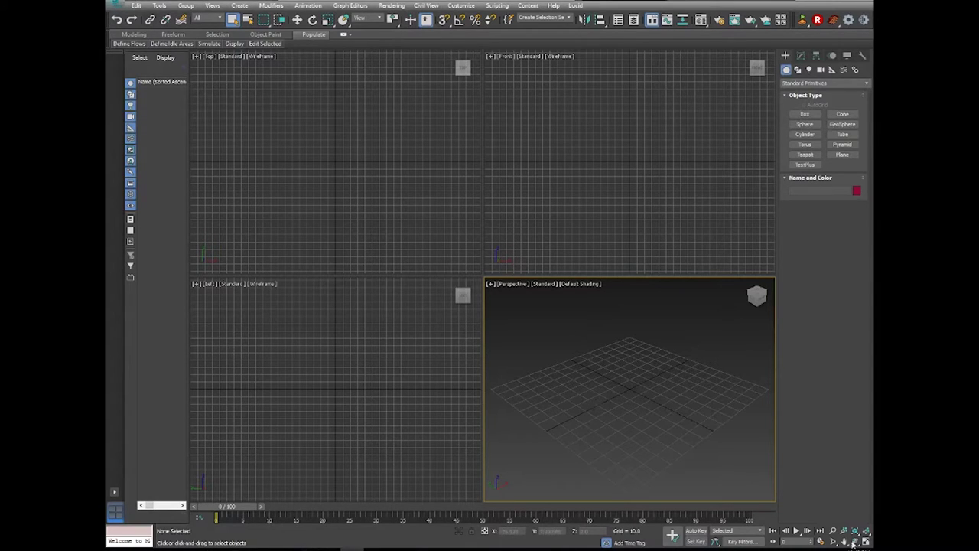
Maximize the active viewport, switch it to the Front view and hide the grid.
click(865, 542)
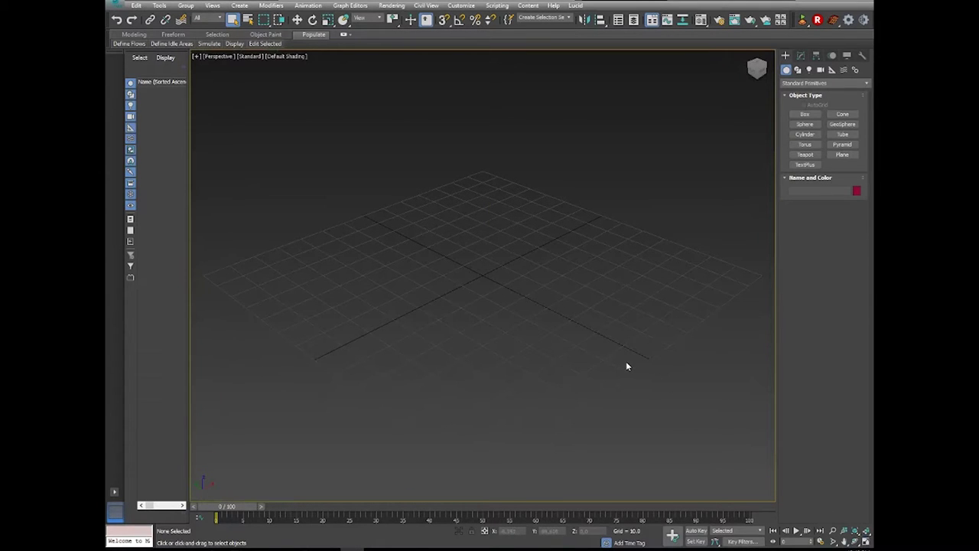
key(f)
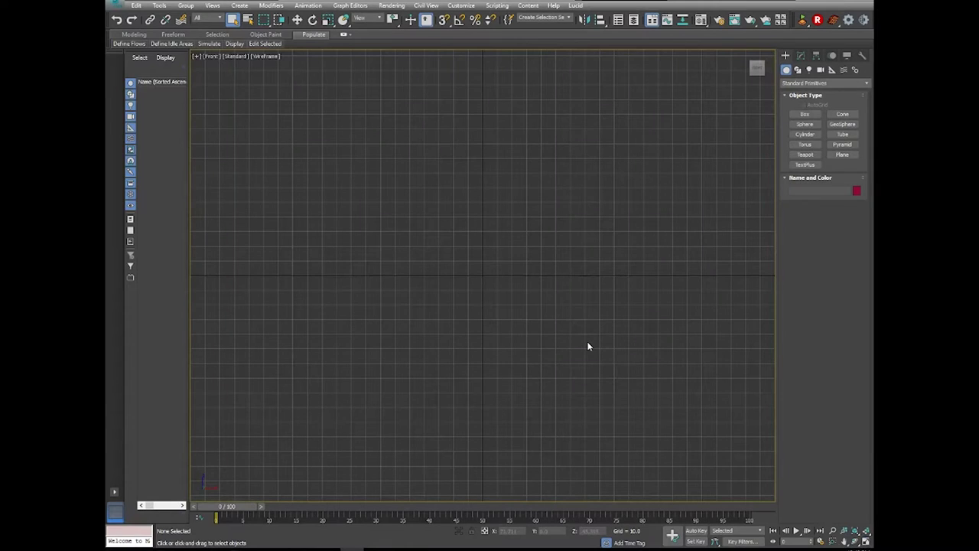
middle_drag(553, 316, 545, 303)
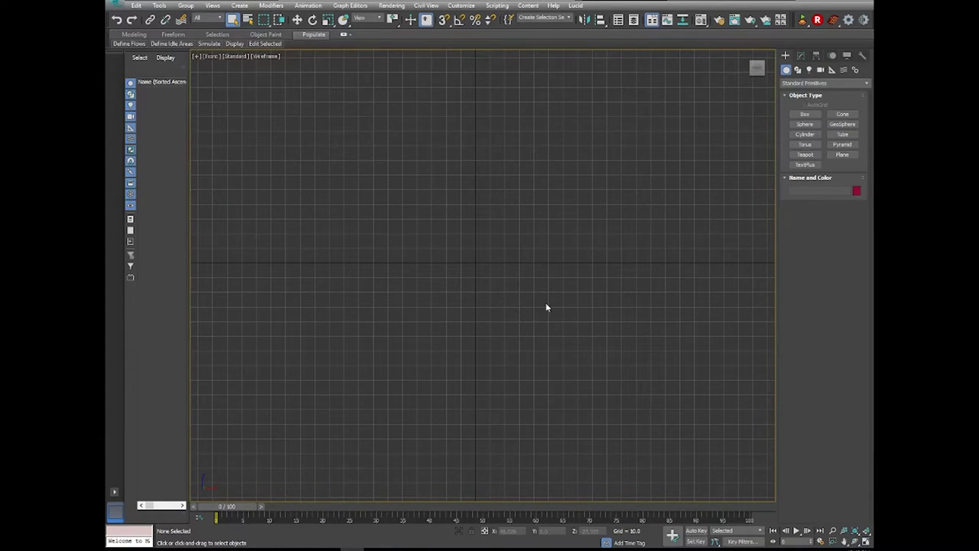
key(g)
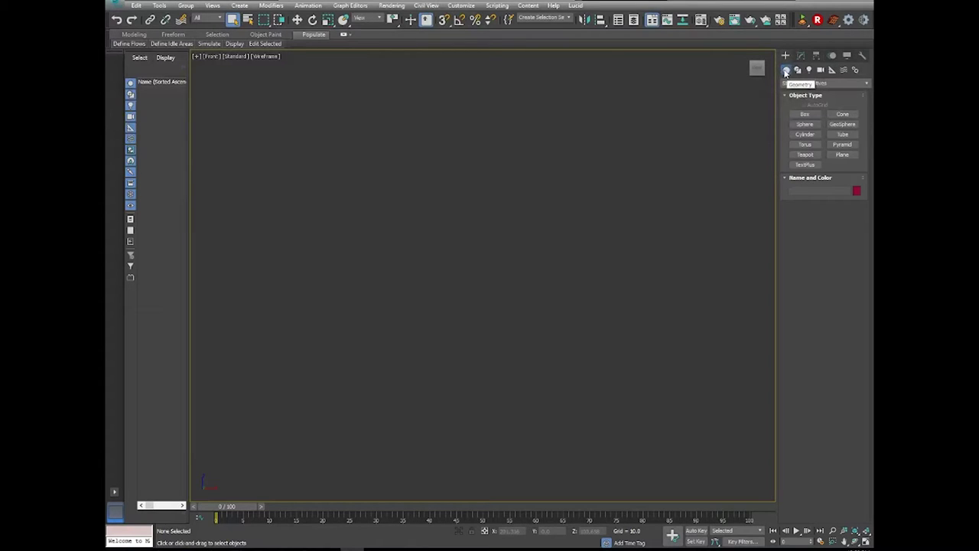
Create a sphere with a radius of about 24.5 in the upper middle of the Front view.
click(805, 125)
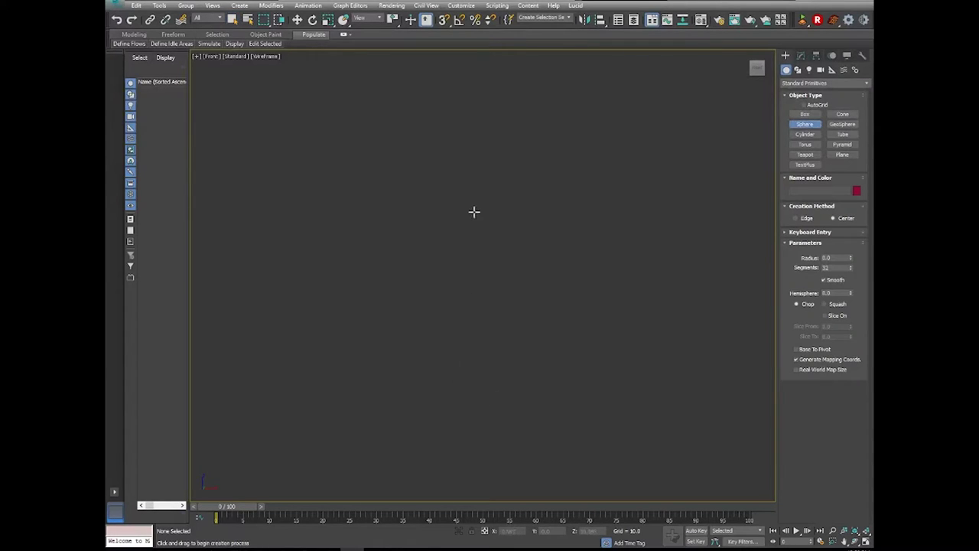
drag(475, 212, 462, 243)
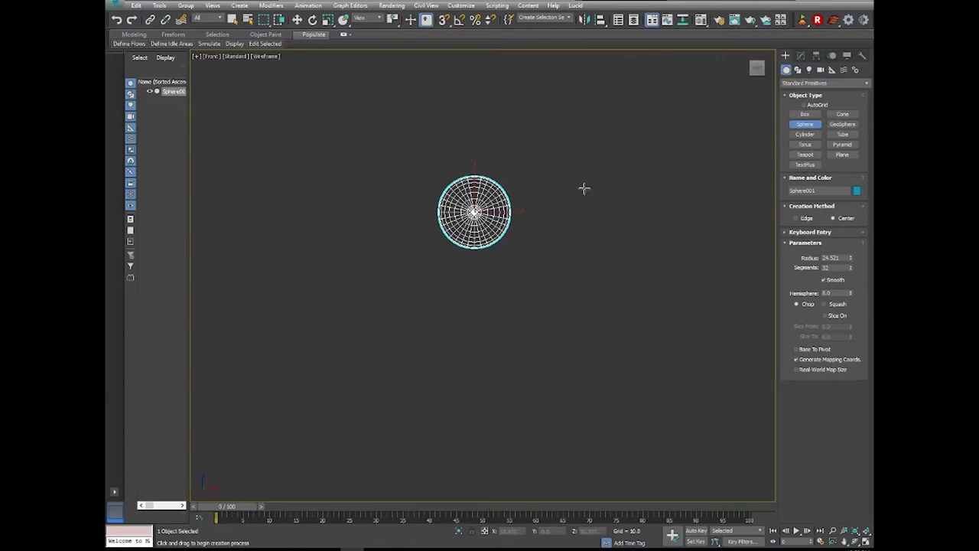
Create an OilTank extended primitive below and right of the sphere, about 11.5 in radius, 23 high, with a cap height of about 7.7.
click(796, 83)
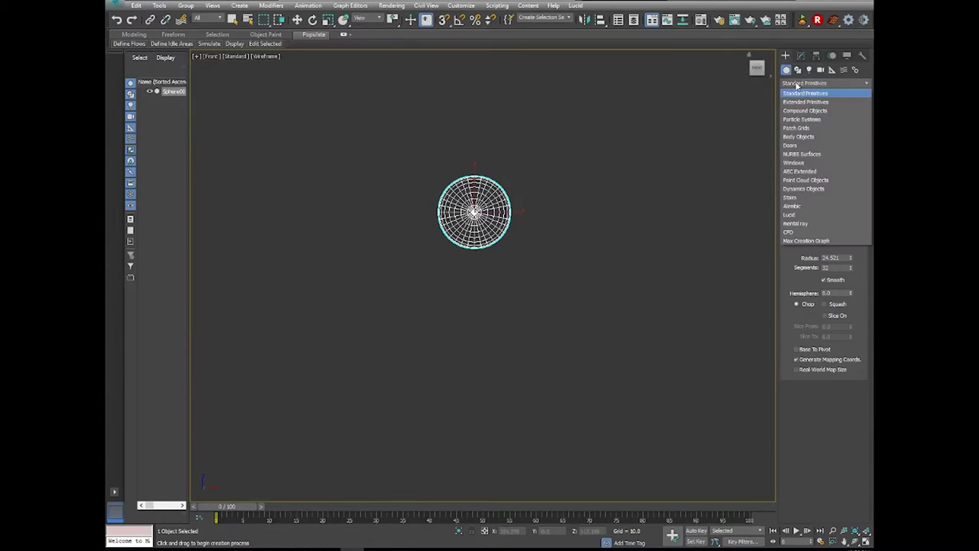
click(797, 86)
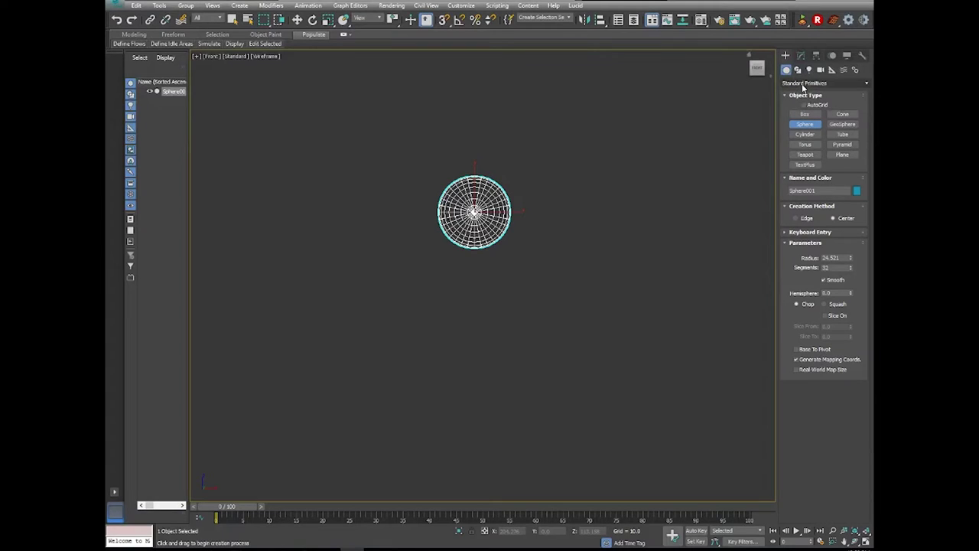
click(857, 83)
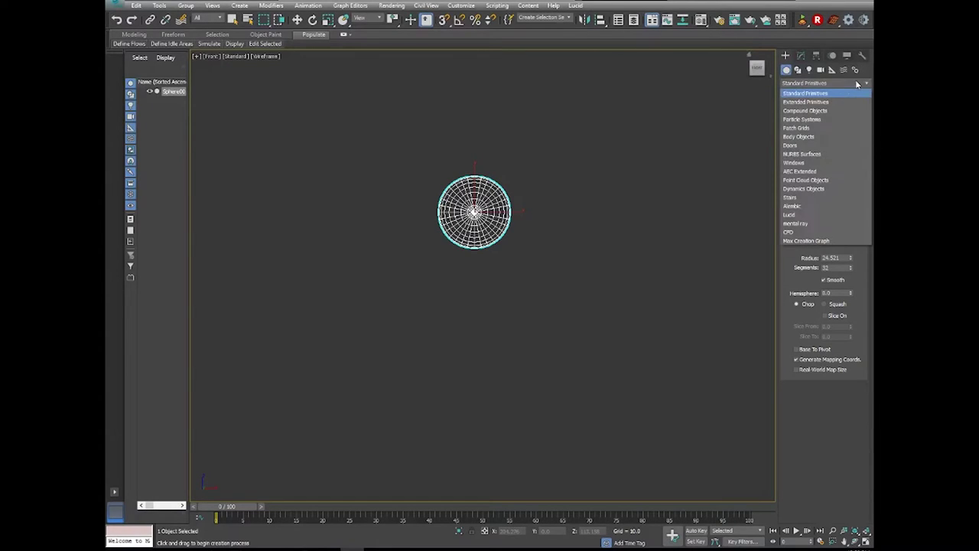
click(813, 102)
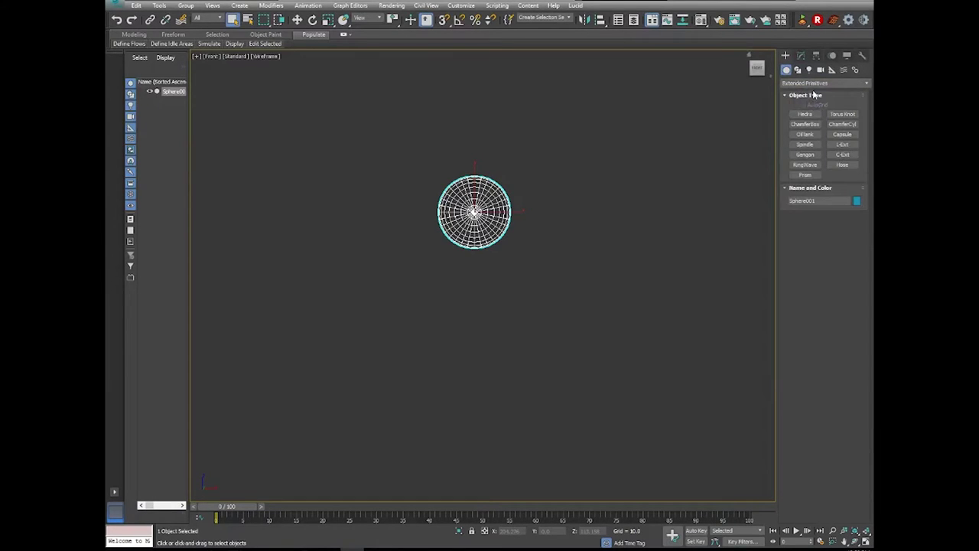
click(806, 135)
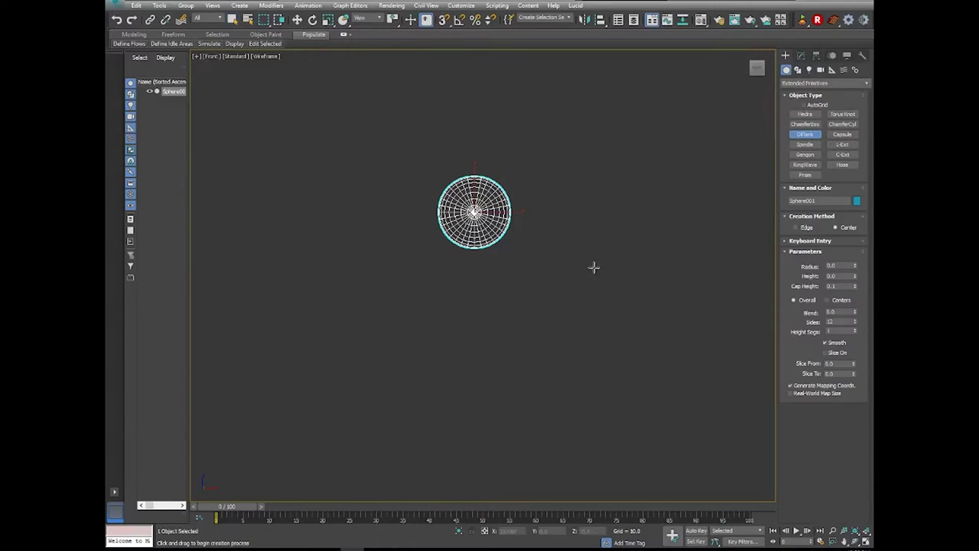
scroll(547, 291, up, 2)
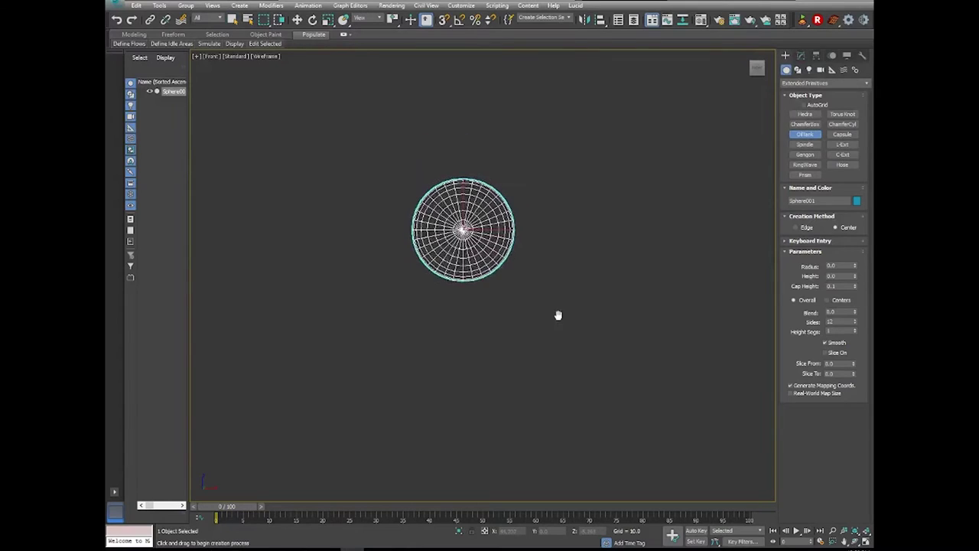
middle_drag(564, 309, 536, 280)
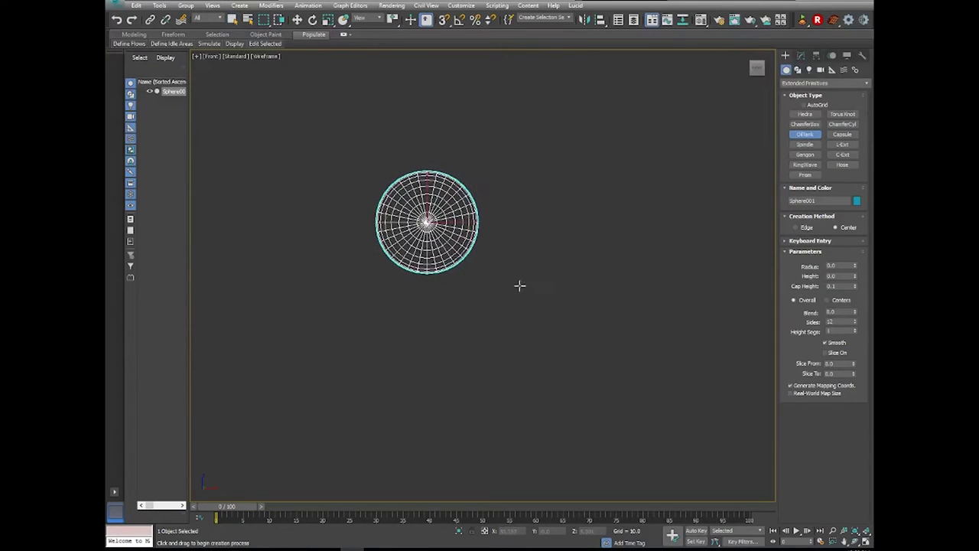
click(517, 281)
drag(517, 281, 523, 305)
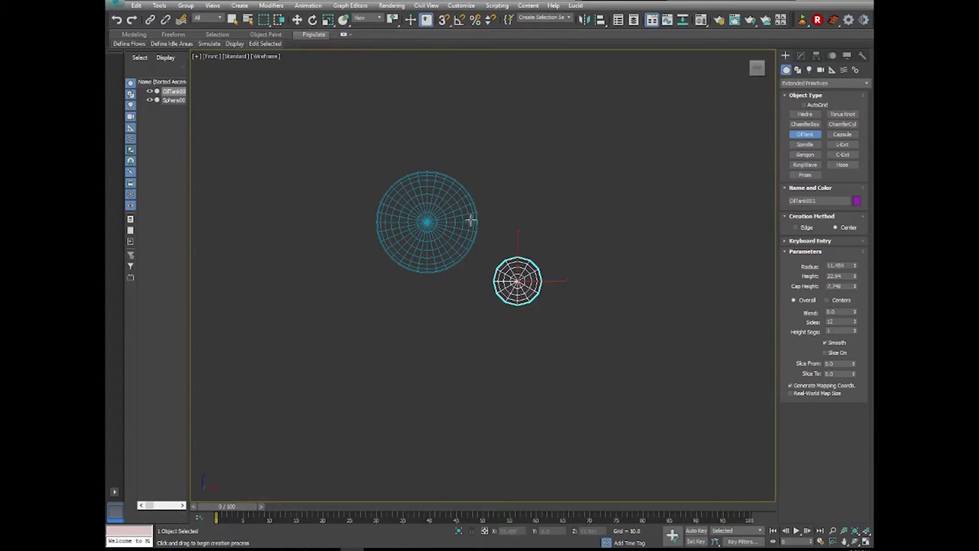
Rotate the oil tank 90 degrees about X so it stands upright in the Front view, and turn on angle snapping.
click(314, 20)
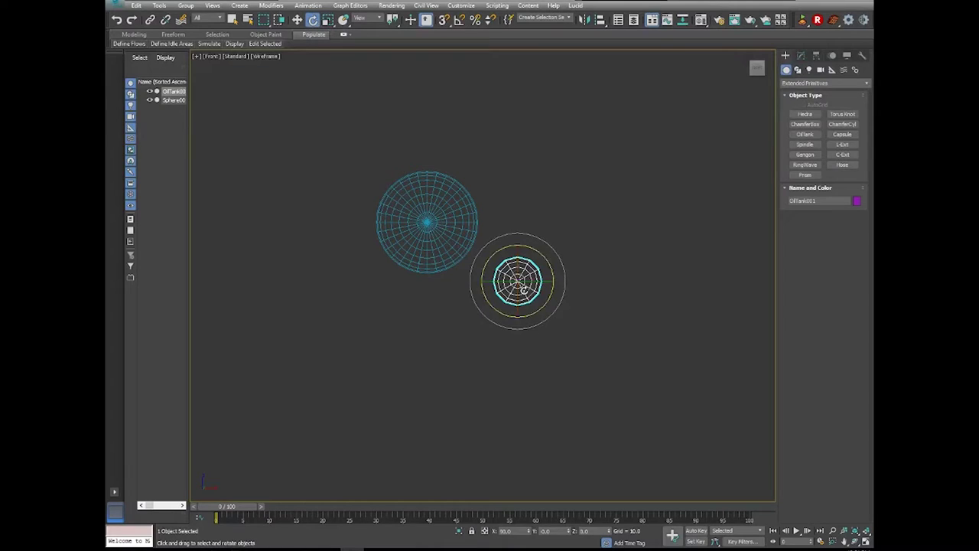
drag(517, 269, 527, 356)
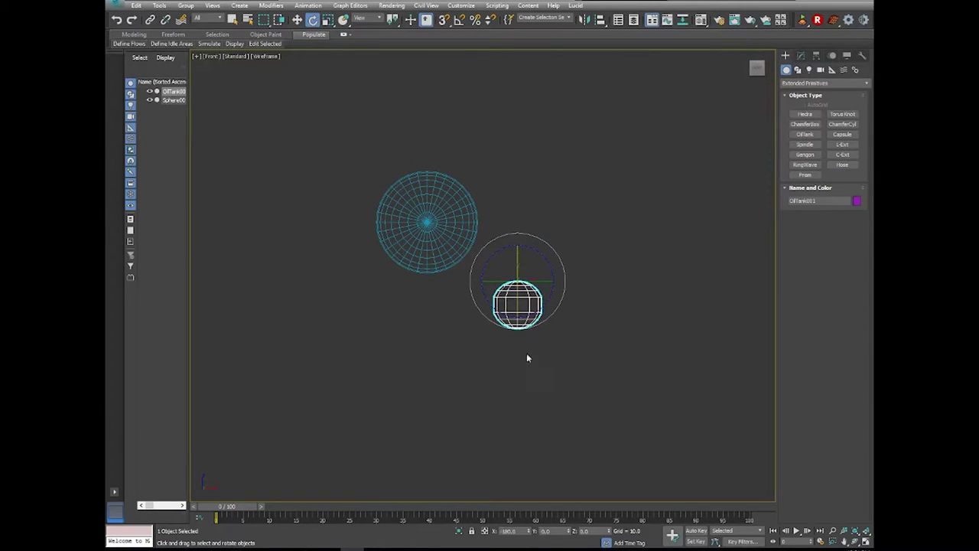
scroll(521, 290, up, 2)
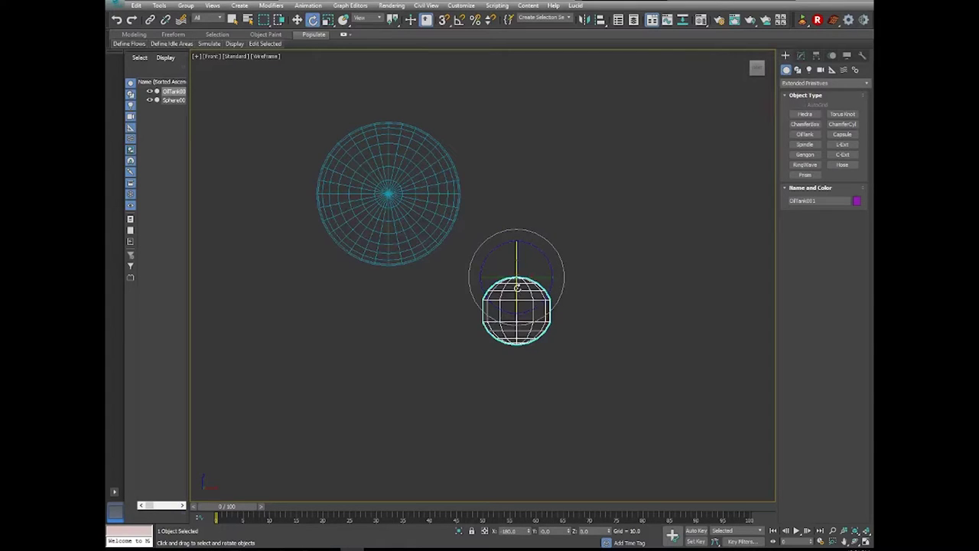
middle_drag(514, 289, 531, 298)
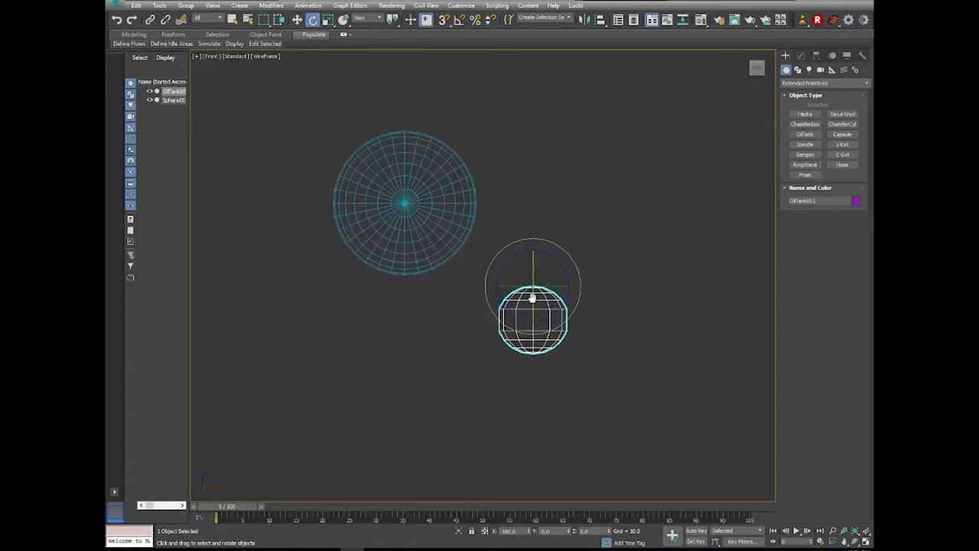
click(460, 21)
mouse_move(533, 312)
mouse_down()
mouse_move(528, 215)
mouse_move(533, 312)
mouse_up()
Reshape the oil tank into a slim rounded capsule with radius about 4.6, height about 45.4 and cap height about 4.5.
click(297, 19)
middle_drag(415, 352, 457, 343)
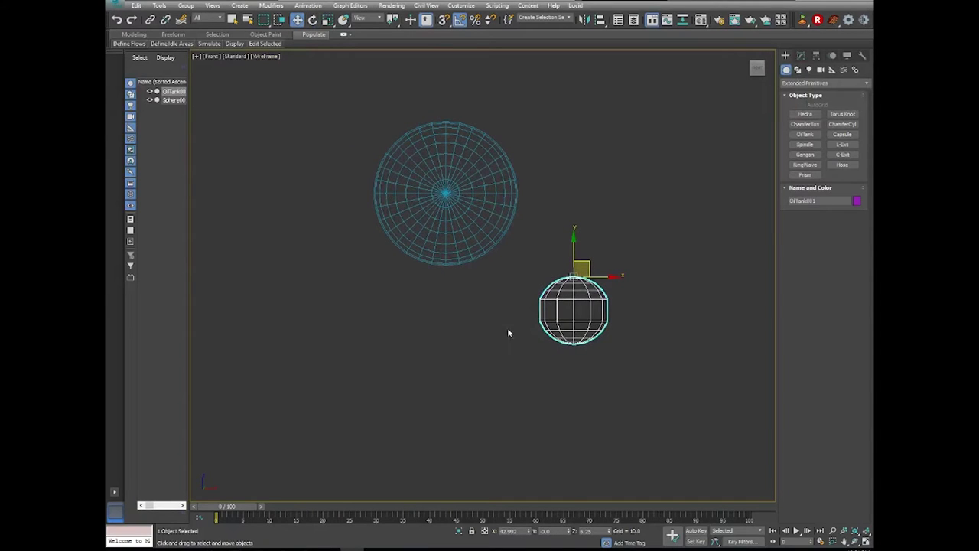
middle_drag(608, 321, 578, 324)
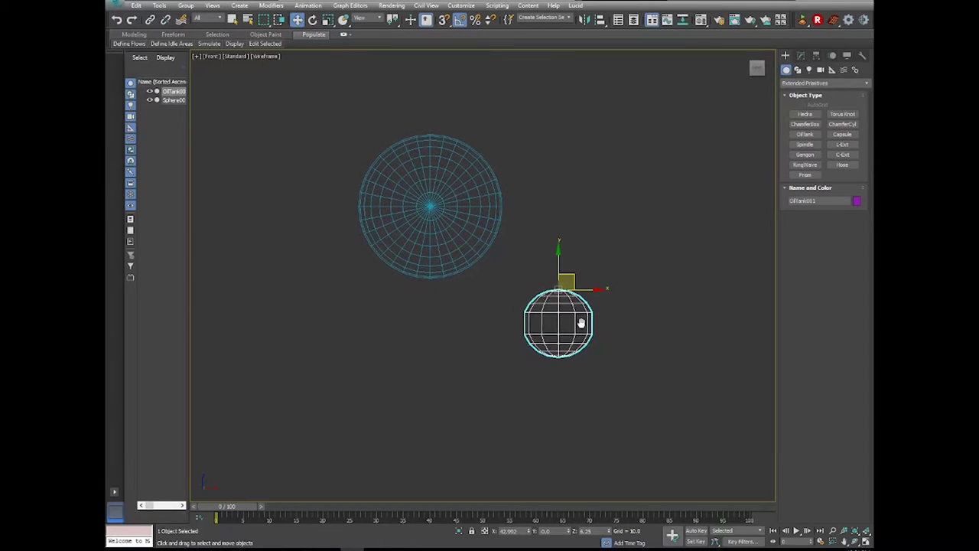
click(801, 57)
middle_drag(660, 247, 614, 217)
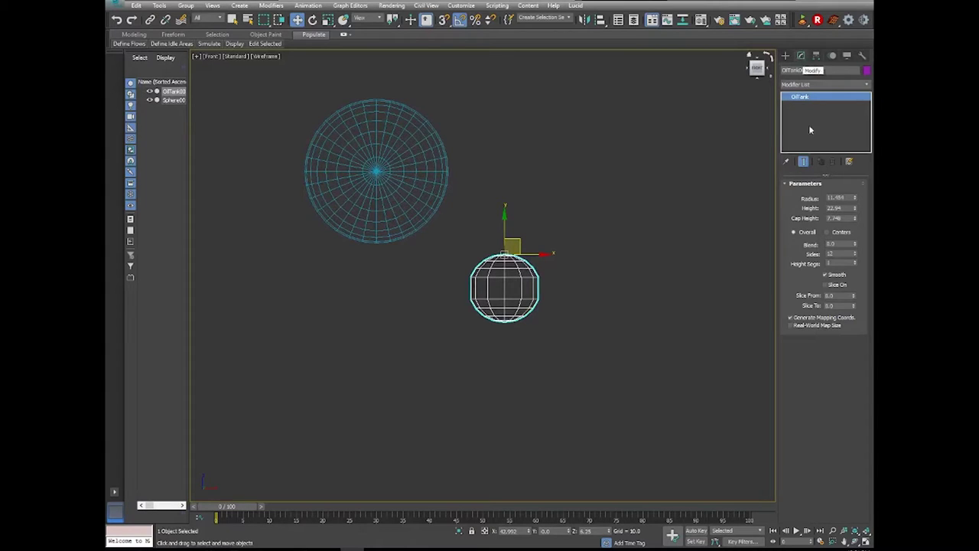
middle_drag(604, 318, 615, 321)
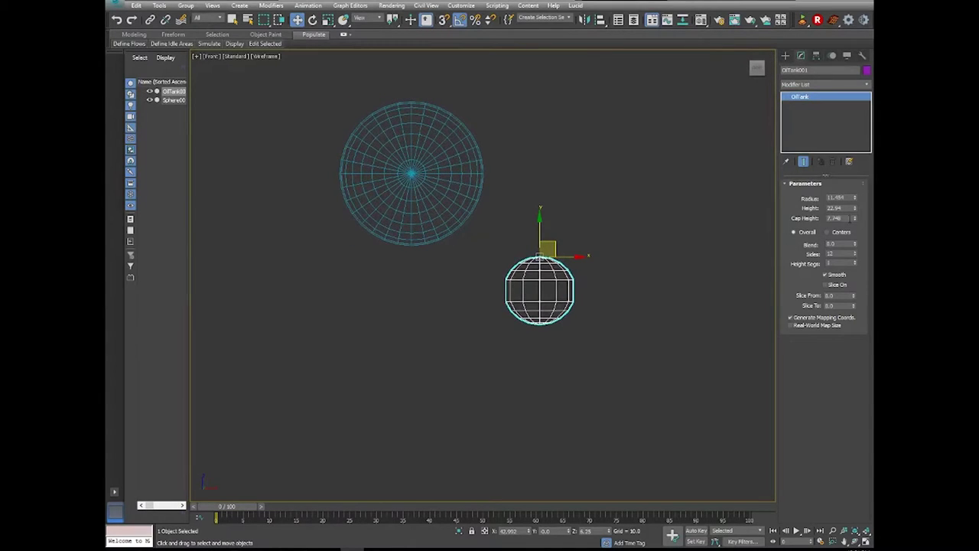
drag(854, 195, 857, 158)
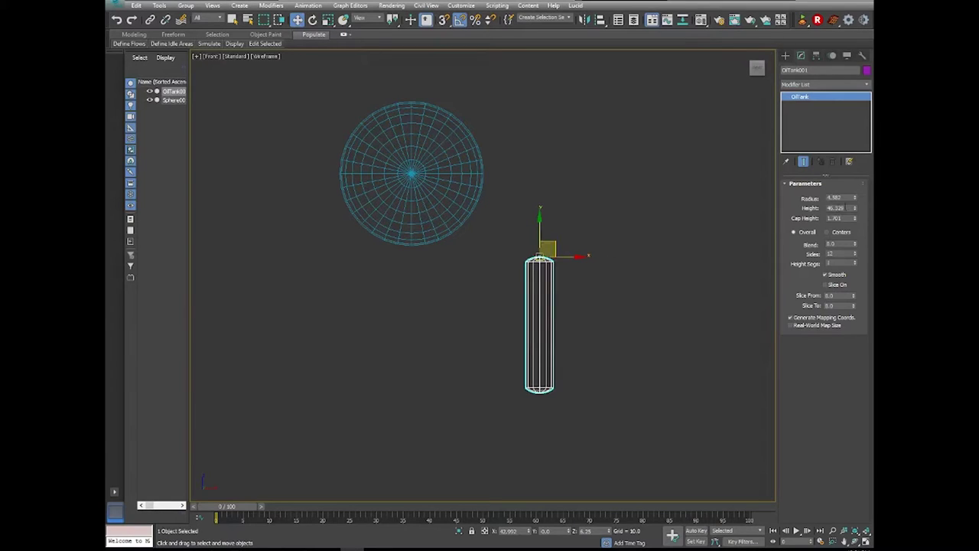
drag(857, 208, 851, 153)
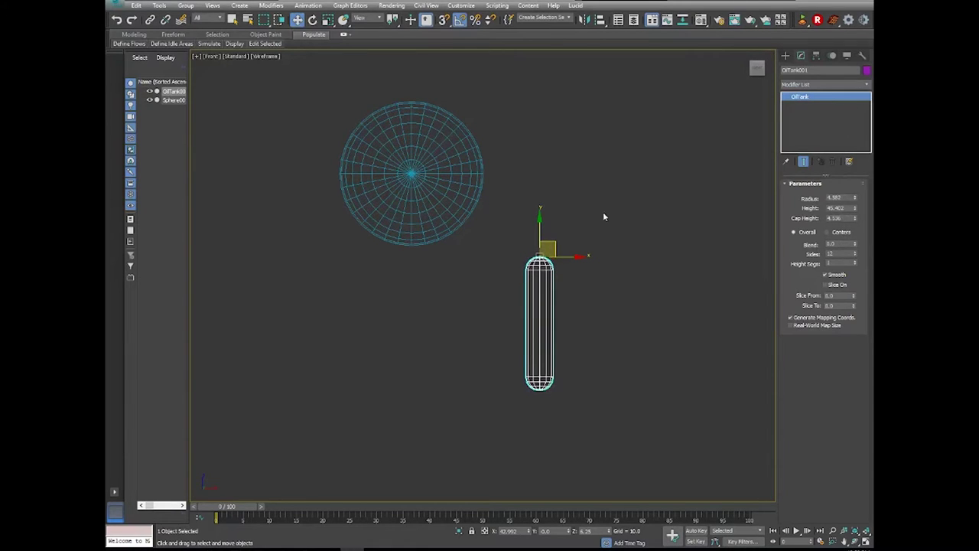
drag(855, 221, 851, 123)
Rotate the sphere 90 degrees about X so its poles point up and down in the Front view.
middle_drag(496, 333, 527, 354)
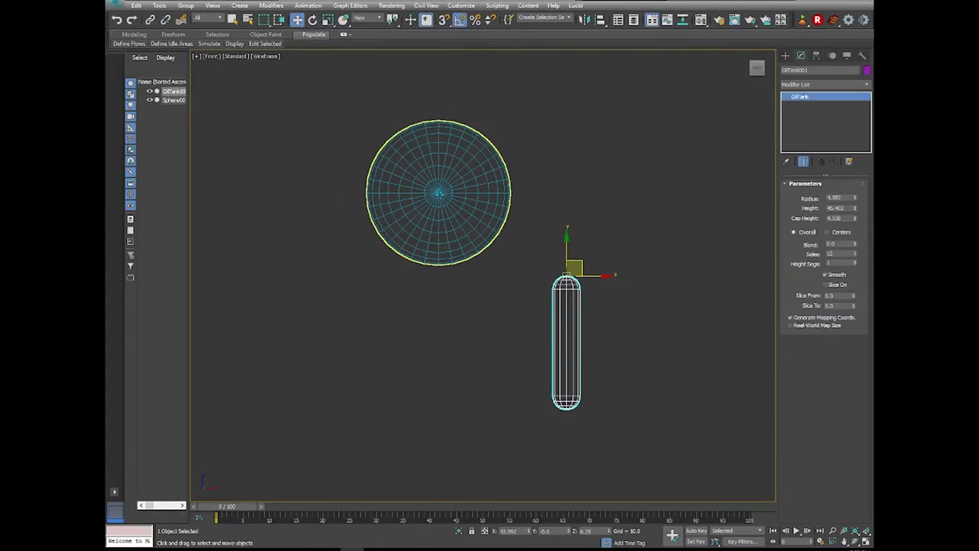
click(439, 194)
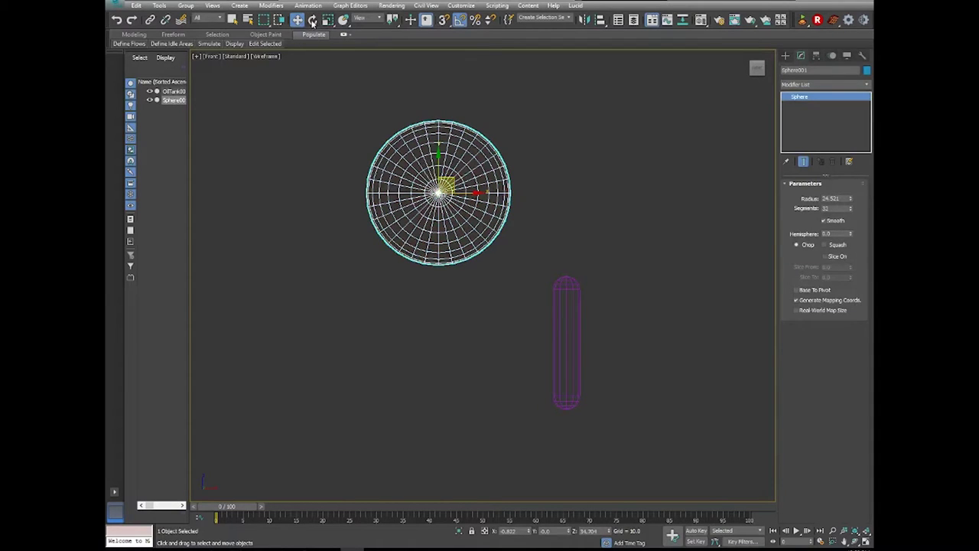
click(313, 20)
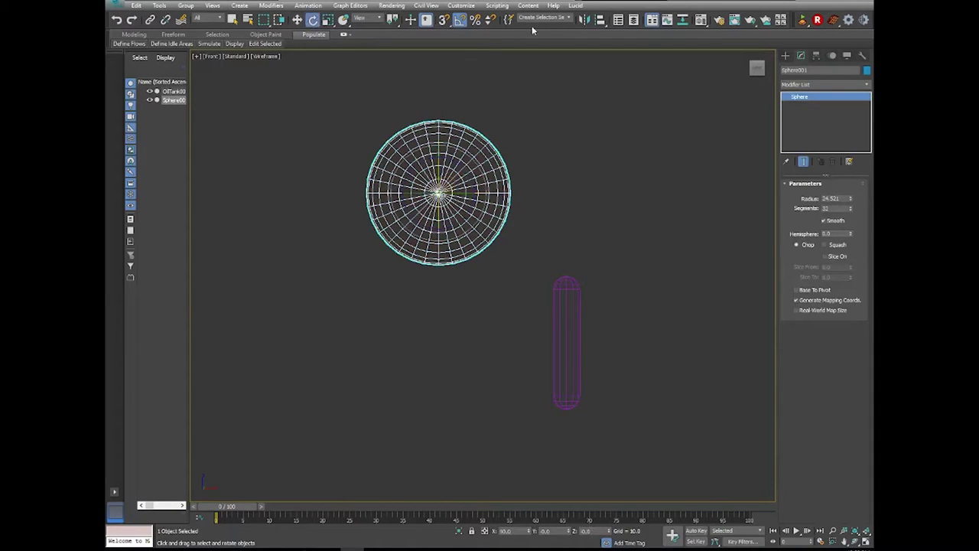
click(459, 20)
drag(440, 221, 440, 176)
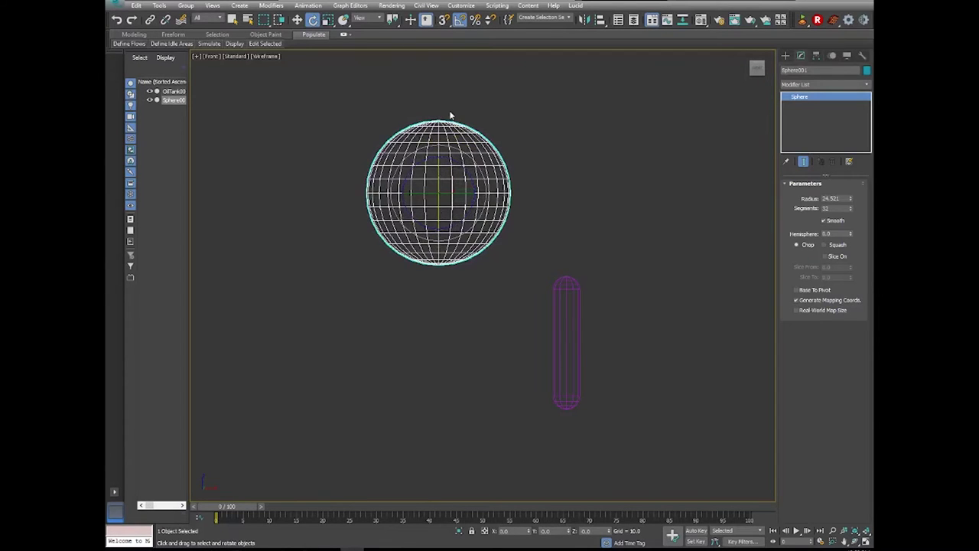
Move the oil tank to the sphere's lower-left underside, overlapping it, at about X -8.3 and Z 18.8.
click(297, 20)
middle_drag(436, 337, 477, 342)
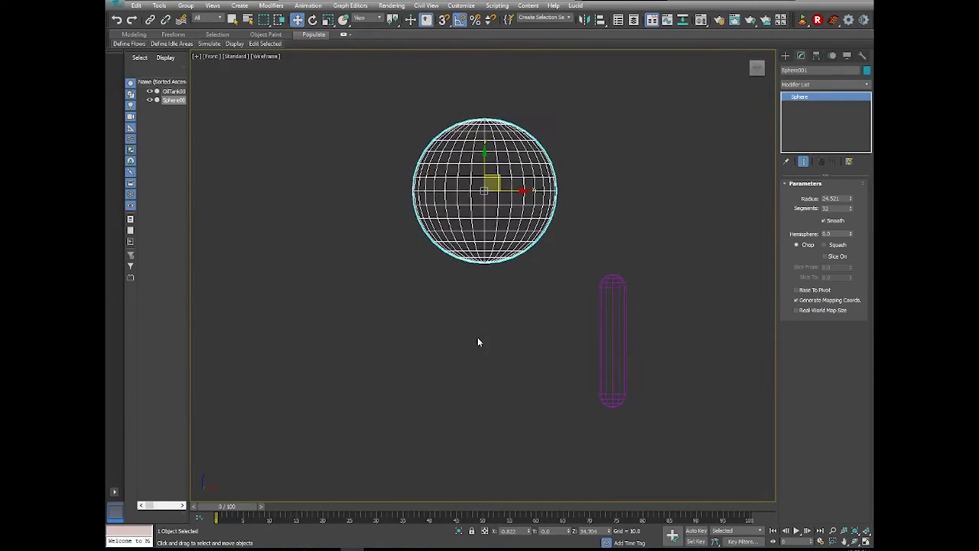
click(618, 321)
drag(624, 267, 478, 226)
scroll(475, 280, up, 3)
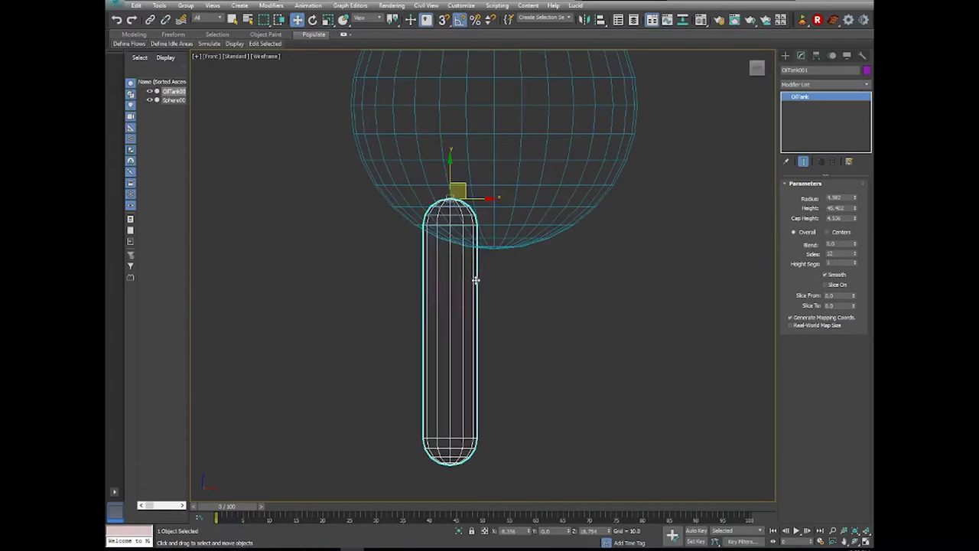
middle_drag(506, 289, 478, 328)
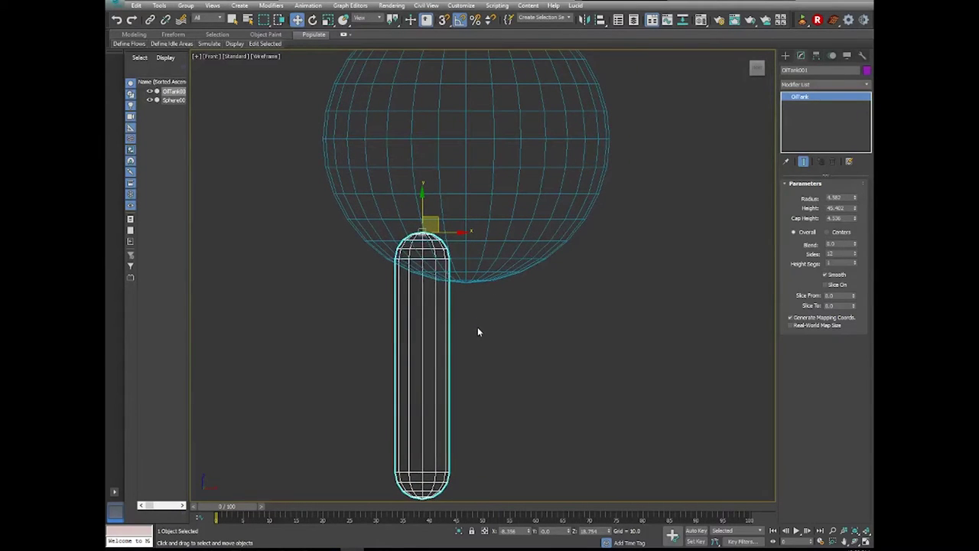
scroll(521, 320, down, 2)
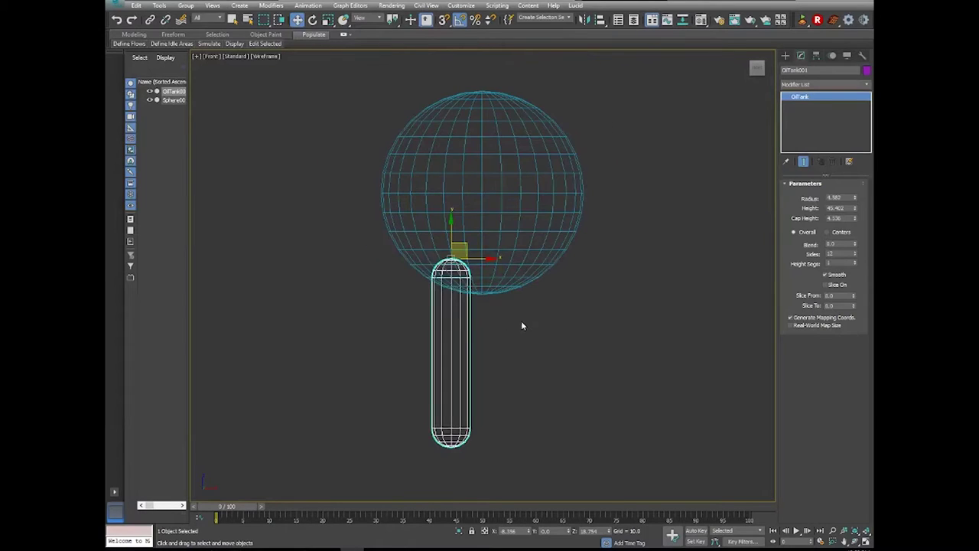
middle_drag(540, 321, 515, 344)
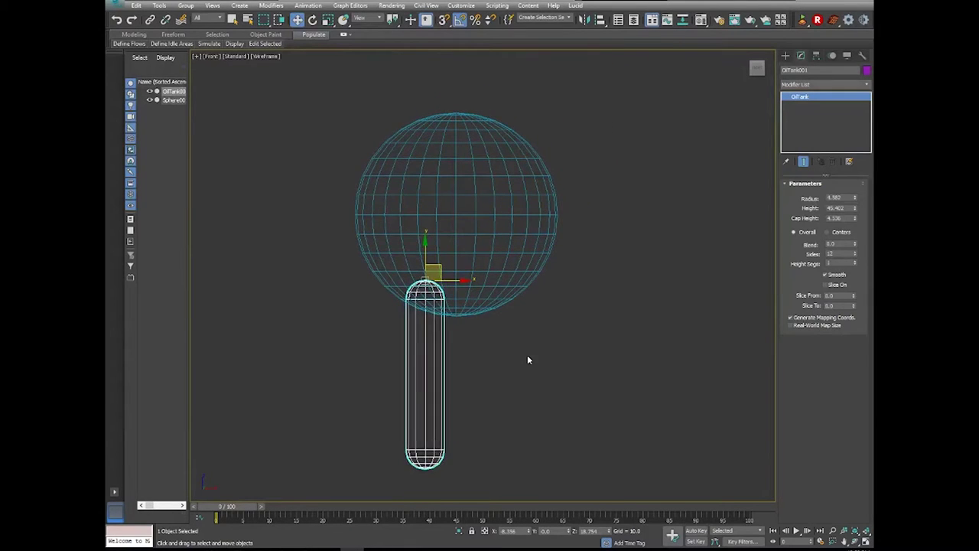
Set the sphere's radius to 25.
click(527, 354)
click(471, 233)
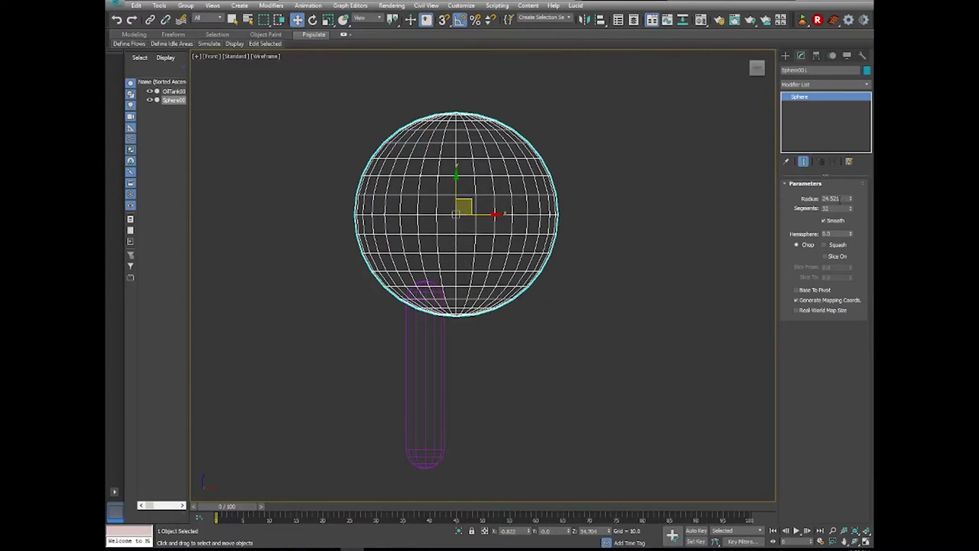
double_click(834, 198)
text(25)
key(Return)
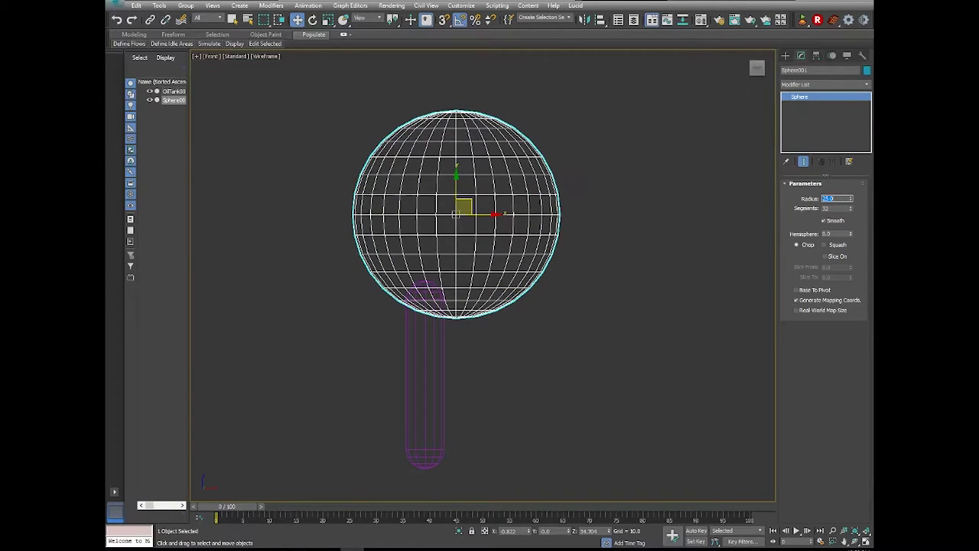
Set the sphere's segments to 12.
middle_drag(479, 291, 475, 280)
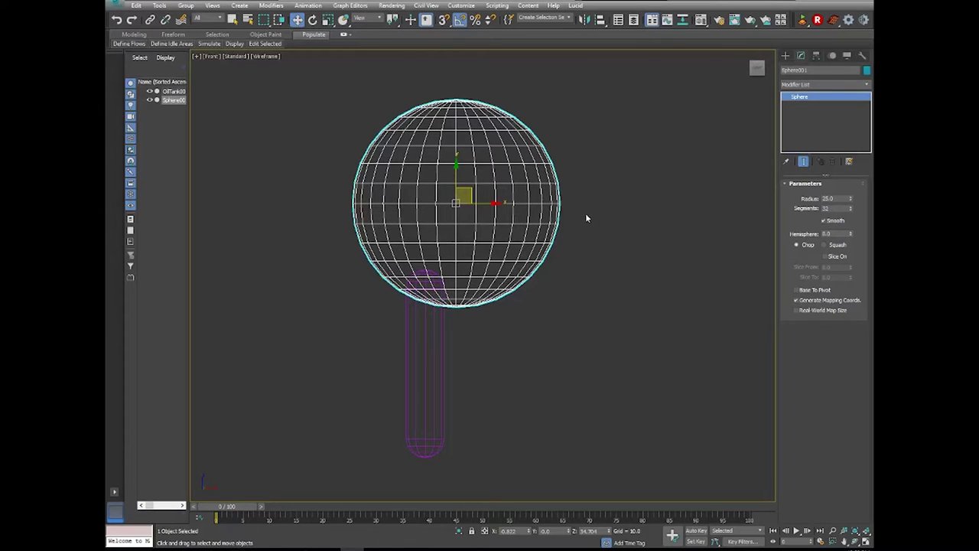
middle_drag(580, 295, 577, 296)
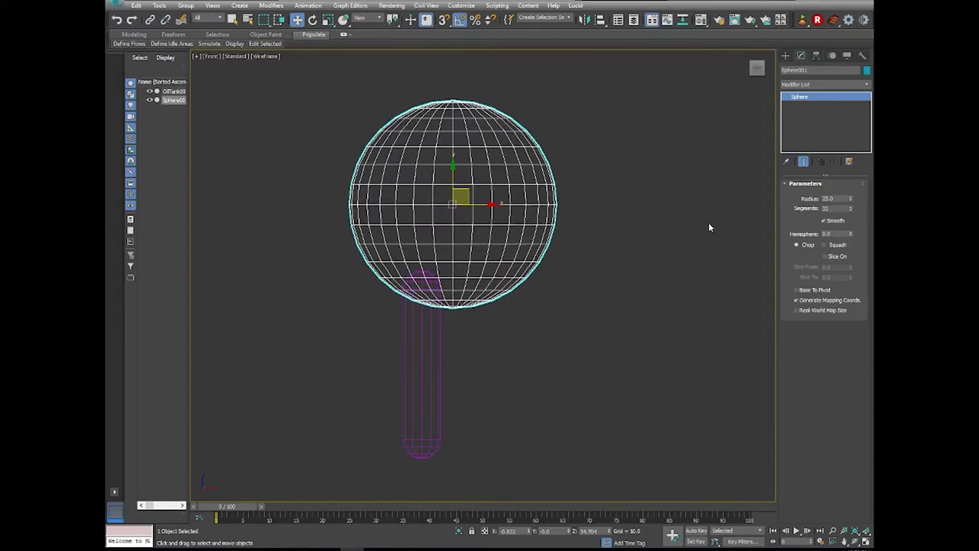
double_click(838, 208)
text(12)
key(Return)
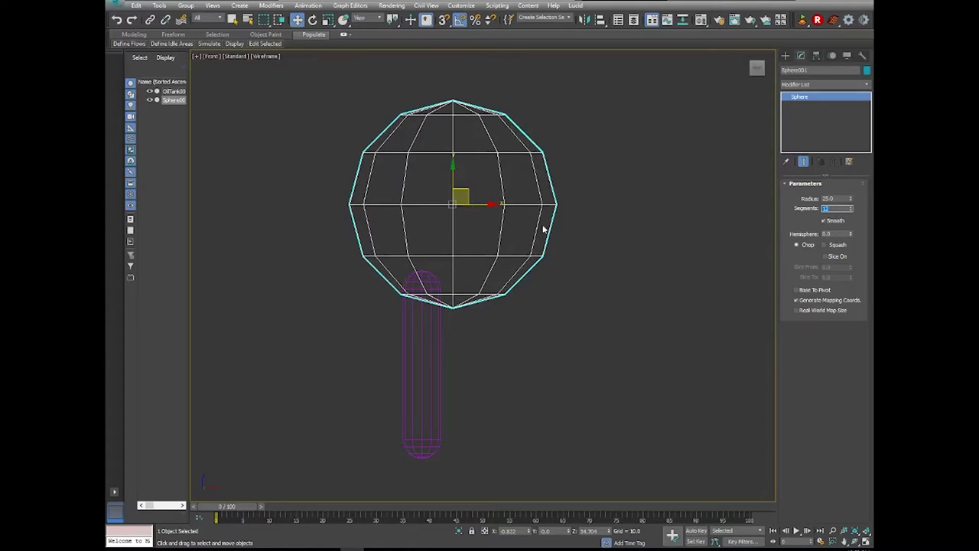
Set the oil tank's radius to 5 and its height to 50.
mouse_move(641, 330)
middle_down()
mouse_move(621, 335)
mouse_move(629, 328)
middle_up()
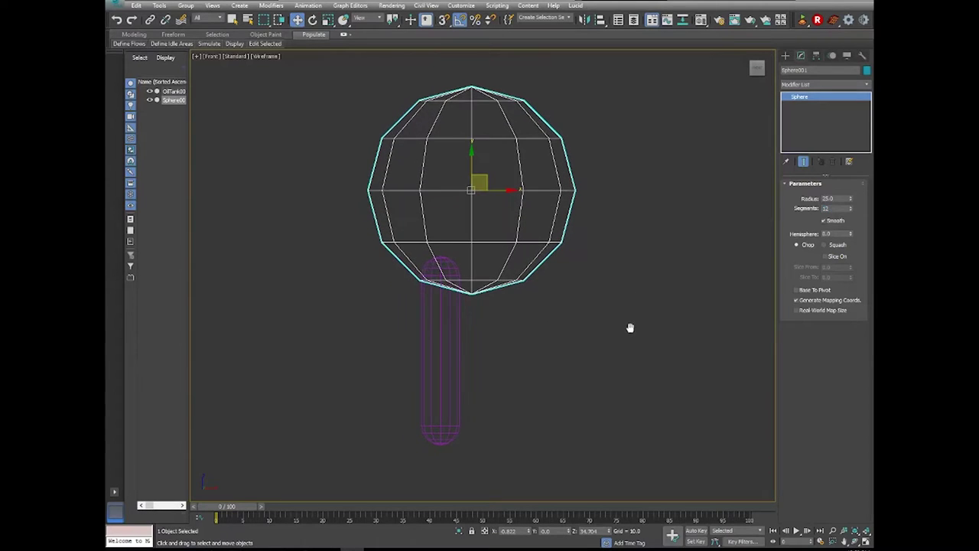
click(456, 339)
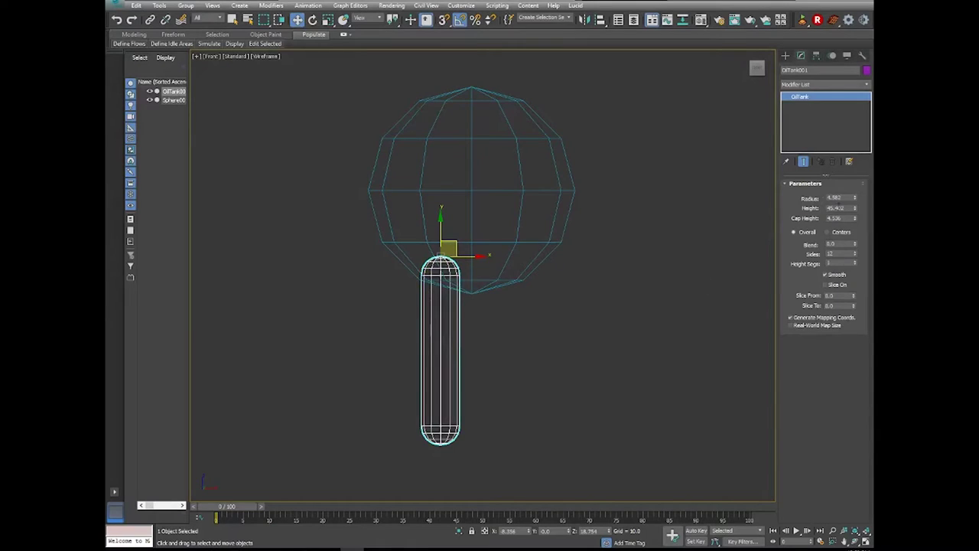
double_click(835, 198)
text(5)
key(Return)
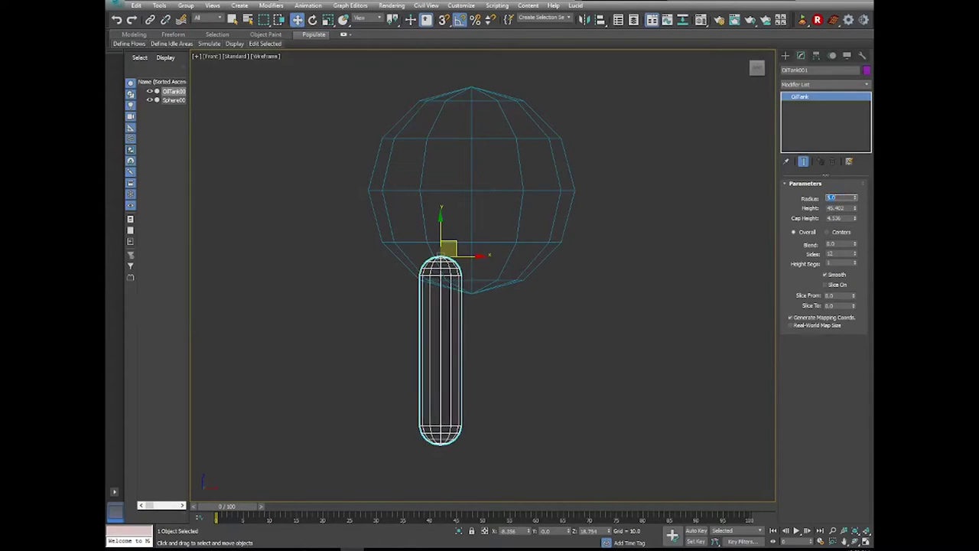
key(Tab)
text(50)
key(Return)
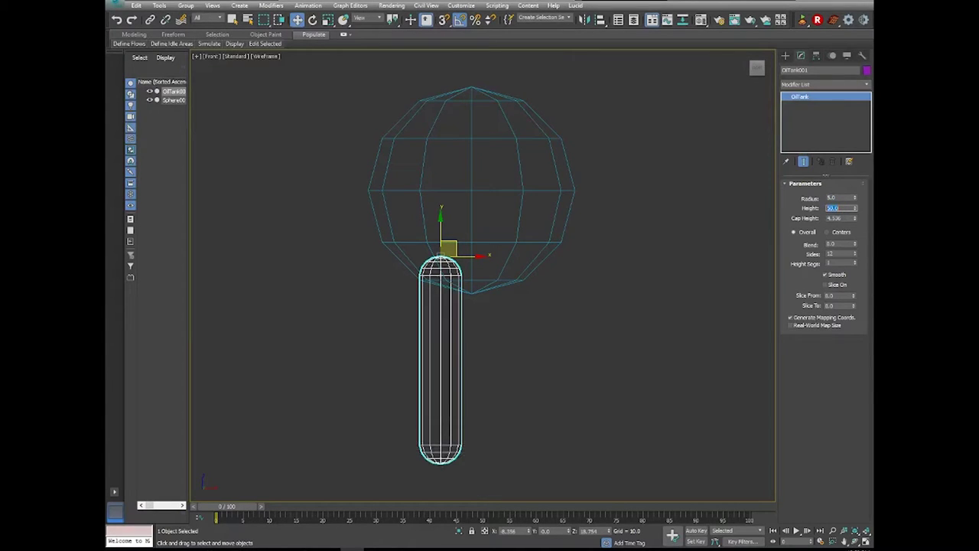
scroll(704, 224, down, 5)
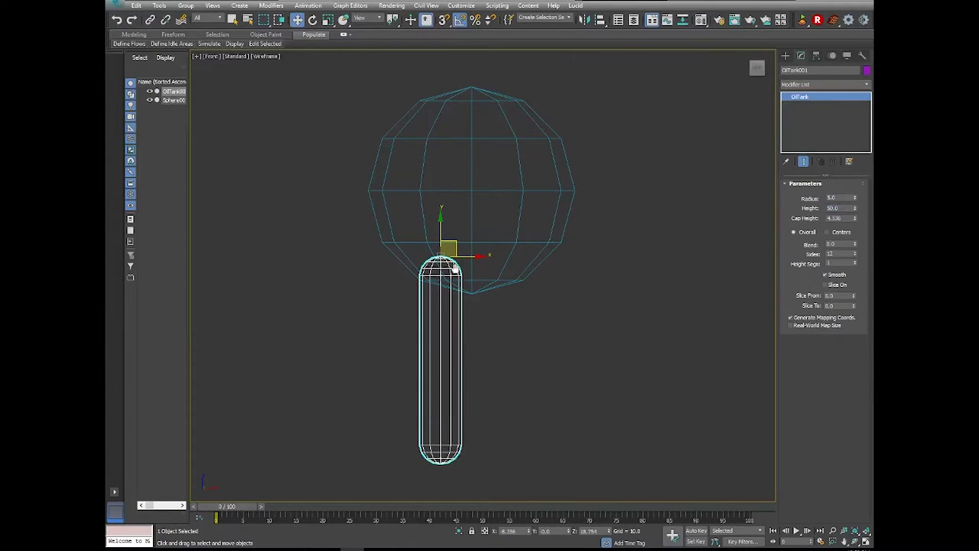
Set the oil tank's height to 60 and its cap height to 4.95.
click(834, 208)
text(60)
key(Return)
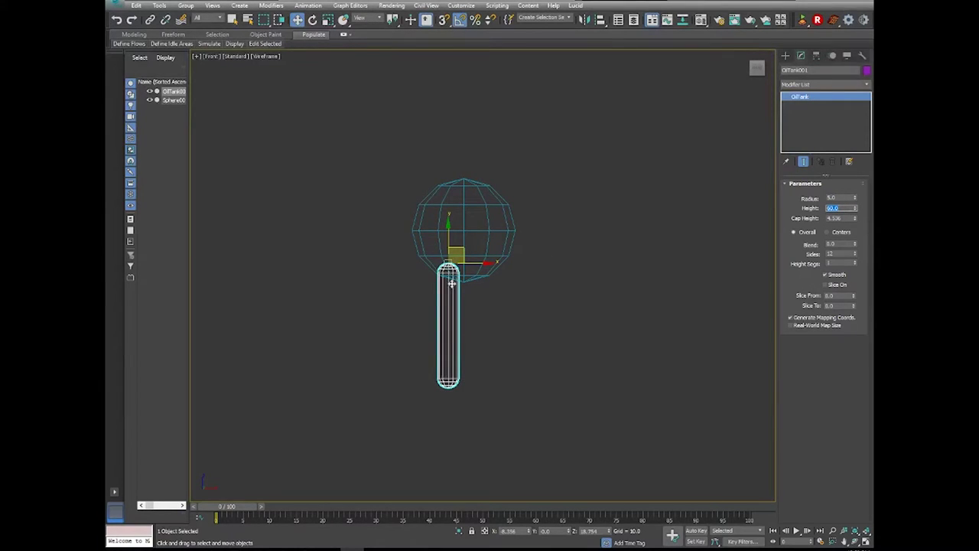
click(858, 184)
click(824, 184)
drag(855, 220, 860, 222)
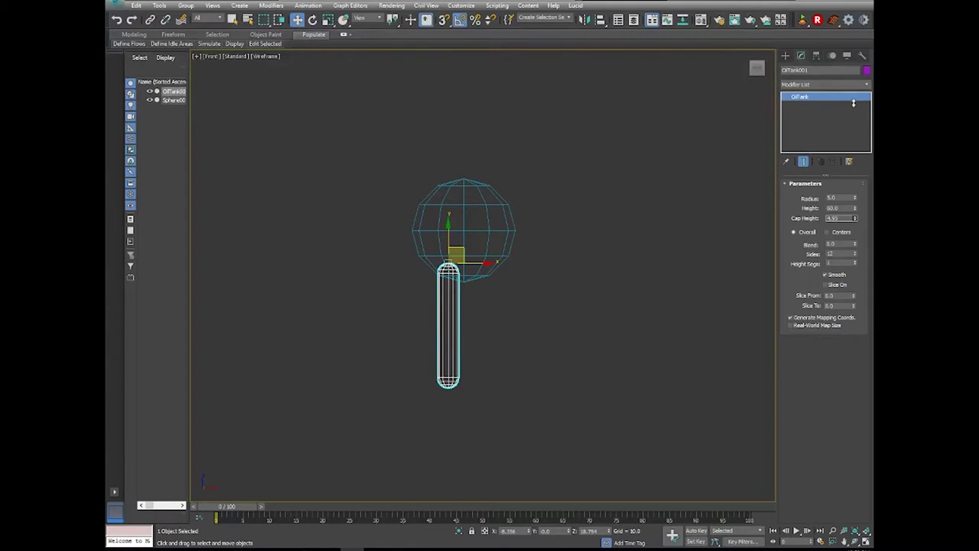
click(854, 107)
scroll(479, 390, up, 4)
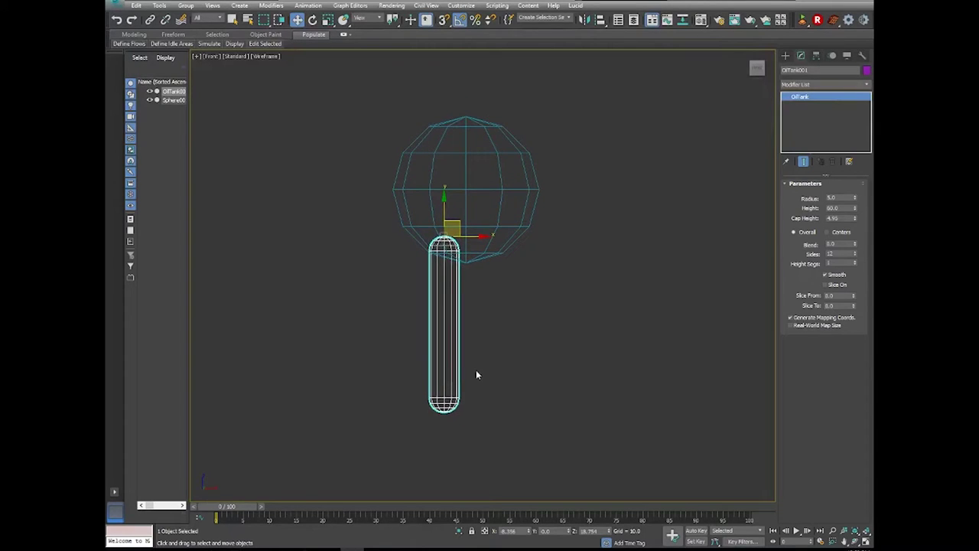
Show the models with default shading and set the oil tank's sides to 8.
key(F3)
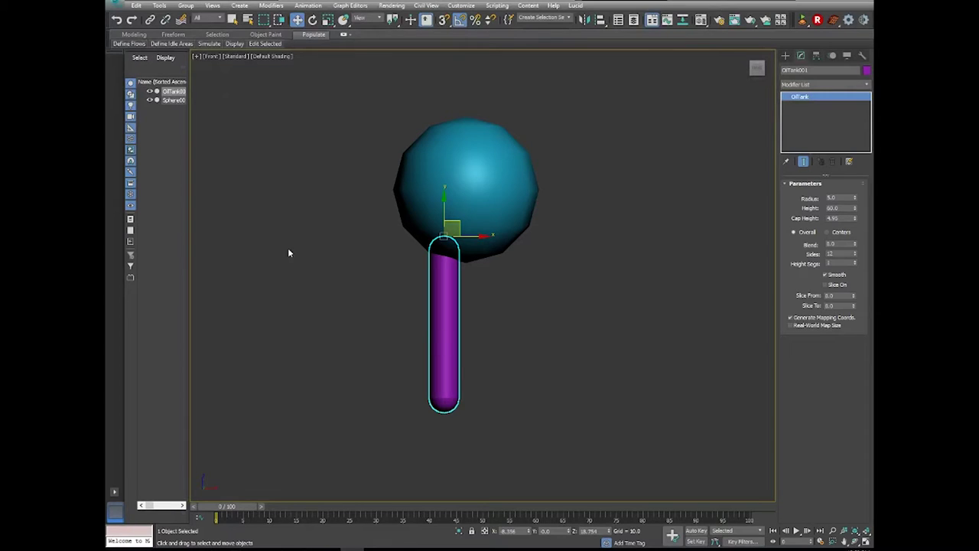
click(432, 182)
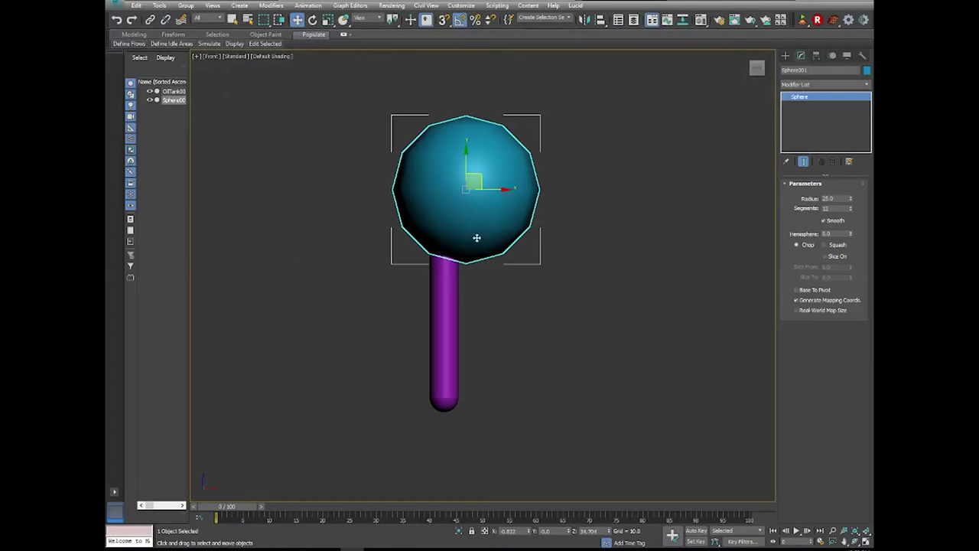
click(450, 298)
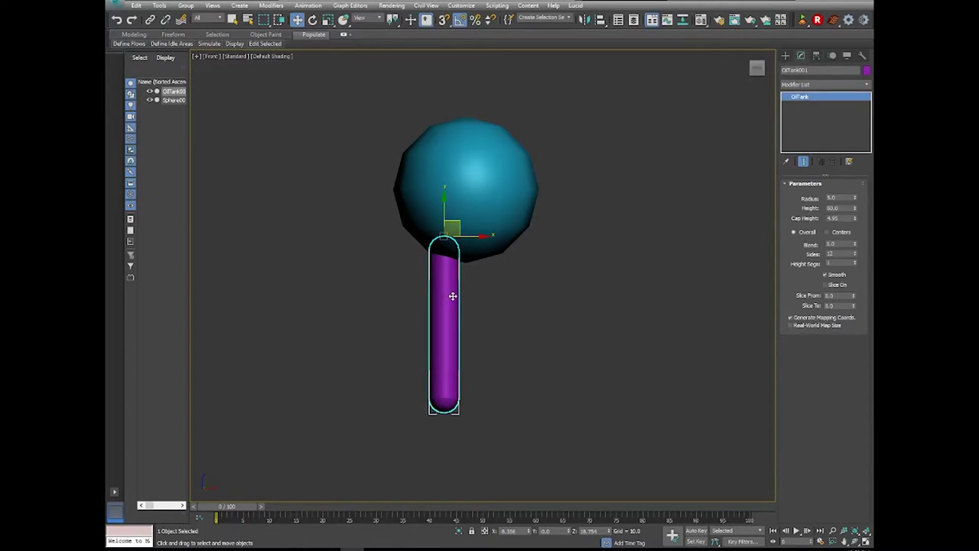
mouse_move(455, 228)
mouse_down()
mouse_move(448, 221)
mouse_move(452, 229)
mouse_up()
double_click(842, 254)
text(6)
key(Return)
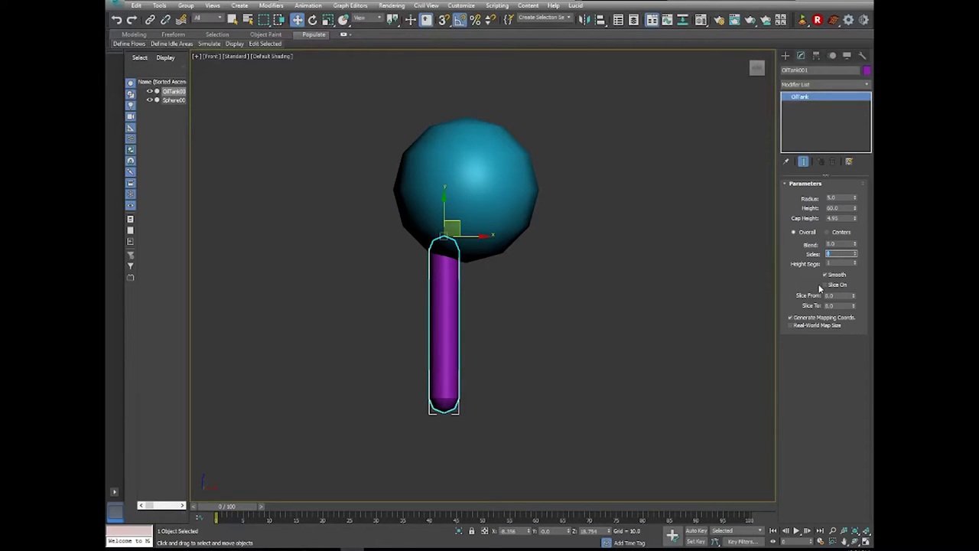
Set the oil tank's height segments to 3 and display edged faces on the shaded models.
key(Tab)
text(1)
key(Return)
key(F4)
scroll(496, 375, up, 3)
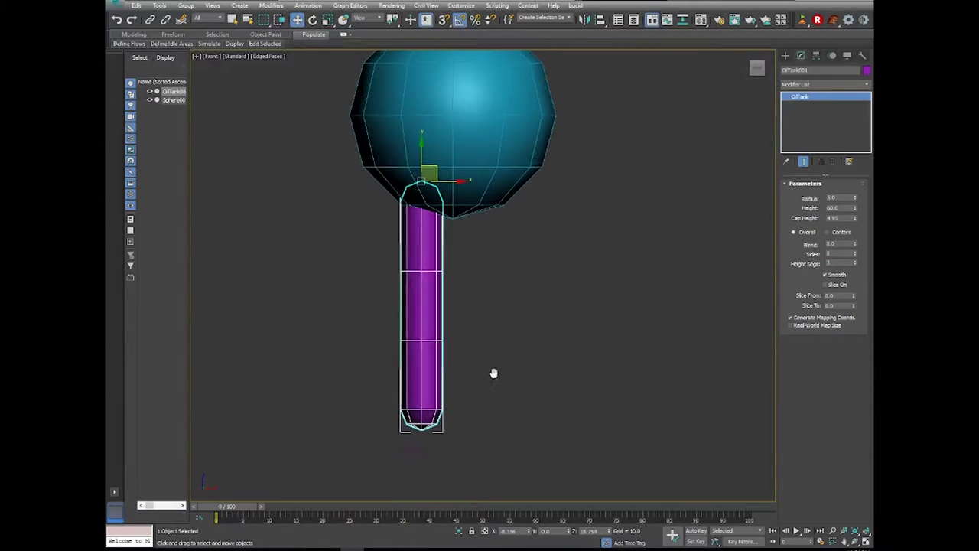
middle_drag(494, 374, 481, 393)
Set the oil tank's height segments to 4.
double_click(840, 263)
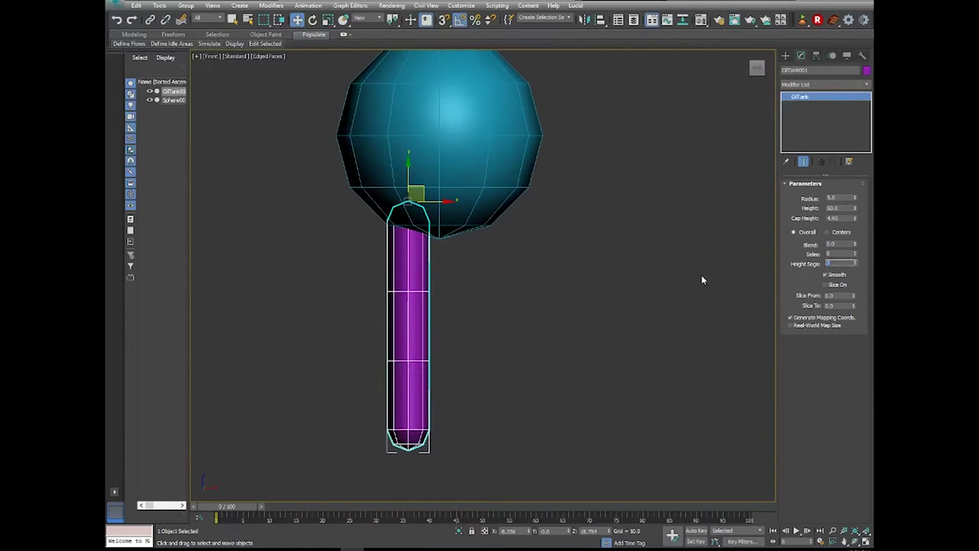
text(4)
key(Return)
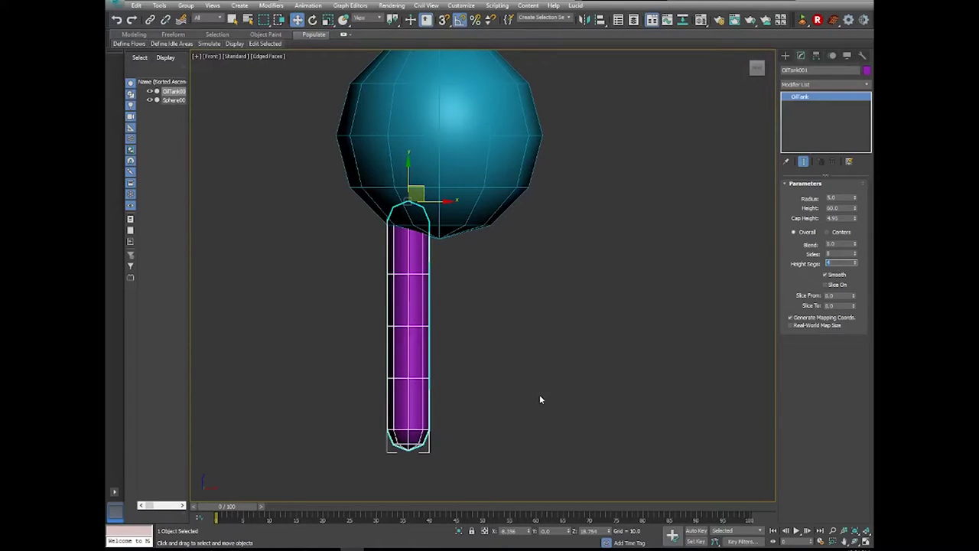
scroll(539, 399, down, 3)
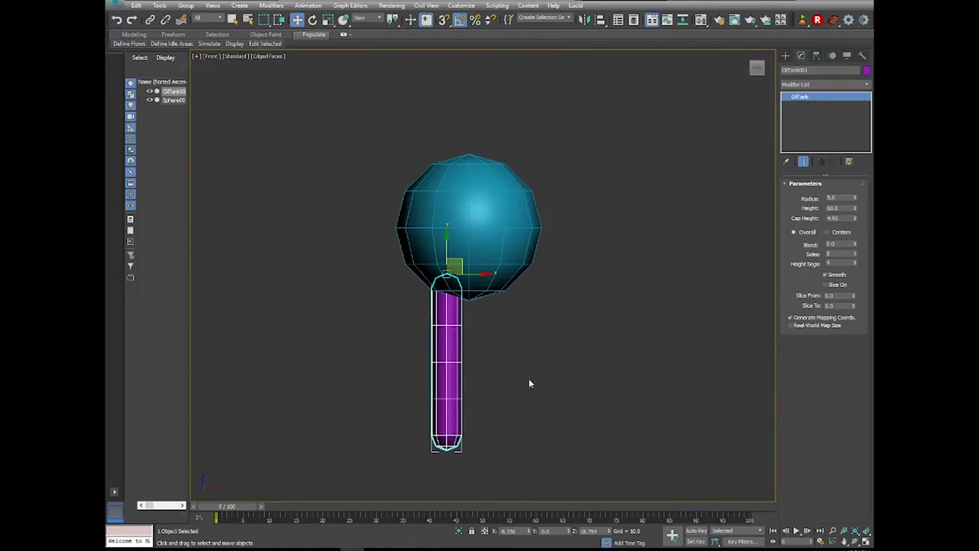
middle_drag(529, 380, 517, 375)
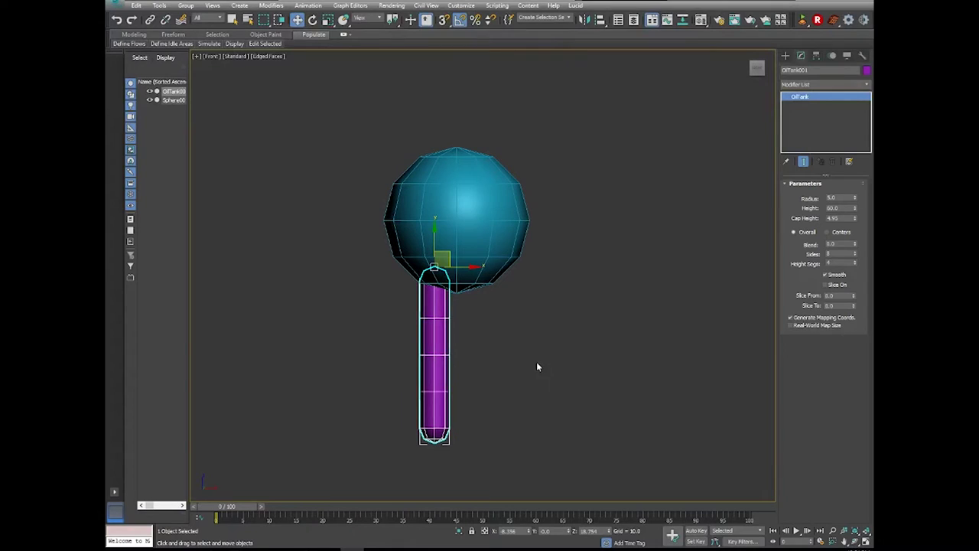
Apply a Bend modifier to the oil tank.
click(868, 85)
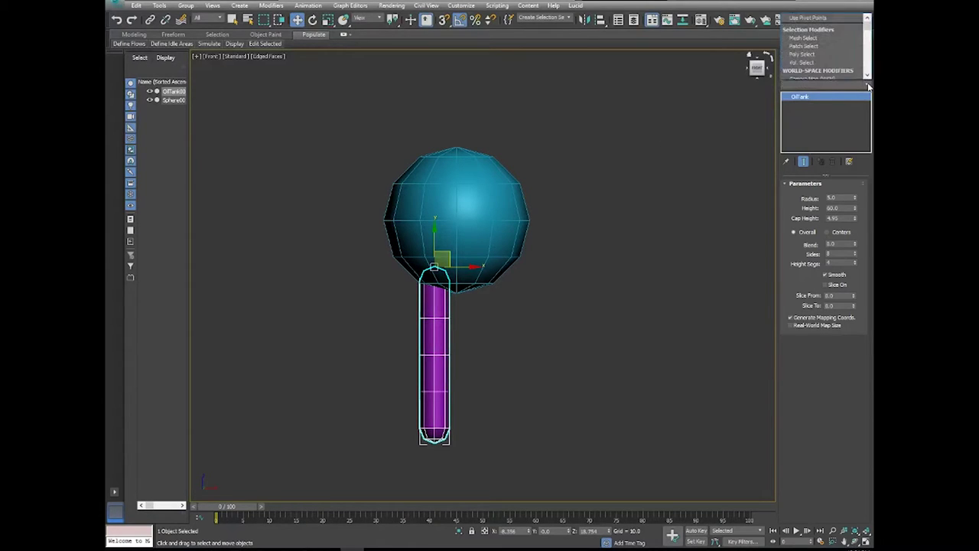
click(869, 86)
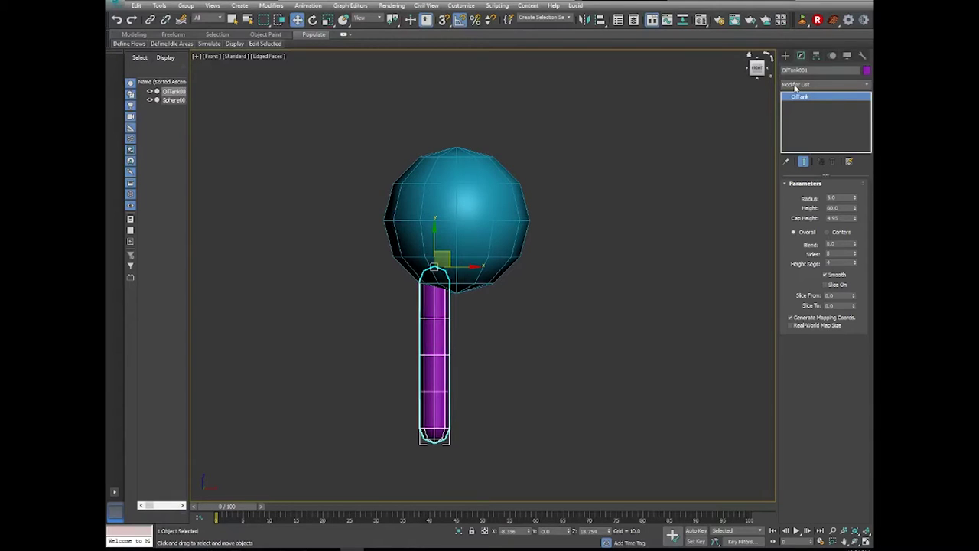
click(868, 86)
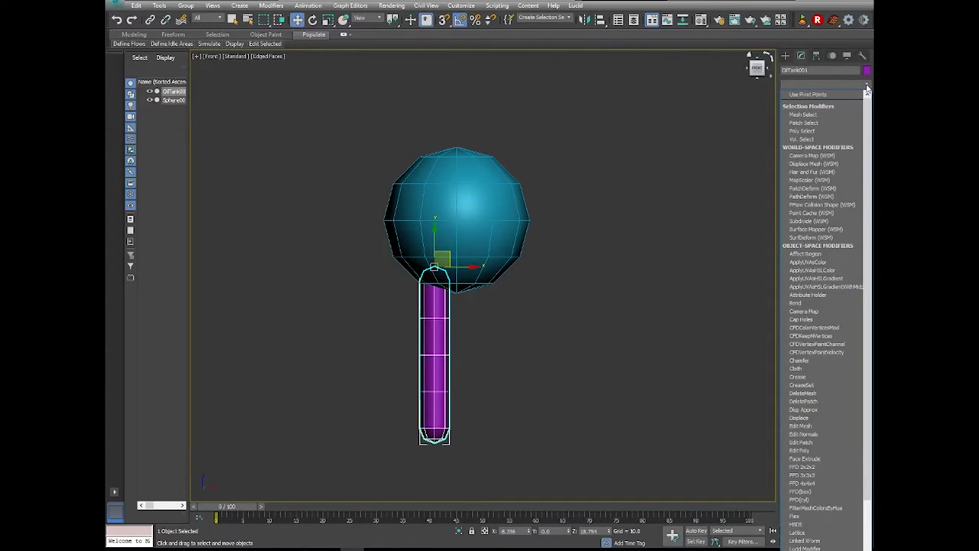
click(801, 304)
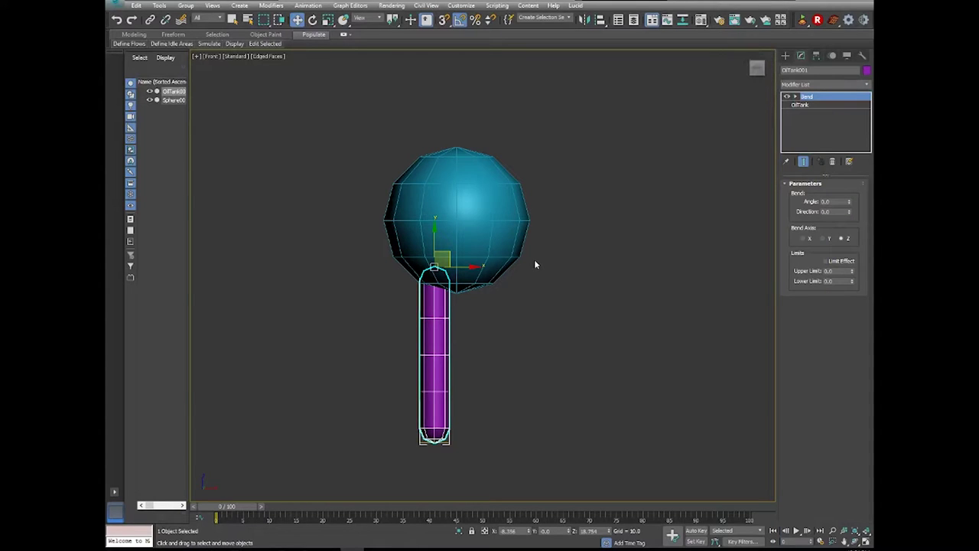
middle_drag(534, 260, 541, 250)
Curve the oil tank's lower end toward the left by setting the Bend angle to -30.
mouse_move(849, 201)
mouse_down()
mouse_move(849, 220)
mouse_move(847, 180)
mouse_move(850, 221)
mouse_up()
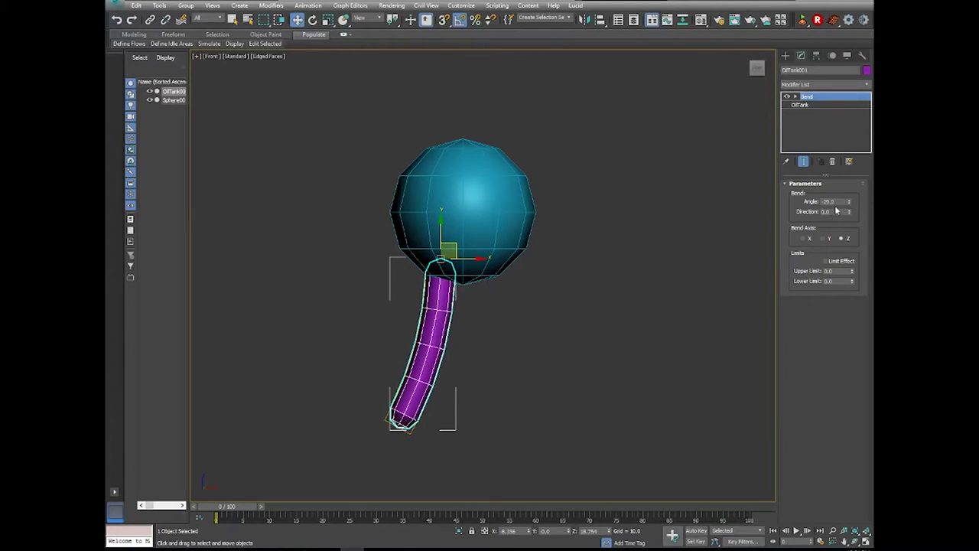
double_click(830, 202)
text(-25)
key(Return)
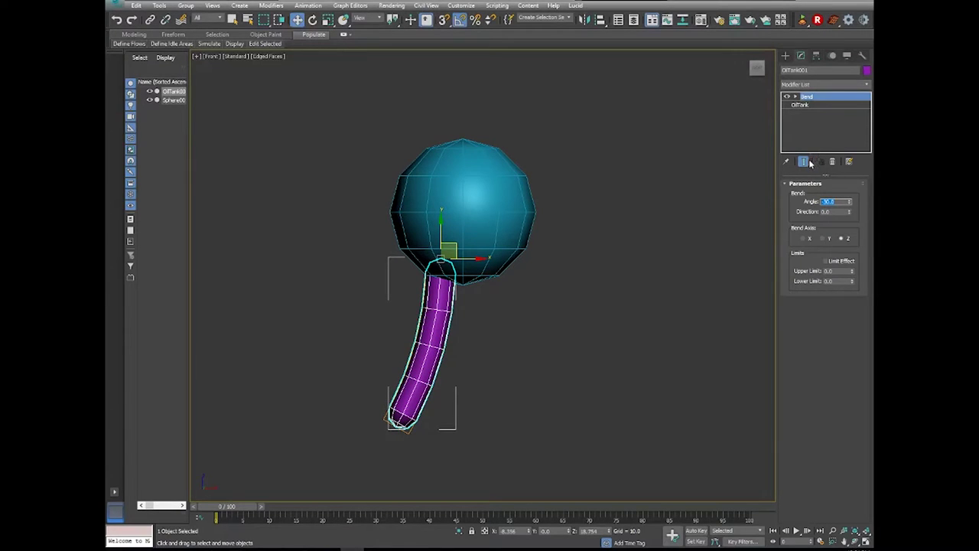
Add a second Bend modifier on top of the oil tank's existing Bend.
click(867, 84)
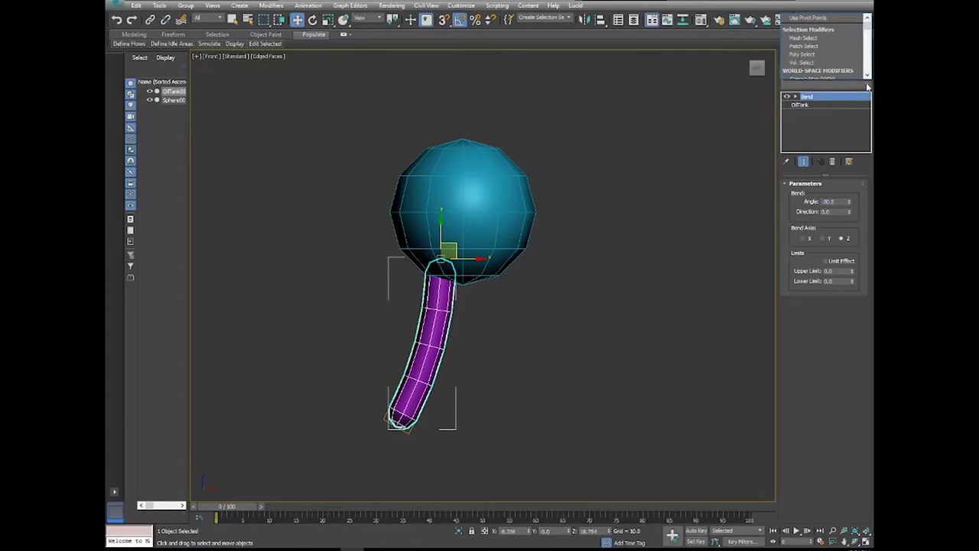
scroll(868, 80, down, 3)
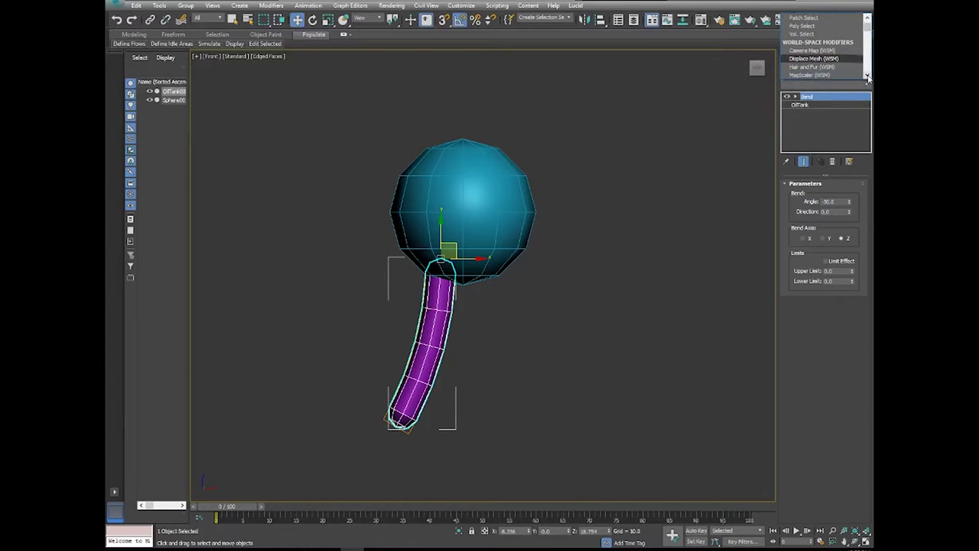
click(866, 84)
click(867, 84)
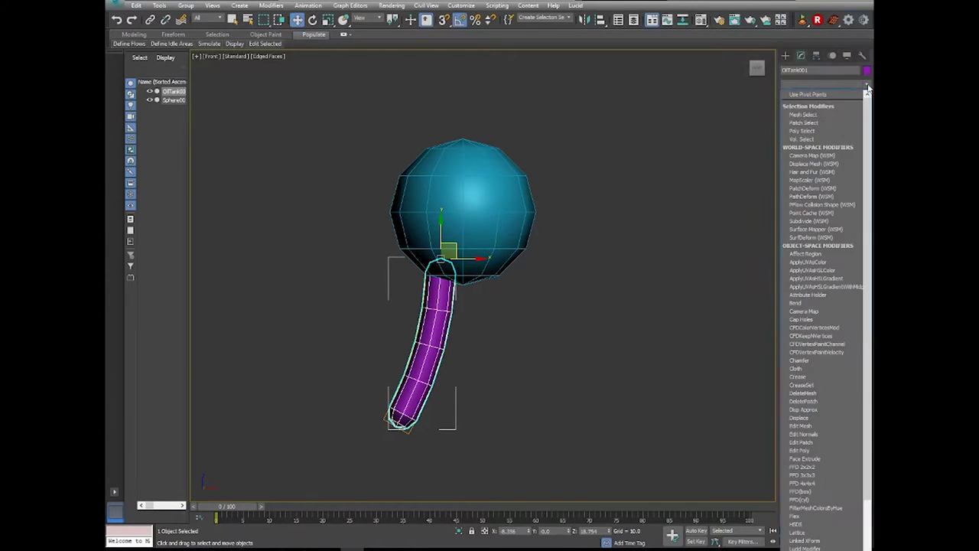
click(799, 303)
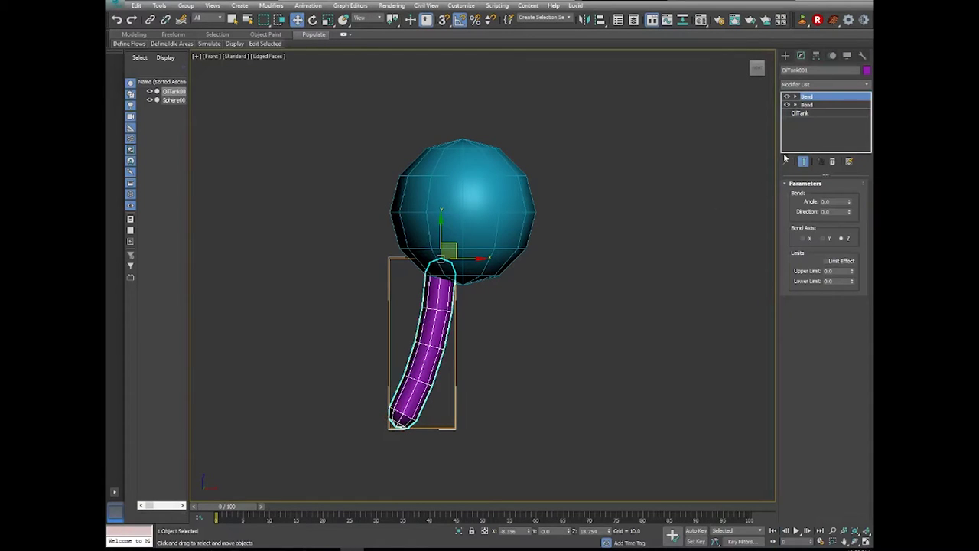
Move the upper Bend modifier's gizmo straight down along the oil tank to about Z 0.66.
click(795, 97)
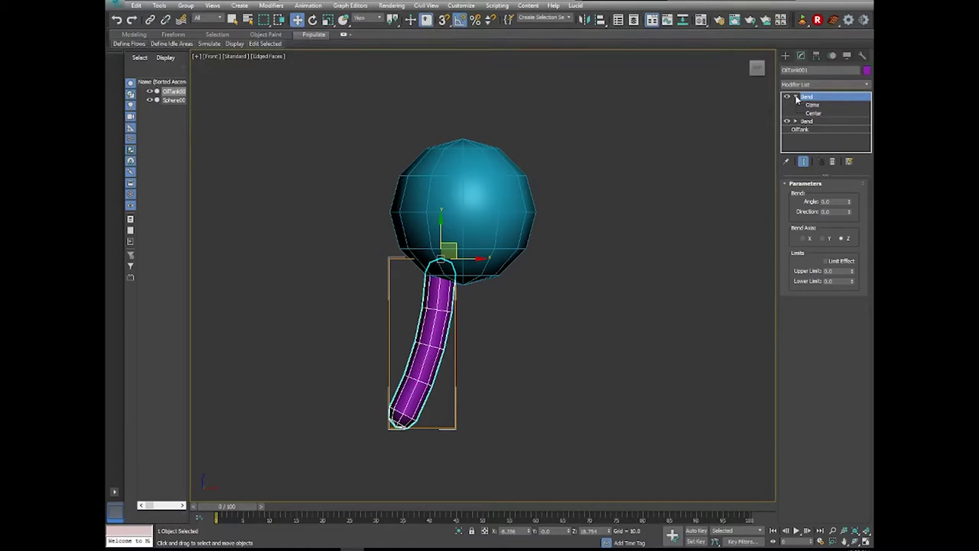
click(813, 105)
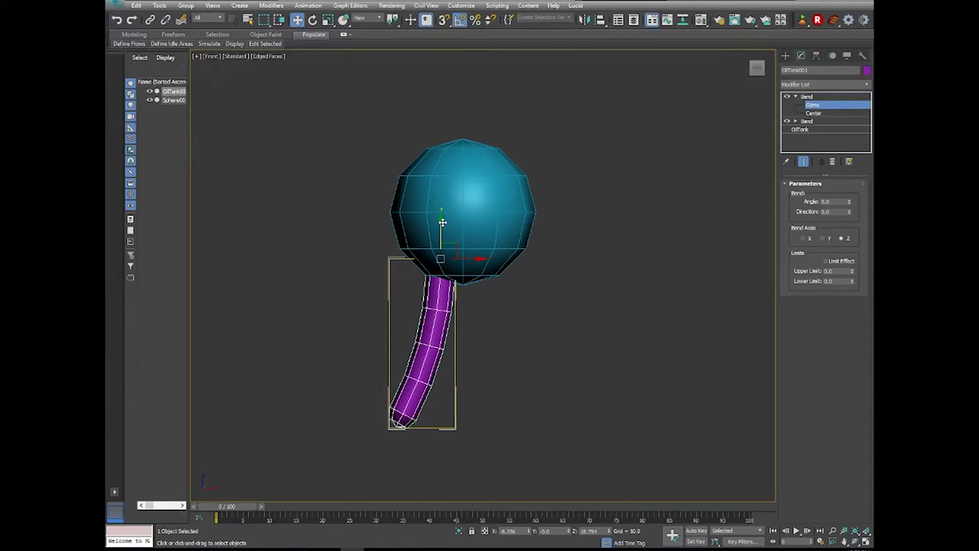
drag(442, 222, 437, 276)
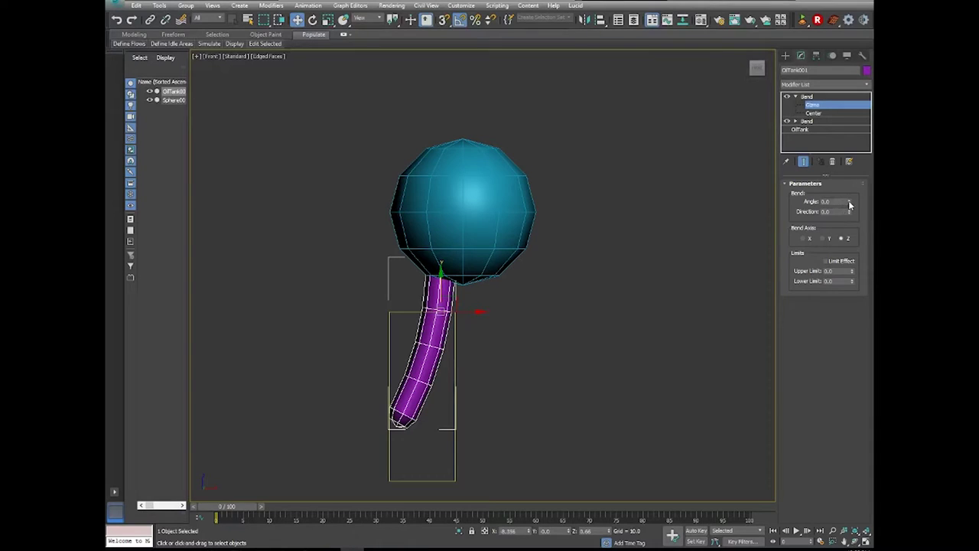
Set the upper Bend's angle to 67.5 and limit its effect with an upper limit of about 35.78.
drag(850, 204, 839, 139)
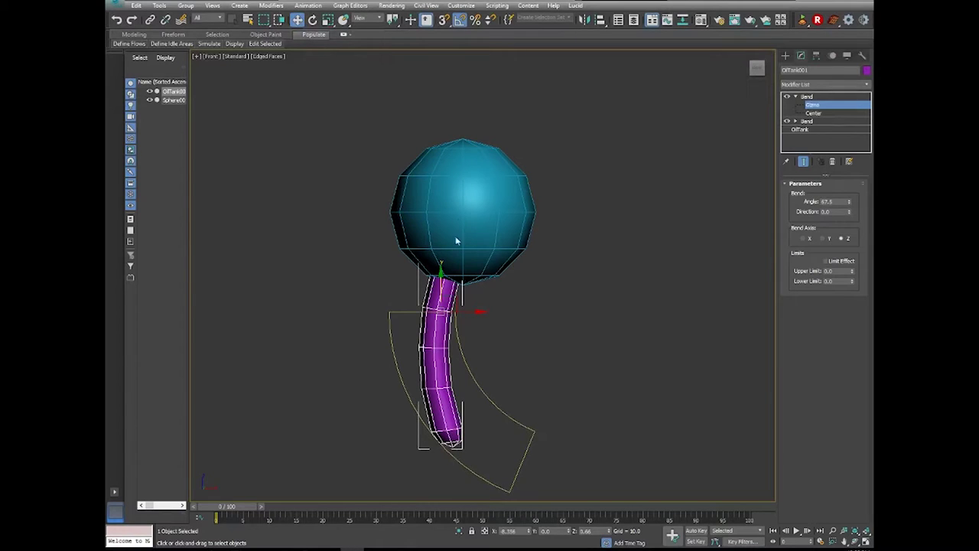
click(827, 262)
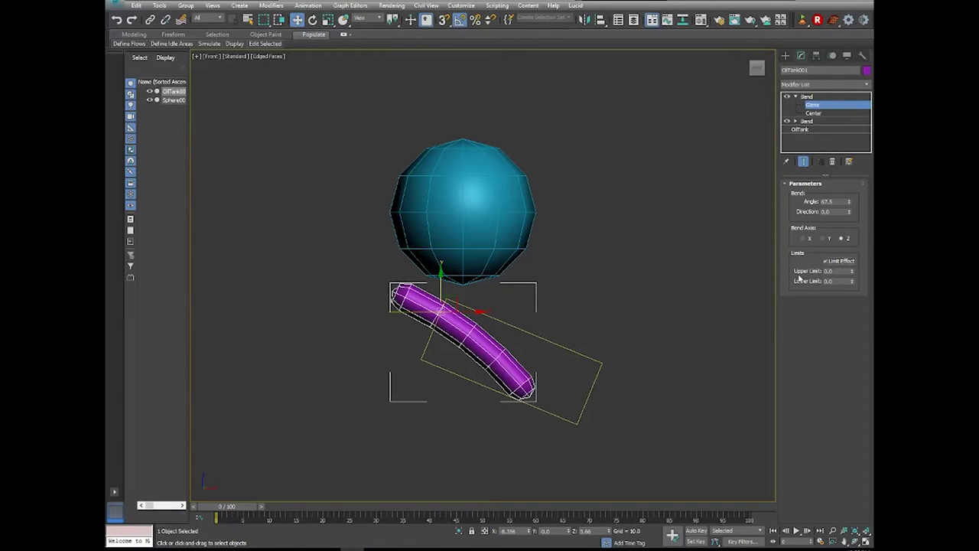
drag(852, 271, 762, 216)
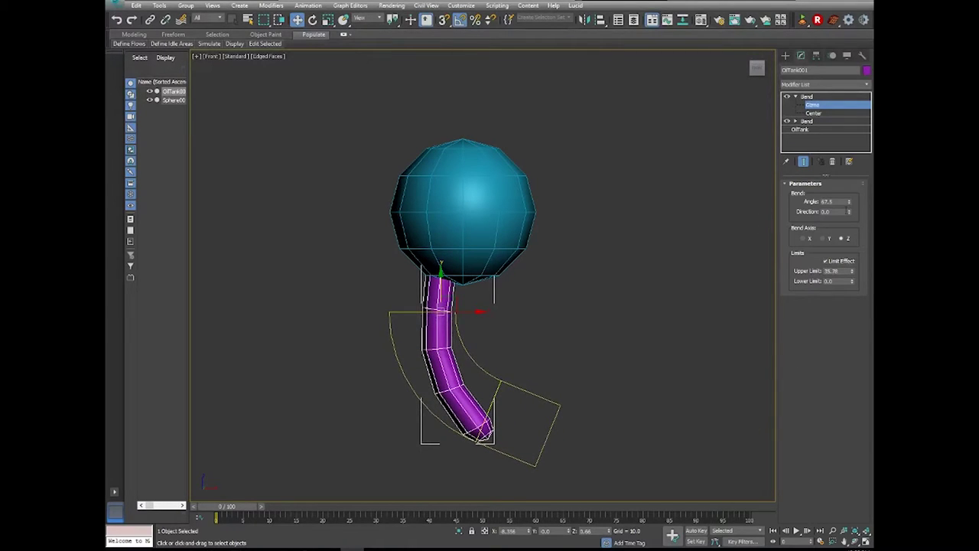
Try angles of 20 and 40 for the oil tank's upper Bend modifier.
double_click(832, 201)
text(20)
key(Return)
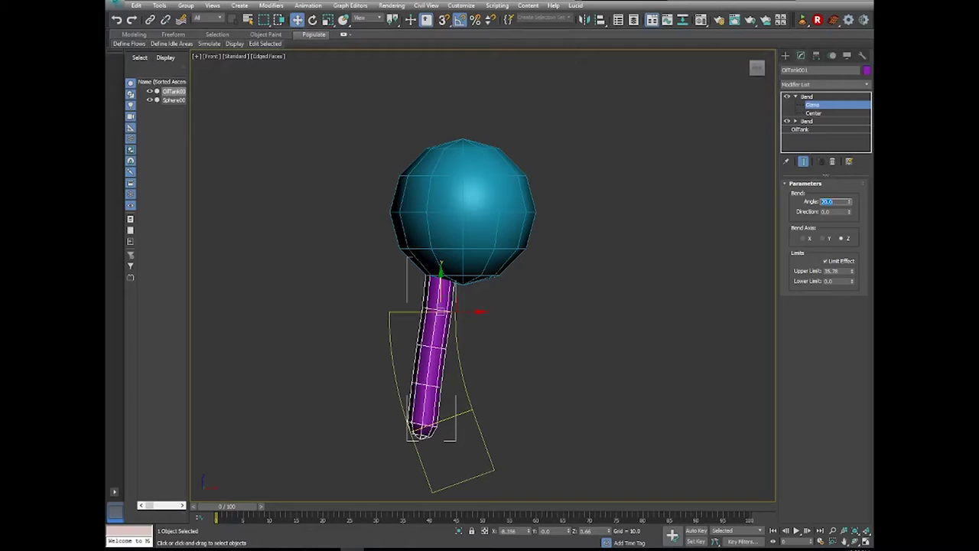
text(5)
key(Return)
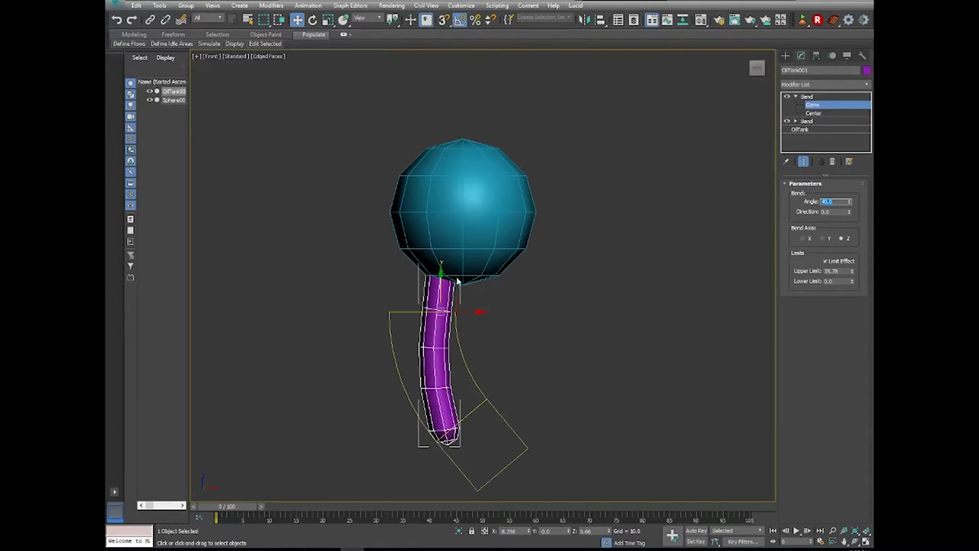
Lower the upper Bend's gizmo by about 10 units along the tank and set its angle to 60.
drag(443, 281, 446, 312)
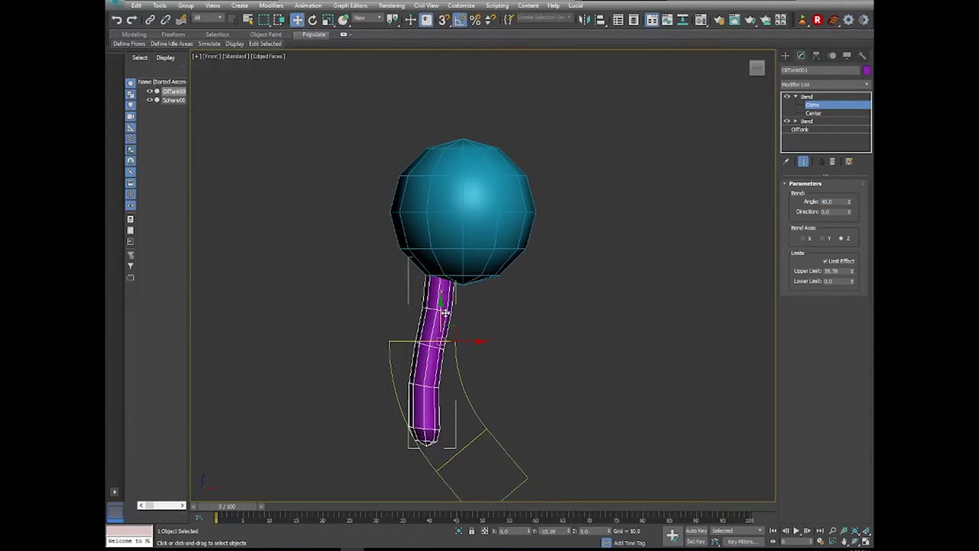
double_click(830, 201)
text(60)
key(Return)
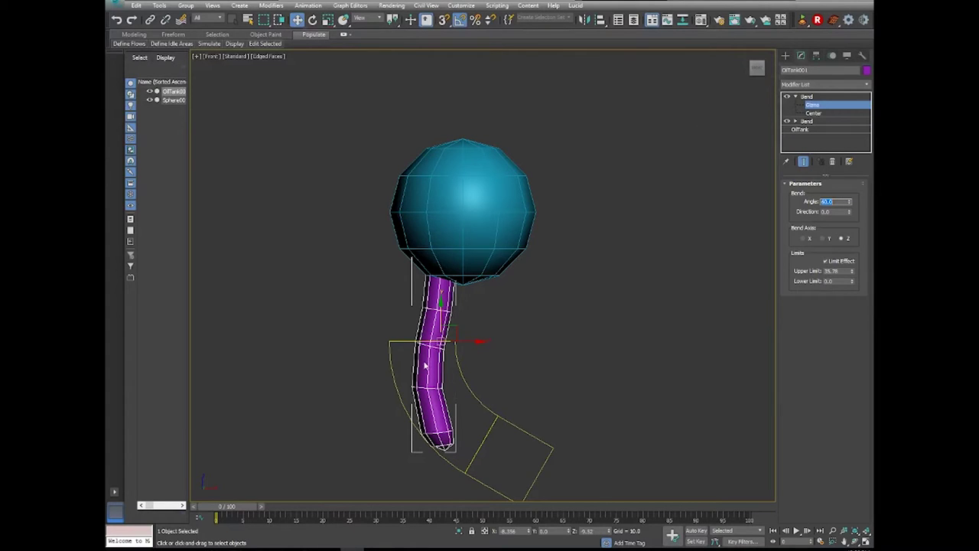
scroll(421, 268, up, 3)
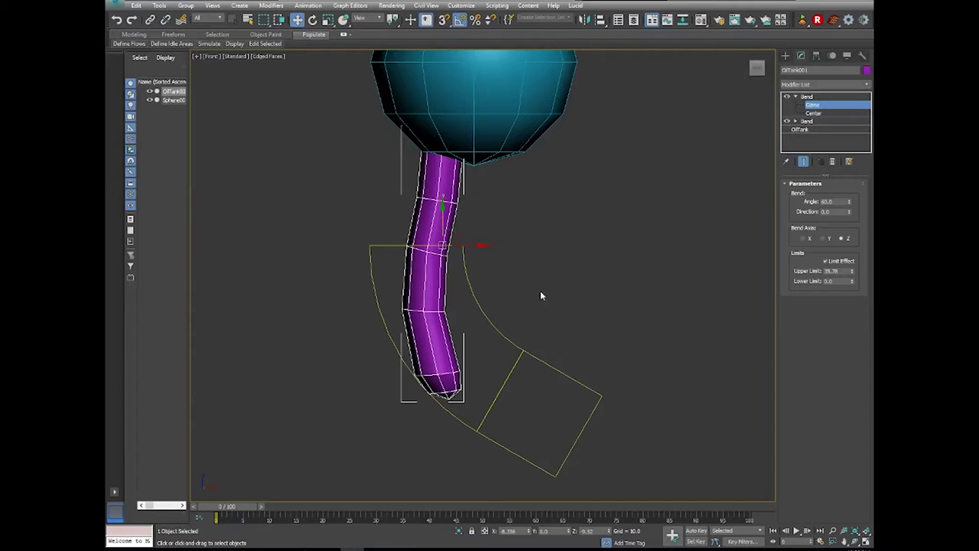
Convert the bent oil tank to an Editable Poly, collapsing its Bend modifiers.
scroll(548, 294, down, 3)
right_click(511, 279)
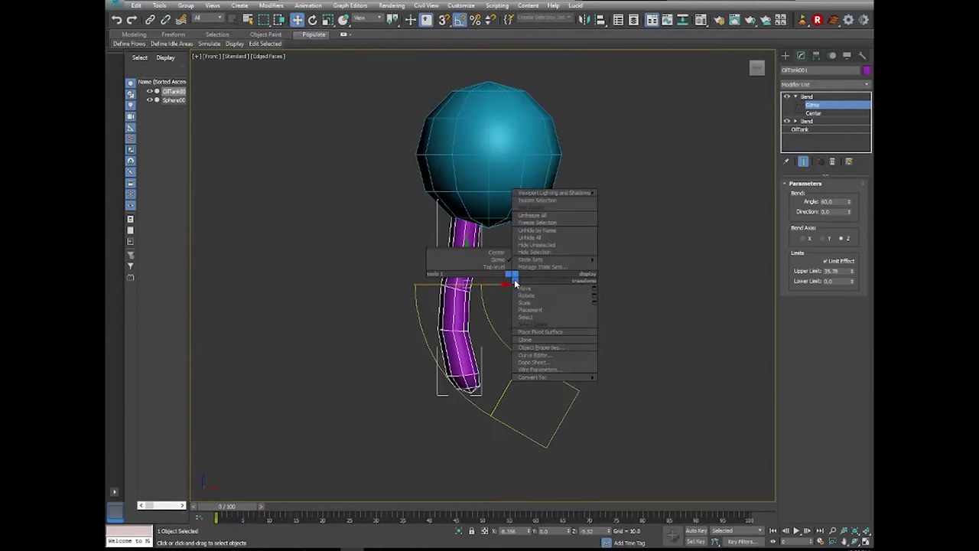
mouse_move(564, 379)
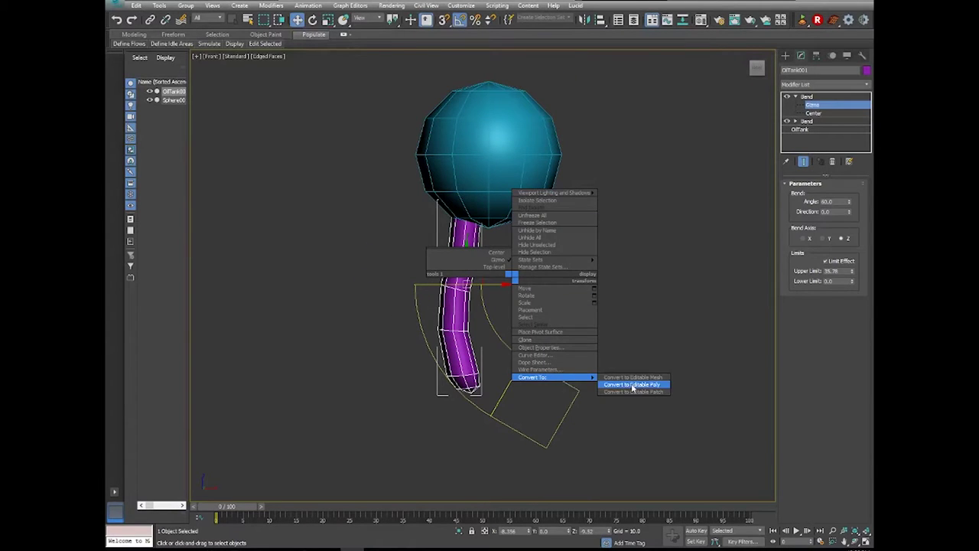
click(632, 384)
click(599, 333)
click(475, 288)
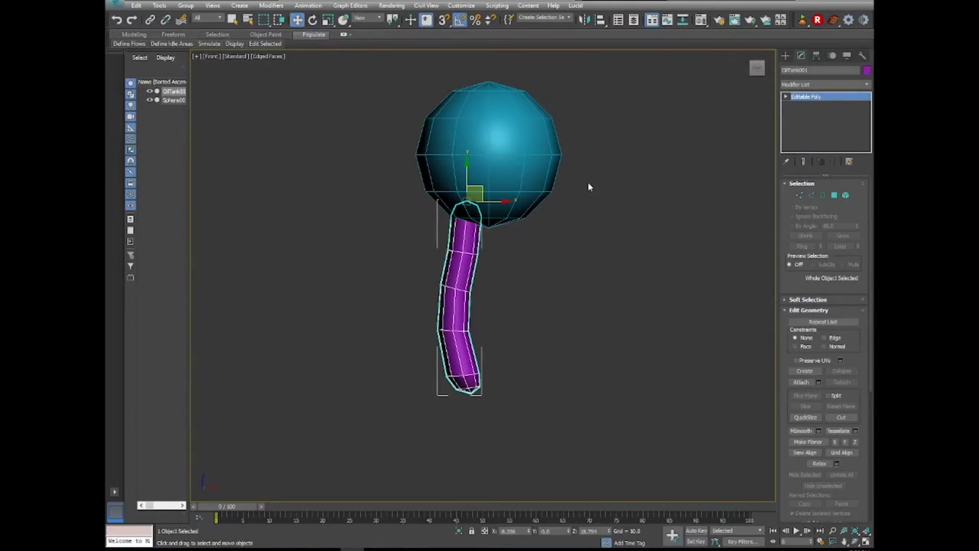
Mirror the limb across the X axis as a copy and move the copy about 15 units to the right under the sphere.
middle_drag(588, 181, 555, 221)
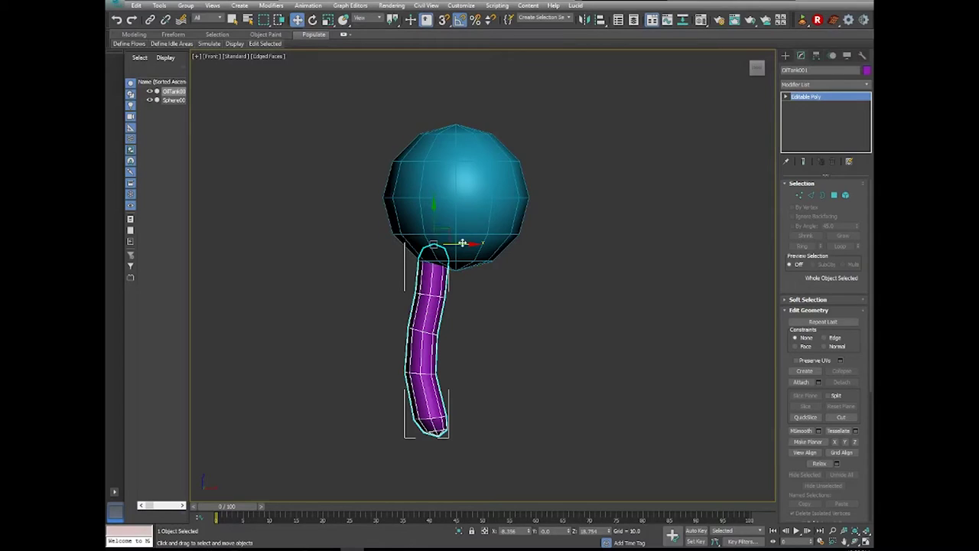
click(585, 21)
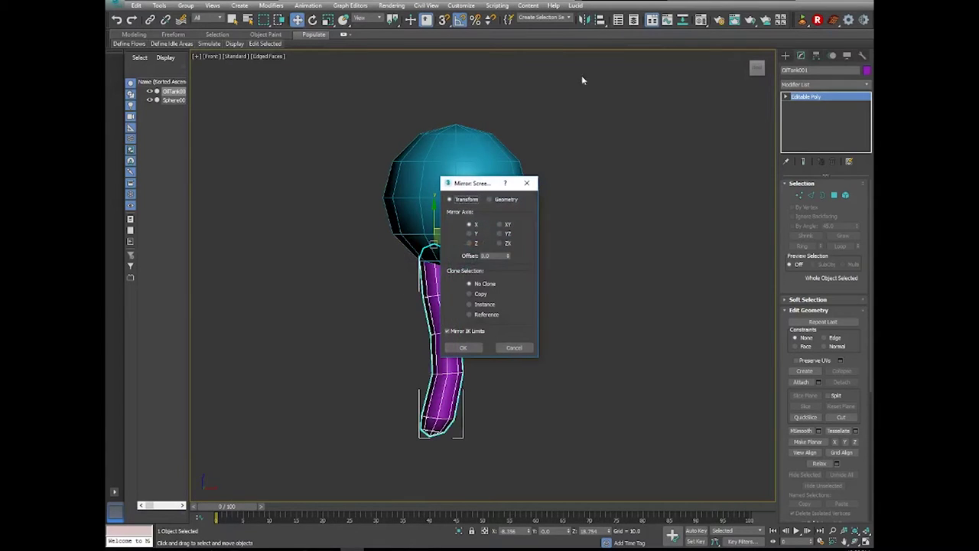
click(470, 295)
click(464, 348)
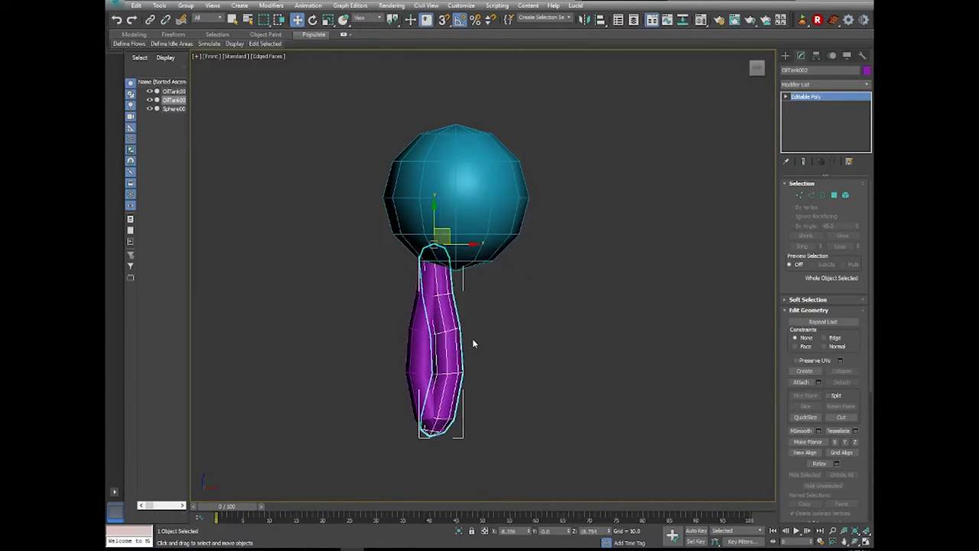
drag(466, 245, 510, 244)
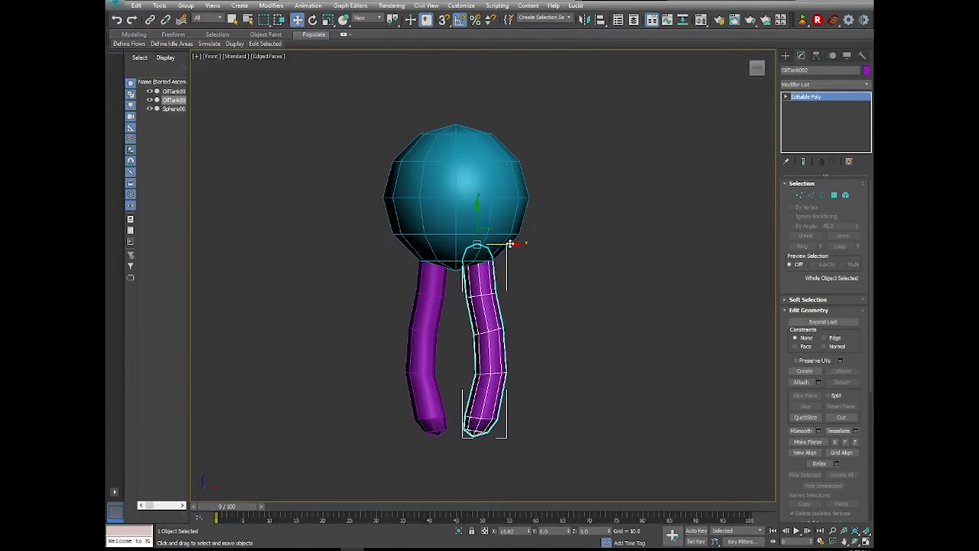
click(561, 313)
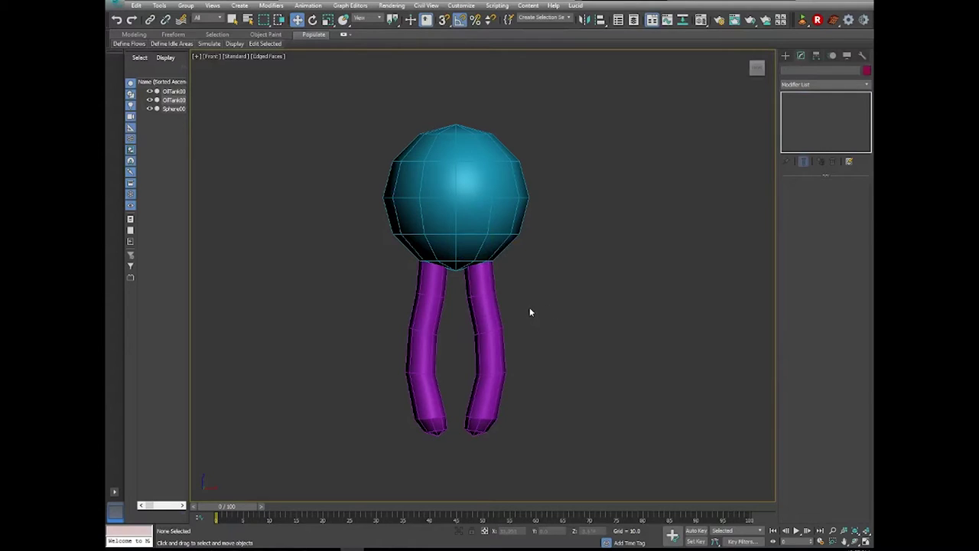
Convert the sphere body to an Editable Poly.
middle_drag(550, 287, 536, 291)
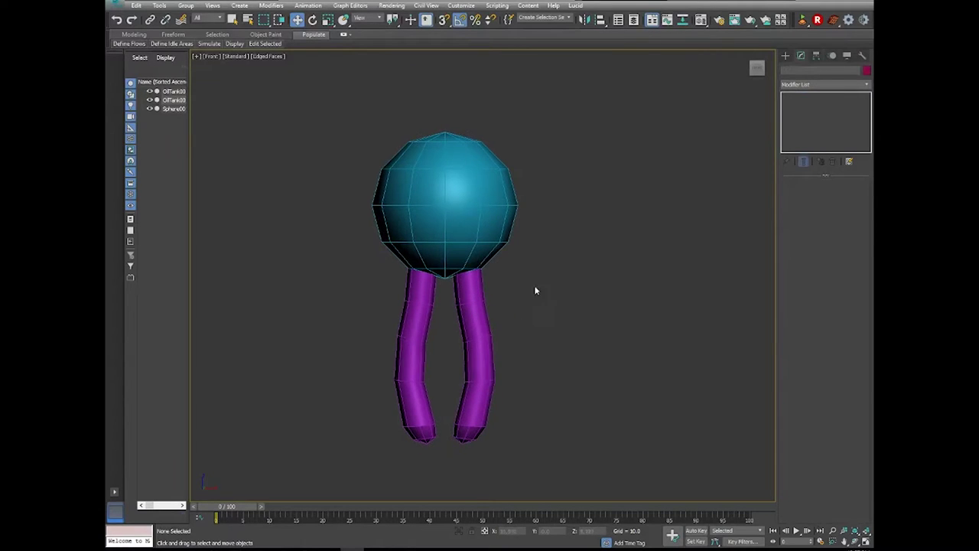
middle_drag(436, 200, 456, 189)
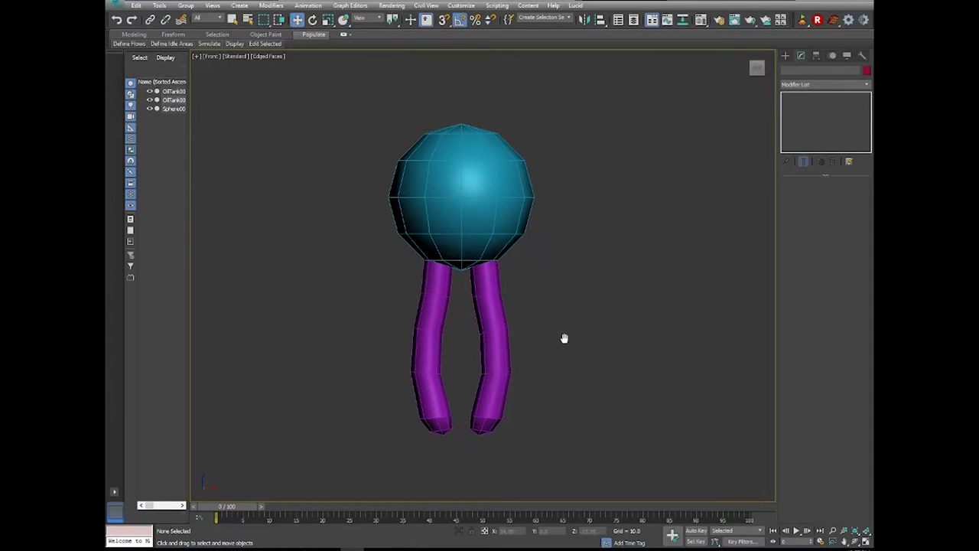
middle_drag(564, 339, 551, 343)
click(469, 217)
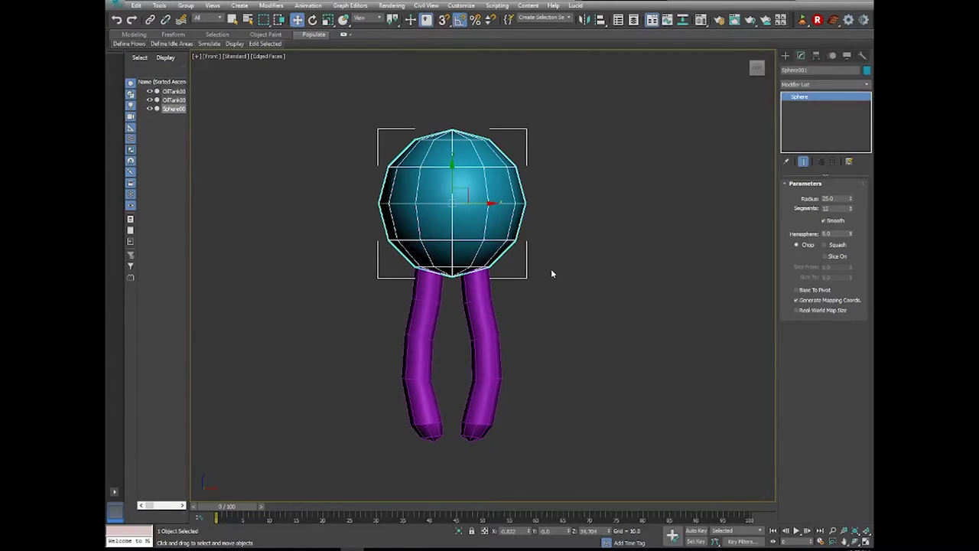
right_click(527, 203)
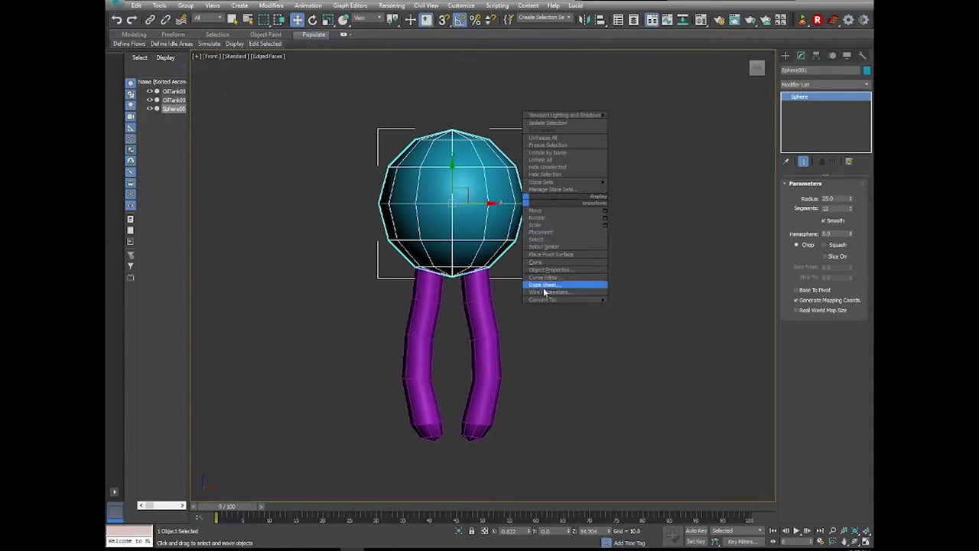
mouse_move(598, 300)
click(658, 307)
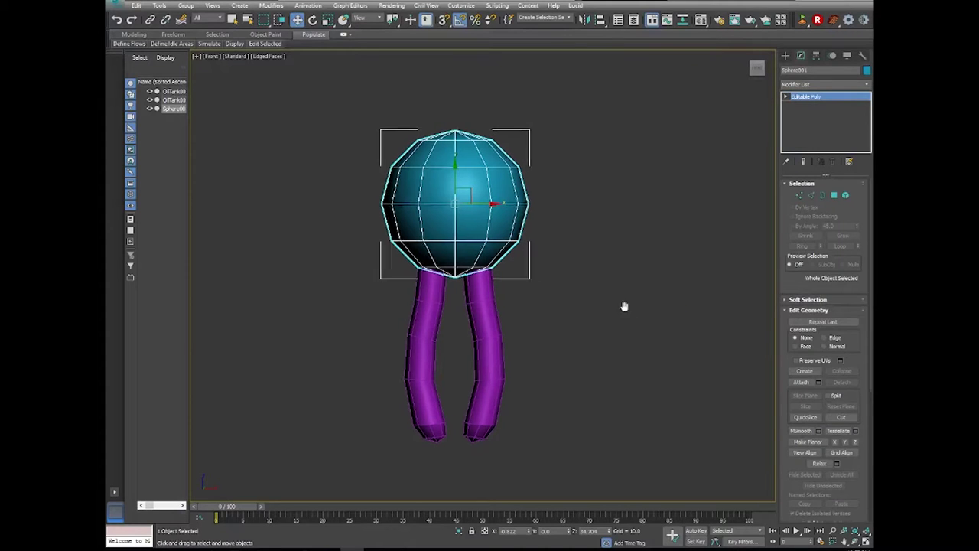
Attach both limbs to the sphere so that they form one Editable Poly object.
middle_drag(625, 306, 639, 308)
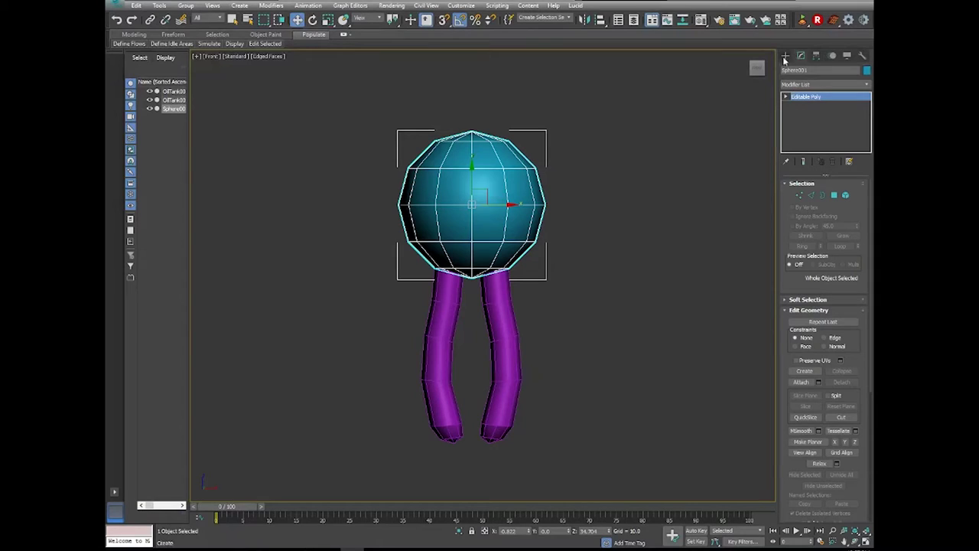
click(801, 382)
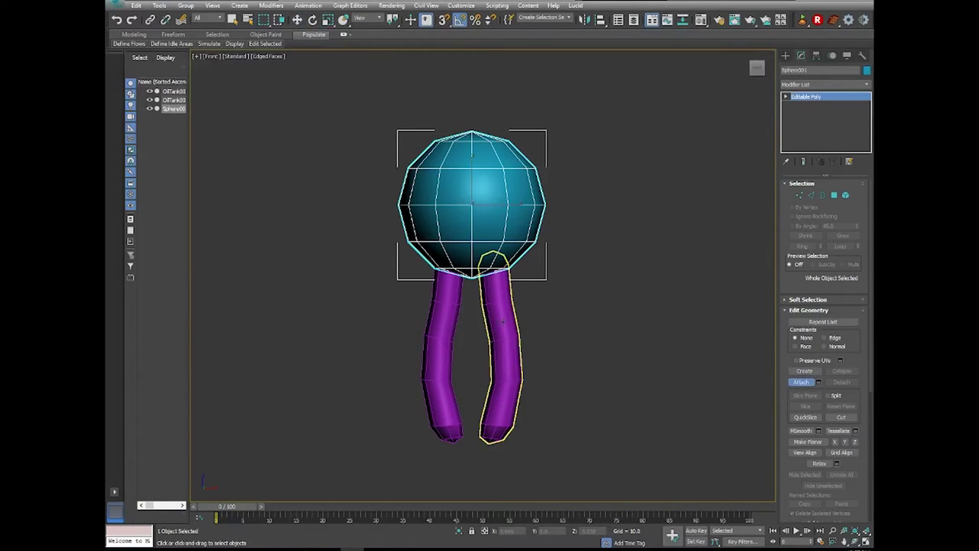
click(503, 326)
click(446, 322)
right_click(536, 321)
key(w)
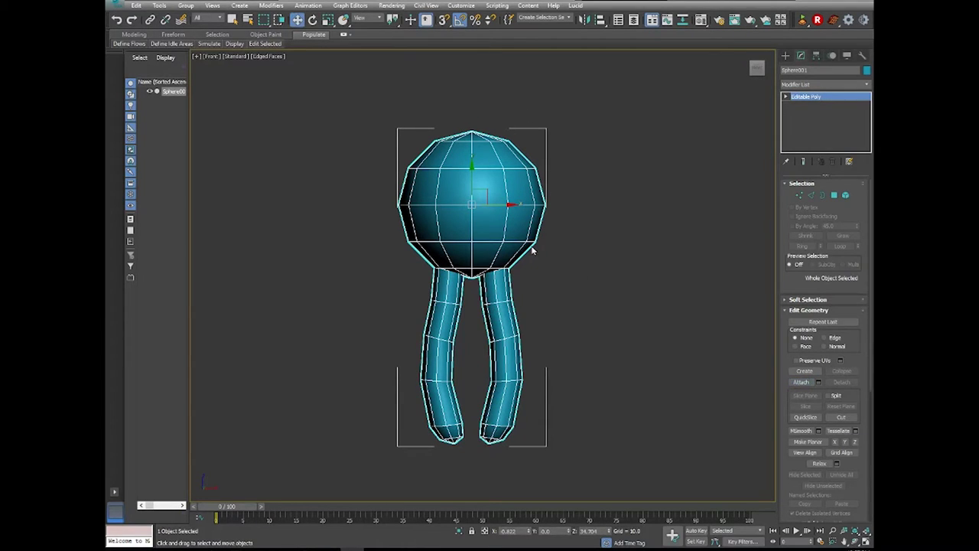
Check the attached model's separate parts by selecting the sphere and each limb in turn at Element level.
drag(509, 204, 506, 209)
click(846, 196)
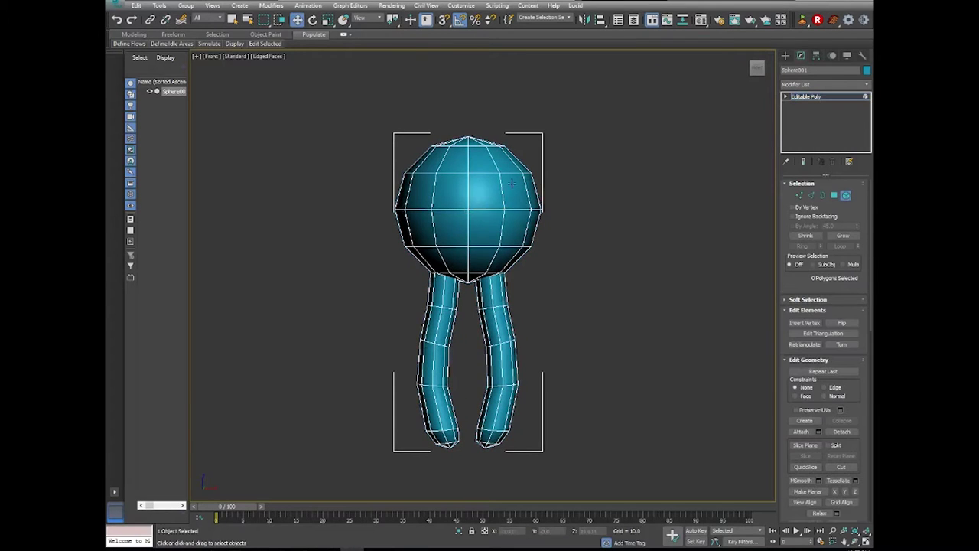
click(511, 184)
click(513, 339)
click(436, 342)
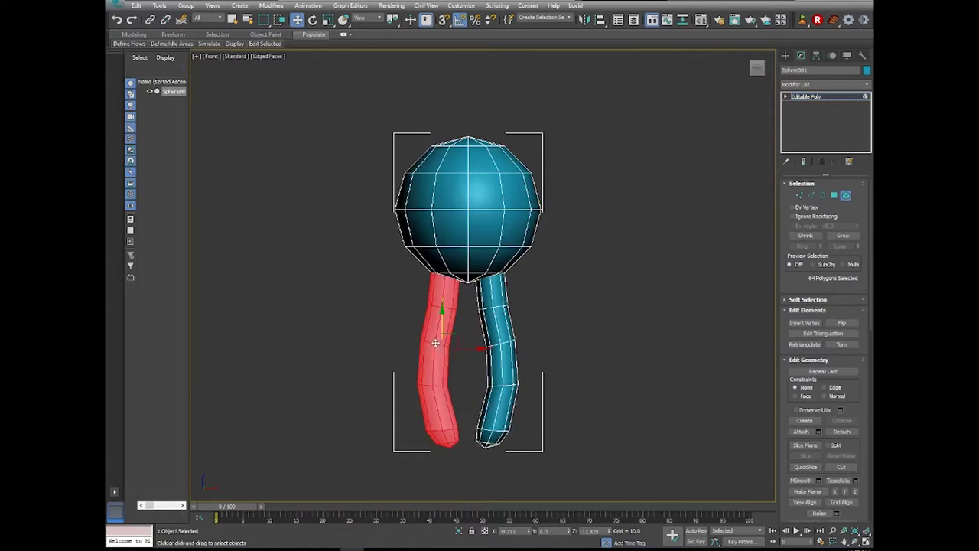
click(845, 196)
Deselect the combined model and turn off the Edged Faces display in the Front view.
scroll(577, 202, down, 4)
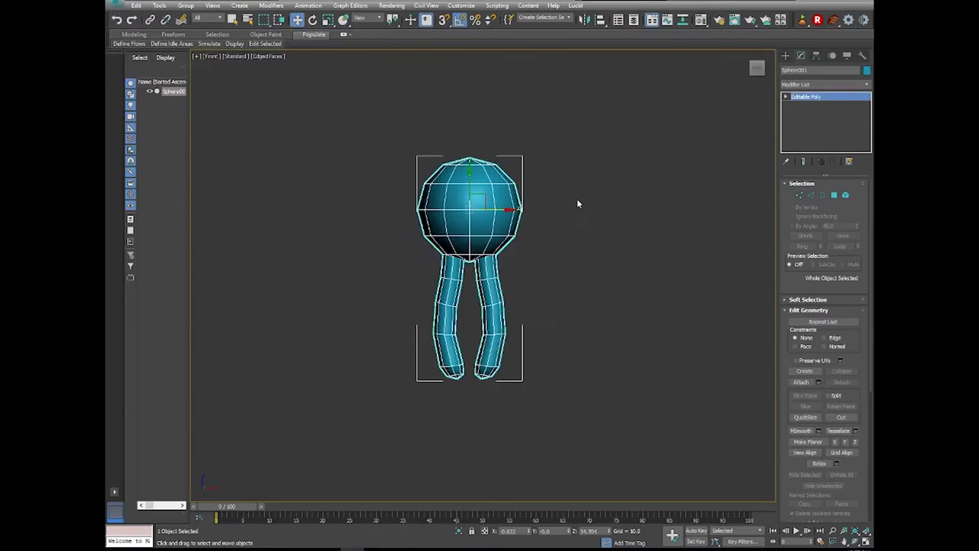
click(656, 250)
mouse_move(656, 250)
middle_down()
mouse_move(604, 284)
mouse_move(550, 249)
middle_up()
key(F4)
scroll(539, 247, down, 2)
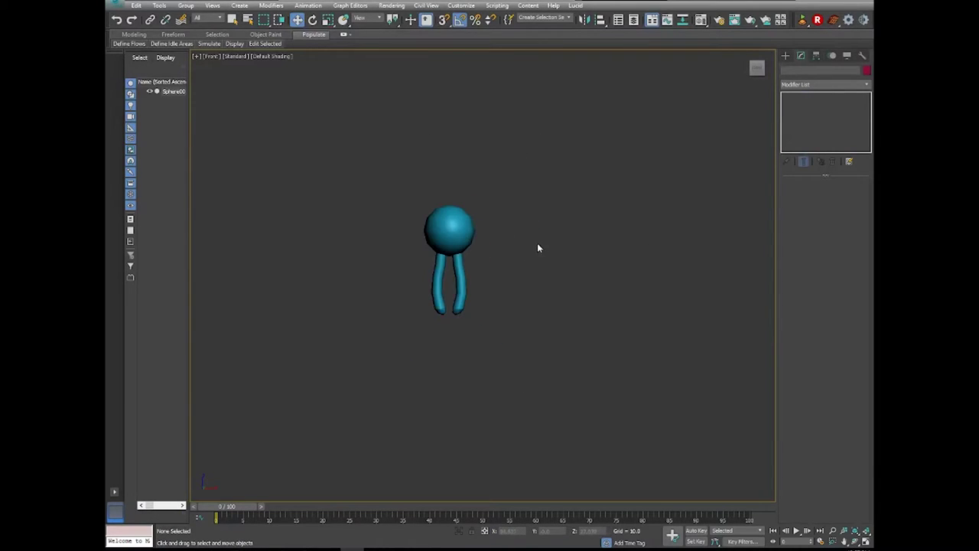
scroll(498, 257, up, 3)
scroll(474, 191, down, 2)
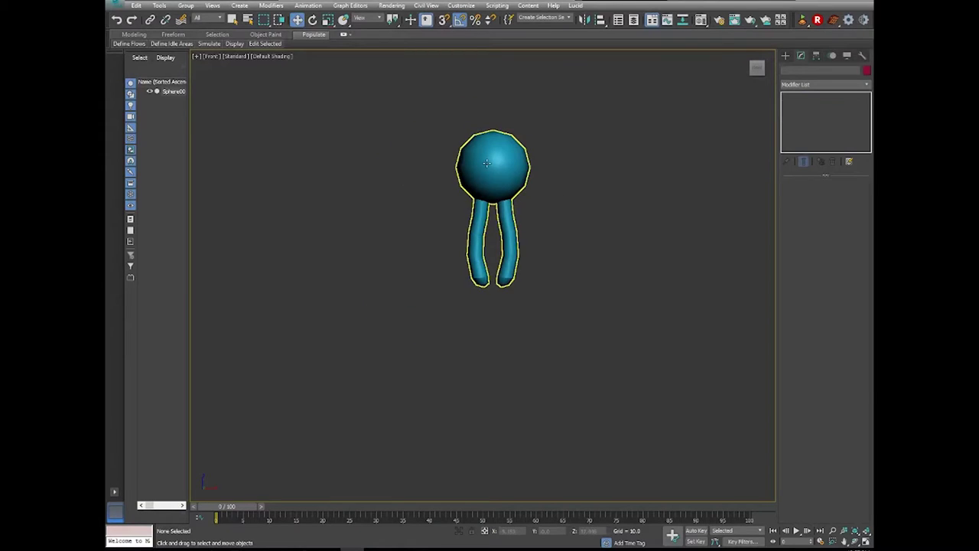
Clone the combined model as one instance rotated 180 degrees about the X axis, so its limbs point upward.
click(496, 203)
drag(497, 203, 415, 182)
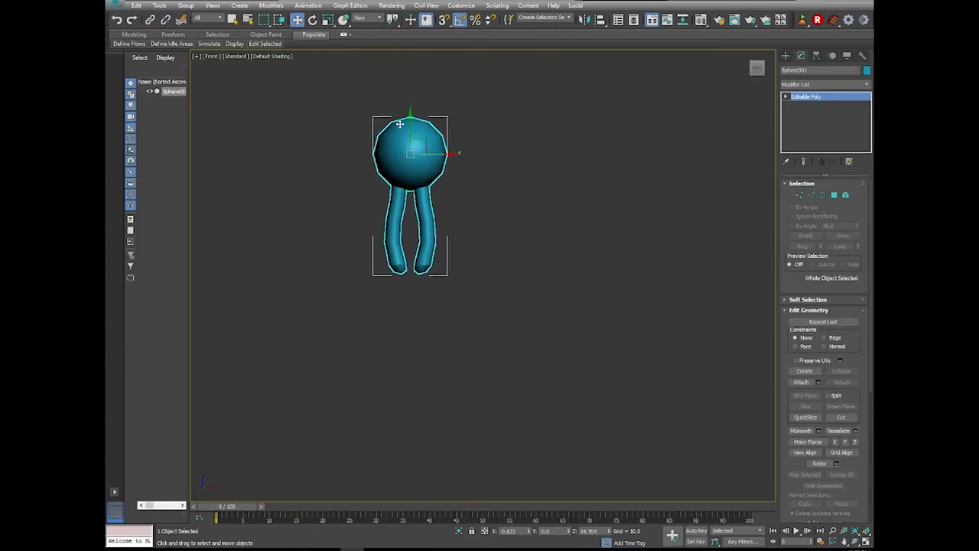
drag(401, 124, 407, 139)
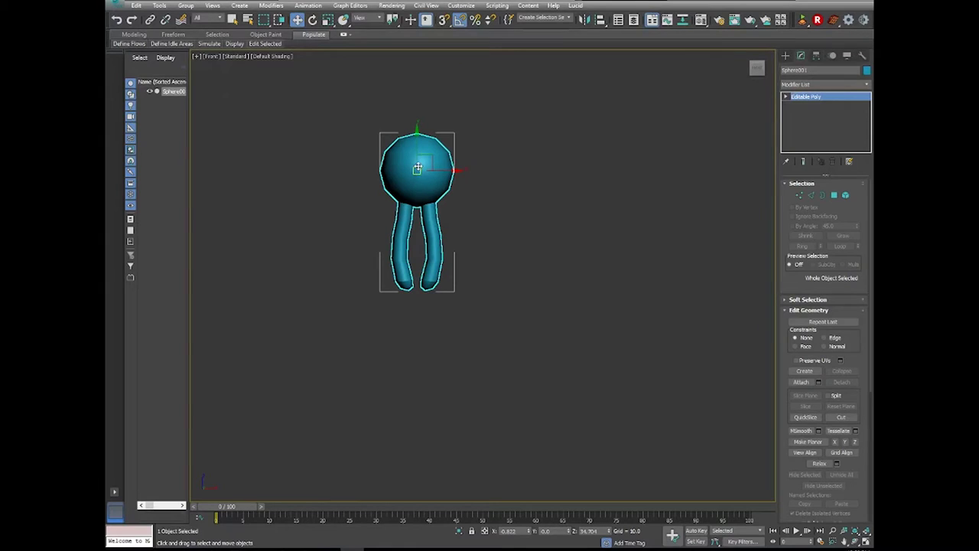
key(e)
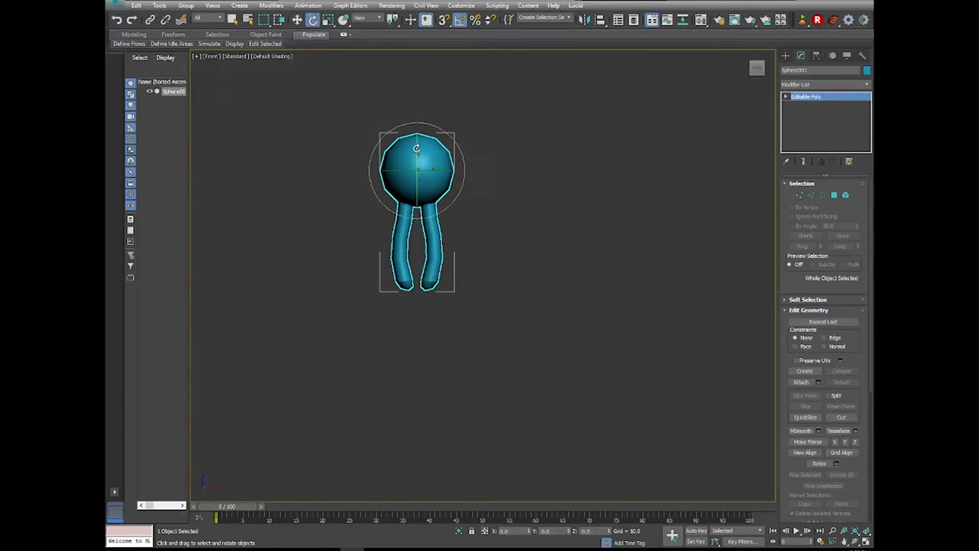
shift+drag(416, 148, 418, 236)
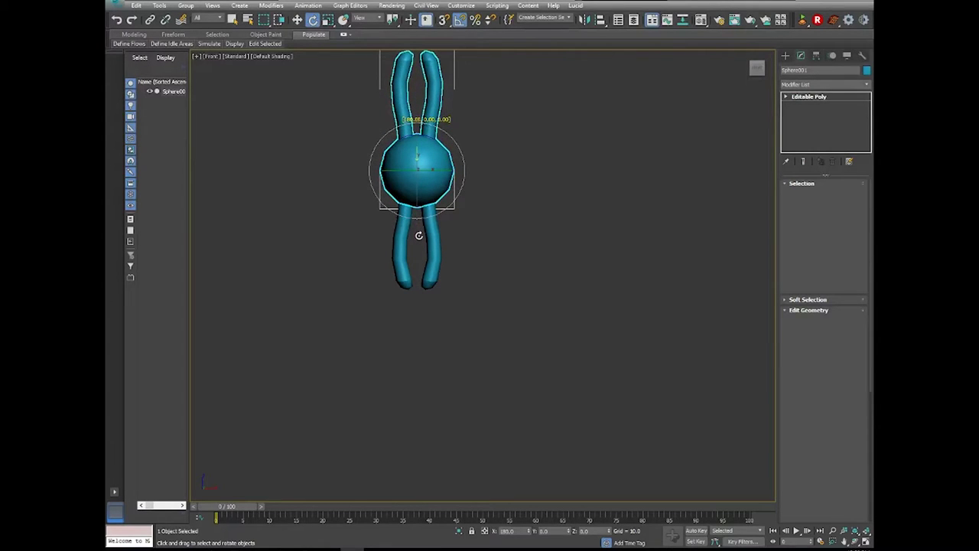
shift+drag(419, 235, 419, 235)
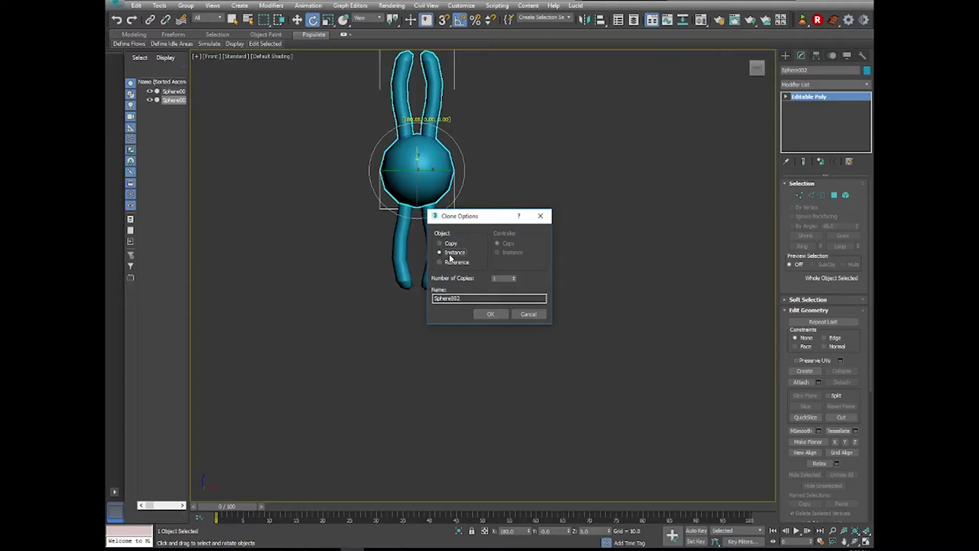
click(491, 313)
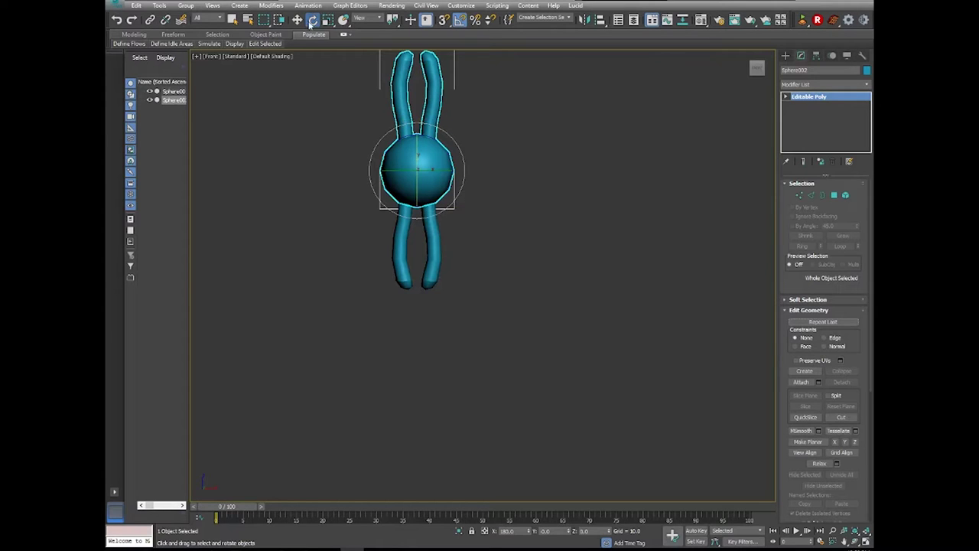
Move the rotated instance straight down about 161 units so its limb tips meet those of the original model.
key(w)
drag(419, 145, 430, 375)
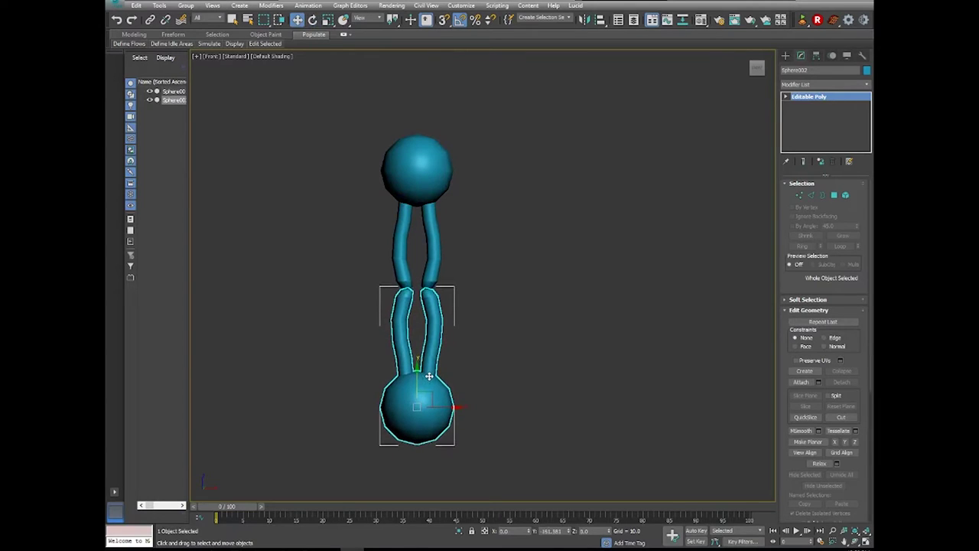
click(550, 252)
Select both facing models, shift them together slightly in the negative X direction, and deselect them.
mouse_move(551, 251)
middle_down()
mouse_move(466, 240)
mouse_move(374, 281)
middle_up()
scroll(464, 235, down, 3)
drag(345, 262, 260, 310)
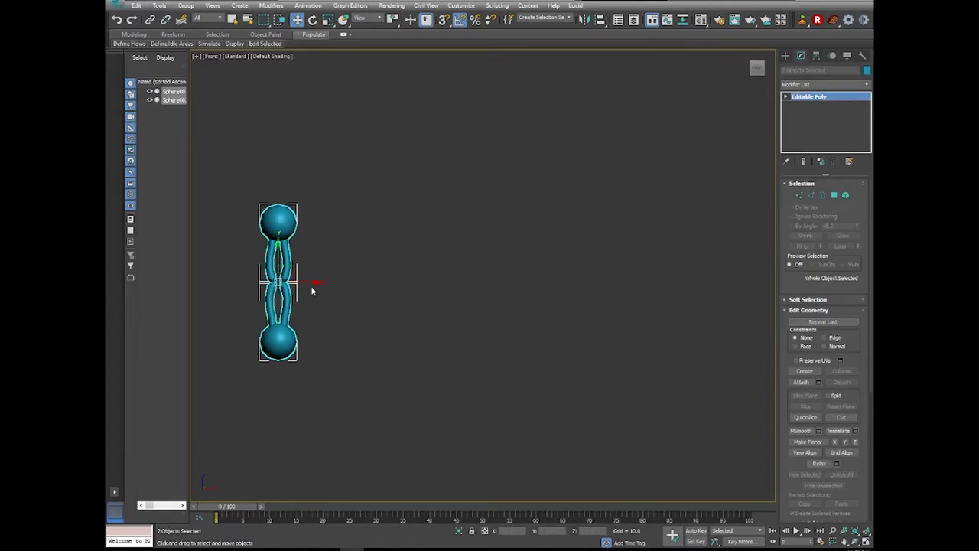
drag(311, 290, 291, 288)
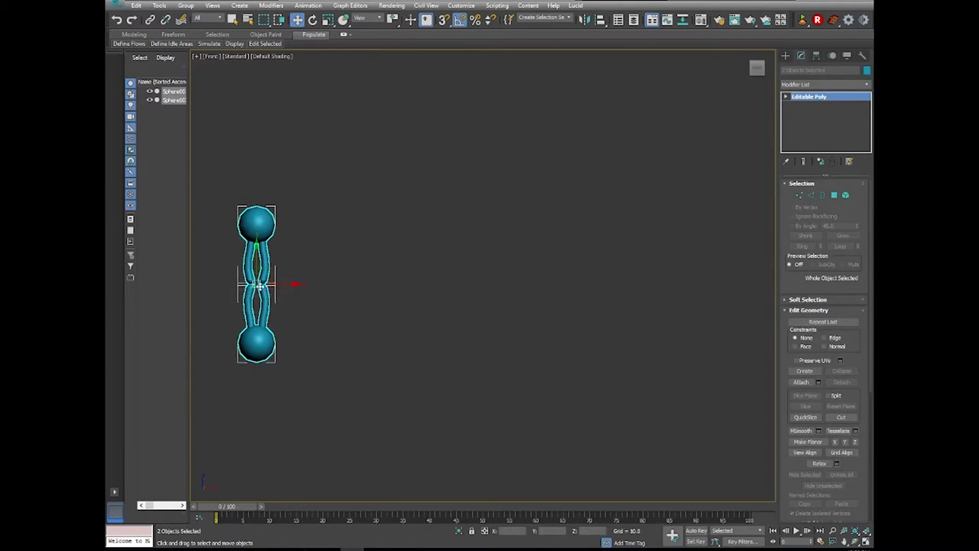
scroll(260, 286, up, 2)
click(343, 168)
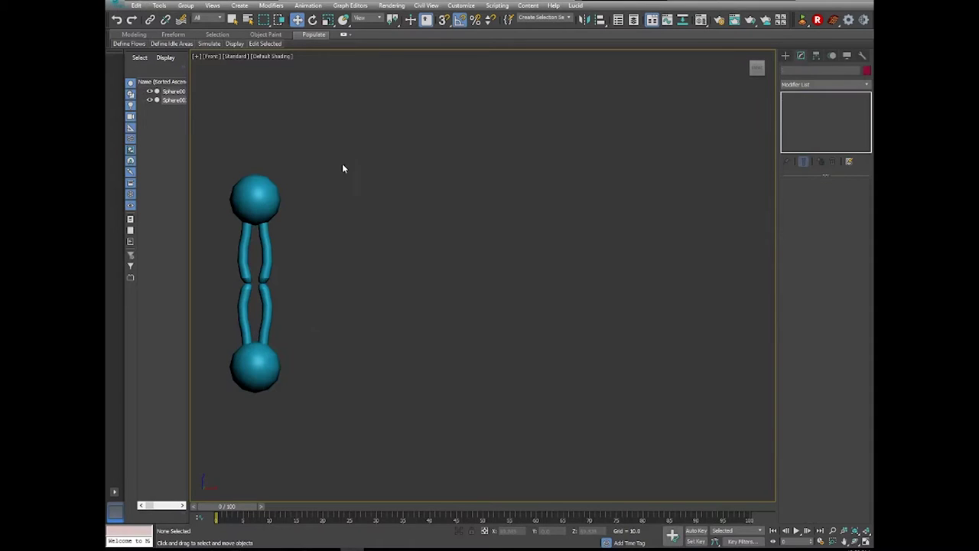
Clone the facing pair along X as 40 instances spaced one sphere width apart, forming a long row.
drag(201, 452, 234, 420)
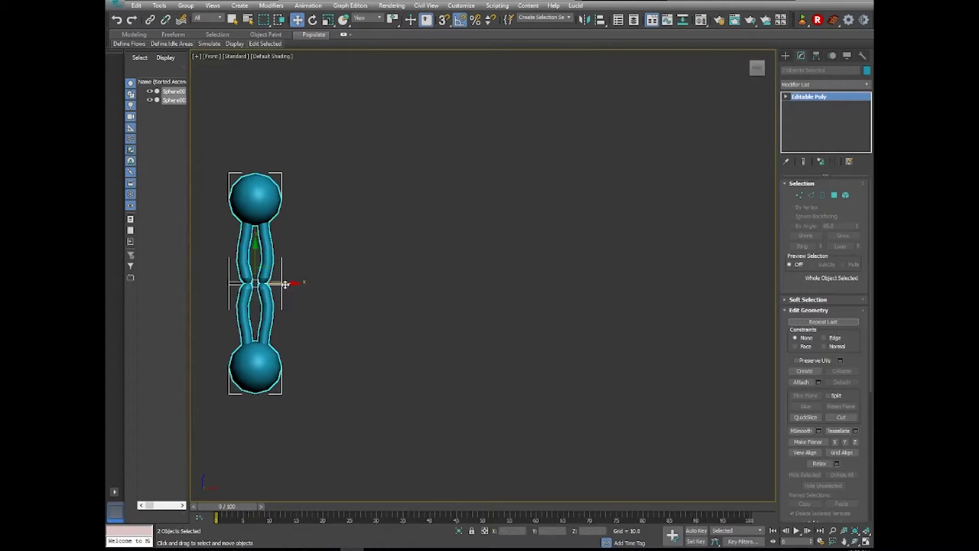
mouse_move(284, 284)
shift+mouse_down()
mouse_move(328, 284)
mouse_move(336, 306)
shift+mouse_up()
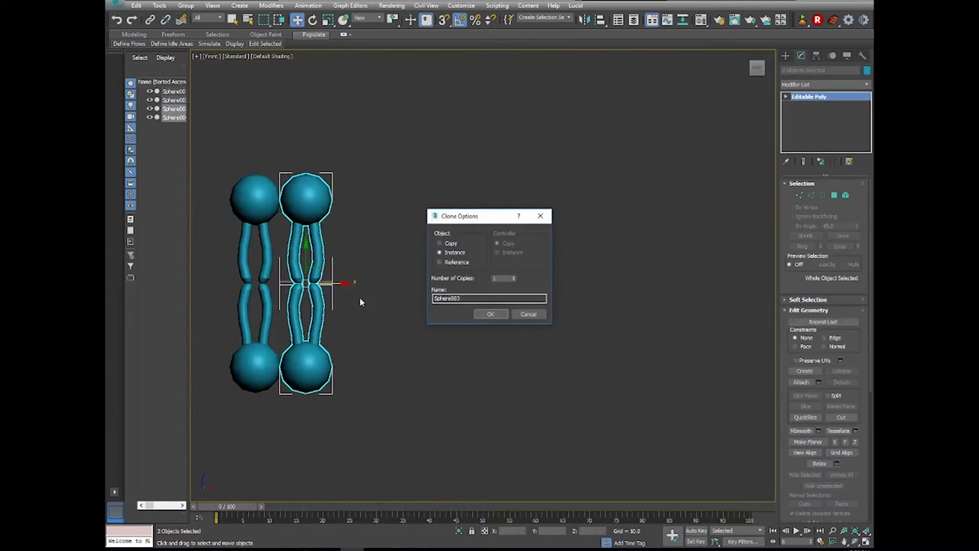
mouse_move(466, 220)
mouse_down()
mouse_move(444, 220)
mouse_move(433, 180)
mouse_up()
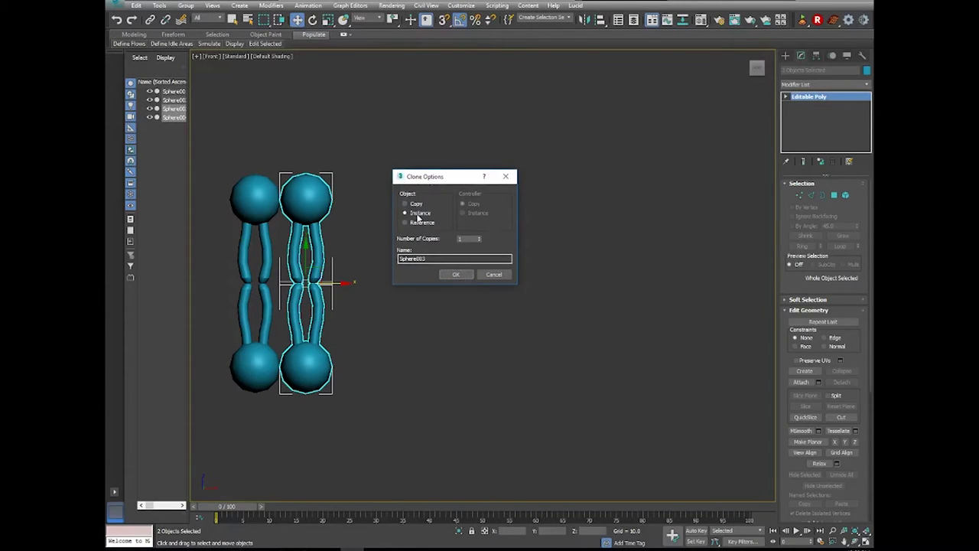
mouse_move(451, 183)
mouse_down()
mouse_move(436, 141)
mouse_move(430, 151)
mouse_up()
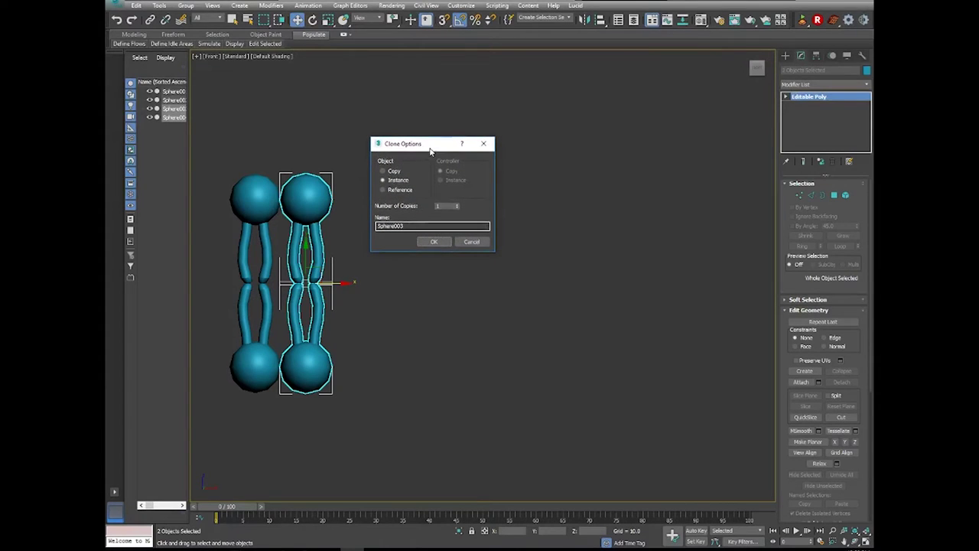
double_click(438, 206)
click(431, 241)
scroll(399, 225, down, 5)
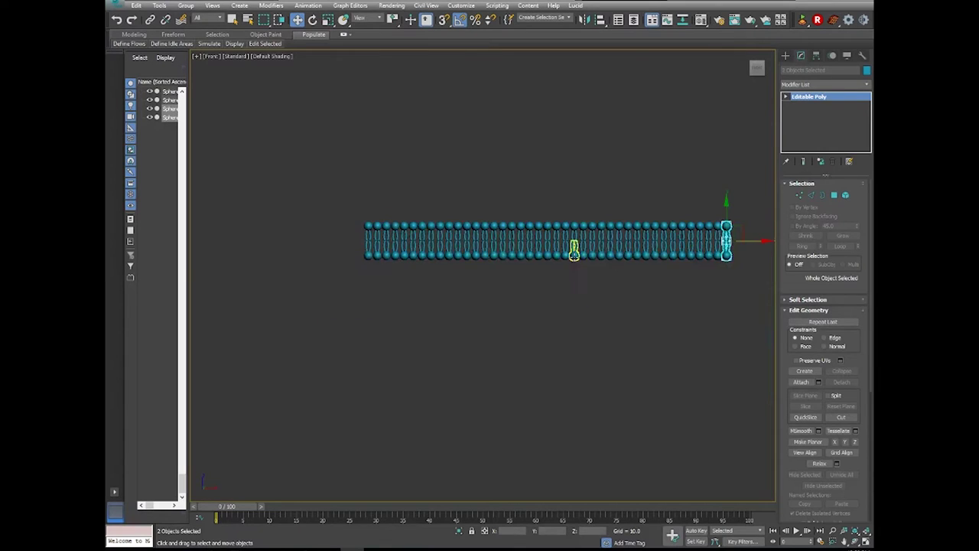
Examine the full row of paired models from several angles in Orthographic and Perspective views.
key(ctrl+shift+z)
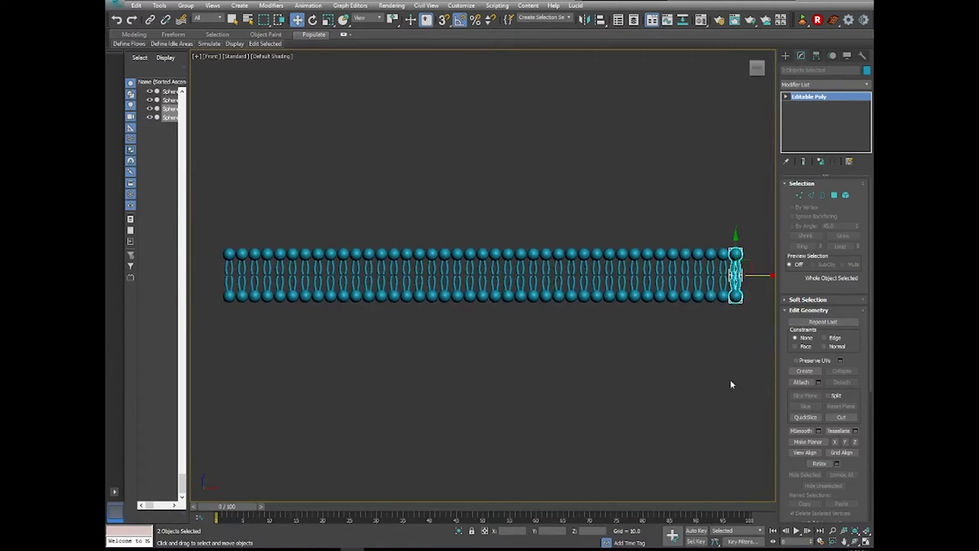
click(854, 541)
drag(478, 292, 521, 270)
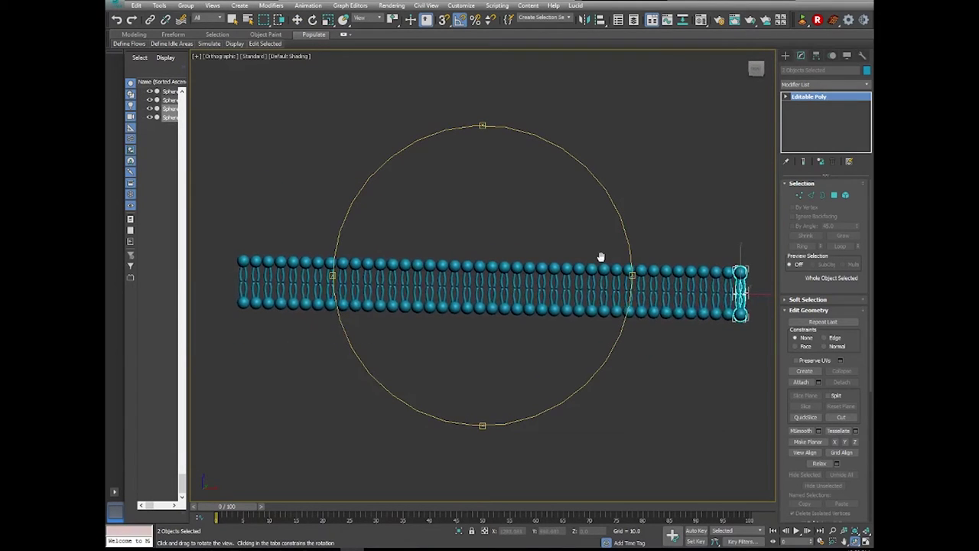
drag(551, 267, 526, 255)
click(298, 20)
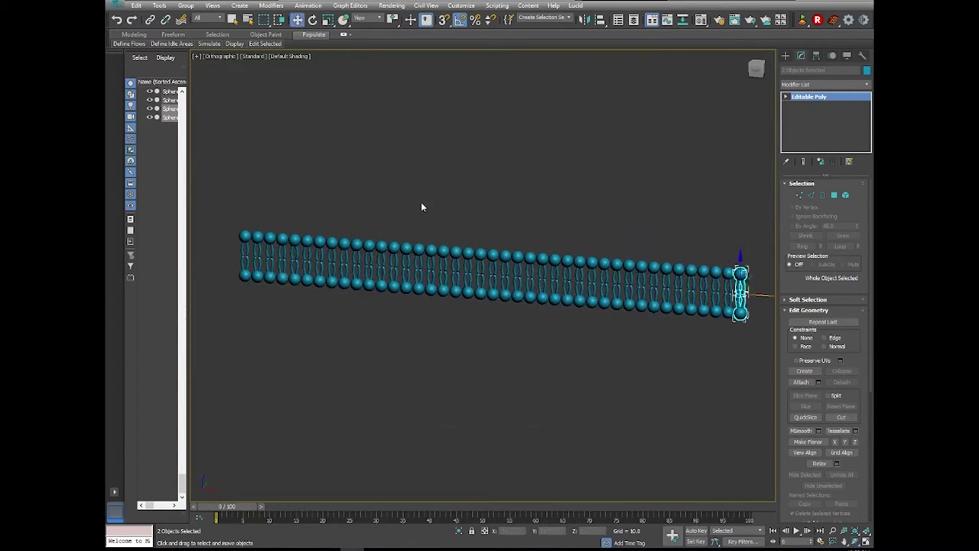
click(472, 240)
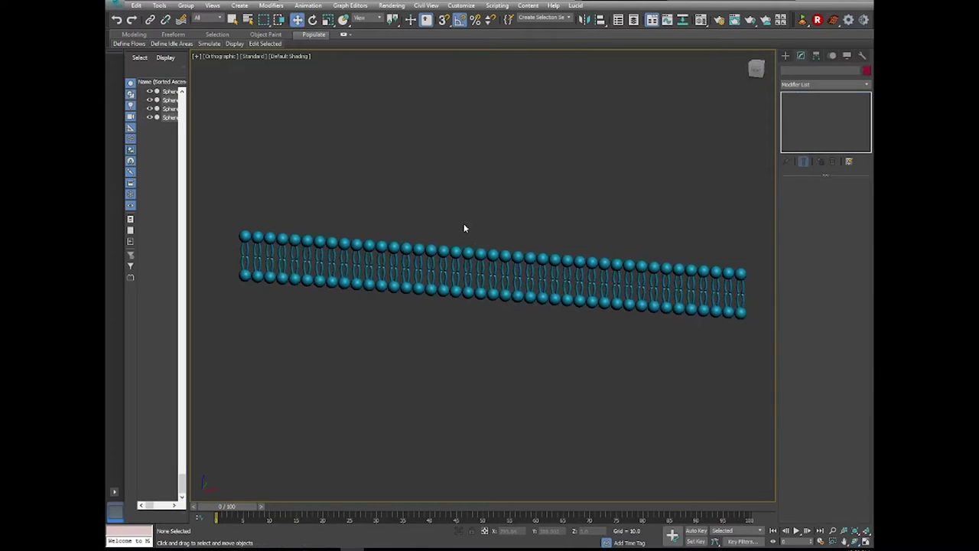
key(p)
scroll(463, 229, down, 5)
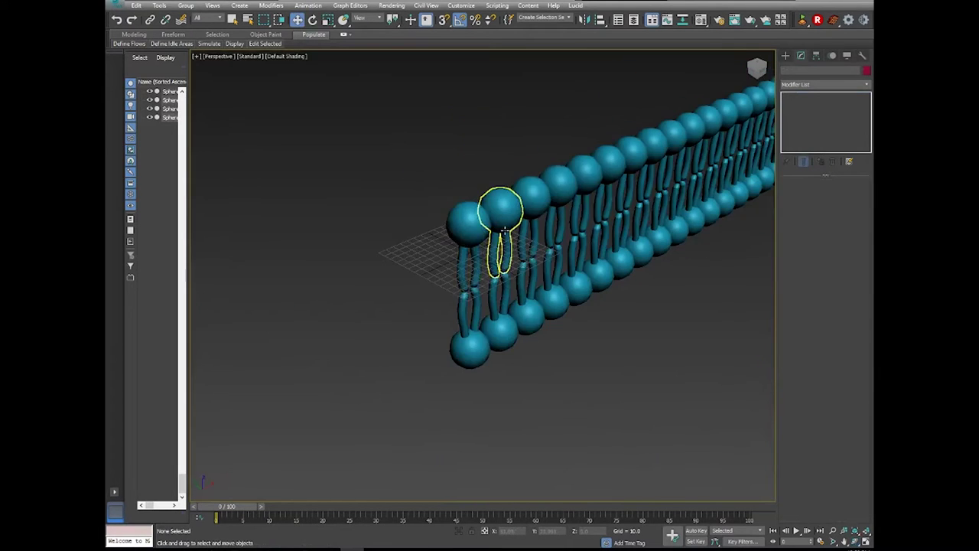
middle_drag(501, 229, 288, 383)
scroll(288, 382, down, 4)
click(863, 540)
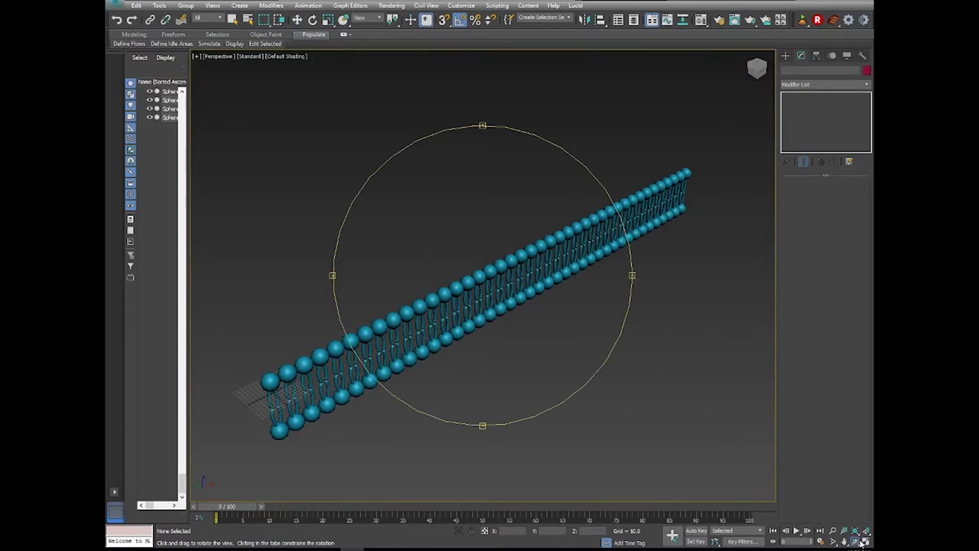
drag(432, 279, 481, 339)
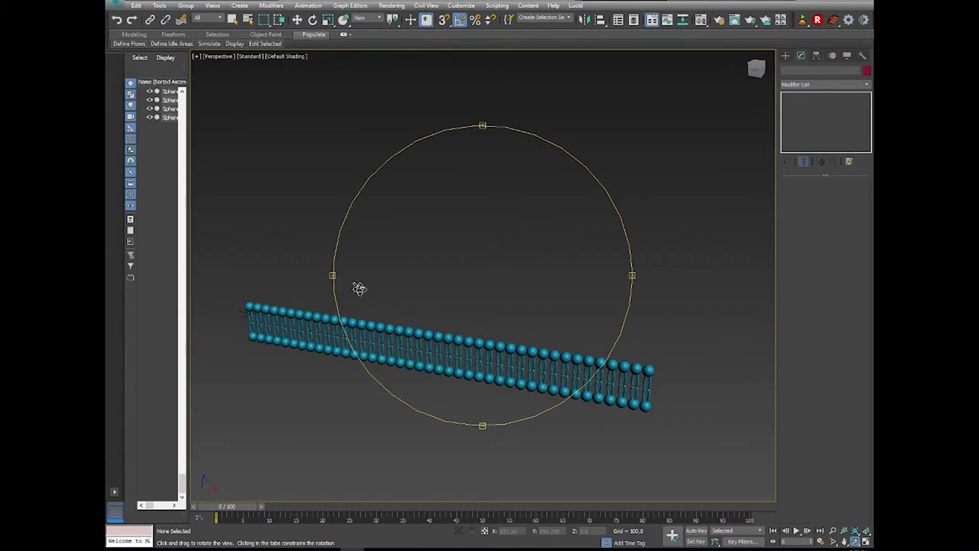
drag(383, 293, 357, 290)
middle_drag(357, 291, 414, 278)
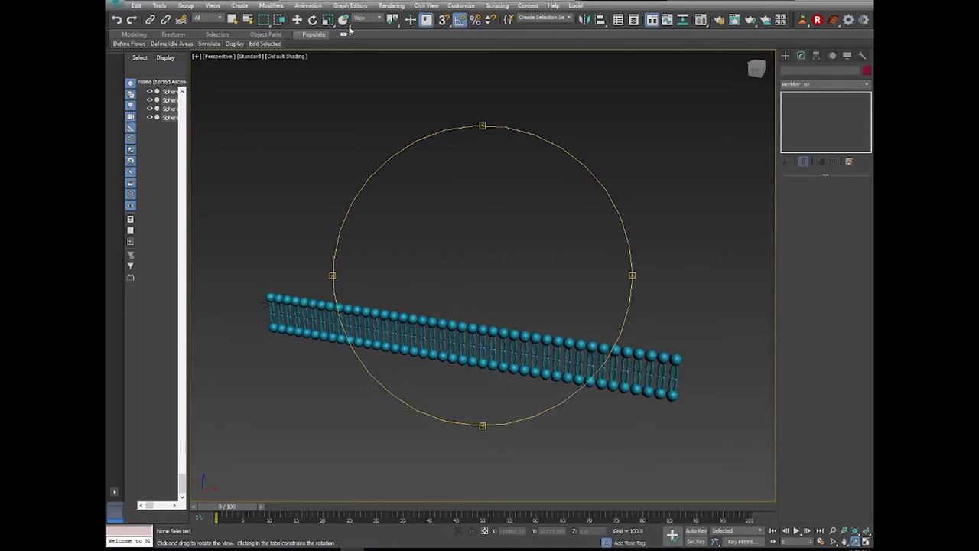
Select all the models in the row and show them in the Top view with the grid hidden.
click(298, 20)
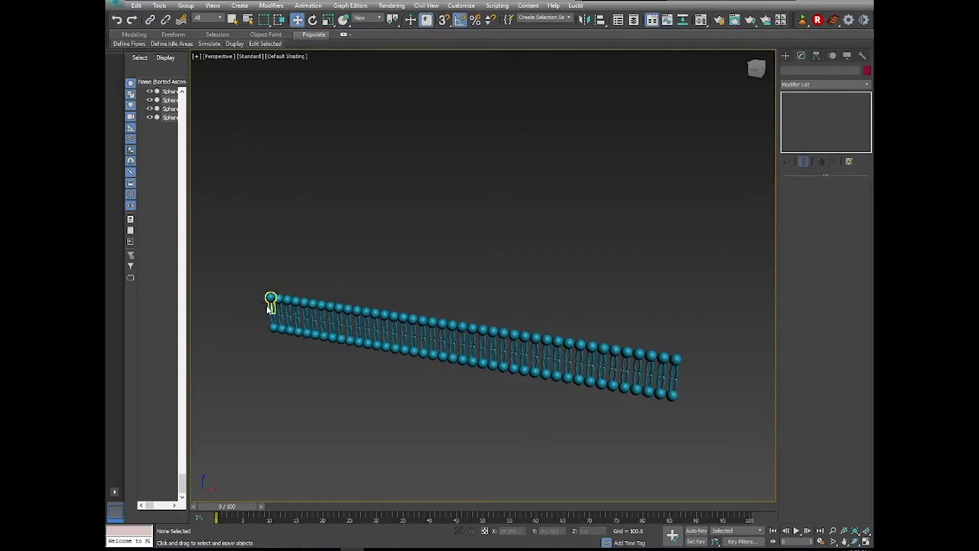
drag(223, 272, 693, 438)
scroll(693, 437, up, 3)
middle_drag(551, 398, 510, 395)
scroll(579, 414, down, 2)
scroll(508, 385, up, 3)
alt+middle_drag(505, 317, 533, 303)
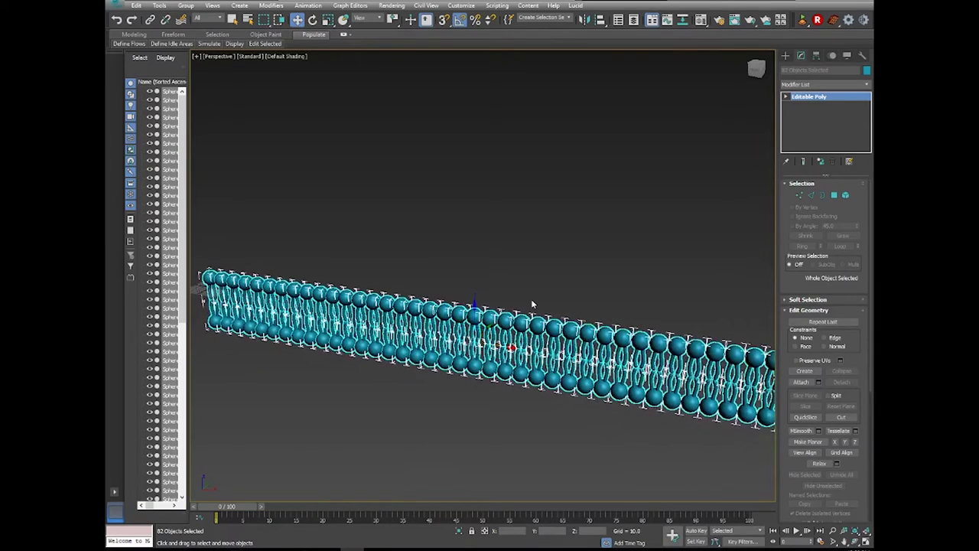
key(t)
key(z)
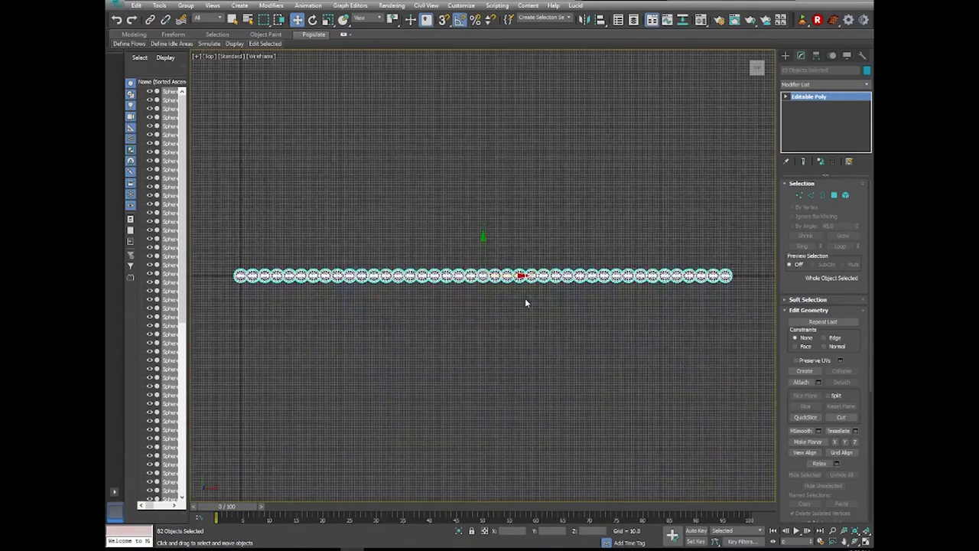
key(g)
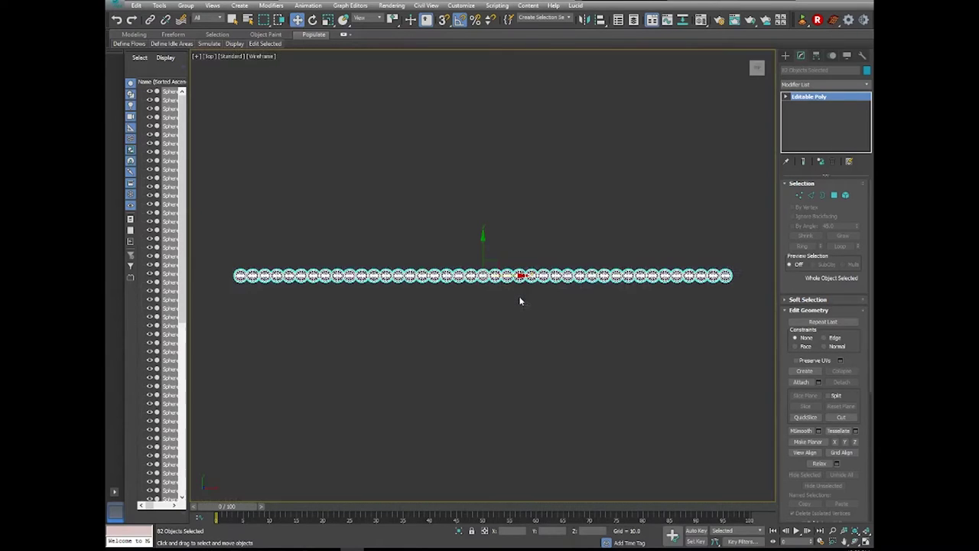
Inspect the selected spheres and the move gizmo's axis and plane handles up close in the Top view.
scroll(519, 301, up, 2)
middle_drag(520, 301, 451, 364)
scroll(474, 374, up, 1)
scroll(475, 373, up, 1)
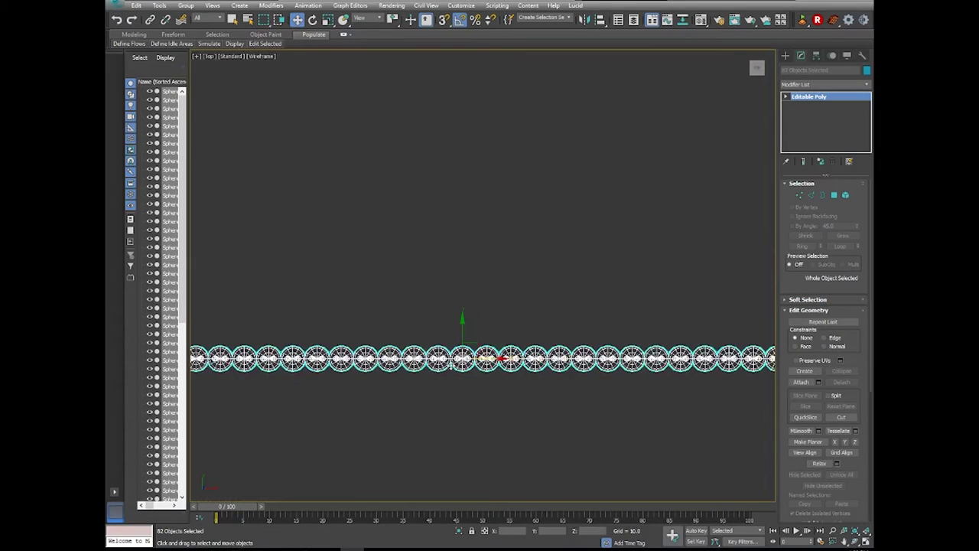
scroll(470, 343, up, 3)
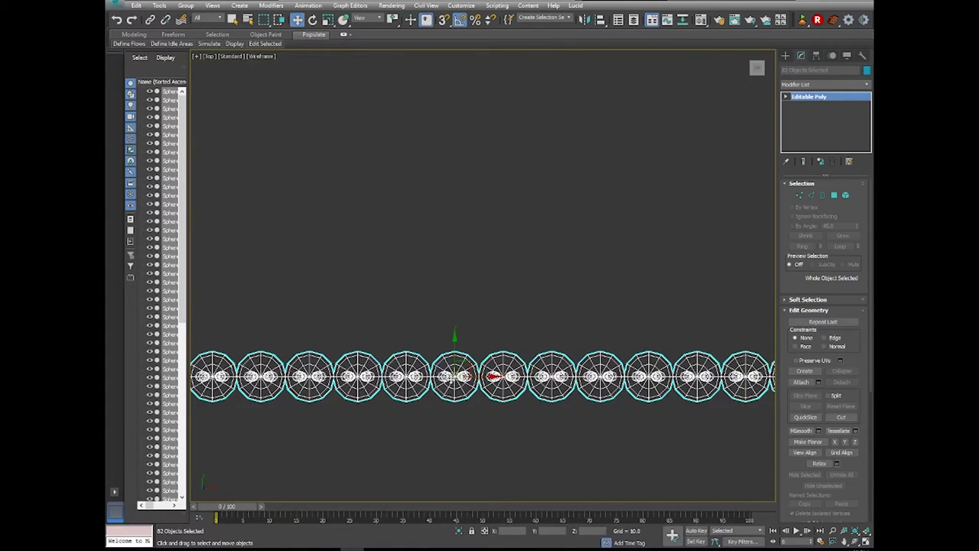
scroll(505, 386, up, 5)
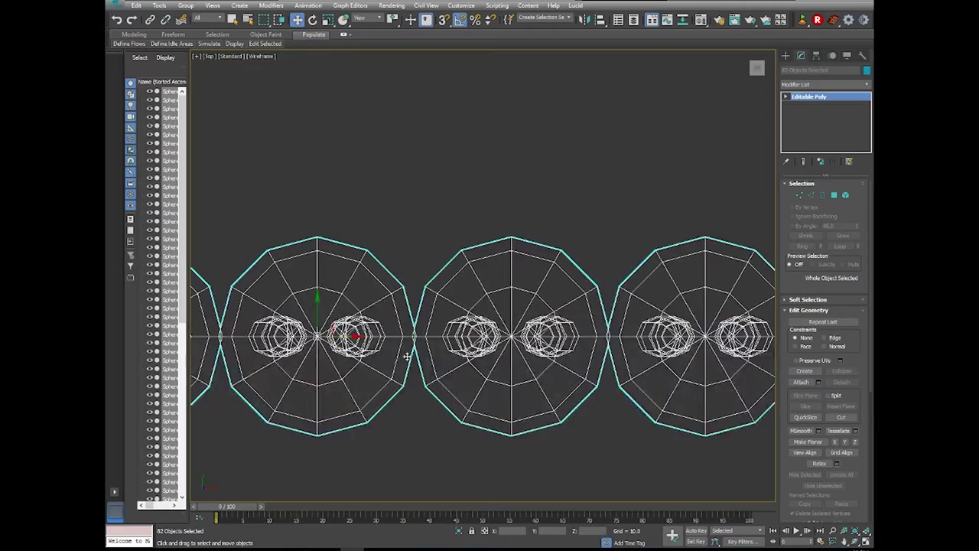
scroll(404, 376, up, 2)
scroll(404, 377, up, 4)
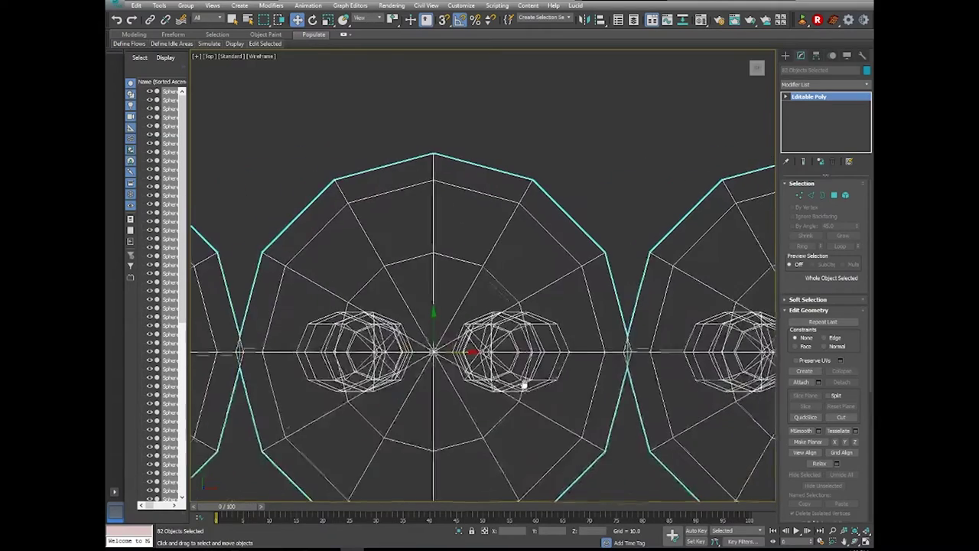
scroll(452, 375, up, 4)
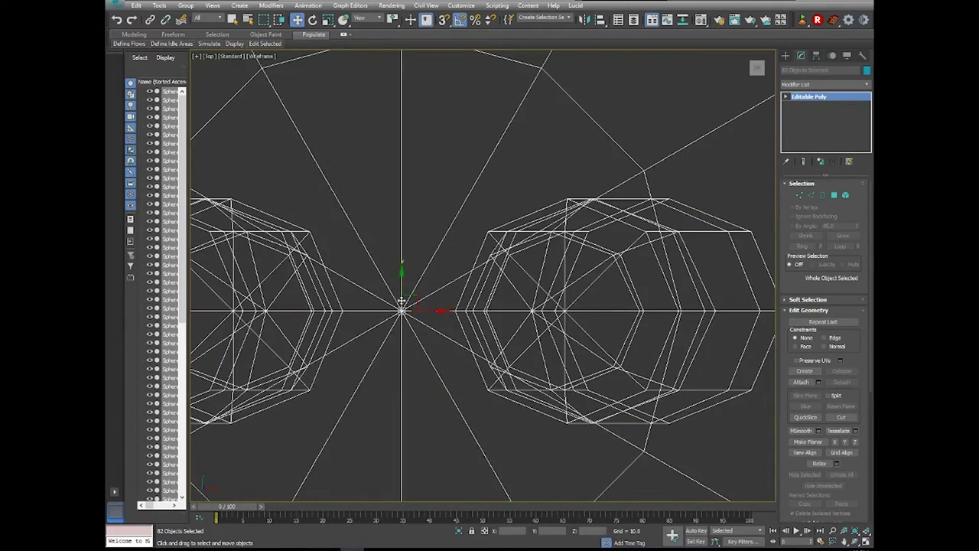
middle_drag(449, 313, 438, 346)
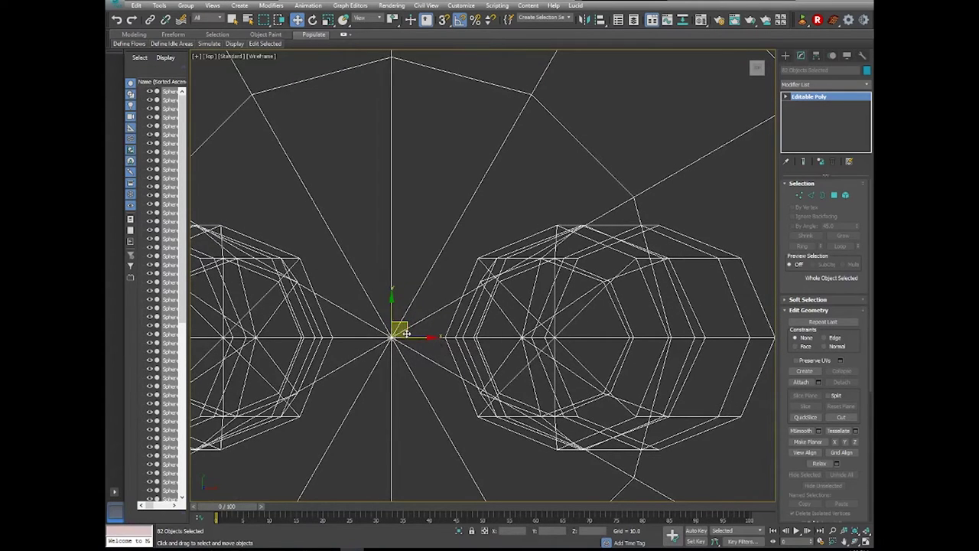
alt+middle_drag(399, 329, 407, 333)
key(shift+z)
scroll(408, 329, down, 3)
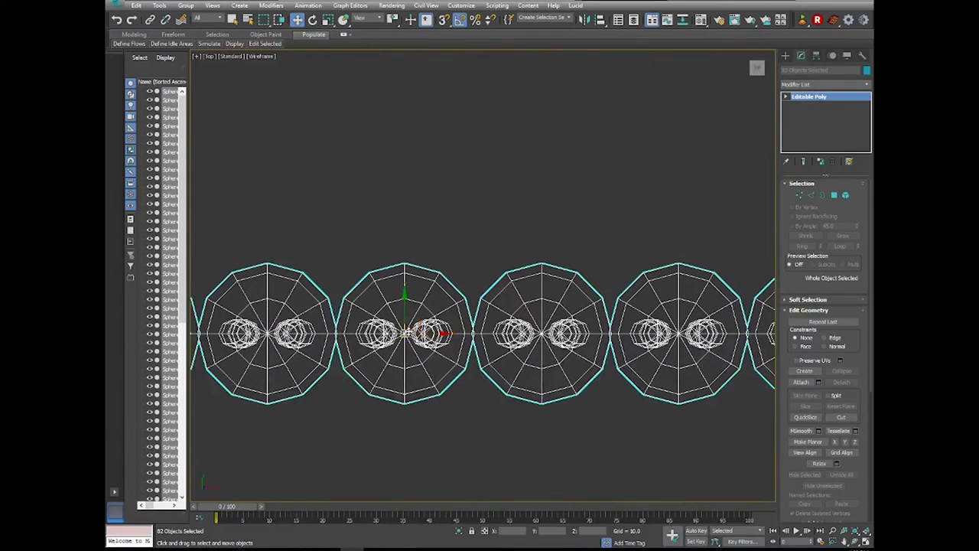
Try moving the selected row along Y only and along X only, undoing each move.
drag(409, 311, 411, 281)
key(ctrl+z)
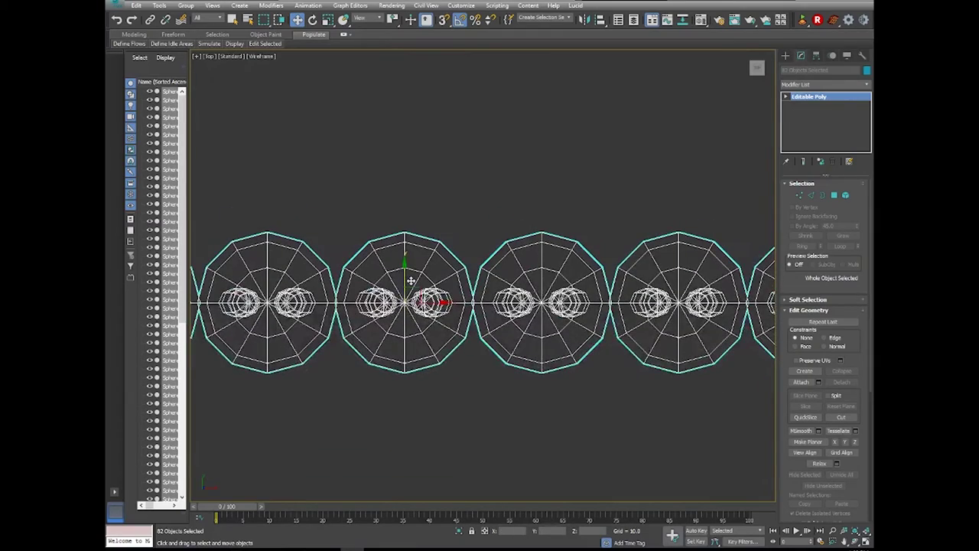
key(ctrl+z)
drag(444, 331, 508, 322)
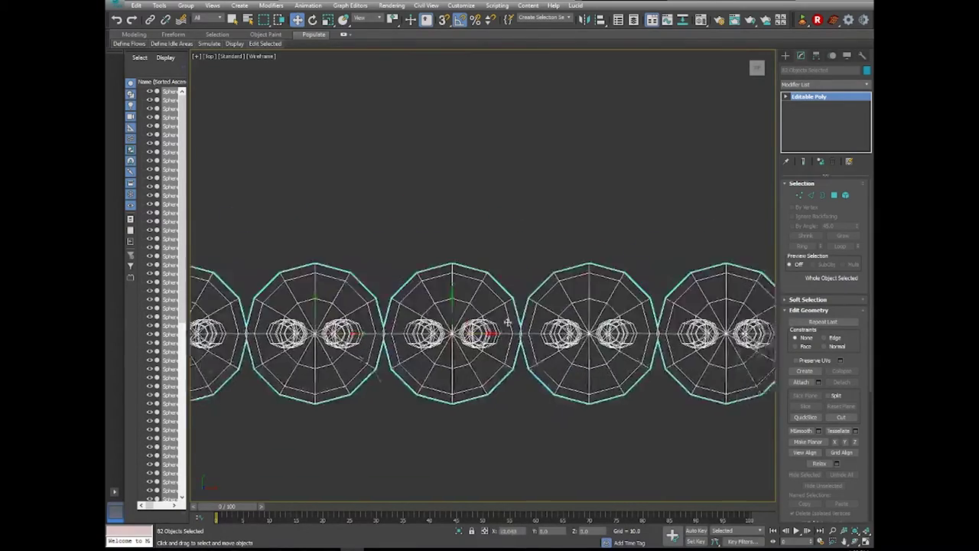
key(ctrl+z)
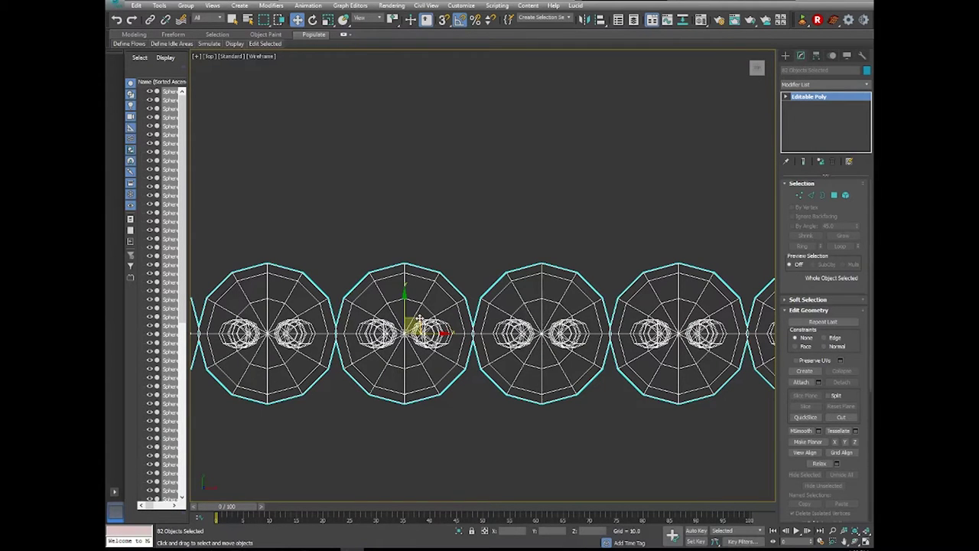
Clone the row as one instance offset about 24 units in X and 40 in Y, nested against the first row, and shade the Top view.
mouse_move(419, 320)
shift+mouse_down()
mouse_move(424, 191)
mouse_move(446, 173)
mouse_move(482, 175)
mouse_move(488, 205)
shift+mouse_up()
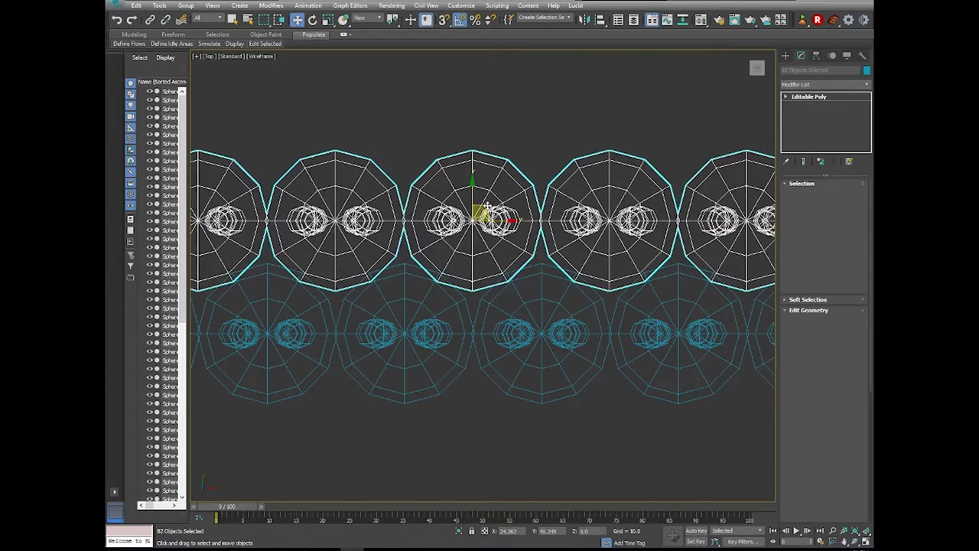
shift+drag(489, 205, 488, 205)
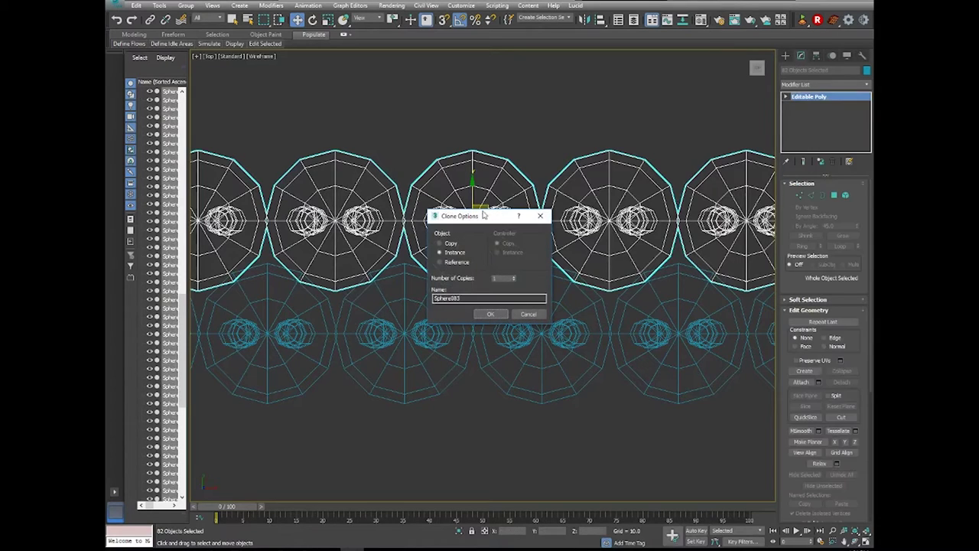
click(491, 314)
scroll(590, 342, down, 5)
key(F3)
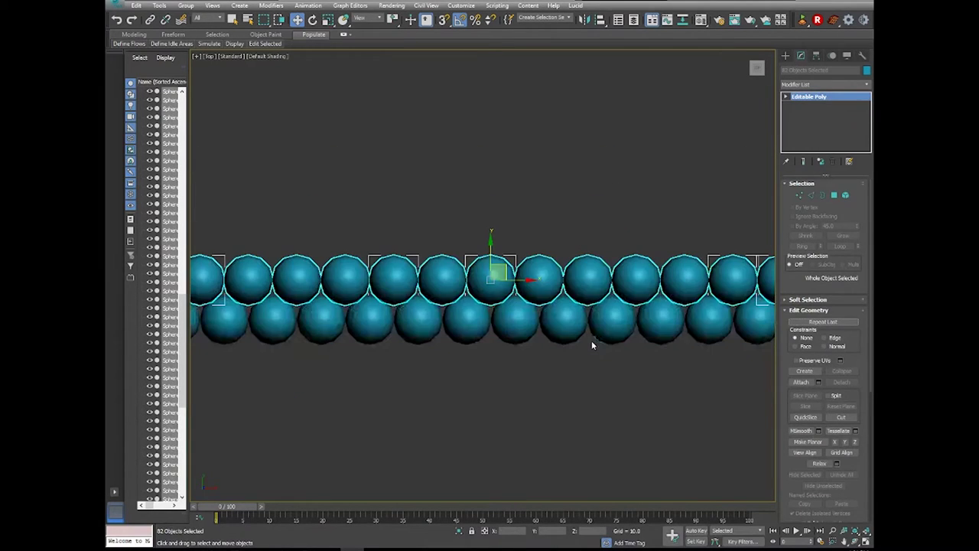
click(849, 539)
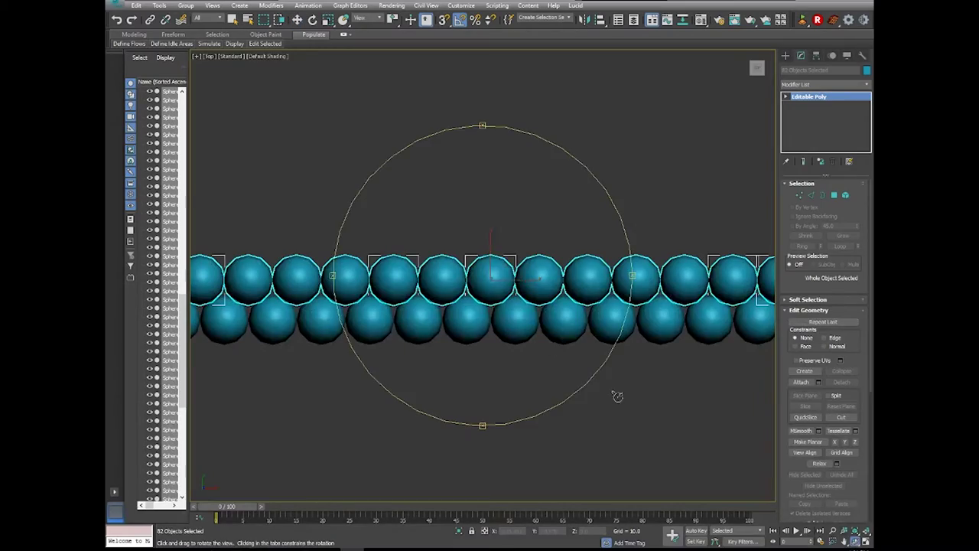
Frame both staggered rows in the Top view and select all their models.
drag(617, 396, 431, 306)
key(r)
key(t)
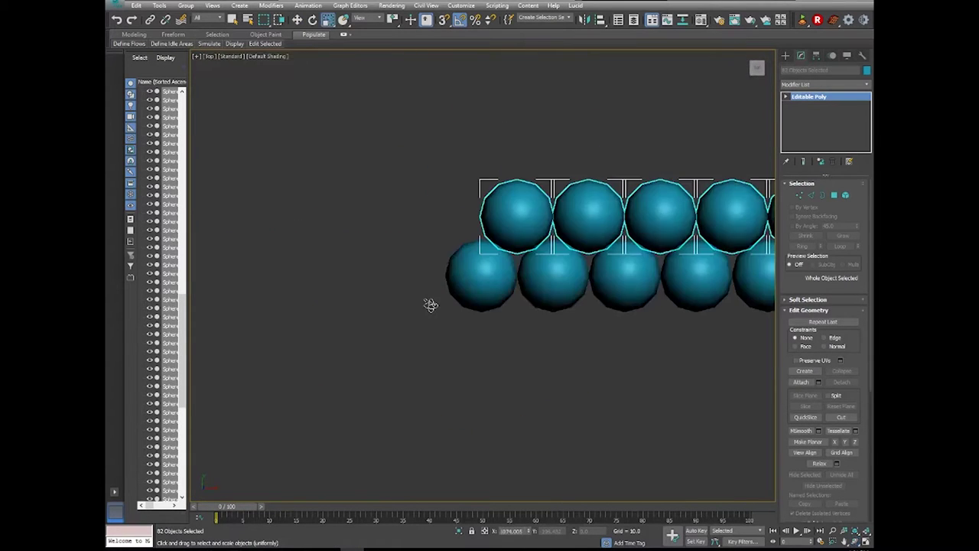
key(z)
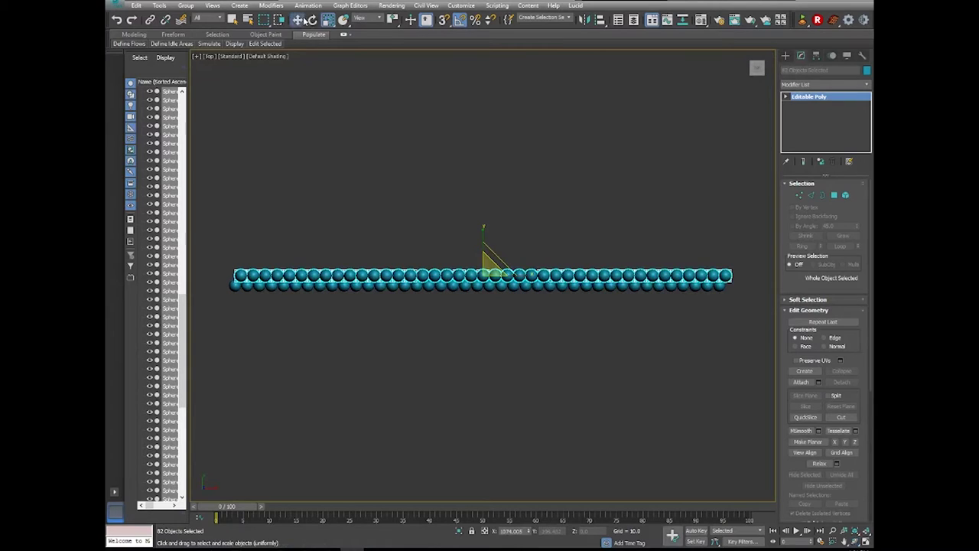
key(w)
click(253, 225)
drag(357, 318, 793, 343)
Clone the two selected rows along Y as 20 instances spaced about 79 units apart, forming a full sheet.
scroll(472, 312, up, 5)
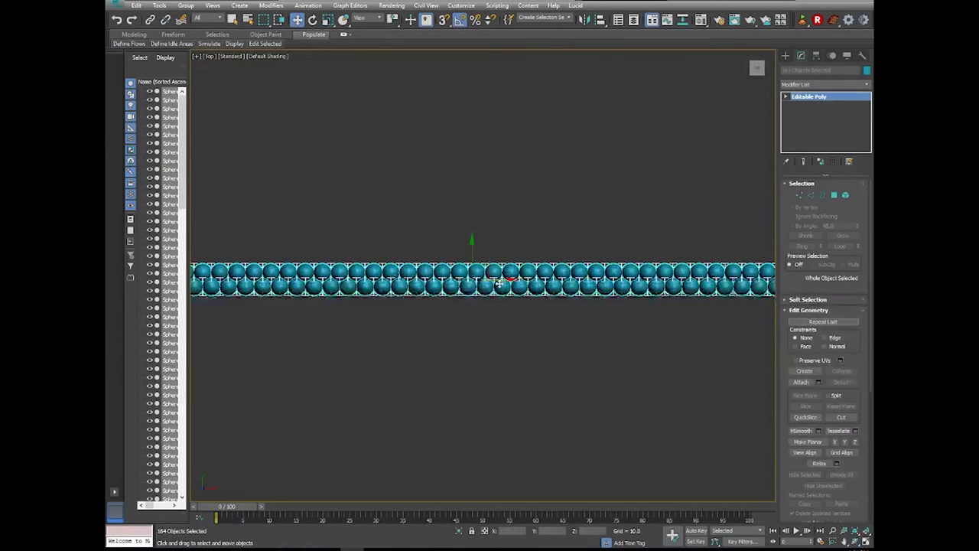
scroll(472, 311, up, 2)
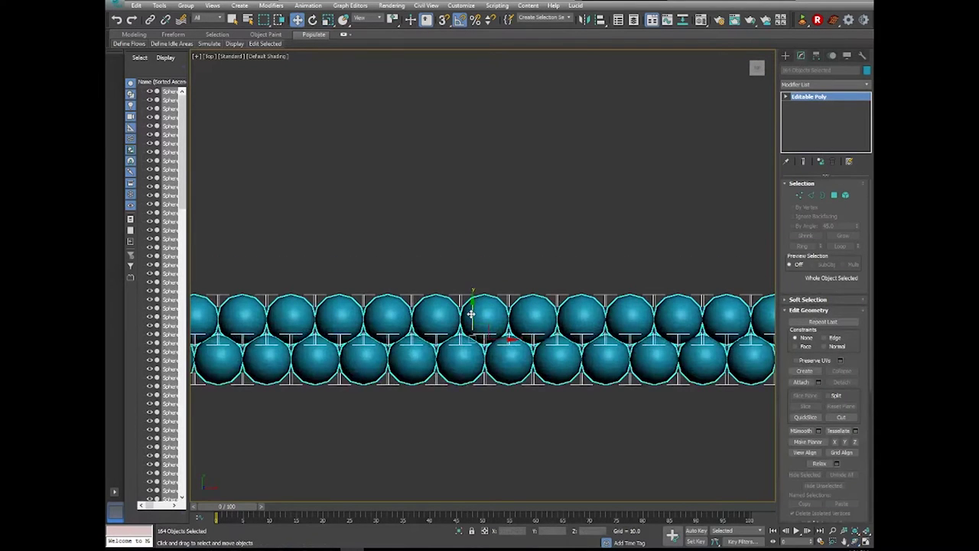
shift+drag(472, 318, 475, 240)
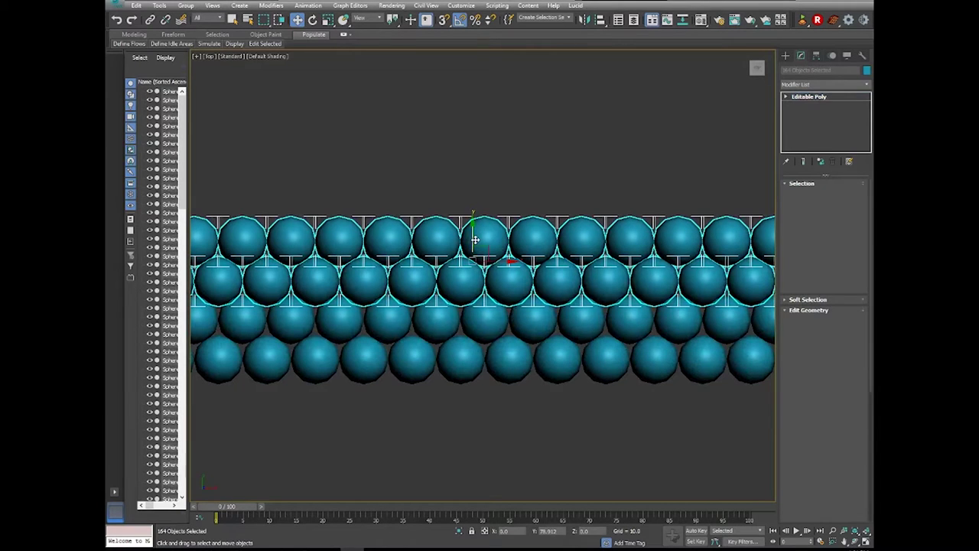
shift+drag(474, 240, 475, 240)
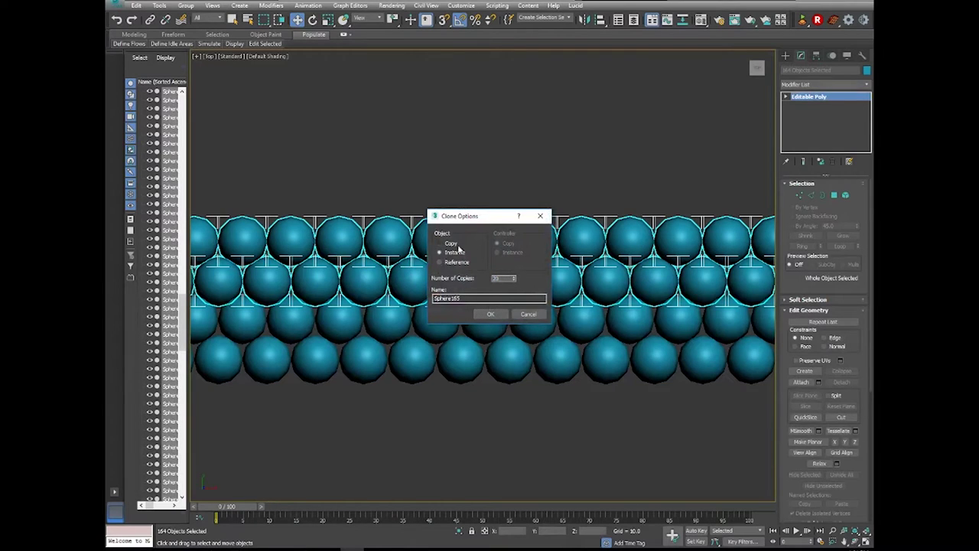
click(492, 314)
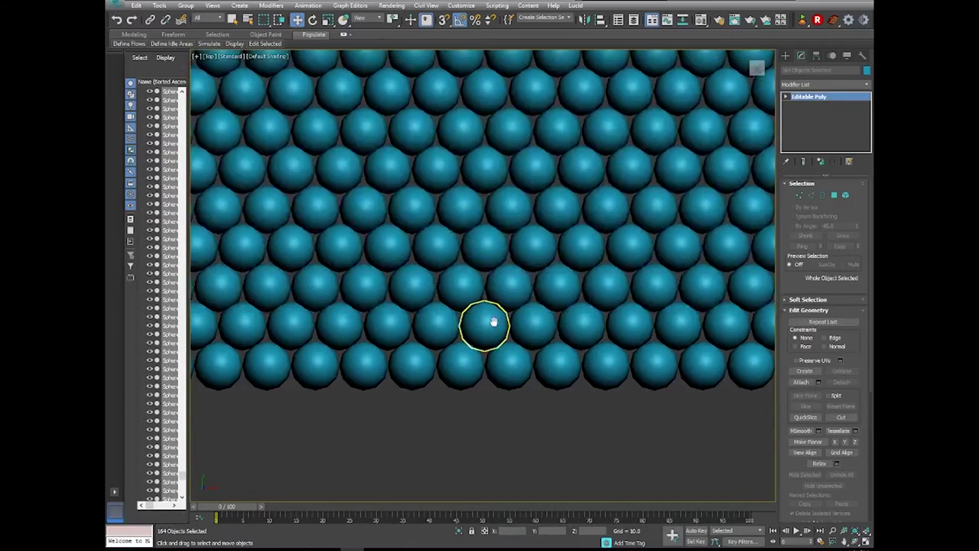
scroll(483, 319, down, 6)
middle_drag(431, 416, 490, 439)
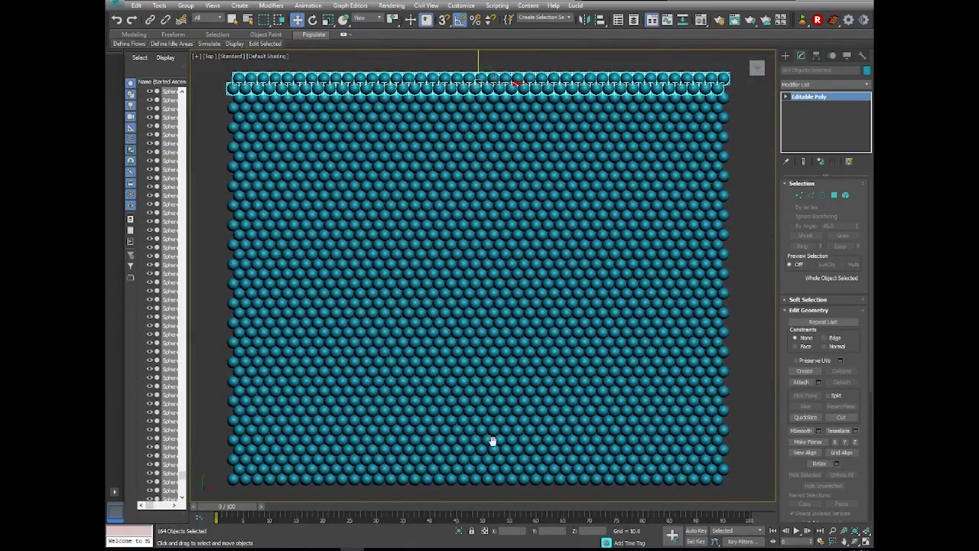
Switch to the Perspective view and examine the bilayer sheet from an angle and along its front edge.
click(855, 541)
drag(409, 274, 389, 208)
key(p)
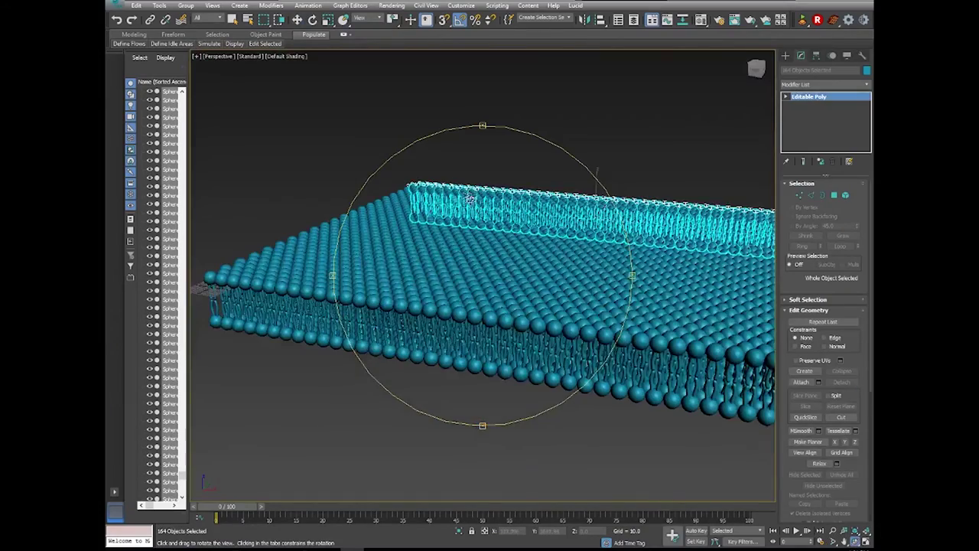
scroll(429, 161, up, 6)
drag(398, 134, 546, 212)
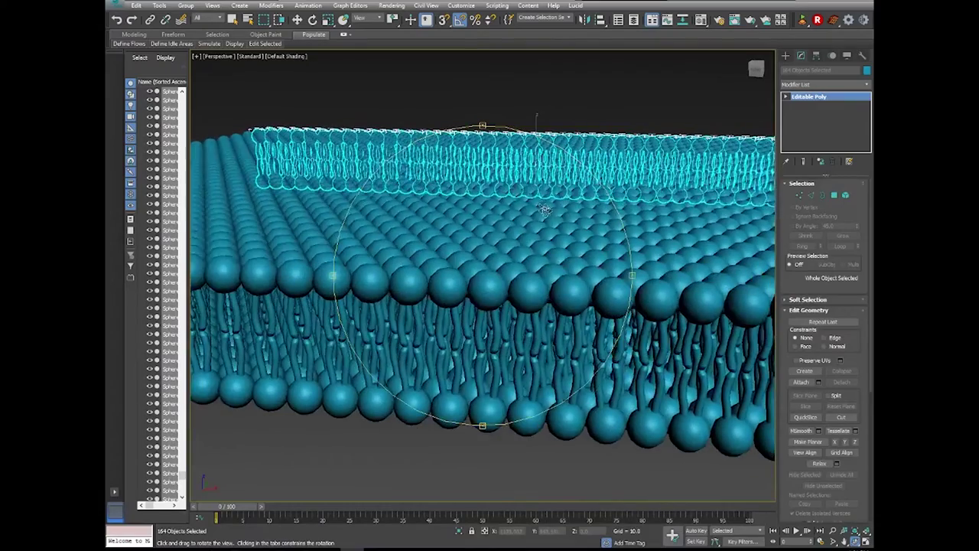
scroll(535, 210, up, 4)
scroll(528, 208, down, 6)
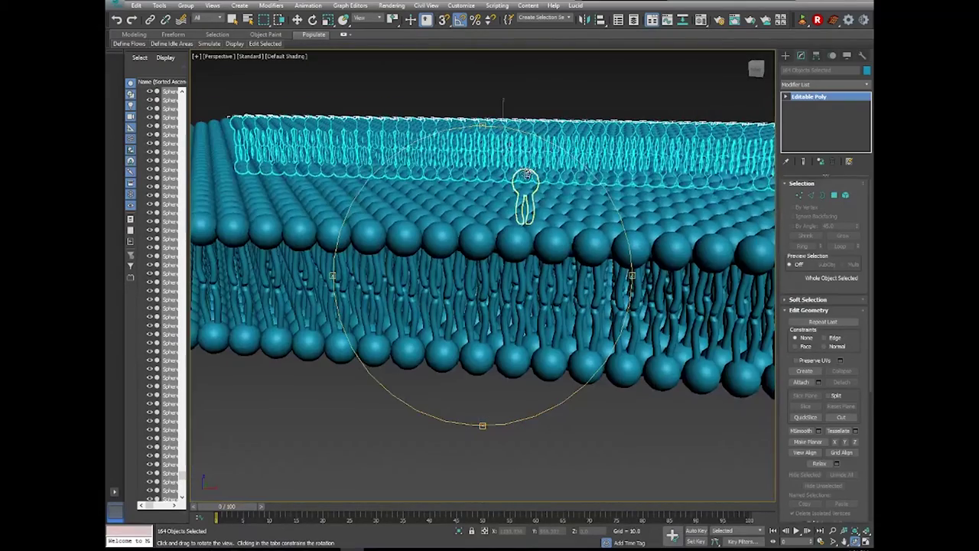
Clear the selection and inspect the bilayer's front edge and the faceted limb tips up close.
click(297, 20)
click(494, 105)
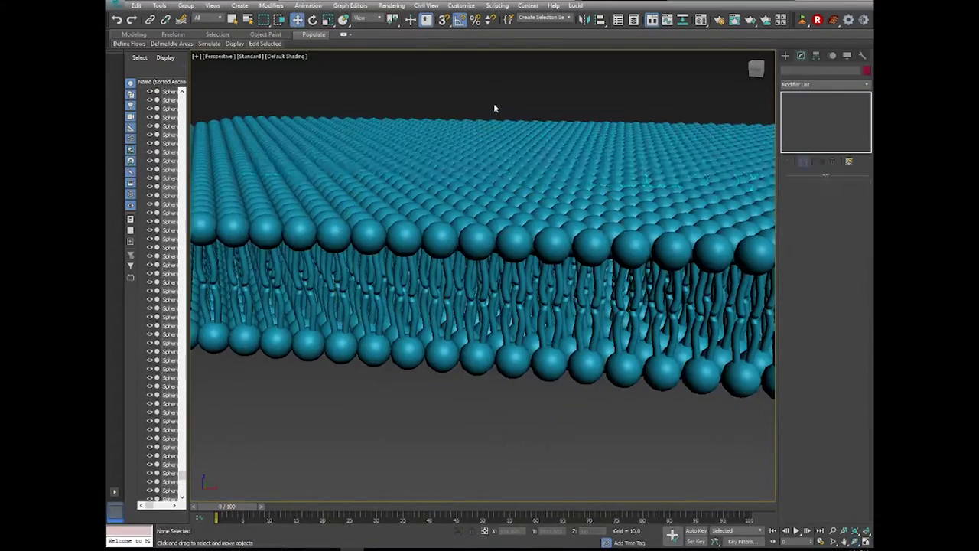
alt+middle_drag(494, 105, 472, 133)
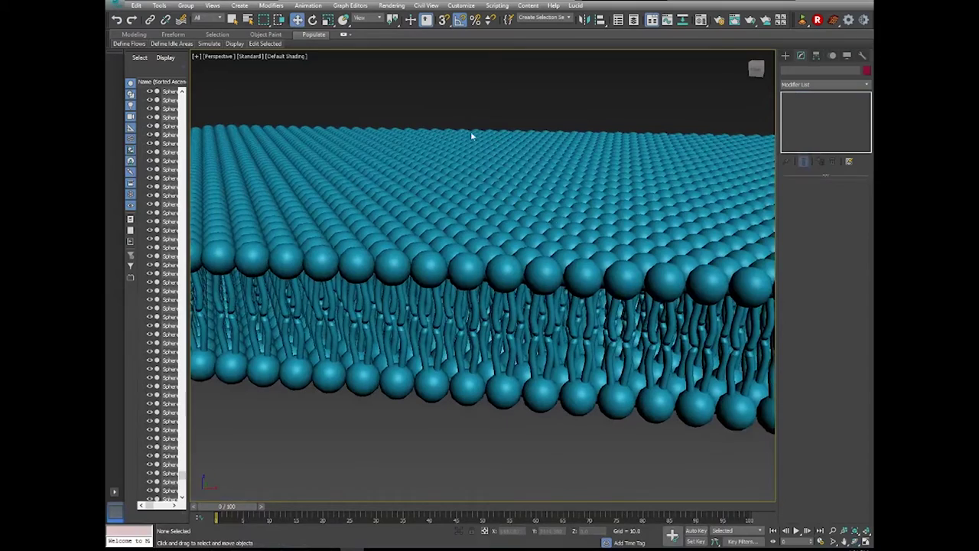
click(856, 541)
drag(459, 329, 481, 306)
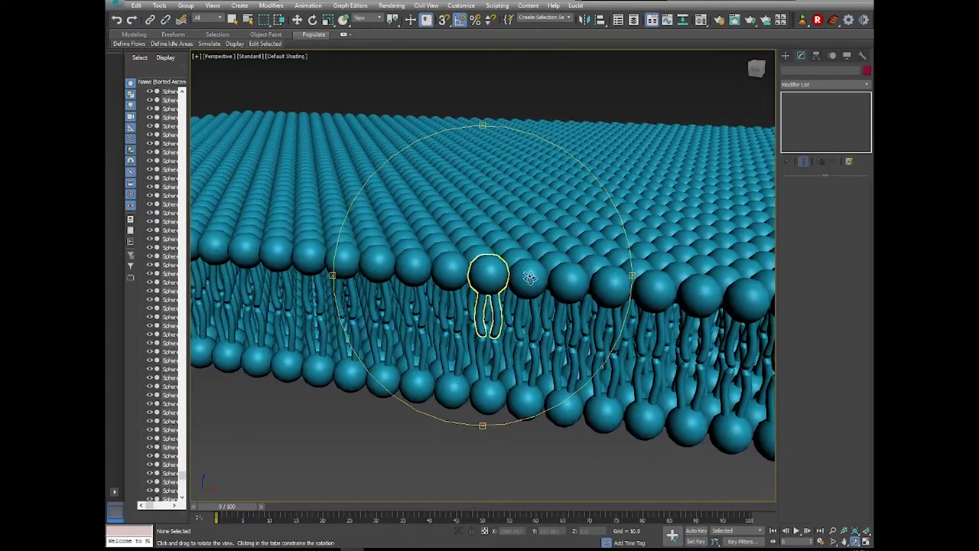
drag(531, 276, 509, 277)
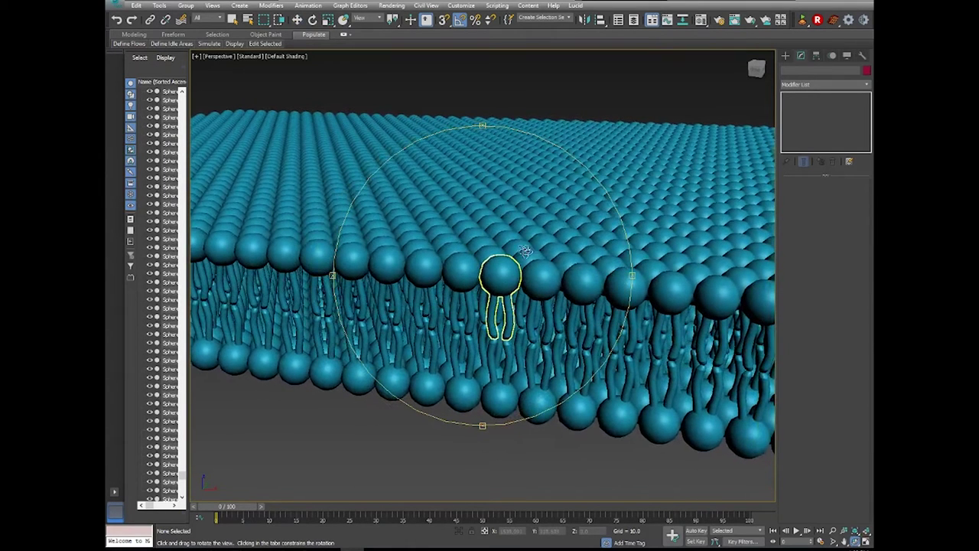
key(w)
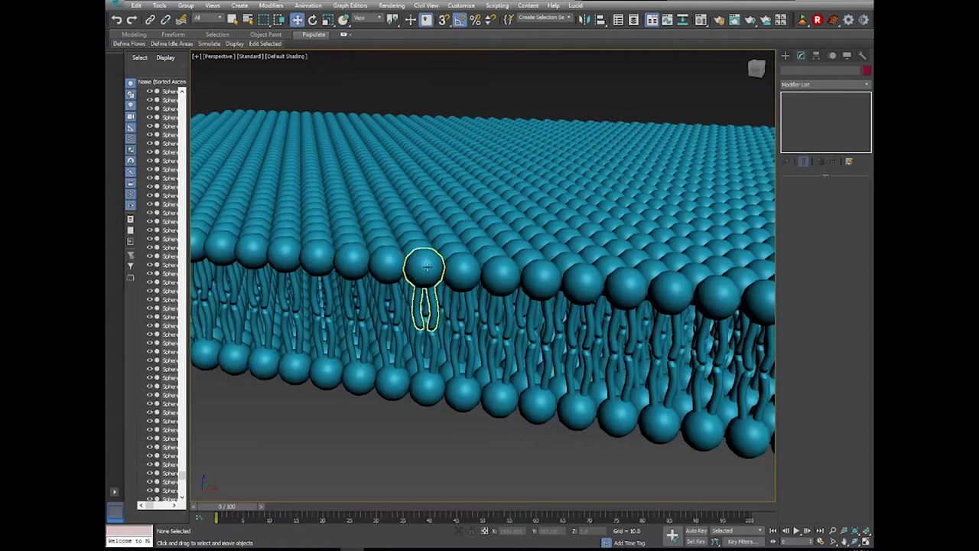
scroll(475, 313, up, 5)
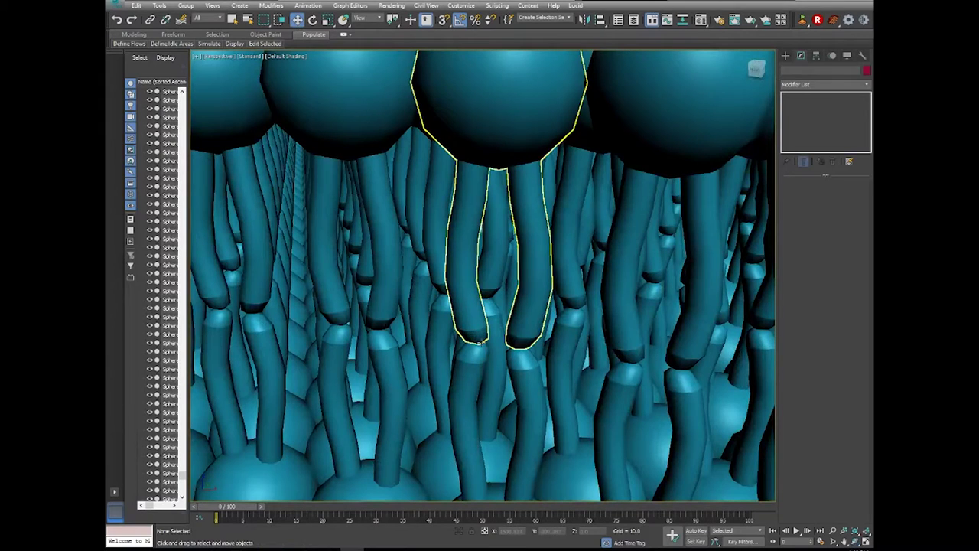
scroll(482, 335, down, 5)
Add a Smooth modifier to one upper-layer model on the bilayer's front edge.
click(394, 167)
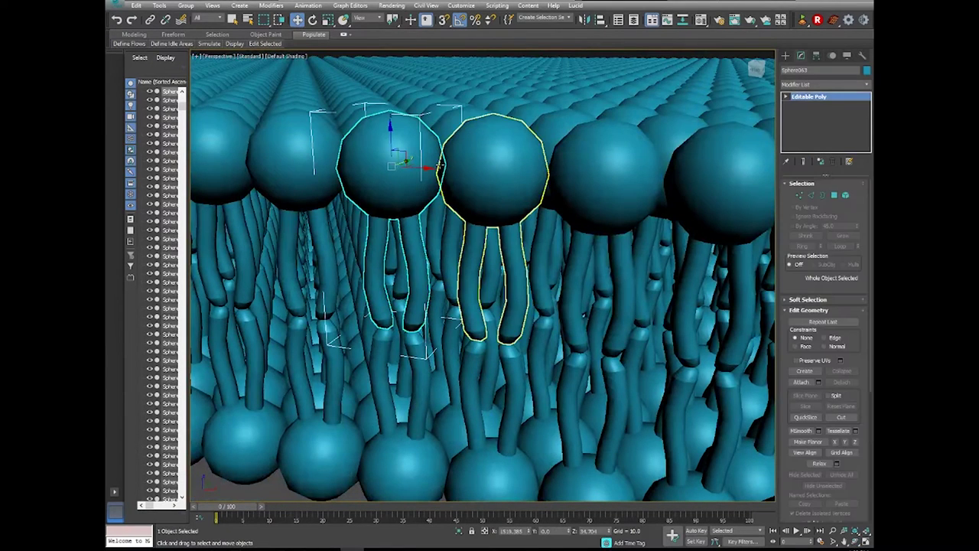
click(867, 84)
click(867, 84)
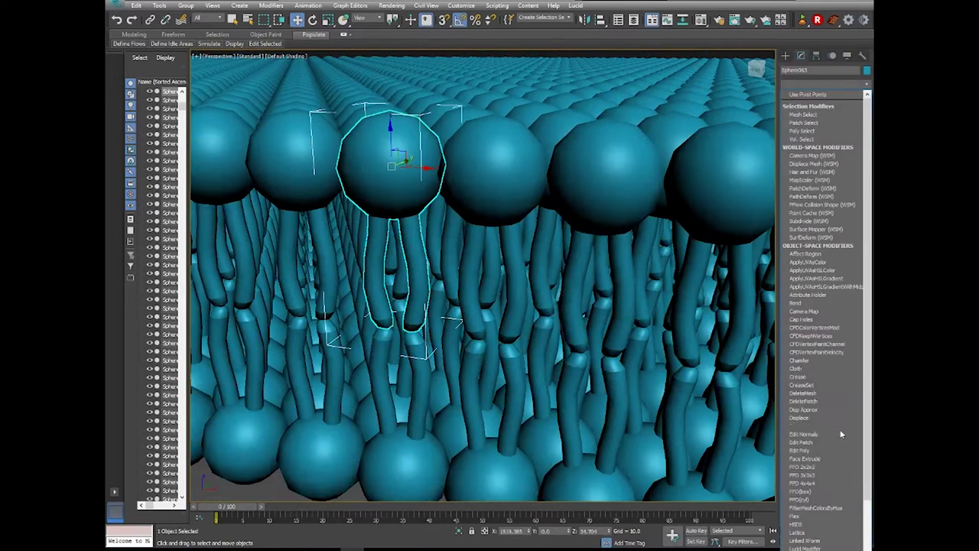
scroll(840, 429, down, 3)
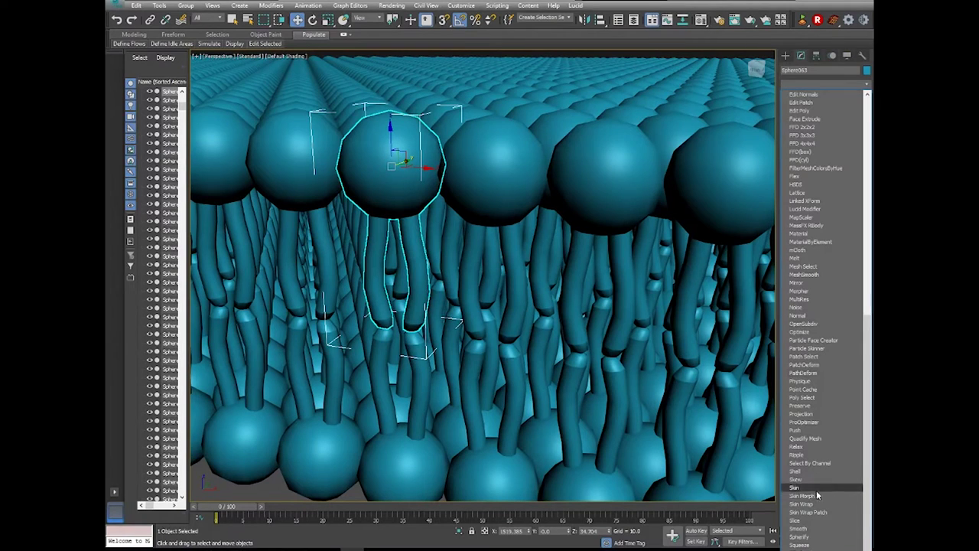
click(818, 529)
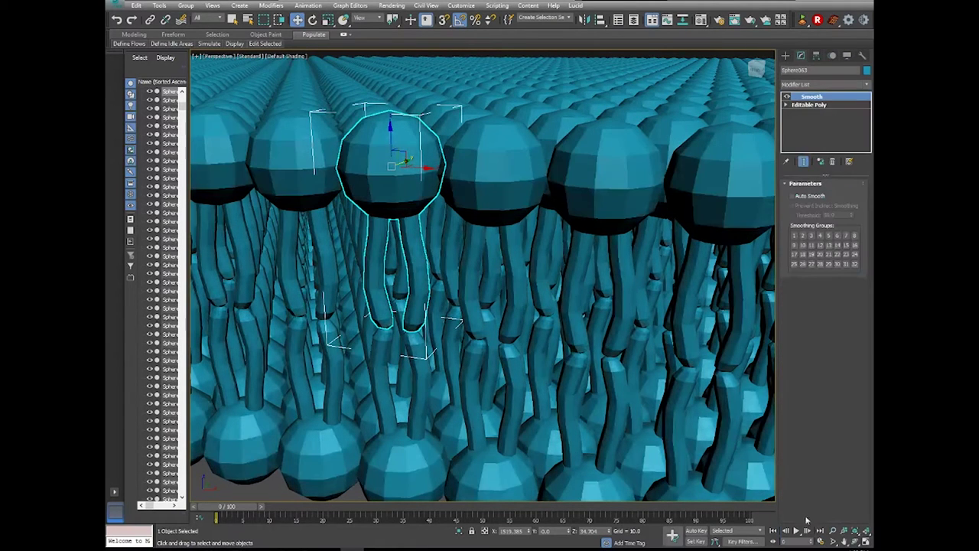
Enable Auto Smooth on the Smooth modifier and set its threshold to 180.
click(793, 197)
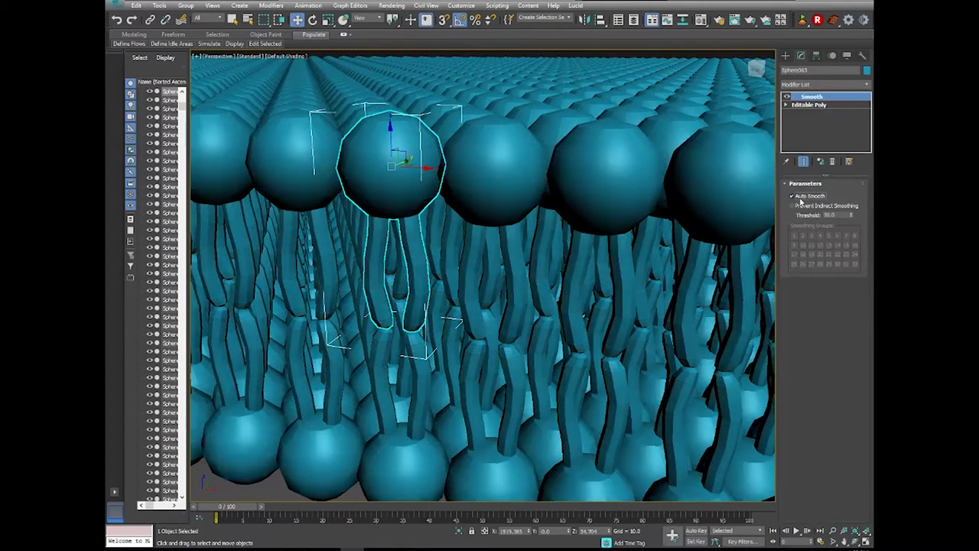
double_click(838, 216)
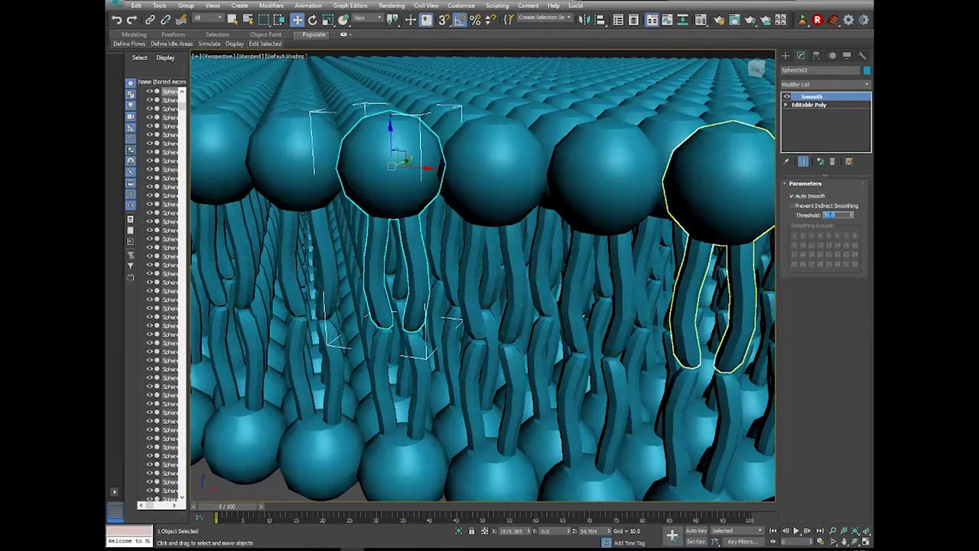
text(180)
key(Return)
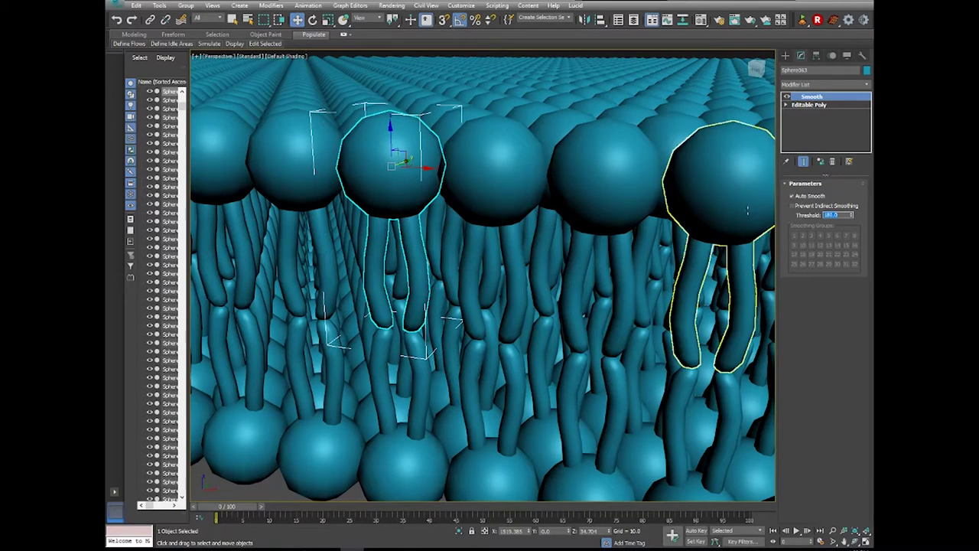
Collapse the Smooth modifier into the model's Editable Poly base with Collapse To, accepting the warning.
right_click(830, 100)
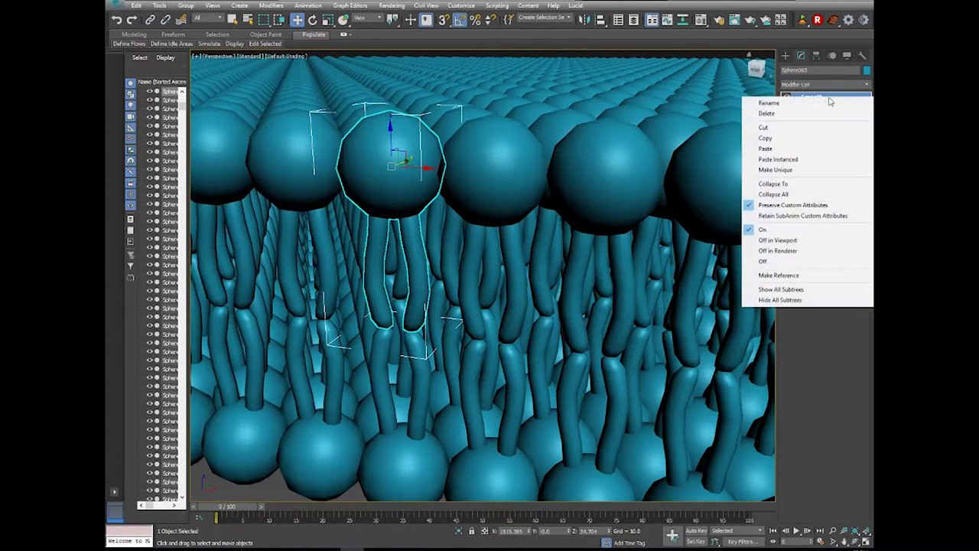
click(791, 187)
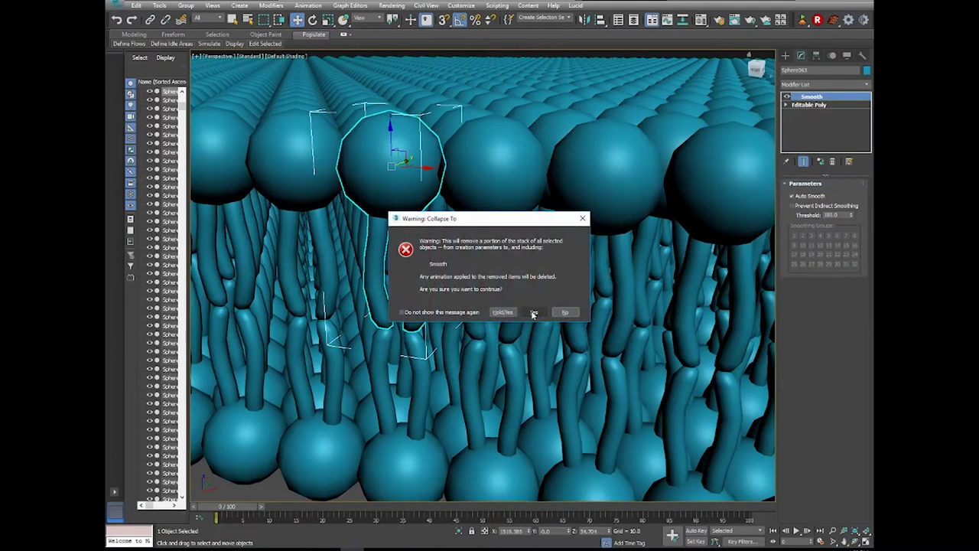
click(534, 312)
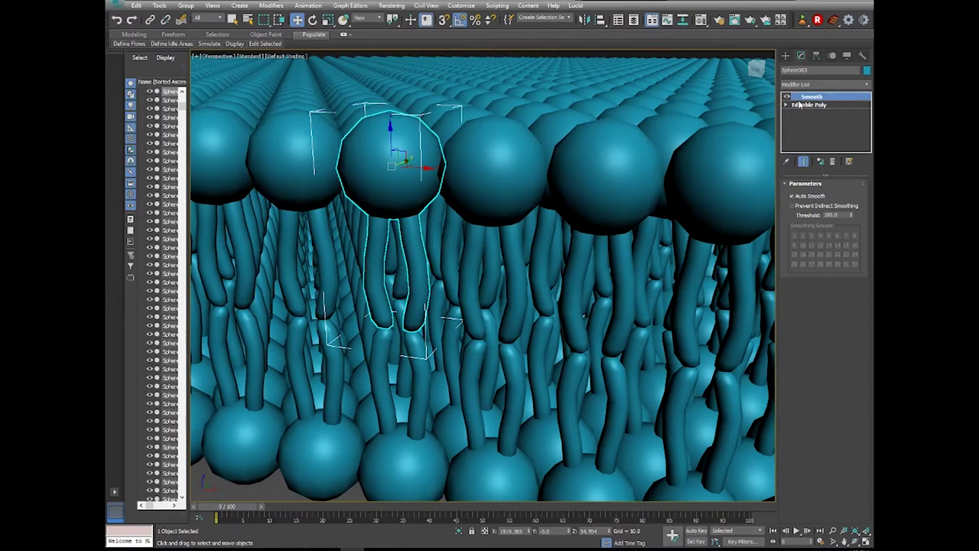
right_click(826, 98)
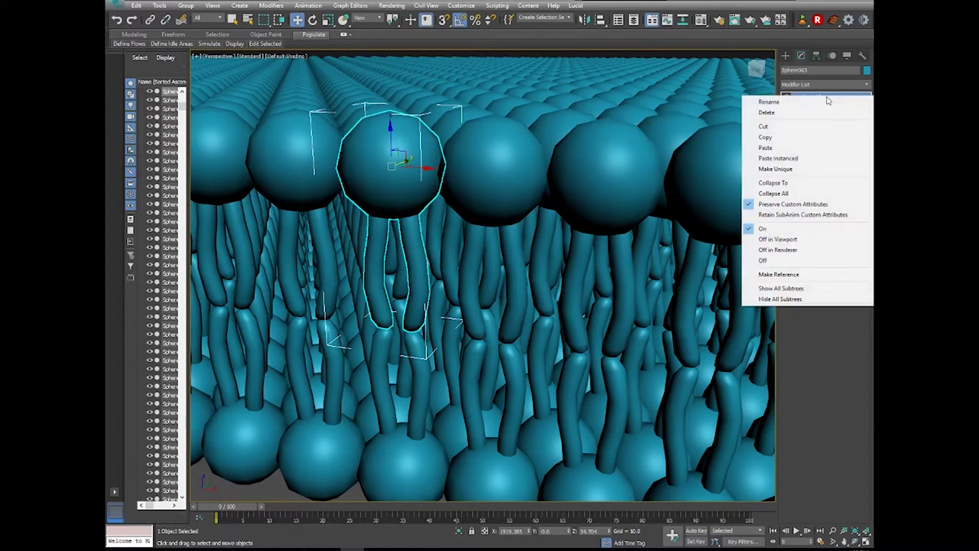
click(796, 184)
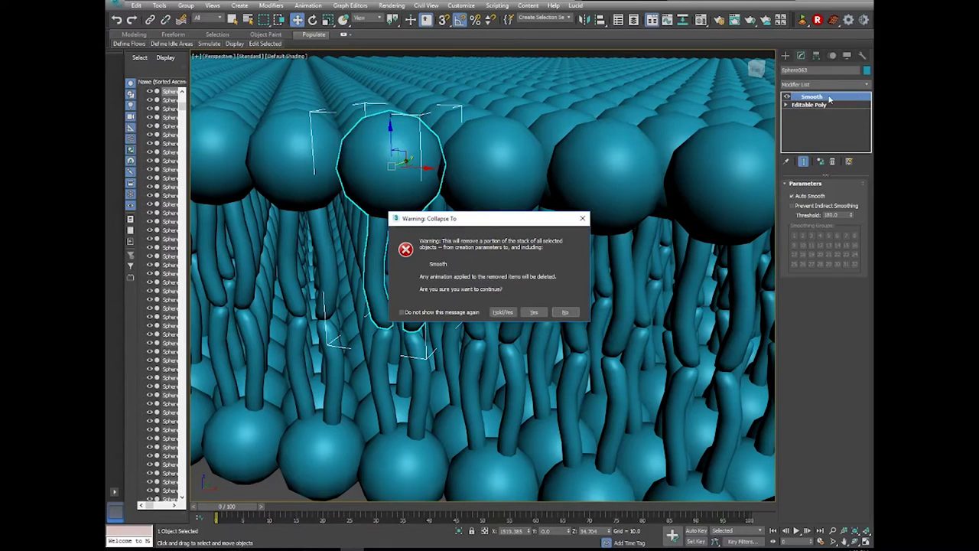
click(535, 312)
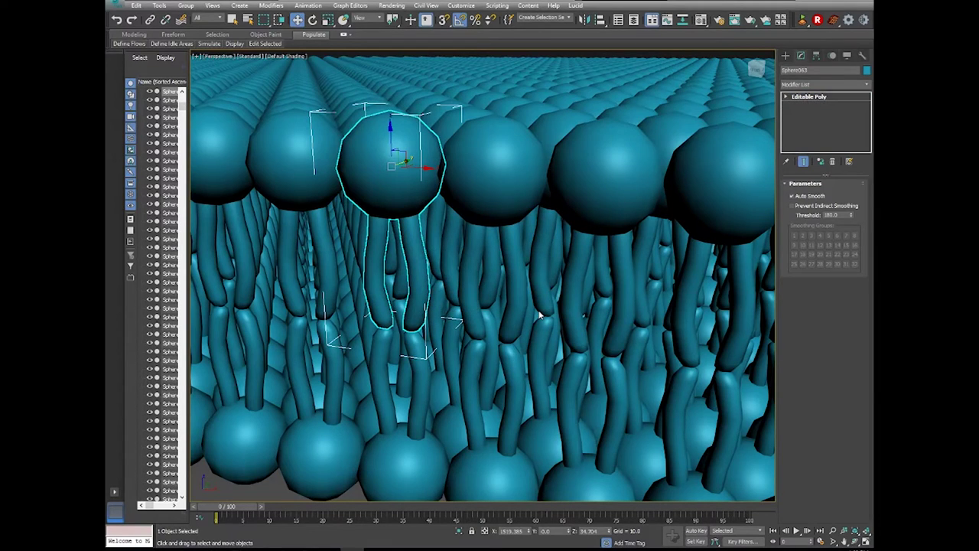
Deselect the model and examine the smoothed bilayer up close and as a whole sheet.
scroll(540, 314, down, 6)
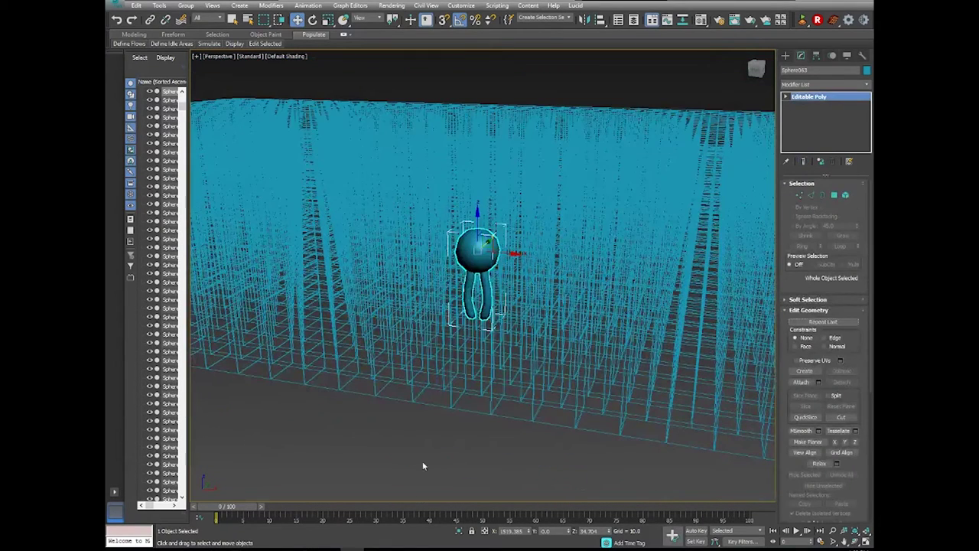
click(425, 460)
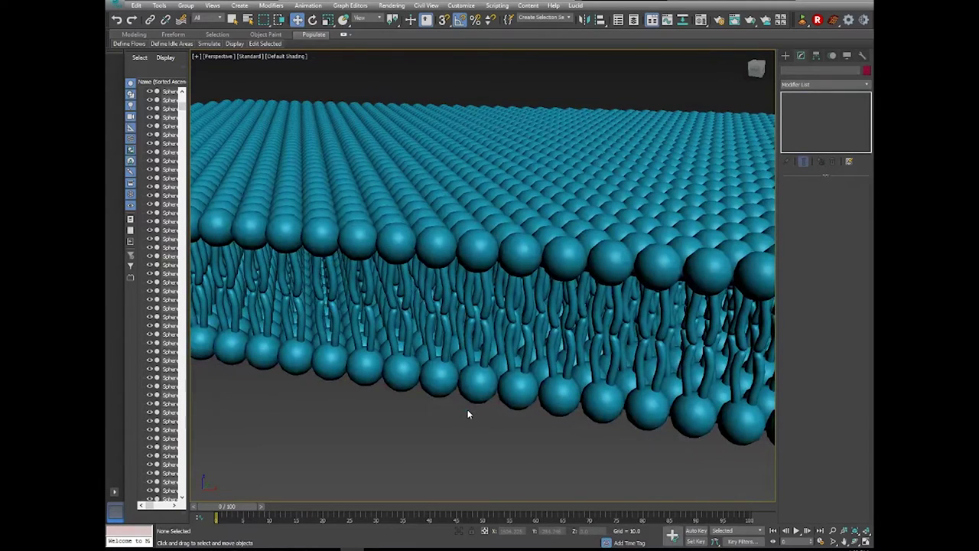
scroll(468, 377, down, 3)
scroll(470, 385, up, 6)
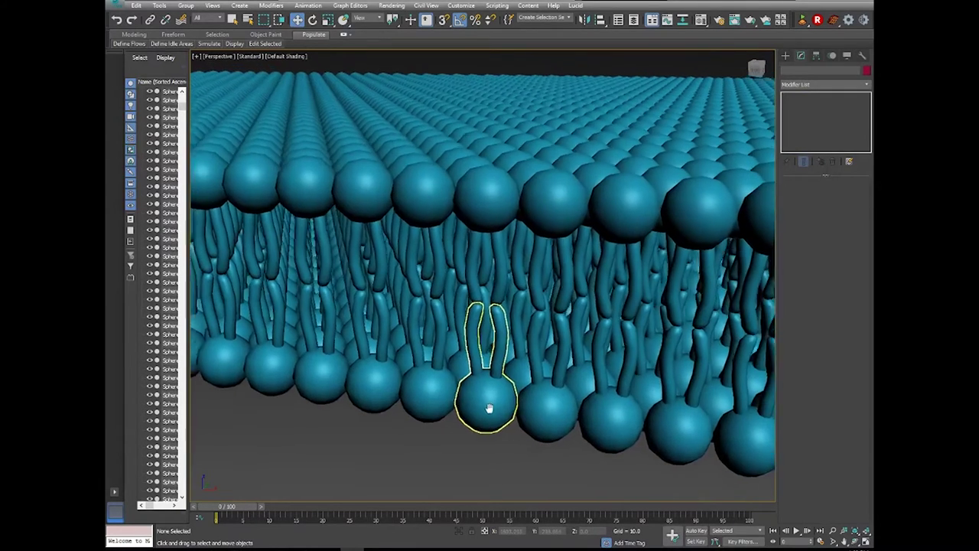
middle_drag(490, 408, 496, 419)
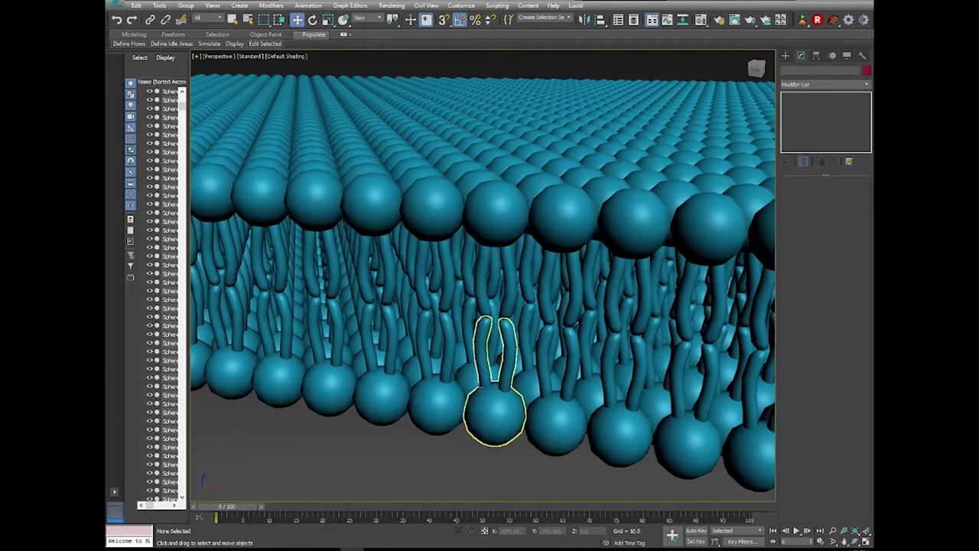
scroll(482, 375, down, 4)
scroll(488, 382, down, 3)
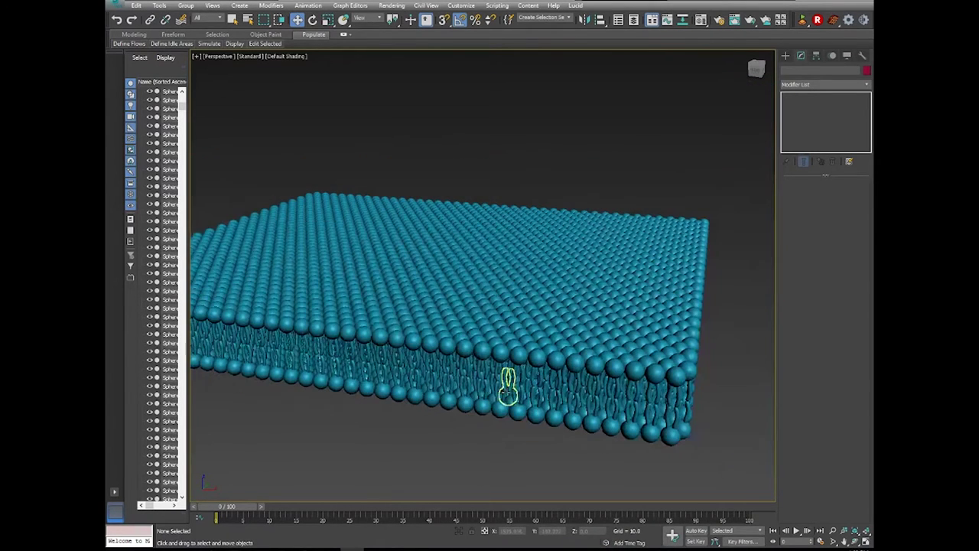
Examine the regular arrangement of the spheres across the bilayer's upper surface and along its front edge.
scroll(516, 398, down, 3)
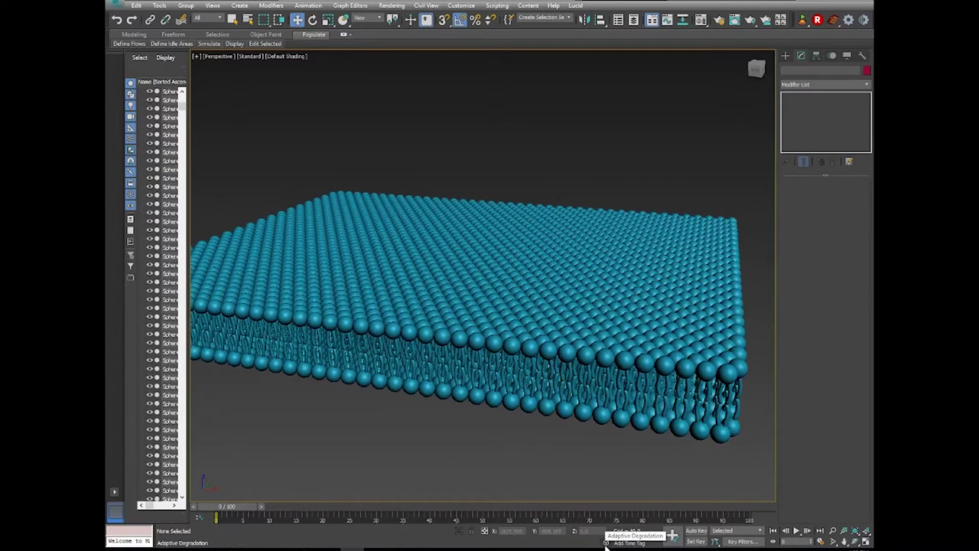
scroll(482, 350, down, 3)
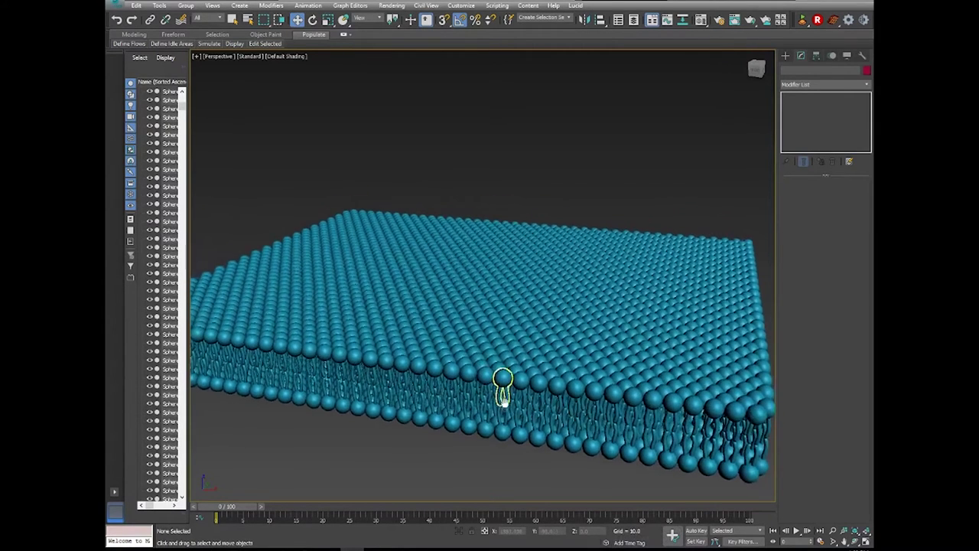
scroll(507, 379, up, 3)
scroll(467, 215, up, 3)
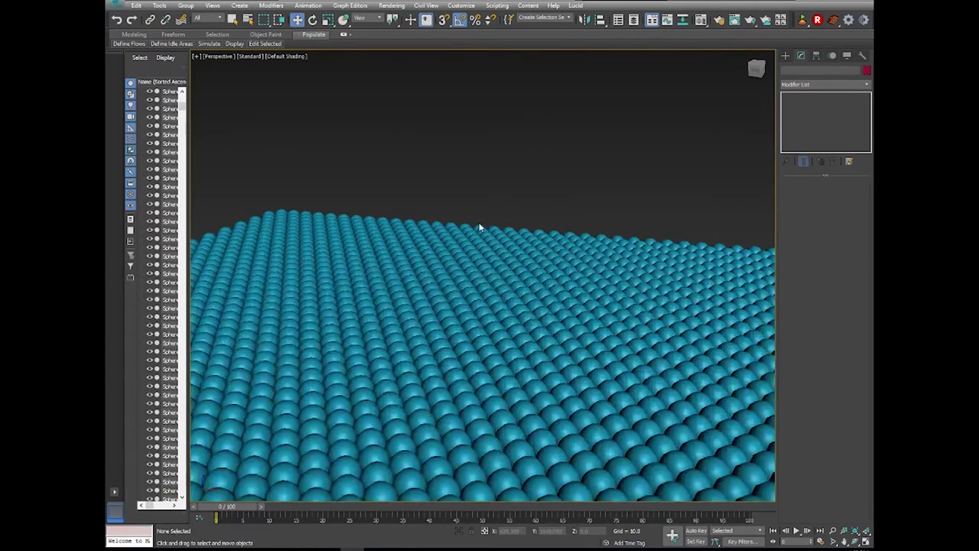
scroll(527, 275, up, 3)
scroll(528, 267, up, 2)
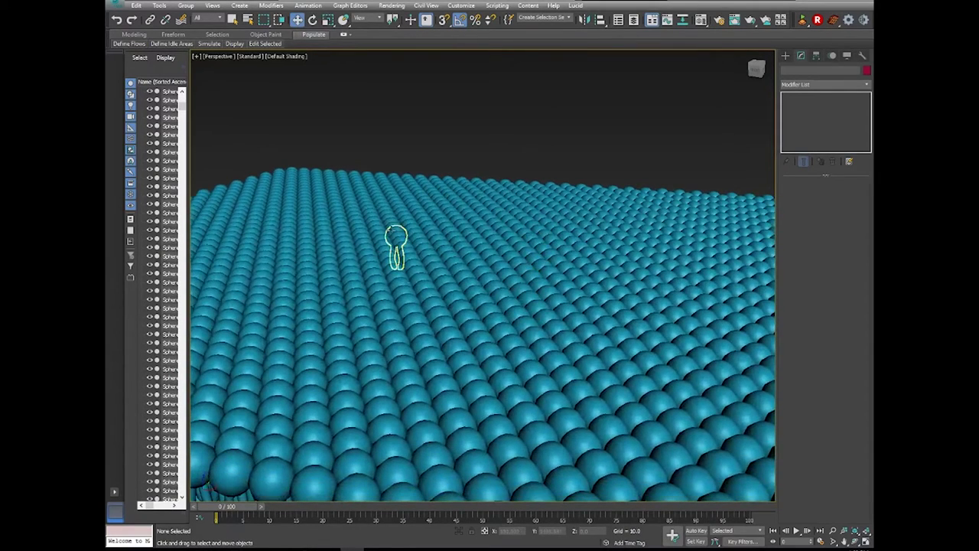
scroll(581, 386, down, 3)
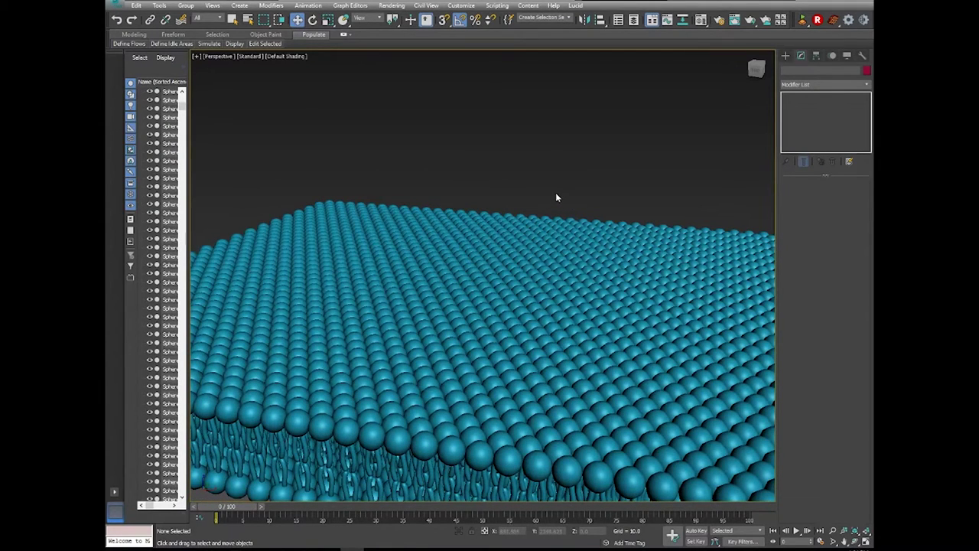
In the top view, try shifting individual models near the sheet's lower-left corner, leaving nothing selected.
key(t)
key(z)
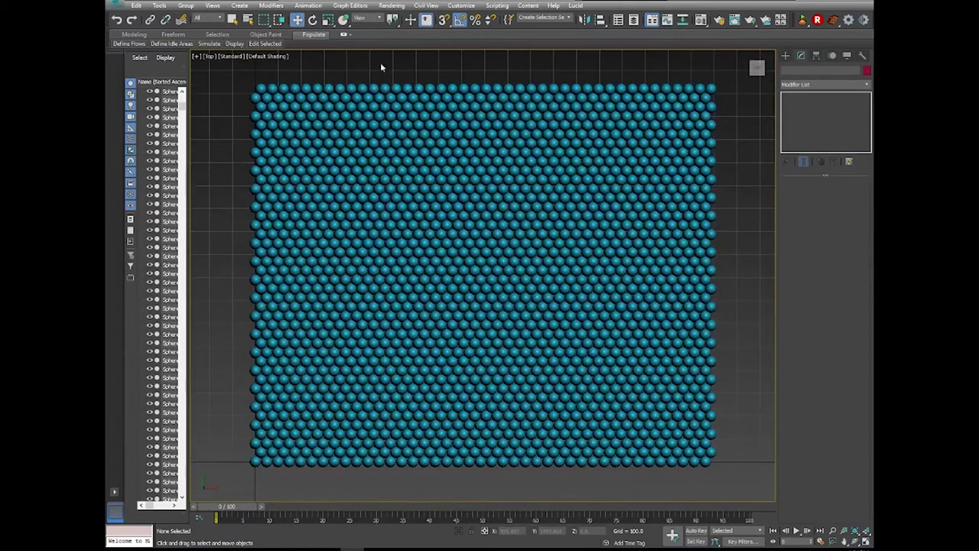
scroll(254, 433, up, 3)
middle_drag(255, 433, 323, 365)
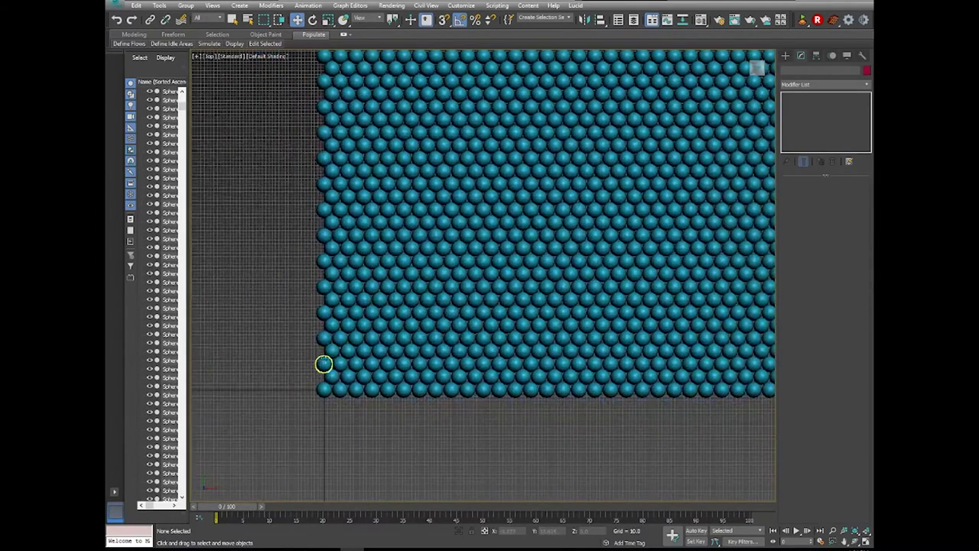
click(332, 352)
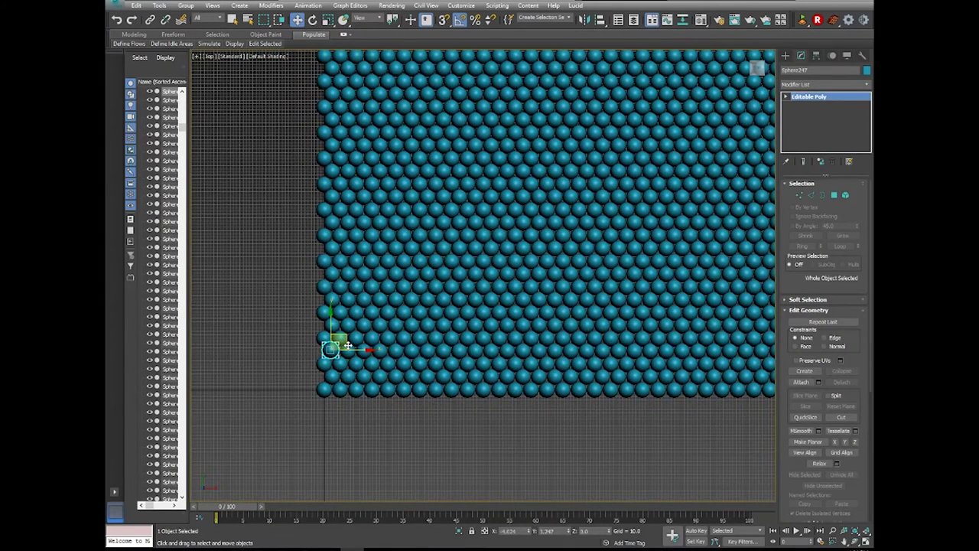
click(343, 363)
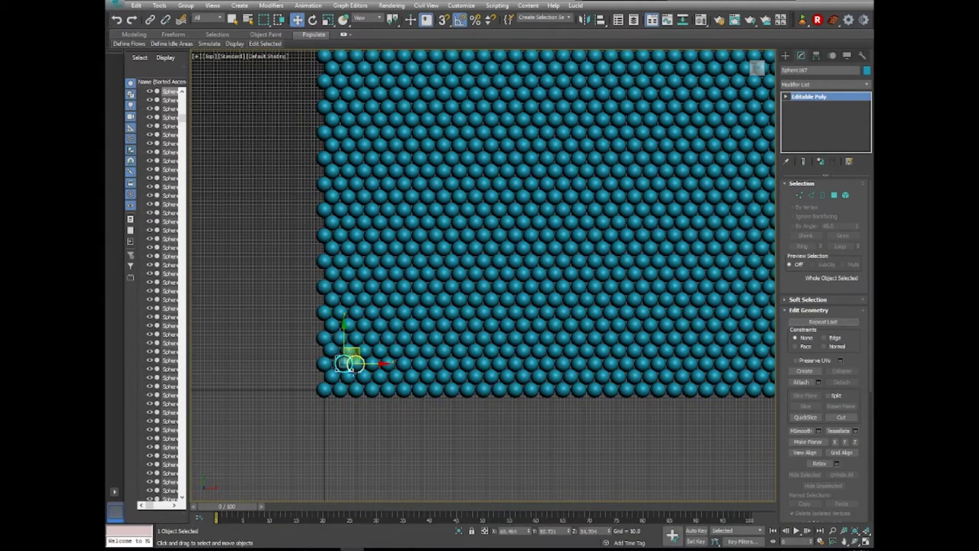
click(334, 348)
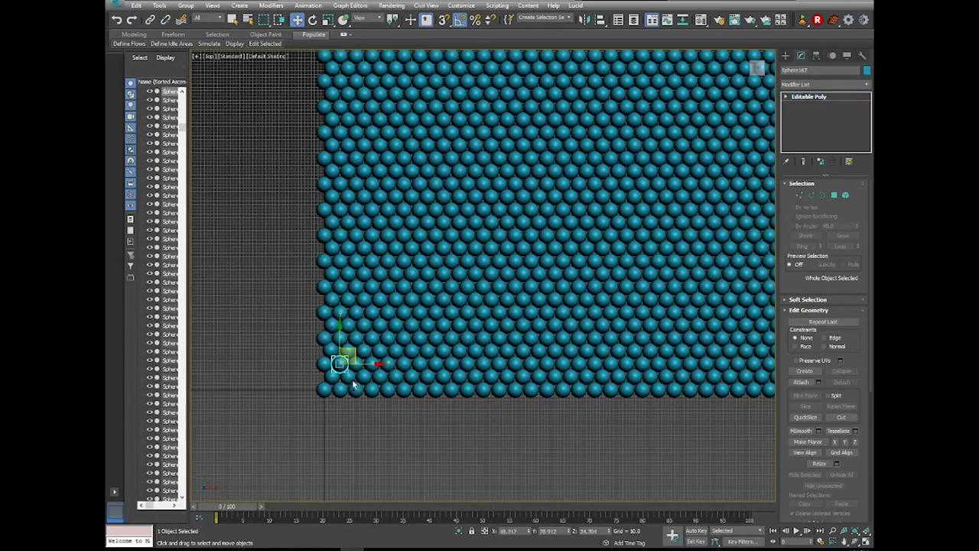
scroll(337, 398, down, 3)
click(421, 457)
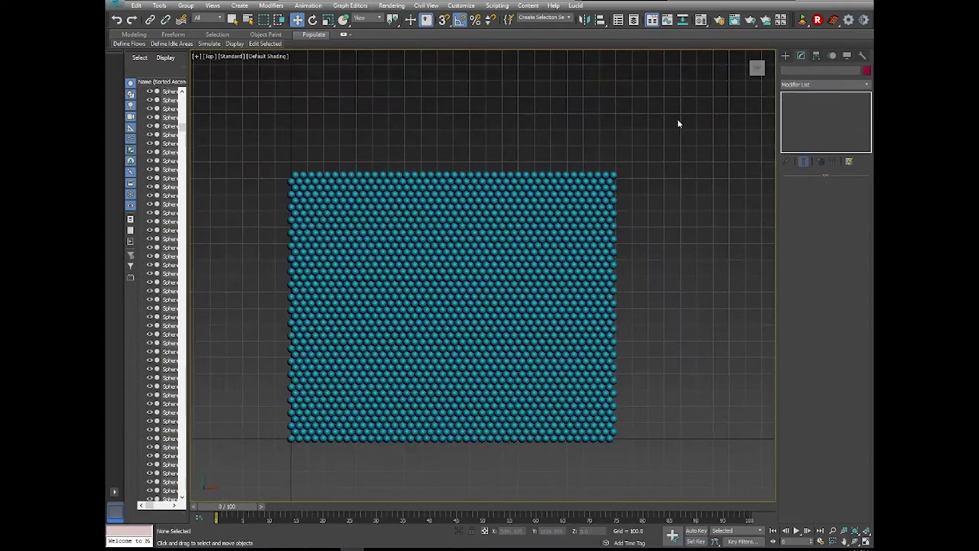
Select the whole sheet and show Total + Selection statistics in the active view, finishing with the models deselected.
drag(674, 468, 288, 69)
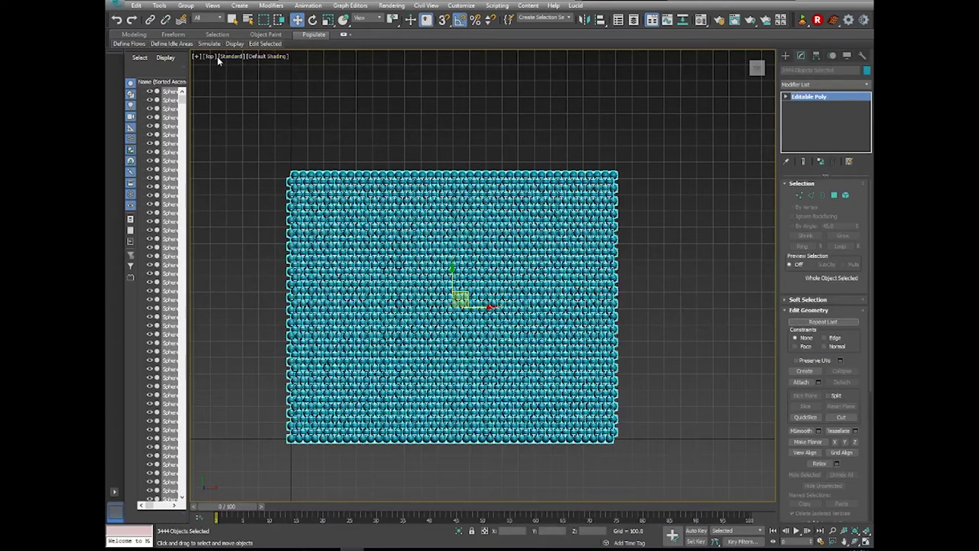
click(198, 56)
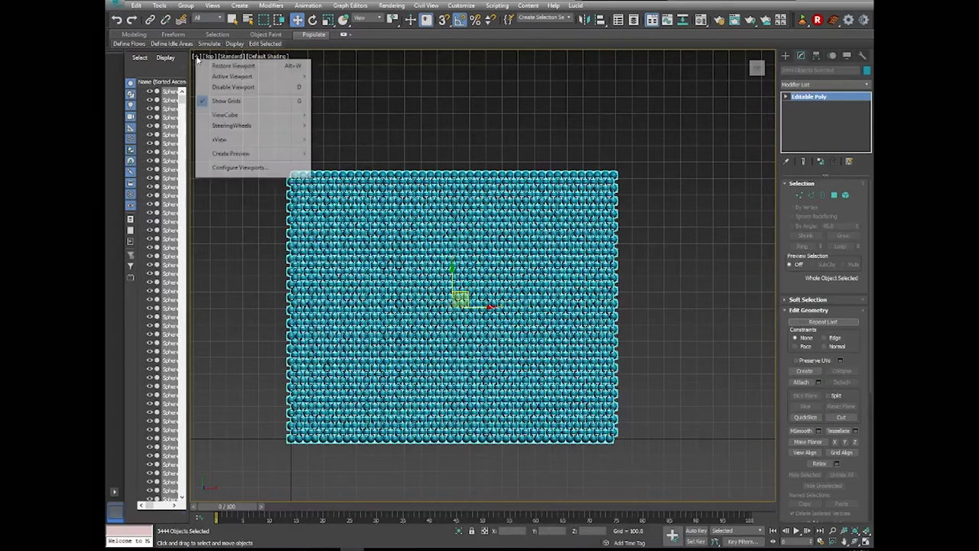
click(239, 168)
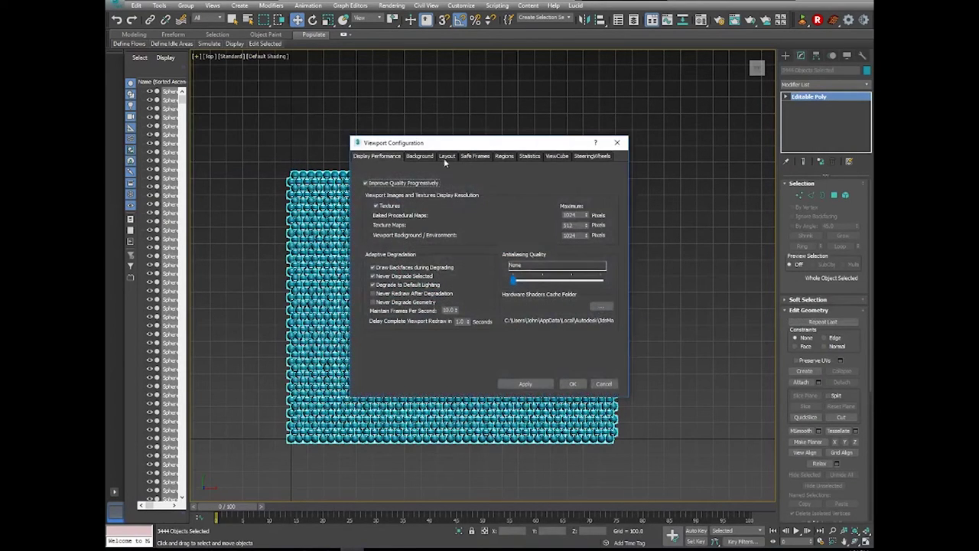
click(528, 156)
click(521, 224)
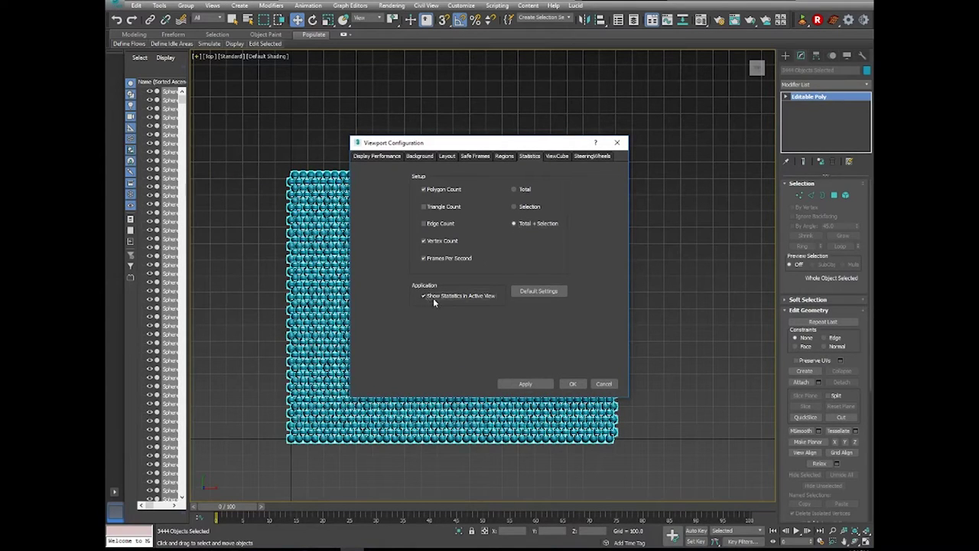
click(527, 384)
click(576, 384)
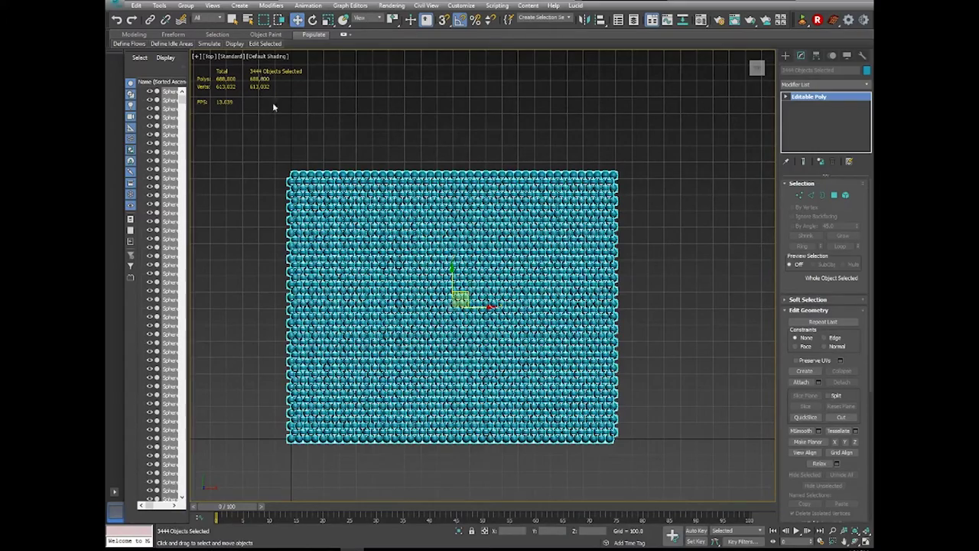
middle_drag(421, 358, 459, 349)
scroll(475, 328, up, 4)
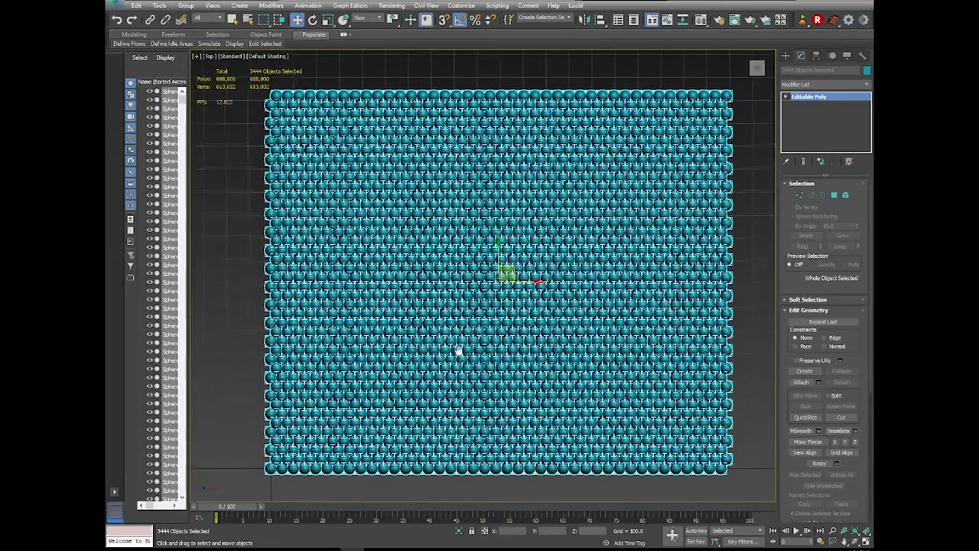
click(742, 316)
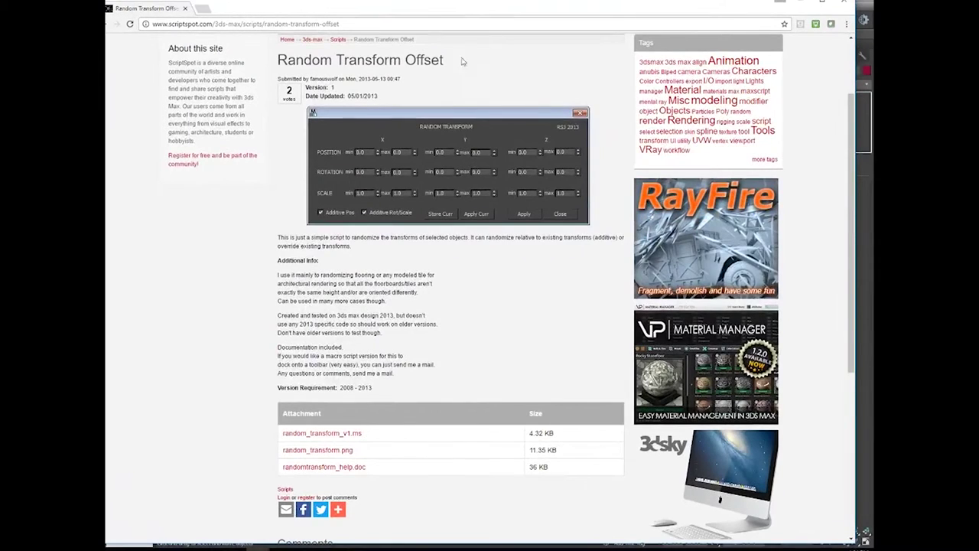
Switch to the browser and review the Random Transform Offset script page on ScriptSpot, including its attachments.
scroll(463, 98, up, 2)
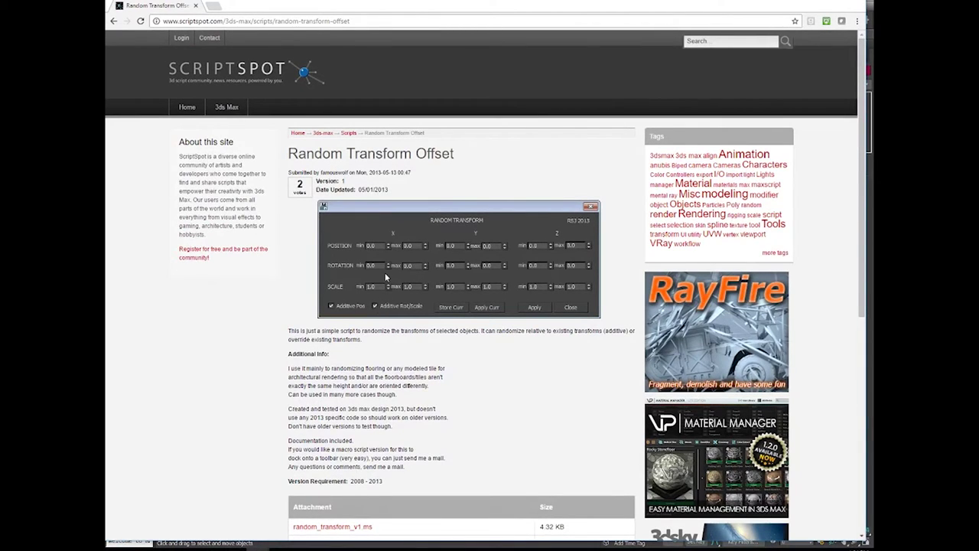
scroll(386, 277, down, 3)
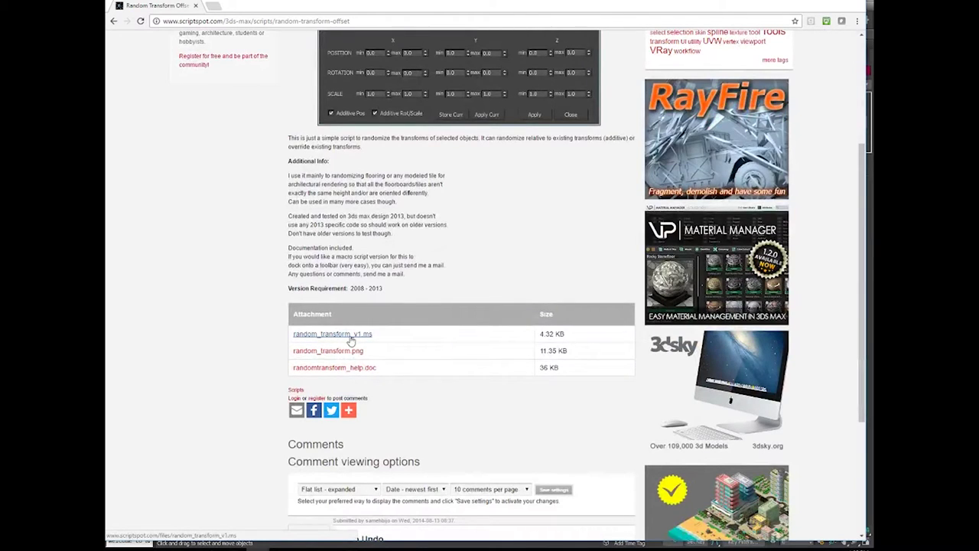
scroll(449, 282, up, 3)
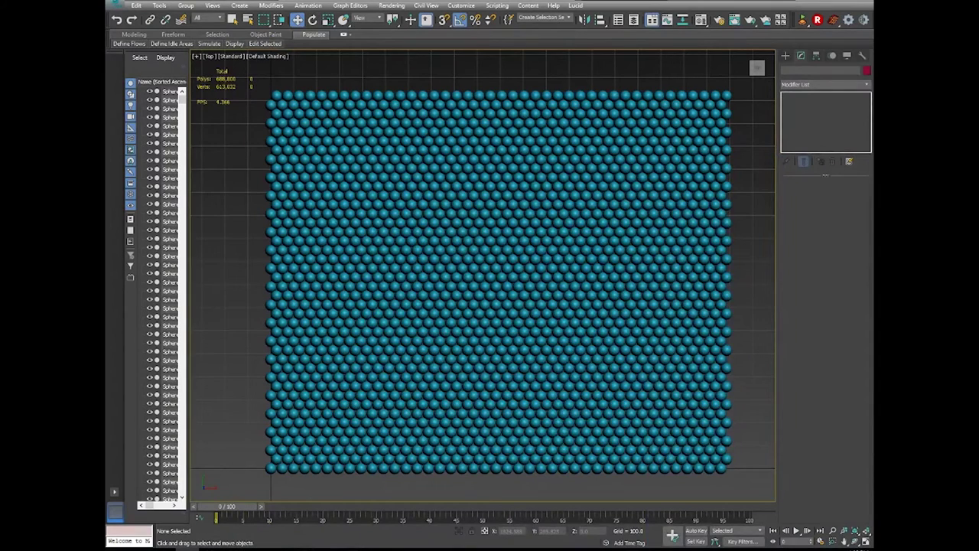
Run the random_transform_v1 script from the Downloads folder in 3ds Max and move its dialog clear of the sheet's centre.
key(super+e)
drag(537, 145, 619, 474)
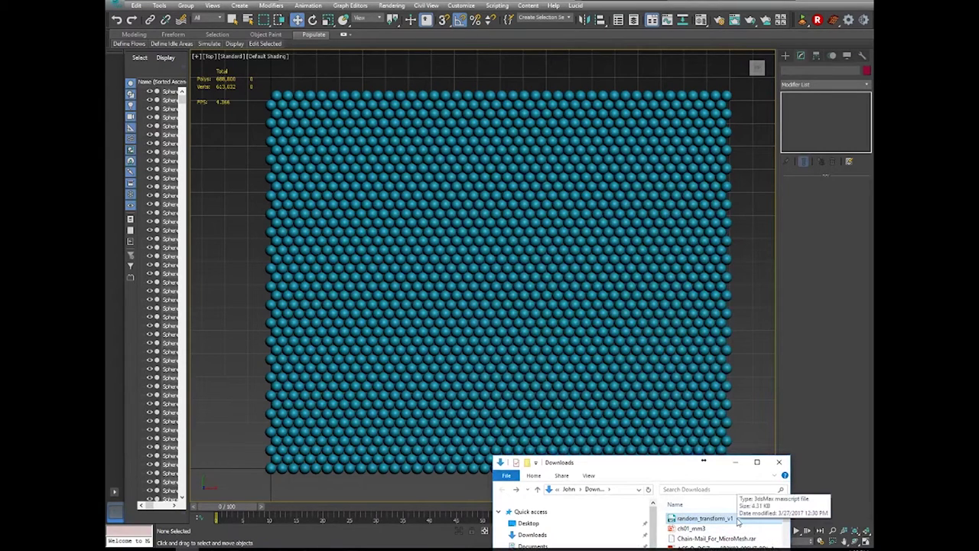
drag(739, 520, 749, 235)
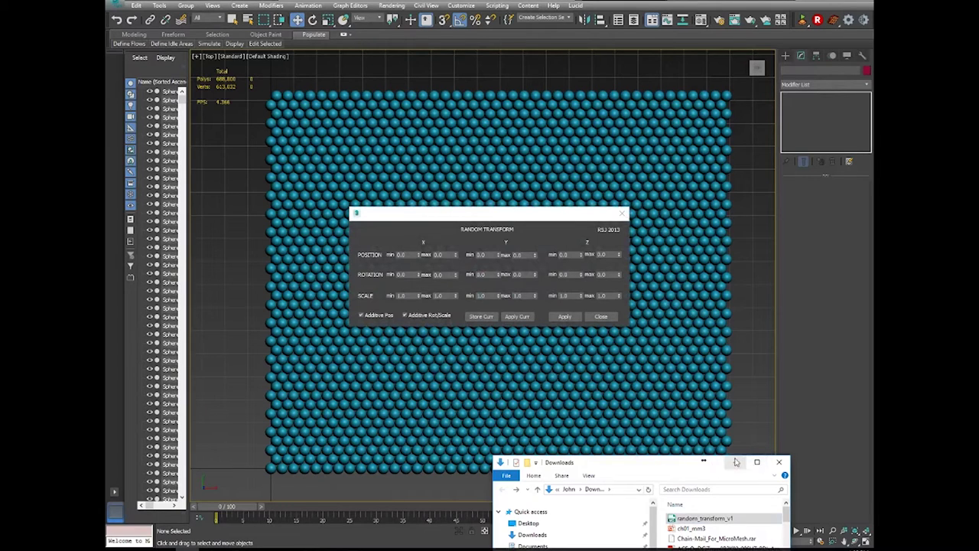
click(736, 462)
drag(424, 217, 591, 160)
Select all models of the sheet in the top view and remove the row along its lower edge from the selection.
scroll(474, 389, down, 5)
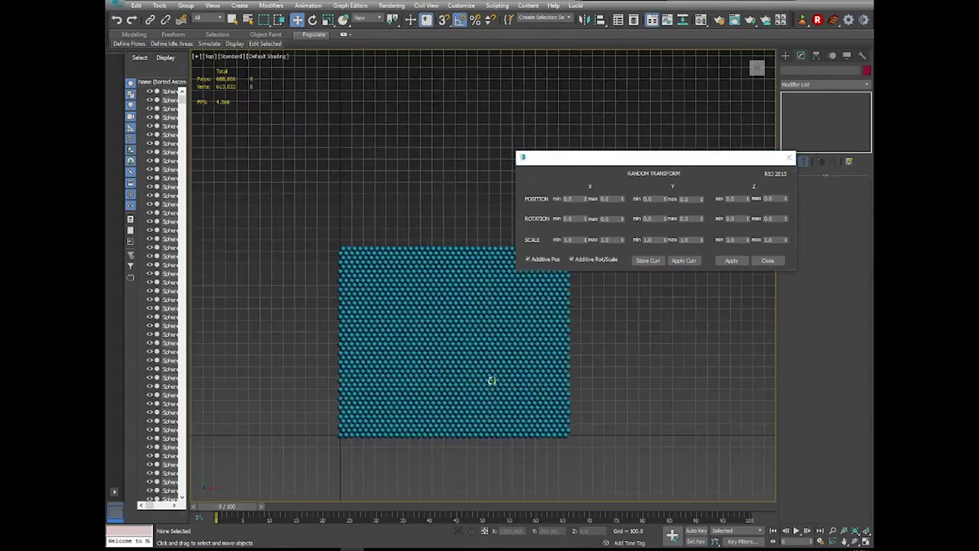
middle_drag(492, 380, 422, 396)
drag(507, 251, 246, 478)
scroll(337, 437, up, 5)
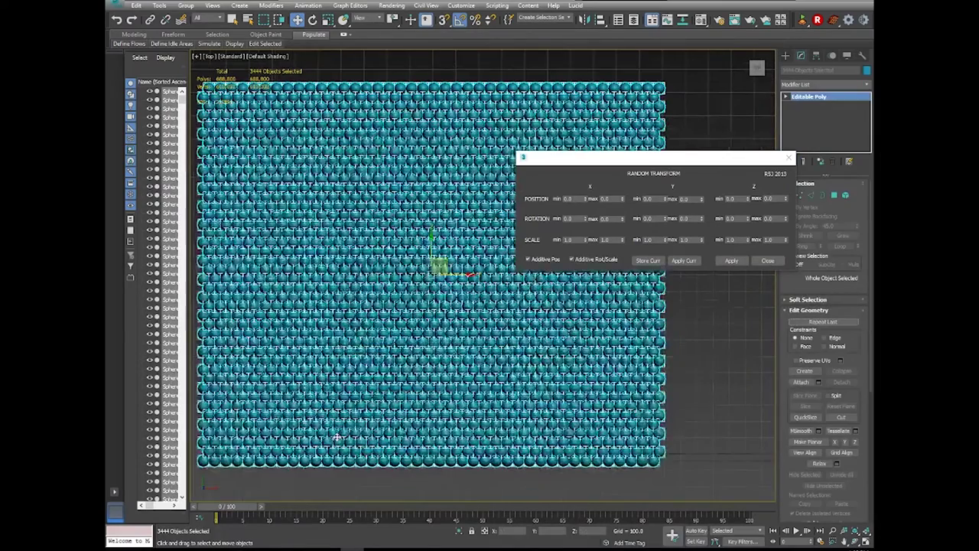
scroll(360, 429, down, 3)
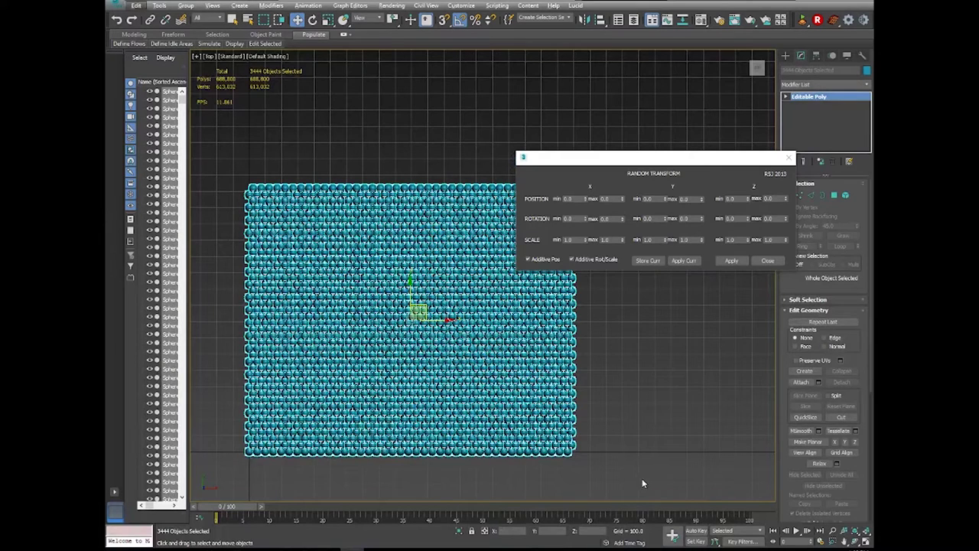
drag(638, 480, 233, 460)
Switch to an angled perspective view of the sheet and set the Random Transform X position range from -3 to 3.
click(863, 536)
drag(414, 363, 487, 283)
key(p)
scroll(486, 283, up, 5)
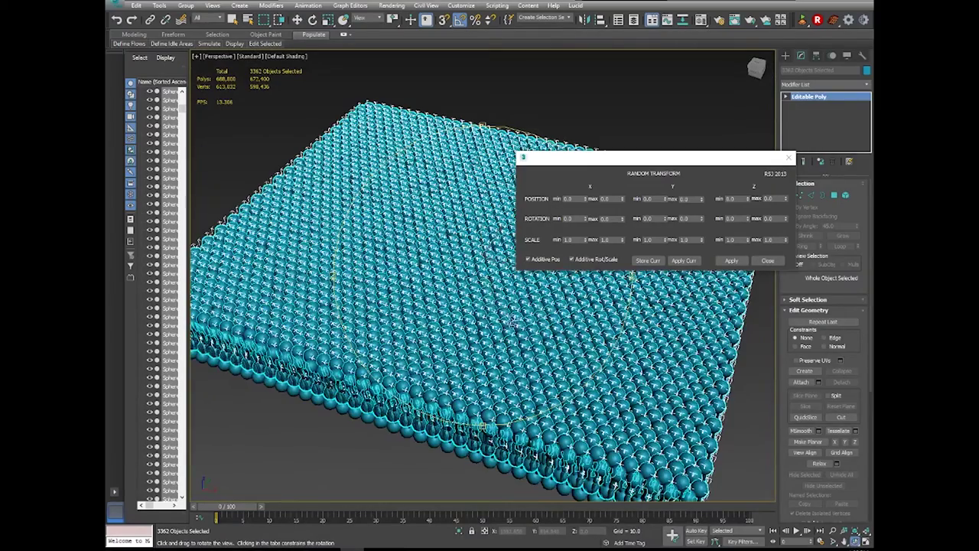
middle_drag(562, 373, 551, 357)
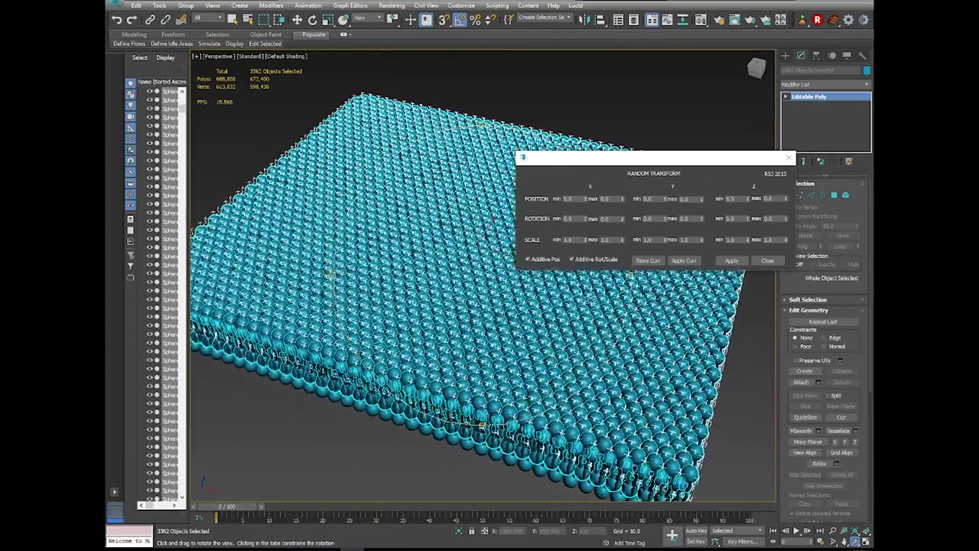
drag(587, 160, 534, 234)
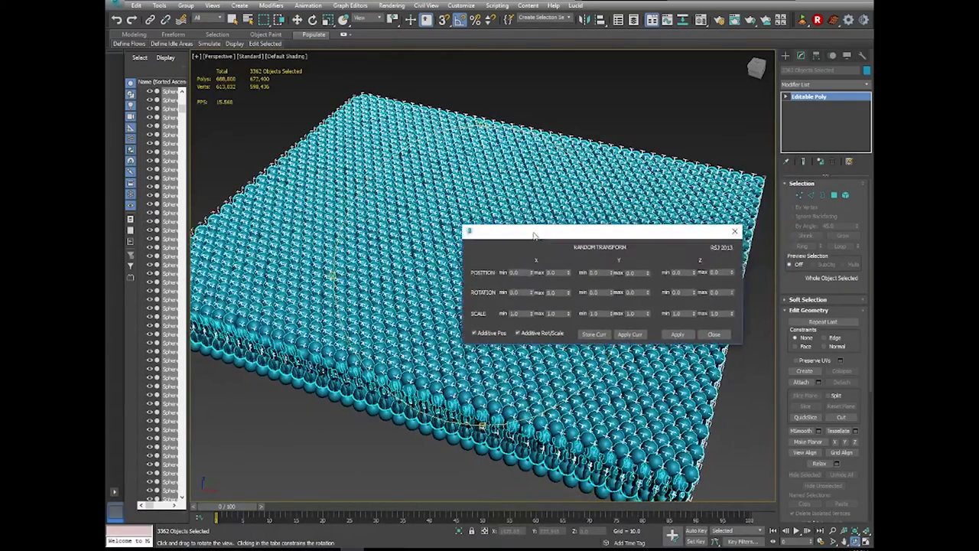
double_click(519, 272)
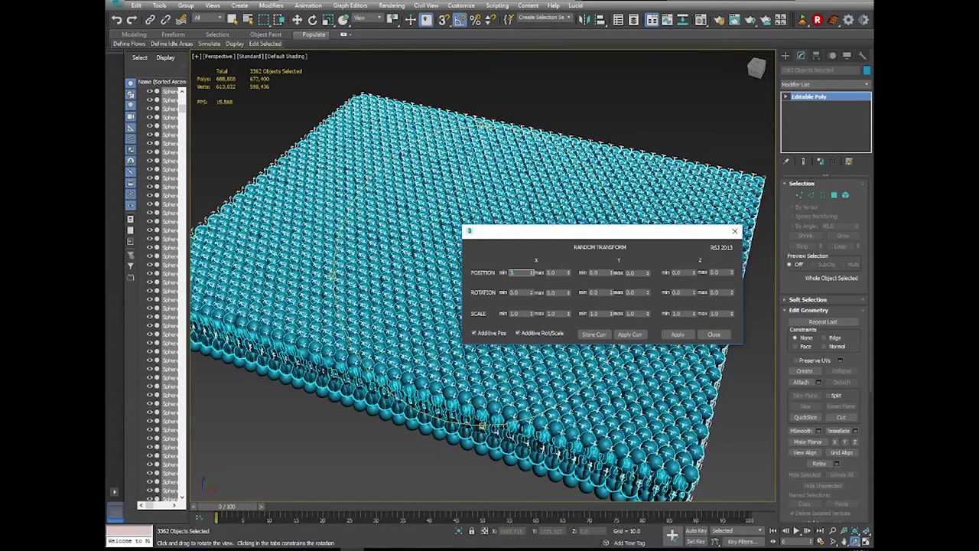
key(Tab)
click(515, 272)
text(-3)
key(Tab)
Set the Random Transform Y position range from -3 to 3 and apply the random offsets to the selected models.
key(Tab)
key(Tab)
text(3)
key(Tab)
click(679, 334)
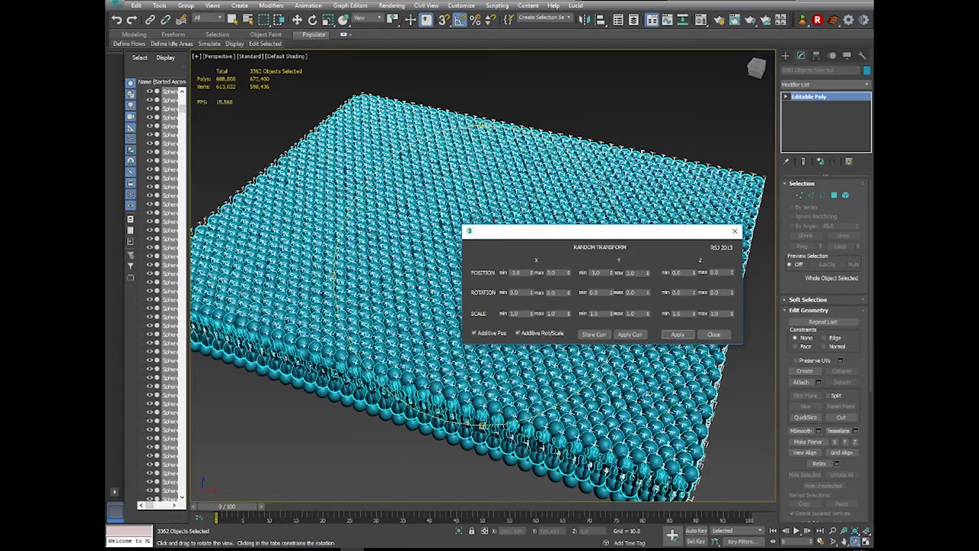
Apply the same random X and Y position offsets to the selected models repeatedly while viewing the sheet from above.
drag(511, 404, 519, 422)
click(675, 336)
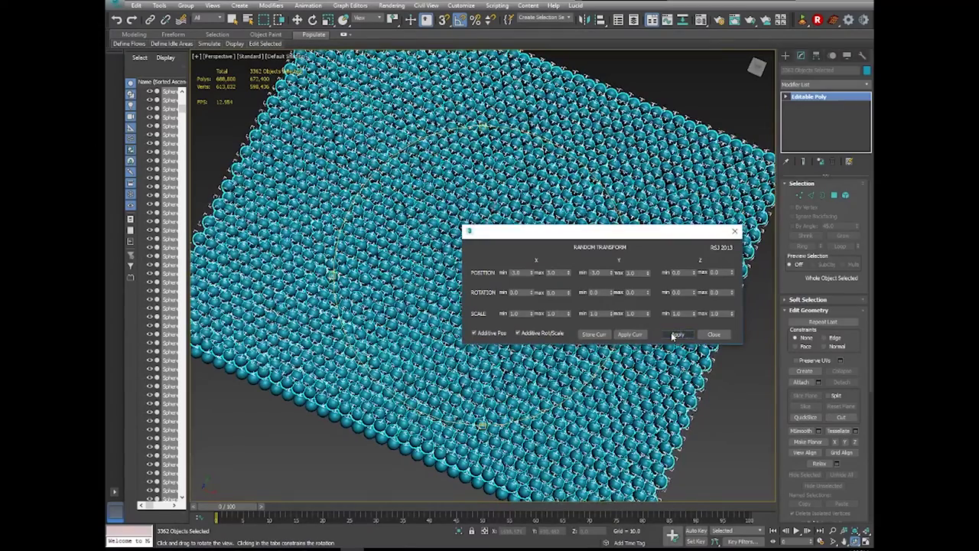
click(675, 335)
click(675, 335)
click(675, 335)
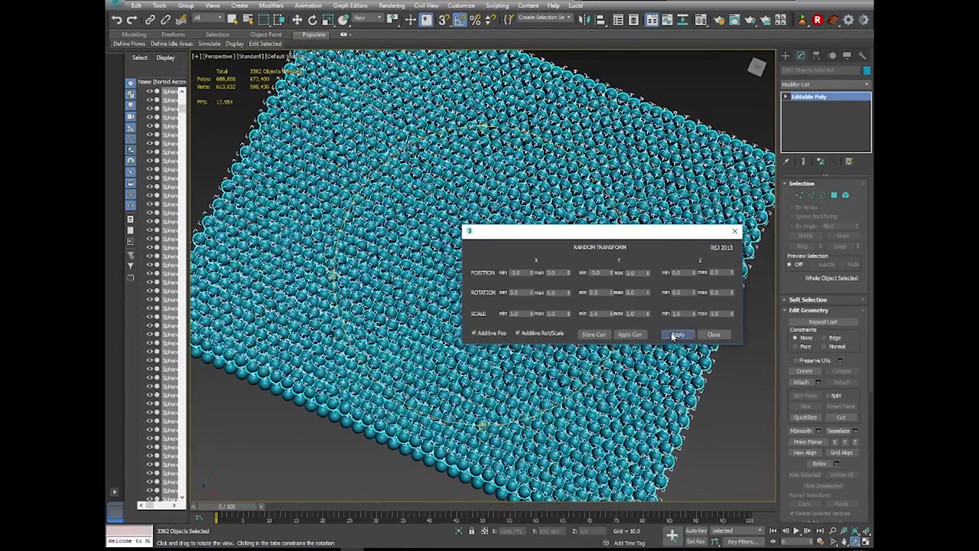
click(675, 335)
click(675, 335)
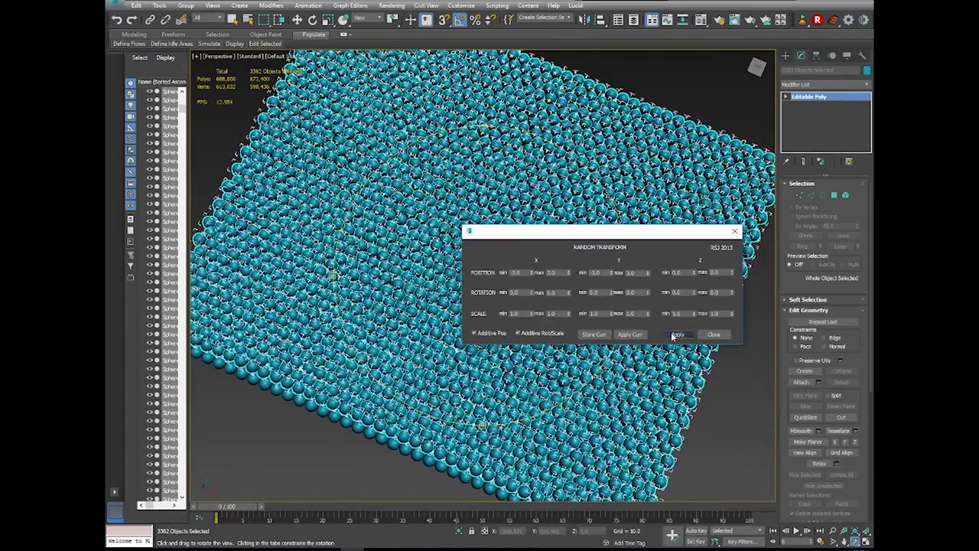
click(675, 335)
click(675, 335)
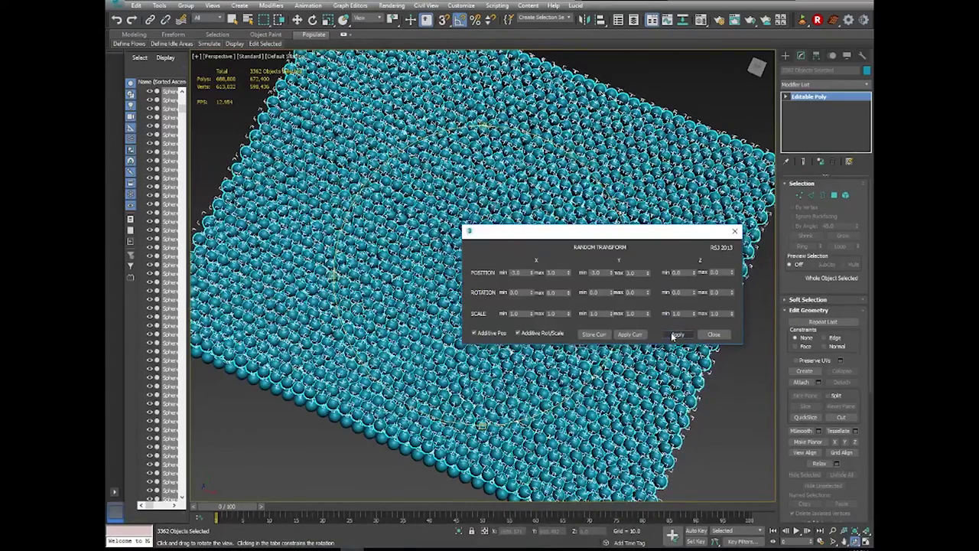
Apply the -3 to 3 random X and Y offsets to the selected models five more times.
click(675, 335)
click(675, 335)
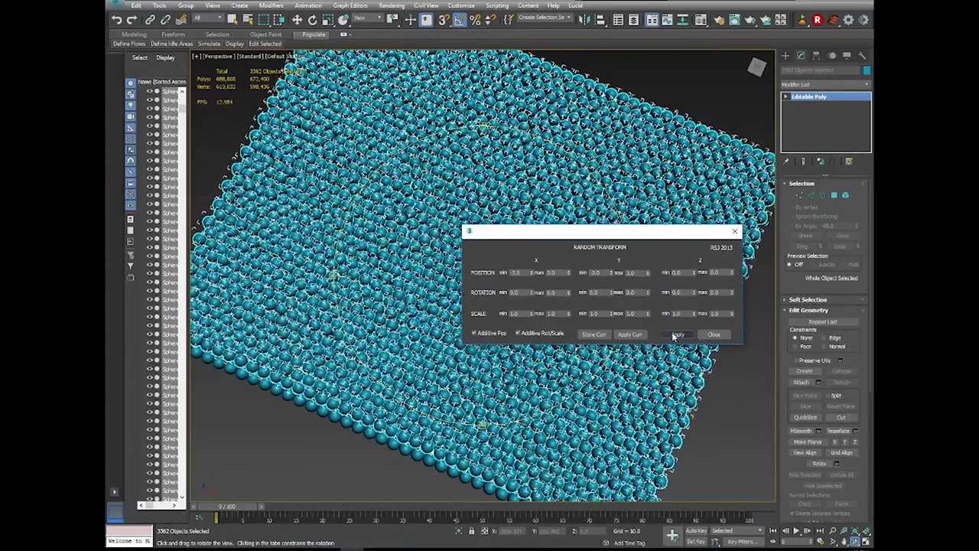
click(675, 335)
click(675, 335)
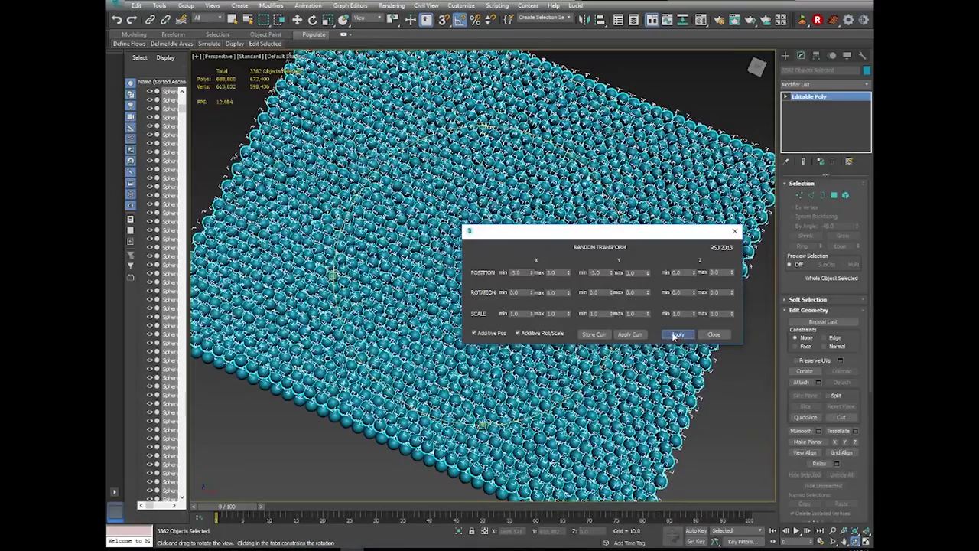
click(675, 335)
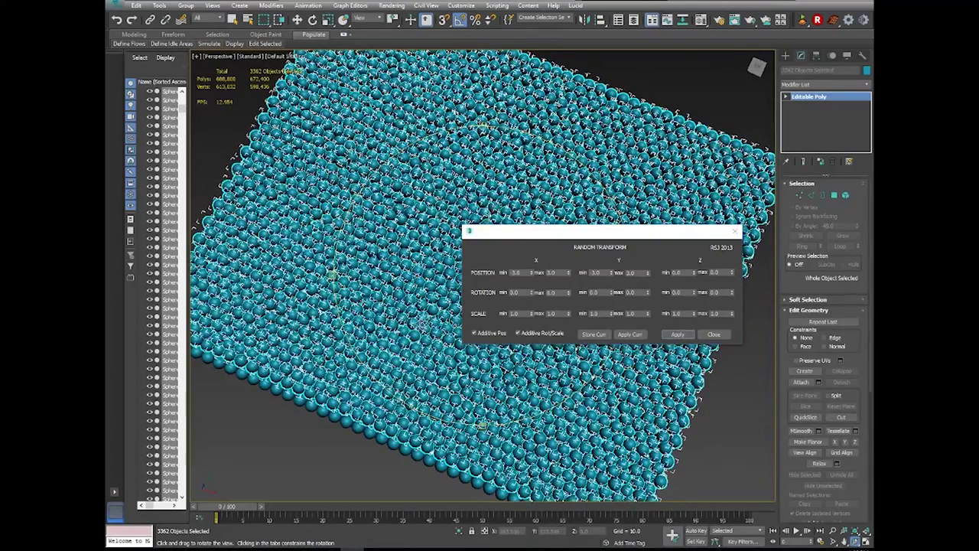
Close the Random Transform dialog and deselect all models of the sheet.
drag(423, 331, 419, 318)
click(716, 334)
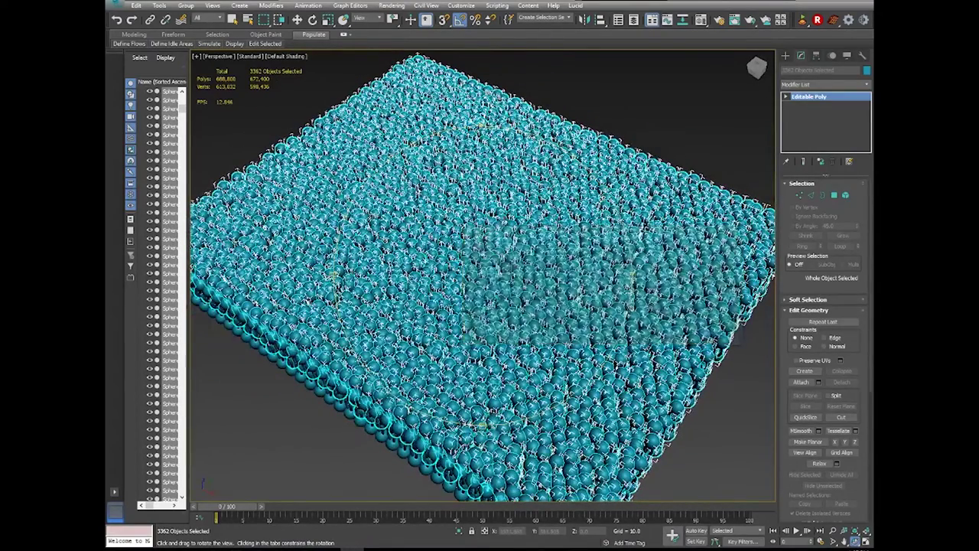
key(w)
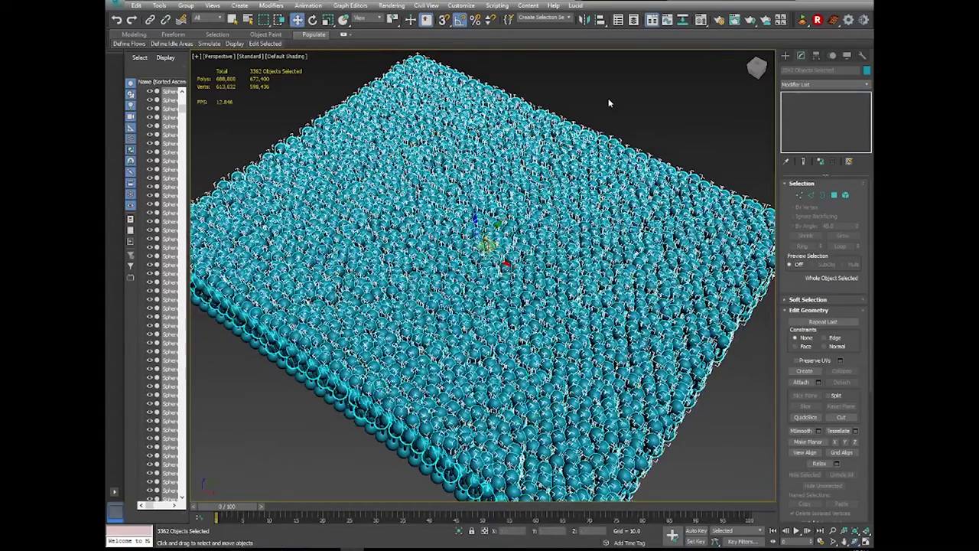
key(ctrl+d)
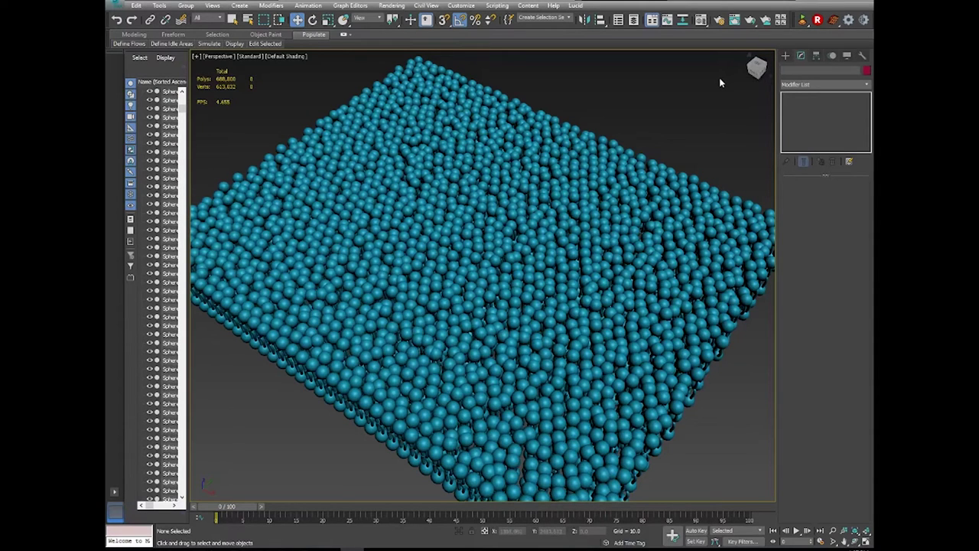
Examine the randomized head spacing on the sheet's surface and the limbs along its edges from low and close angles.
mouse_move(627, 147)
middle_down()
mouse_move(621, 113)
mouse_move(626, 136)
middle_up()
click(854, 541)
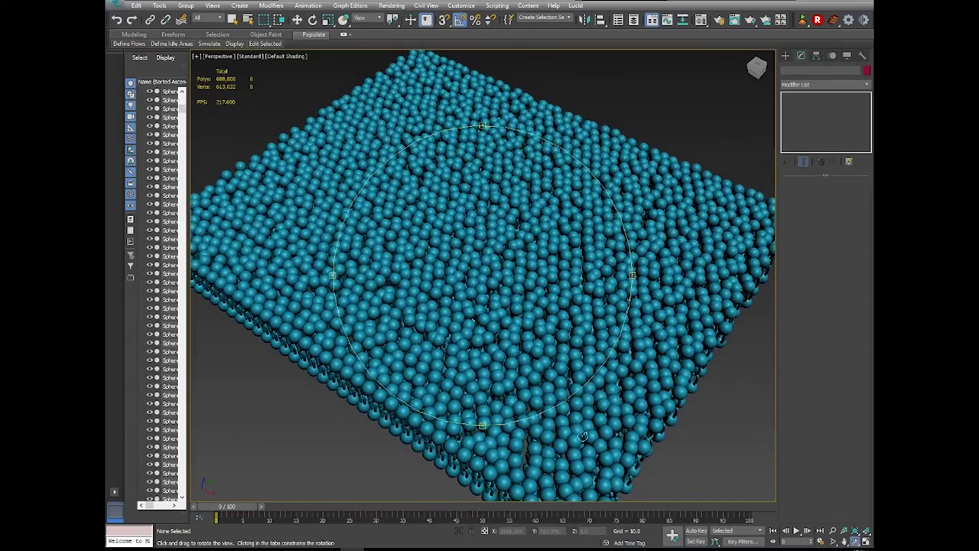
drag(460, 339, 534, 304)
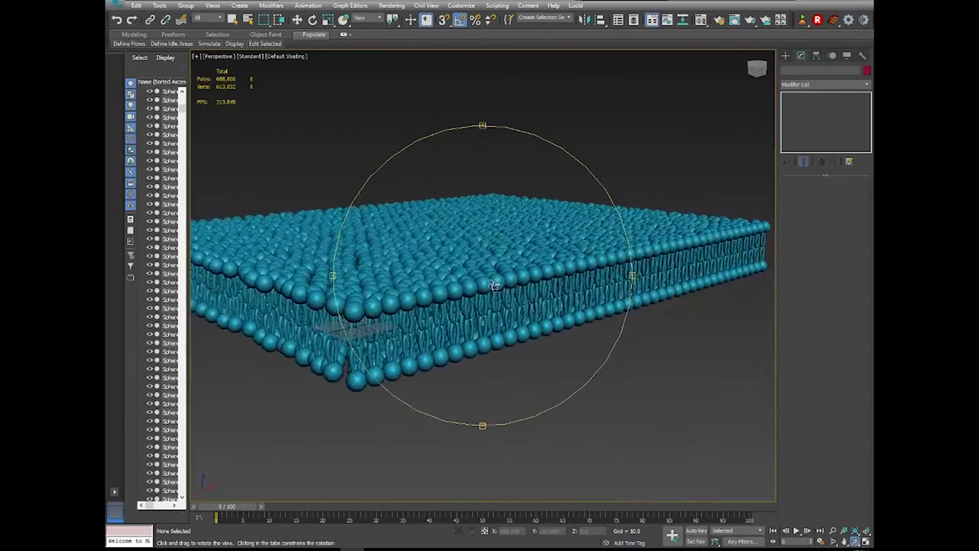
scroll(490, 287, up, 5)
scroll(506, 306, up, 2)
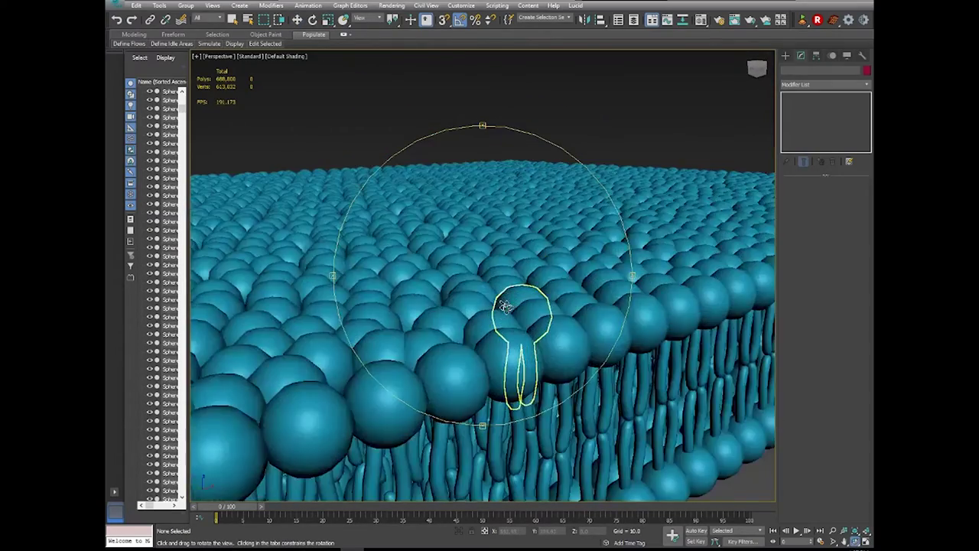
drag(503, 306, 455, 318)
scroll(444, 310, down, 3)
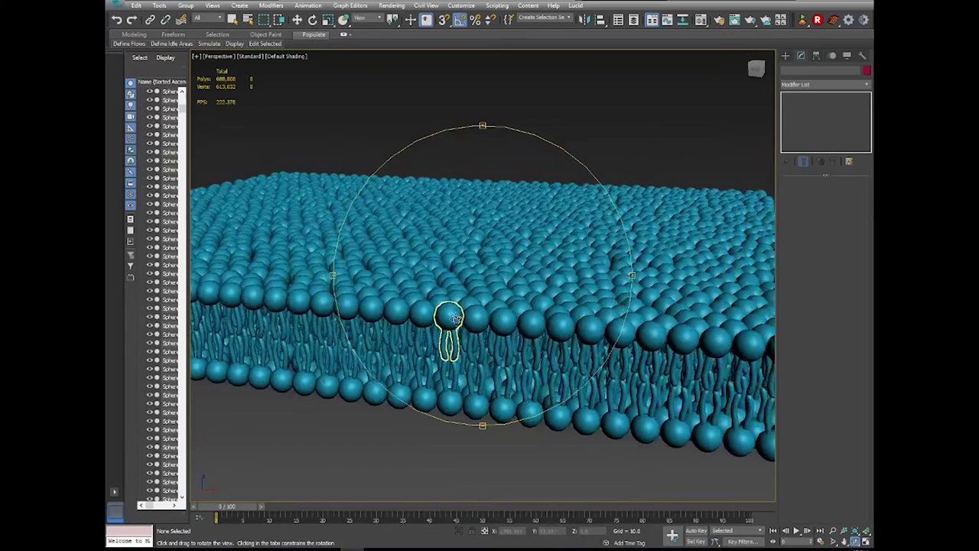
click(297, 19)
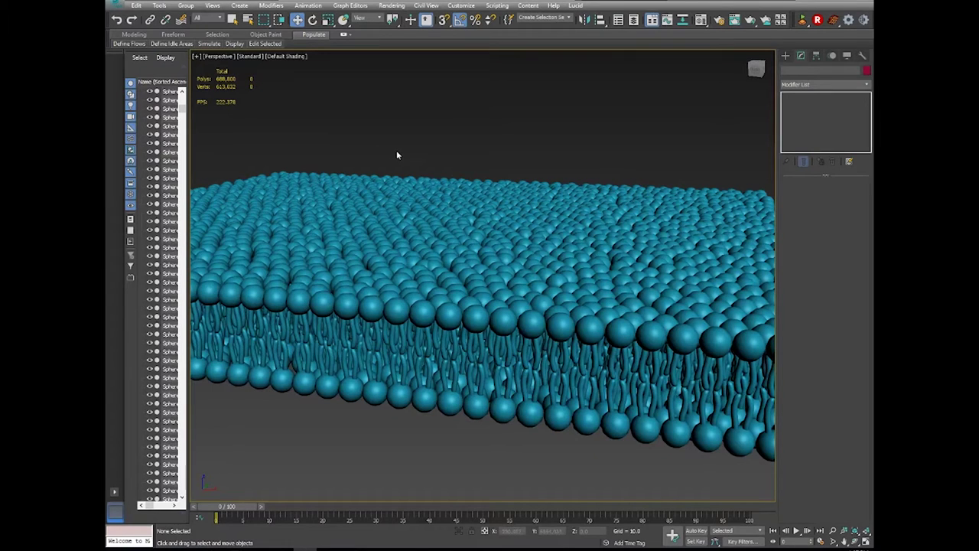
middle_drag(398, 148, 376, 166)
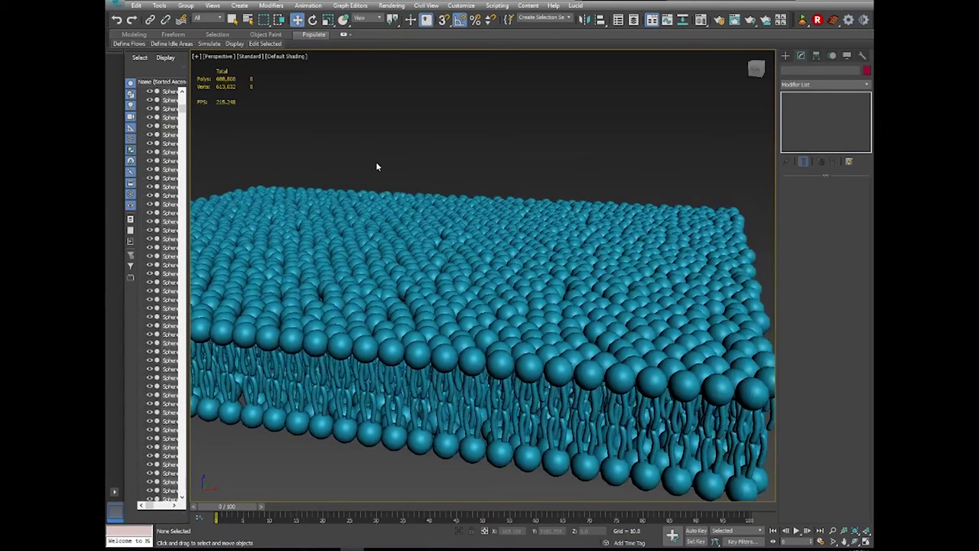
In the top view, create a Wave space warp with a wave length of about 406 beyond the sheet's far edge.
key(t)
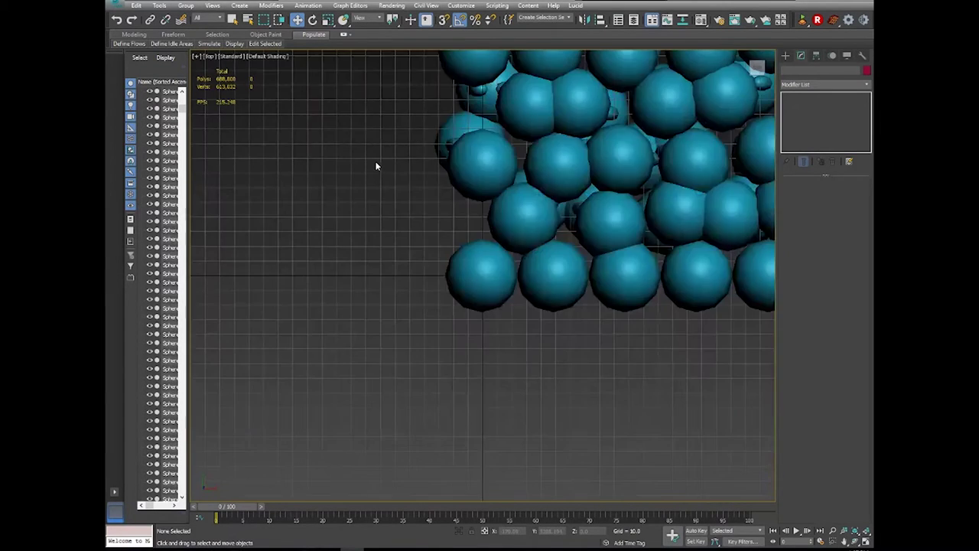
key(z)
scroll(423, 150, down, 3)
middle_drag(424, 149, 456, 286)
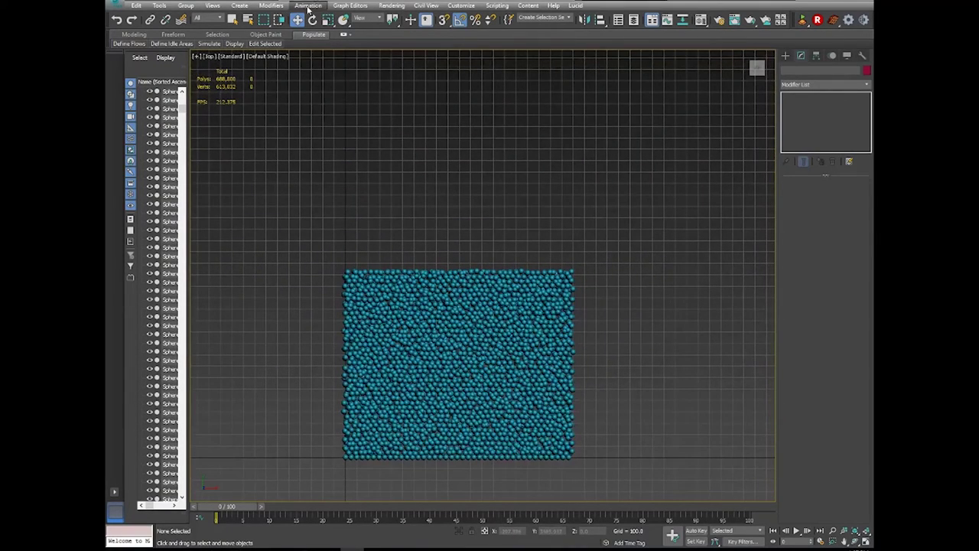
click(240, 5)
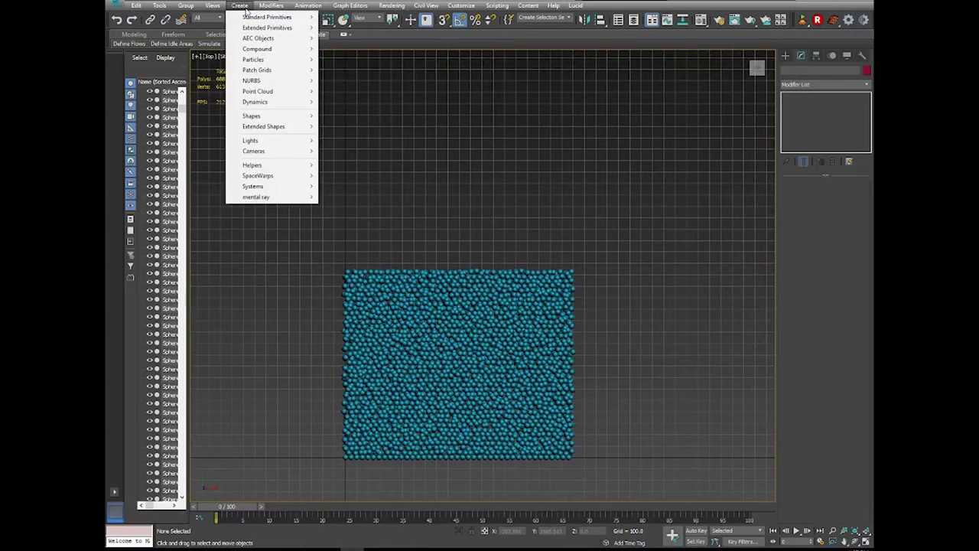
mouse_move(247, 176)
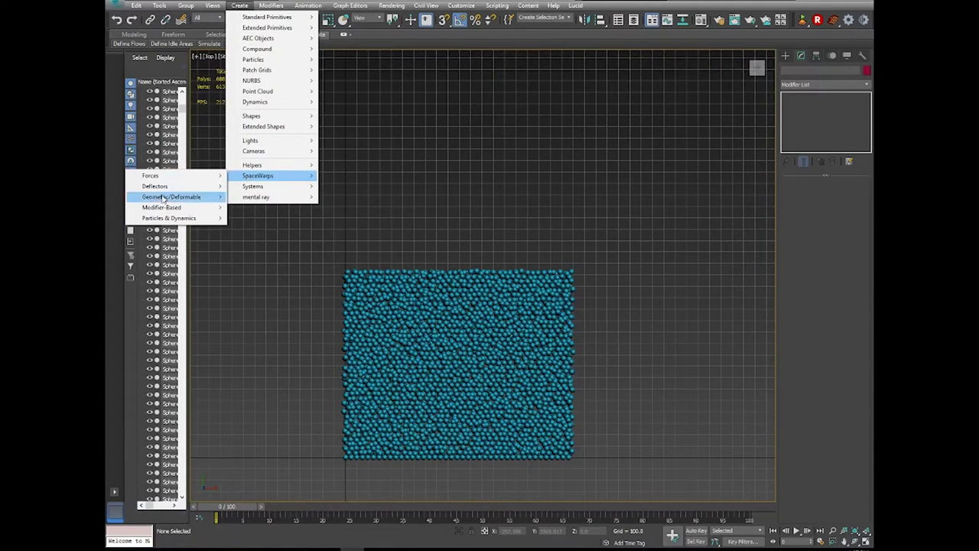
mouse_move(163, 199)
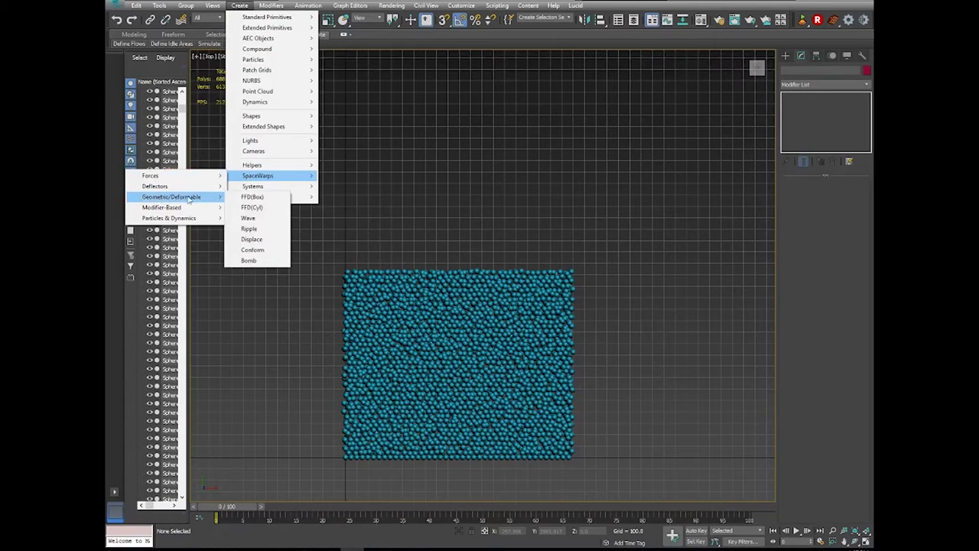
click(245, 218)
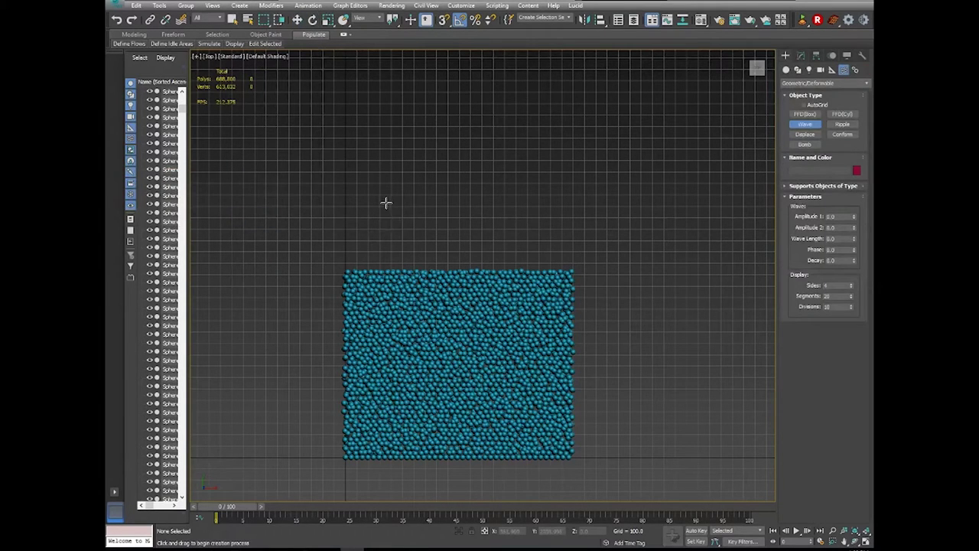
drag(385, 204, 431, 204)
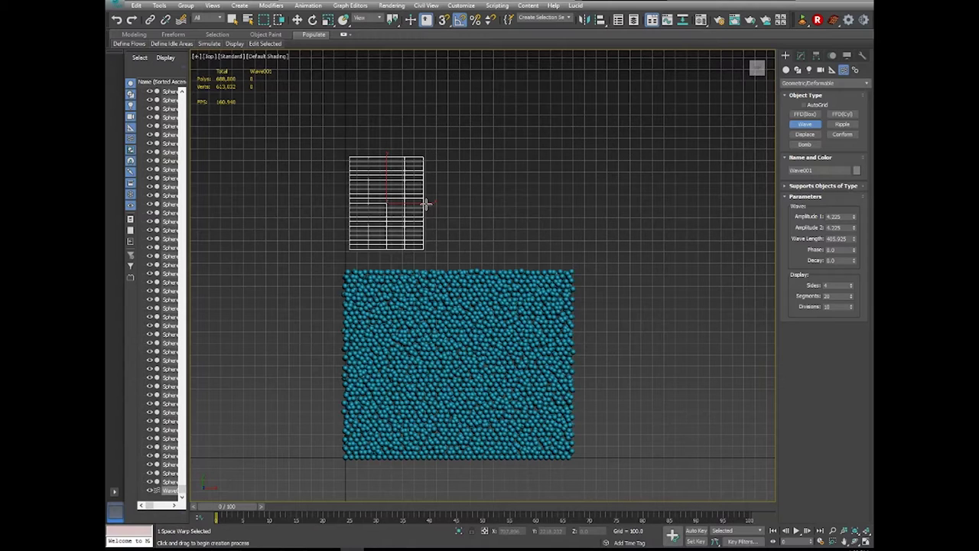
Rotate the Wave space warp -90 degrees about Z in the top view.
click(856, 541)
drag(498, 306, 486, 225)
drag(423, 225, 441, 228)
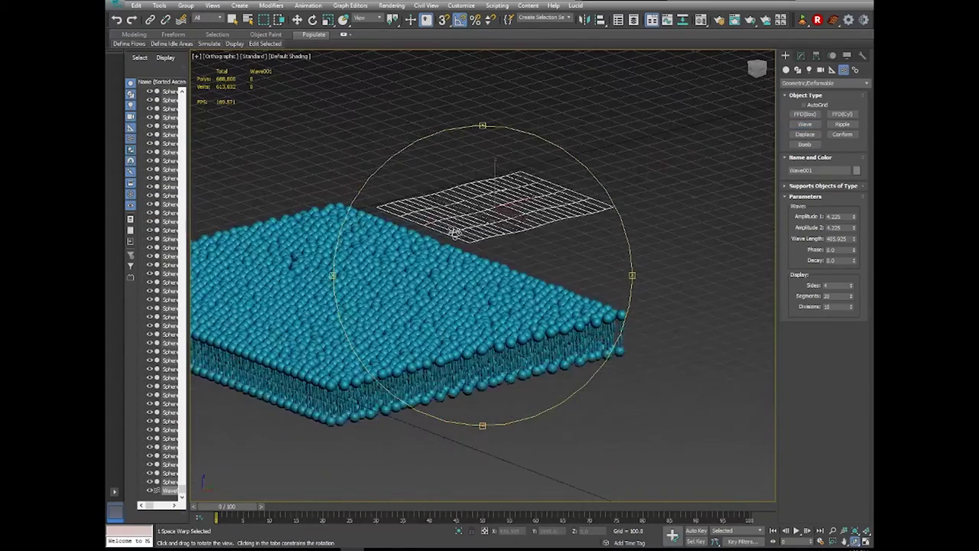
right_click(444, 226)
key(t)
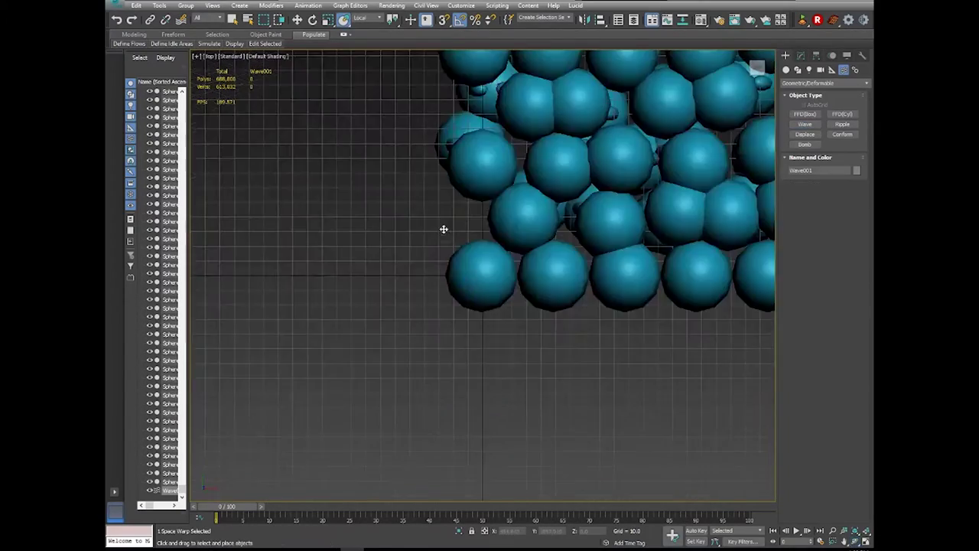
scroll(445, 223, down, 2)
middle_drag(445, 224, 430, 178)
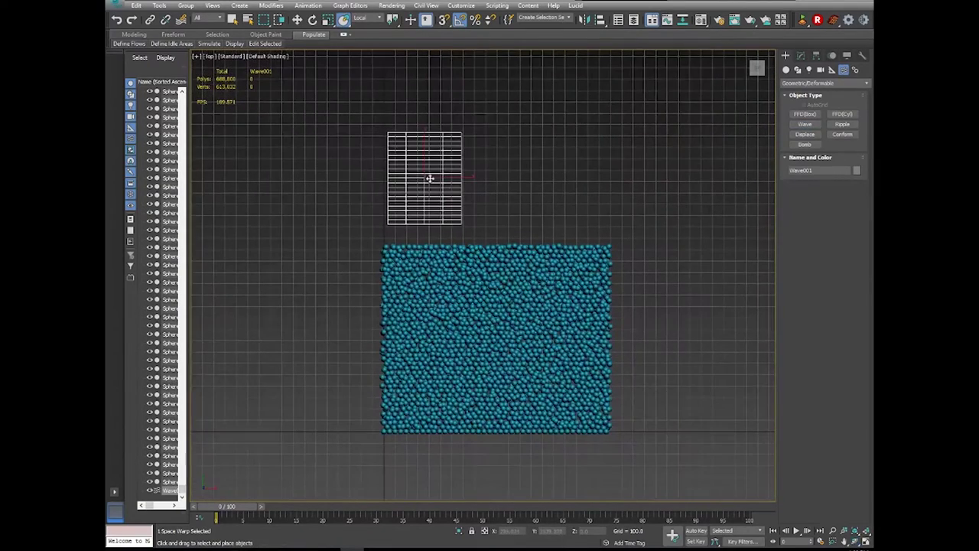
middle_drag(695, 339, 378, 397)
drag(333, 331, 641, 333)
click(398, 102)
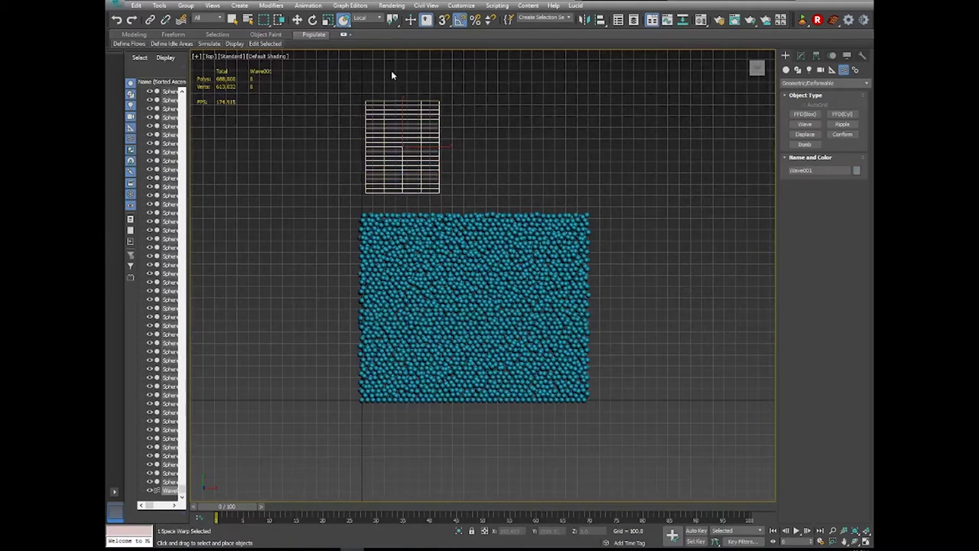
click(312, 20)
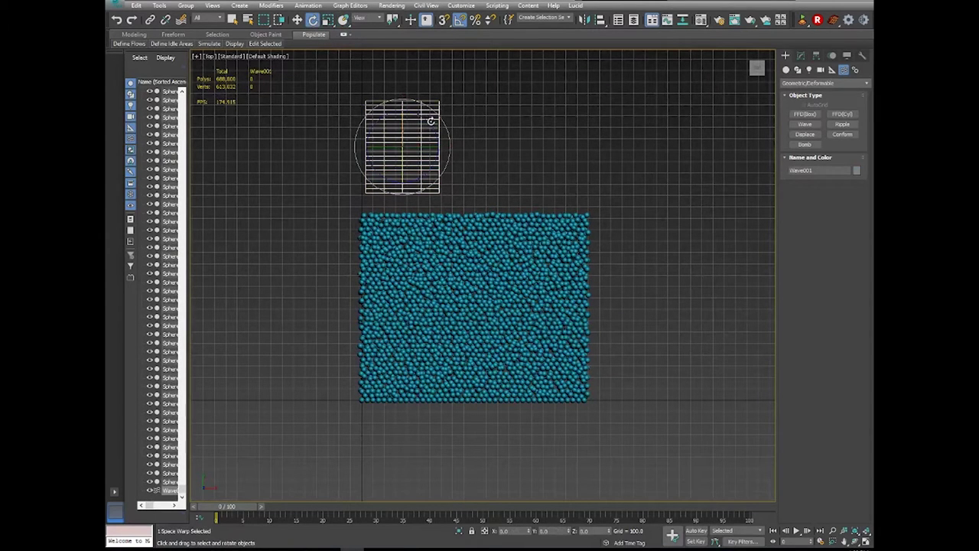
drag(430, 124, 446, 162)
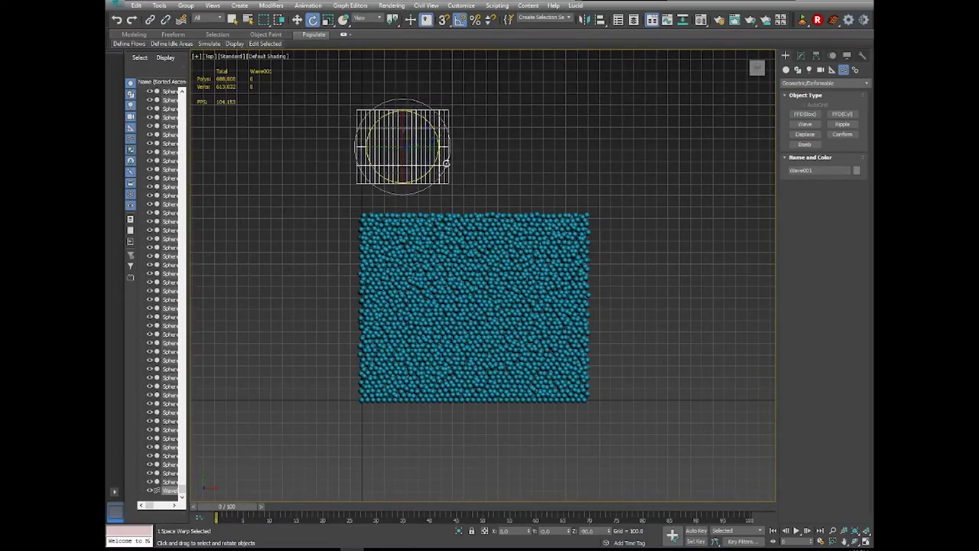
Select all models of the sheet in a tilted orthographic view, leaving the Wave space warp out of the selection.
click(854, 541)
drag(433, 297, 402, 166)
scroll(399, 176, up, 5)
scroll(399, 177, down, 3)
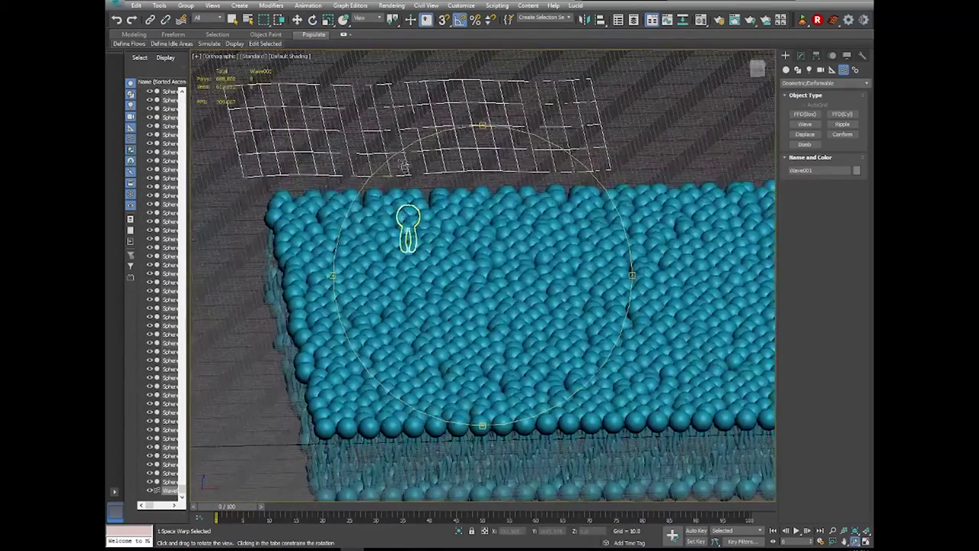
drag(425, 201, 420, 289)
scroll(375, 280, down, 3)
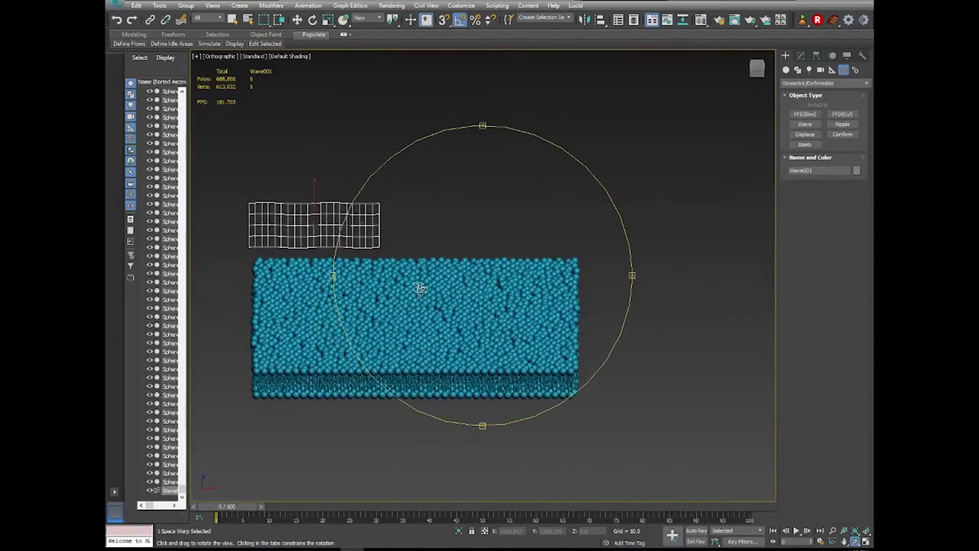
middle_drag(404, 267, 448, 225)
key(w)
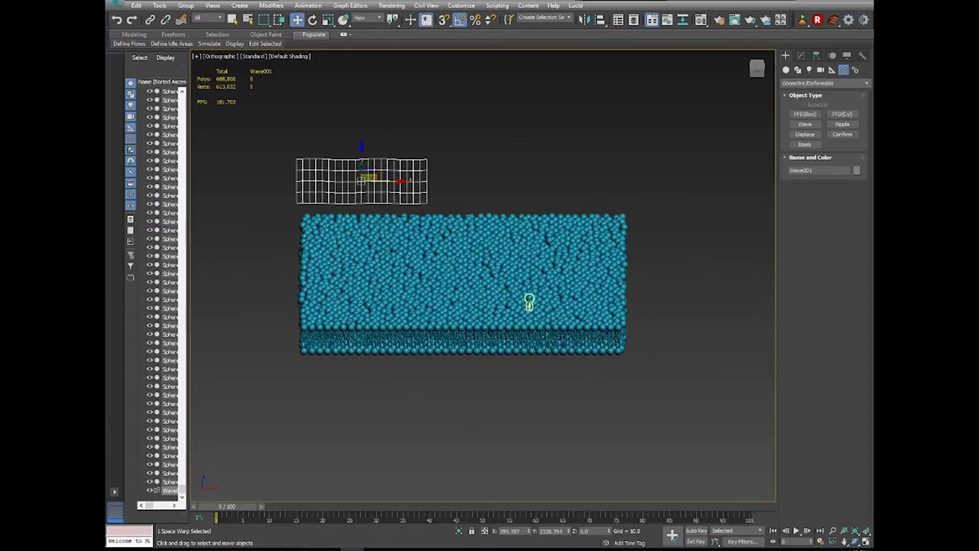
click(661, 396)
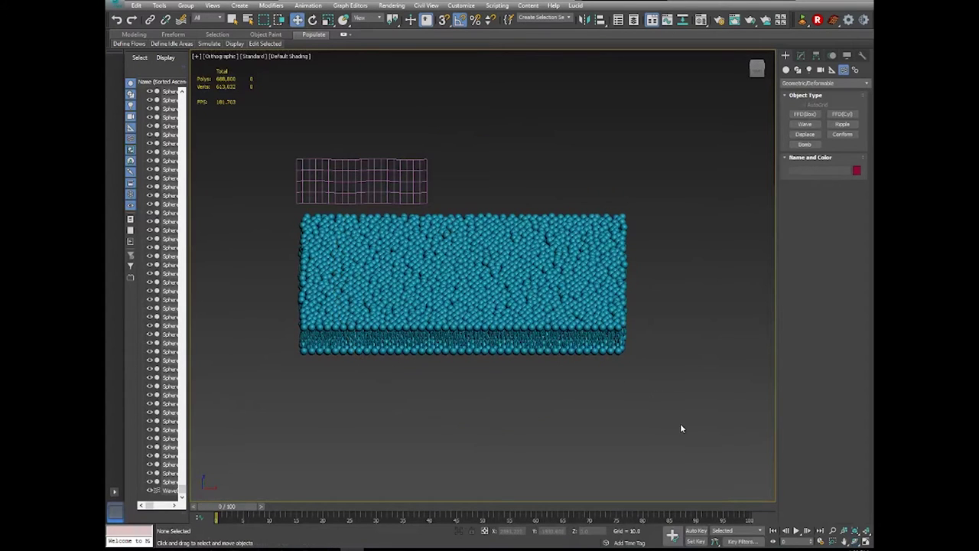
drag(695, 440, 348, 243)
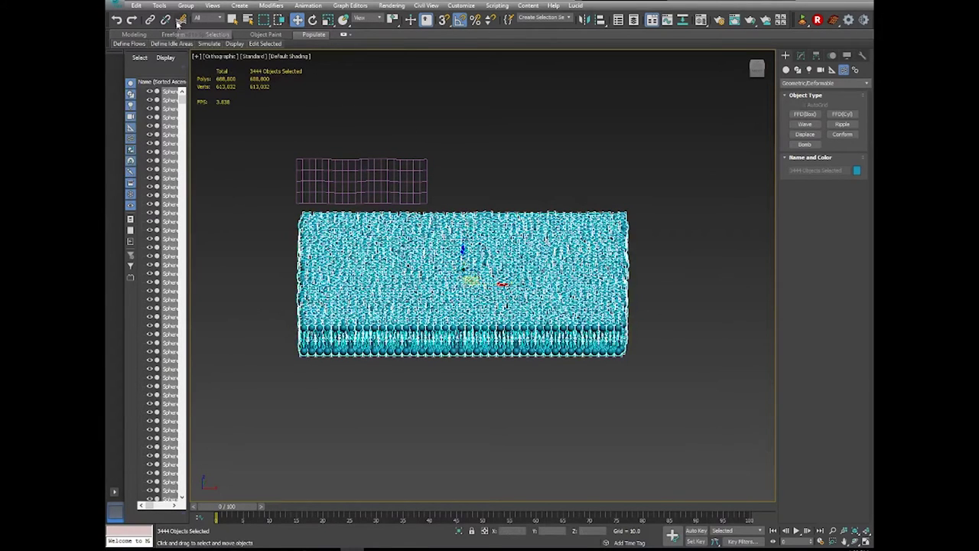
Bind the selected sheet models to the Wave space warp and clear the selection.
click(181, 19)
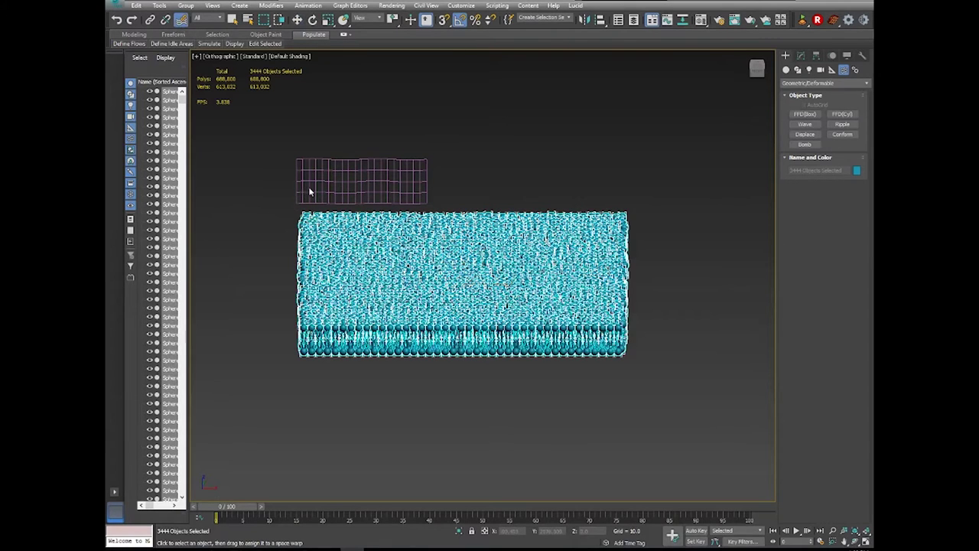
drag(306, 219, 326, 192)
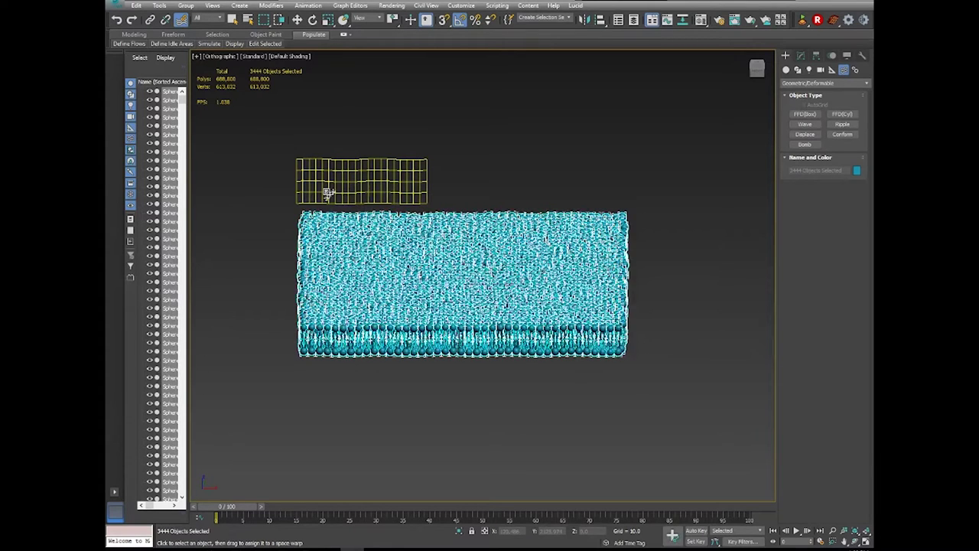
click(297, 20)
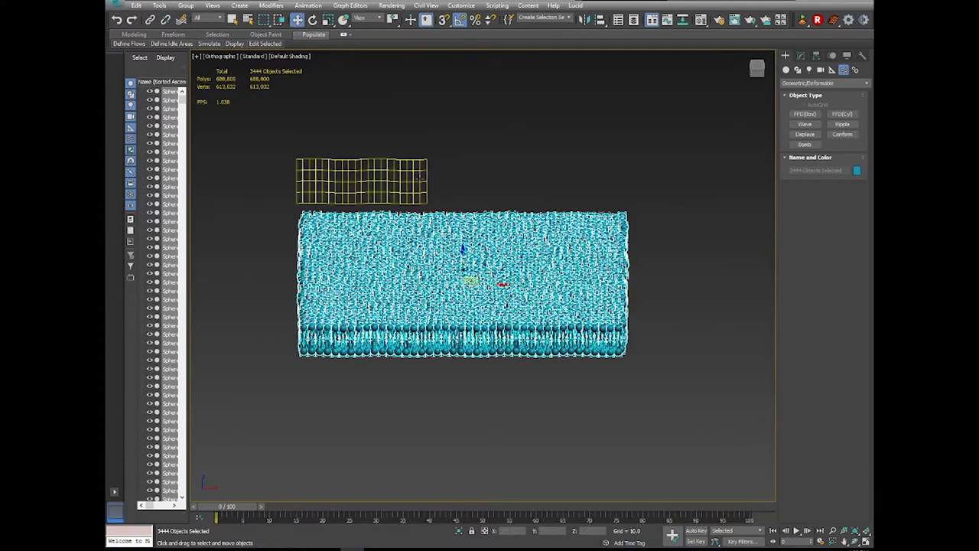
scroll(431, 184, up, 2)
click(534, 199)
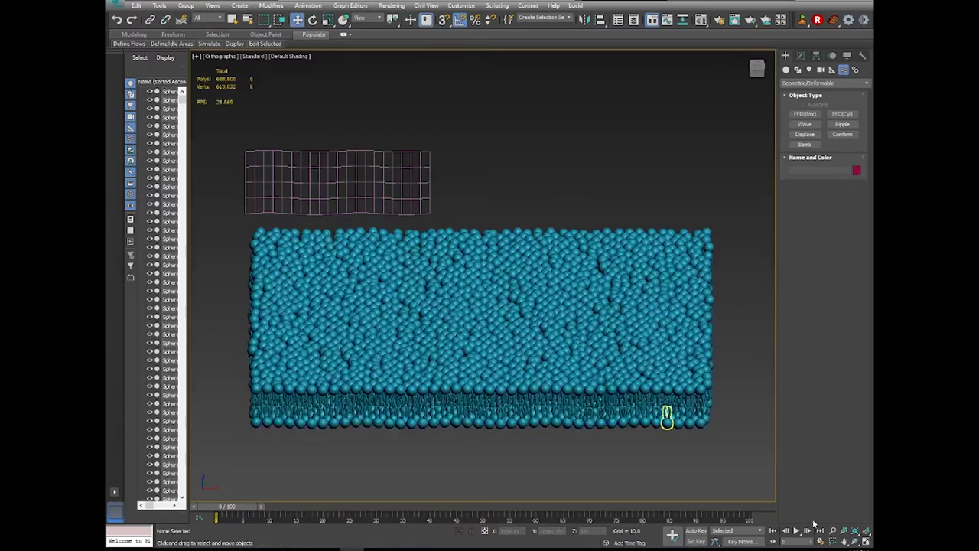
View the bound sheet and the Wave space warp from a low angle in perspective.
click(855, 541)
drag(494, 322, 490, 256)
key(p)
click(297, 19)
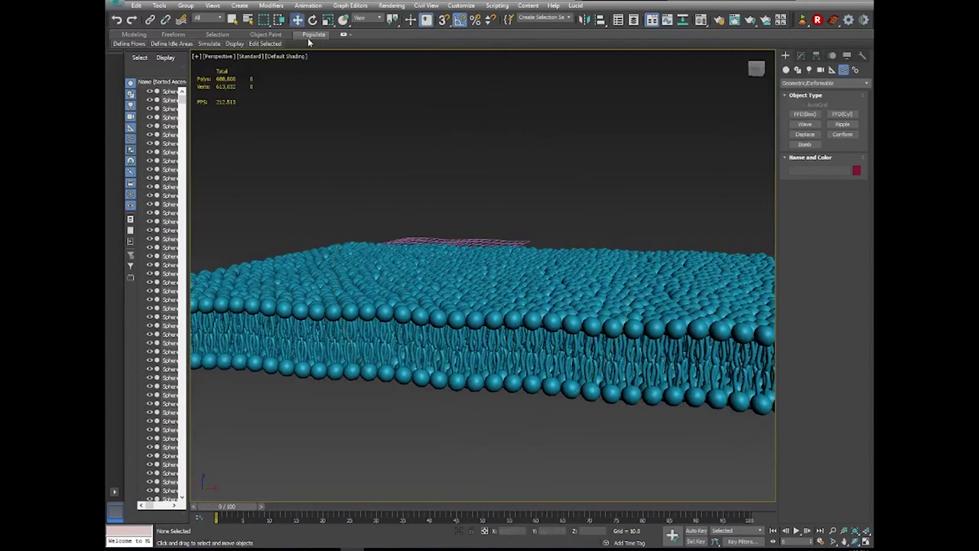
Select the Wave space warp behind the sheet and set its Amplitude 1 to 4.5.
click(494, 245)
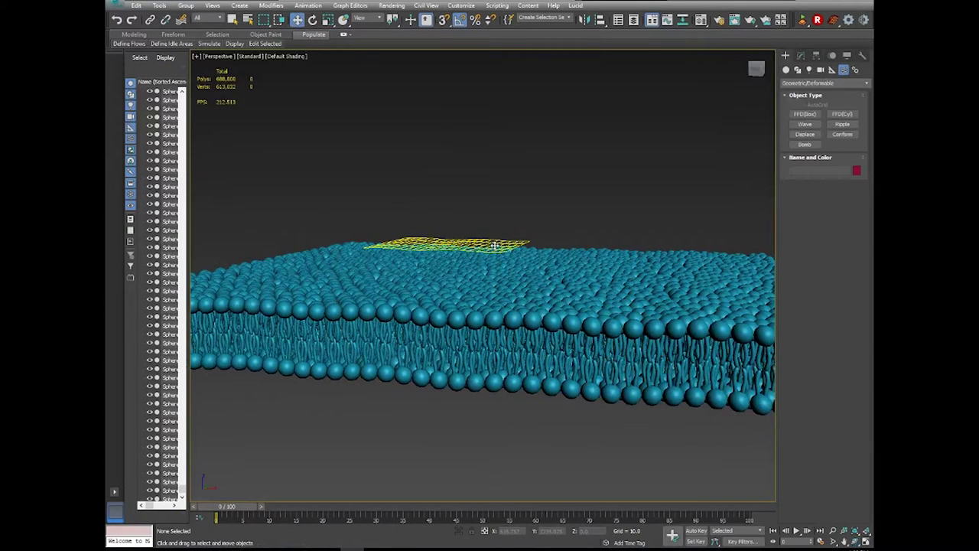
click(515, 218)
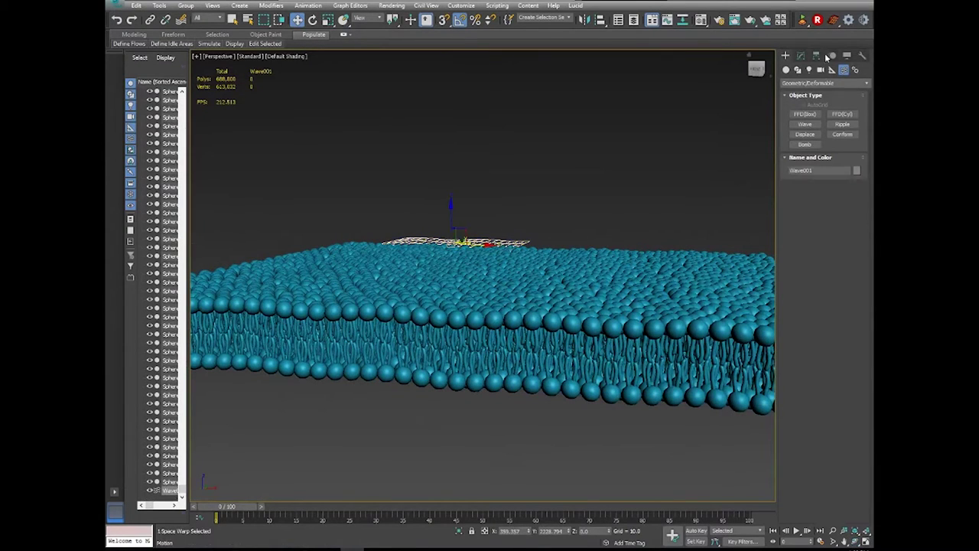
click(799, 57)
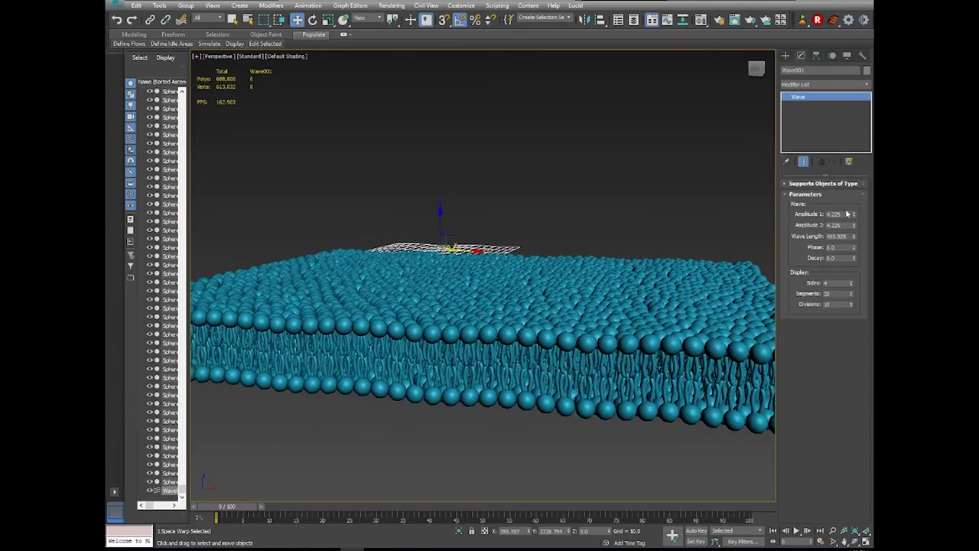
double_click(841, 215)
key(Return)
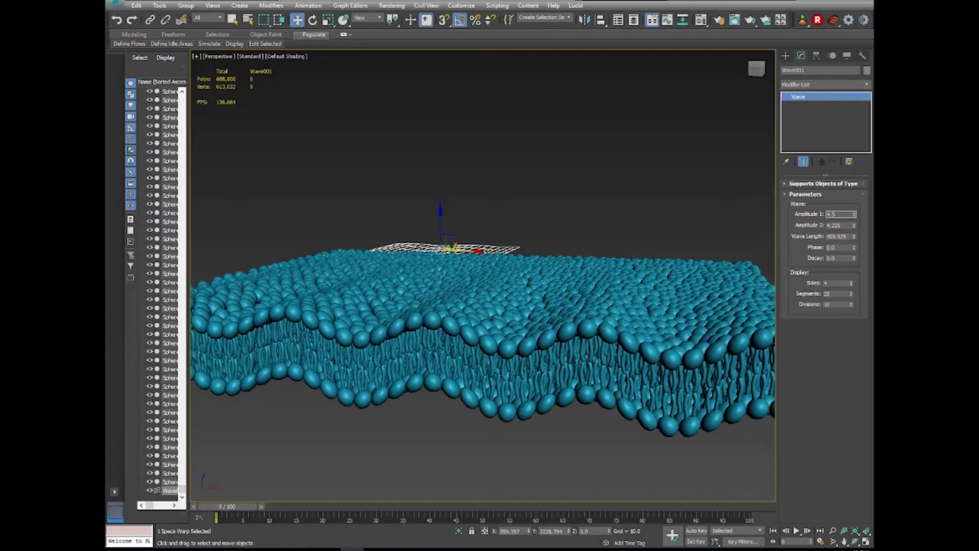
key(ctrl+z)
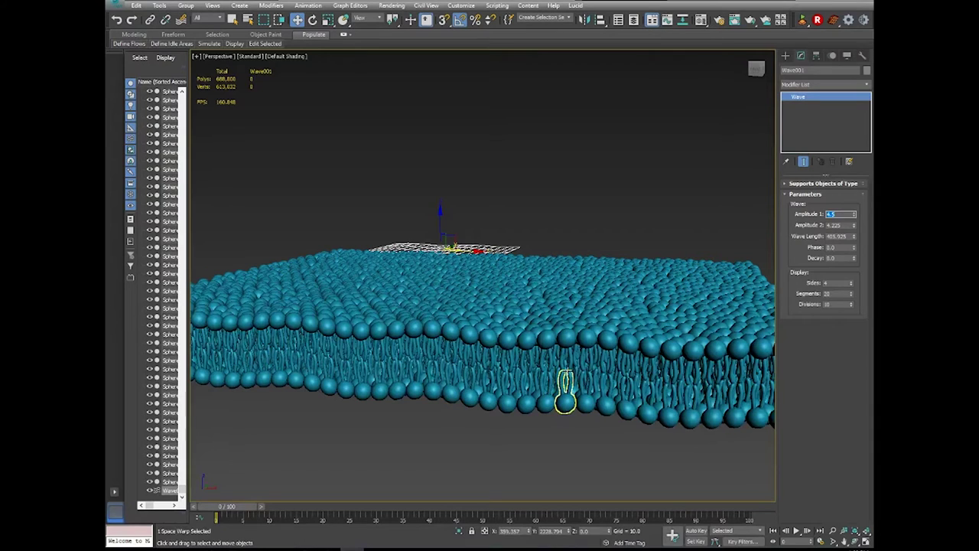
alt+middle_drag(566, 375, 572, 350)
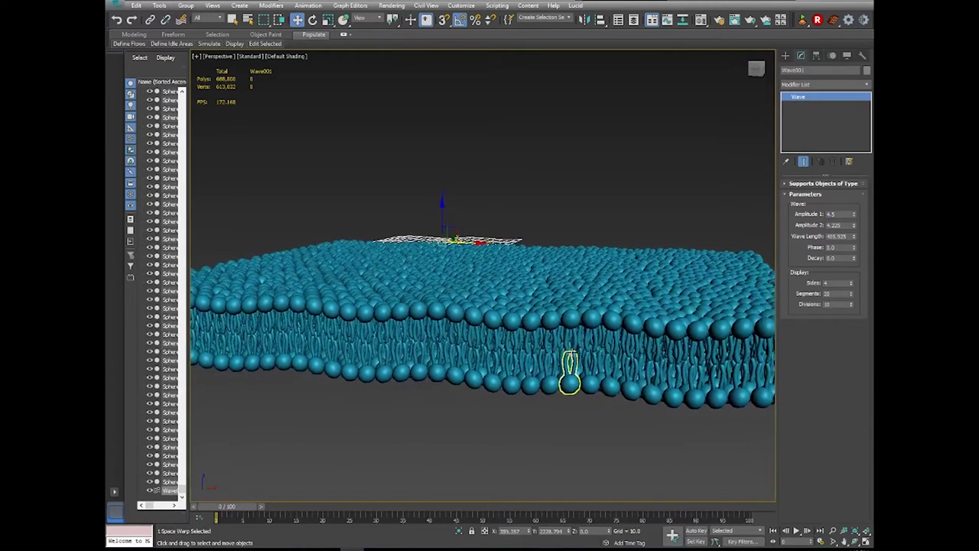
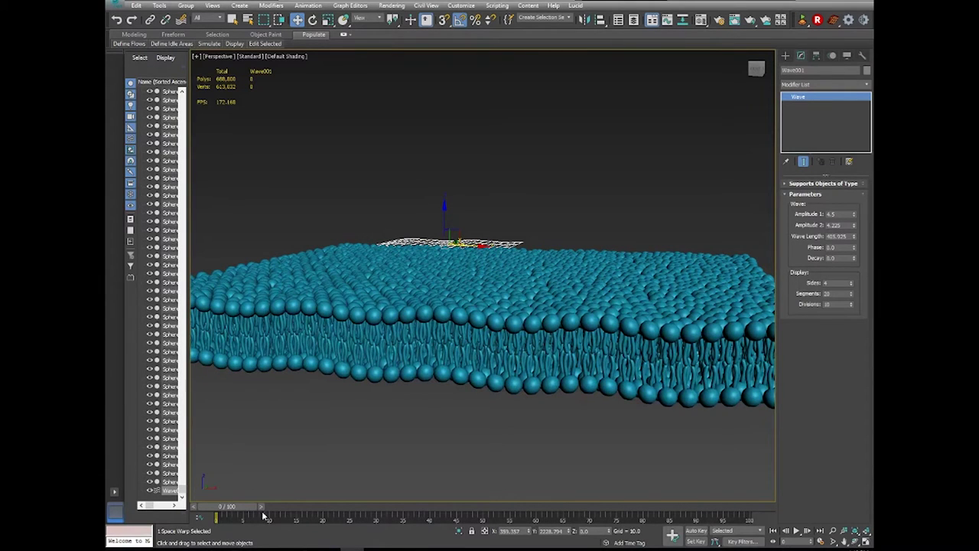
Set the animation's end time to frame 300 in the time configuration.
click(821, 541)
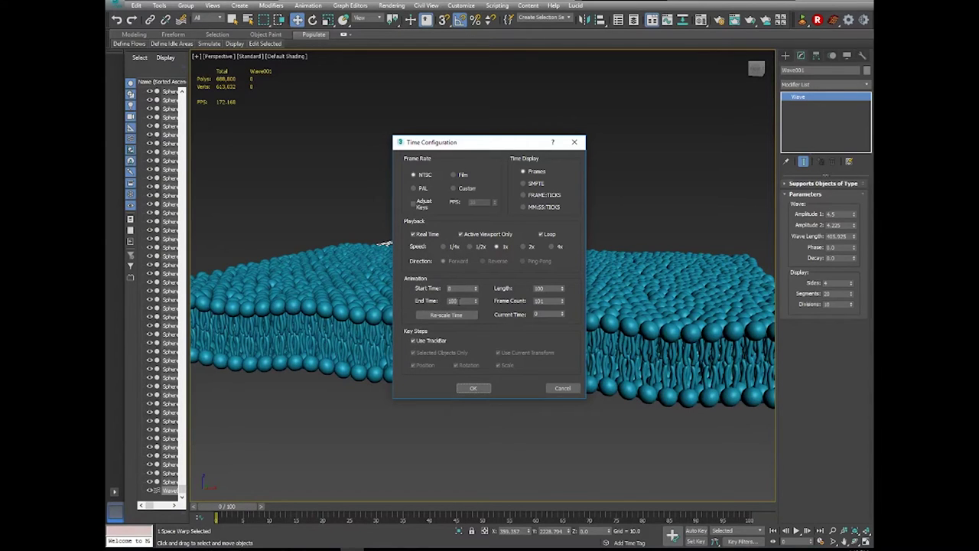
double_click(461, 301)
key(Return)
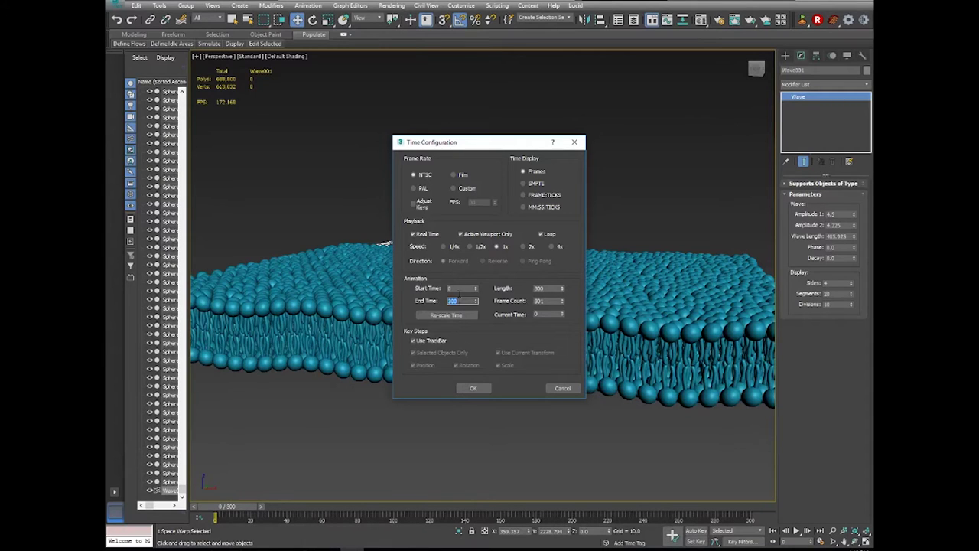
click(477, 388)
Turn on Auto Key at frame 300 and set the Wave space warp's Phase to 5.
click(754, 511)
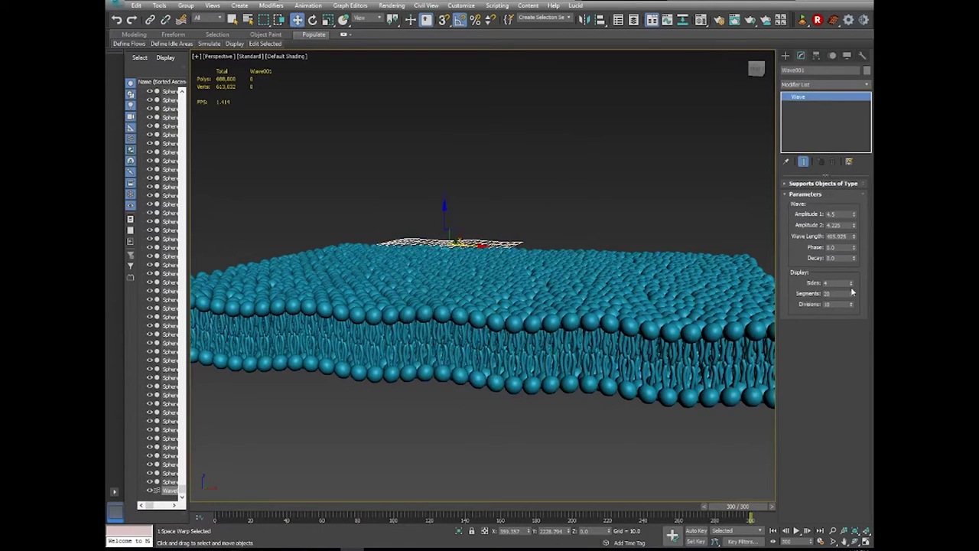
click(696, 531)
double_click(842, 247)
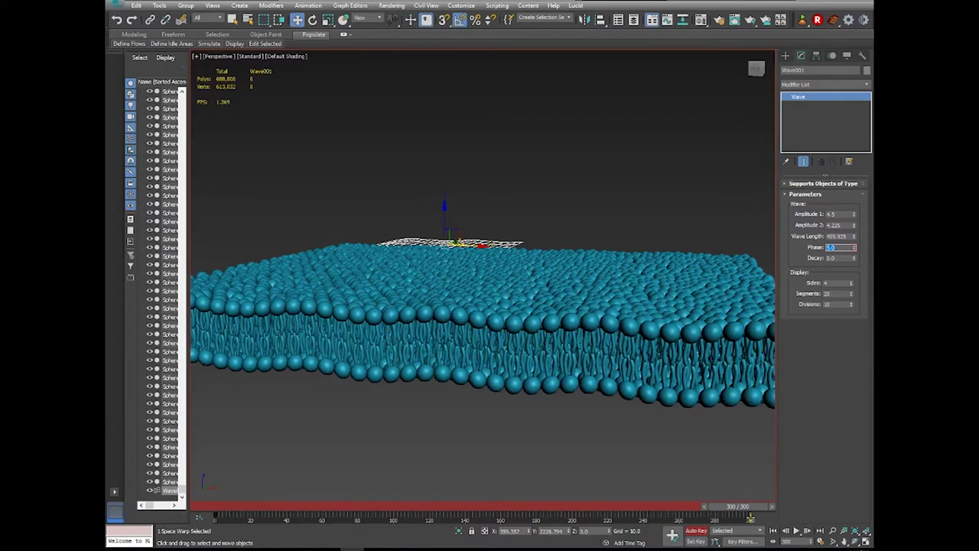
Change the In and Out tangents of the Wave's Phase key at frame 300 to linear.
right_click(751, 519)
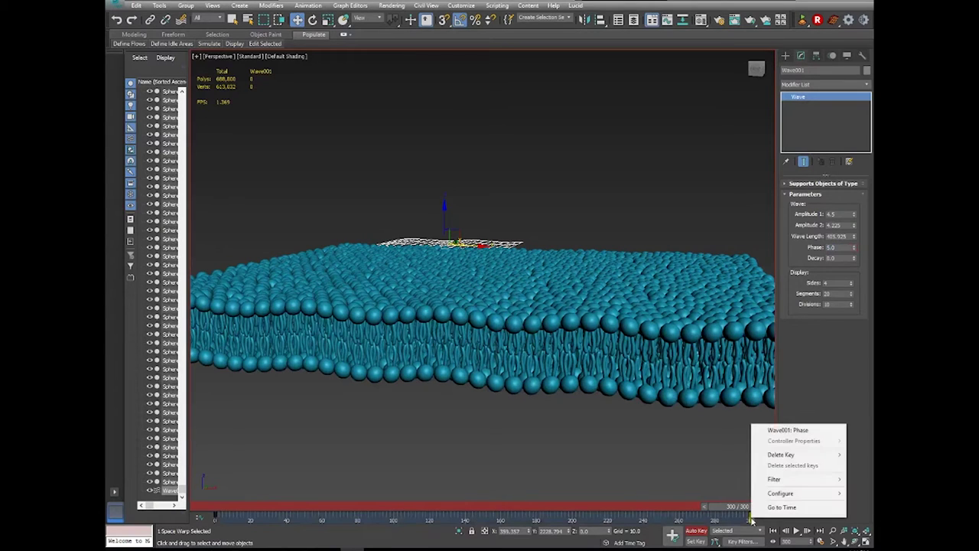
click(767, 433)
drag(754, 507, 754, 419)
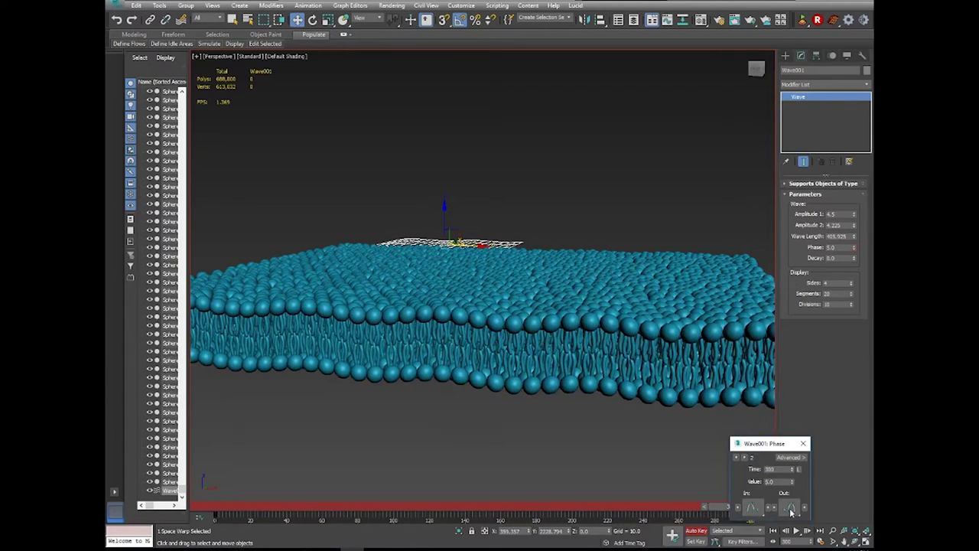
drag(787, 513, 786, 413)
click(803, 444)
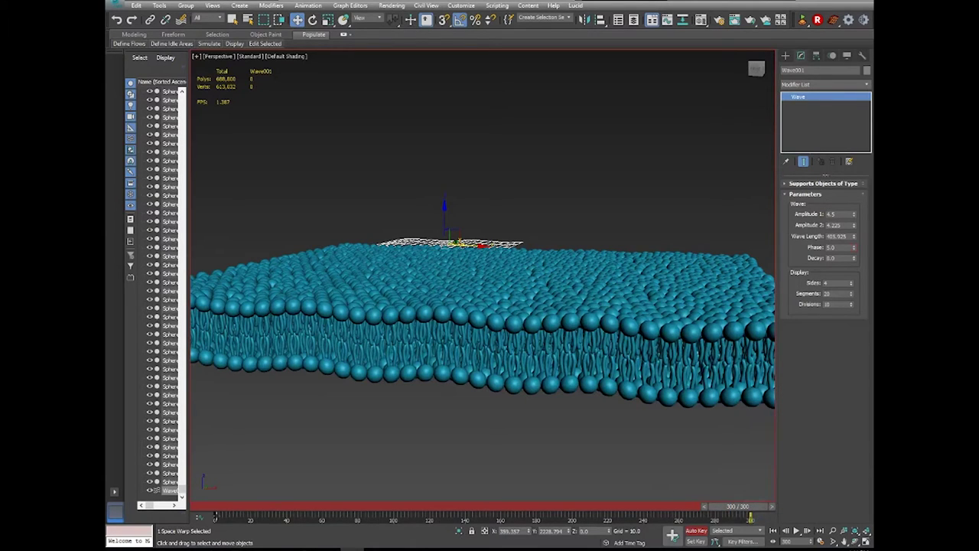
Change the In and Out tangents of the Wave's Phase key at frame 0 to linear.
right_click(217, 519)
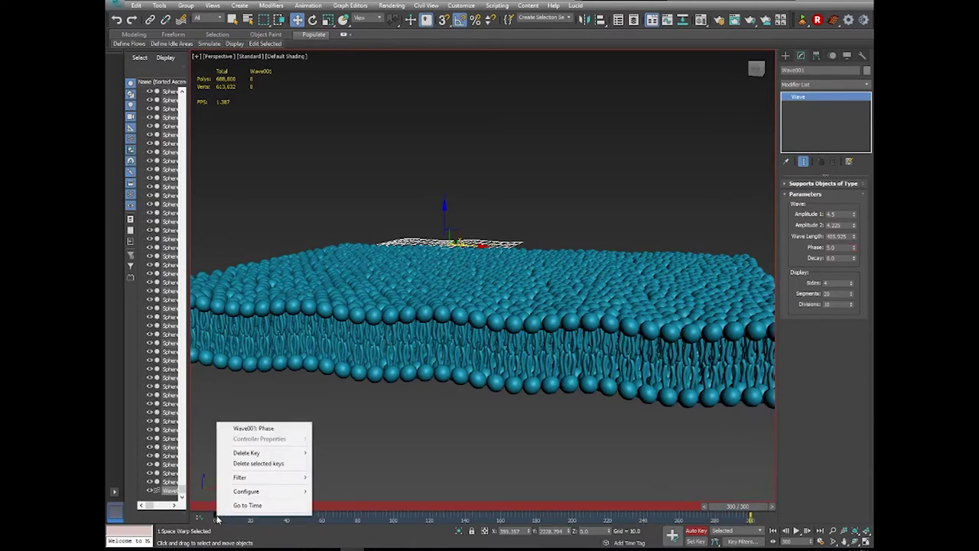
click(249, 429)
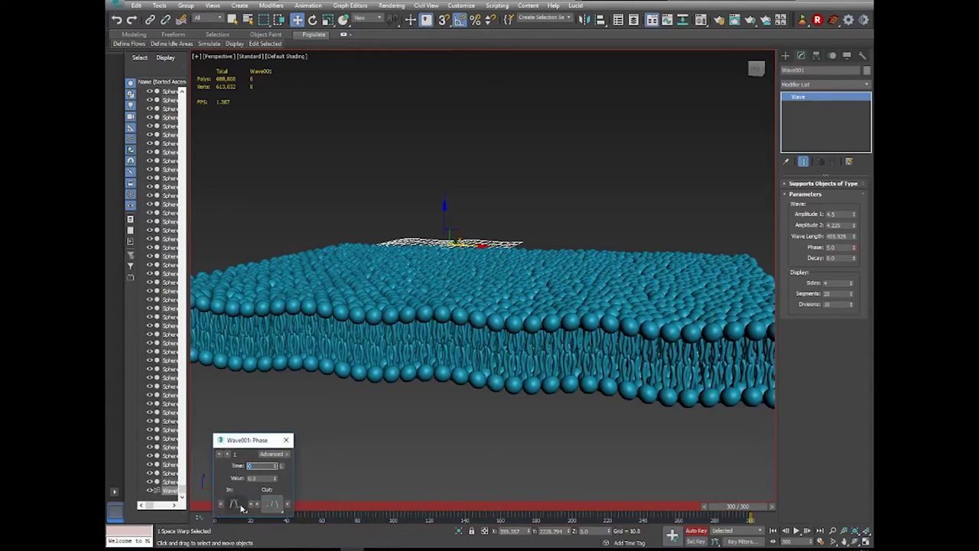
drag(236, 503, 239, 413)
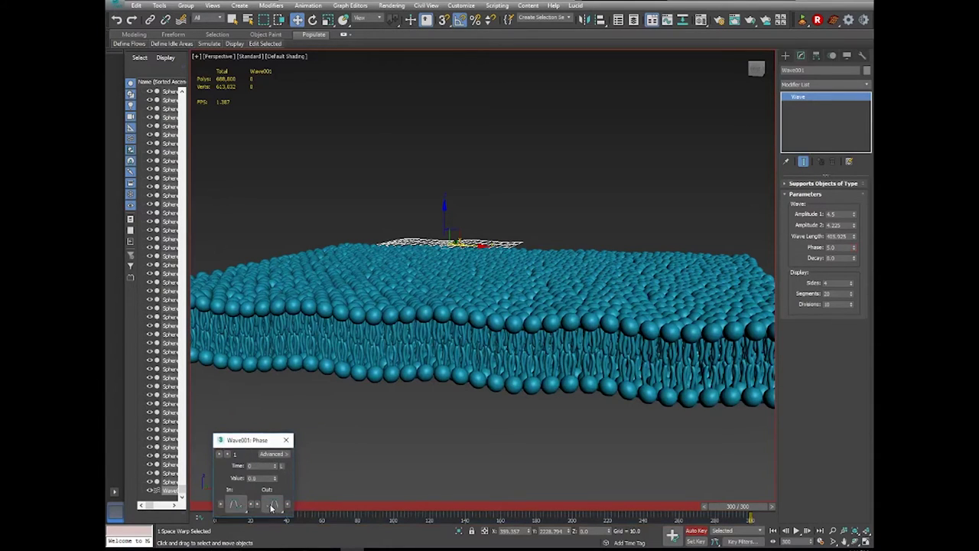
drag(272, 503, 282, 406)
click(286, 441)
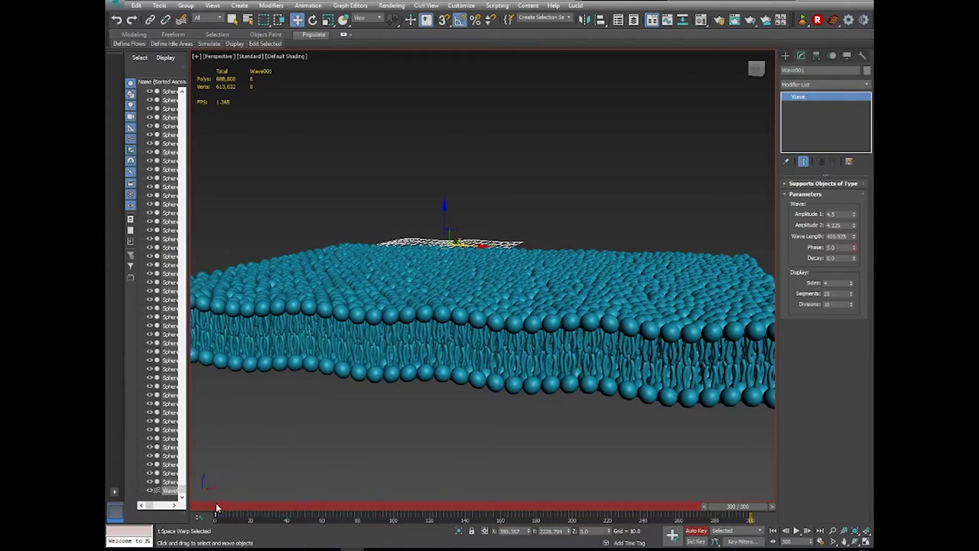
Play the sheet's wave animation from frame 0, stop it and return to the first frame.
click(217, 507)
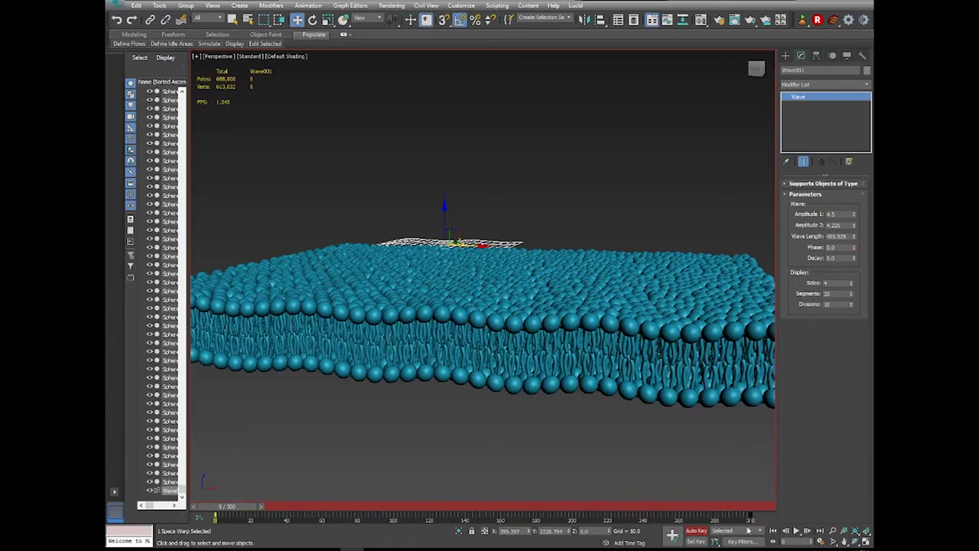
click(797, 531)
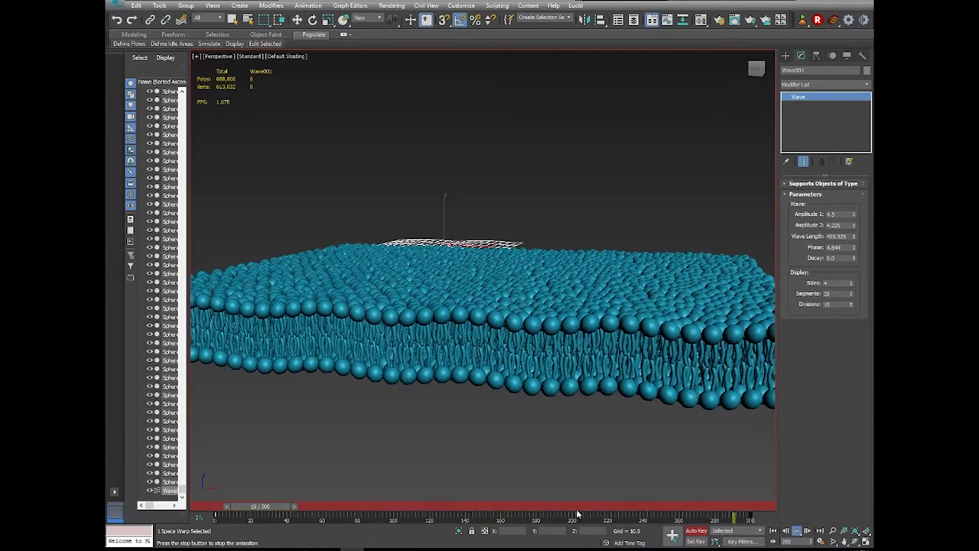
click(218, 507)
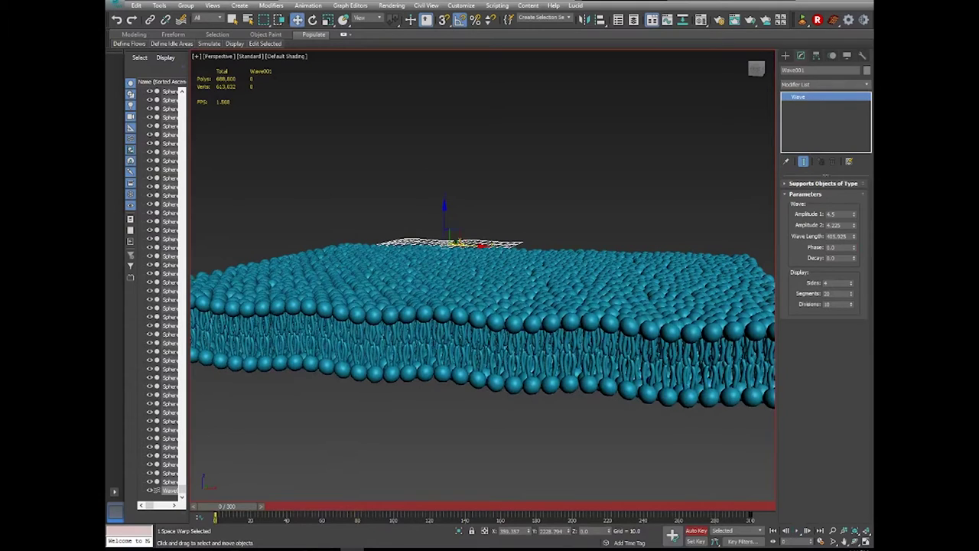
Create an AVI preview animation of the Perspective viewport over the active time segment.
click(159, 6)
mouse_move(229, 273)
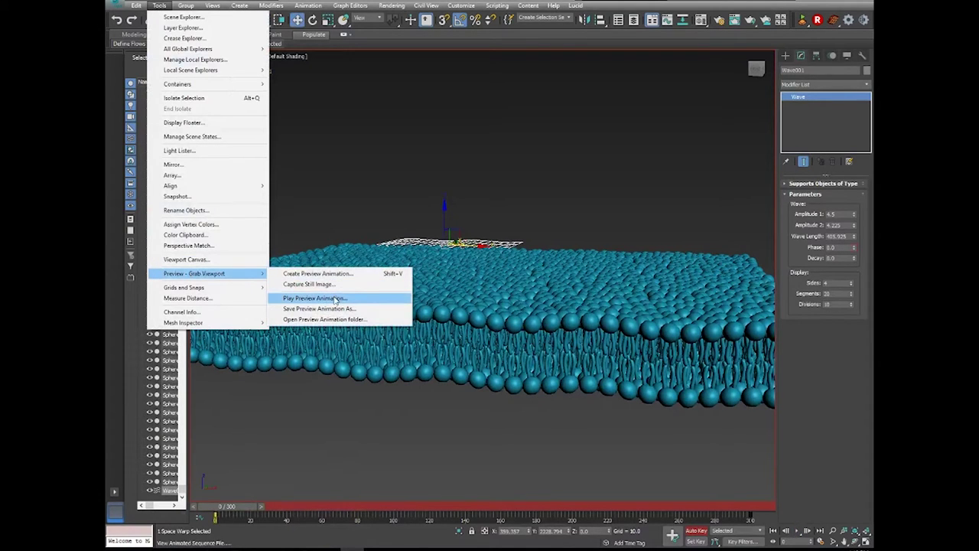
click(331, 273)
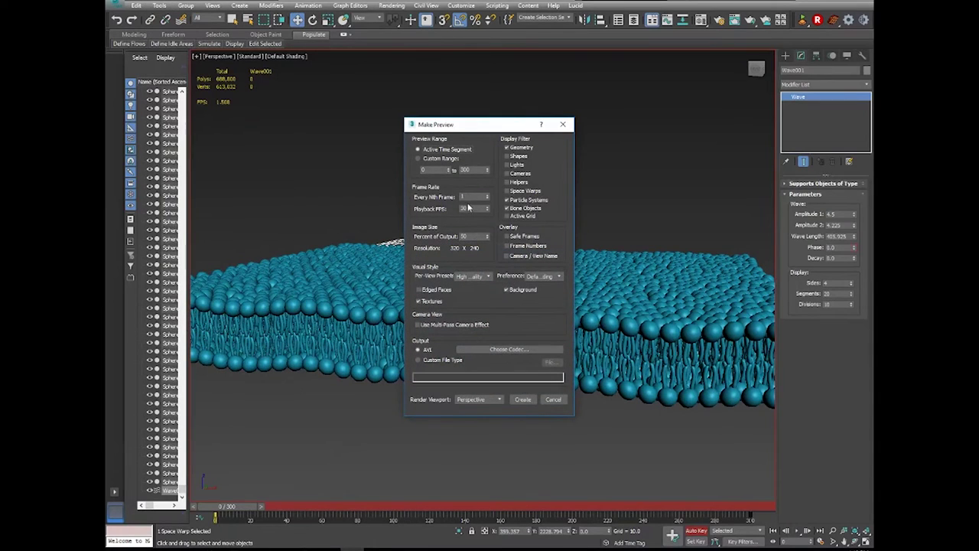
click(522, 398)
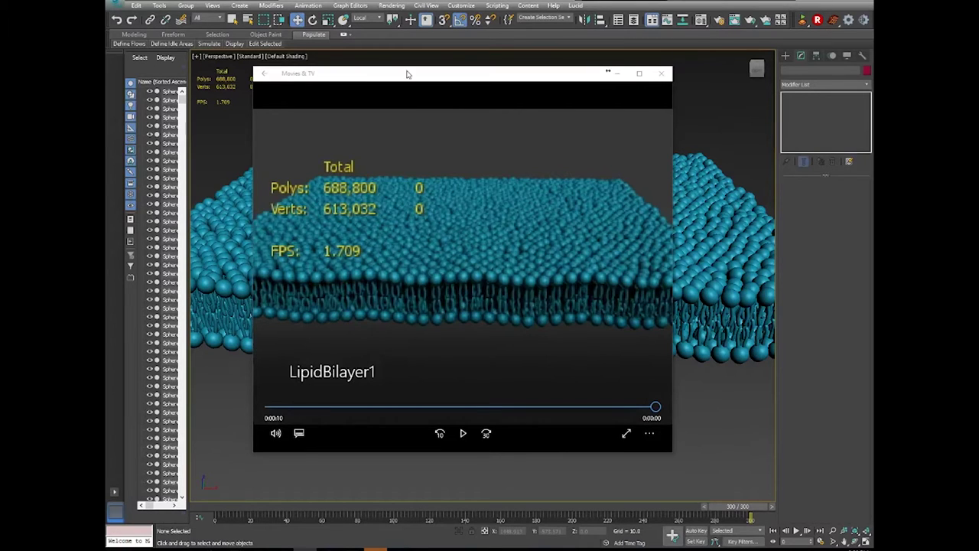
Play the LipidBilayer1 preview in the Movies & TV player and close the player.
drag(407, 72, 433, 94)
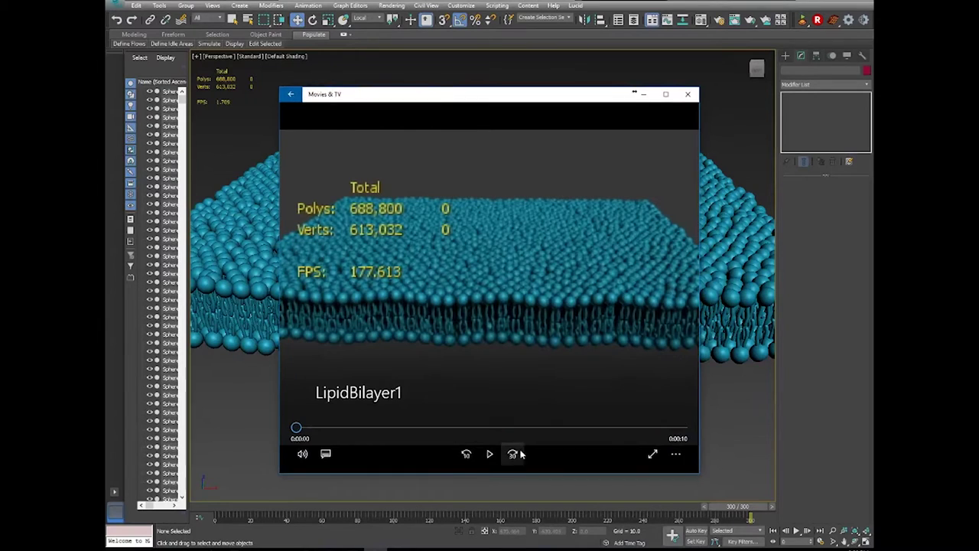
click(491, 454)
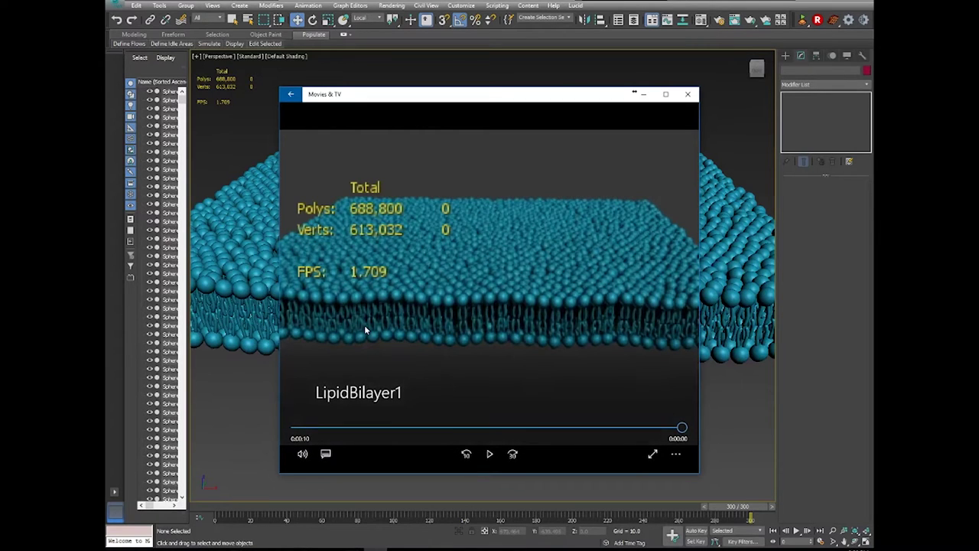
click(490, 453)
click(692, 95)
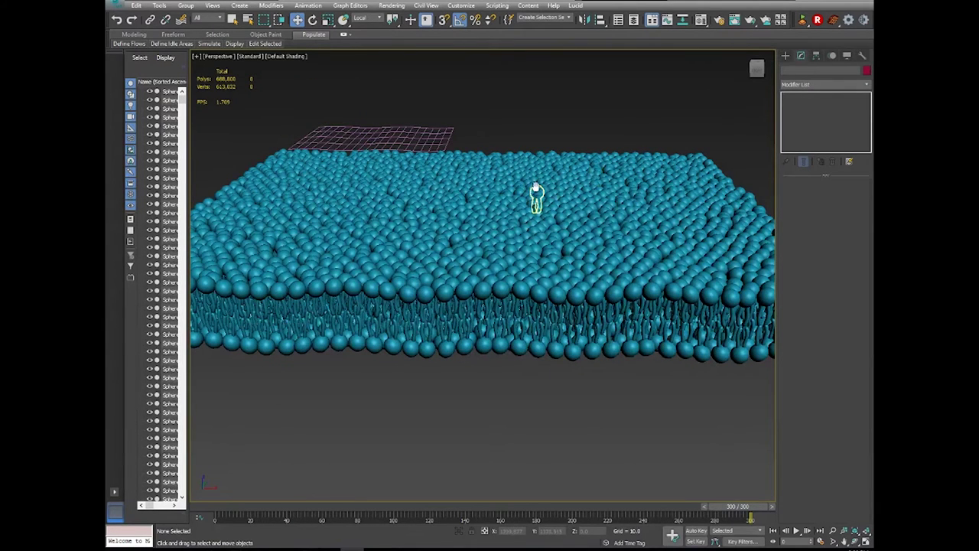
Select all sheet models in the top view, leaving out the Wave space warp, and open the Random Transform script.
key(t)
scroll(539, 195, down, 2)
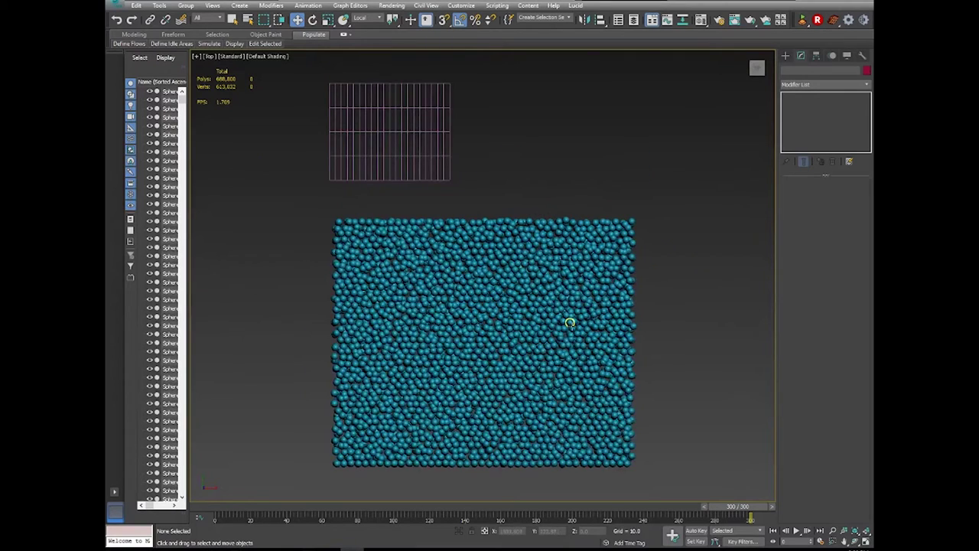
middle_drag(568, 322, 548, 291)
drag(653, 177, 266, 456)
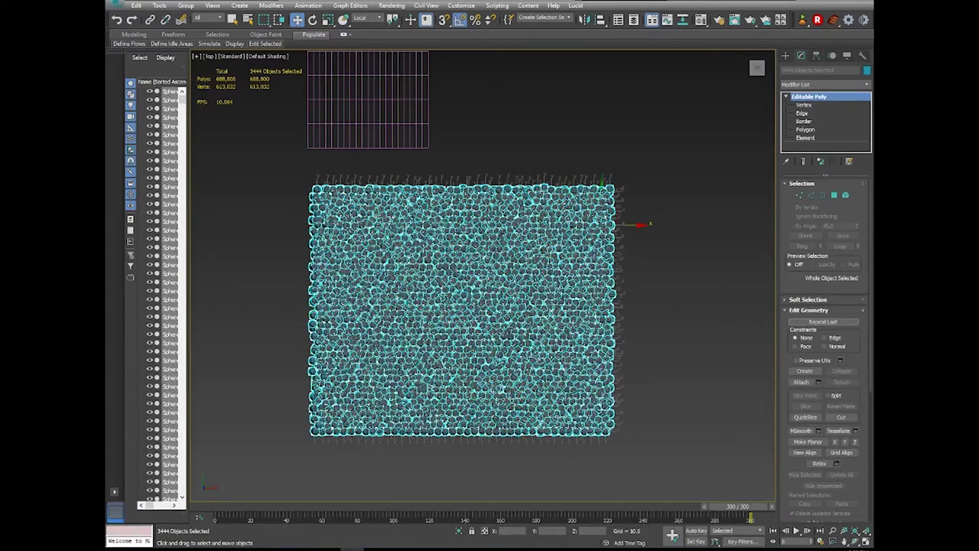
key(alt+r)
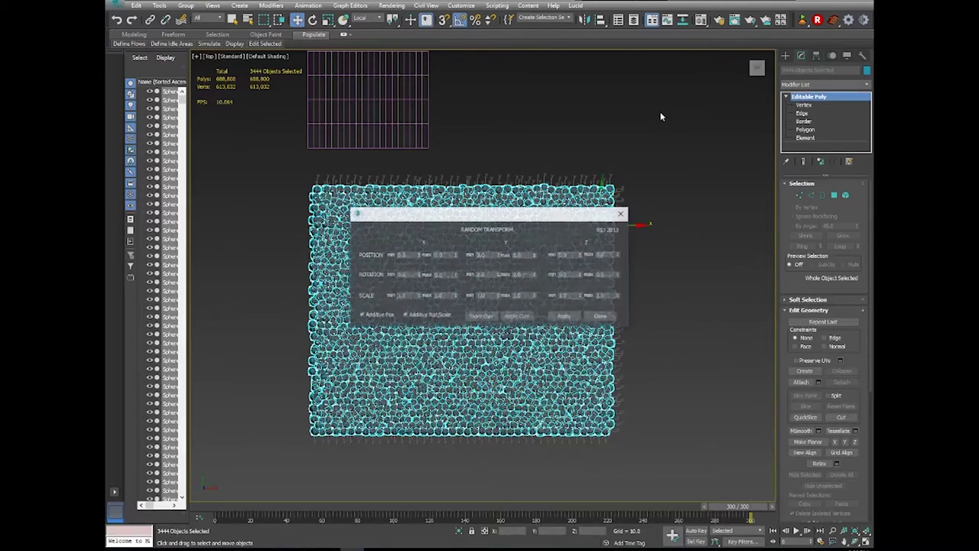
drag(529, 223, 626, 72)
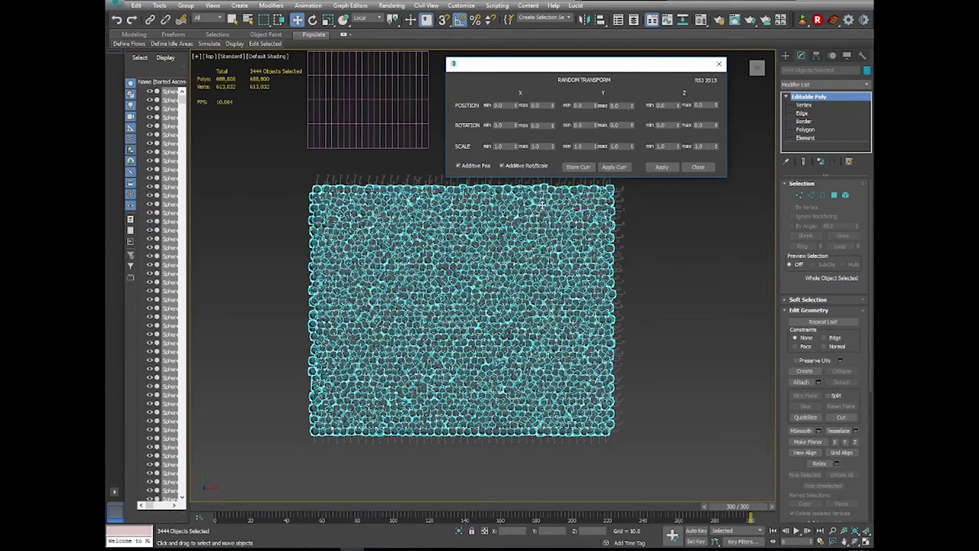
middle_drag(554, 260, 535, 293)
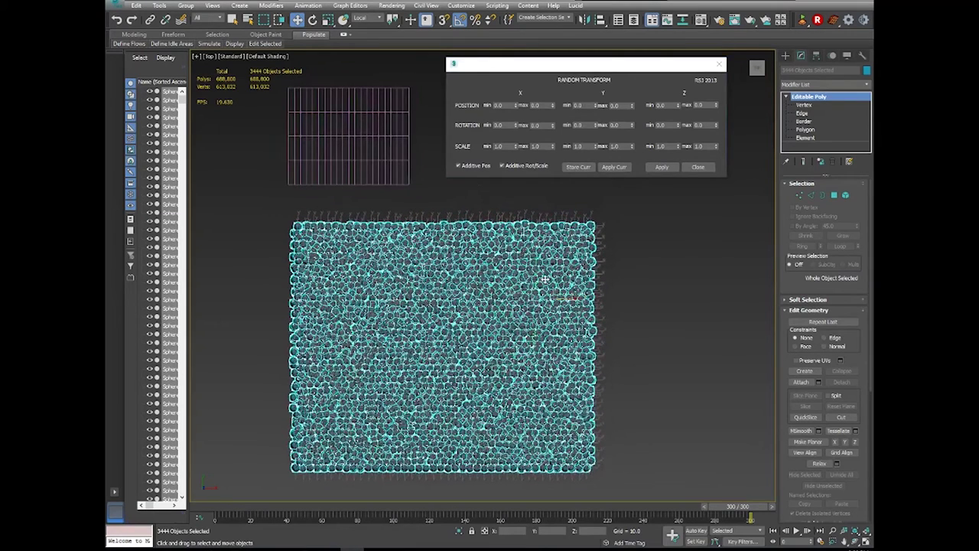
Set the Random Transform position ranges to -3 to 3 in X, -3 to 3 in Y and -1 to 1 in Z.
click(472, 109)
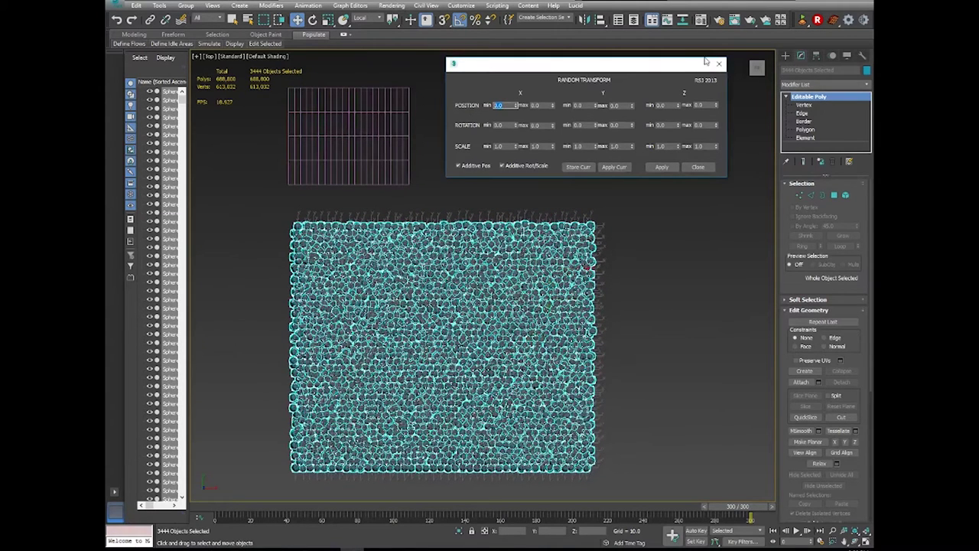
text(-3)
key(Tab)
key(Tab)
text(-3)
key(Tab)
text(3)
key(Tab)
text(-1)
key(Tab)
text(1)
click(660, 105)
click(606, 168)
Return to frame 0 and create a position-only key there for all selected sheet models.
middle_drag(553, 309, 590, 255)
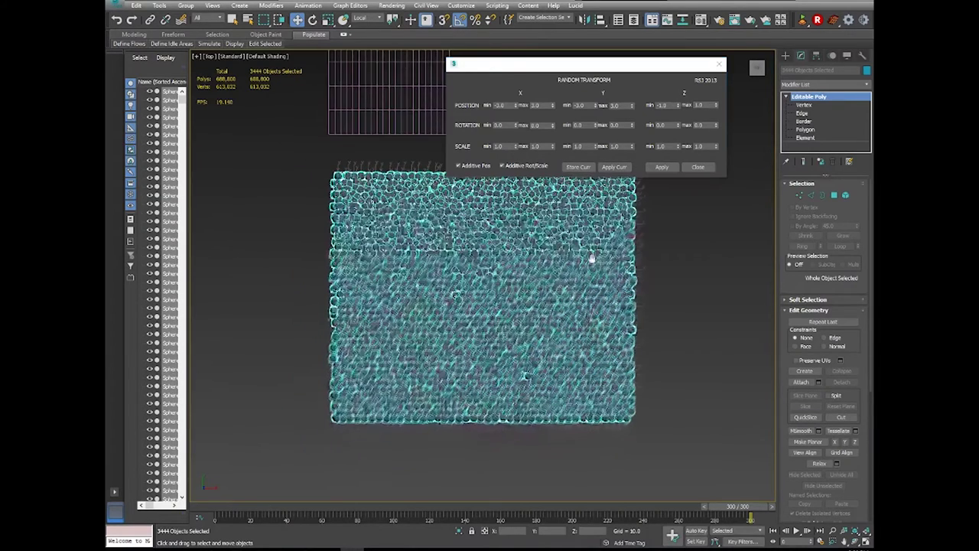
click(796, 542)
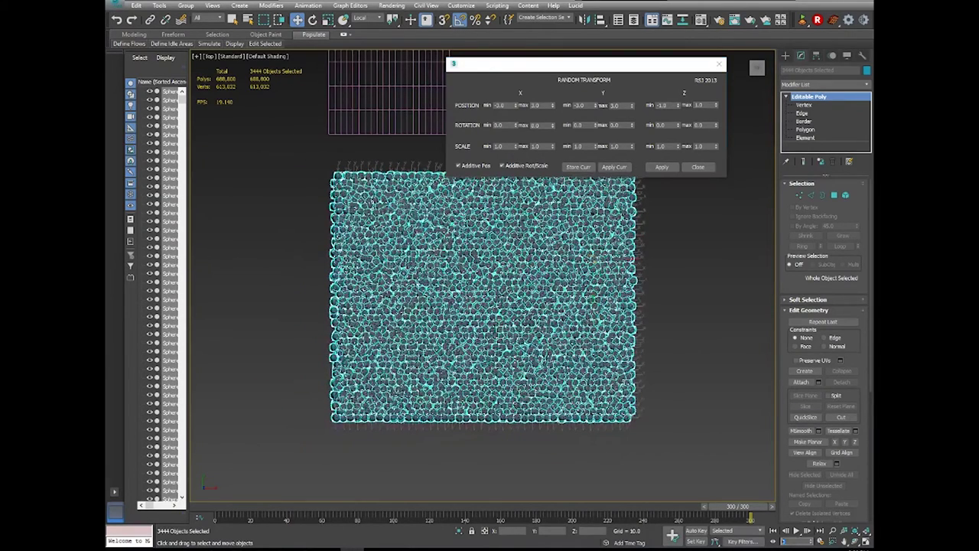
text(0)
key(Return)
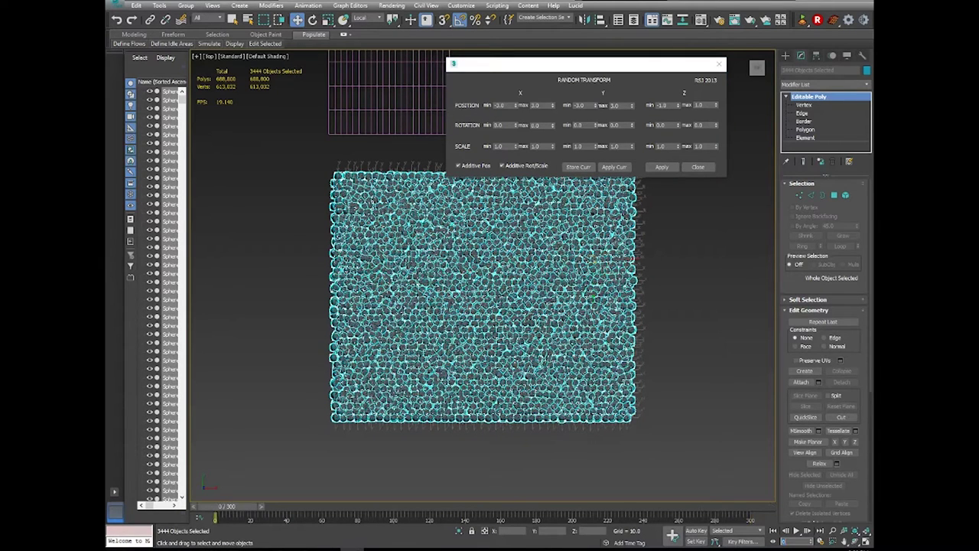
middle_drag(591, 259, 588, 270)
right_click(486, 286)
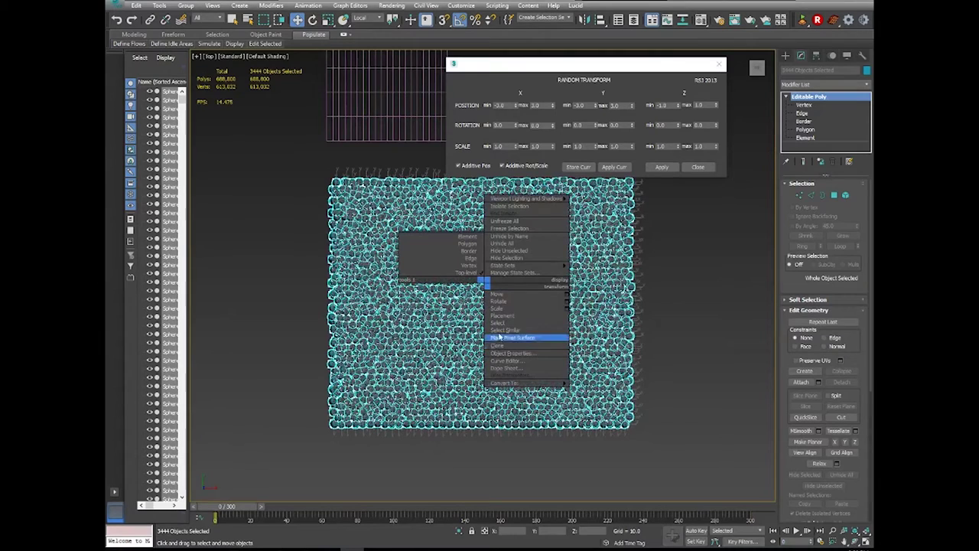
click(225, 511)
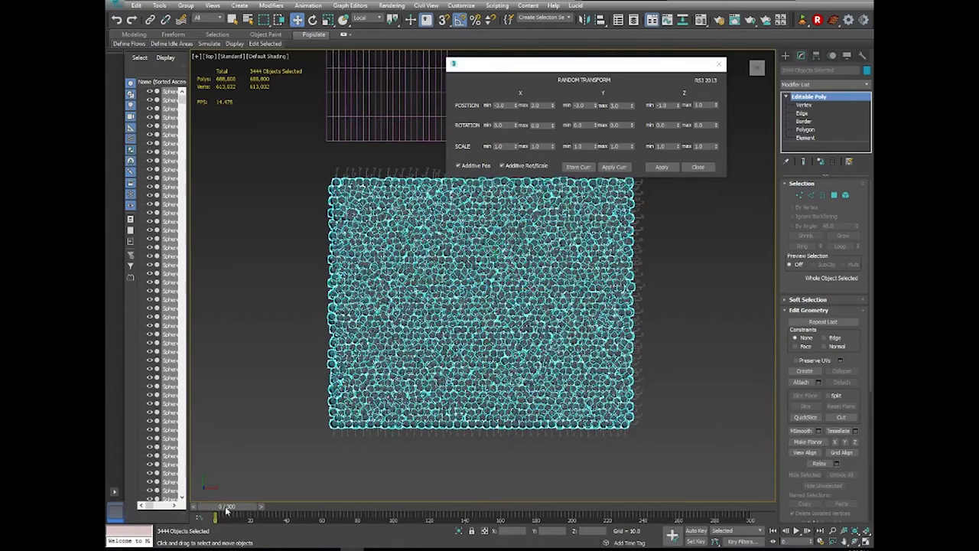
right_click(227, 512)
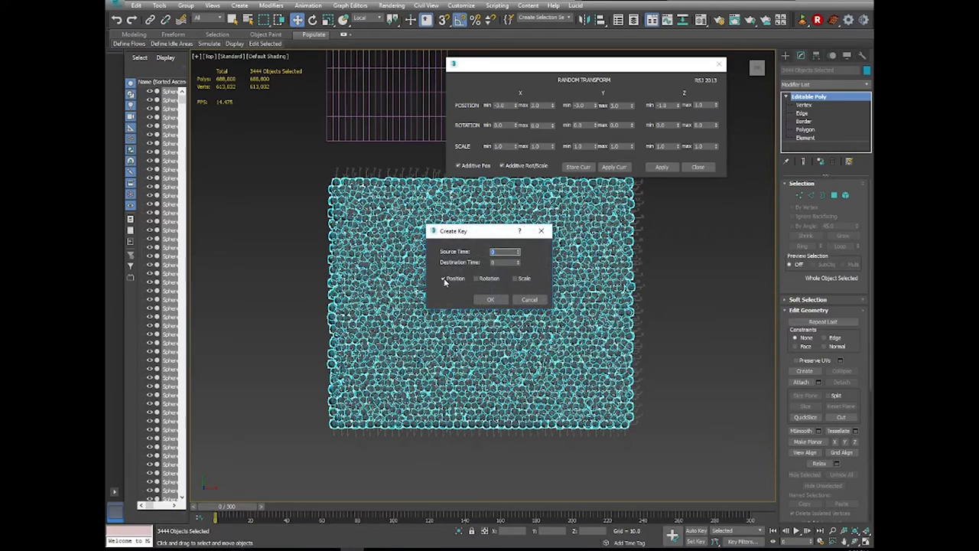
click(479, 301)
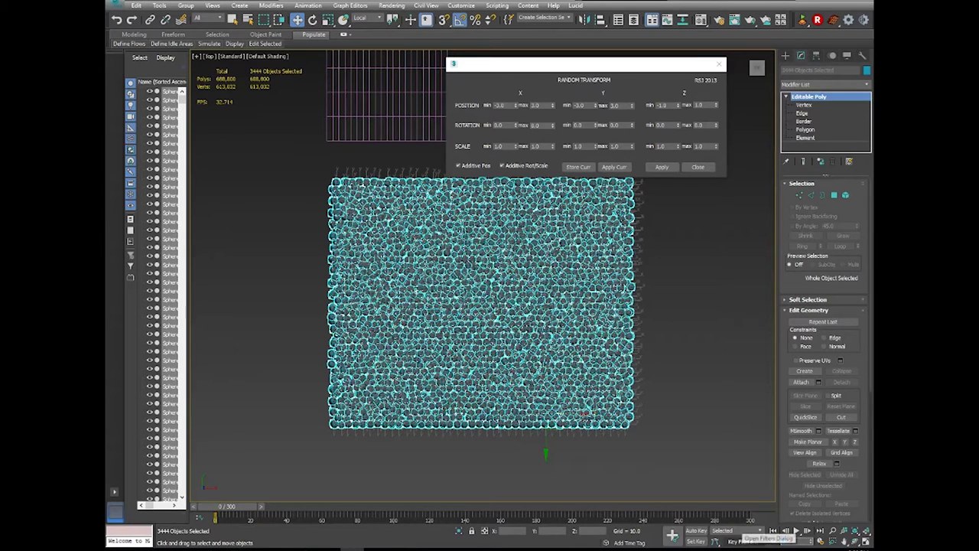
Go to frame 5, turn on Auto Key, and apply the random transform to the selected models.
drag(227, 505, 235, 506)
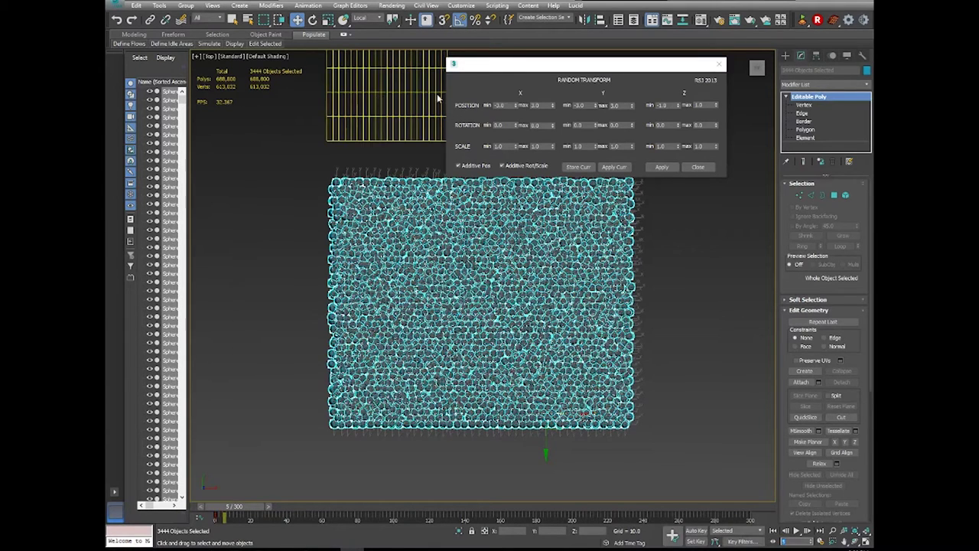
click(696, 531)
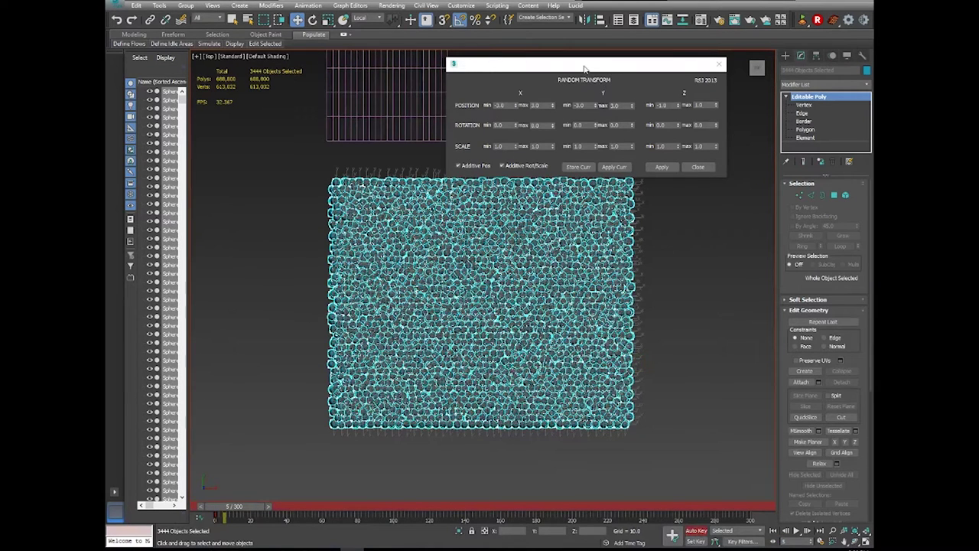
middle_drag(520, 207, 495, 233)
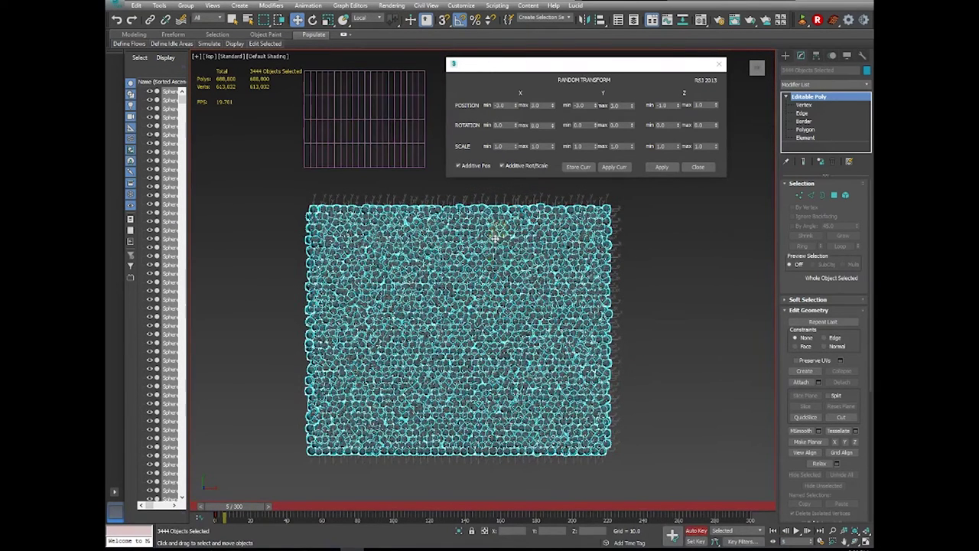
drag(548, 66, 543, 68)
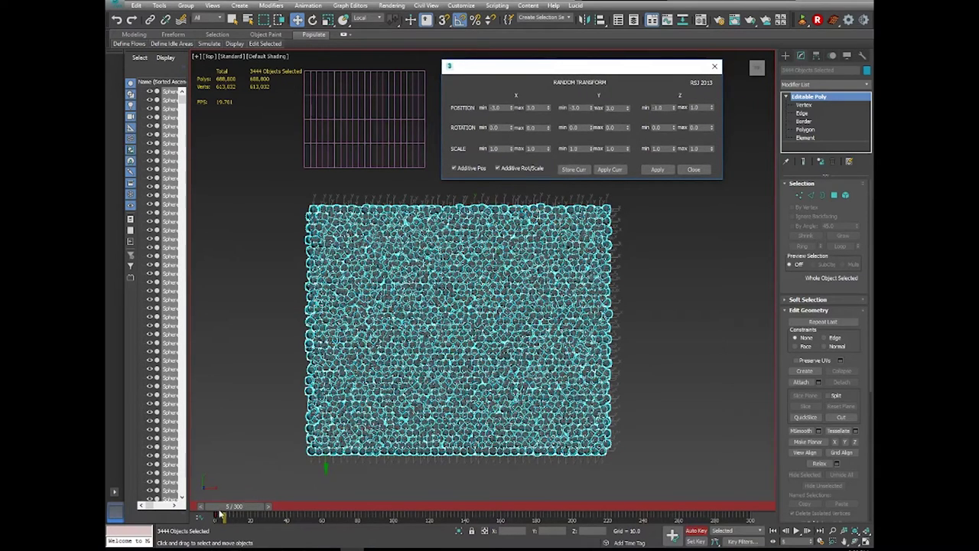
scroll(424, 371, up, 4)
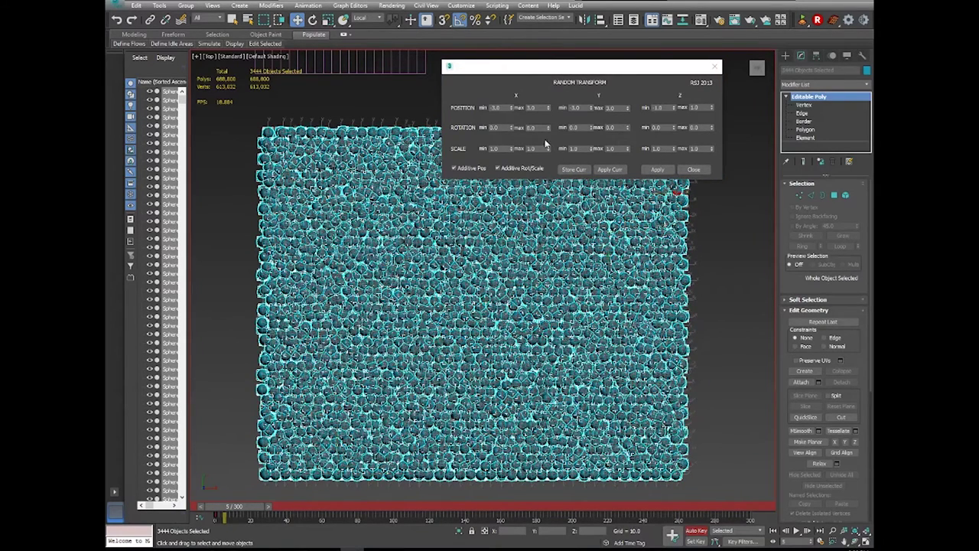
click(657, 170)
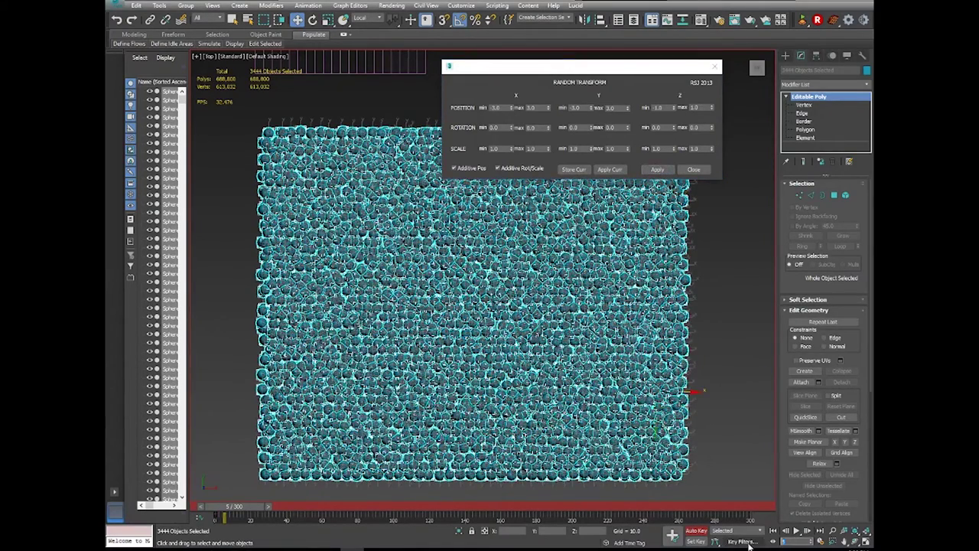
Apply the random transform again at frames 10 and 15, and close the Random Transform script.
text(10)
key(Return)
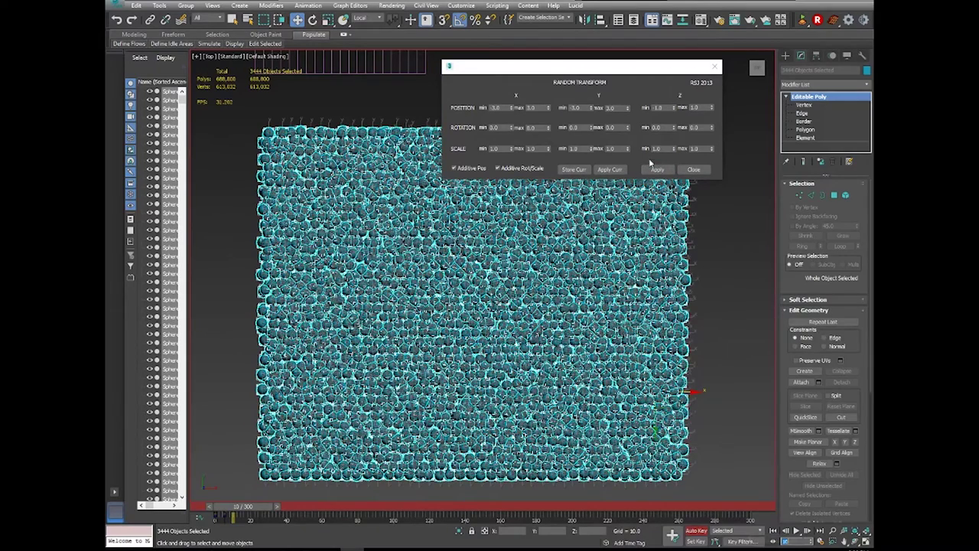
click(655, 170)
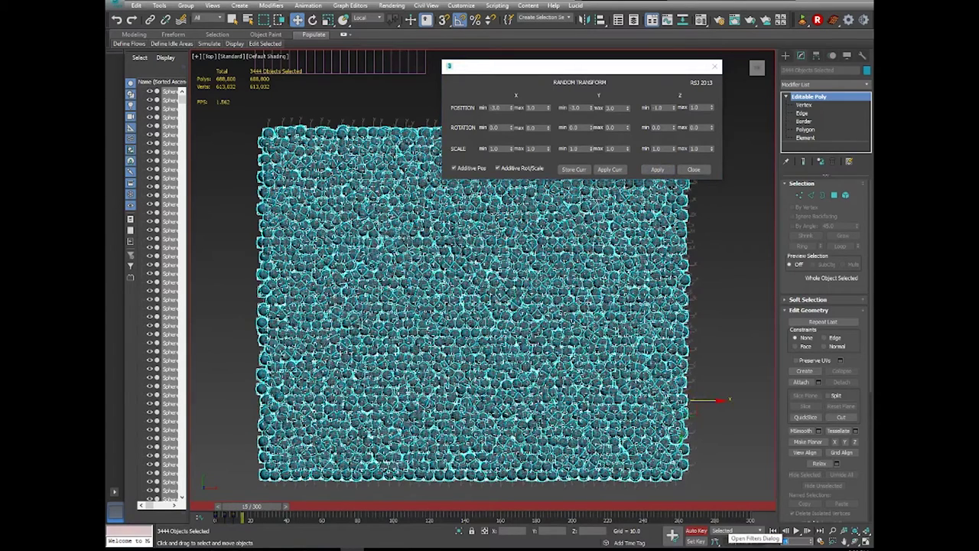
click(657, 170)
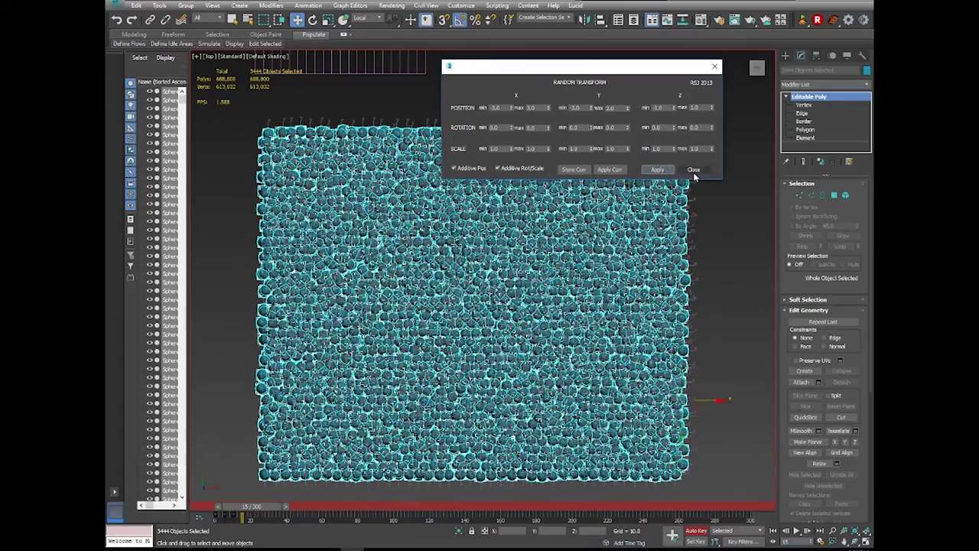
click(694, 170)
Isolate one model near the middle of the sheet and view it from the side.
drag(612, 326, 613, 313)
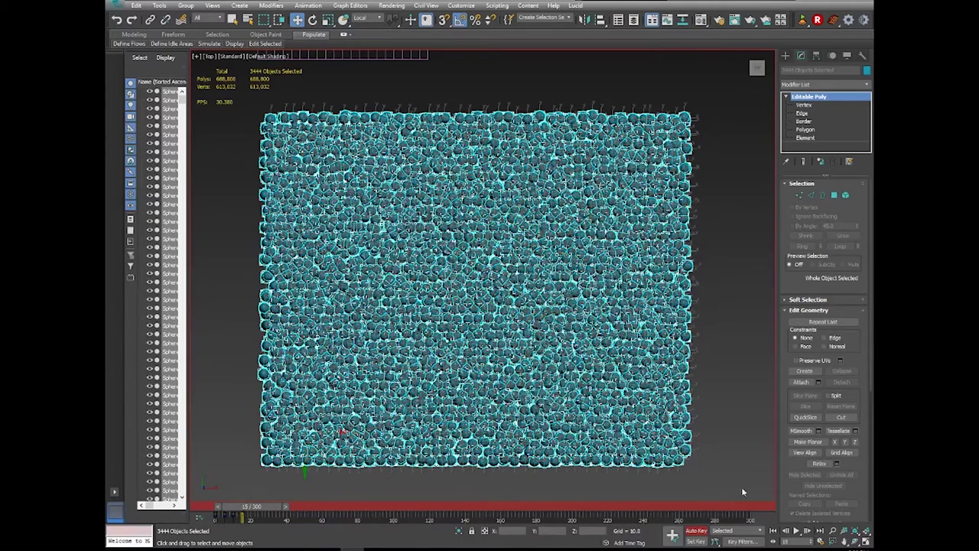
click(472, 327)
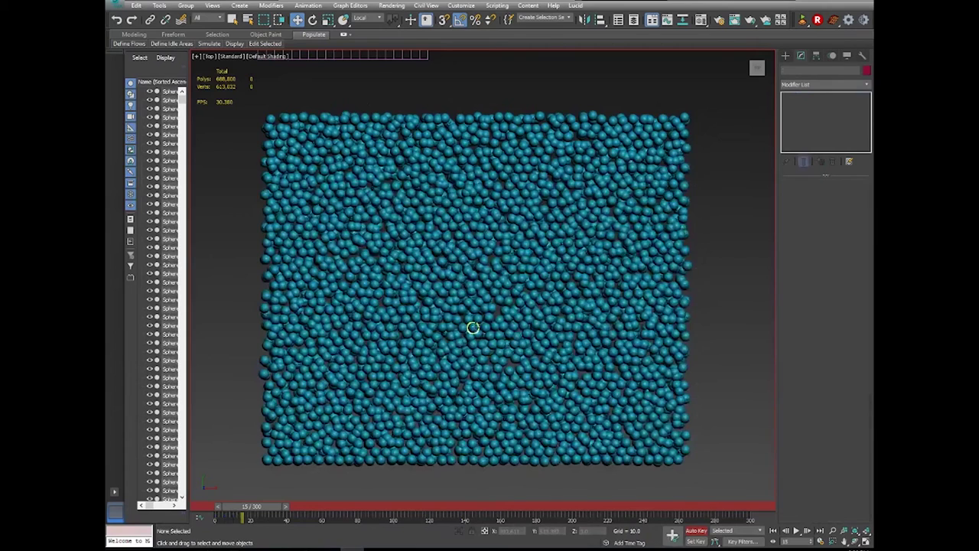
right_click(473, 327)
click(494, 247)
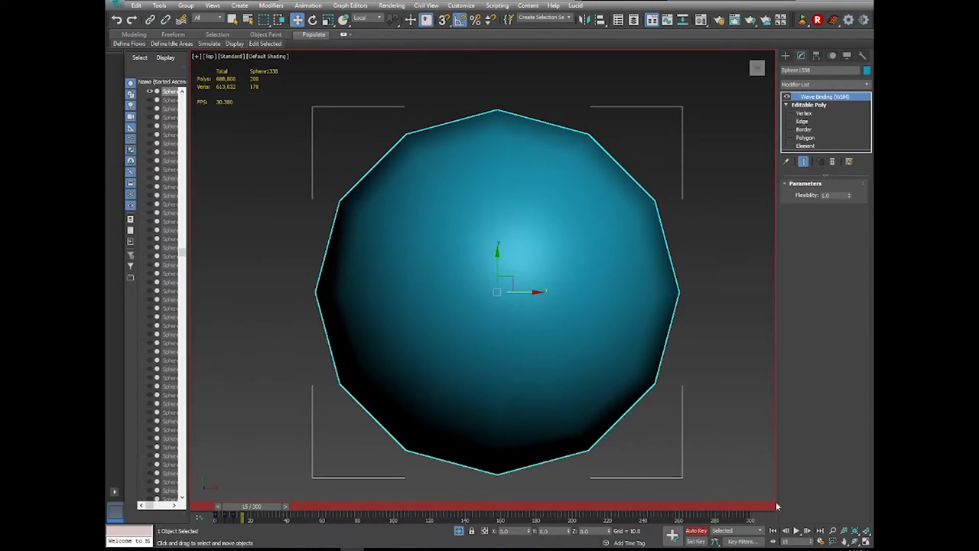
alt+middle_drag(494, 246, 483, 288)
scroll(510, 275, down, 5)
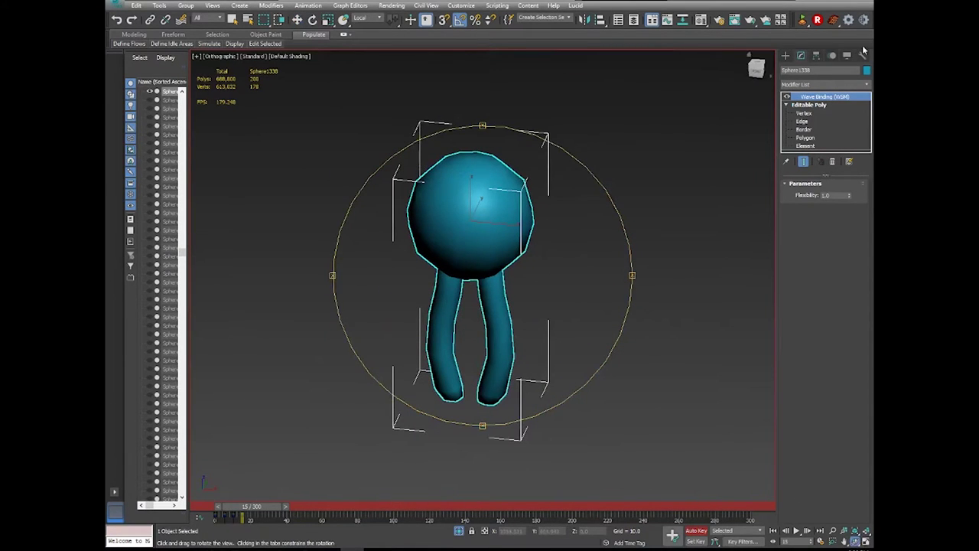
Disable the isolated model's Wave Binding and scrub back to frame 0 to examine its random movement alone.
click(786, 97)
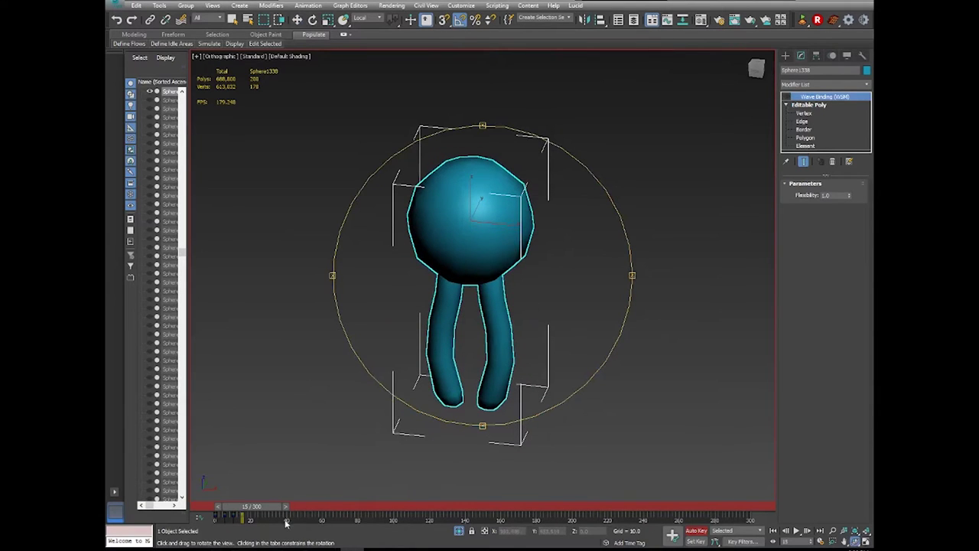
drag(271, 506, 220, 503)
key(ctrl+r)
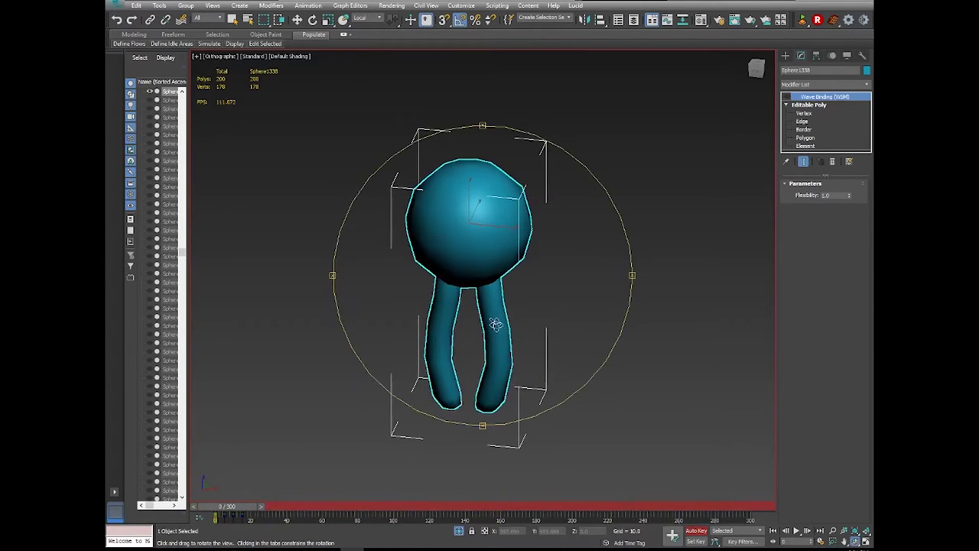
drag(498, 323, 496, 323)
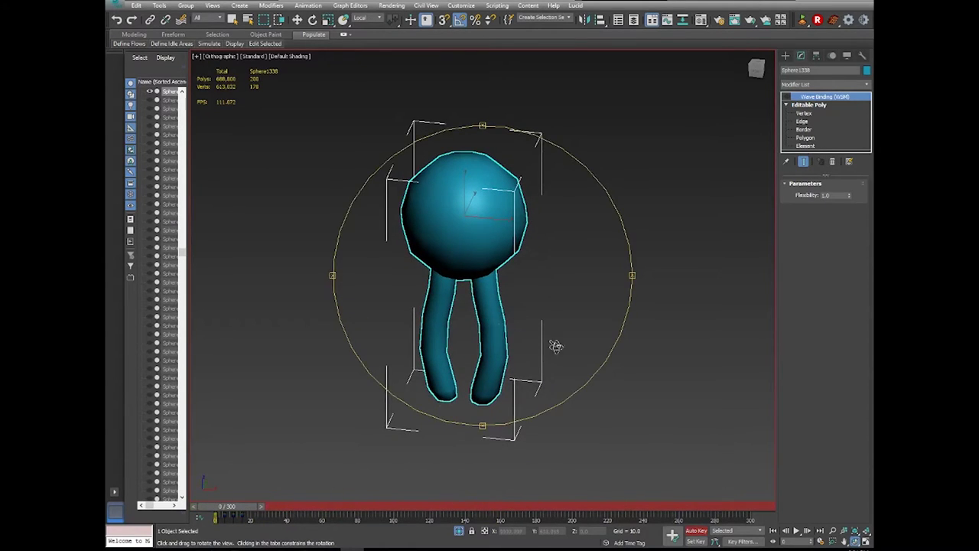
Turn off Auto Key and end the isolation to bring back the whole sheet.
click(697, 531)
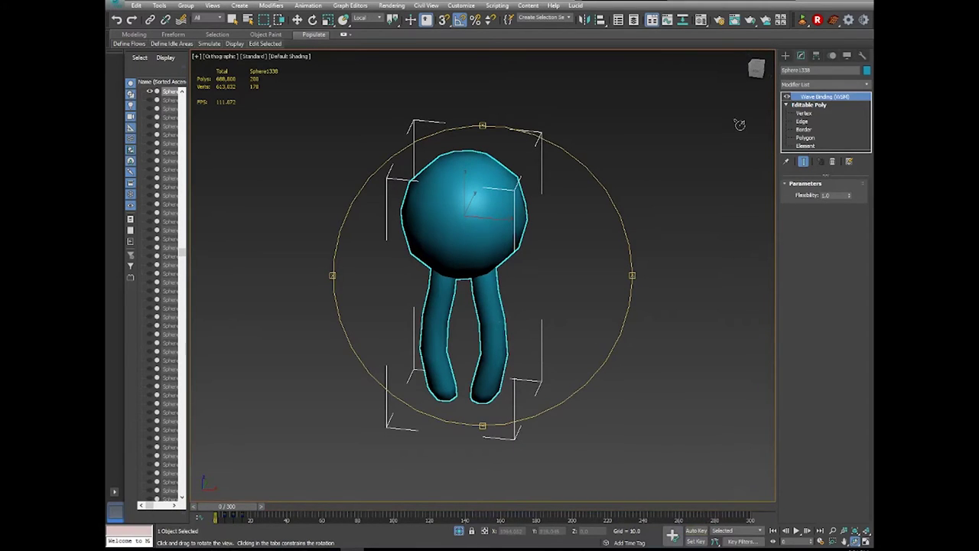
key(w)
right_click(647, 240)
click(653, 163)
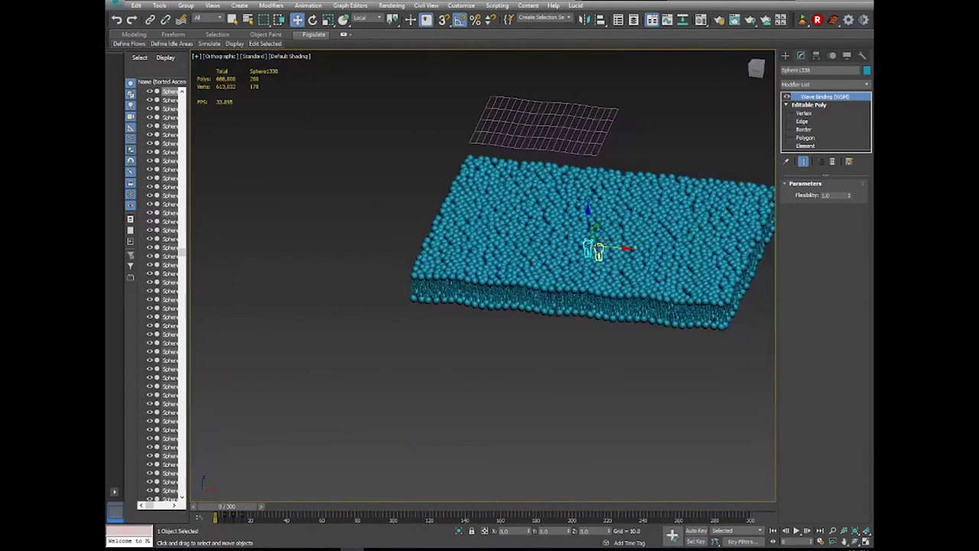
Select all sheet models from an angled front view, leaving out the Wave space warp.
click(855, 539)
drag(597, 336, 375, 80)
key(w)
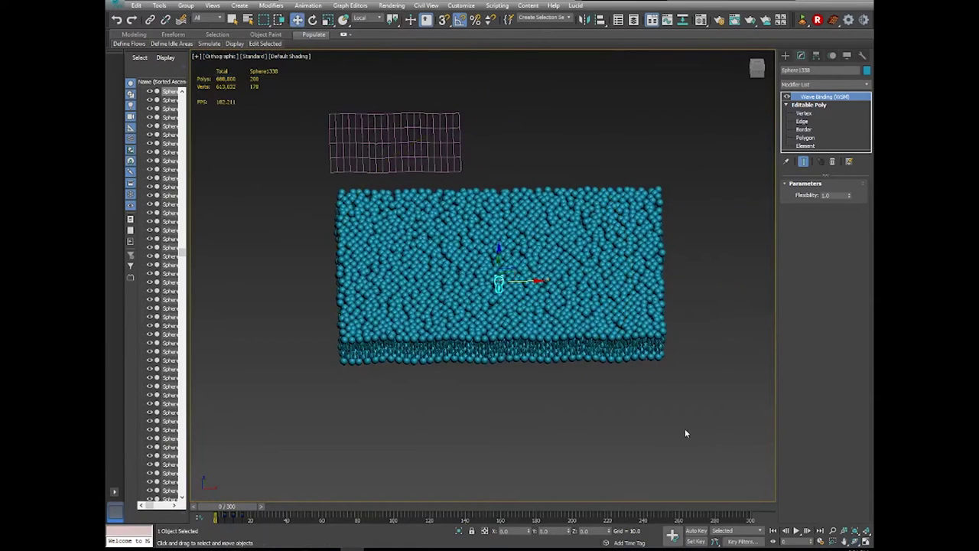
drag(687, 428, 283, 181)
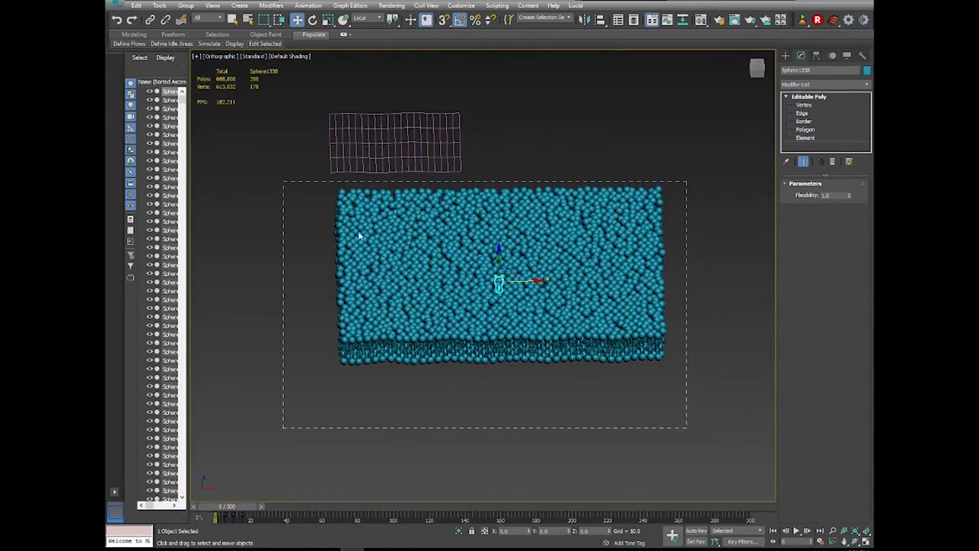
middle_drag(472, 291, 475, 295)
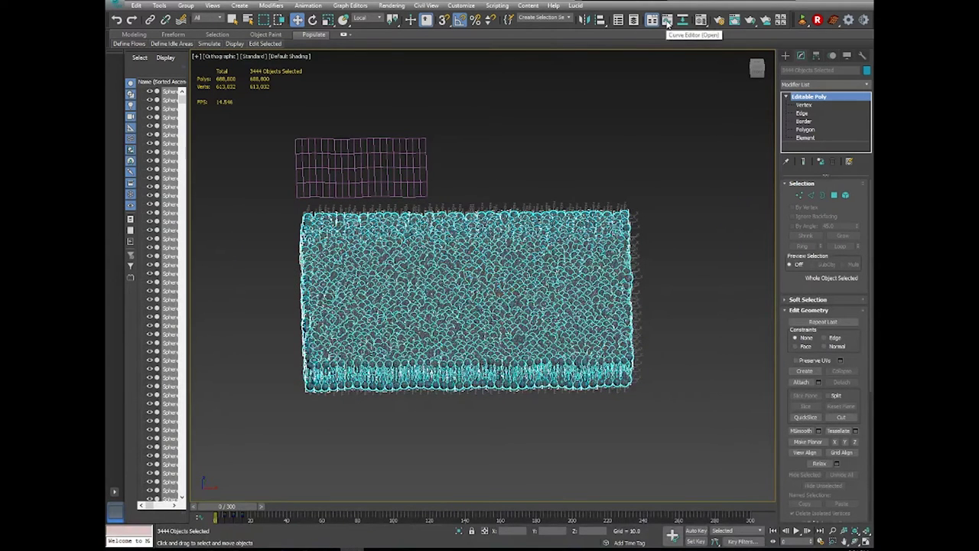
Open the Curve Editor for the selected models and bring up the out-of-range type settings for their controllers.
click(667, 21)
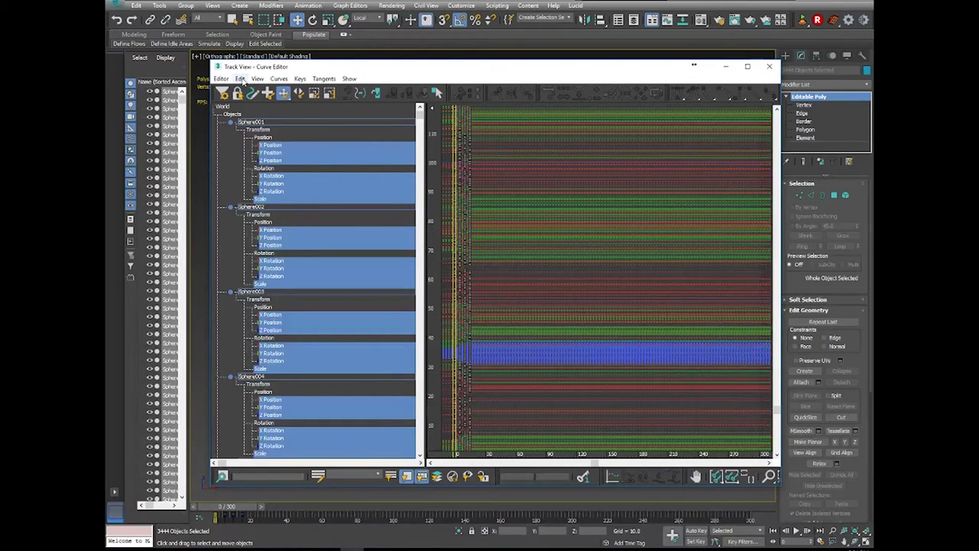
click(240, 79)
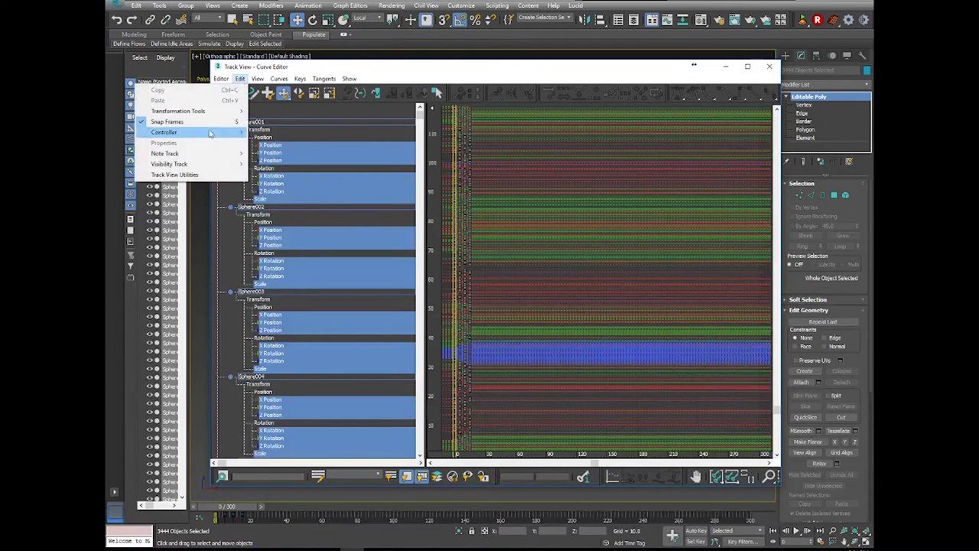
mouse_move(212, 133)
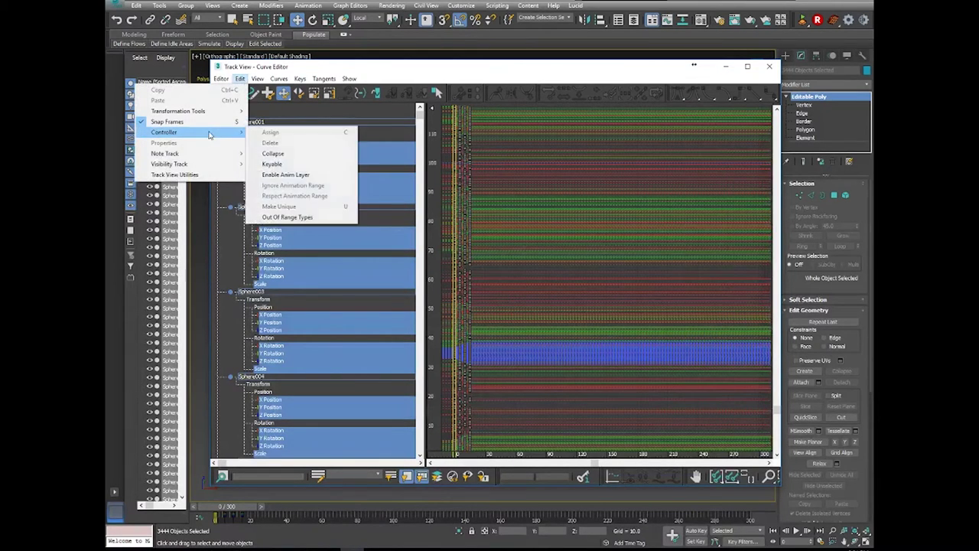
click(288, 217)
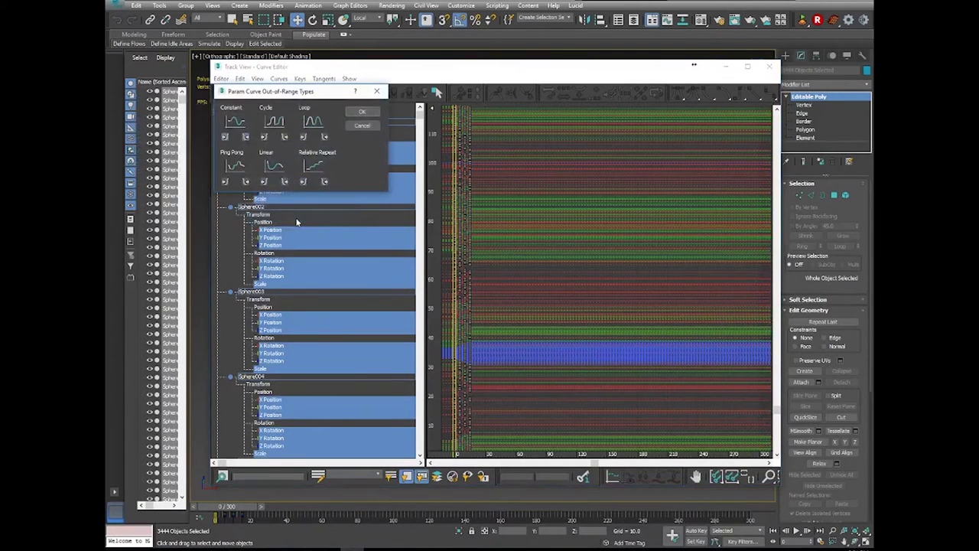
Apply the parameter curve out-of-range types to the selected spheres' animation tracks and close the Curve Editor.
drag(304, 95, 433, 202)
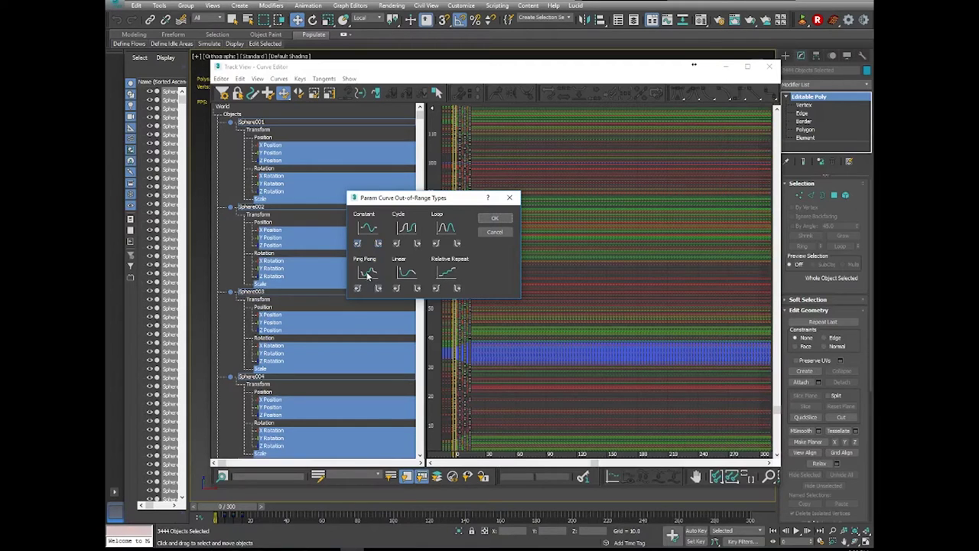
click(496, 219)
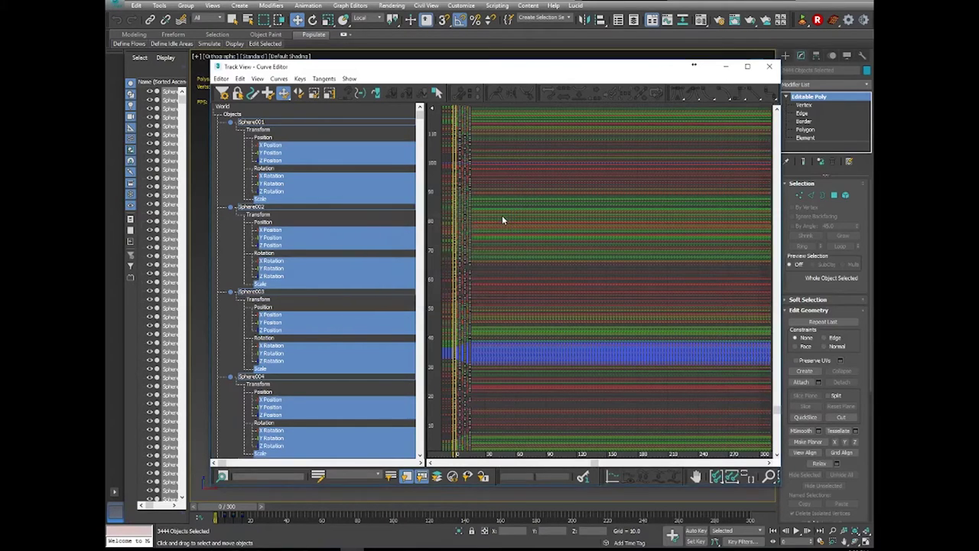
click(770, 67)
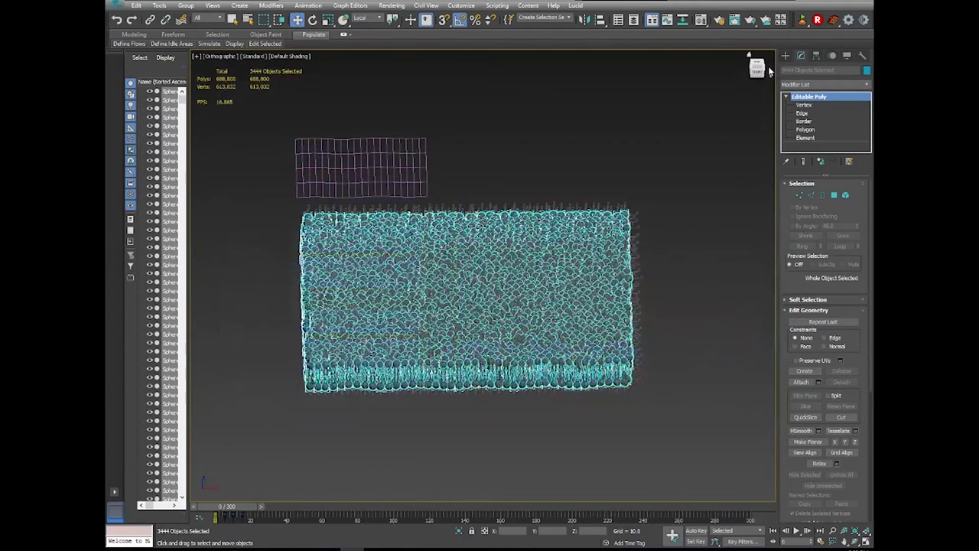
Switch the orthographic viewport to a perspective view of the membrane and deselect all the spheres.
click(851, 541)
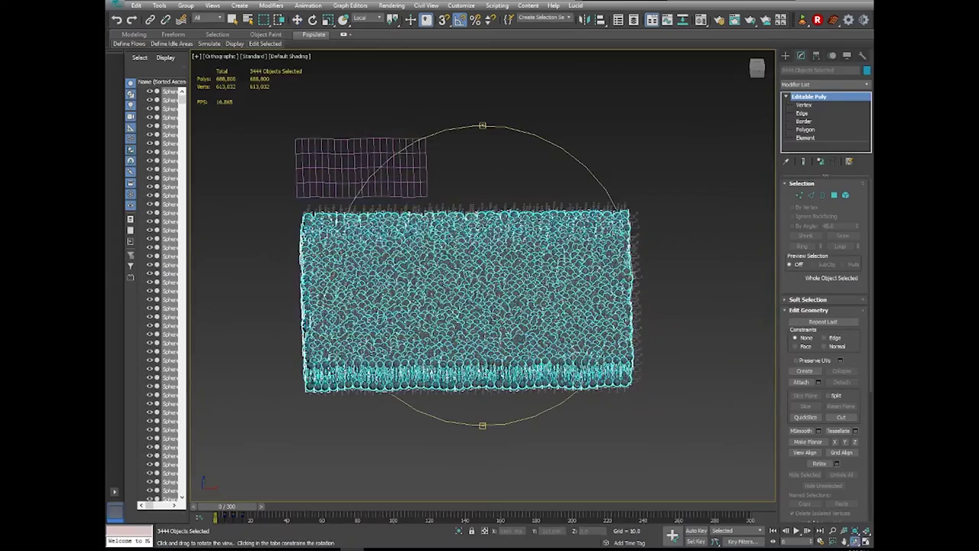
mouse_move(487, 305)
mouse_down()
mouse_move(479, 287)
mouse_move(484, 311)
mouse_up()
scroll(485, 312, up, 2)
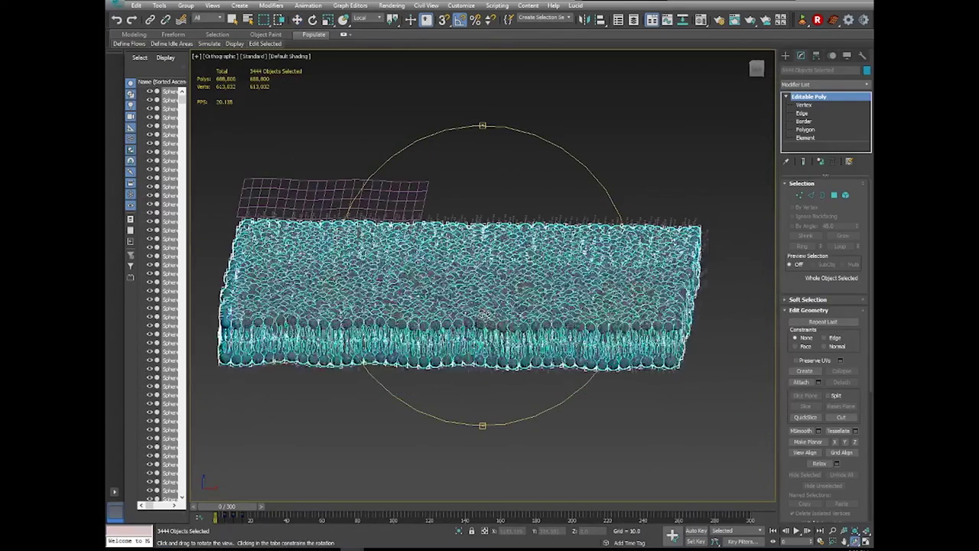
key(p)
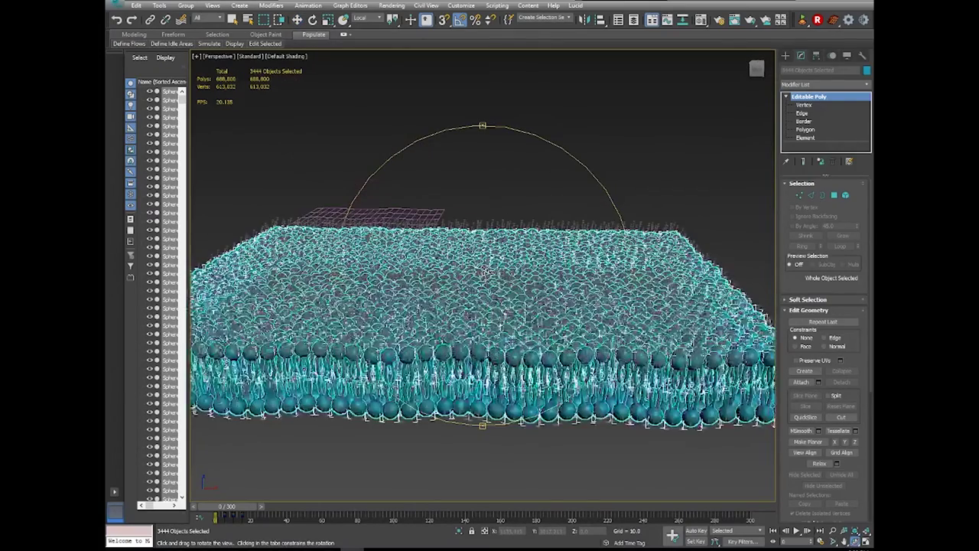
drag(485, 314, 510, 246)
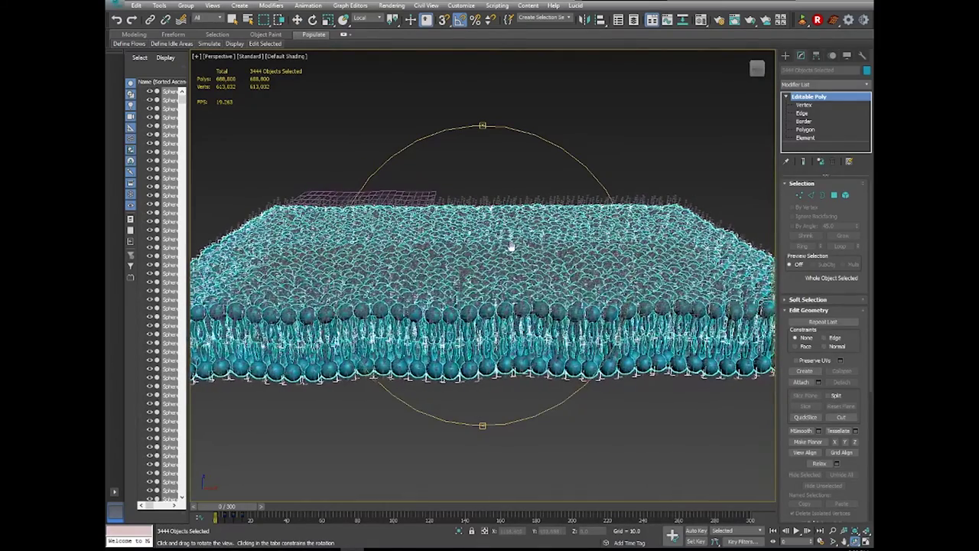
click(297, 19)
click(428, 113)
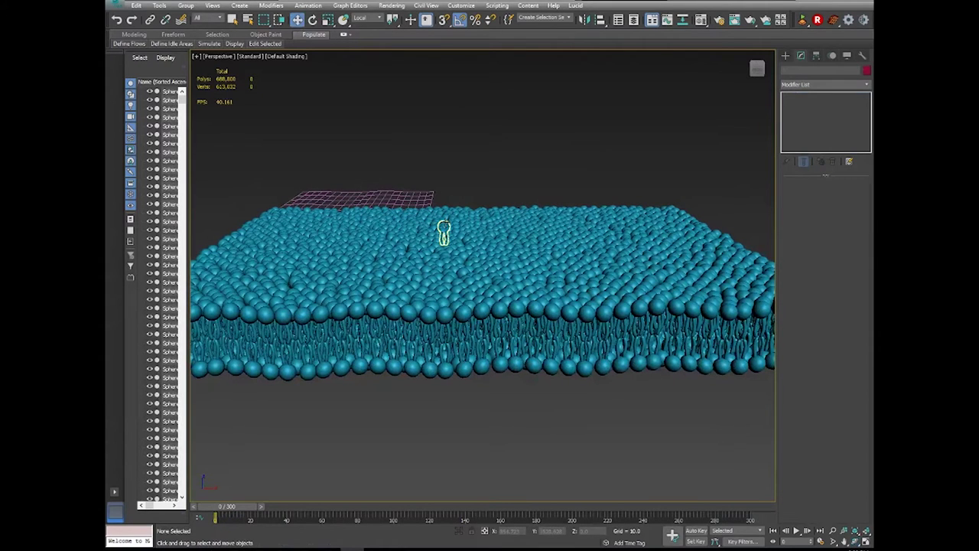
Open the settings for creating a preview animation of the membrane in the perspective viewport.
click(856, 541)
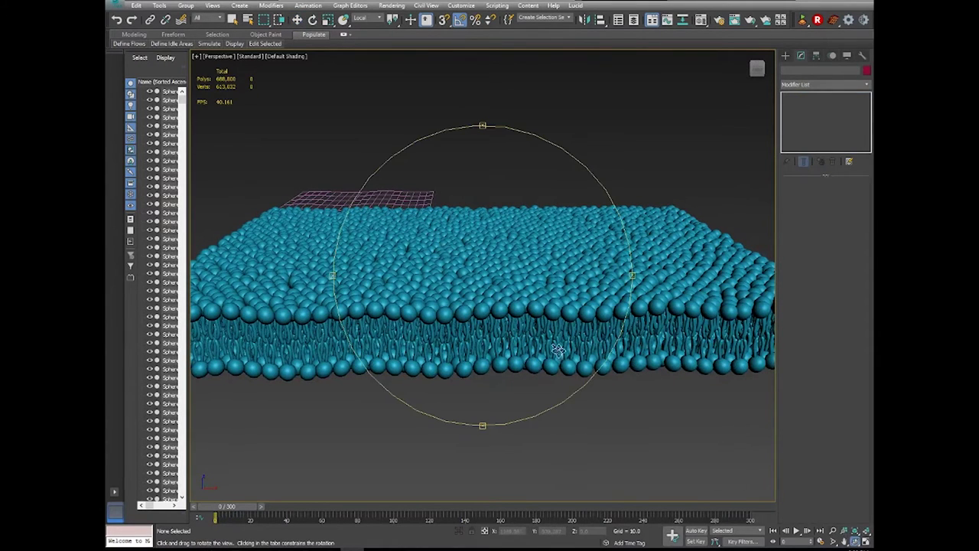
scroll(535, 331, up, 3)
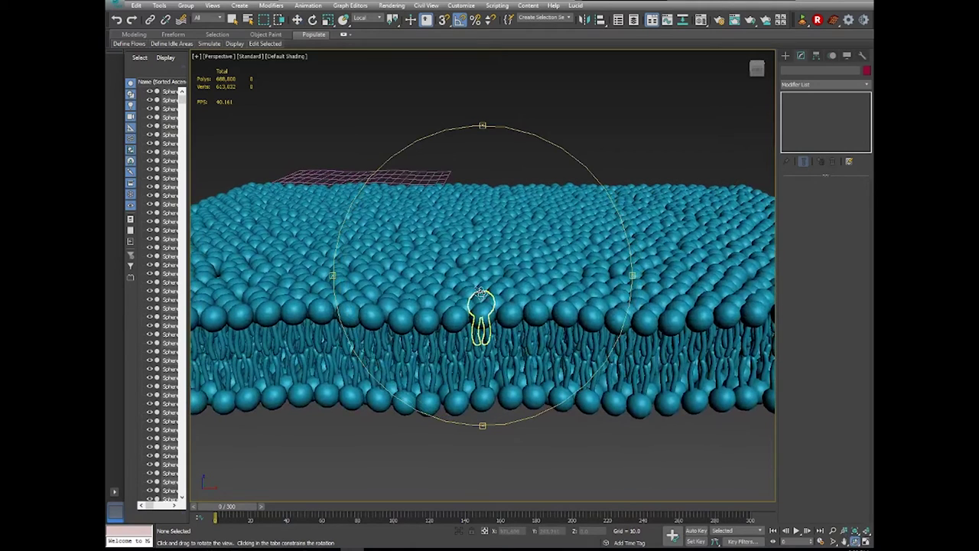
drag(468, 295, 464, 270)
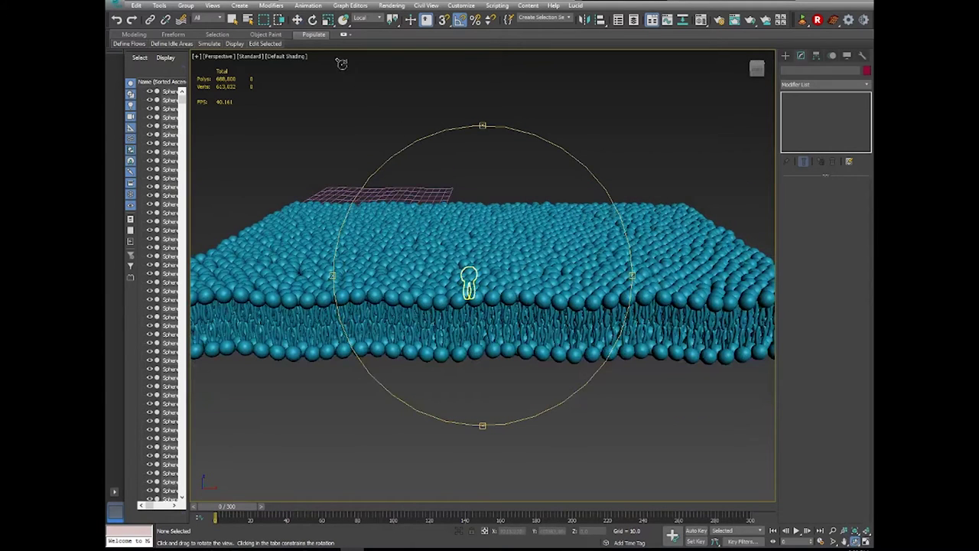
click(297, 19)
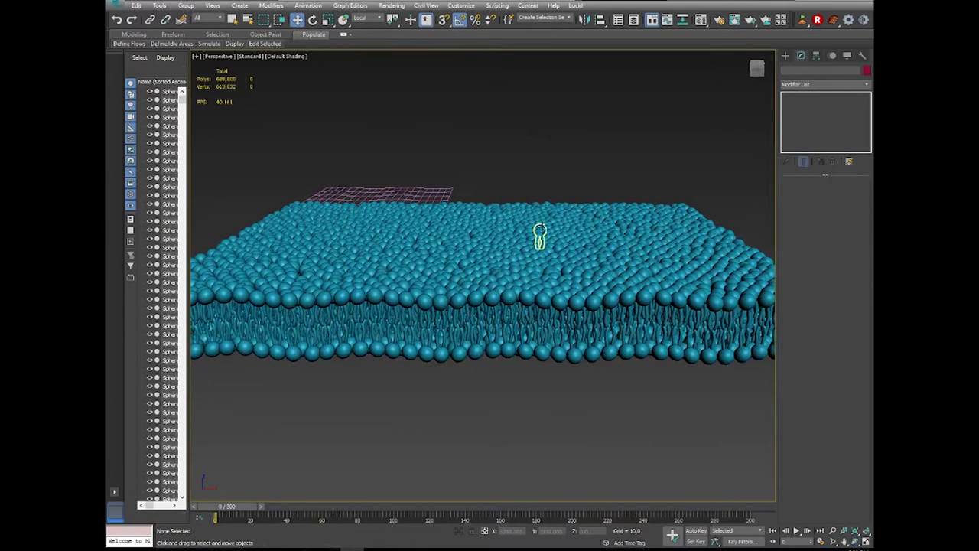
middle_drag(482, 247, 487, 251)
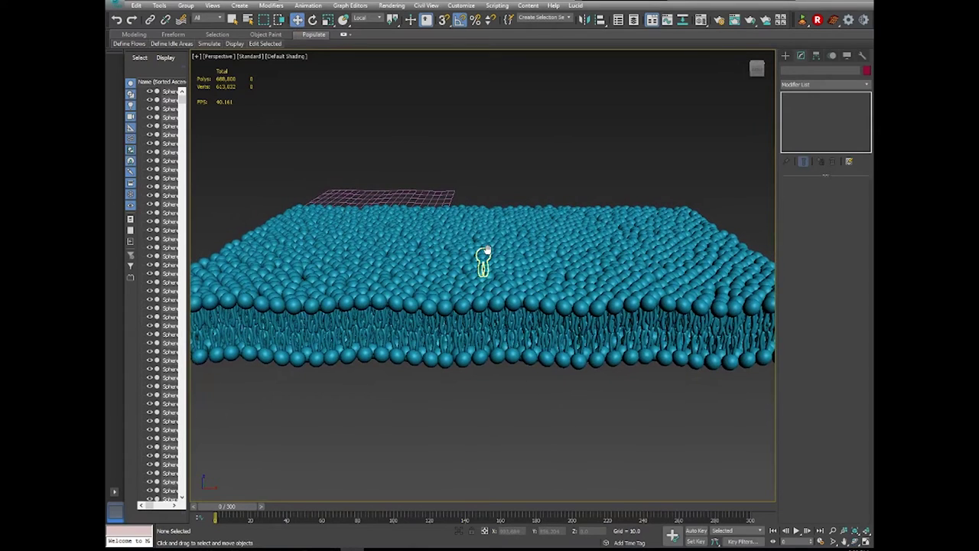
scroll(485, 250, up, 3)
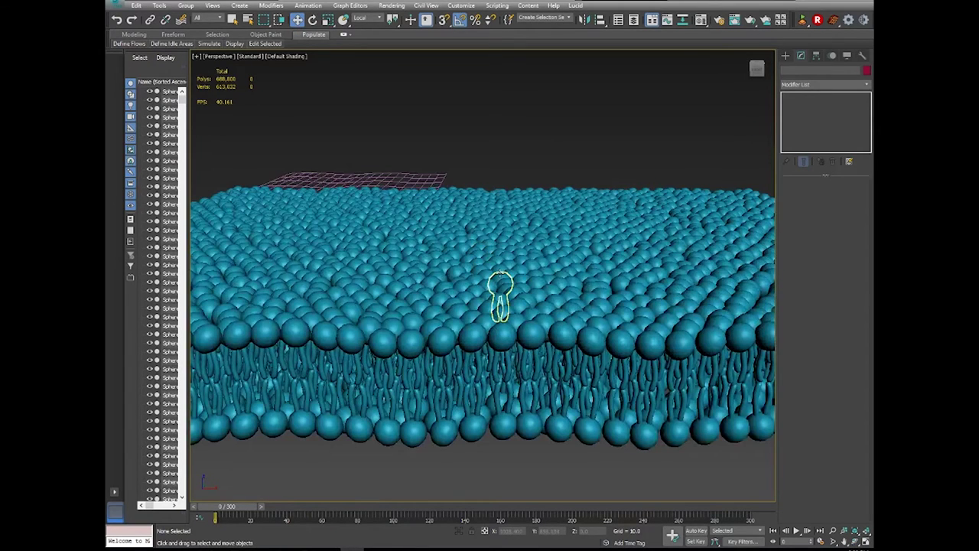
middle_drag(498, 275, 498, 248)
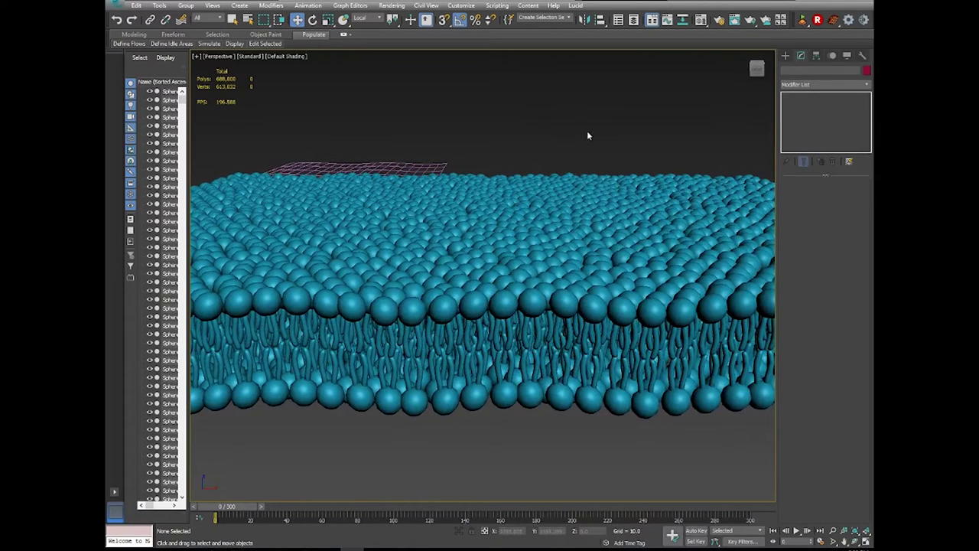
click(158, 7)
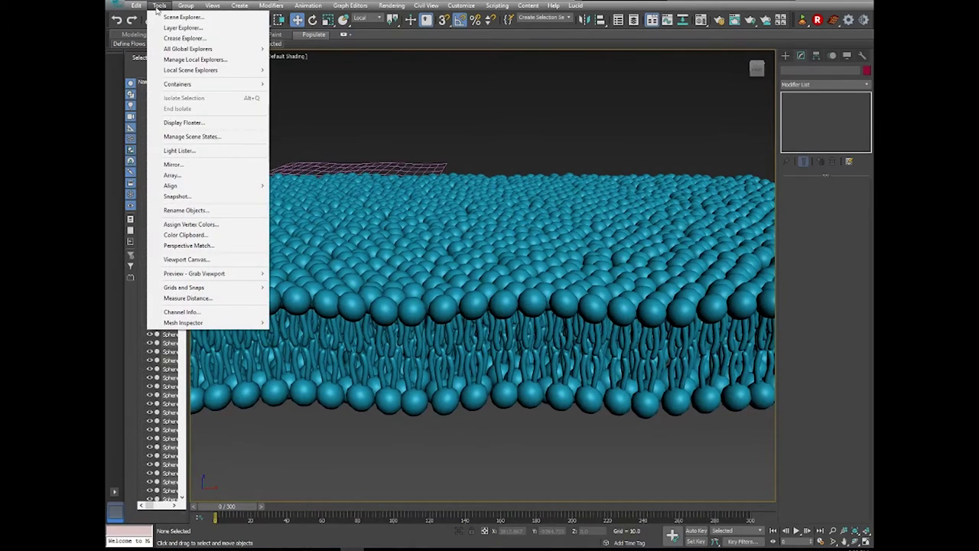
mouse_move(198, 276)
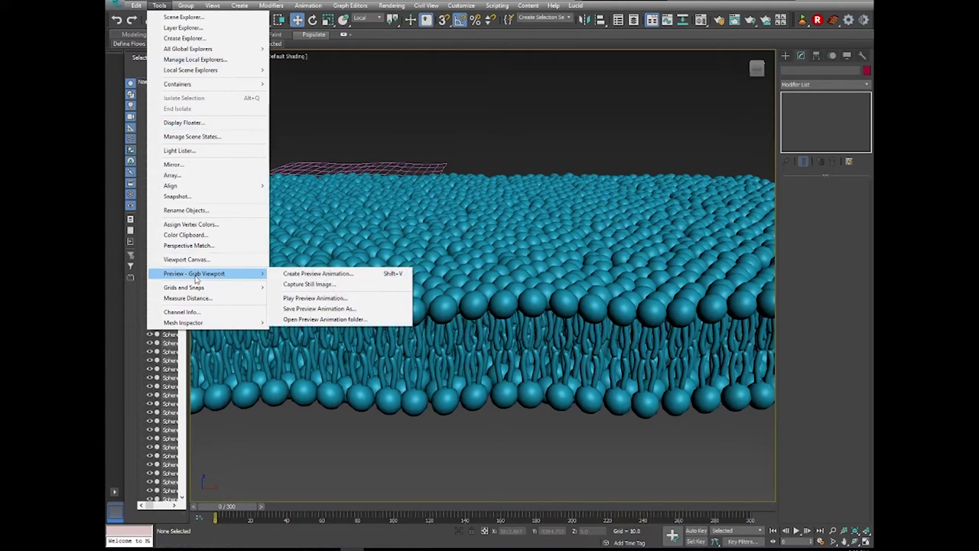
click(300, 275)
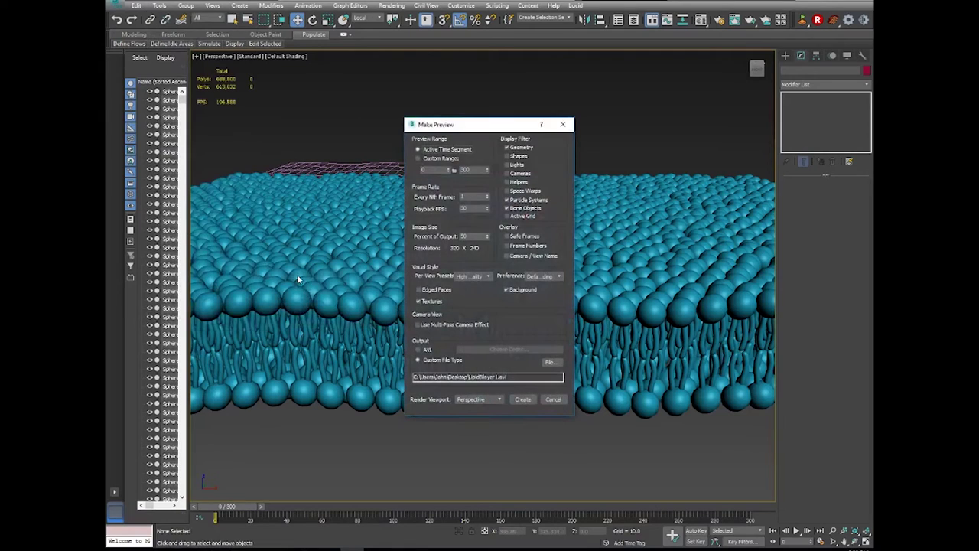
Keep the custom file type output, name the preview file LipidBilayer2 as an AVI, and create the preview.
click(422, 353)
click(435, 361)
click(550, 362)
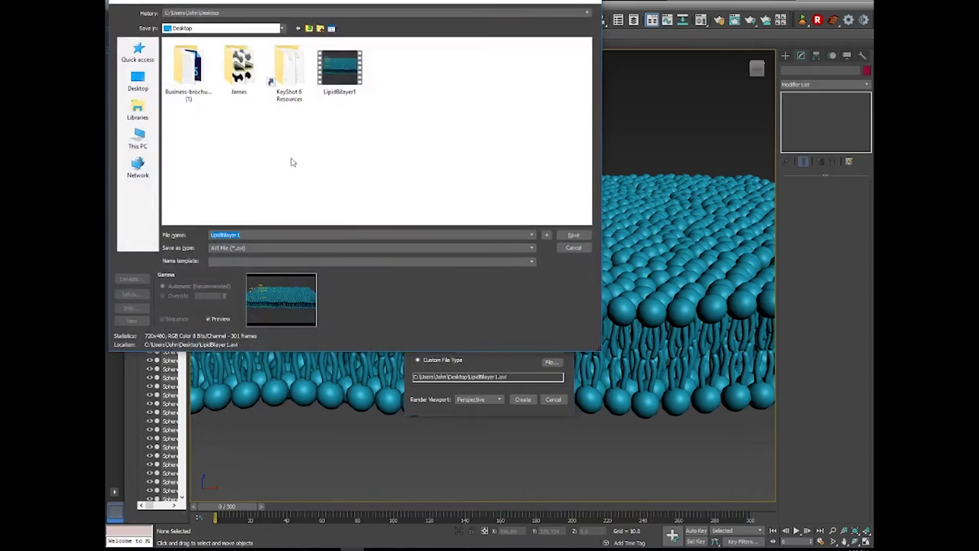
click(242, 235)
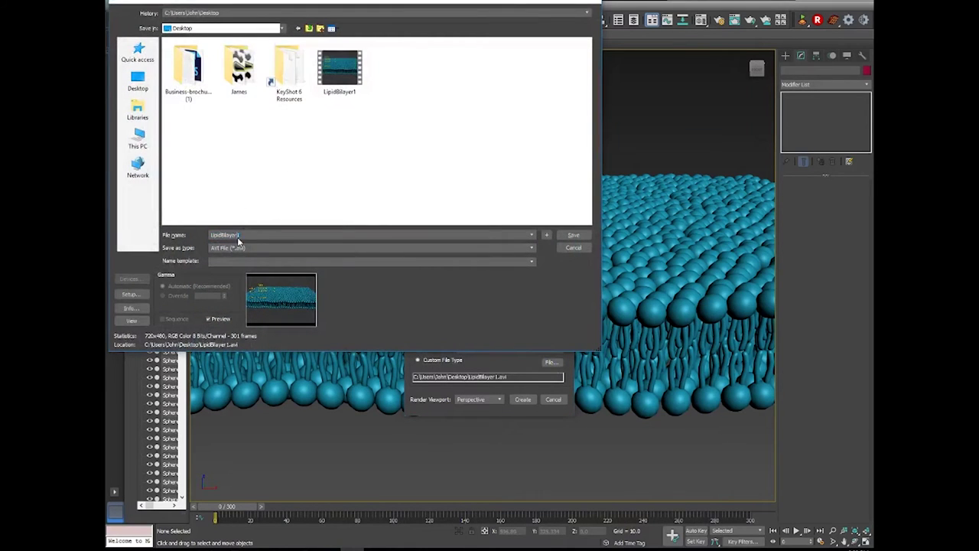
text(2)
key(Return)
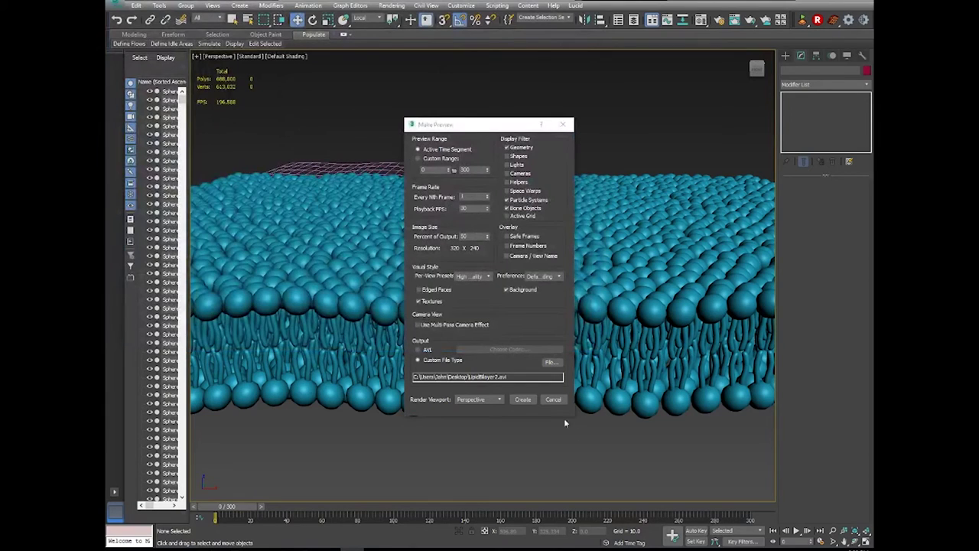
click(523, 399)
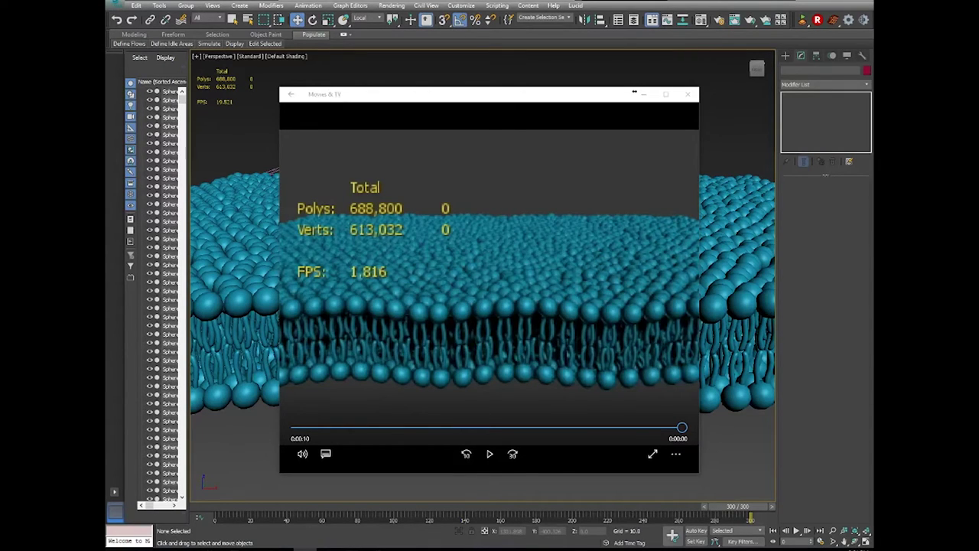
Replay the LipidBilayer2 preview to examine the membrane's motion, and close the video player.
drag(411, 92, 409, 86)
click(489, 449)
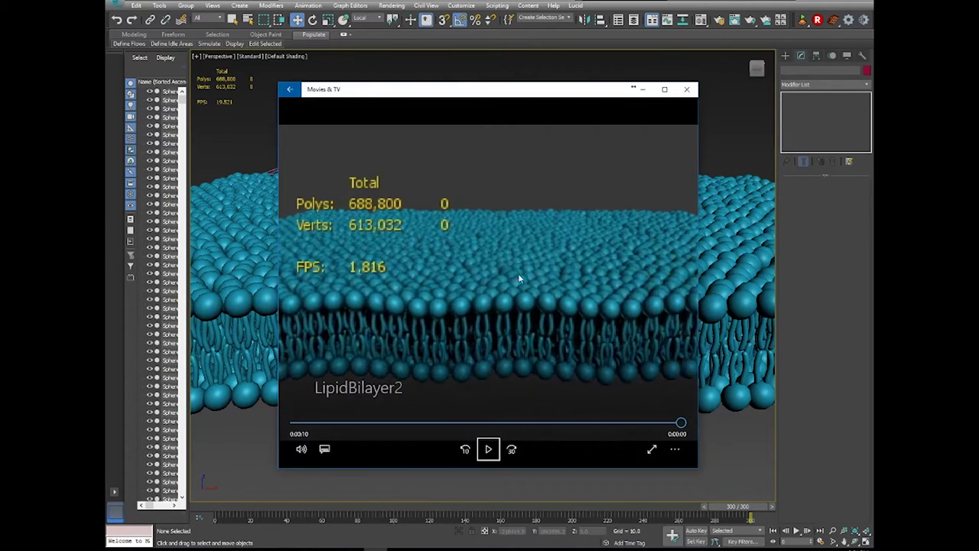
click(489, 450)
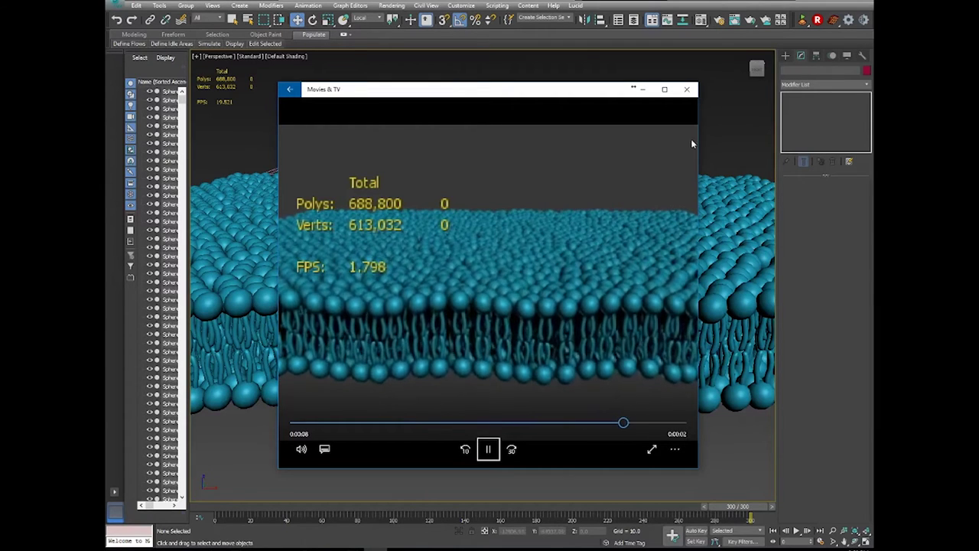
click(686, 90)
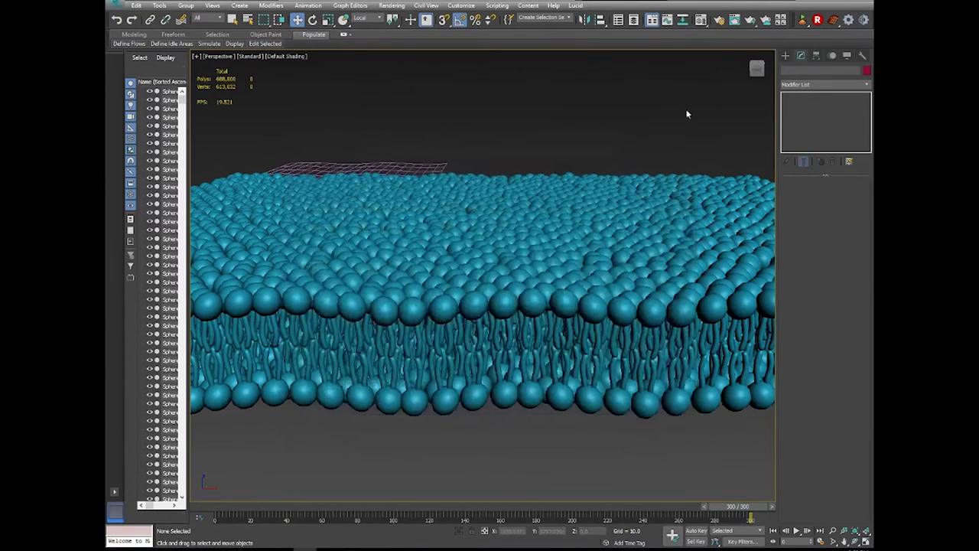
In the top view, create a cylinder about 53 in radius and 87 high just outside the membrane's back edge.
click(856, 541)
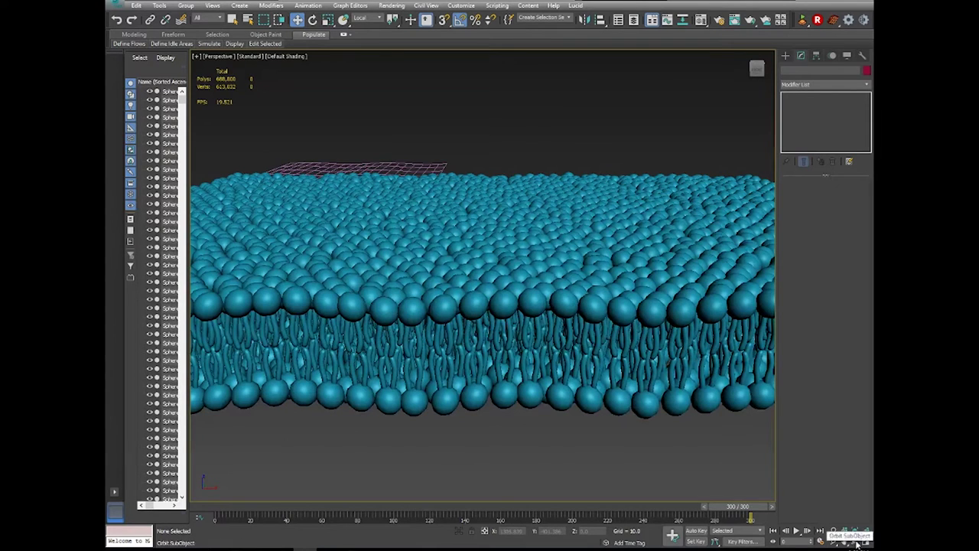
drag(494, 319, 496, 352)
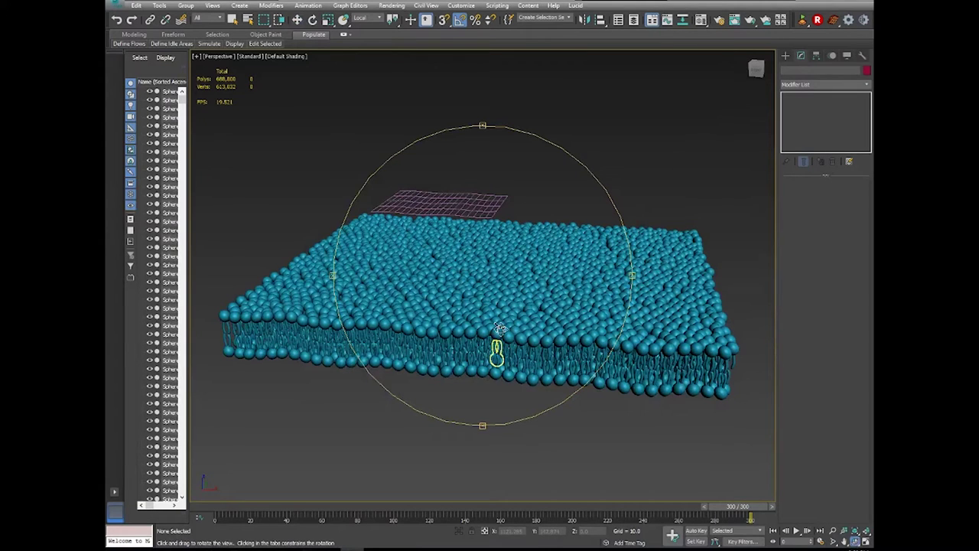
click(297, 20)
middle_drag(581, 255, 576, 234)
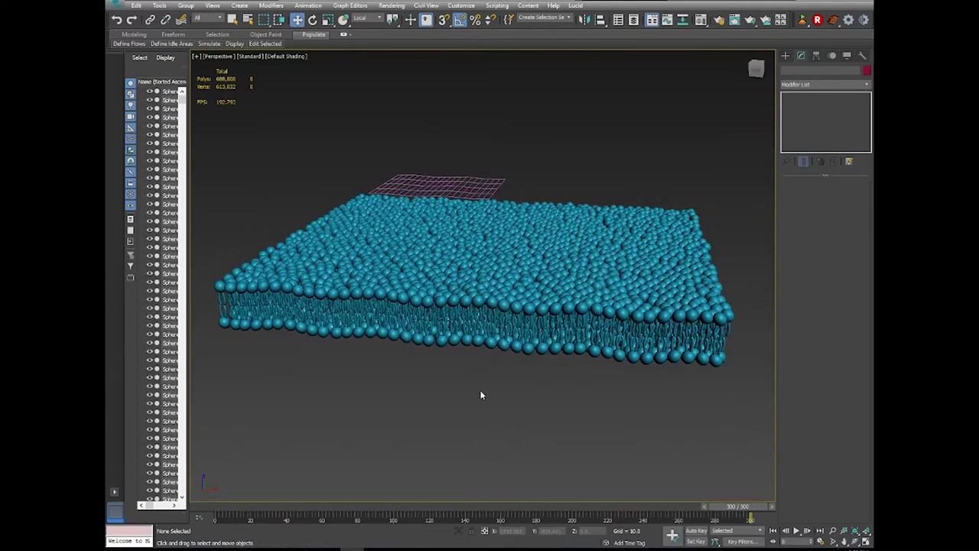
scroll(505, 313, up, 4)
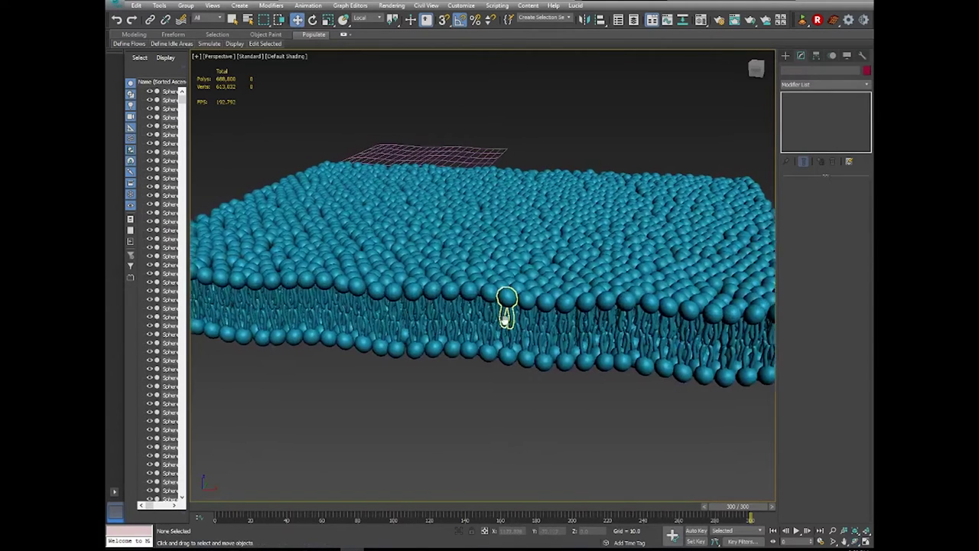
key(t)
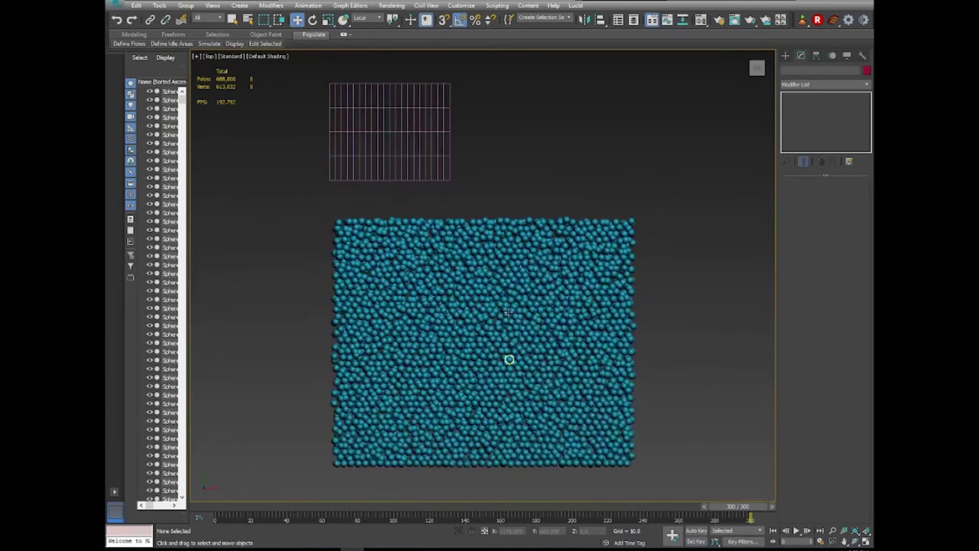
click(786, 57)
click(805, 134)
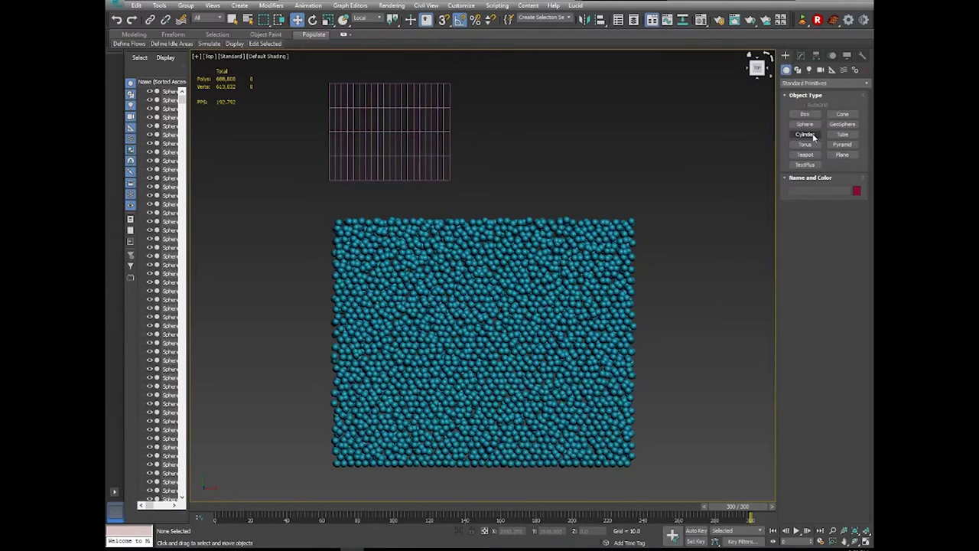
drag(485, 209, 493, 211)
click(679, 390)
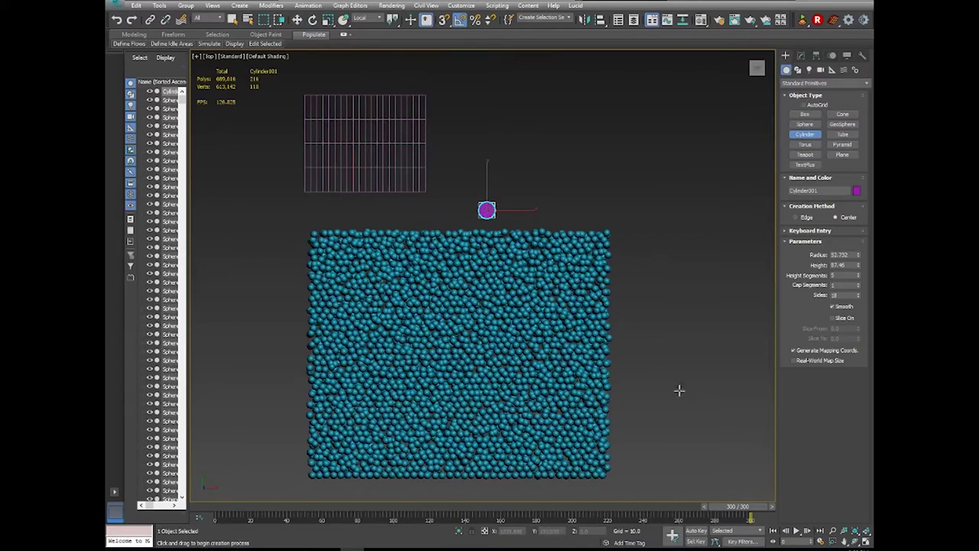
Lower the cylinder along Z to the level of the membrane's lower sphere layer and show it in the front view.
alt+middle_drag(459, 230, 440, 205)
key(w)
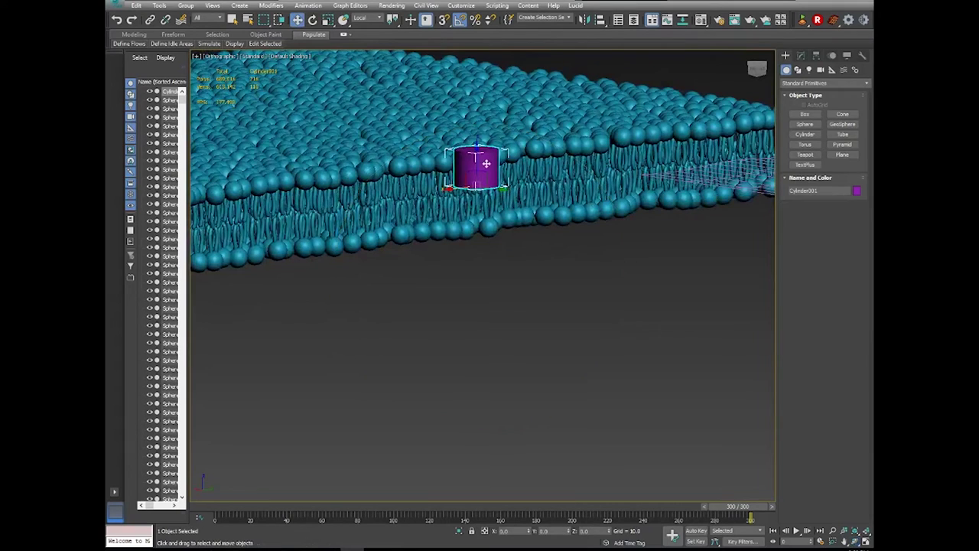
drag(472, 153, 479, 211)
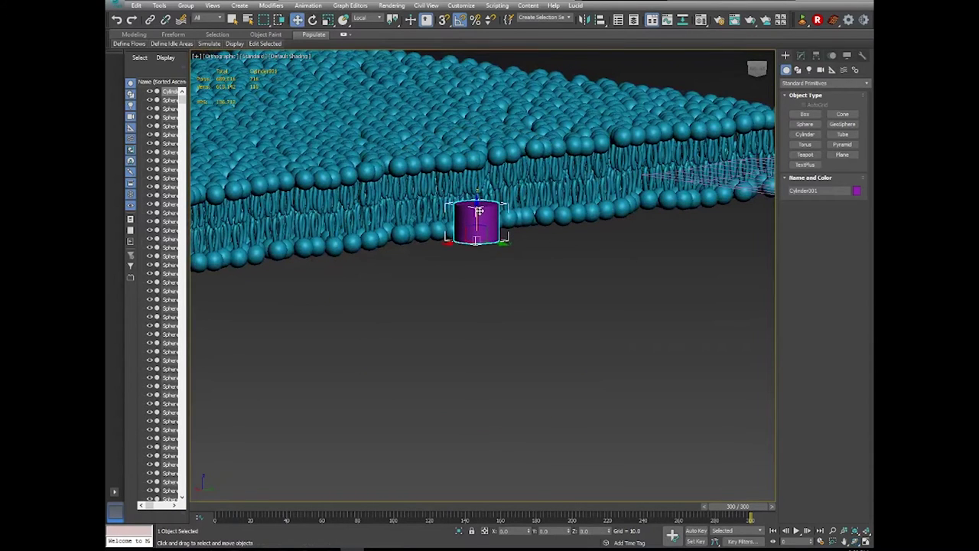
key(f)
key(z)
scroll(528, 275, down, 8)
scroll(640, 256, down, 3)
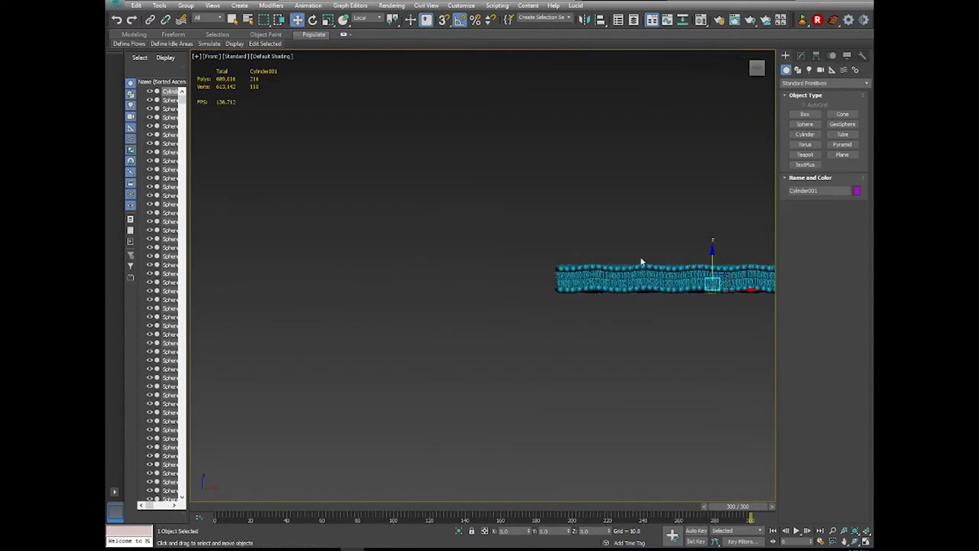
In the top view, move the cylinder along Y across the membrane to just outside its front edge.
middle_drag(640, 256, 448, 311)
key(t)
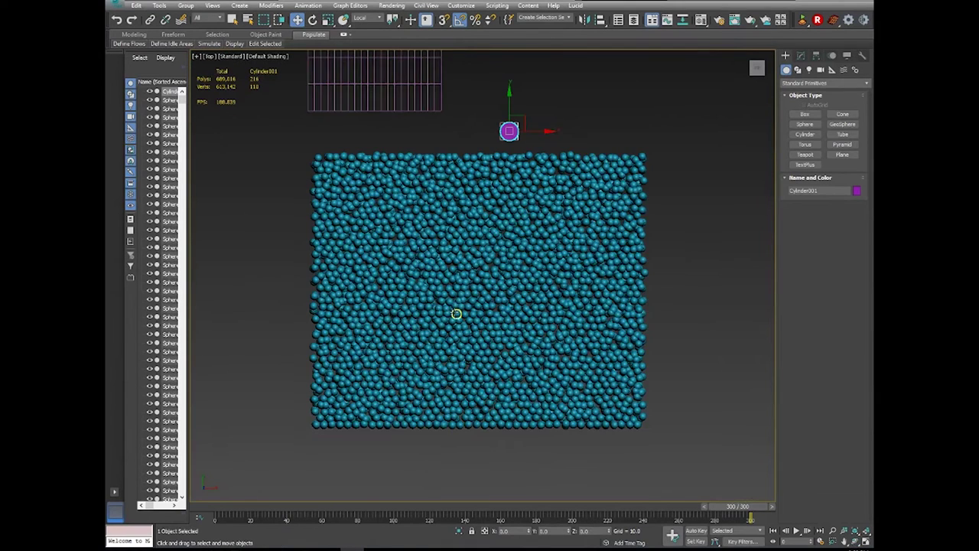
key(z)
scroll(459, 310, down, 10)
middle_drag(476, 279, 473, 239)
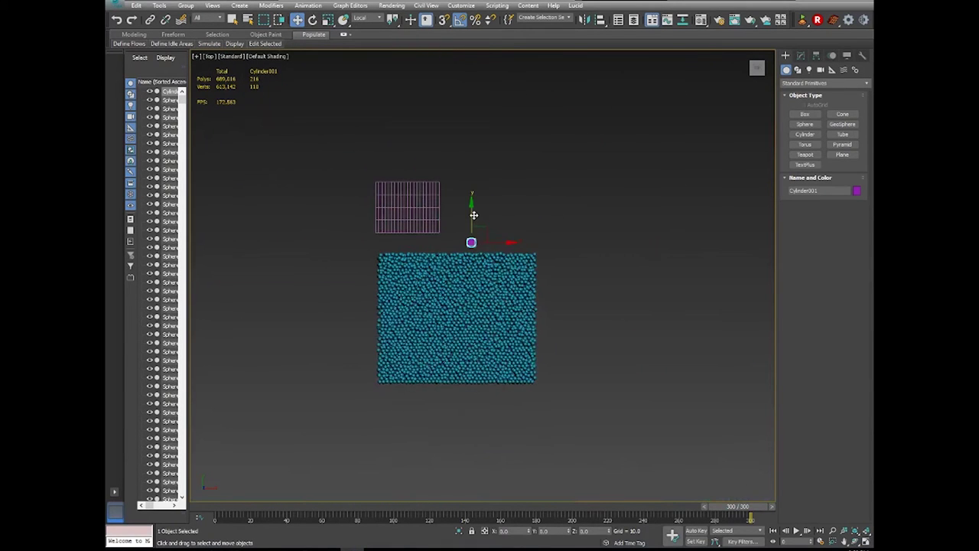
drag(467, 227, 455, 363)
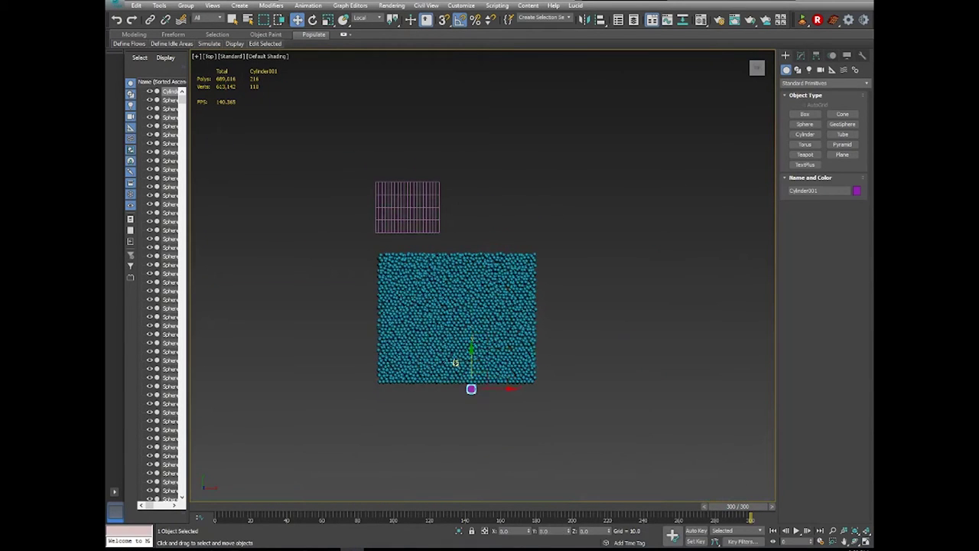
In the front view, lower the cylinder along Z until its base sits just under the membrane's lower sphere layer.
key(f)
key(z)
scroll(452, 306, down, 10)
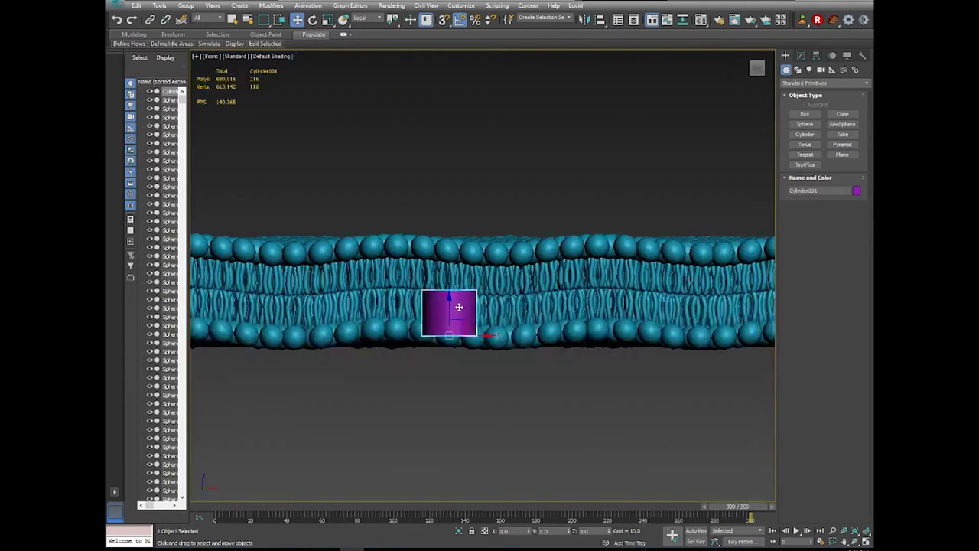
drag(448, 309, 450, 328)
Enlarge the cylinder to about 227 high and 72 in radius, and nudge it up to span the membrane's thickness.
click(801, 55)
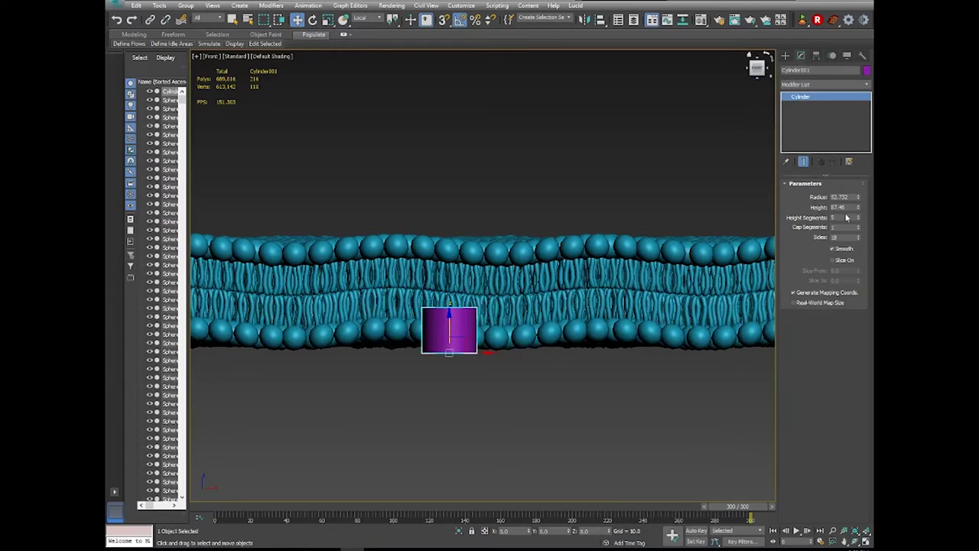
drag(860, 208, 852, 135)
drag(859, 200, 859, 190)
drag(448, 320, 449, 318)
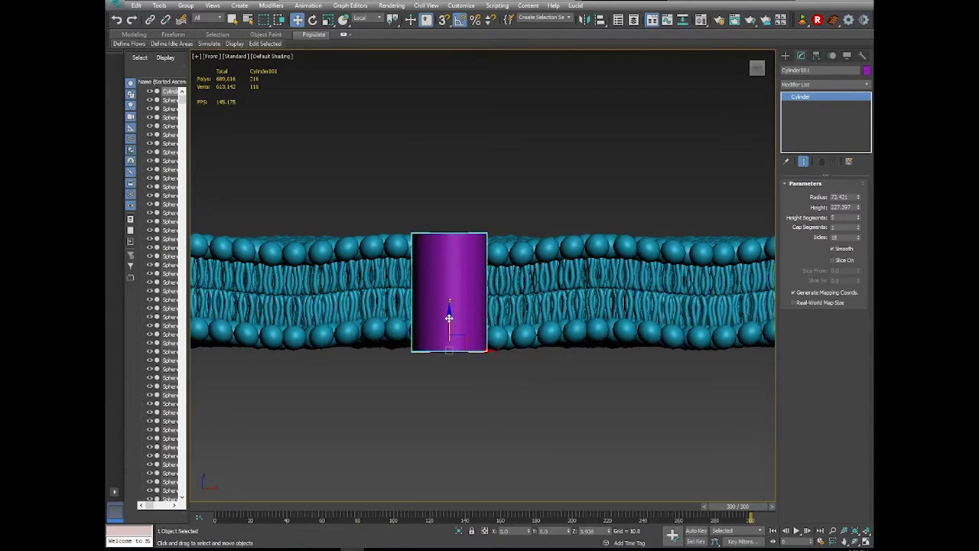
Show edged faces in the viewport and set the cylinder's cap segments to 2.
click(855, 541)
key(F4)
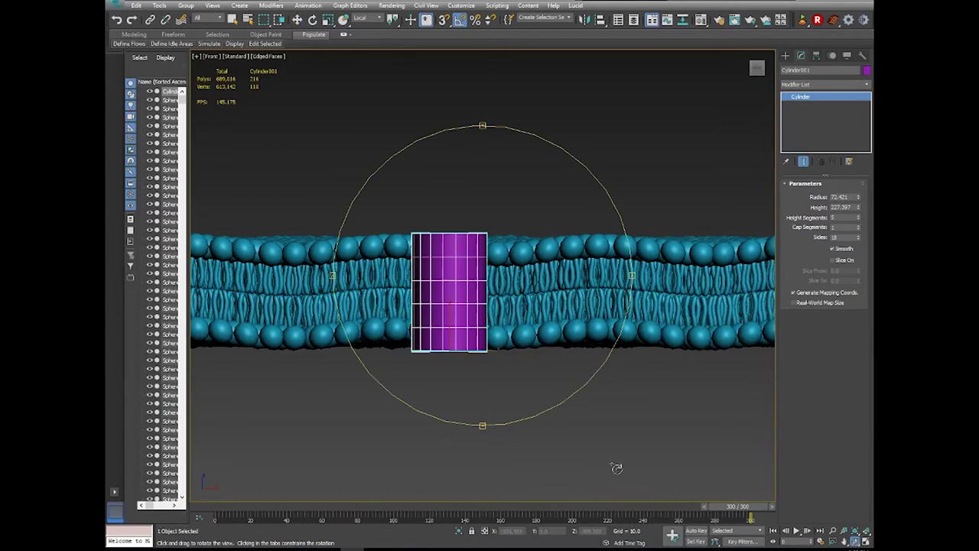
drag(517, 335, 500, 400)
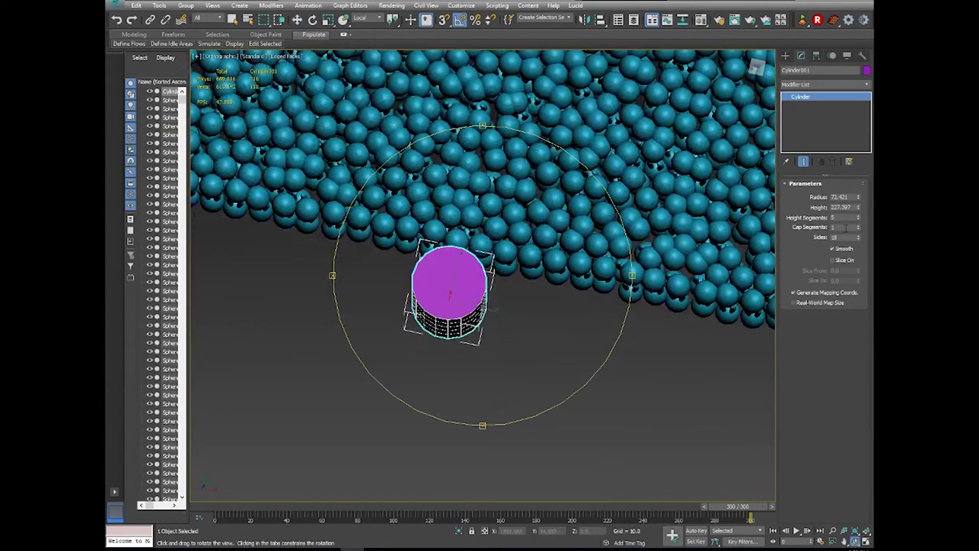
drag(419, 319, 437, 325)
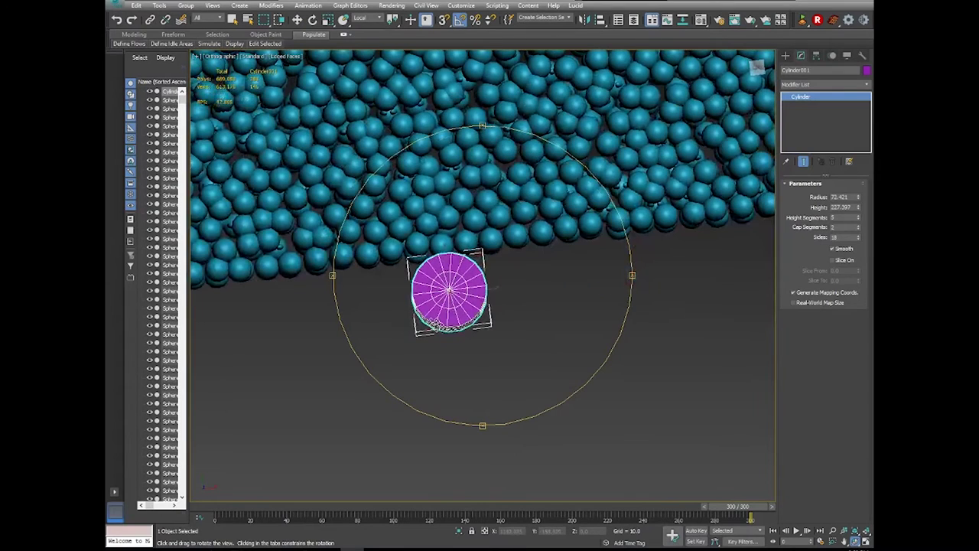
Set the cylinder's number of sides to 10, checking its cap in the top view.
key(t)
key(z)
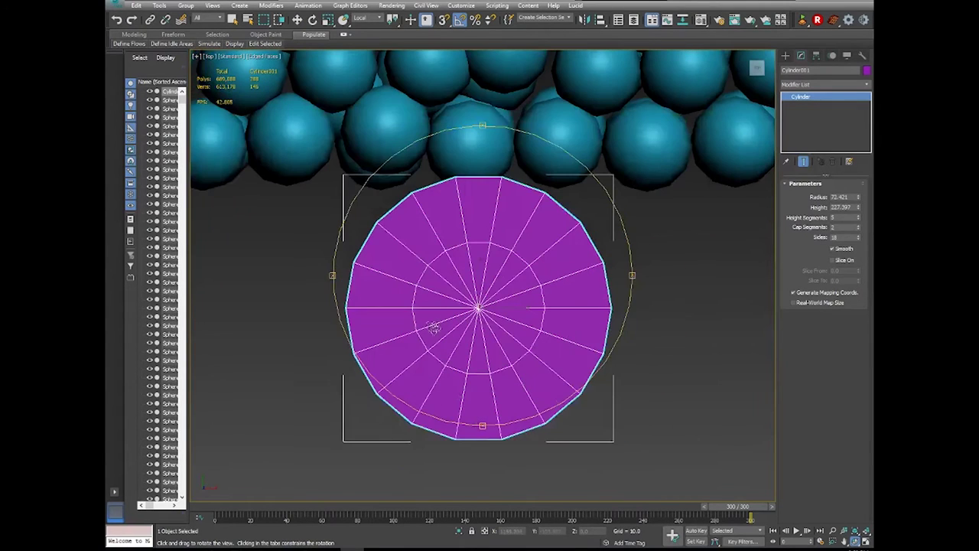
middle_drag(543, 297, 528, 321)
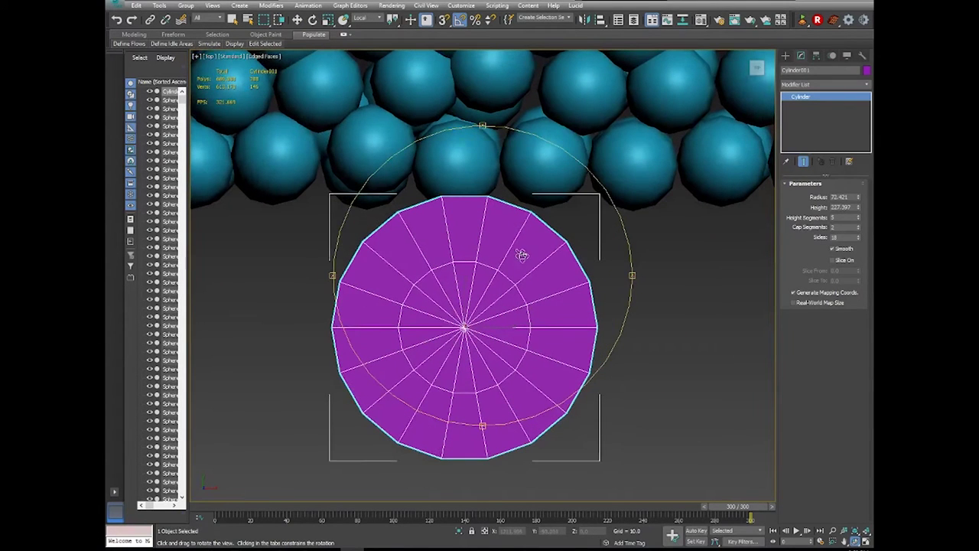
double_click(851, 237)
text(0)
key(Return)
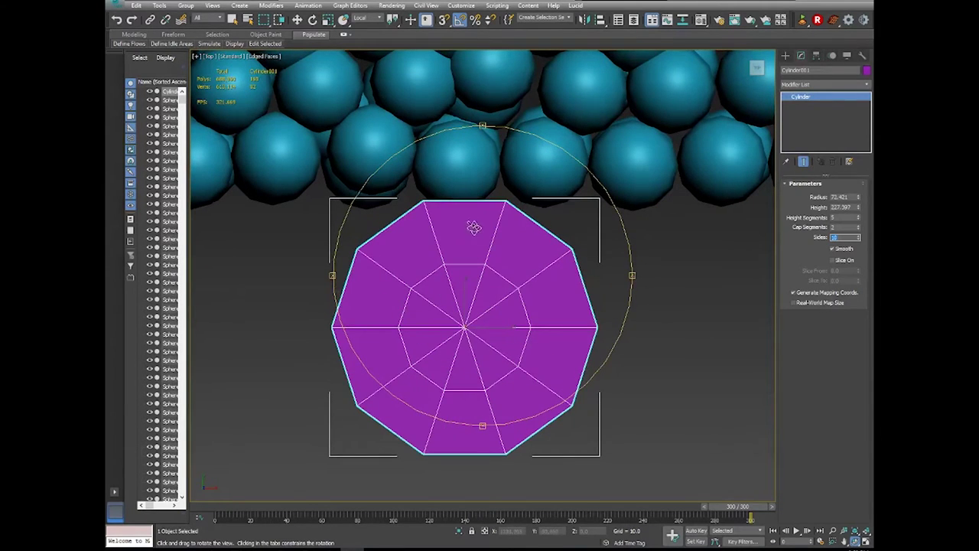
Convert the ten-sided cylinder to an Editable Poly.
click(297, 19)
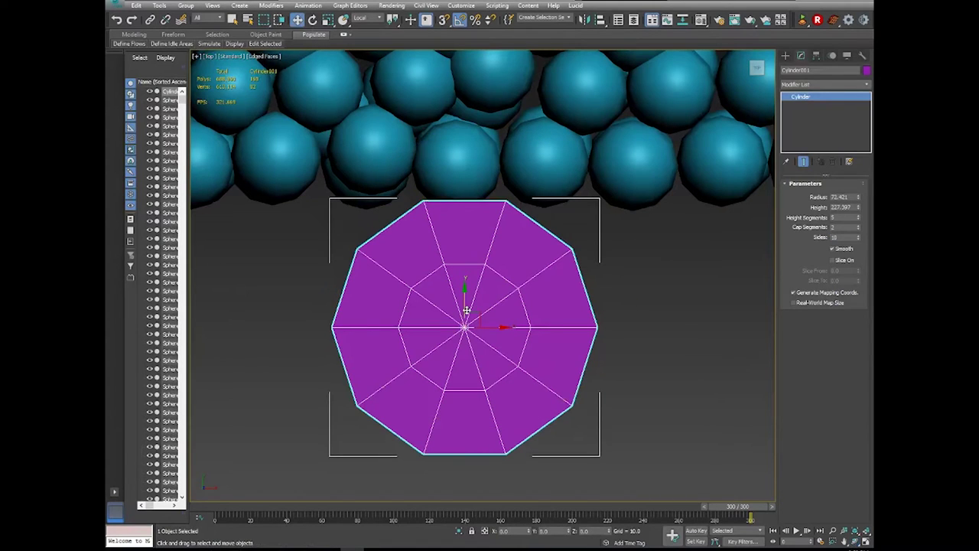
middle_drag(478, 296, 484, 301)
right_click(493, 285)
mouse_move(536, 385)
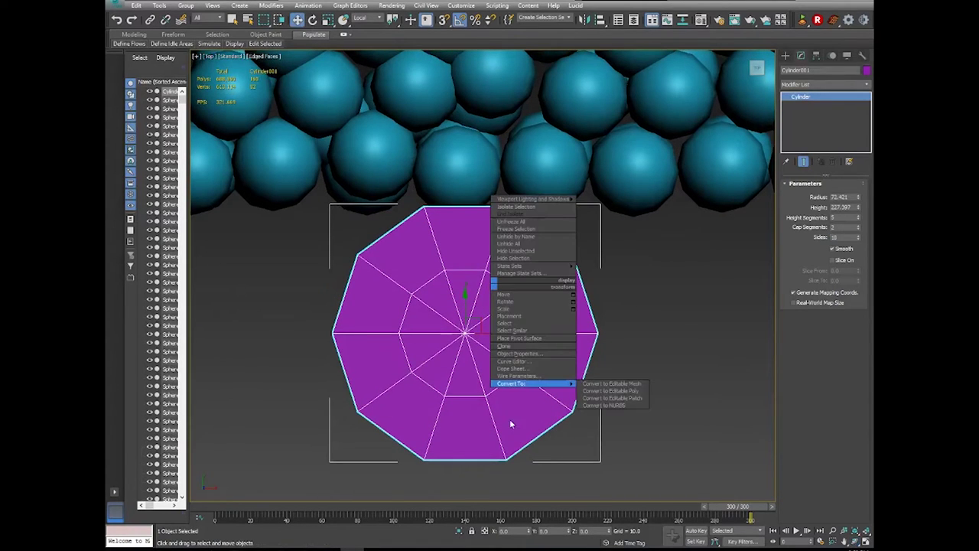
click(616, 392)
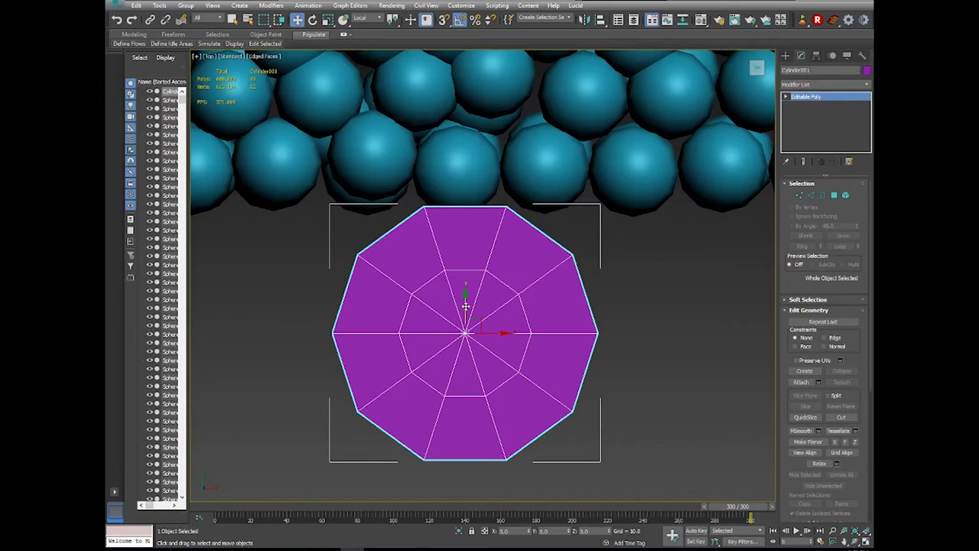
At polygon level, delete all the cylinder's wedges except the two adjacent ones facing the membrane, and leave polygon editing.
click(834, 196)
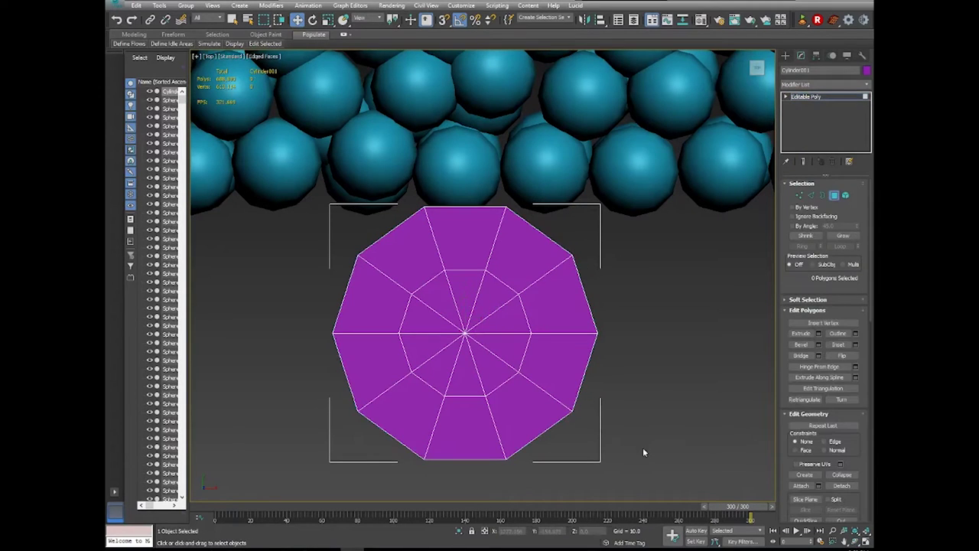
drag(503, 329, 503, 322)
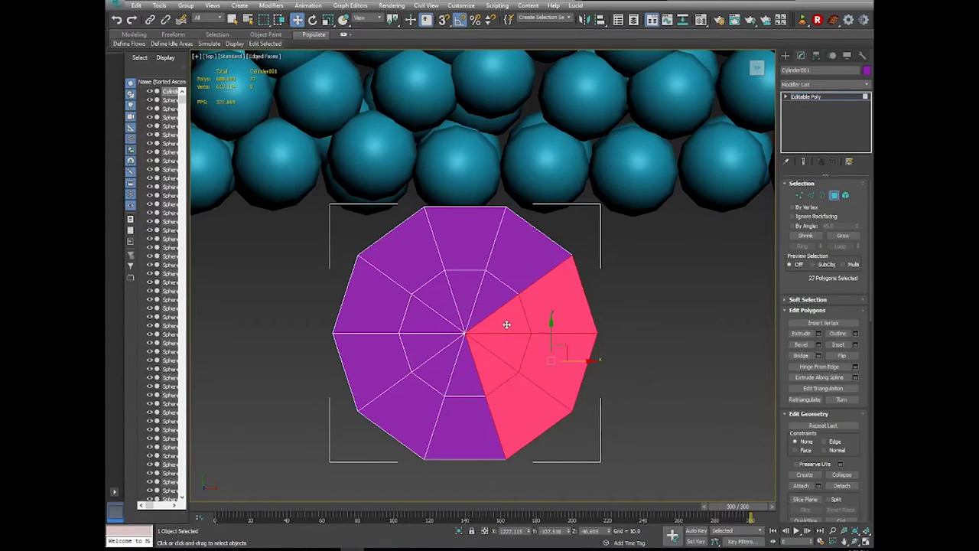
key(Delete)
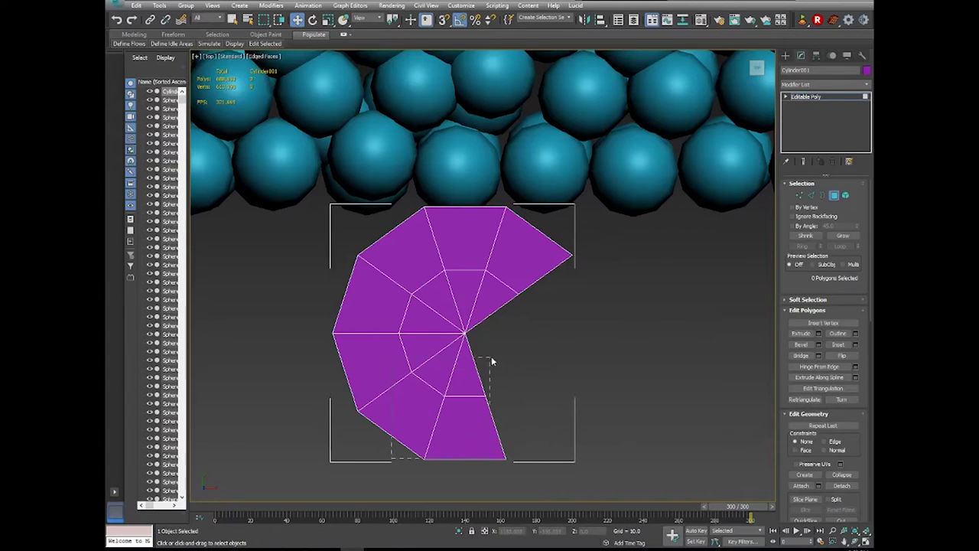
drag(491, 359, 490, 359)
key(Delete)
drag(422, 246, 422, 245)
key(Delete)
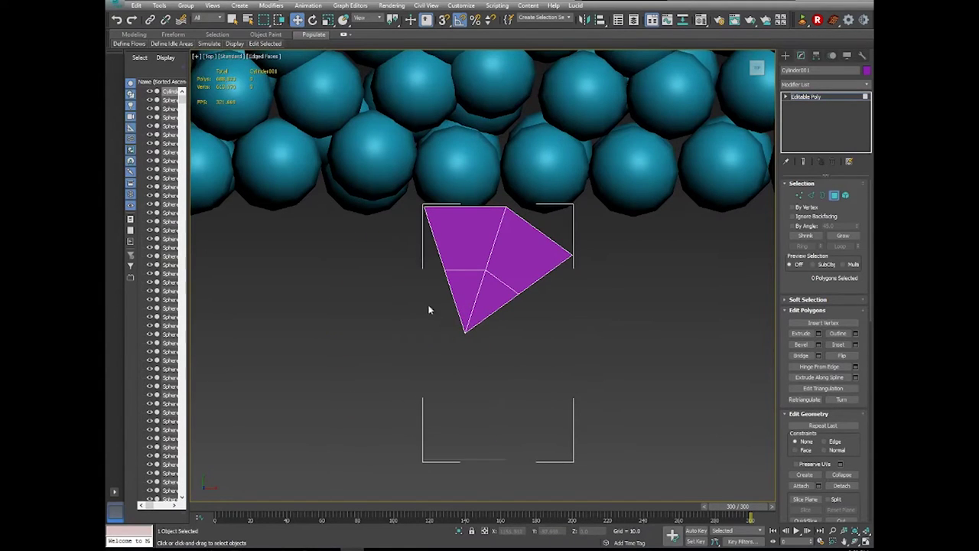
middle_drag(428, 309, 422, 322)
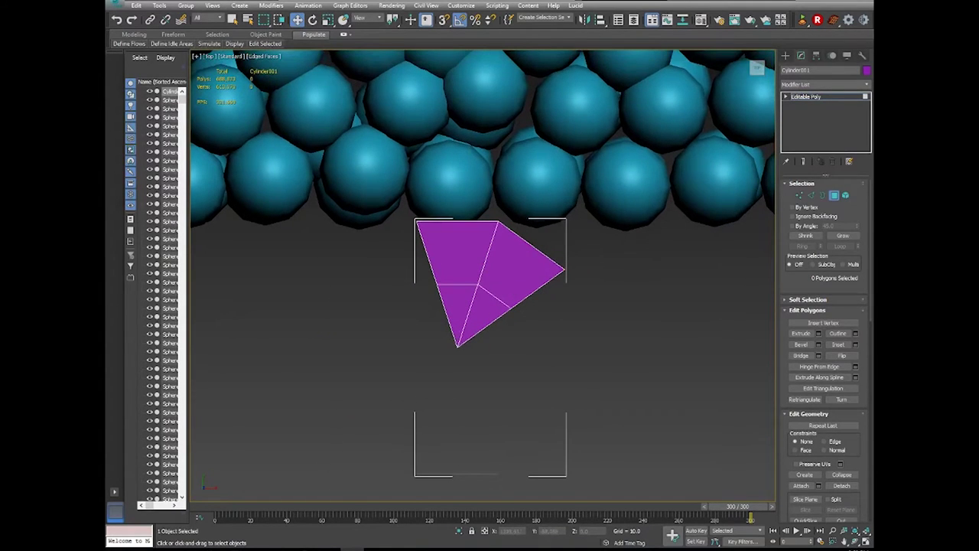
click(836, 196)
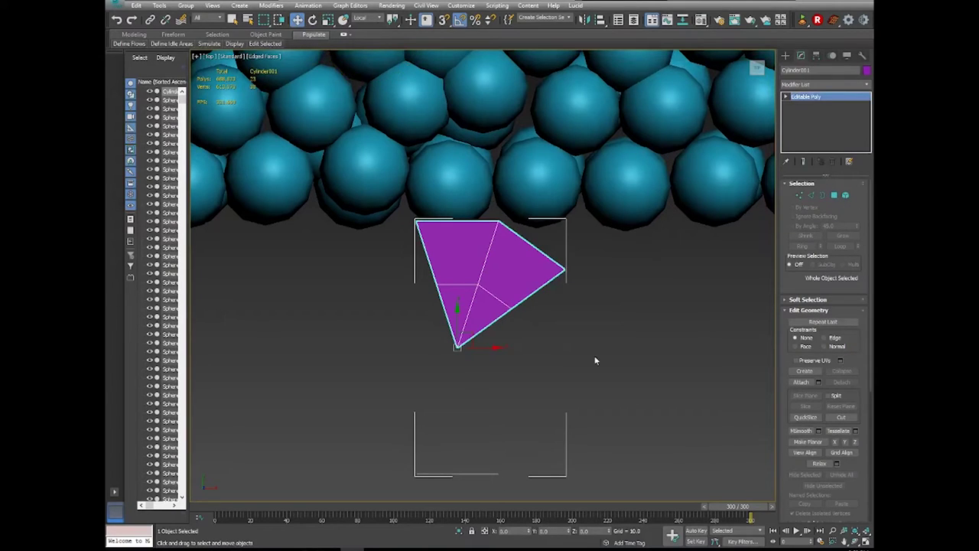
Delete the leftover detached side strip of the cylinder at element level.
click(855, 541)
drag(429, 344, 404, 289)
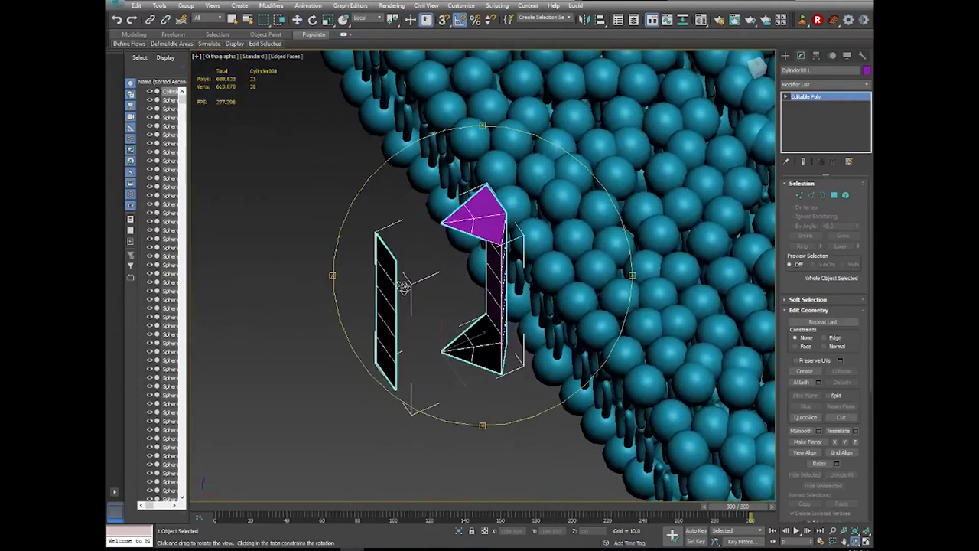
click(846, 197)
key(w)
click(383, 275)
key(Delete)
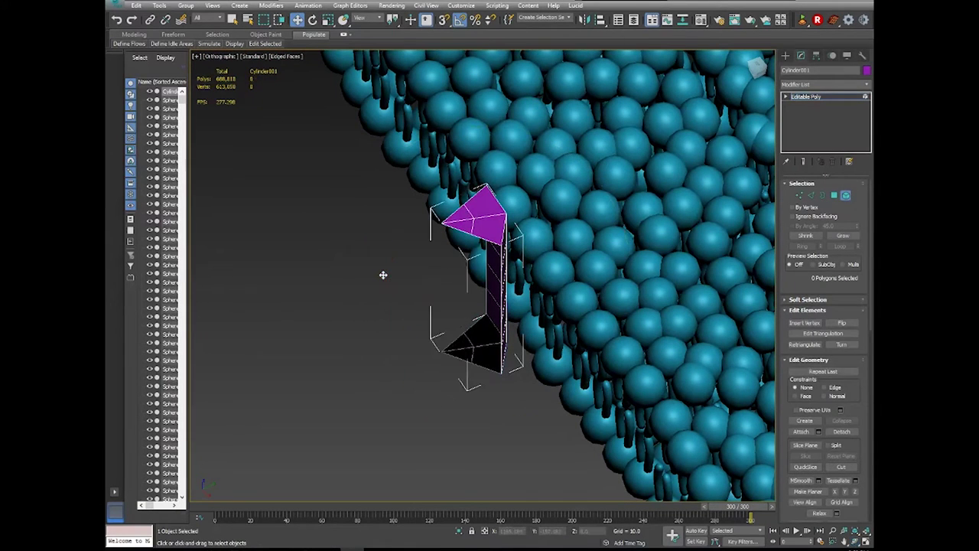
Select the matching open edges of the upper and lower caps and bridge them to close the wedge's two open sides.
scroll(458, 284, up, 3)
key(2)
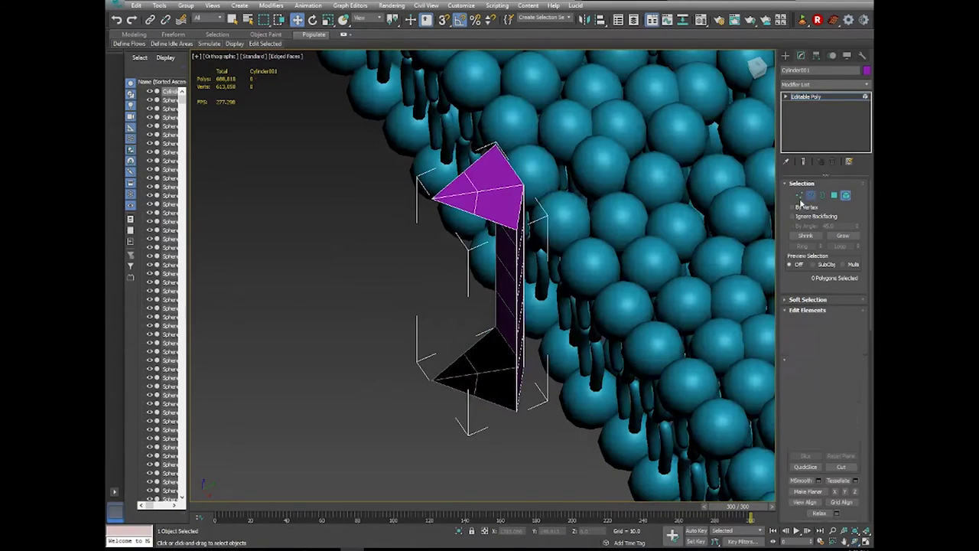
click(480, 218)
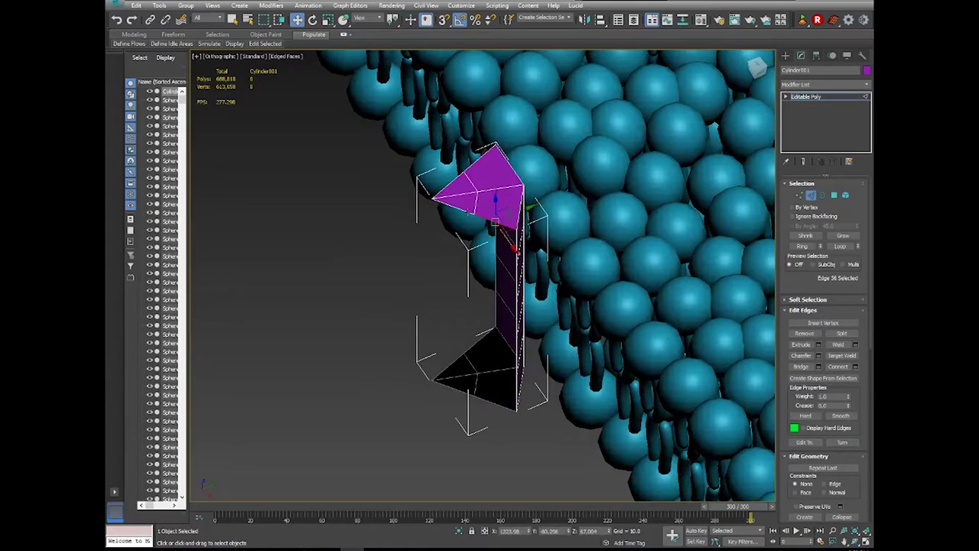
double_click(490, 161)
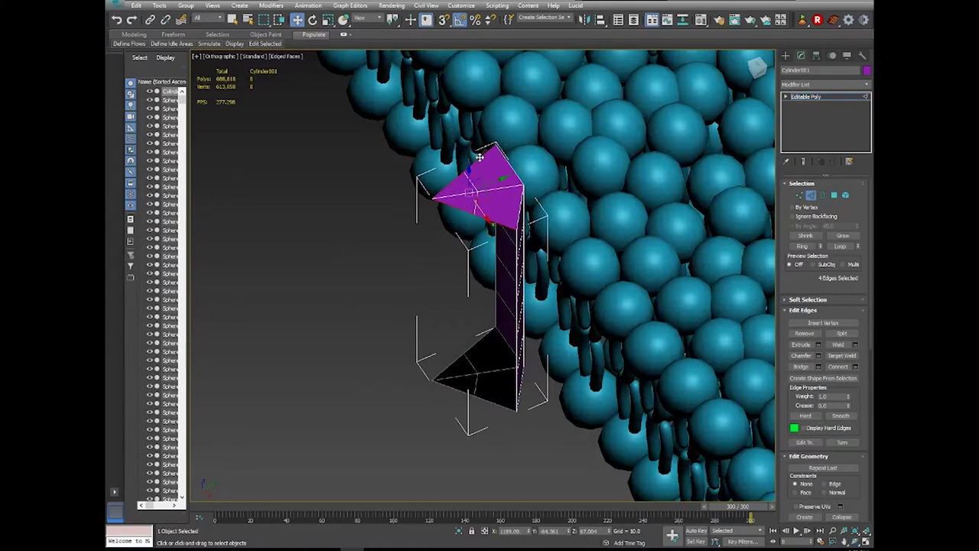
ctrl+click(493, 403)
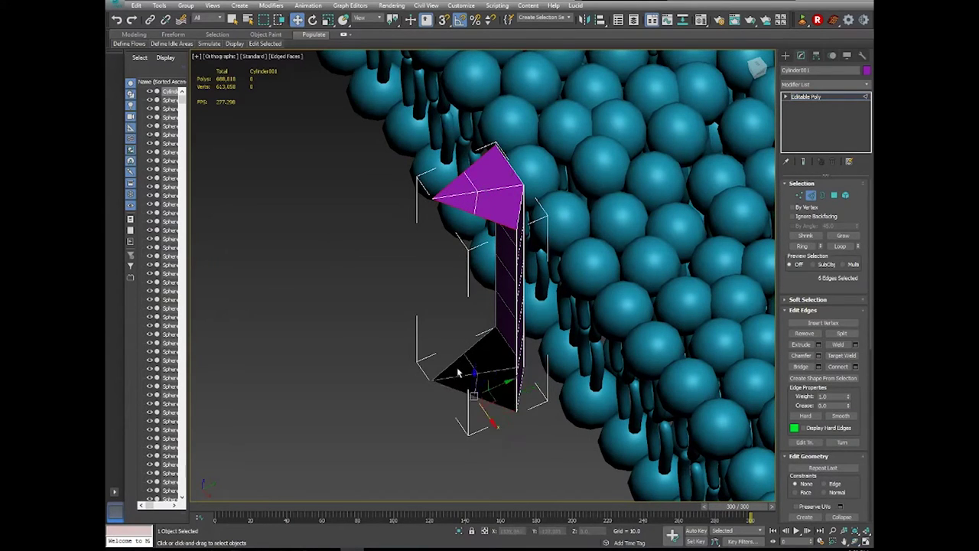
ctrl+double_click(457, 366)
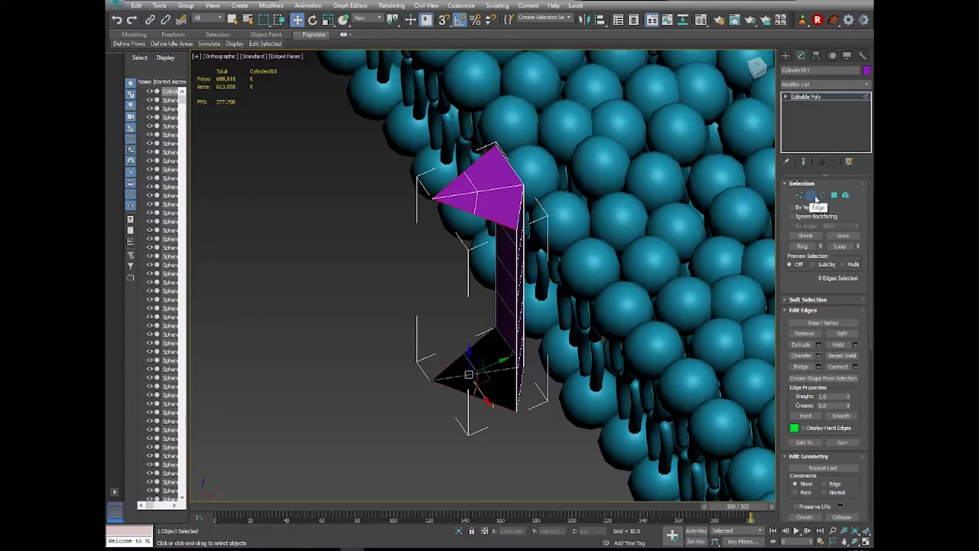
click(801, 367)
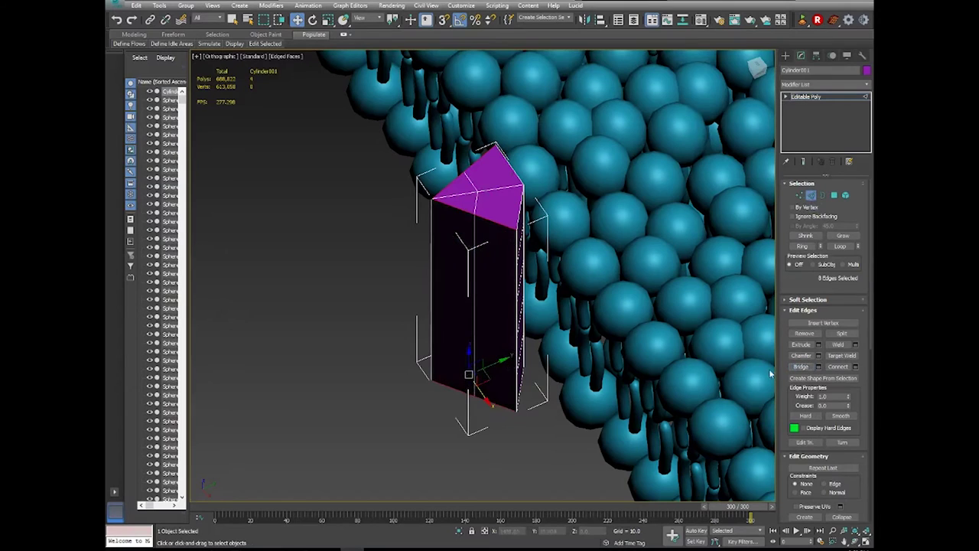
Select the horizontal edge loops across the wedge's outer faces and remove them together with their vertices.
alt+middle_drag(490, 306, 523, 318)
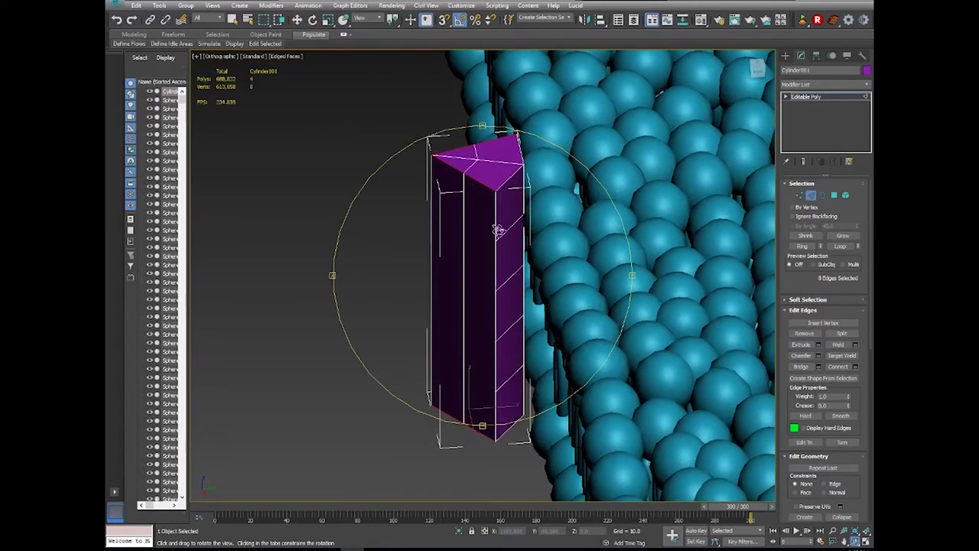
alt+middle_drag(497, 234, 523, 262)
key(w)
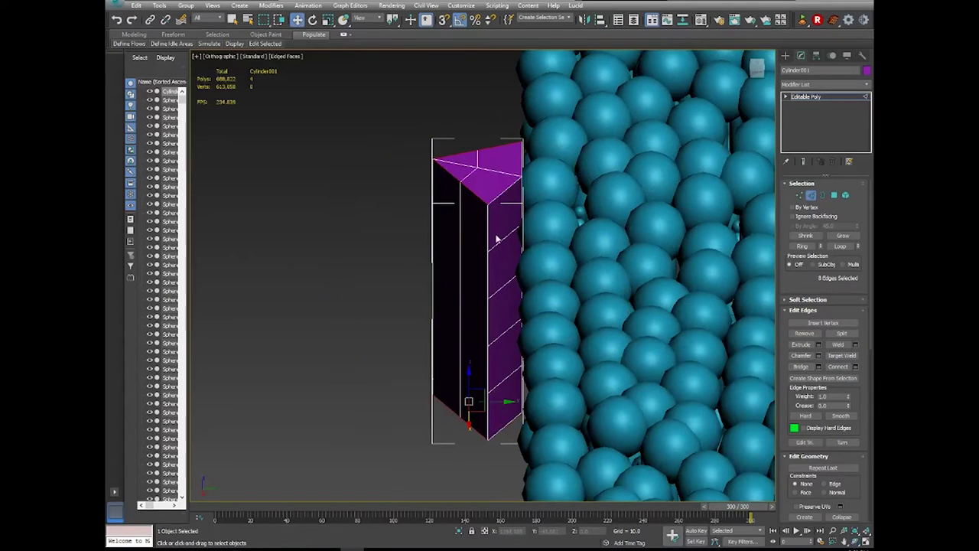
click(499, 240)
double_click(507, 329)
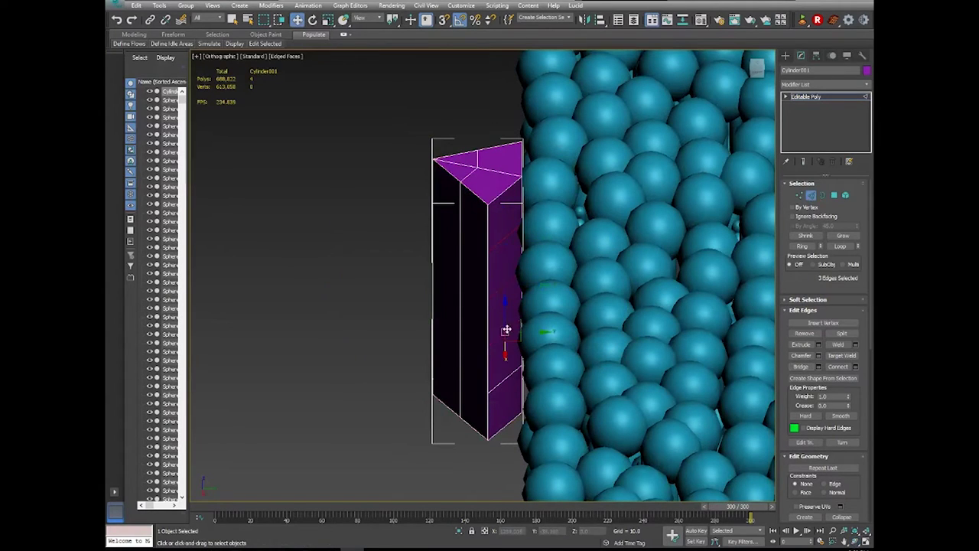
click(842, 246)
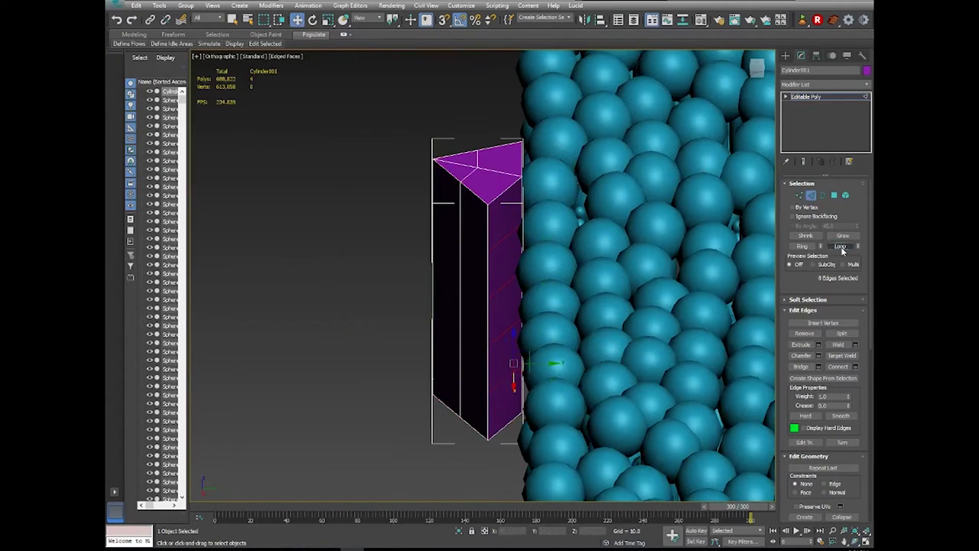
key(ctrl+d)
Isolate the wedge object from the membrane and orbit around it to inspect its shape.
right_click(609, 267)
click(612, 188)
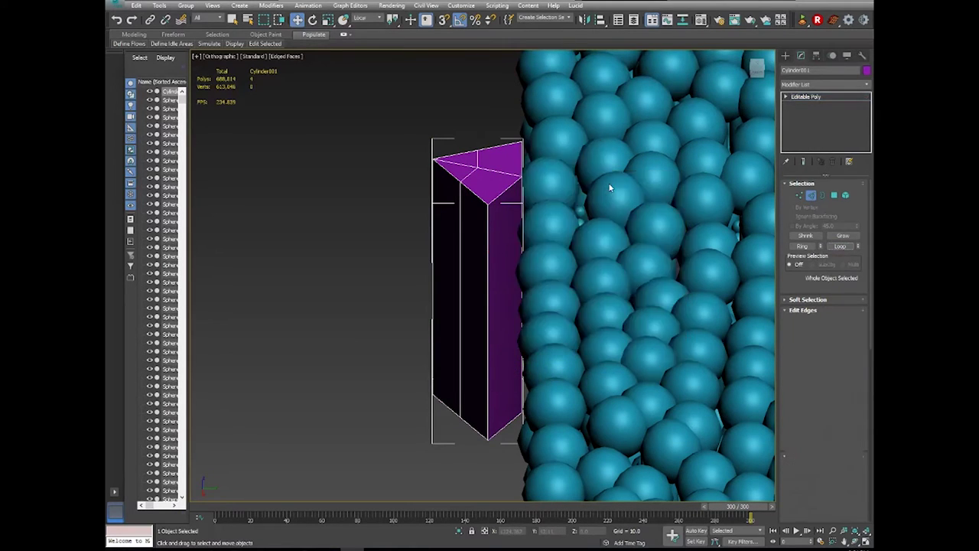
click(864, 540)
drag(536, 316, 632, 280)
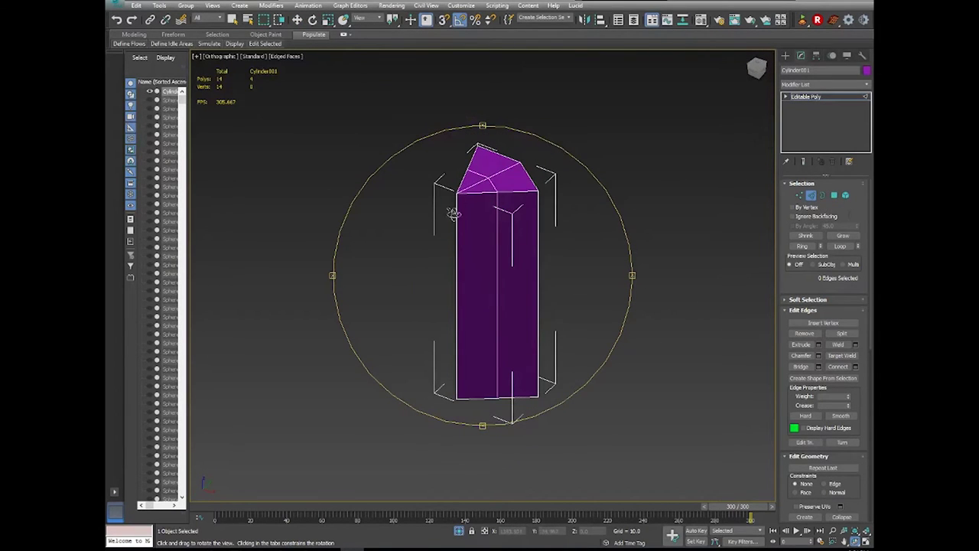
Select the wedge's open border and its corner vertices to examine where the side faces are not joined.
drag(515, 201, 519, 241)
click(822, 196)
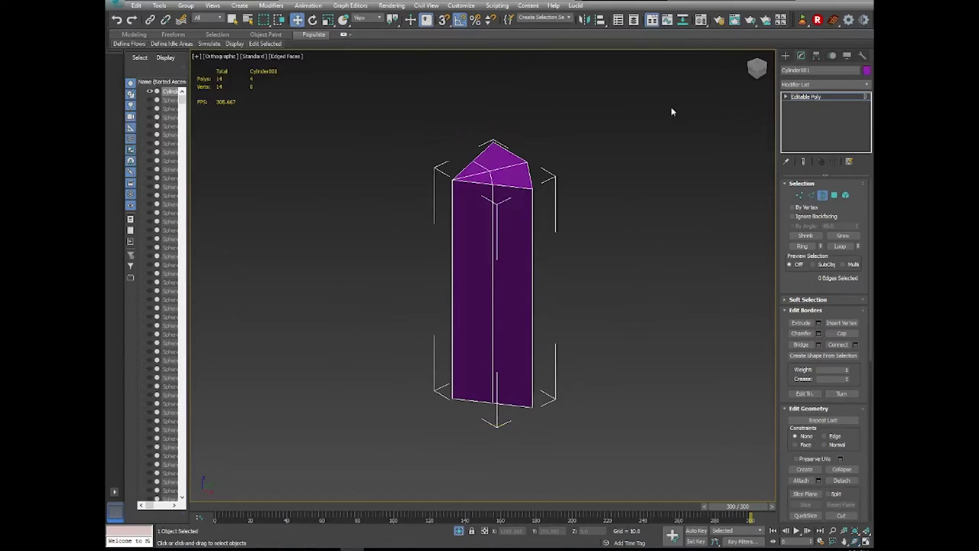
click(480, 409)
key(ctrl+r)
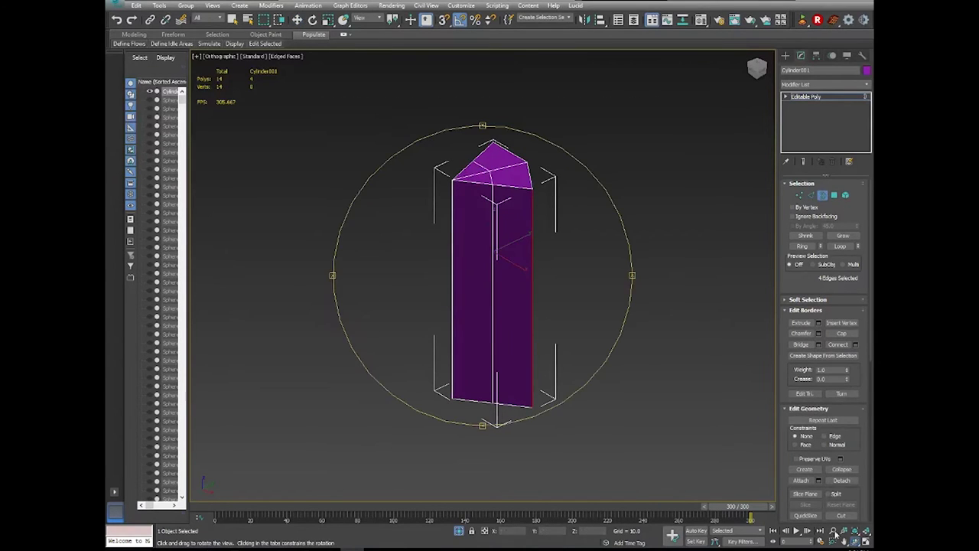
drag(490, 314, 550, 314)
scroll(346, 319, up, 3)
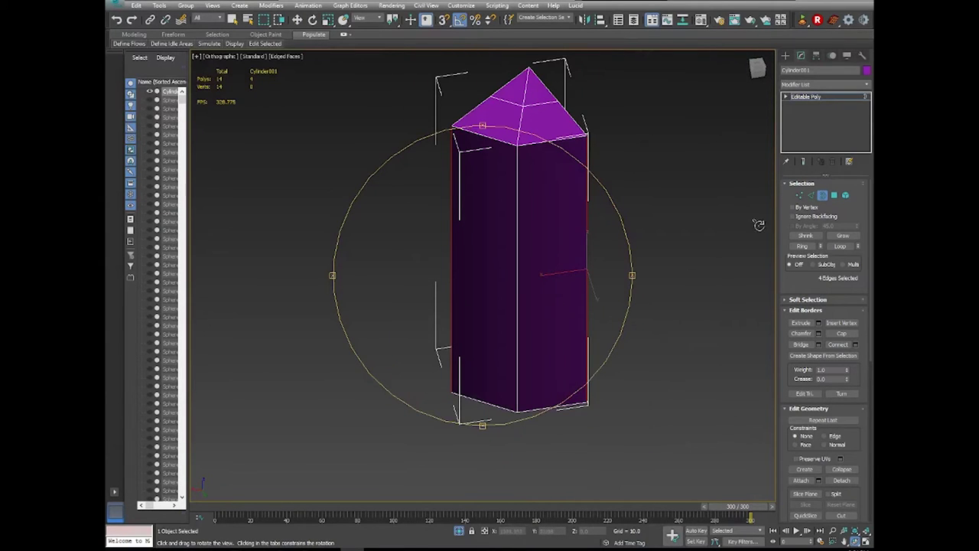
click(802, 198)
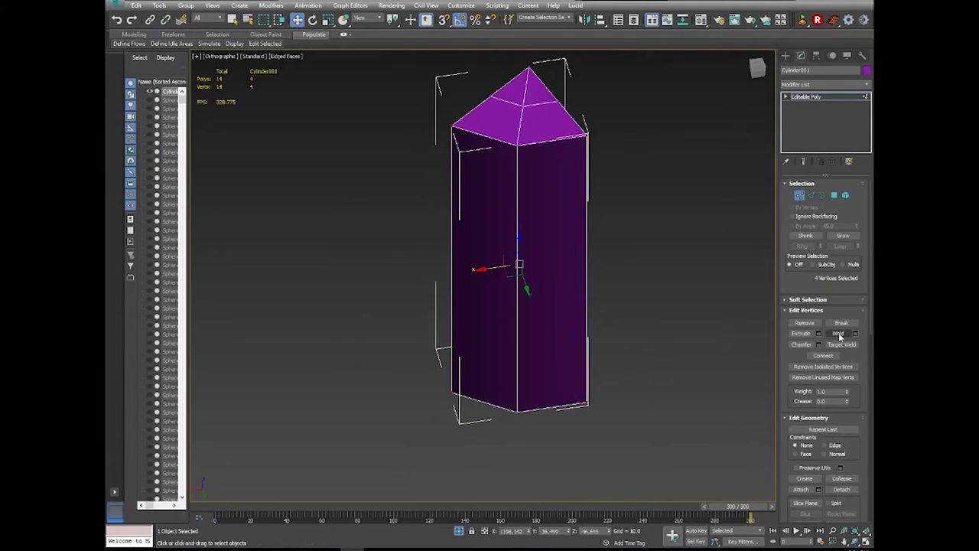
click(823, 195)
key(ctrl+a)
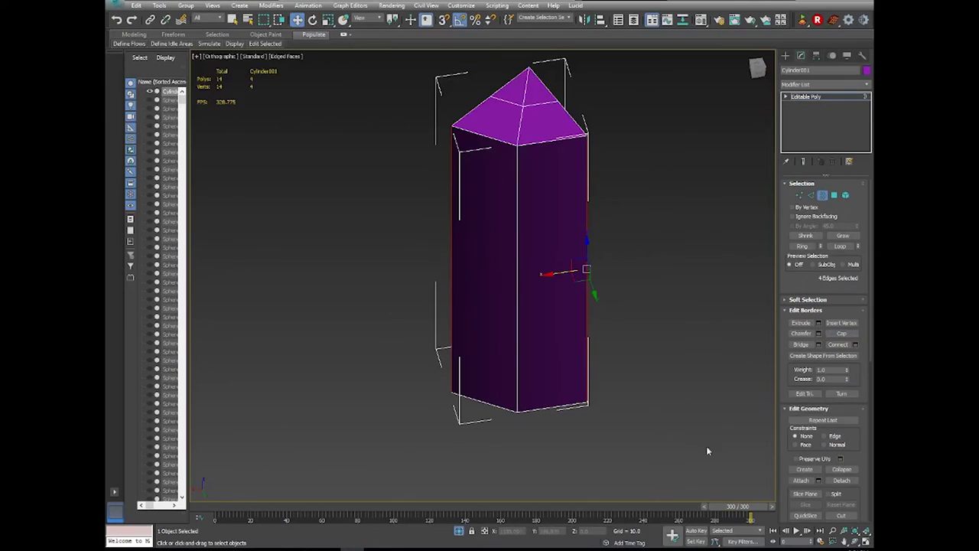
Examine the wedge's unjoined corner vertices and side faces up close and from the opposite side.
click(855, 535)
drag(333, 275, 357, 263)
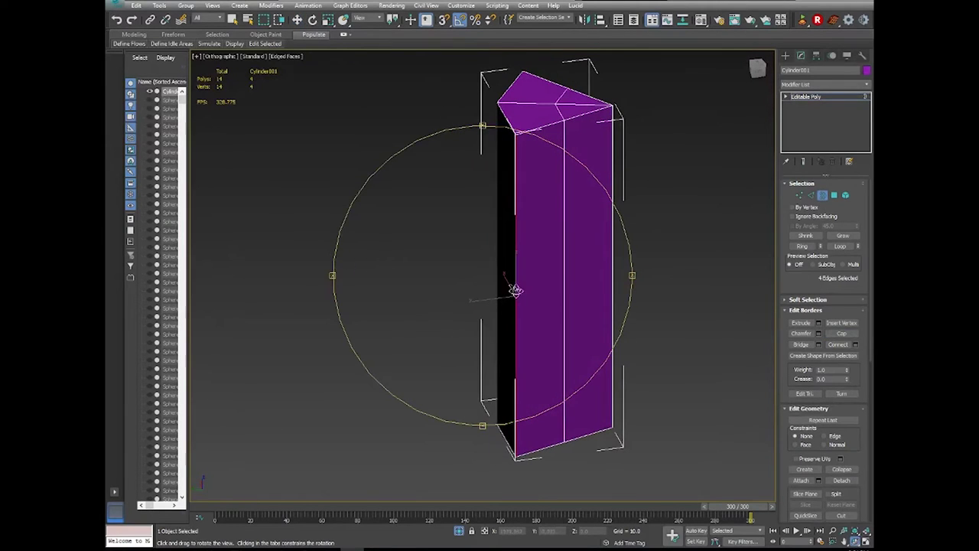
key(1)
scroll(464, 358, up, 5)
middle_drag(463, 358, 440, 387)
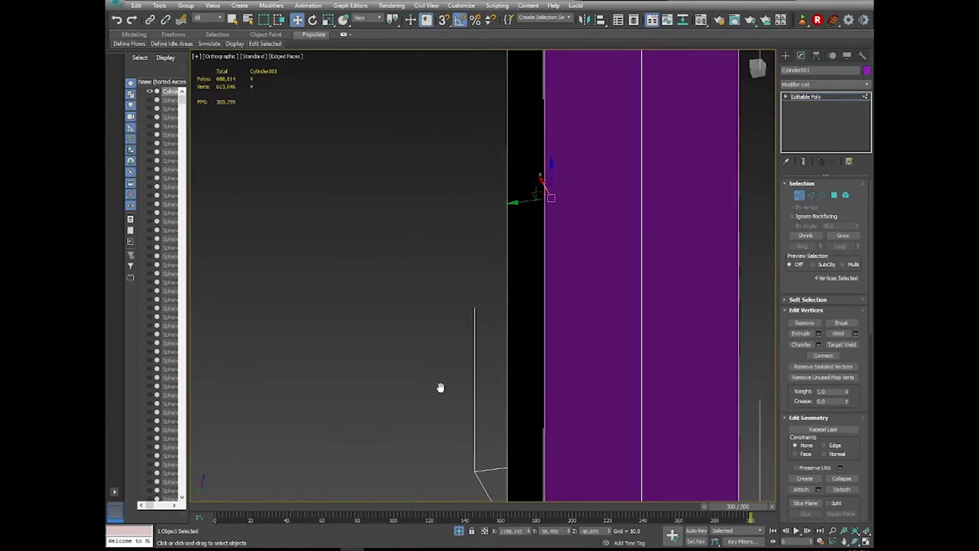
key(z)
scroll(476, 224, up, 5)
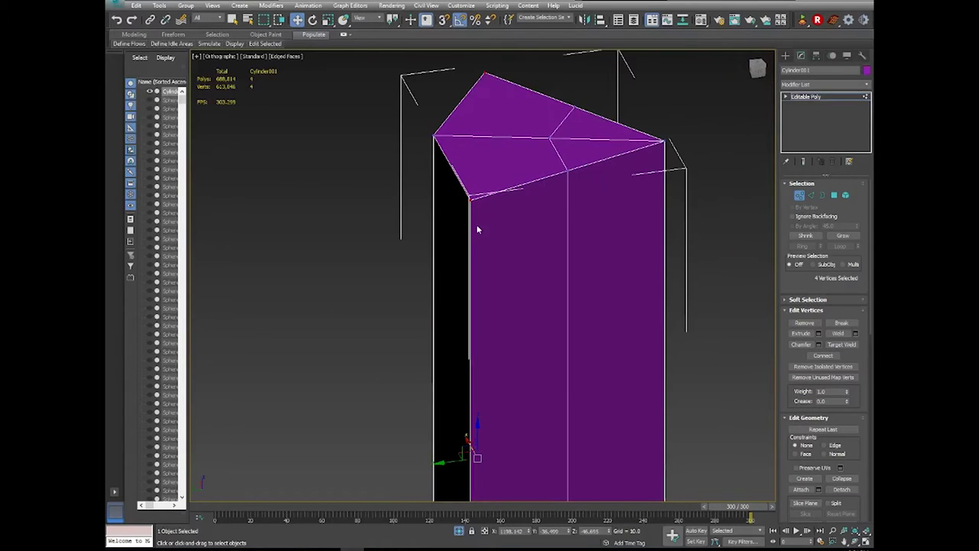
scroll(476, 224, down, 7)
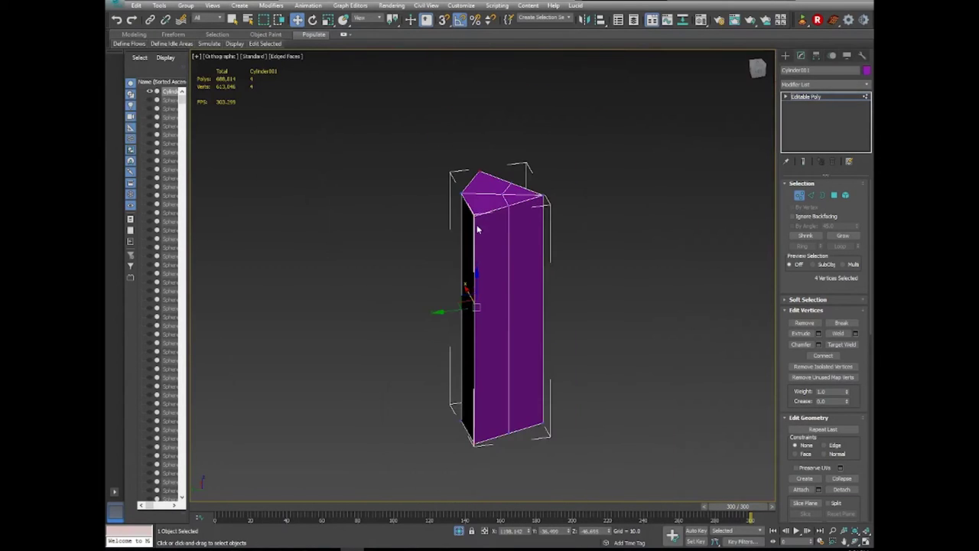
click(844, 540)
drag(507, 349, 569, 345)
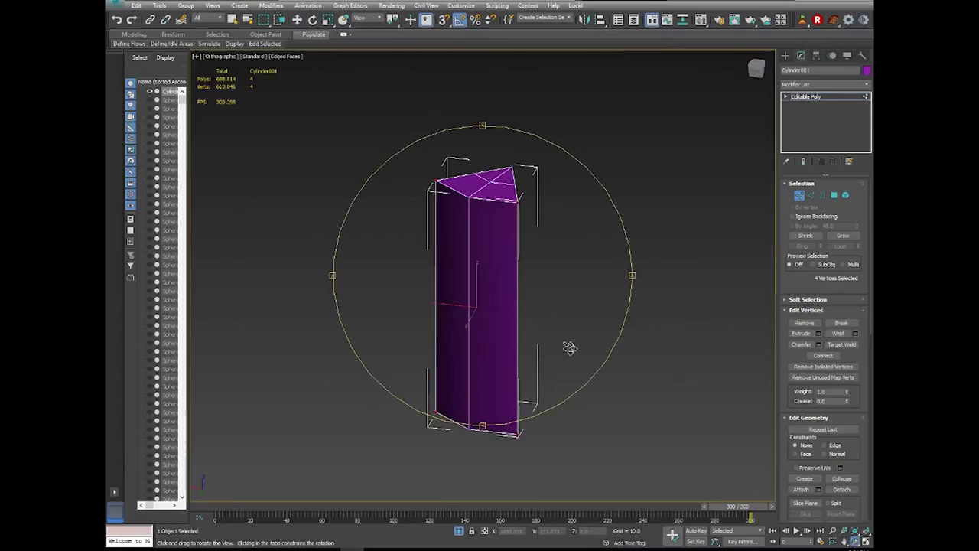
Select the two adjoining long faces on the wedge's outer side at polygon level and delete them.
click(834, 195)
click(501, 278)
ctrl+click(449, 273)
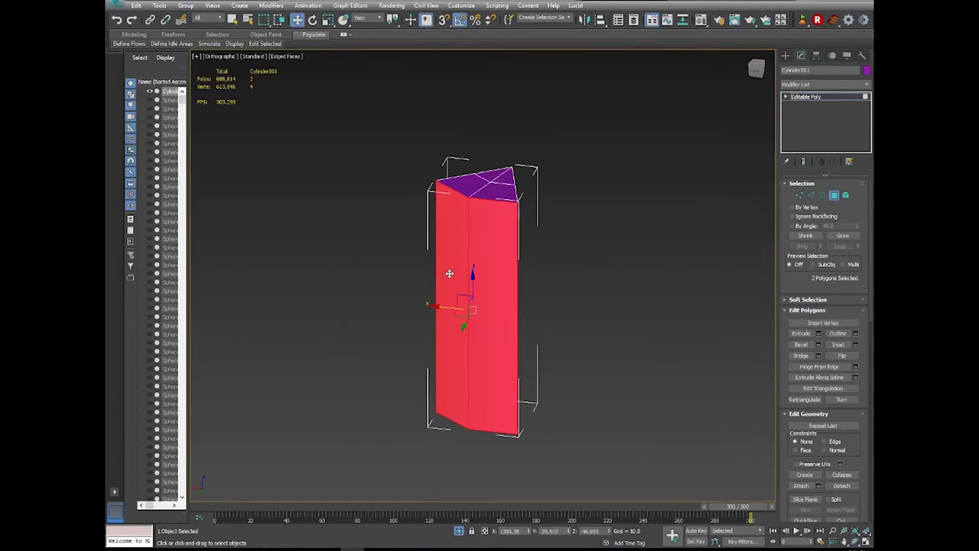
key(Delete)
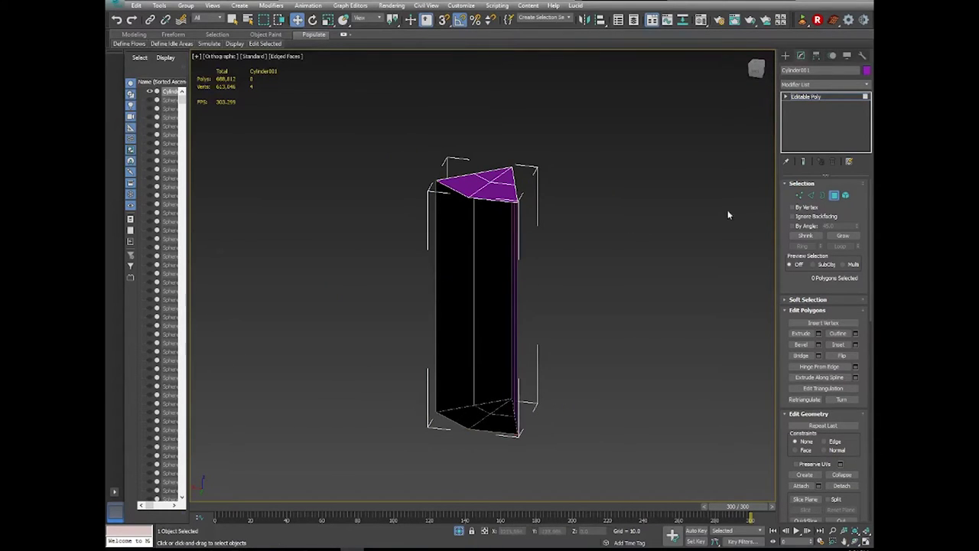
Bridge the upper and lower cap edges across the opened outer side, then check the wedge for open borders.
click(811, 195)
click(476, 212)
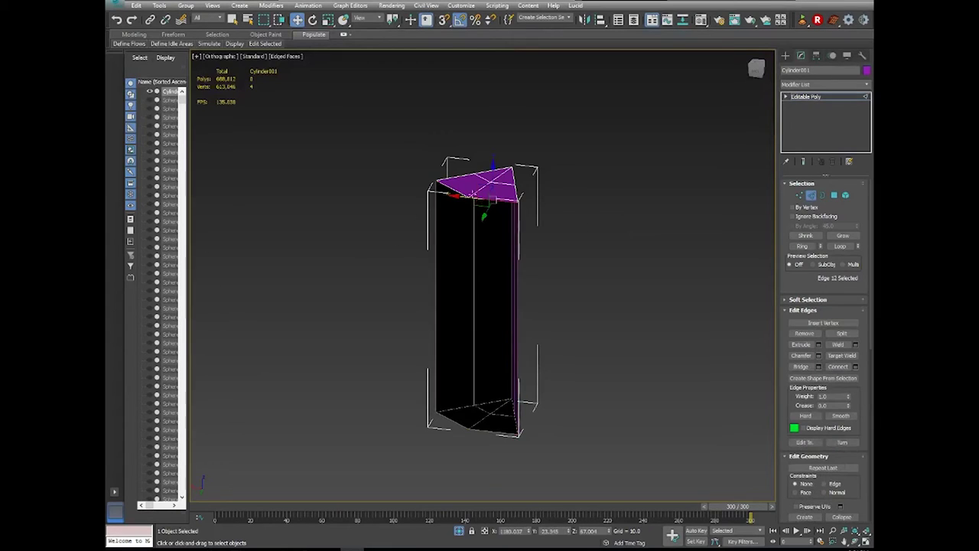
click(455, 190)
ctrl+click(456, 423)
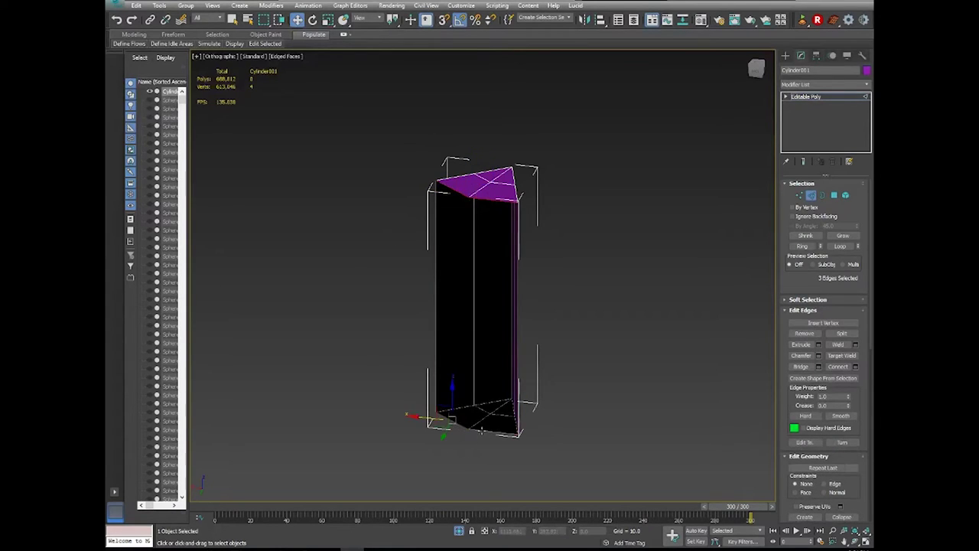
click(800, 367)
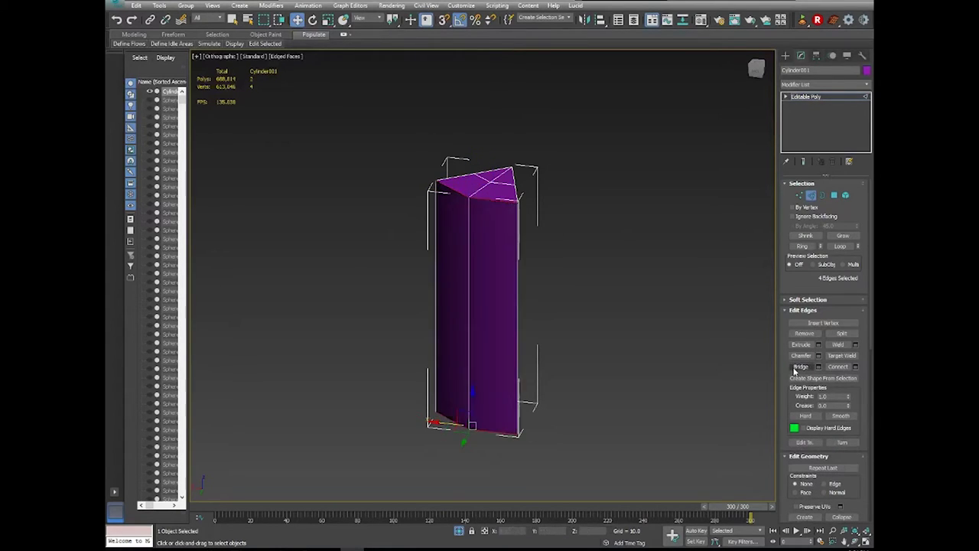
click(822, 195)
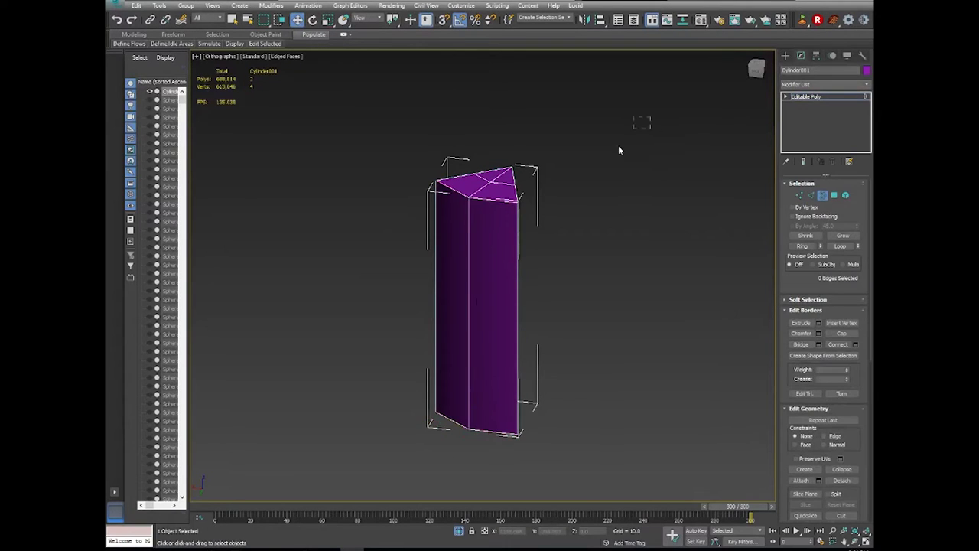
Select the edge loop running across both caps and lengthwise down the middle of the wedge's sides, and remove it.
click(855, 540)
drag(513, 280, 378, 299)
drag(446, 208, 566, 211)
click(801, 196)
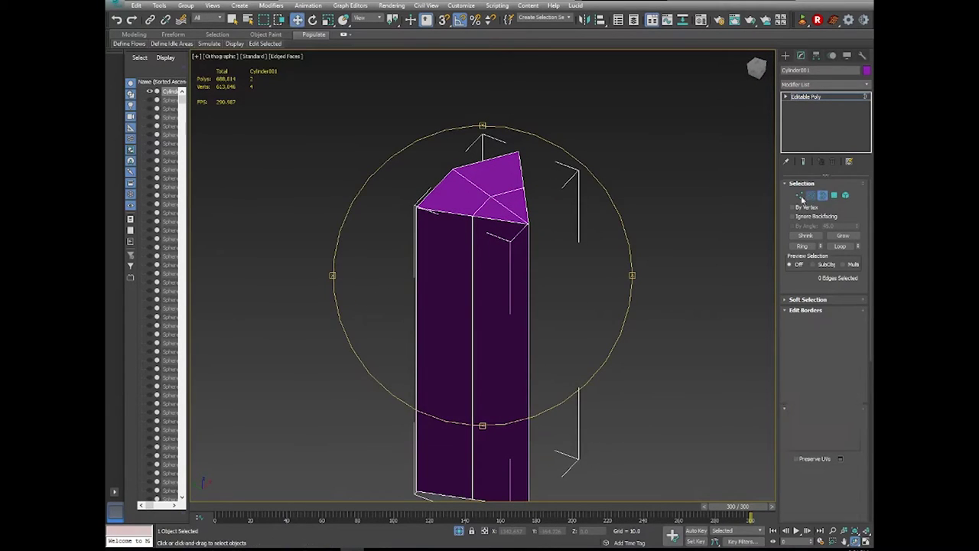
click(811, 195)
click(515, 189)
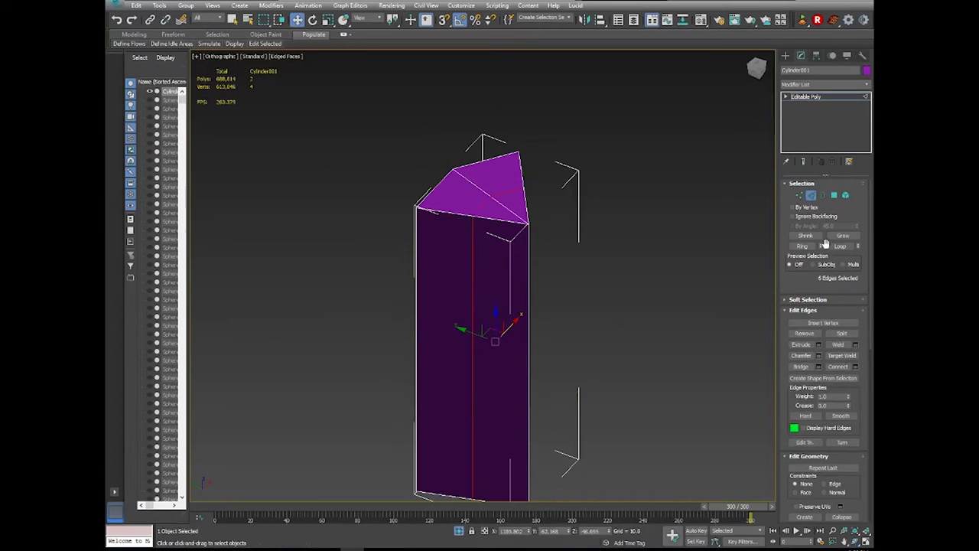
click(823, 242)
scroll(642, 243, down, 3)
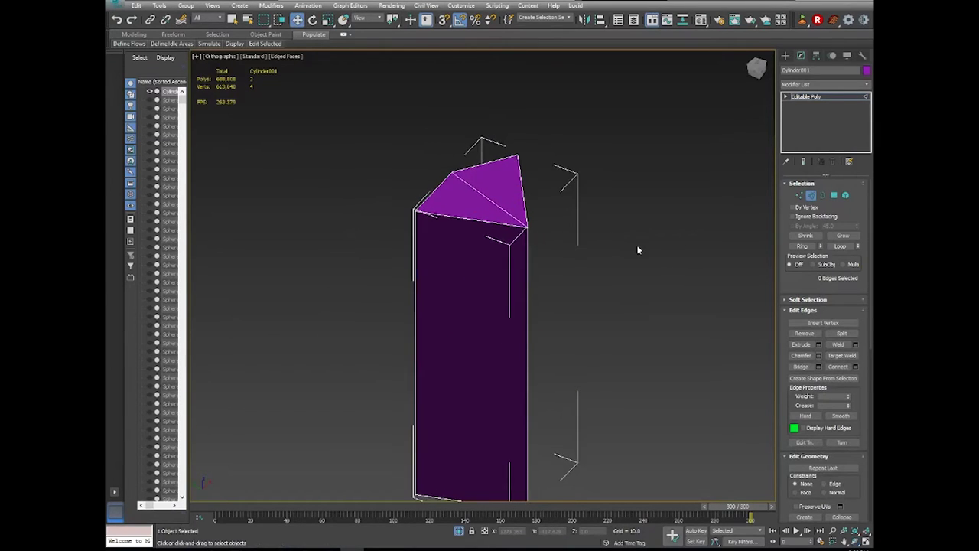
Chamfer the edge loop crossing the caps and the wedge's two opposite long corners by about 27.76 with 5 segments.
alt+middle_drag(704, 400, 582, 264)
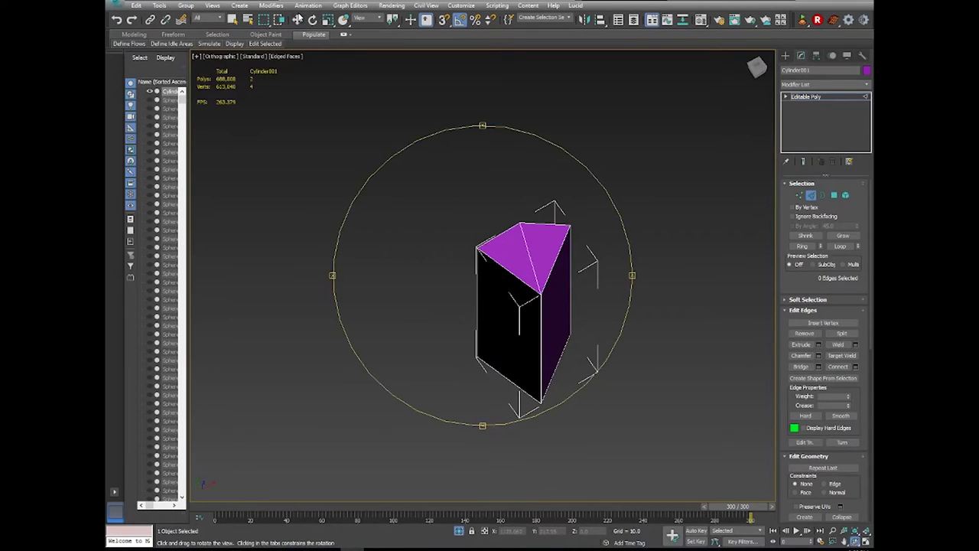
key(w)
double_click(528, 251)
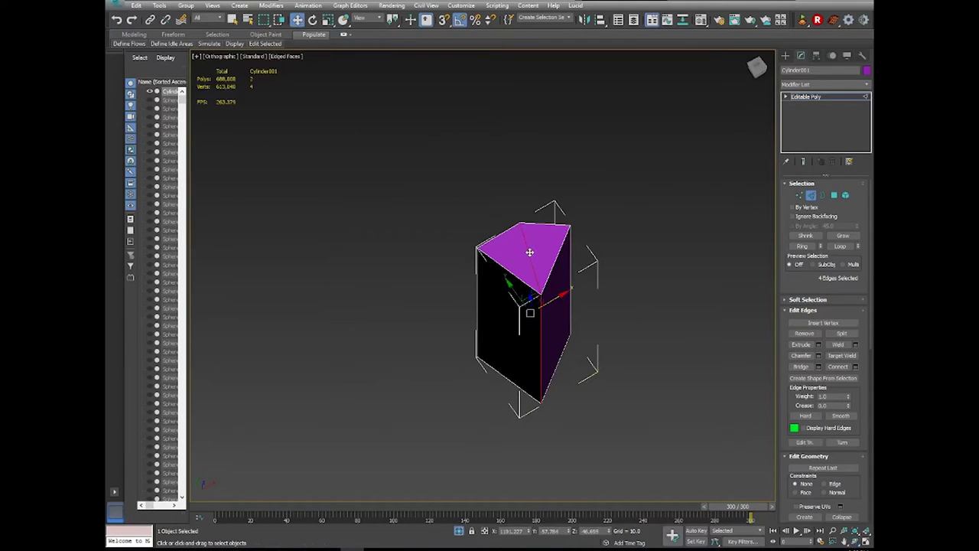
click(818, 357)
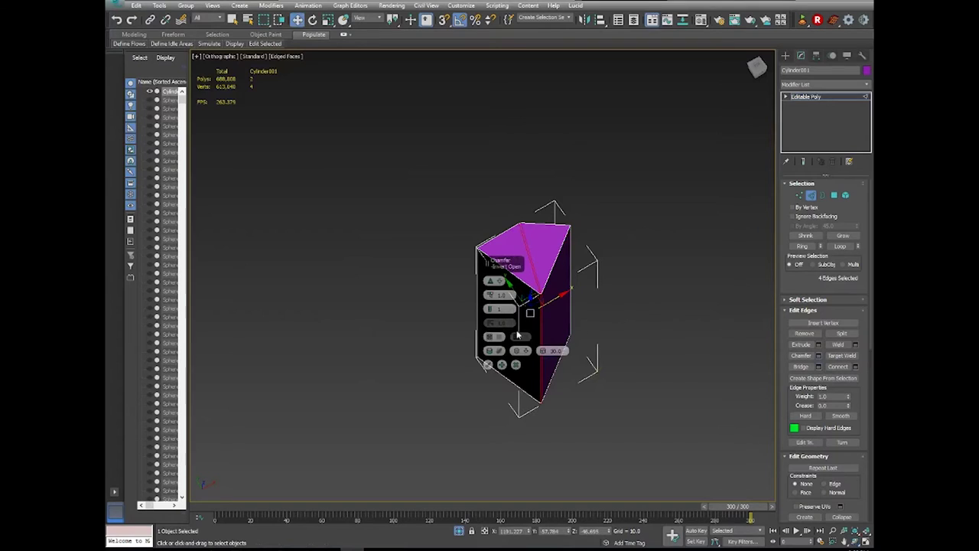
mouse_move(490, 296)
mouse_down()
mouse_move(490, 286)
mouse_move(491, 309)
mouse_move(490, 274)
mouse_move(490, 310)
mouse_move(491, 301)
mouse_up()
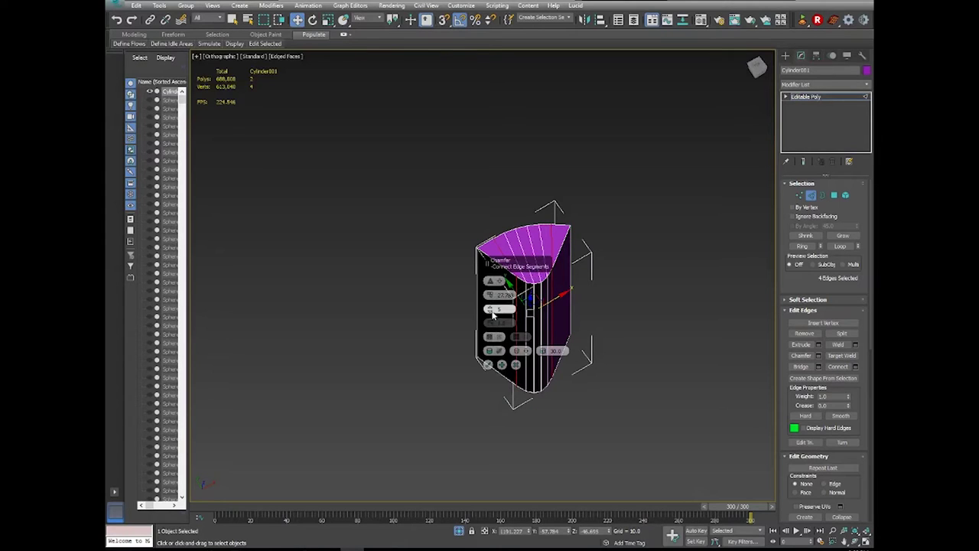
click(488, 364)
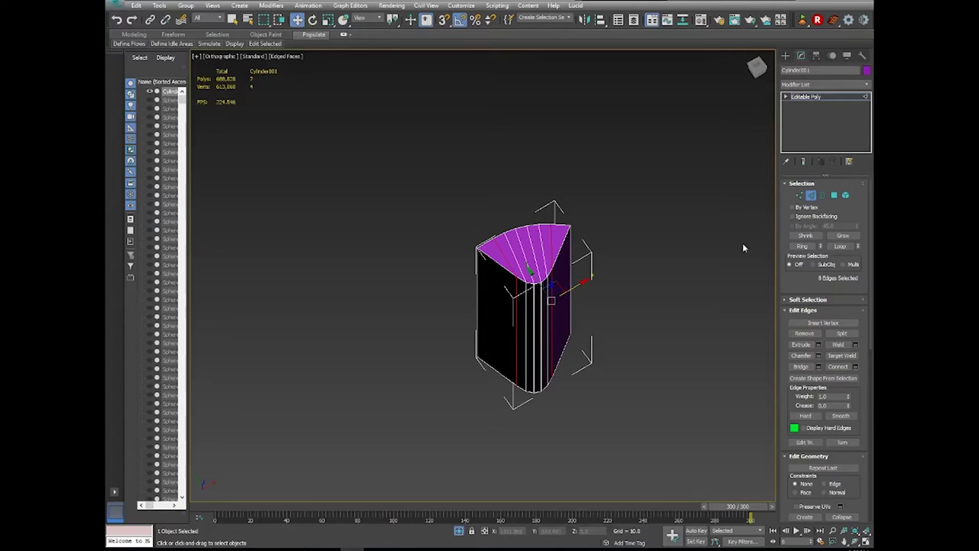
alt+middle_drag(582, 367, 458, 223)
click(297, 19)
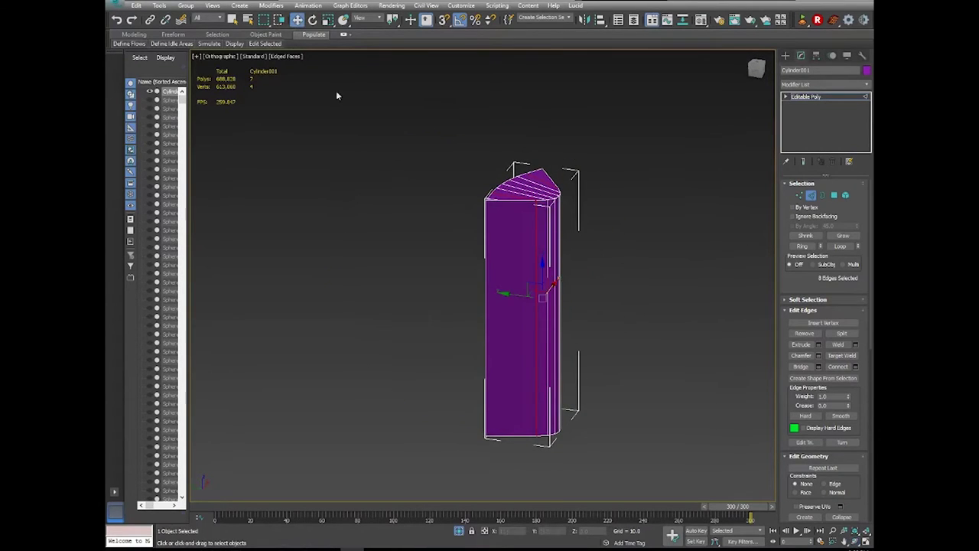
drag(624, 285, 313, 318)
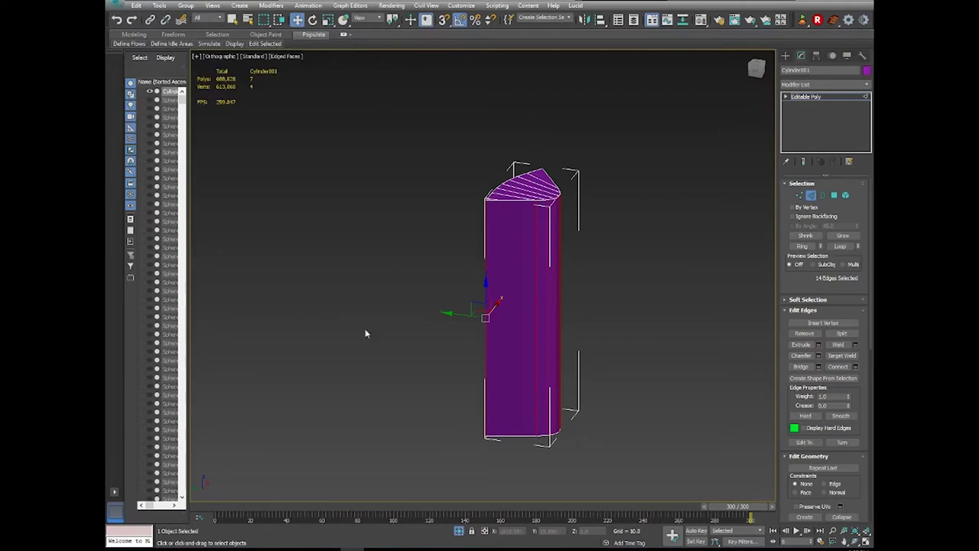
click(856, 366)
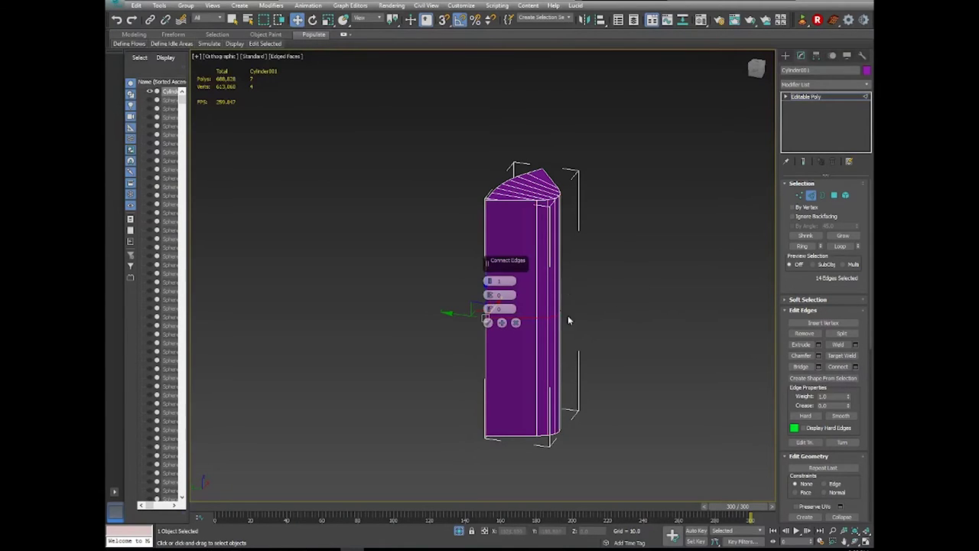
click(659, 303)
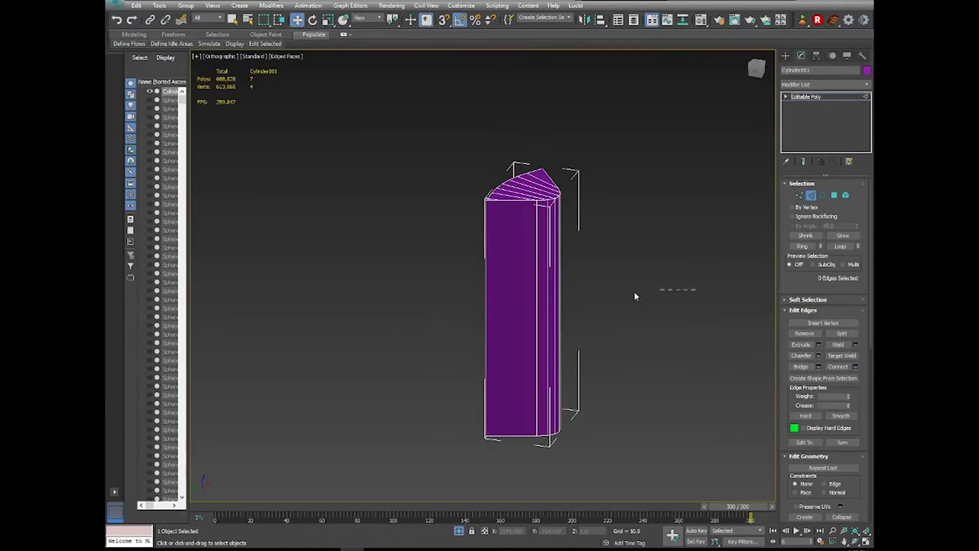
drag(380, 318, 380, 318)
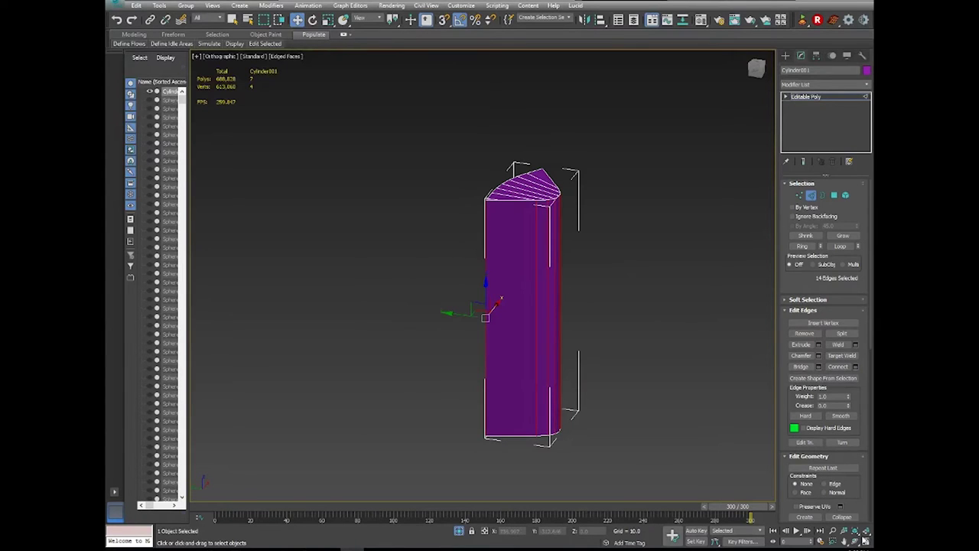
Ring-select all the wedge's vertical edges and connect them with 2 segments at a pinch of about 96.
click(865, 540)
drag(590, 360, 459, 298)
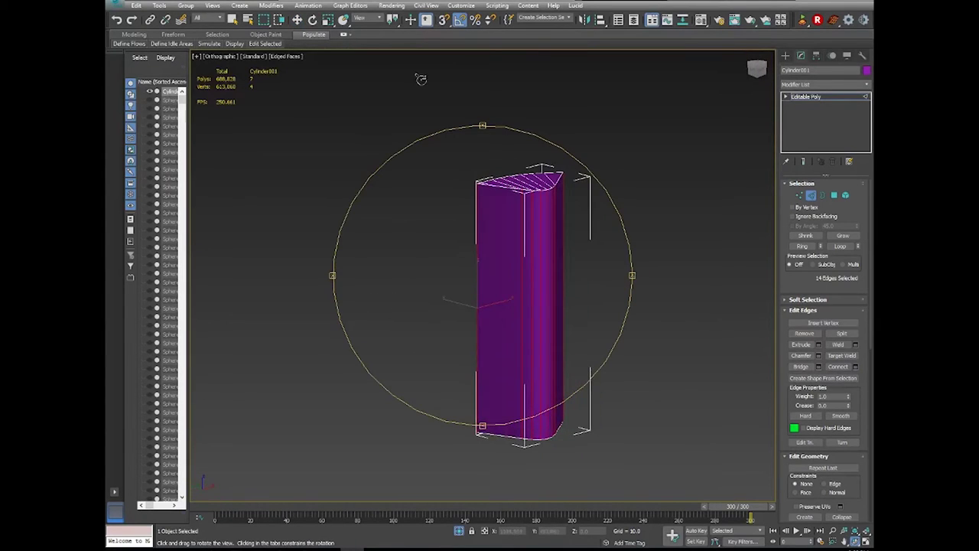
click(298, 19)
click(527, 274)
click(523, 275)
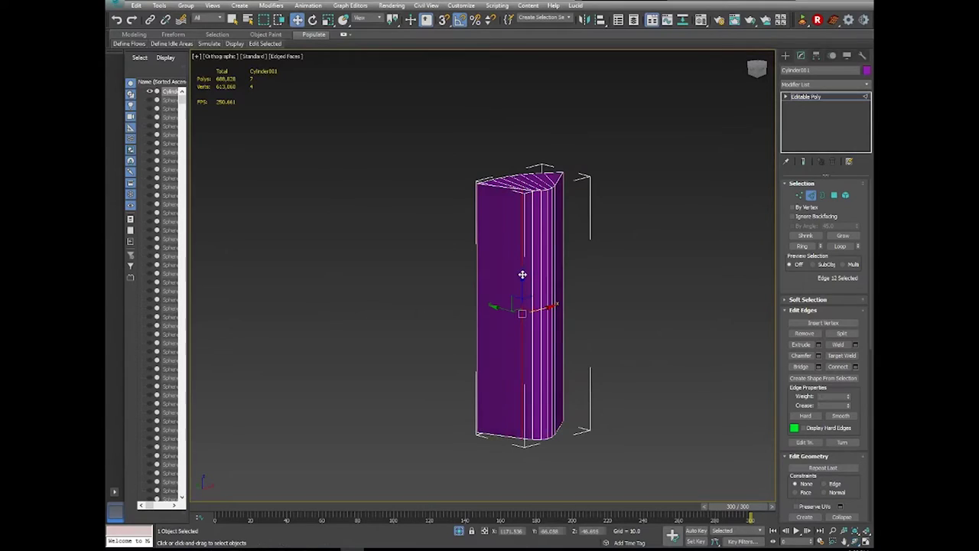
click(801, 246)
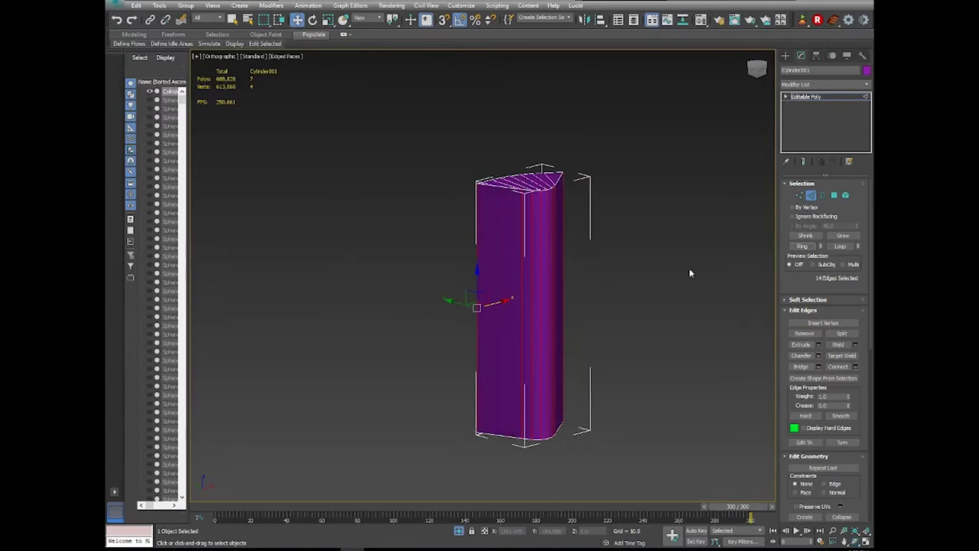
click(856, 366)
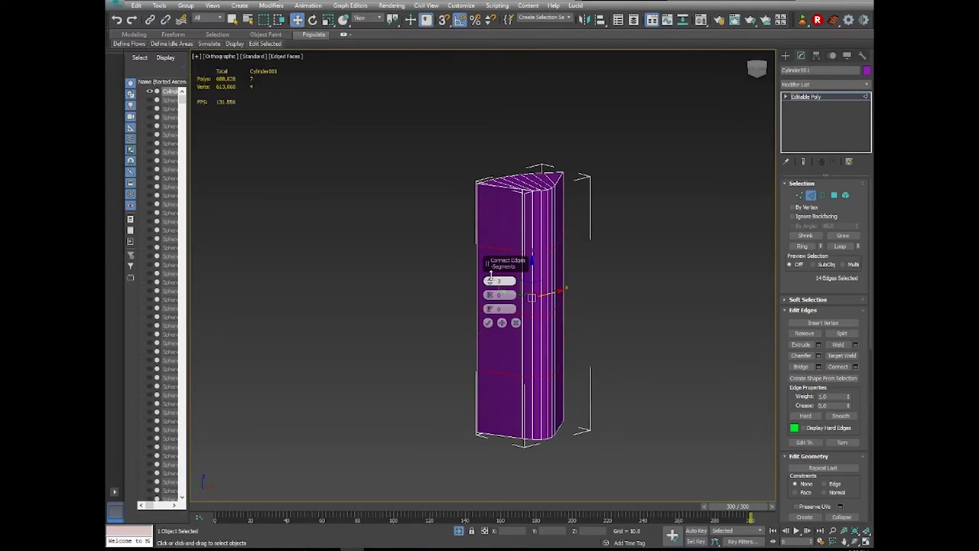
drag(488, 295, 508, 109)
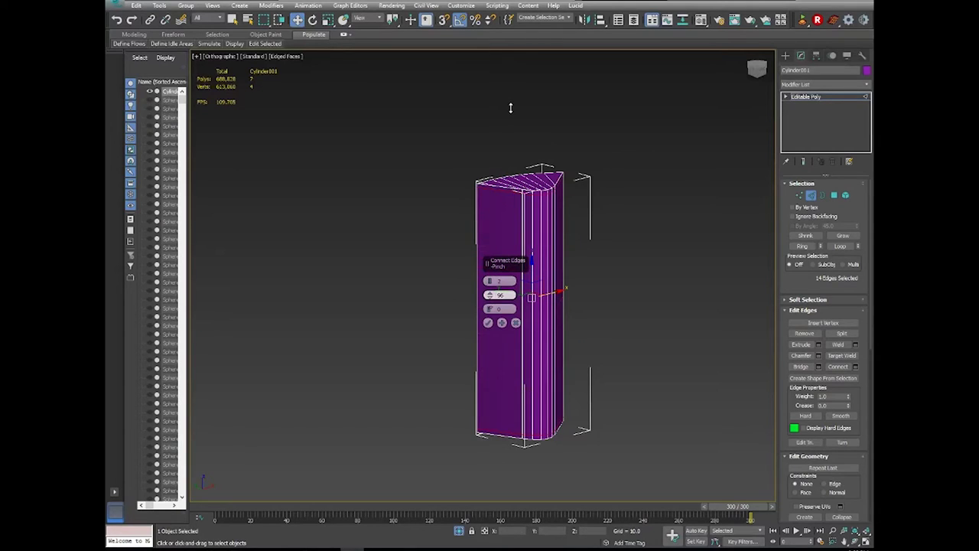
click(488, 322)
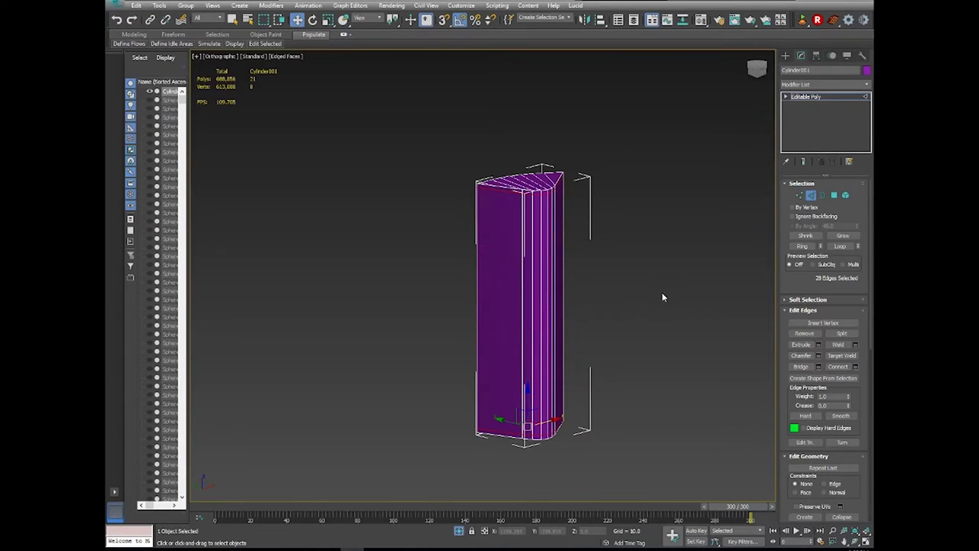
Select the wedge's vertical edges and connect them with 4 evenly spaced segments at a pinch of 0.
click(643, 279)
drag(656, 276, 350, 313)
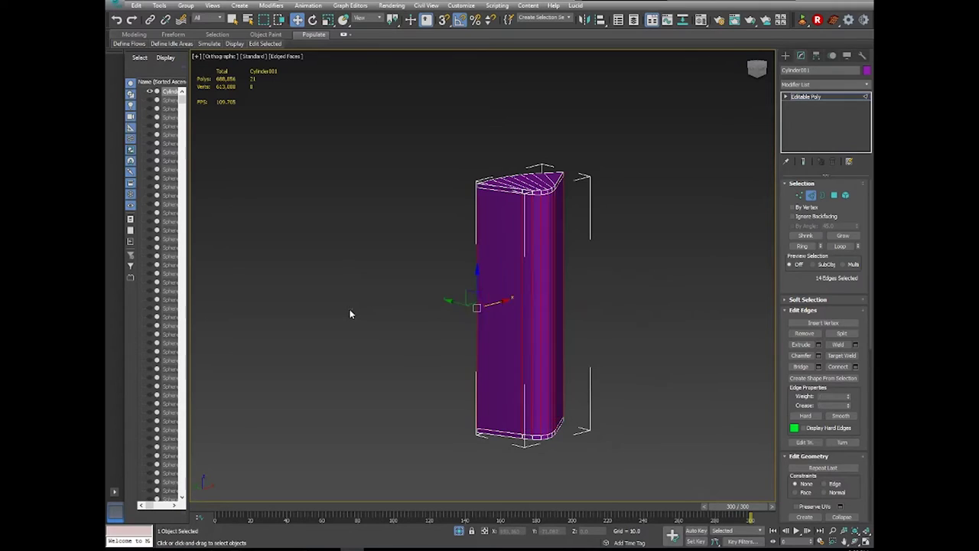
click(855, 367)
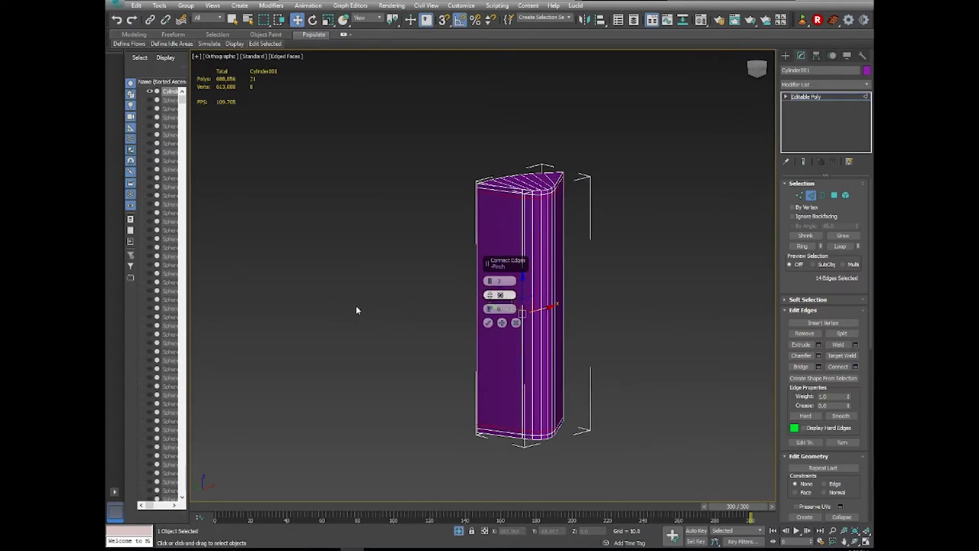
text(0)
click(490, 282)
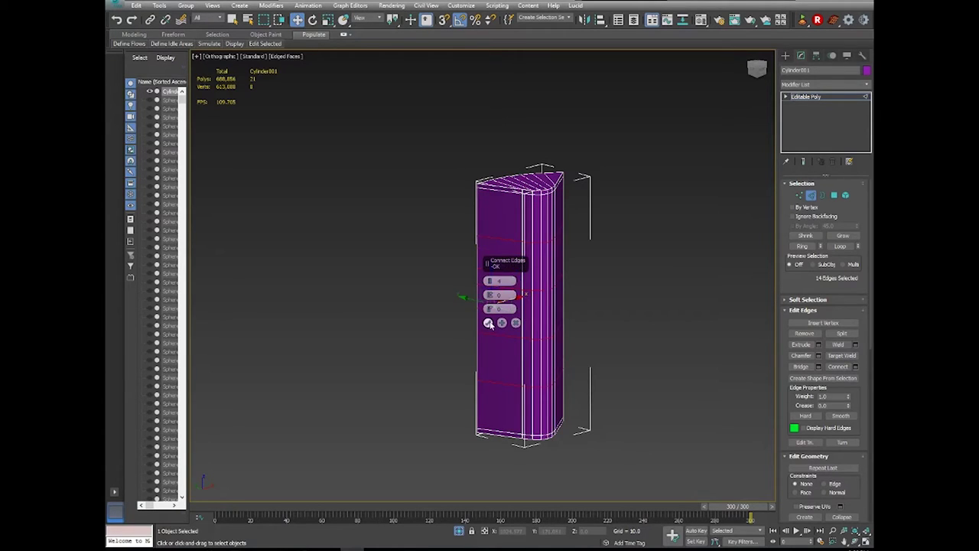
key(Return)
click(813, 195)
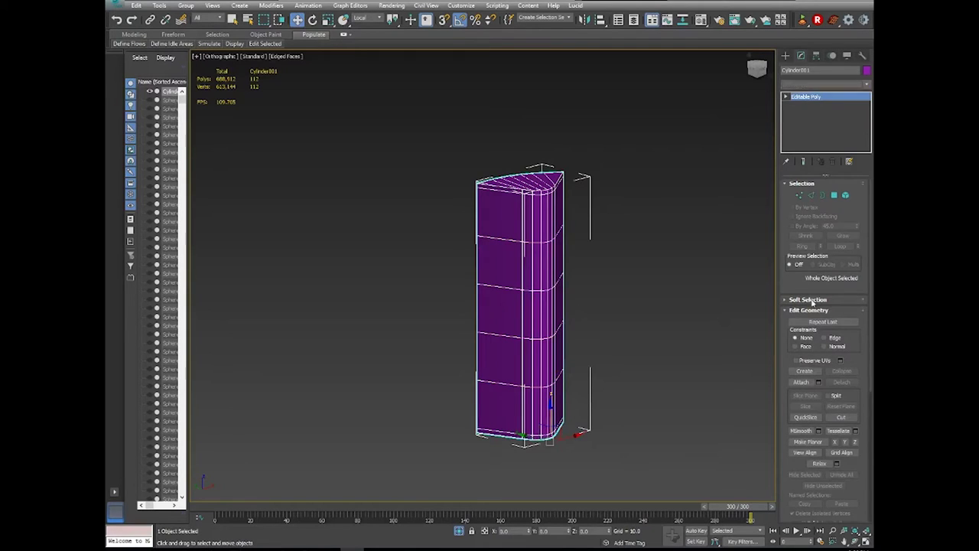
Try a Relax modifier on the wedge with an adjusted relax strength, and delete the modifier.
click(867, 85)
scroll(800, 386, down, 3)
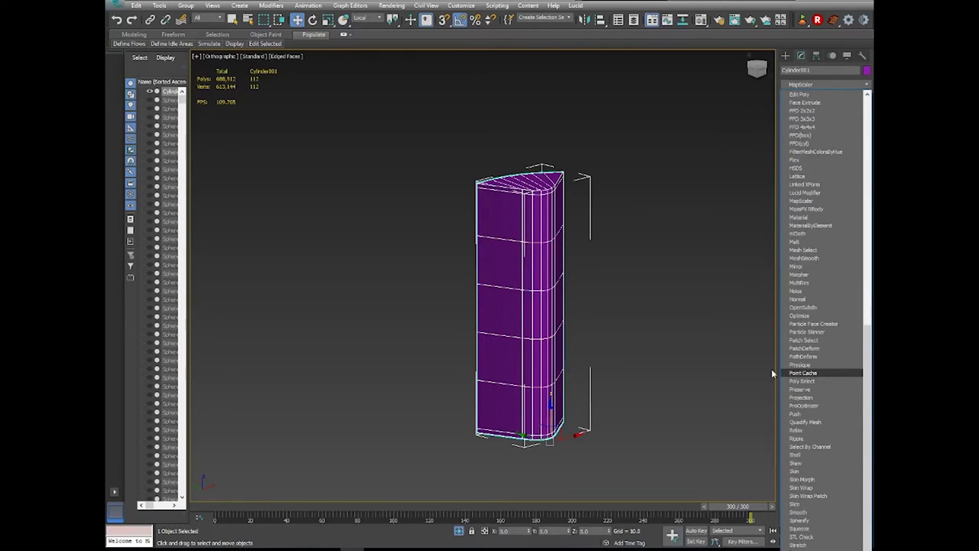
click(797, 430)
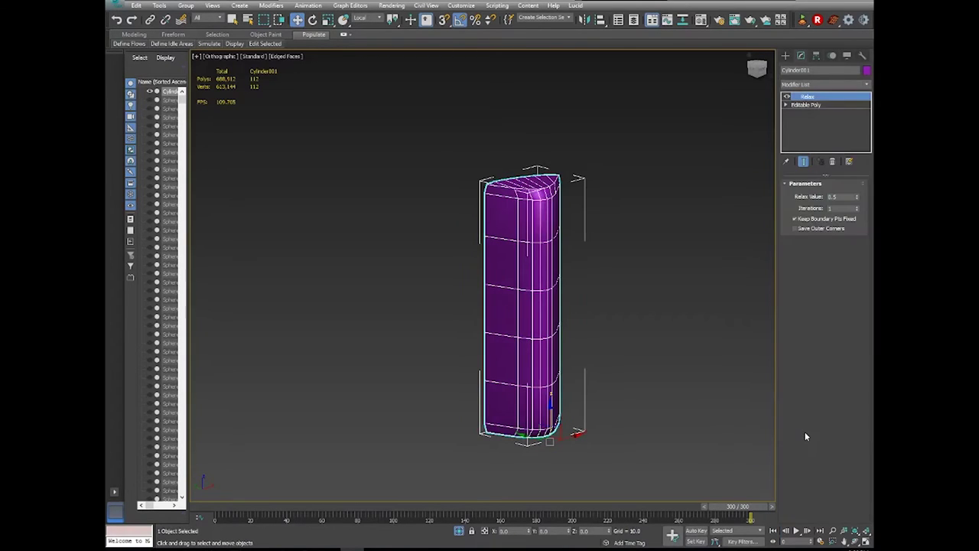
click(858, 185)
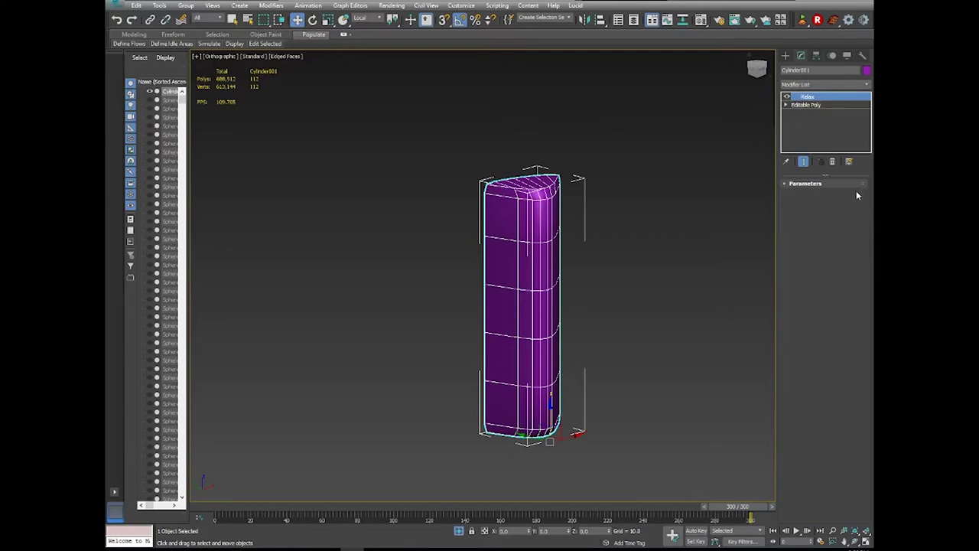
click(804, 186)
drag(860, 199, 837, 230)
right_click(815, 101)
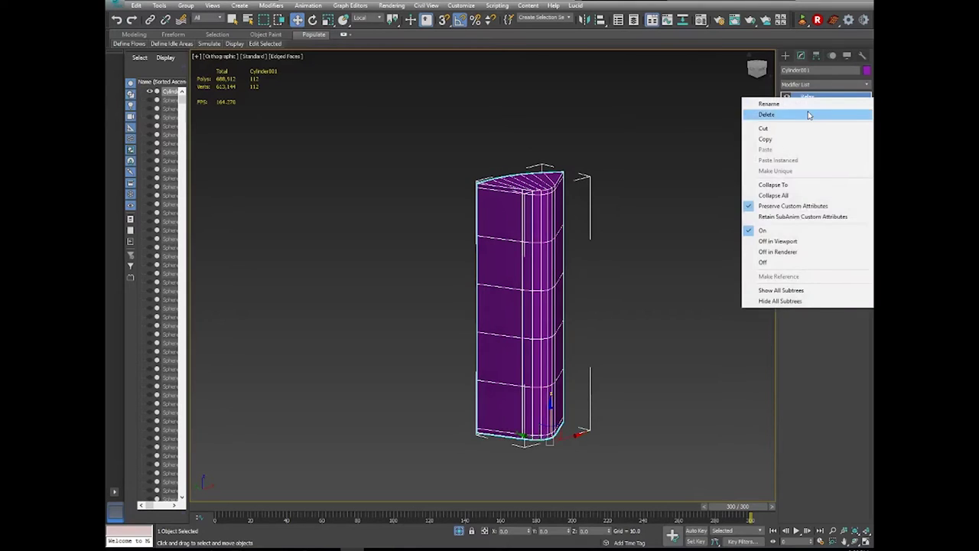
click(808, 114)
click(824, 84)
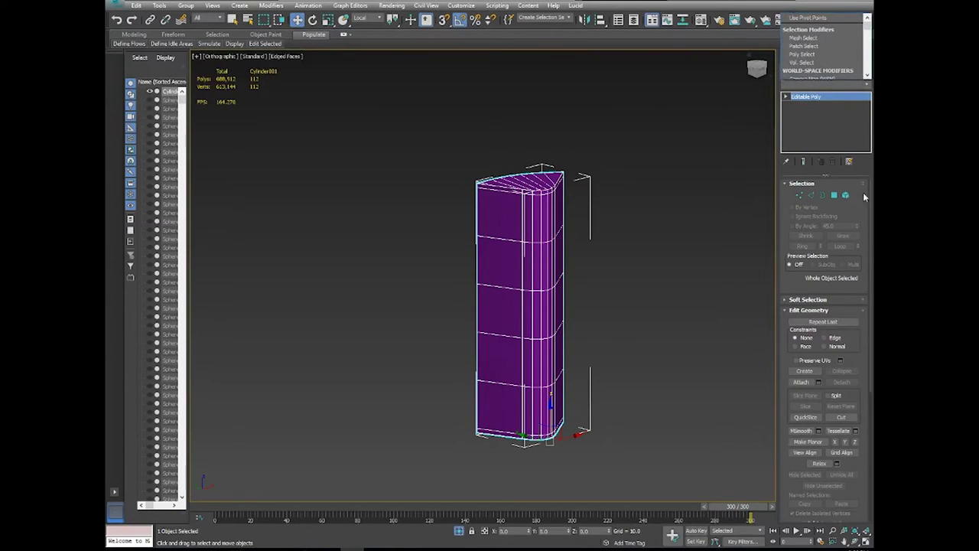
click(867, 77)
scroll(834, 385, down, 2)
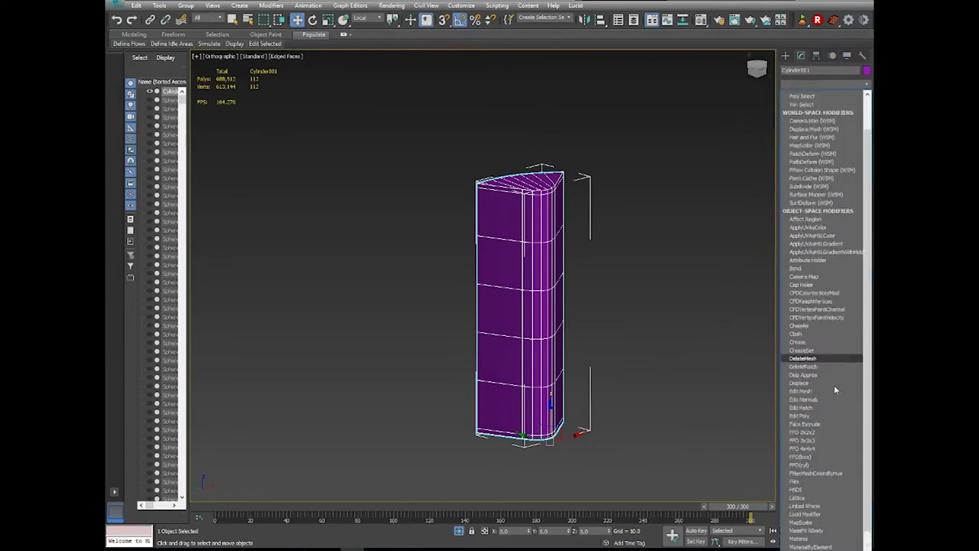
click(834, 475)
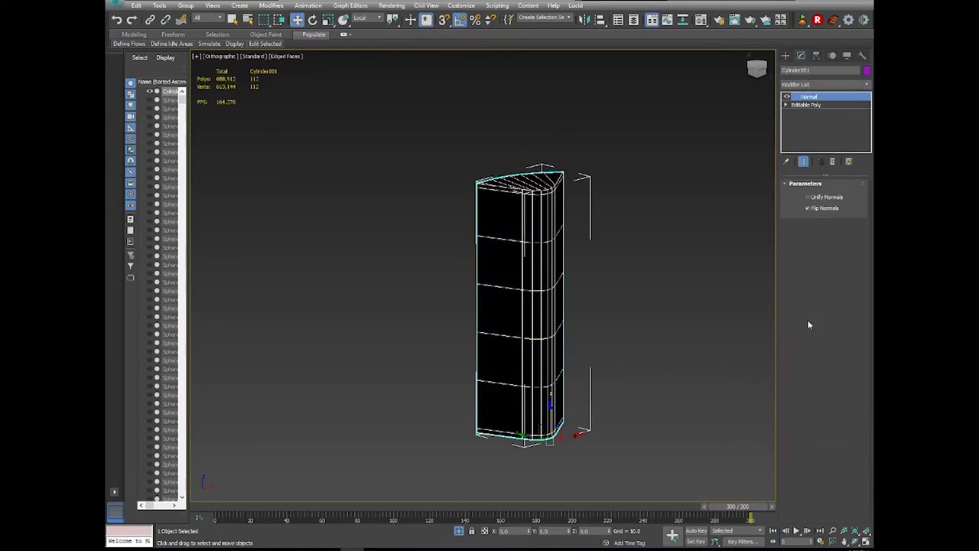
right_click(815, 98)
click(811, 109)
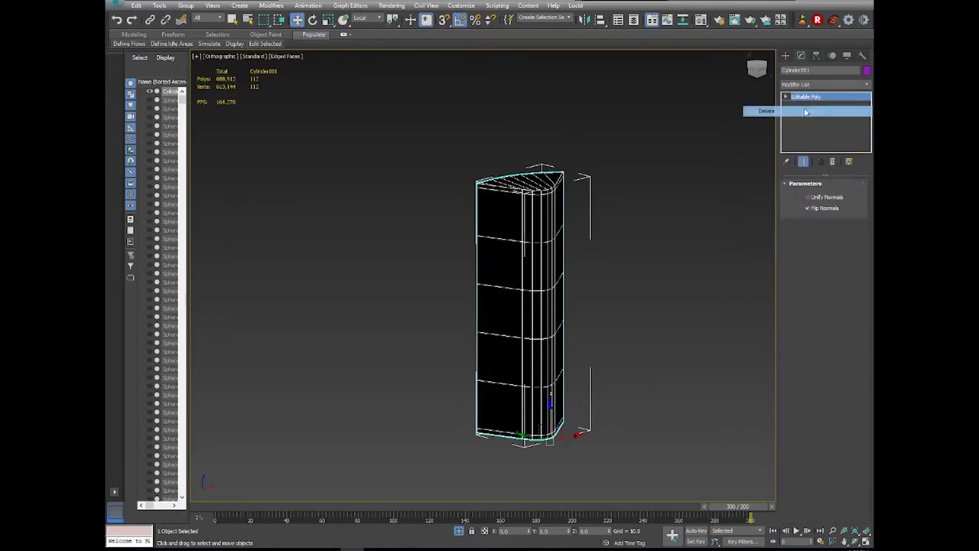
Apply a TurboSmooth modifier to the wedge and examine the smoothed shape around its caps and sides.
click(271, 6)
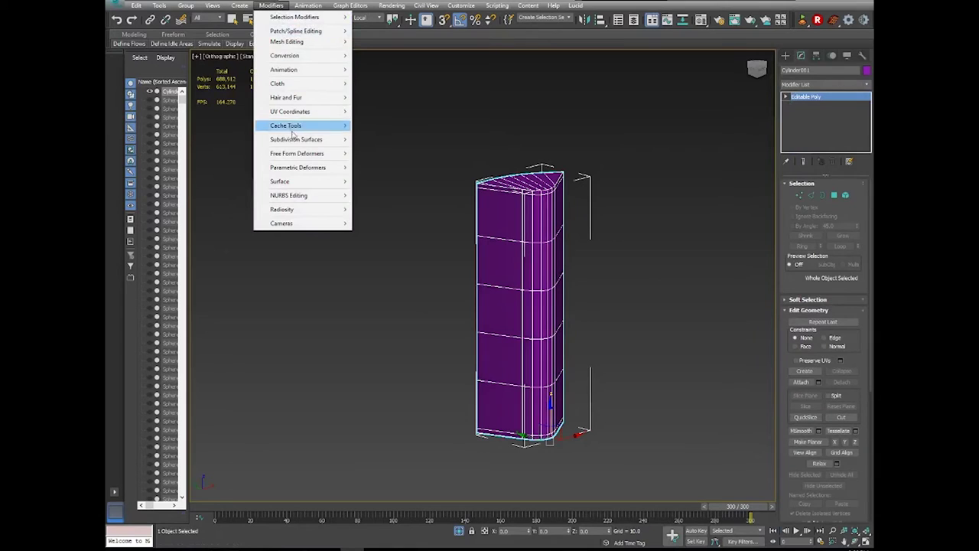
mouse_move(295, 140)
click(210, 192)
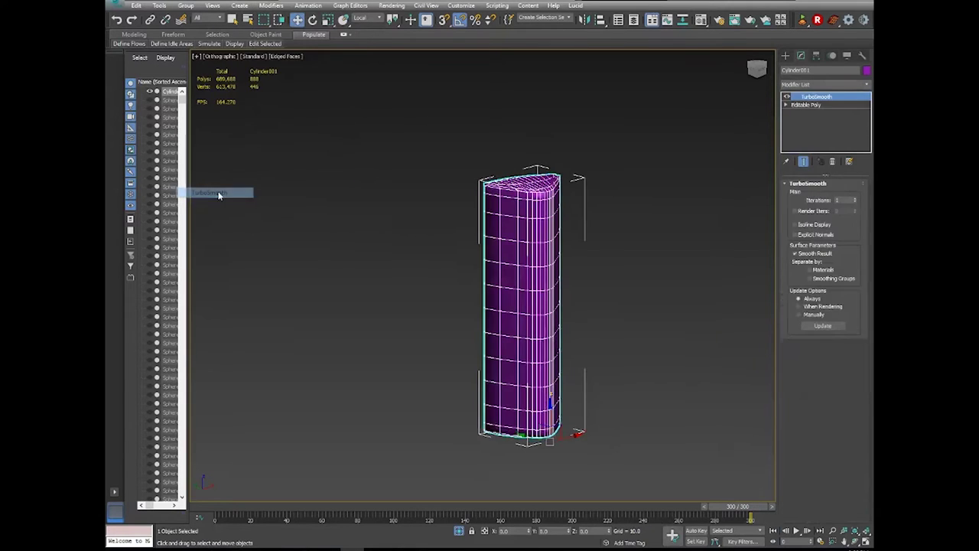
scroll(543, 215, up, 5)
scroll(549, 192, down, 5)
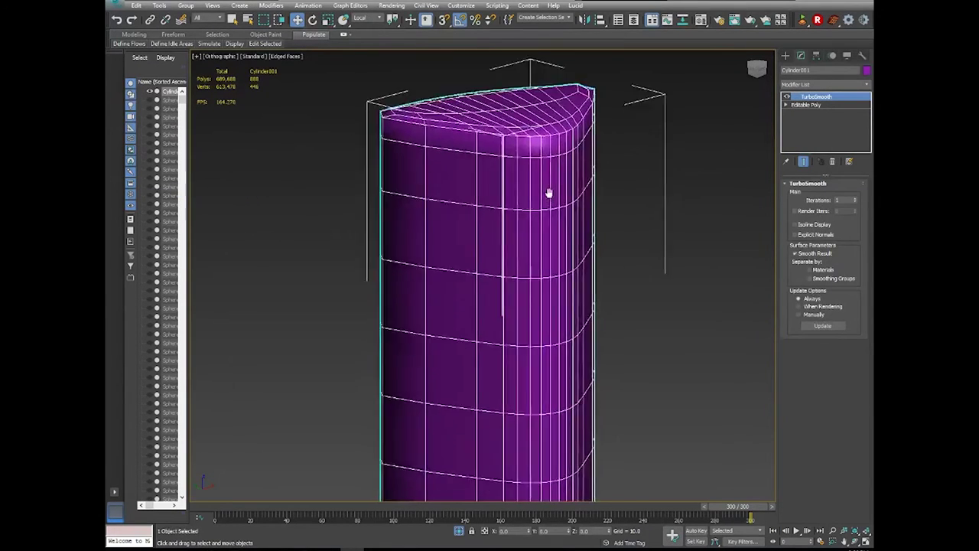
click(864, 542)
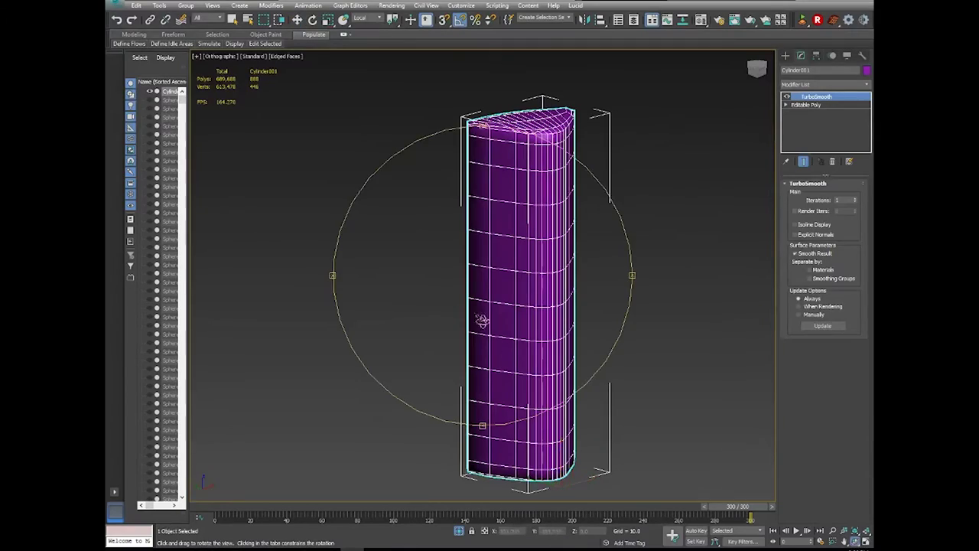
drag(613, 291, 588, 354)
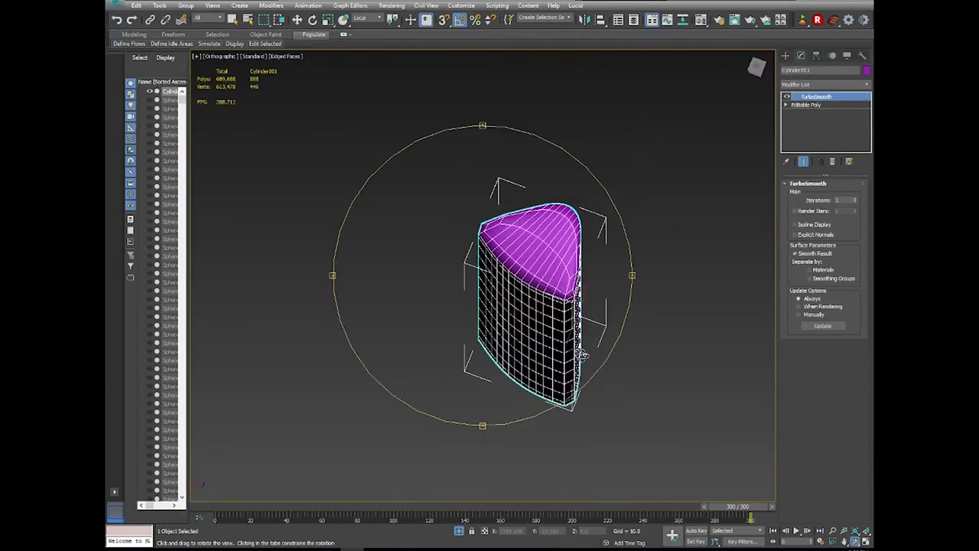
Frame the wedge in the Top view and set its TurboSmooth iterations to 2.
key(t)
key(z)
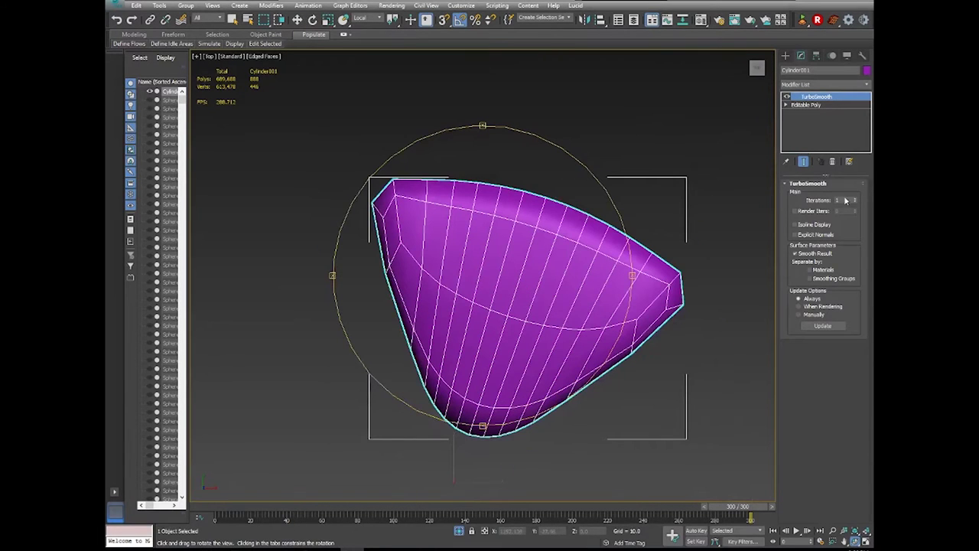
click(855, 199)
key(z)
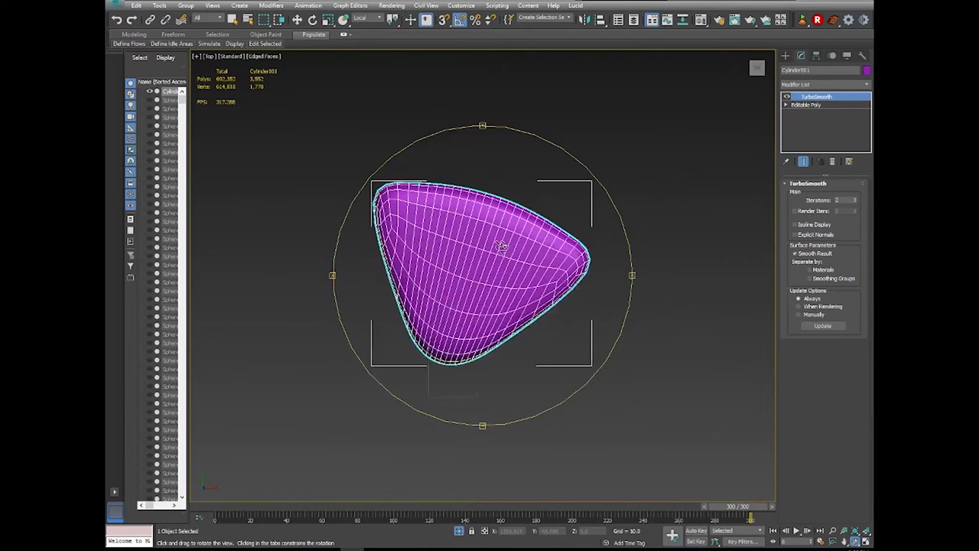
Convert the smoothed wedge to an Editable Poly.
key(w)
right_click(498, 247)
mouse_move(535, 381)
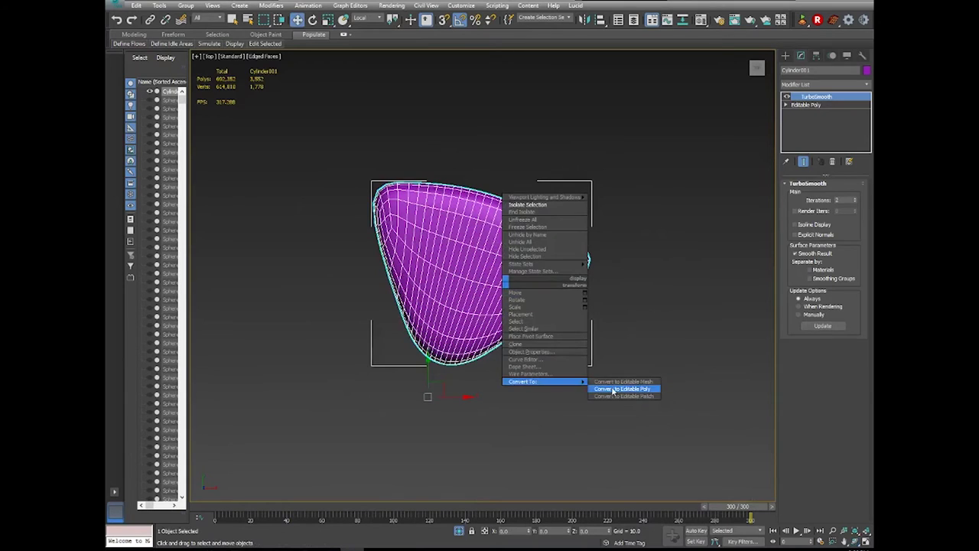
click(612, 390)
middle_drag(618, 316, 652, 258)
Try to build a ring of wedges by rotating clones about the pivot by -75 degrees as four instances.
click(313, 19)
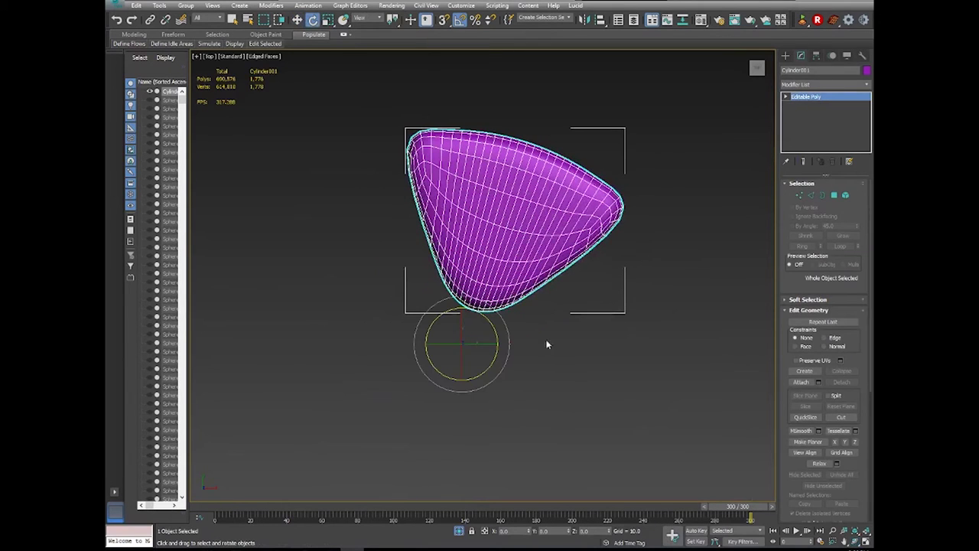
middle_drag(544, 313, 534, 319)
scroll(535, 321, down, 3)
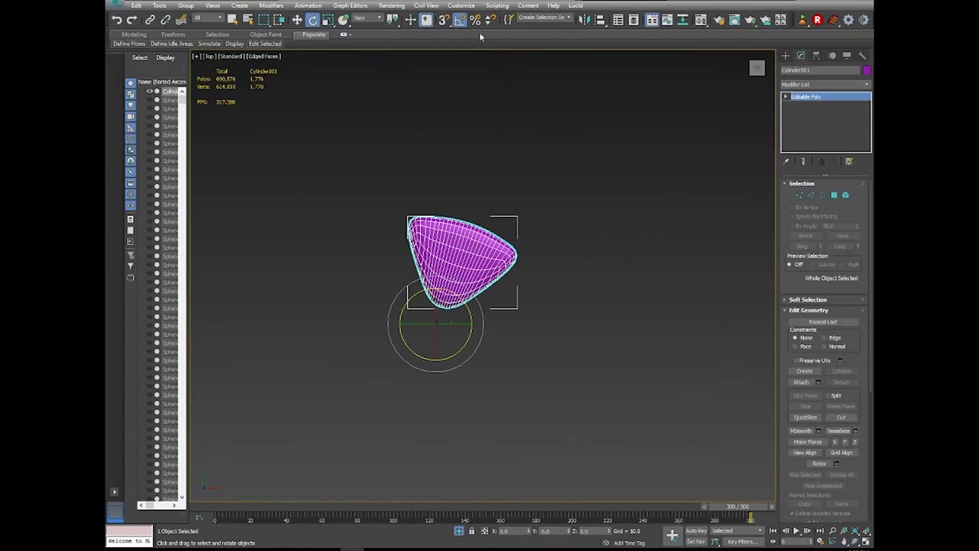
click(458, 21)
shift+drag(464, 305, 479, 337)
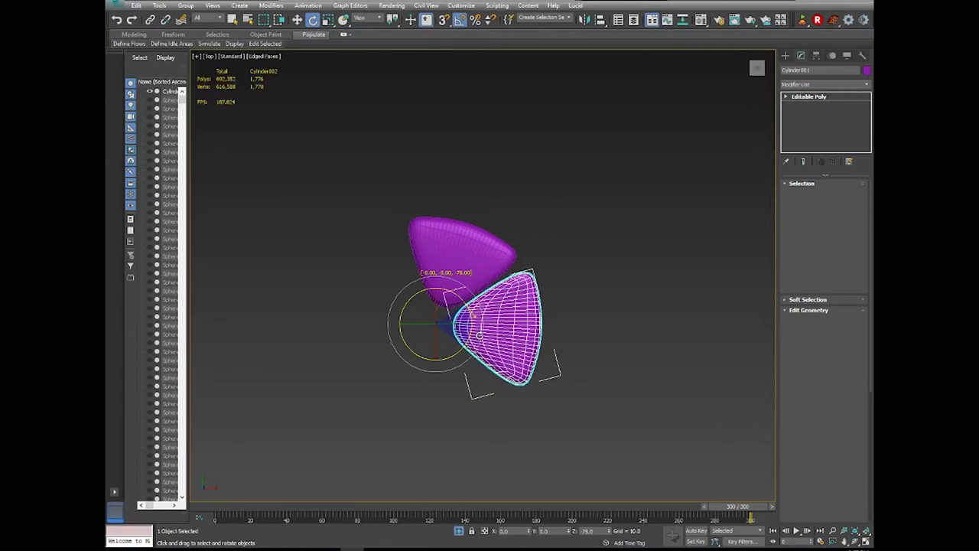
shift+drag(479, 337, 480, 336)
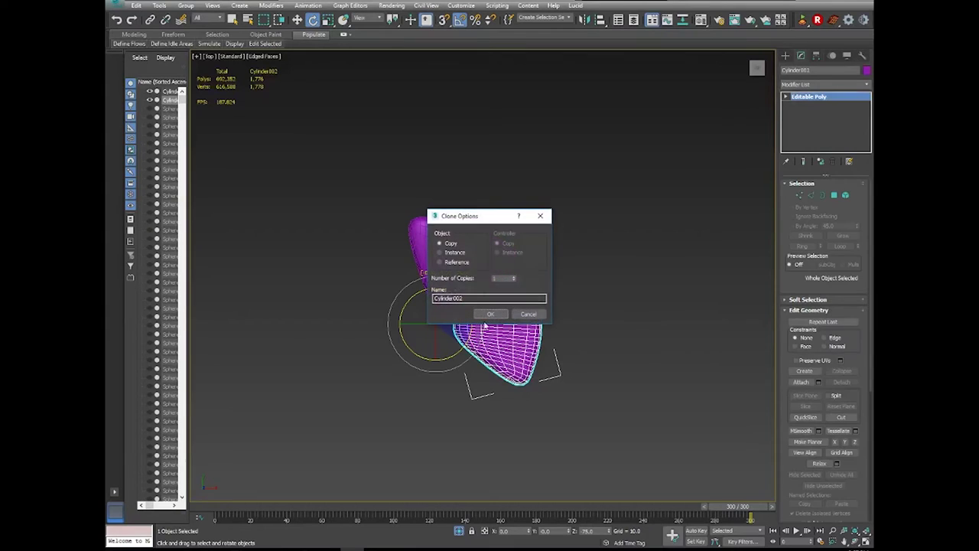
click(455, 252)
click(489, 315)
mouse_move(489, 295)
middle_down()
mouse_move(579, 291)
mouse_move(540, 308)
middle_up()
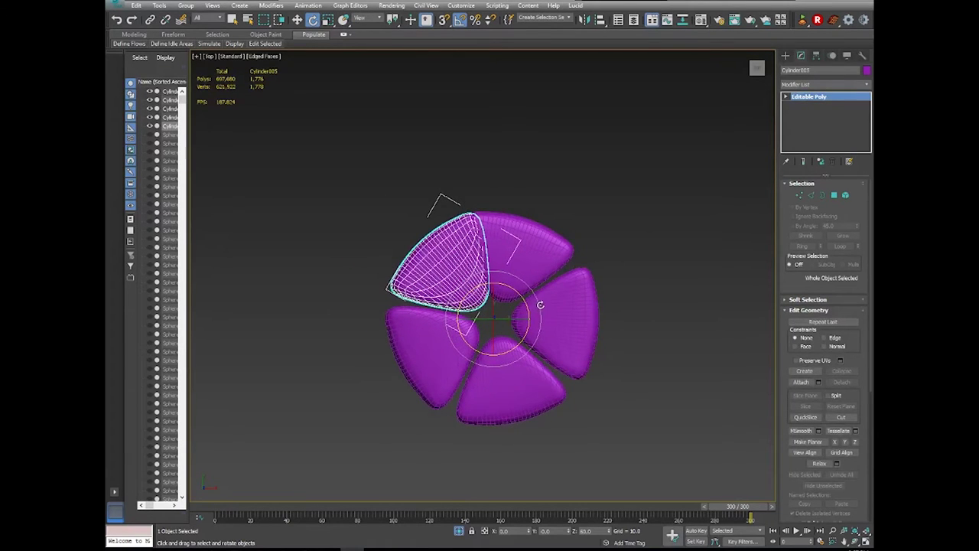
Check the spacing of the ring of wedges and undo the cloning.
scroll(490, 276, up, 4)
scroll(501, 283, down, 6)
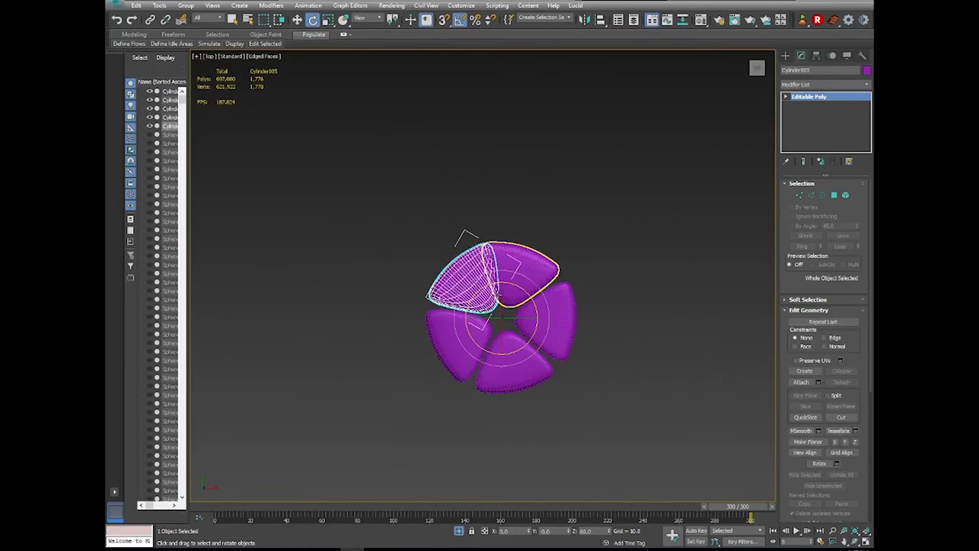
key(ctrl+z)
scroll(541, 275, up, 2)
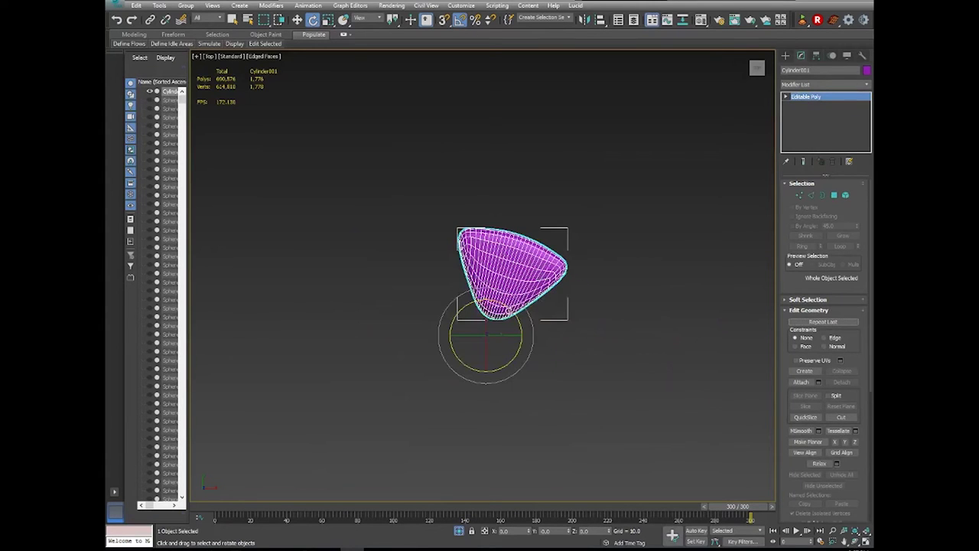
Try to build the ring with four instances of the wedge rotated about the pivot in -70 degree steps.
shift+drag(499, 309, 527, 342)
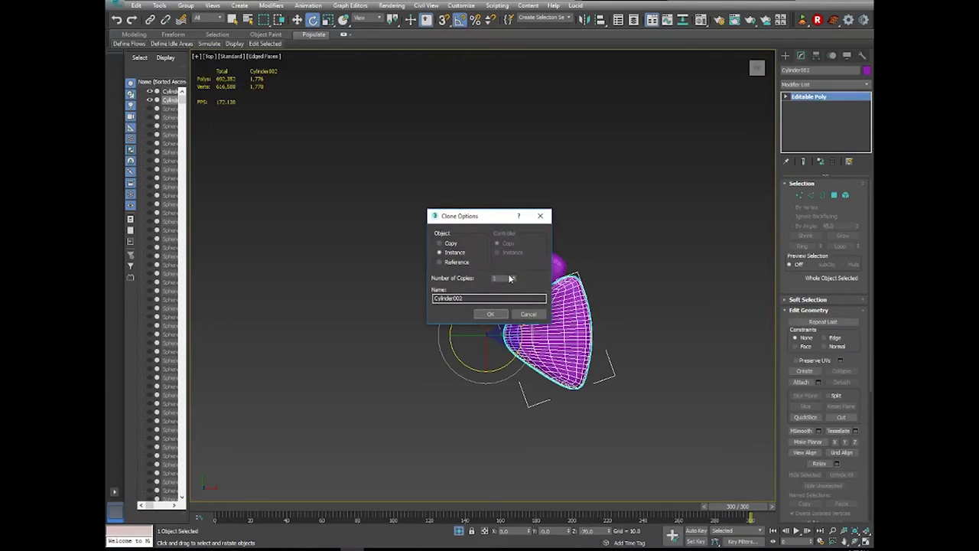
click(502, 315)
middle_drag(556, 291, 532, 275)
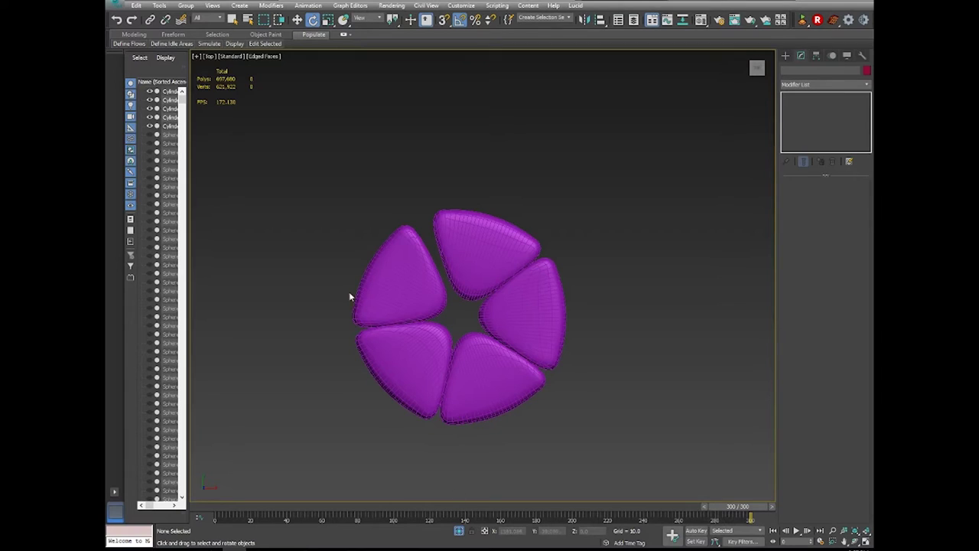
Select the four cloned wedges and delete them, keeping only the original.
click(532, 249)
drag(624, 338, 339, 322)
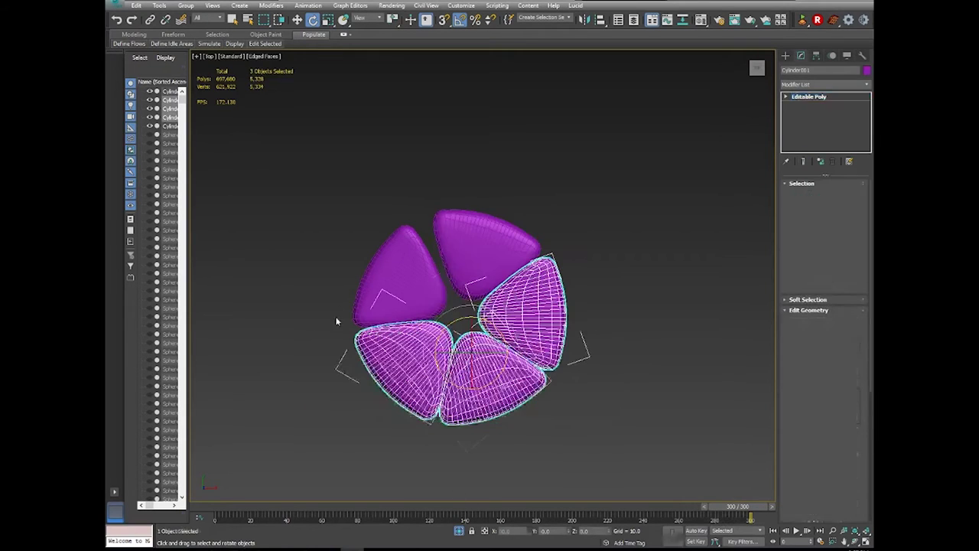
ctrl+click(385, 275)
key(Delete)
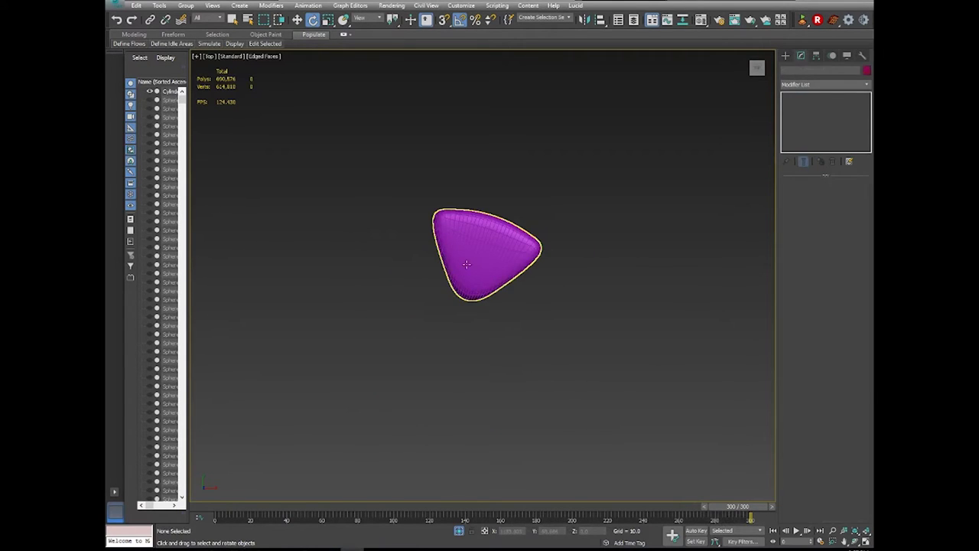
Select the original wedge and change the angle snap increment in the Grid and Snap Settings.
click(486, 243)
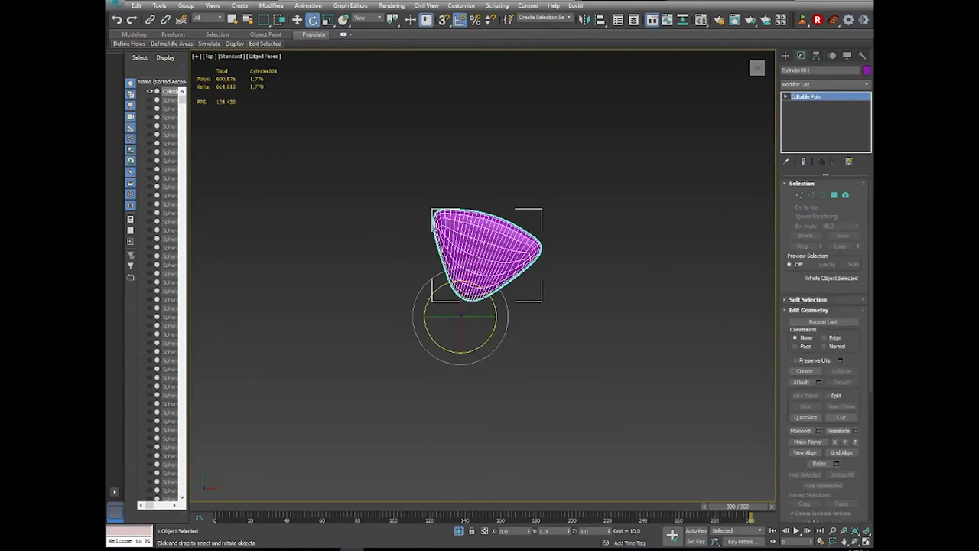
right_click(462, 22)
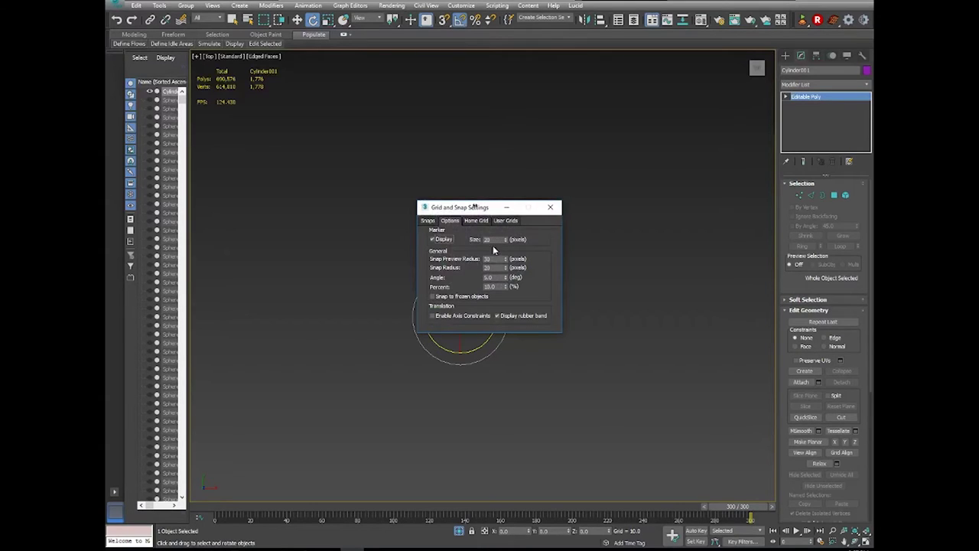
key(Tab)
click(549, 208)
Clone the wedge into a ring with four instances rotated about the pivot in -72 degree steps.
mouse_move(474, 336)
mouse_down()
mouse_move(470, 313)
mouse_move(452, 312)
mouse_move(464, 300)
mouse_up()
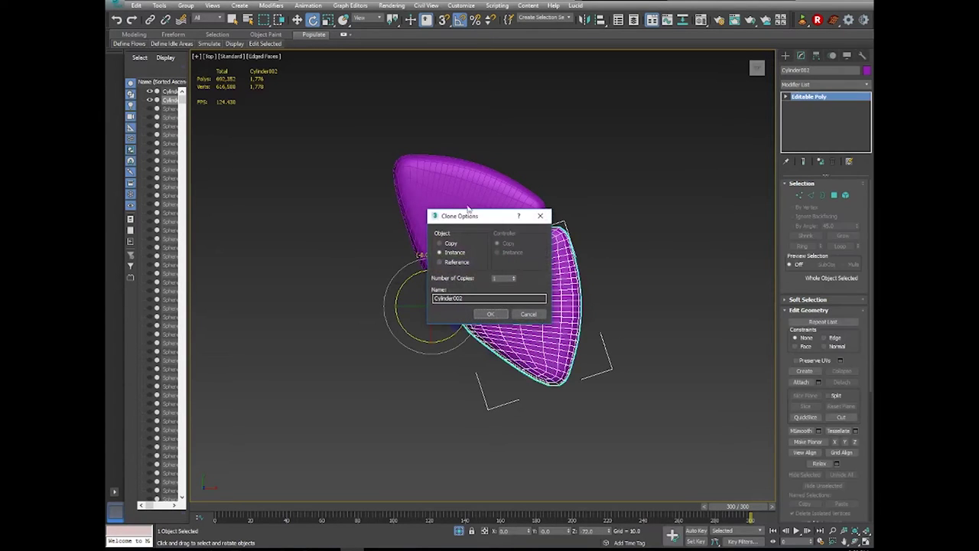
drag(469, 213, 654, 113)
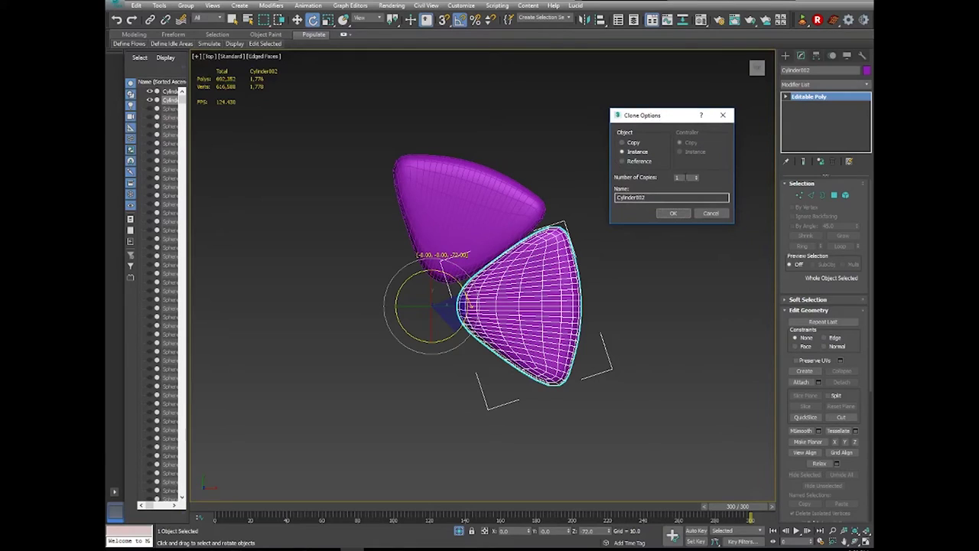
key(Tab)
click(673, 213)
middle_drag(618, 227, 597, 247)
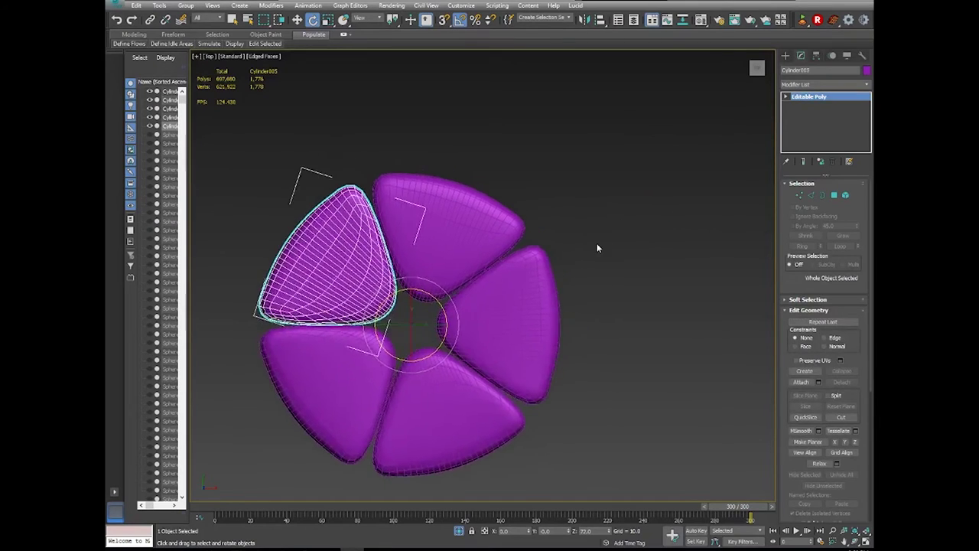
Pick one wedge of the ring and select a horizontal edge loop around the middle of its side.
scroll(598, 248, down, 3)
click(572, 310)
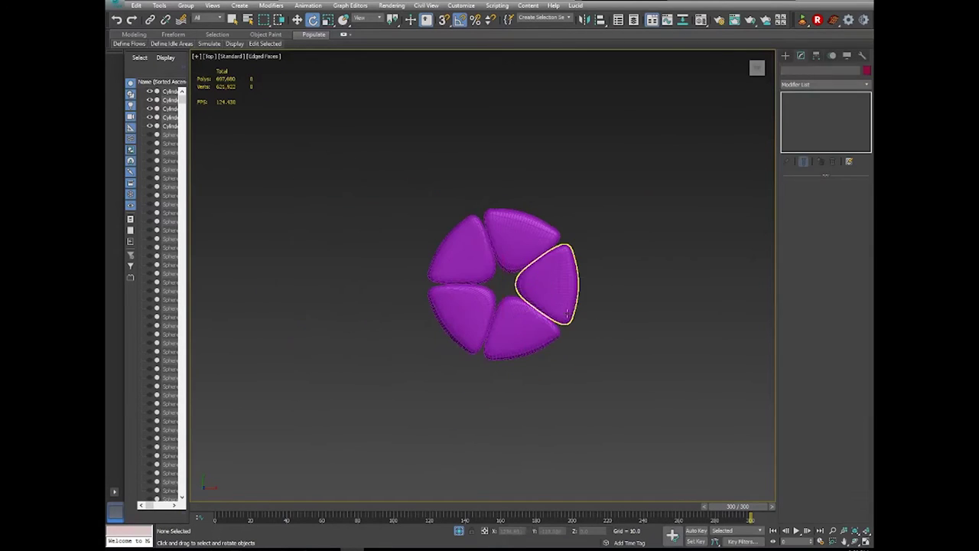
click(855, 541)
drag(383, 230, 375, 184)
mouse_move(402, 232)
mouse_down()
mouse_move(386, 251)
mouse_move(389, 243)
mouse_up()
click(812, 196)
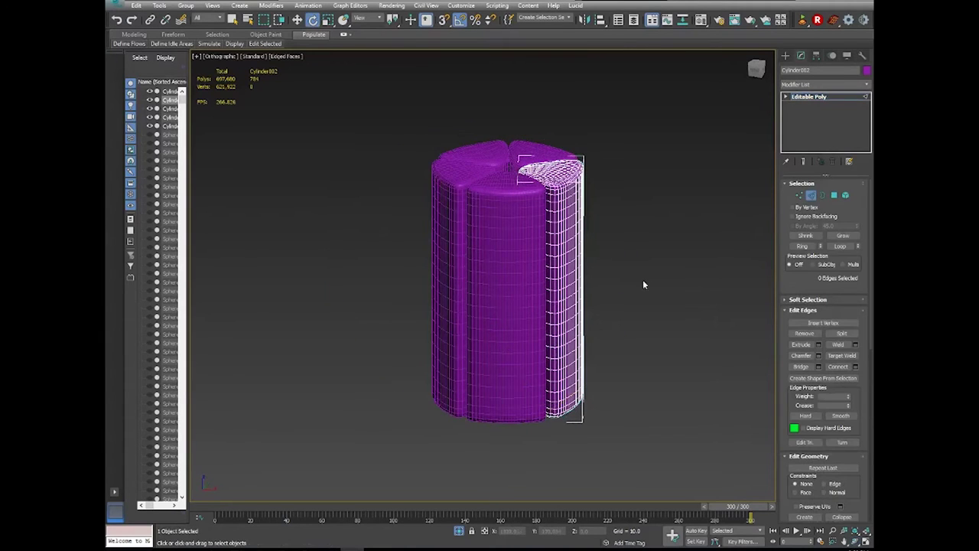
scroll(615, 291, up, 3)
scroll(548, 306, up, 5)
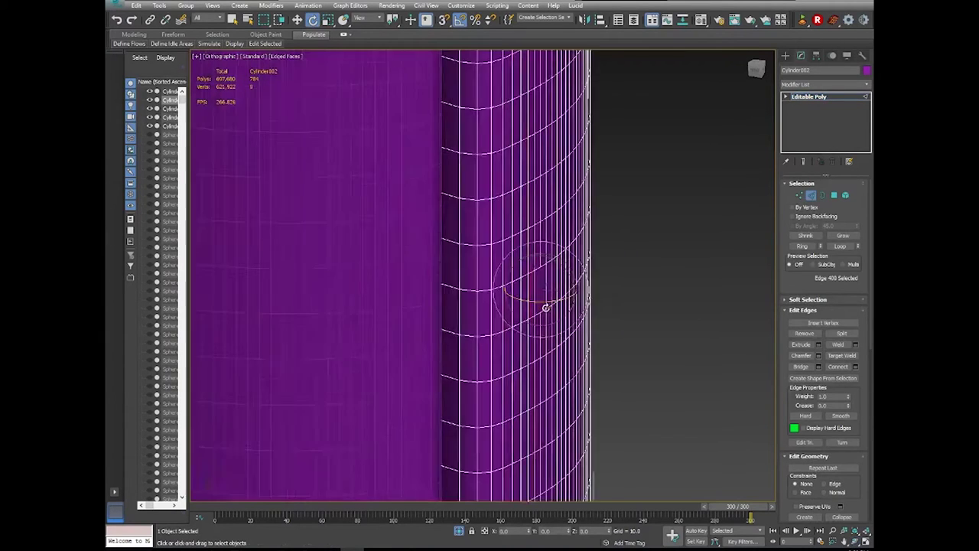
double_click(544, 311)
scroll(544, 311, down, 5)
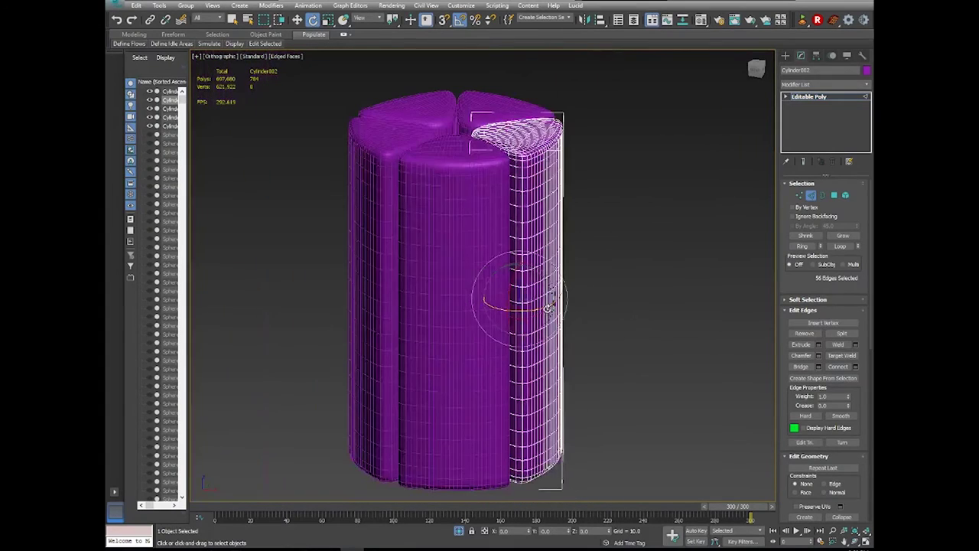
click(856, 541)
drag(587, 342, 564, 313)
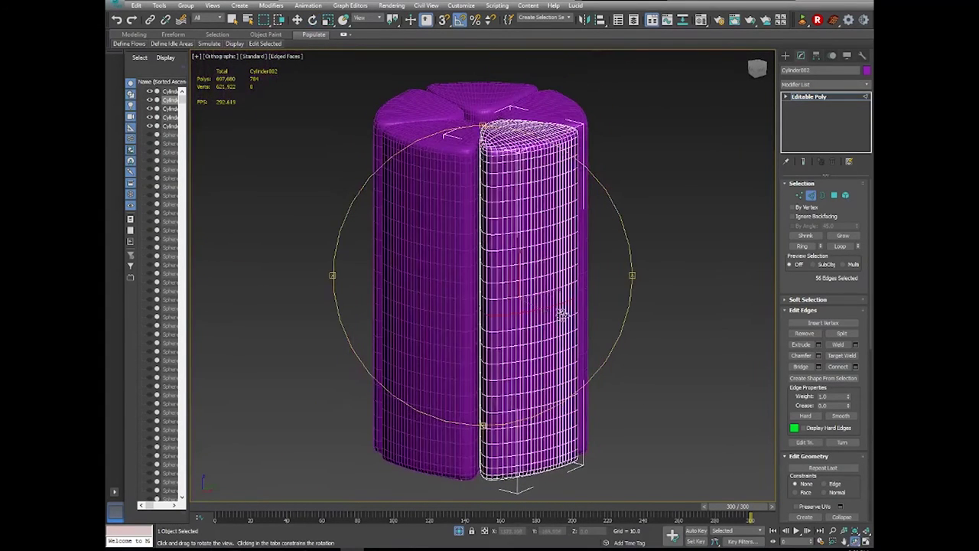
Extend the selection to all horizontal edge loops between the wedge's rounded ends and remove them together with their vertices.
click(821, 245)
click(822, 246)
click(822, 245)
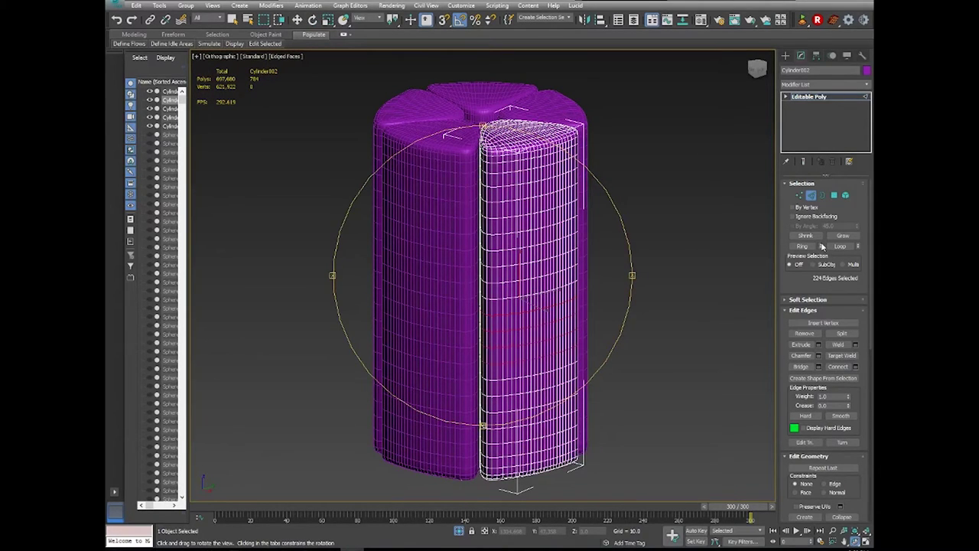
click(821, 245)
click(821, 246)
click(822, 246)
click(822, 245)
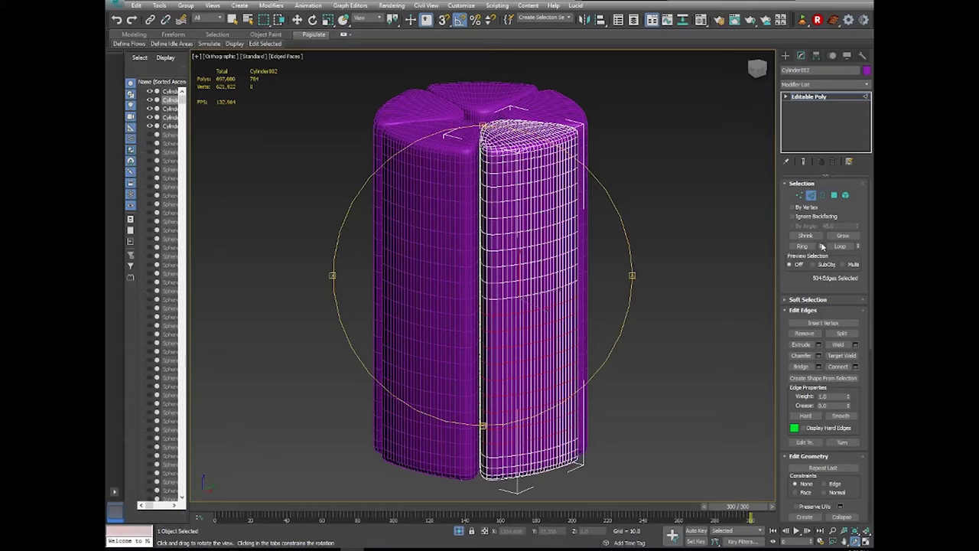
click(821, 246)
click(821, 248)
click(821, 247)
click(821, 248)
click(821, 248)
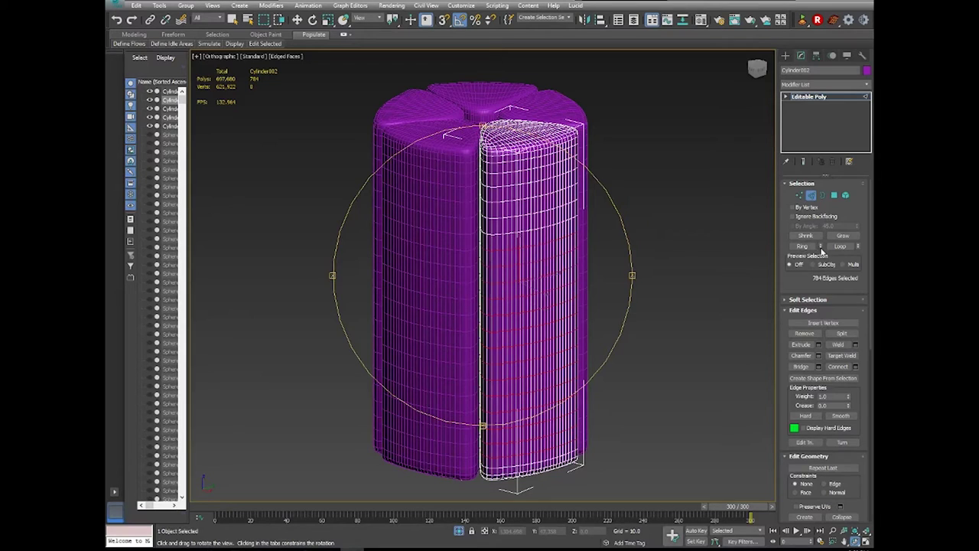
click(821, 248)
click(821, 248)
click(821, 248)
click(821, 248)
click(821, 247)
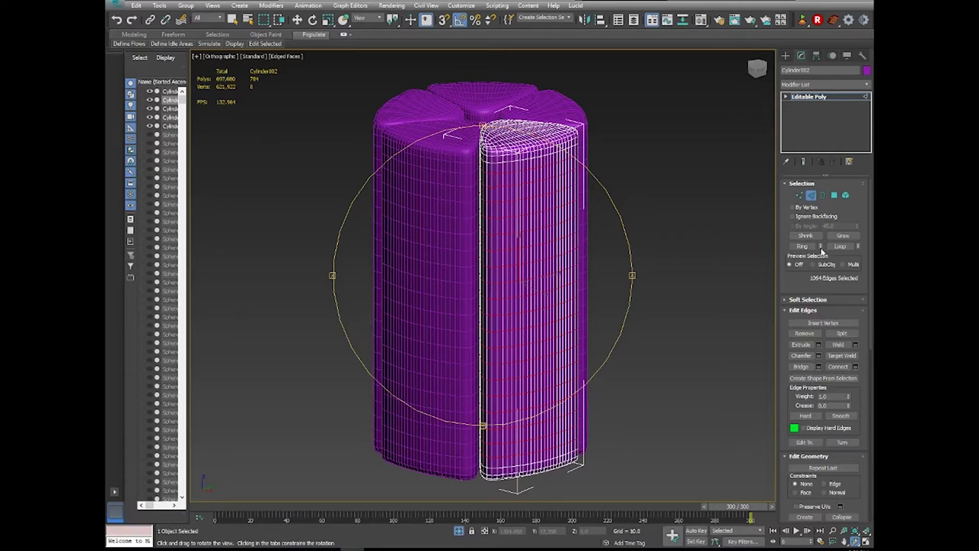
key(ctrl+BackSpace)
Select the wedge's vertical side edges and connect them with a single edge loop at mid-height.
drag(559, 276, 543, 265)
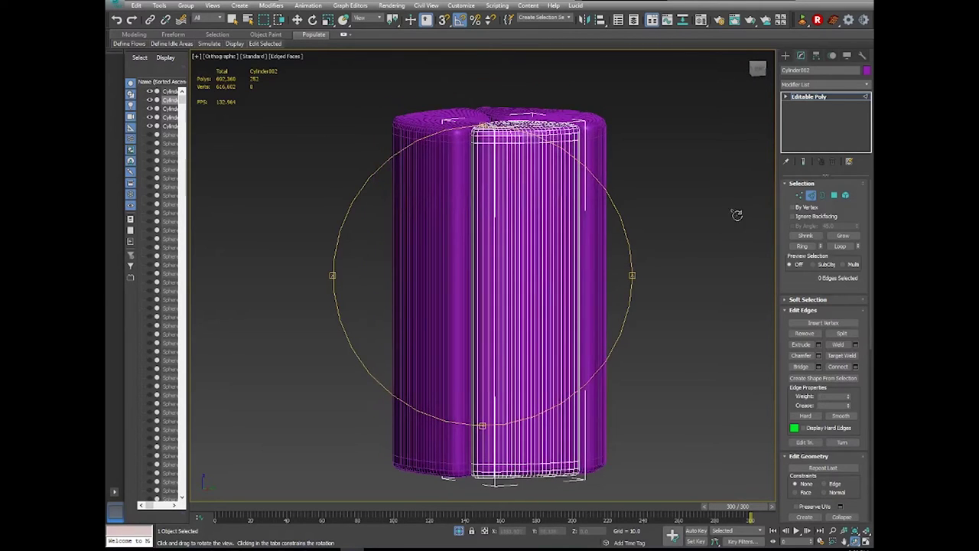
click(297, 19)
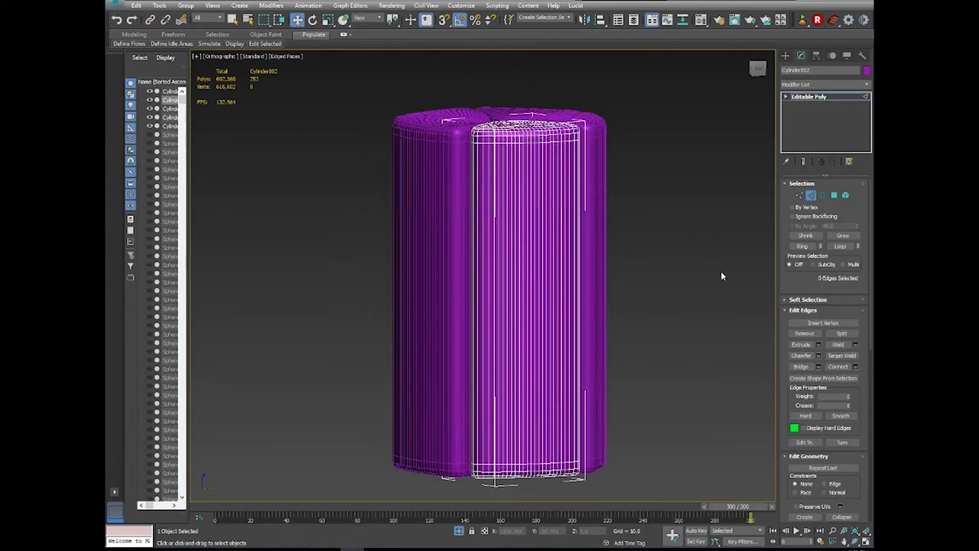
drag(721, 271, 329, 312)
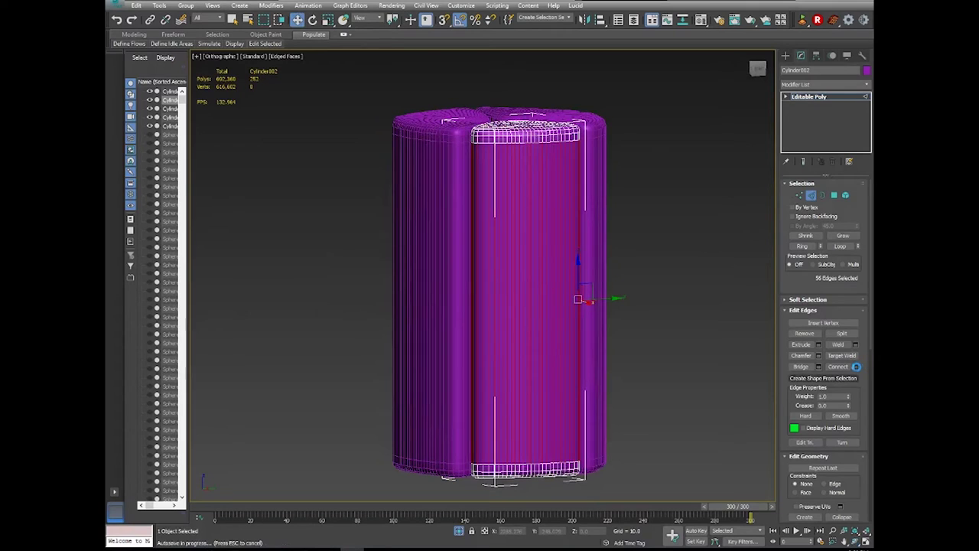
click(855, 368)
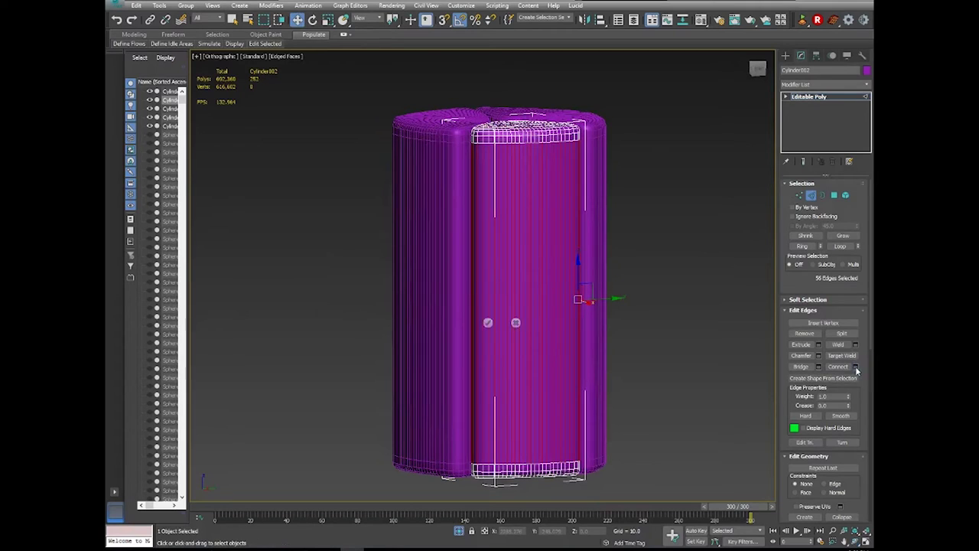
click(487, 322)
Move the wedge's new middle edge loop inward so the channel narrows at its waist.
click(855, 541)
drag(528, 306, 528, 367)
right_click(530, 321)
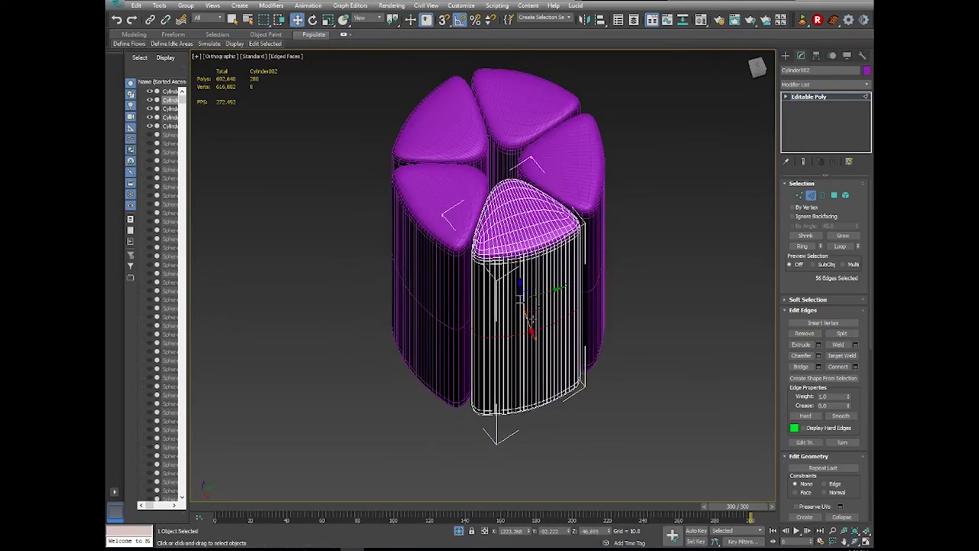
drag(534, 313, 532, 306)
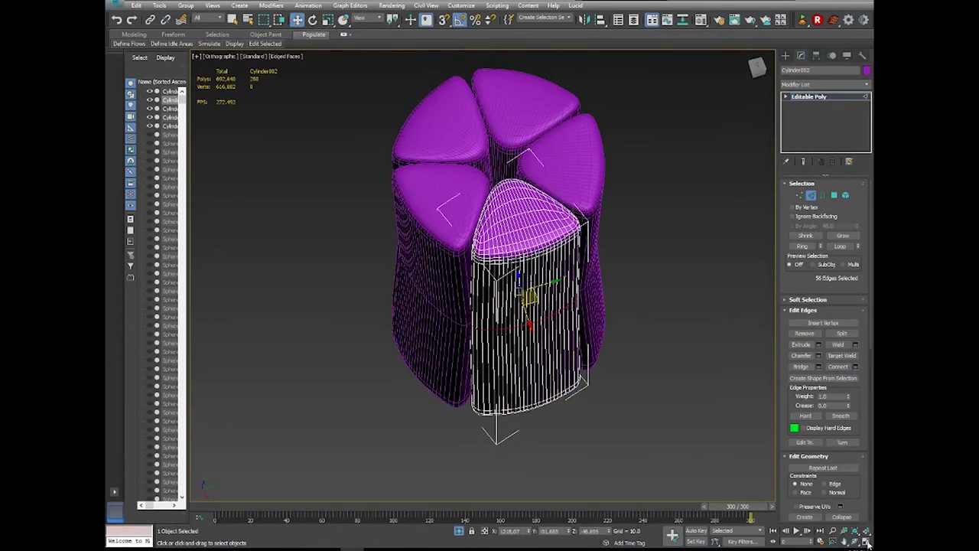
Reselect the middle edge loop of the wedge and refine its position slightly further toward the channel's centre.
click(487, 218)
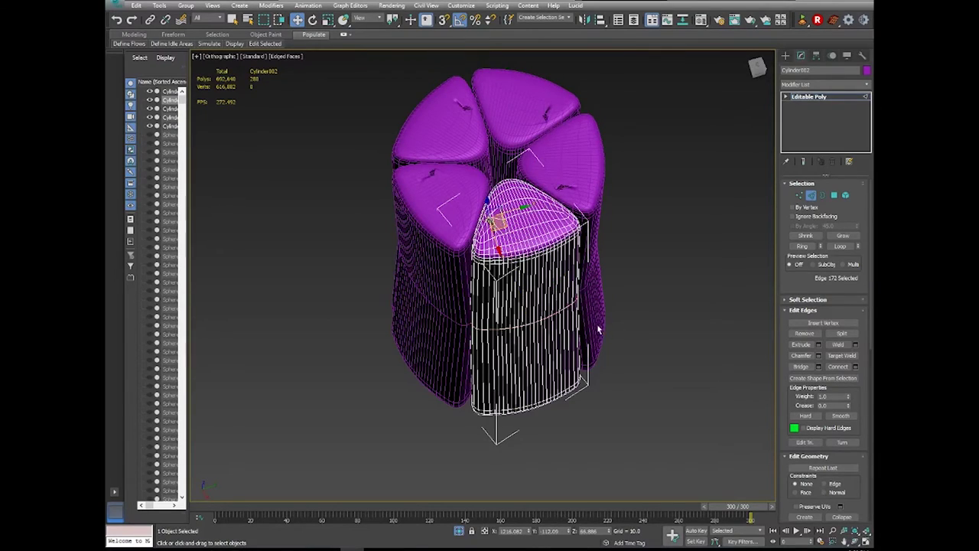
click(856, 541)
mouse_move(490, 253)
mouse_down()
mouse_move(437, 219)
mouse_move(418, 186)
mouse_move(472, 127)
mouse_move(481, 260)
mouse_up()
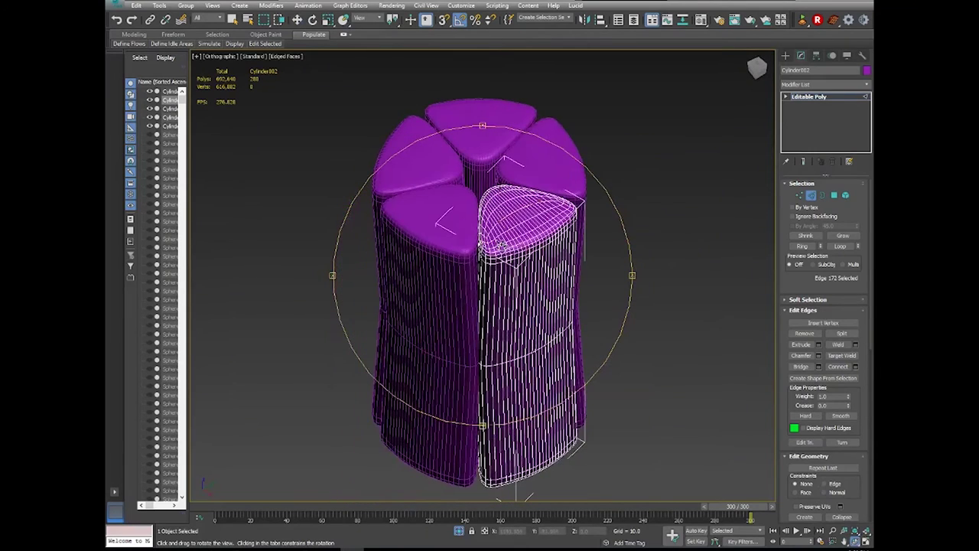
click(298, 20)
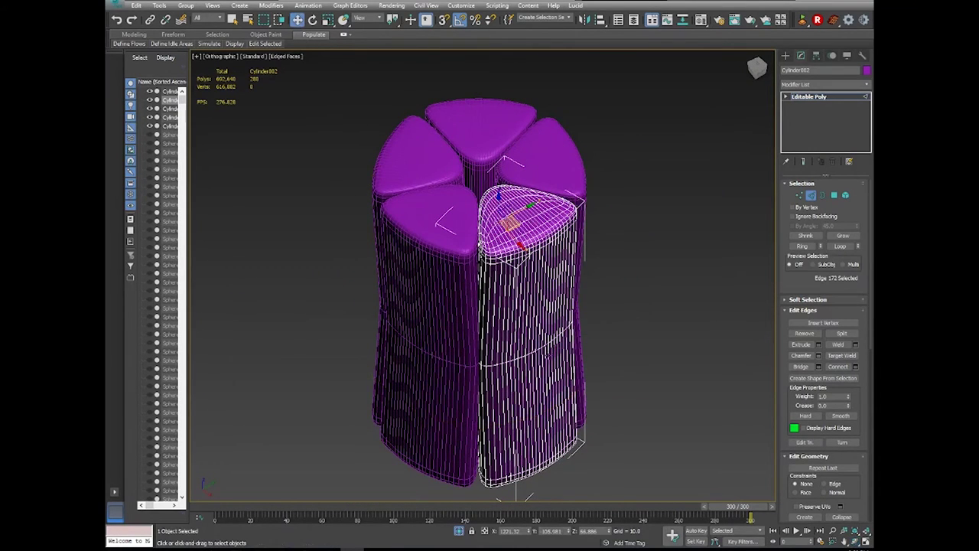
scroll(548, 355, up, 4)
double_click(531, 341)
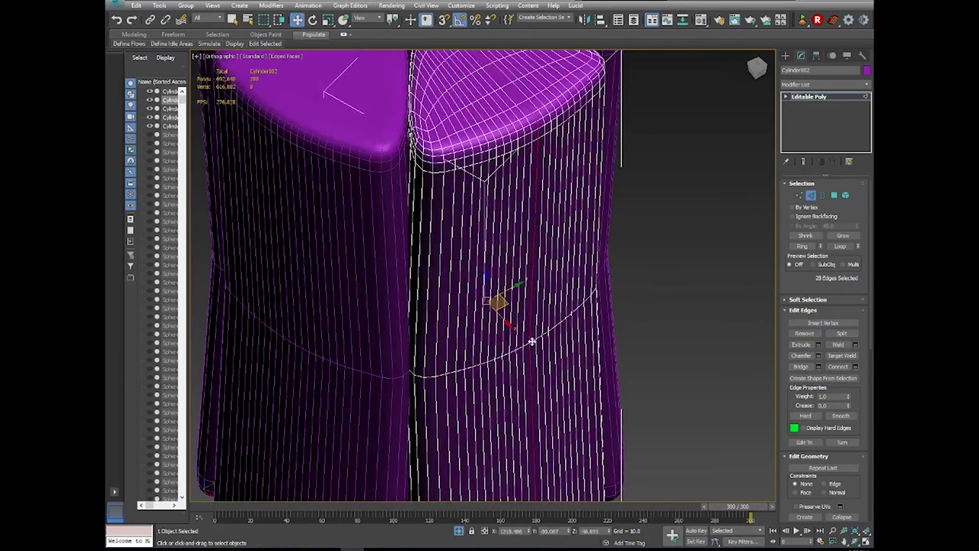
click(532, 341)
scroll(528, 343, up, 4)
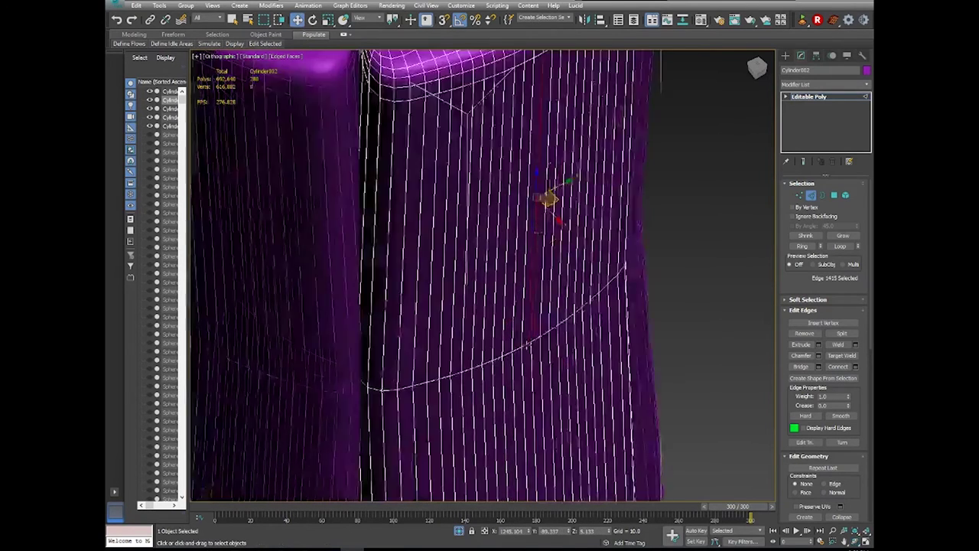
scroll(526, 346, down, 8)
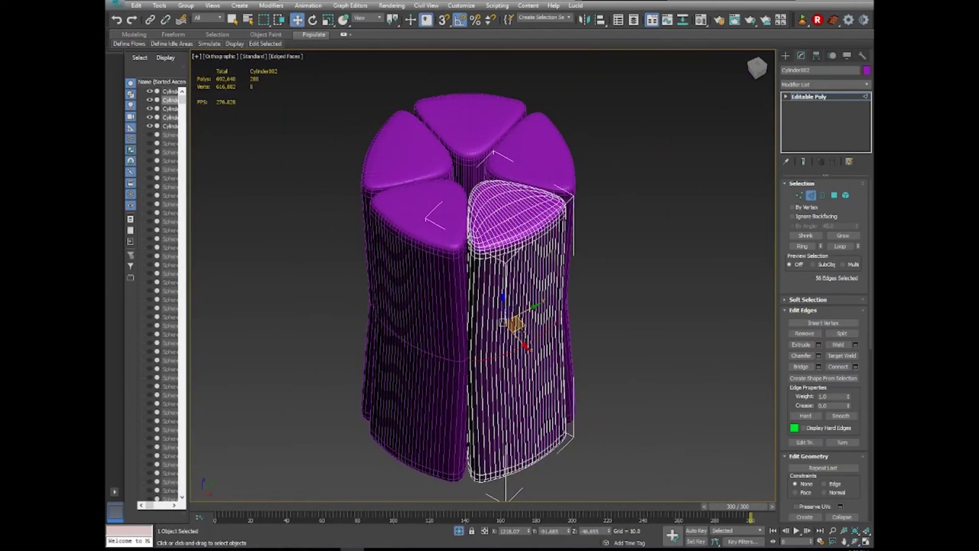
double_click(518, 328)
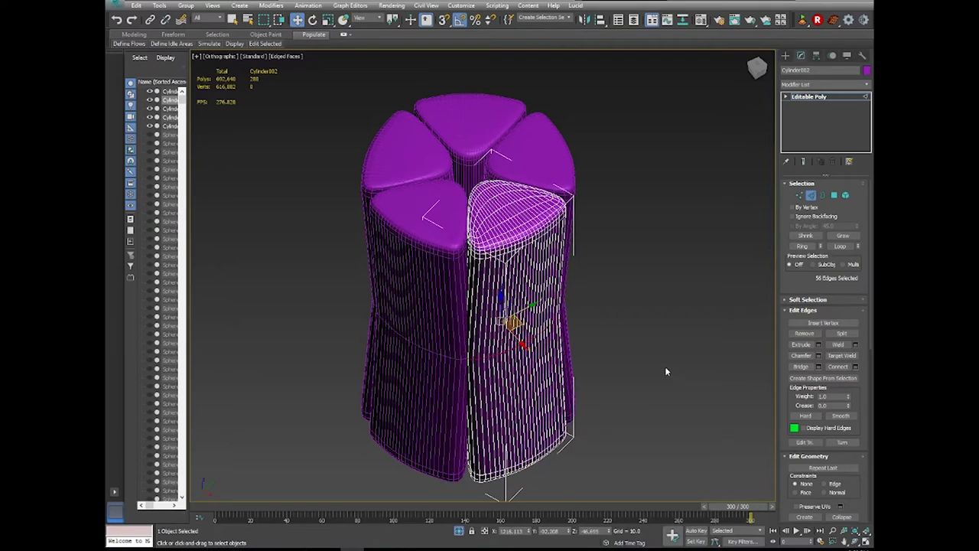
Chamfer the middle edge loop by an amount of 50 with two segments to smooth the waist's curve.
click(819, 355)
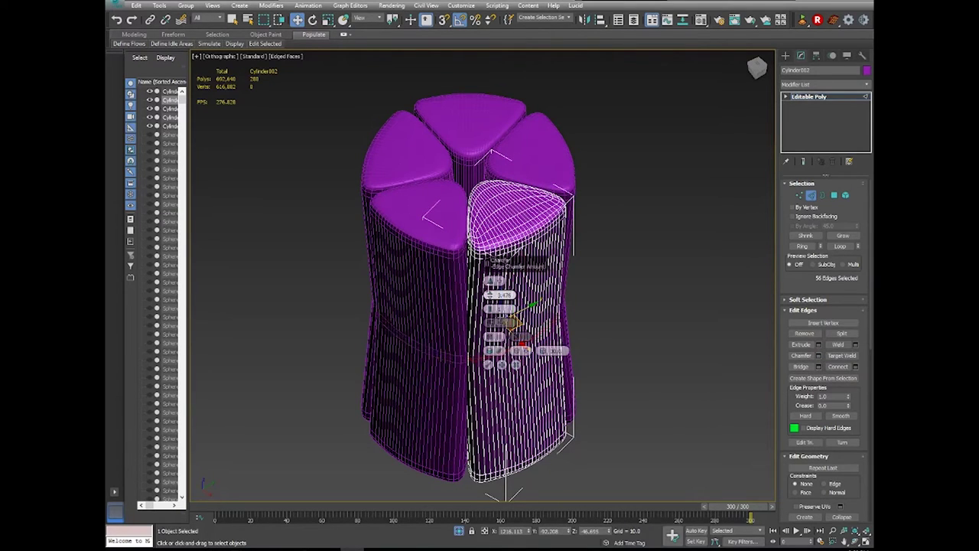
drag(490, 294, 490, 288)
click(491, 309)
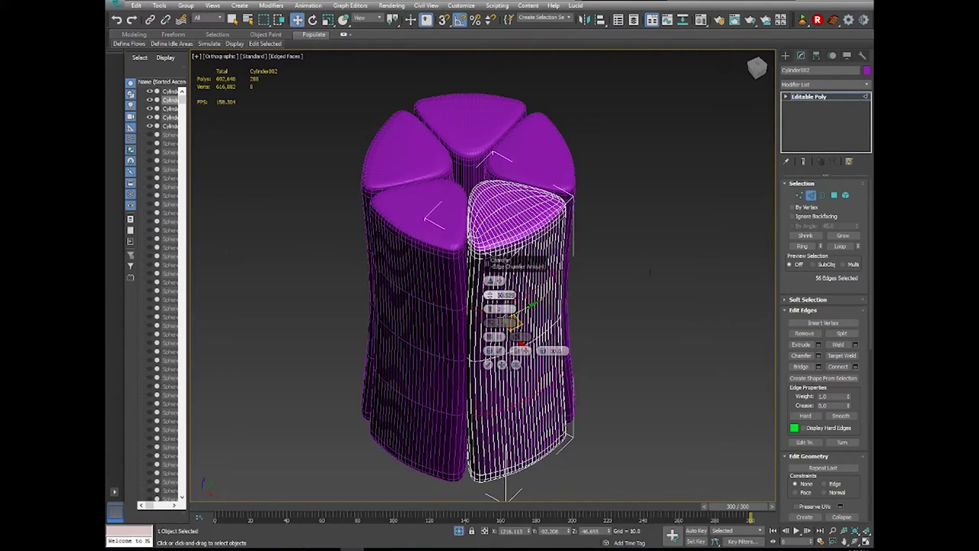
text(50)
key(Return)
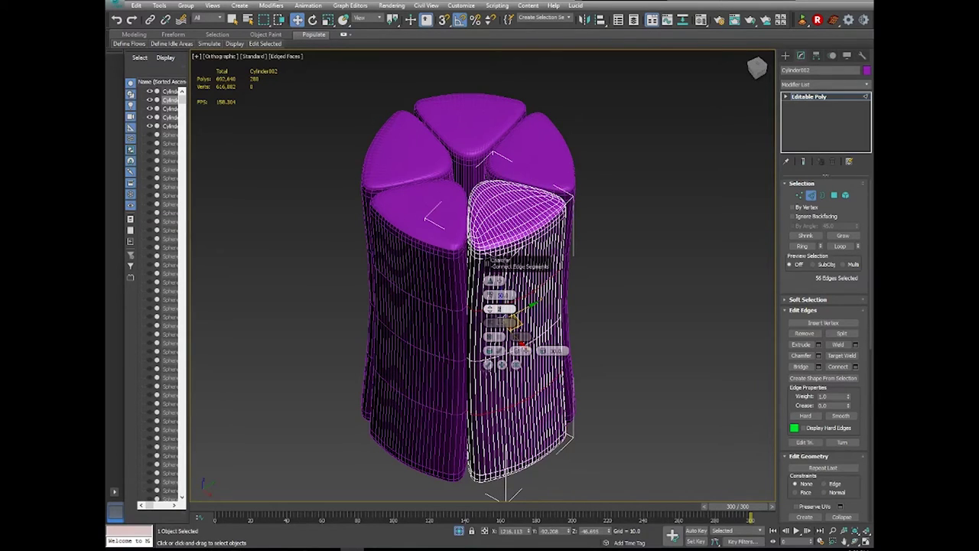
click(488, 365)
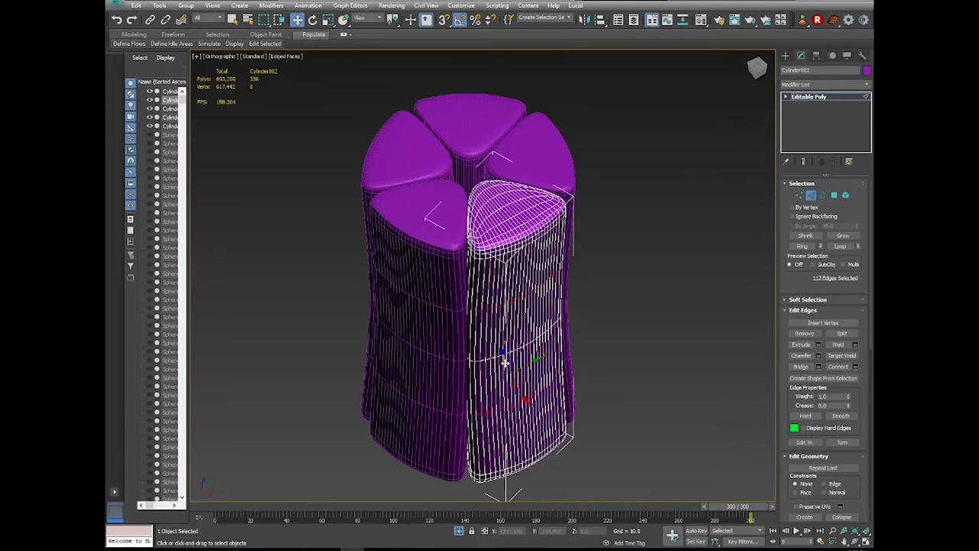
Clear the edge selection and turn off the edged-faces display.
scroll(498, 358, down, 3)
drag(452, 291, 433, 284)
right_click(549, 146)
click(593, 299)
key(shift+z)
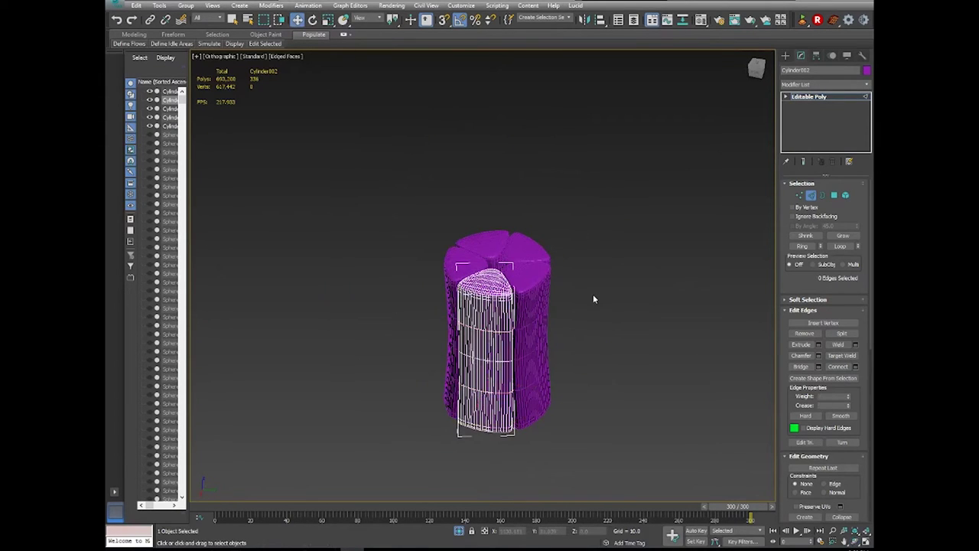
key(F4)
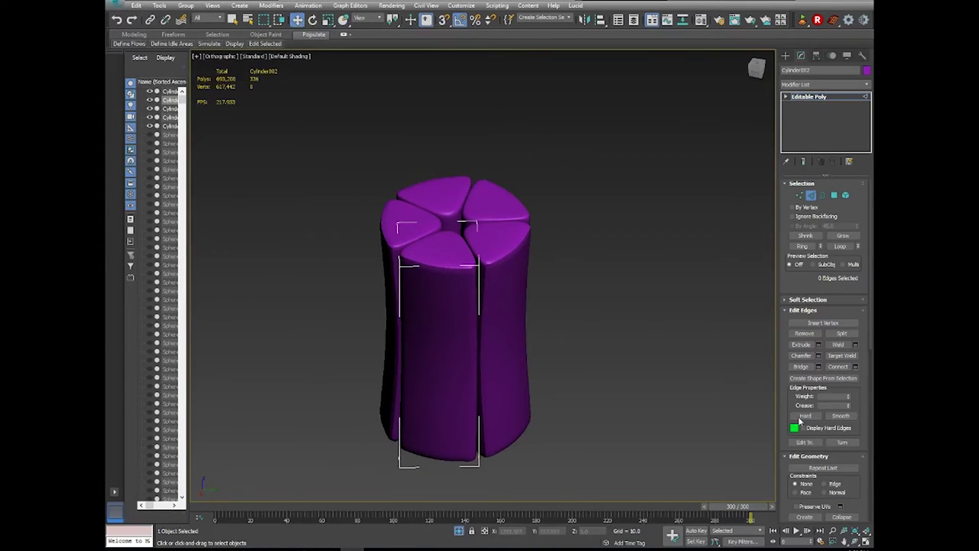
Switch the viewport to perspective and leave edge editing of the wedge, keeping the whole object selected.
key(ctrl+r)
drag(443, 270, 528, 275)
key(p)
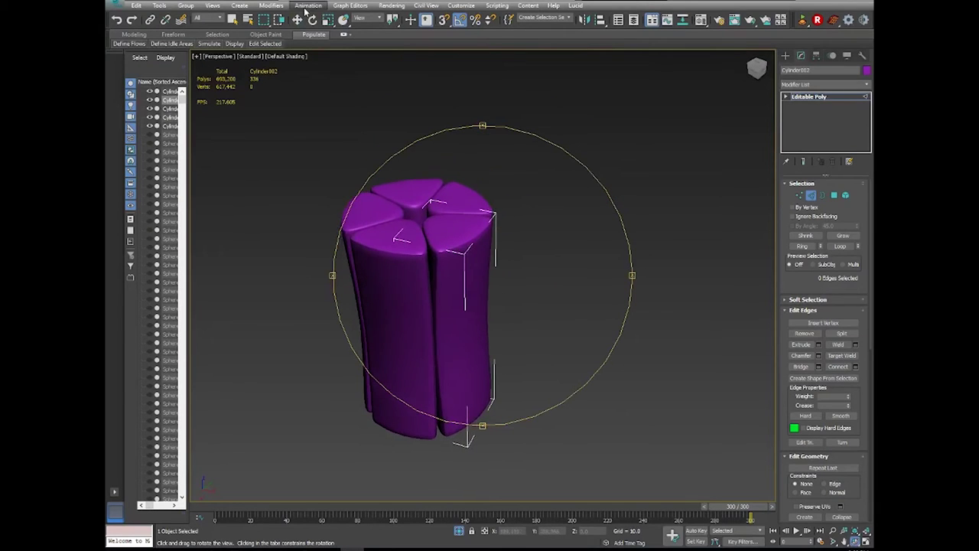
key(w)
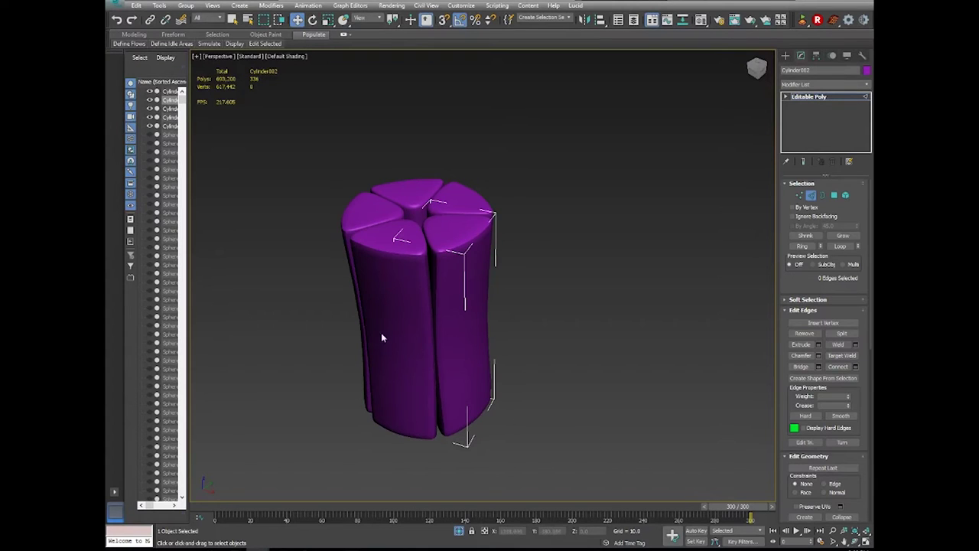
middle_drag(382, 337, 452, 304)
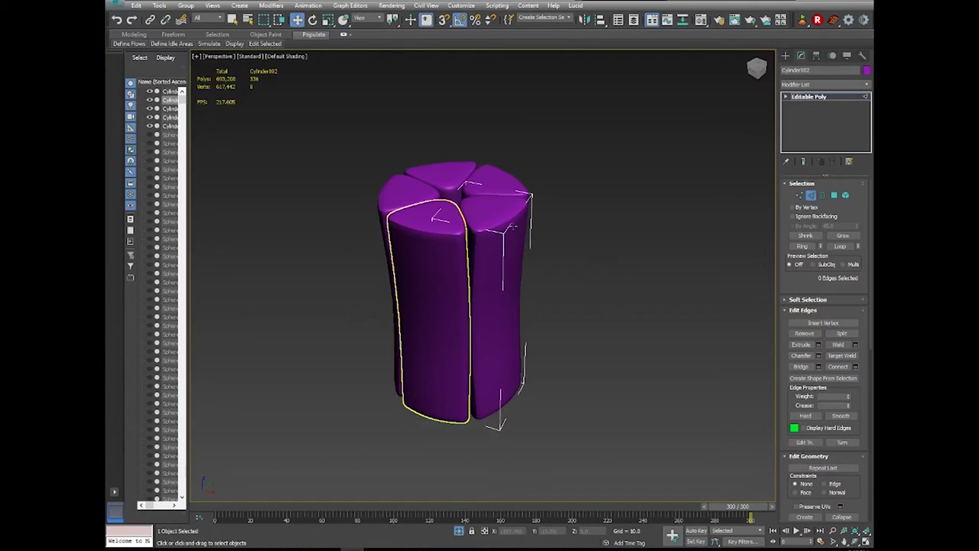
click(501, 227)
click(811, 195)
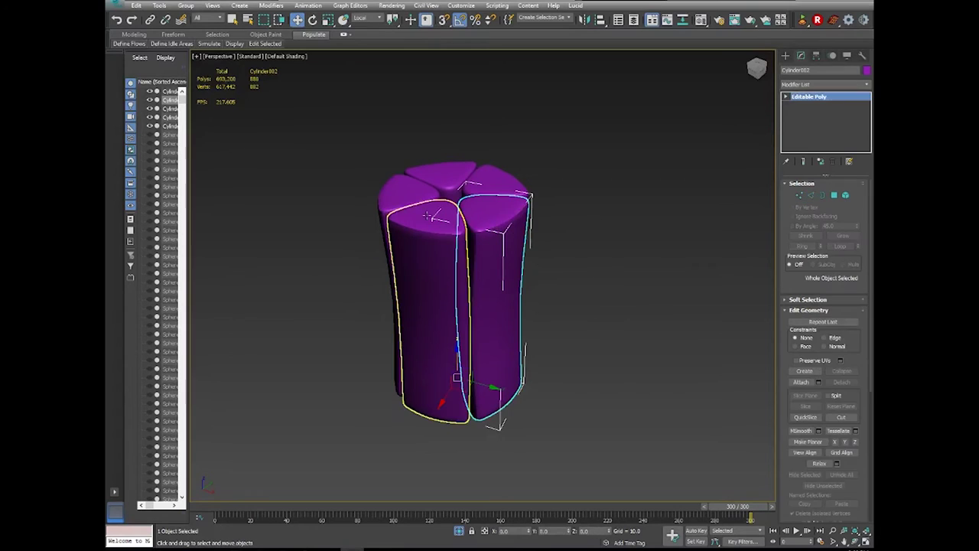
Select the wedge with the adjusted waist and add a Relax modifier to it.
key(ctrl+d)
click(501, 224)
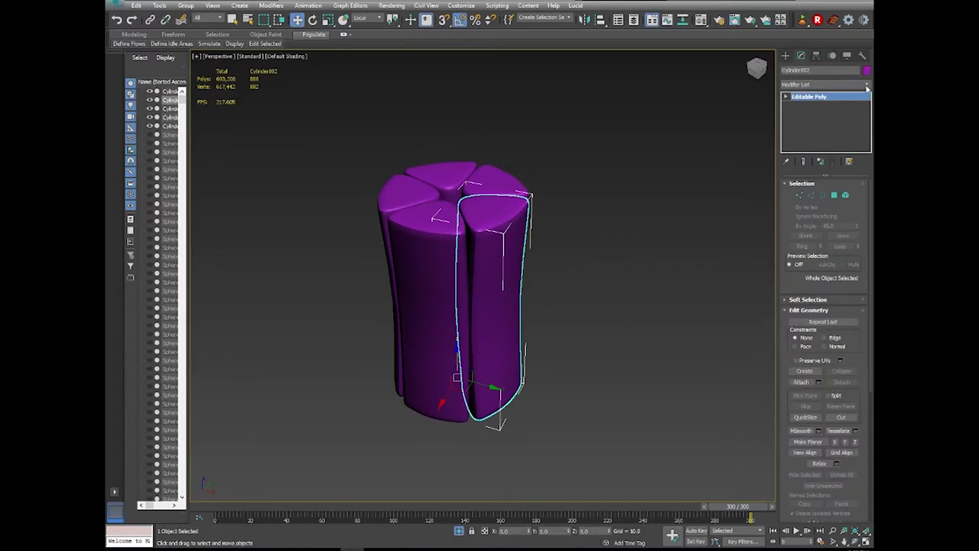
scroll(827, 371, down, 5)
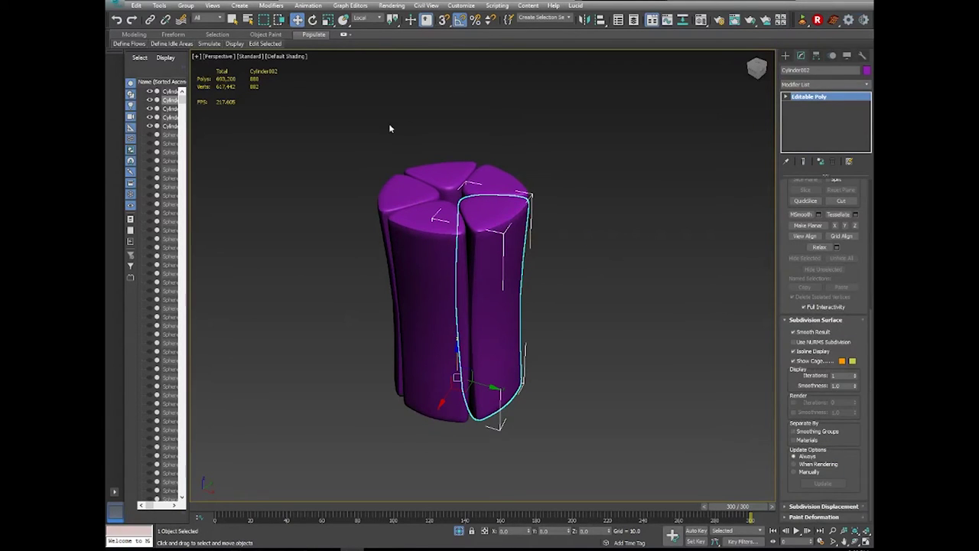
click(861, 89)
scroll(832, 280, down, 8)
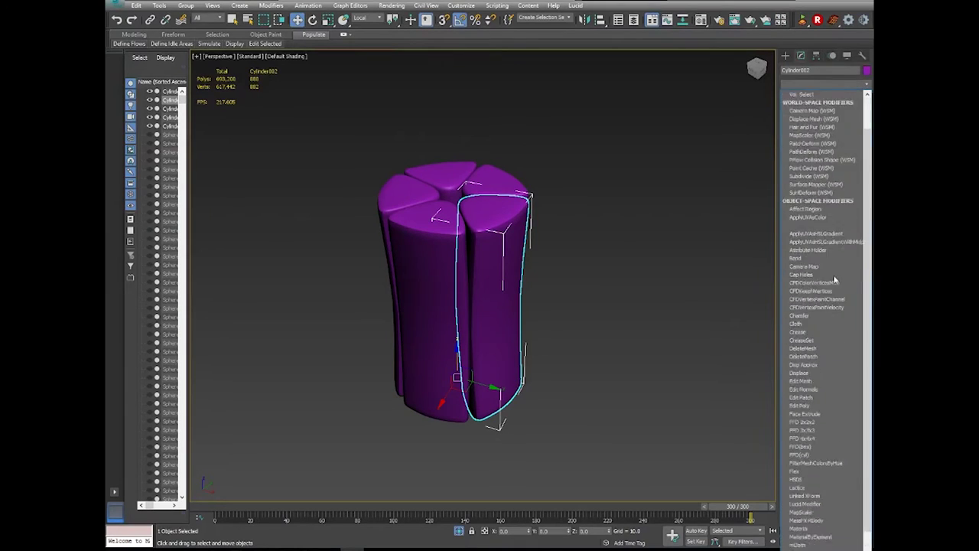
click(813, 431)
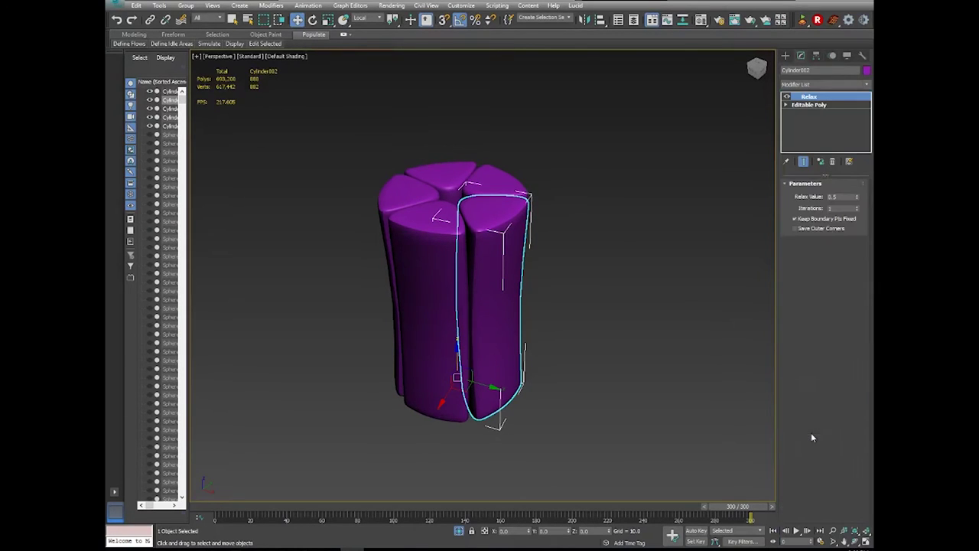
Set the Relax value to 1.0, raise the iterations to round the wedges, and check the ring from above.
drag(857, 196, 859, 173)
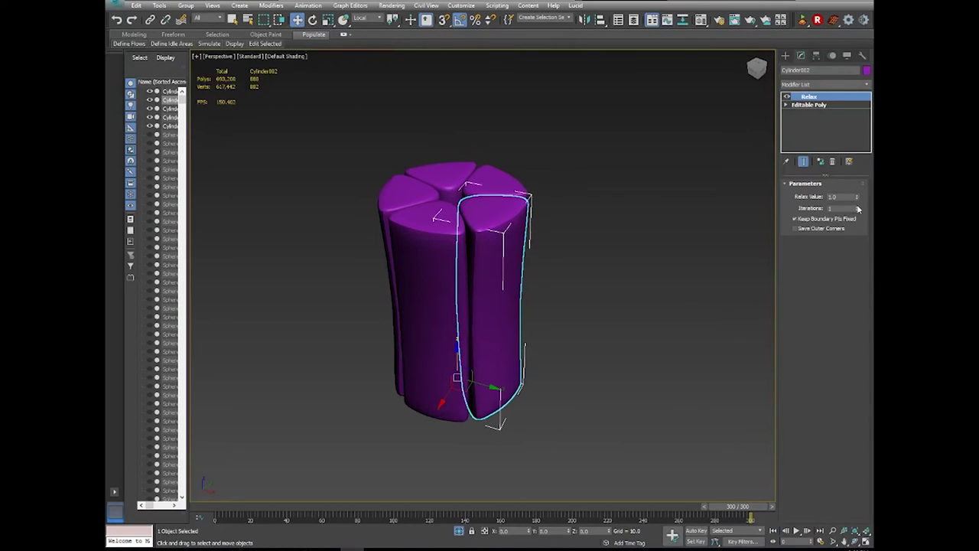
drag(858, 208, 858, 207)
click(855, 541)
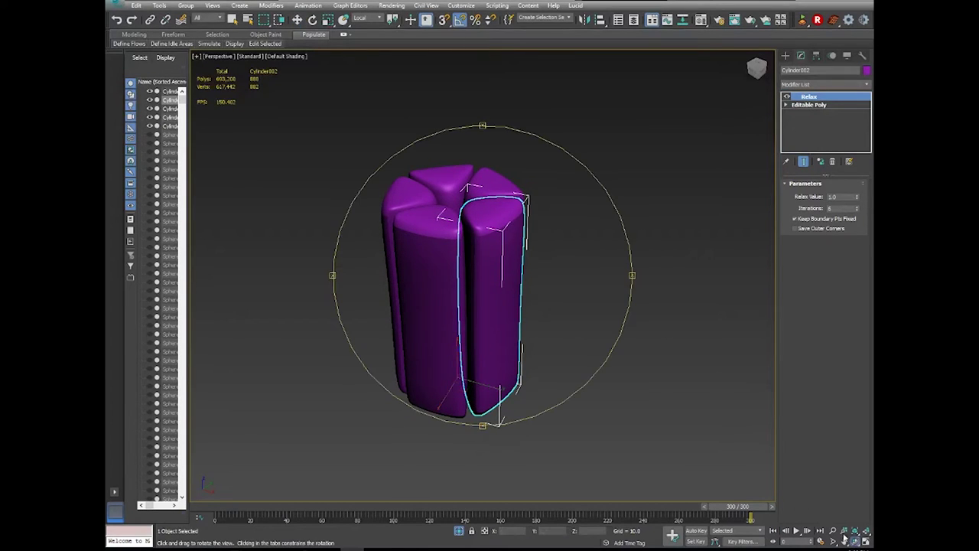
drag(489, 218, 475, 266)
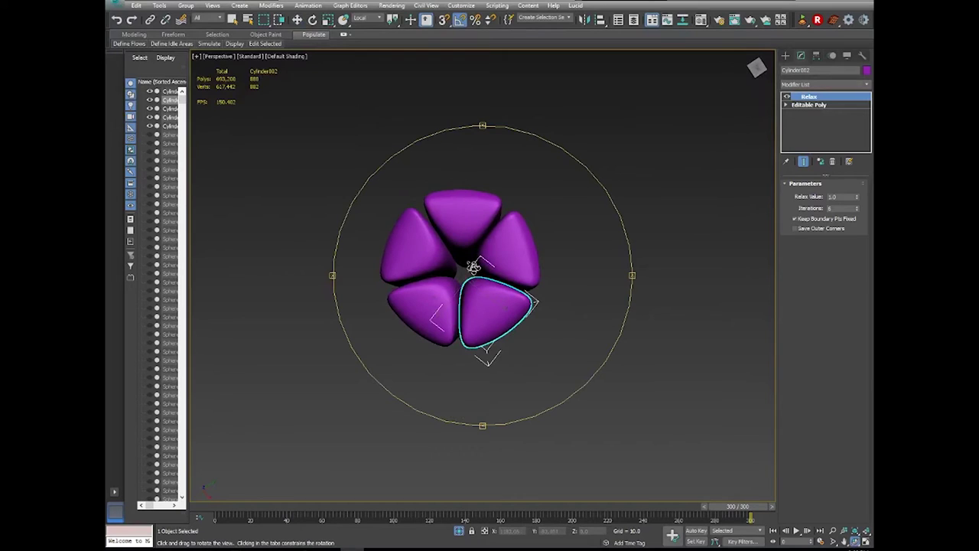
key(t)
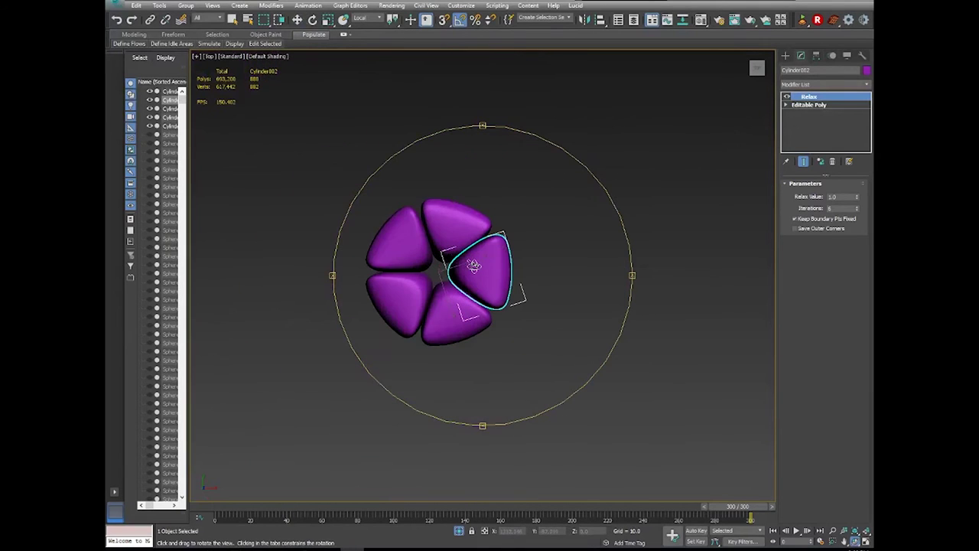
click(297, 19)
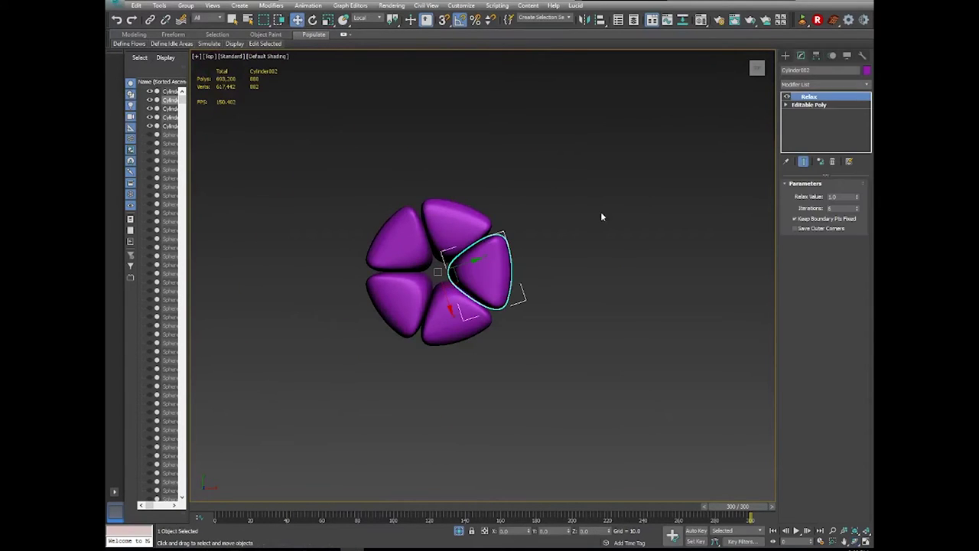
Add a Smooth modifier above Relax, with Auto Smooth enabled and a threshold of 180.
click(855, 540)
drag(520, 350, 489, 187)
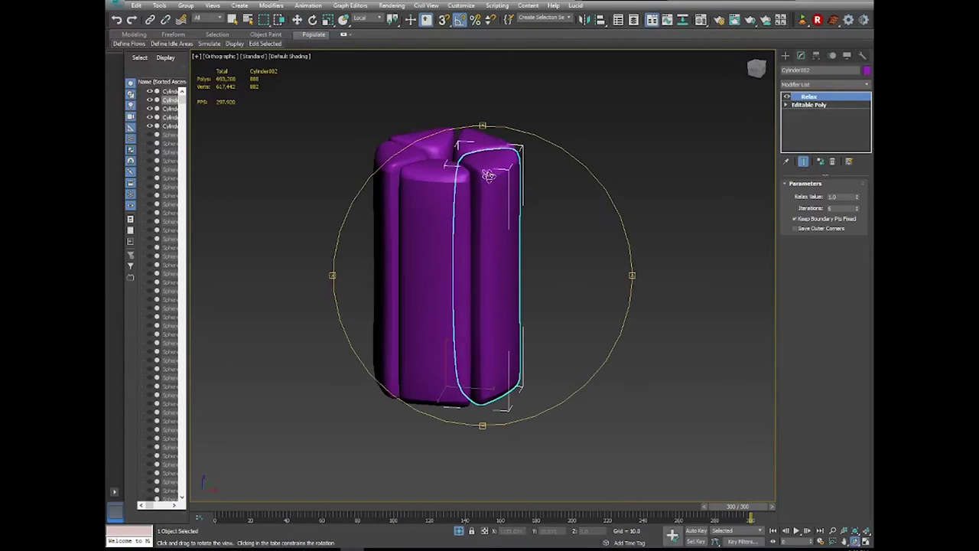
scroll(495, 198, up, 5)
click(867, 84)
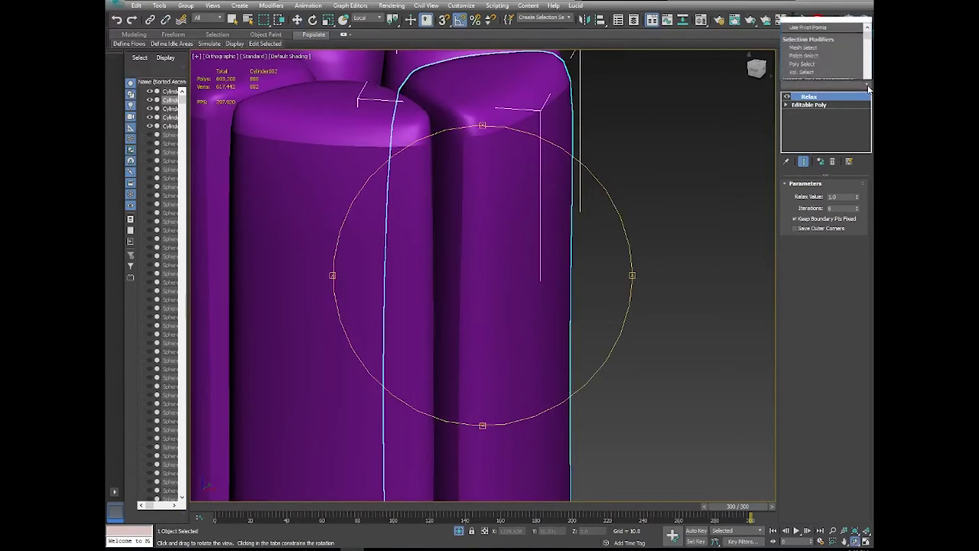
click(865, 84)
click(865, 84)
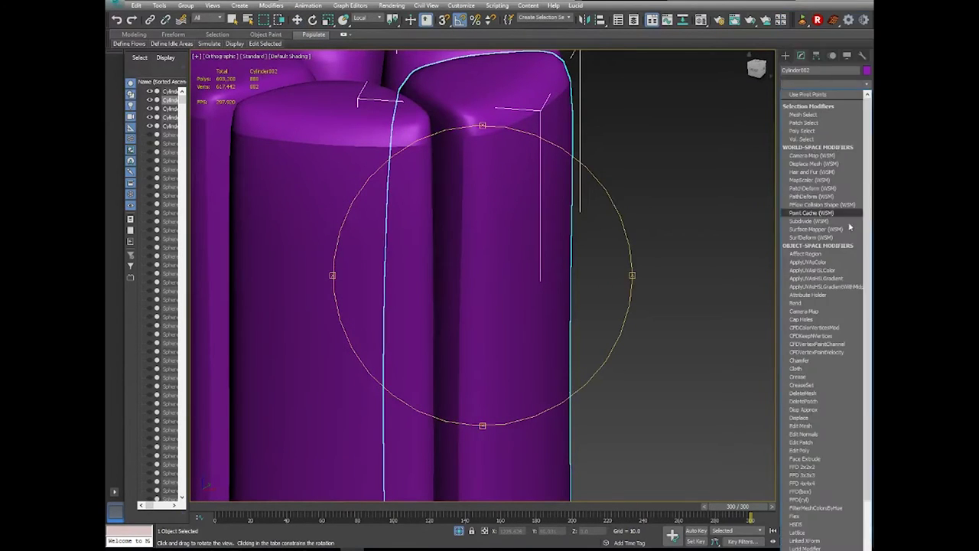
scroll(811, 383, down, 5)
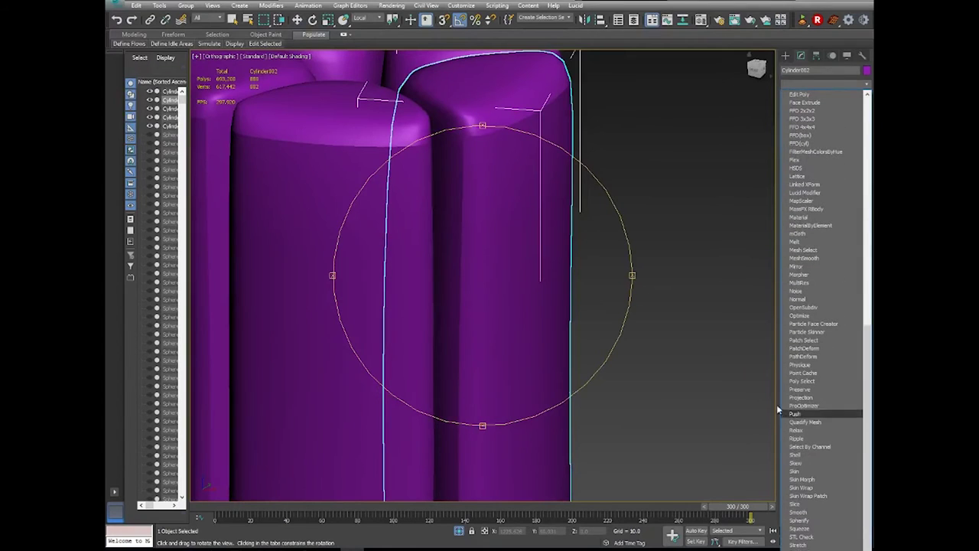
click(798, 516)
click(793, 196)
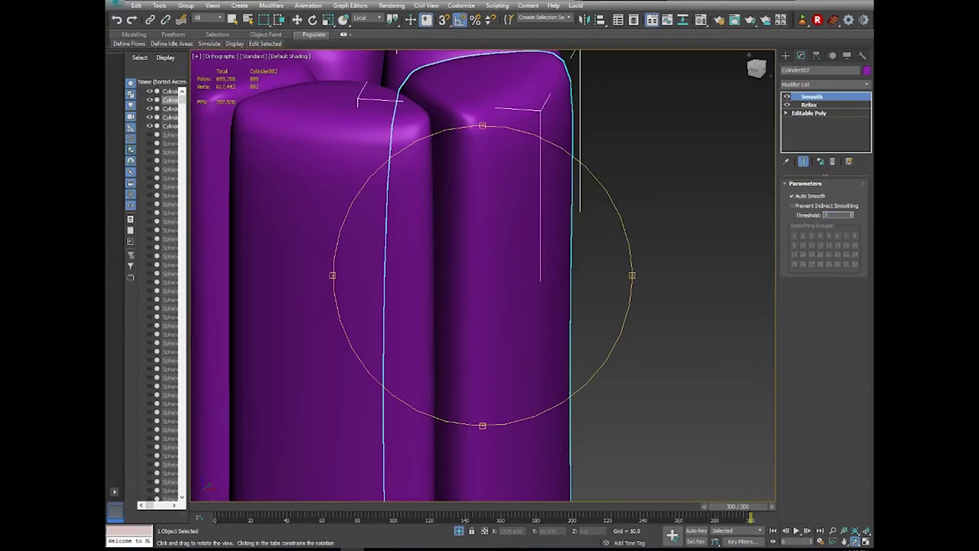
scroll(483, 233, down, 5)
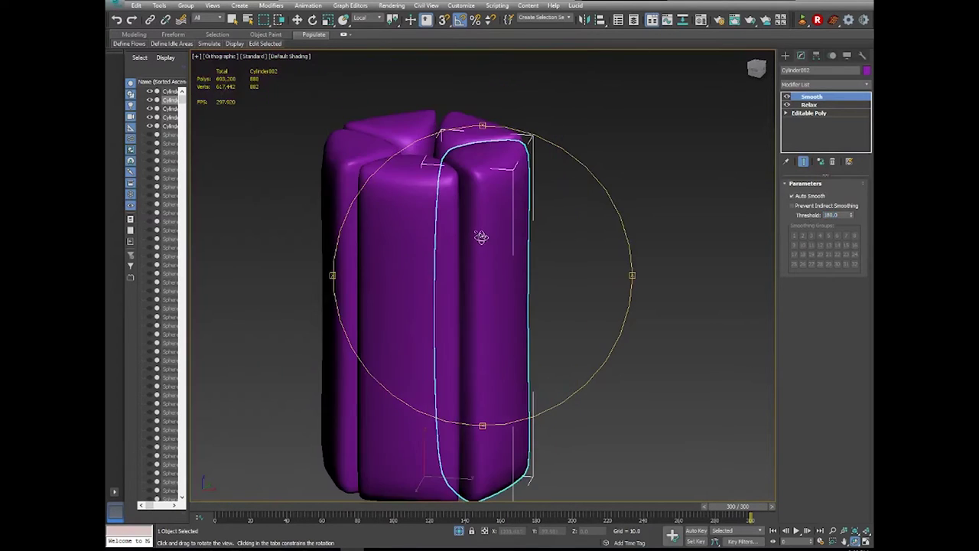
drag(483, 236, 485, 288)
right_click(485, 286)
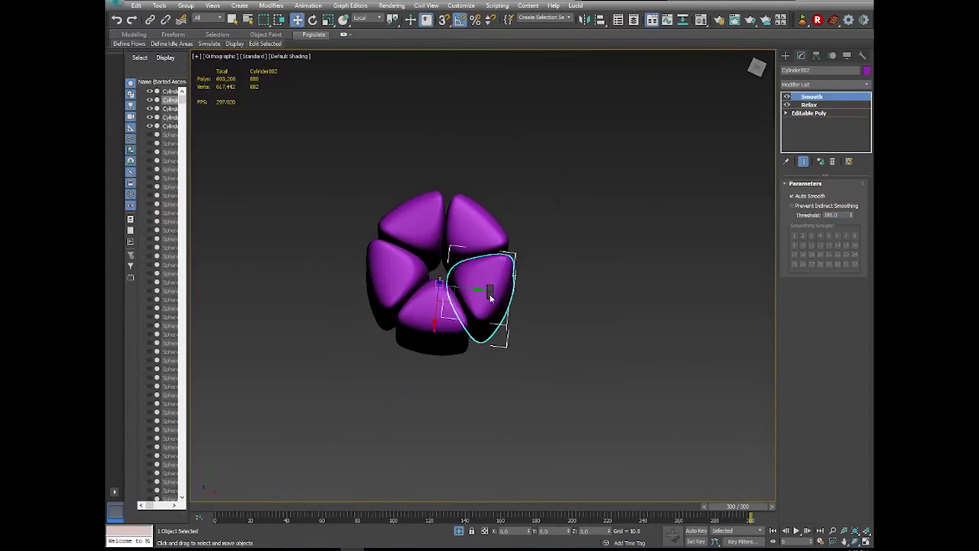
right_click(487, 288)
mouse_move(528, 391)
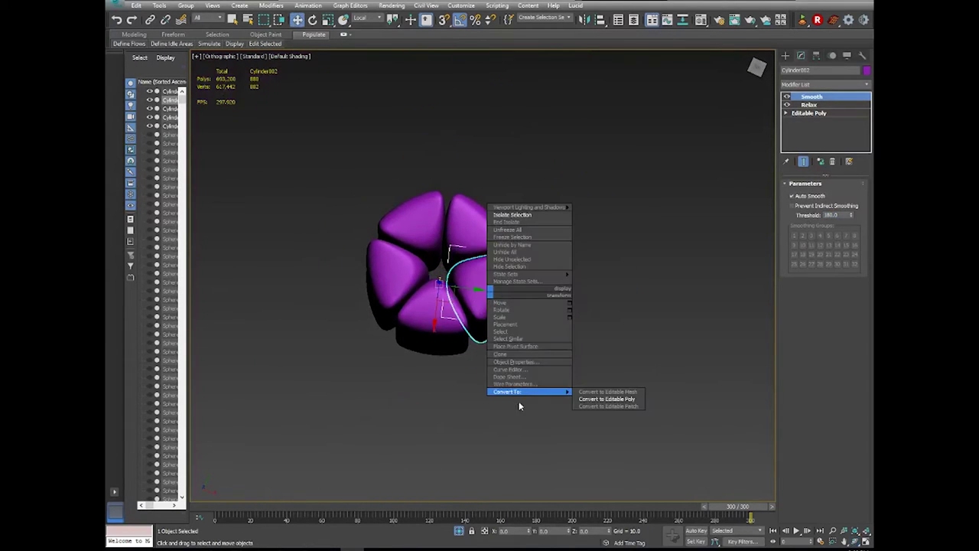
click(606, 348)
Add an Edit Poly modifier on top of the stack and select the wedge's whole mesh element.
click(868, 85)
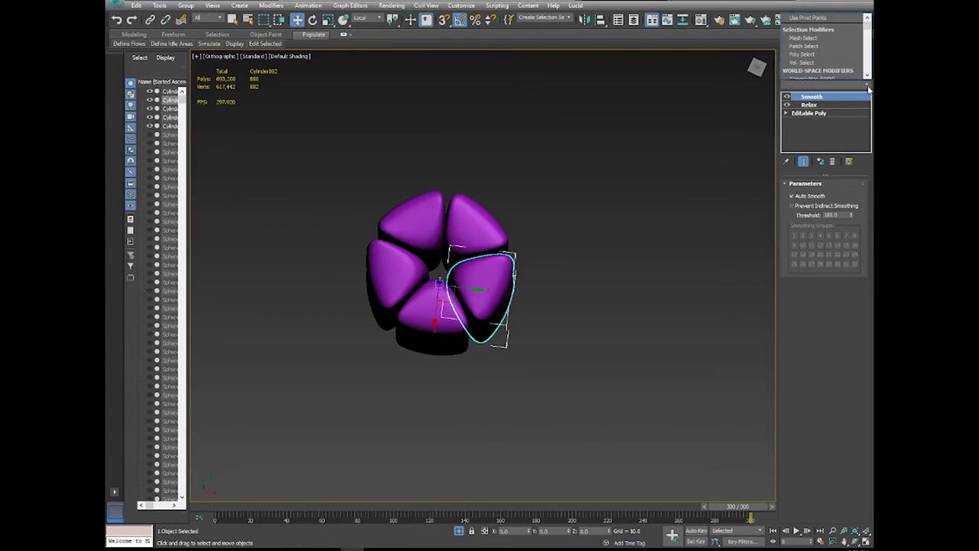
click(867, 84)
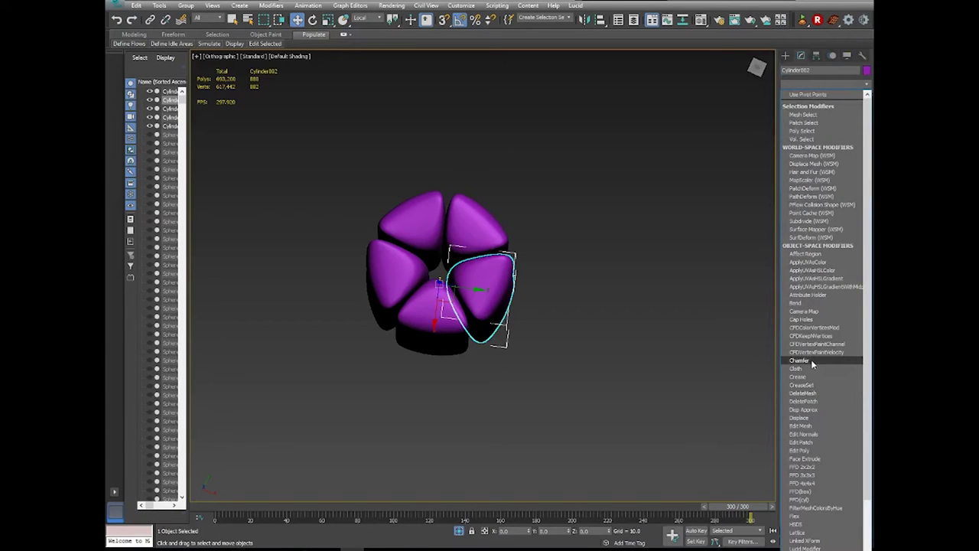
click(806, 451)
click(845, 260)
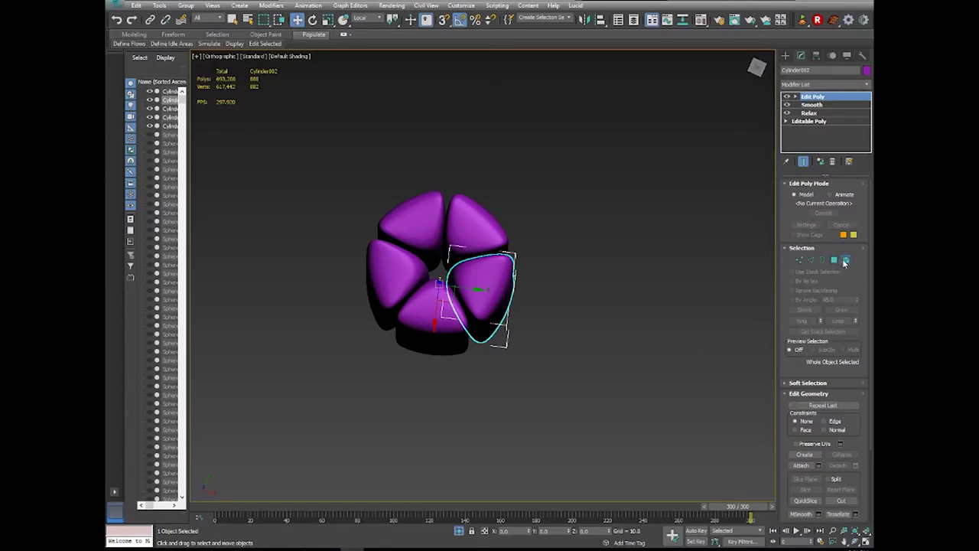
click(486, 286)
In the top view, move the wedge element slightly inward along X to close the gaps in the ring, and leave element editing.
key(t)
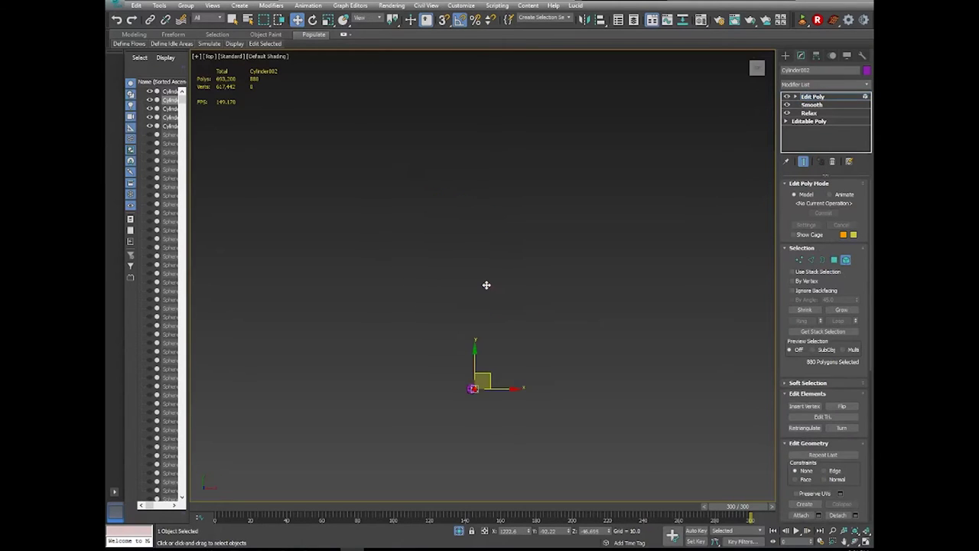
key(z)
scroll(465, 284, down, 3)
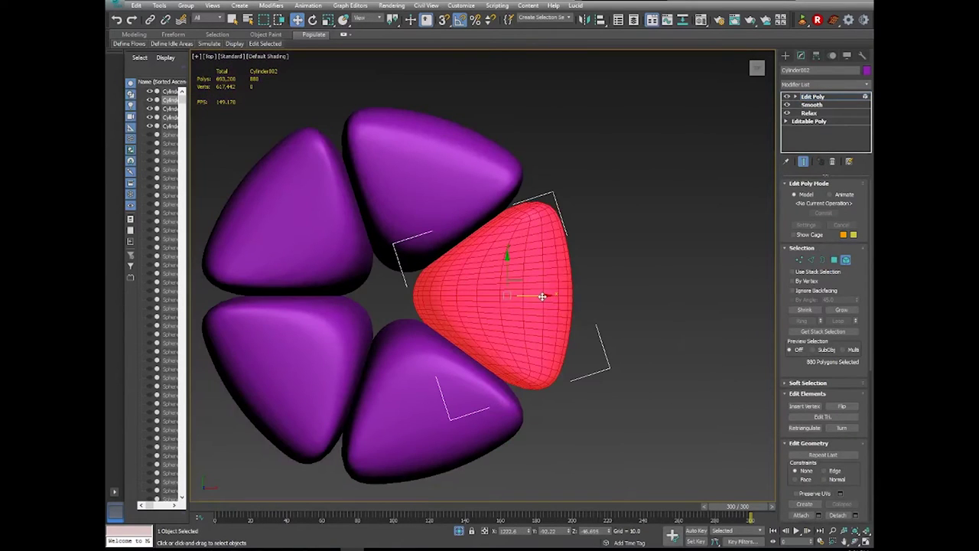
drag(542, 297, 526, 297)
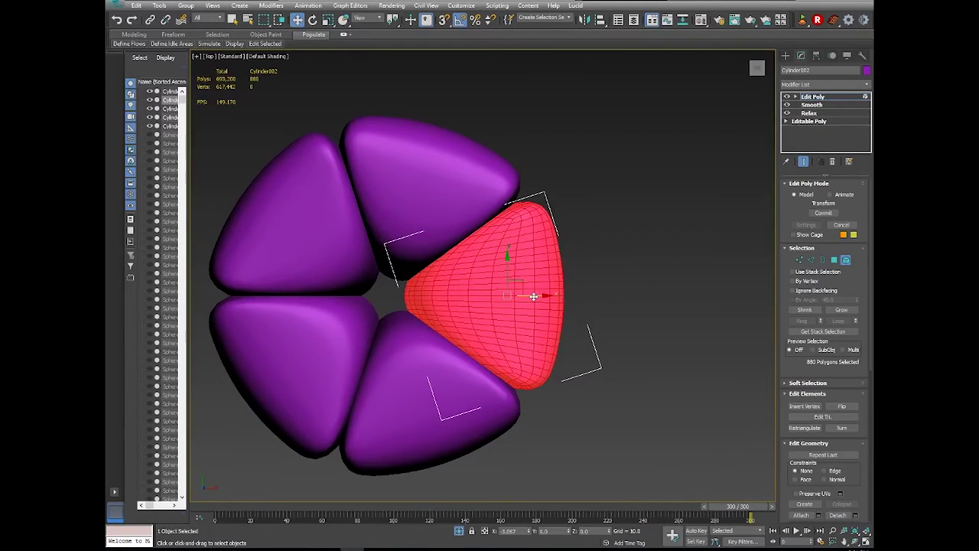
click(846, 259)
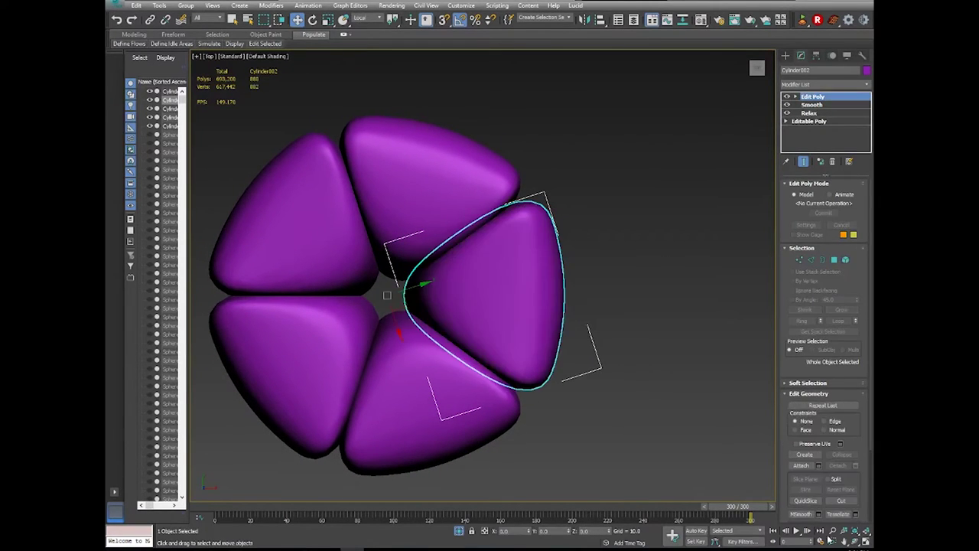
Examine the tightened ring of wedges in perspective from several angles and distances, keeping the edited wedge selected.
click(855, 541)
scroll(492, 253, down, 5)
drag(492, 256, 498, 240)
key(p)
scroll(496, 222, up, 3)
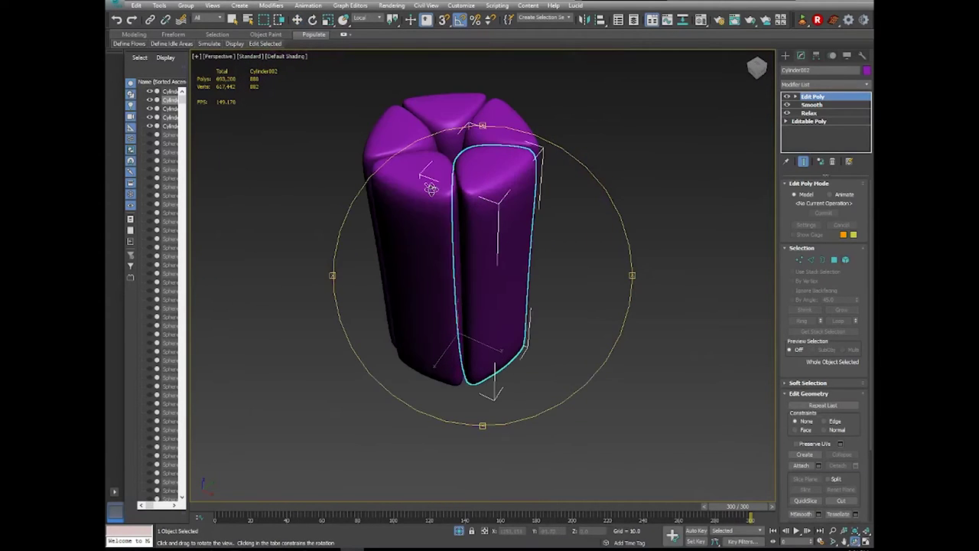
key(w)
scroll(503, 161, up, 5)
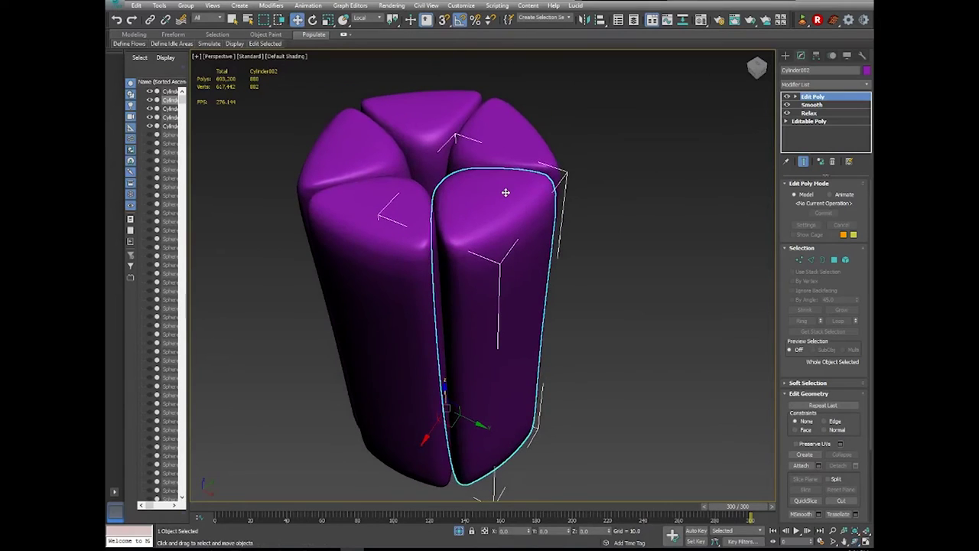
scroll(475, 218, down, 5)
click(516, 212)
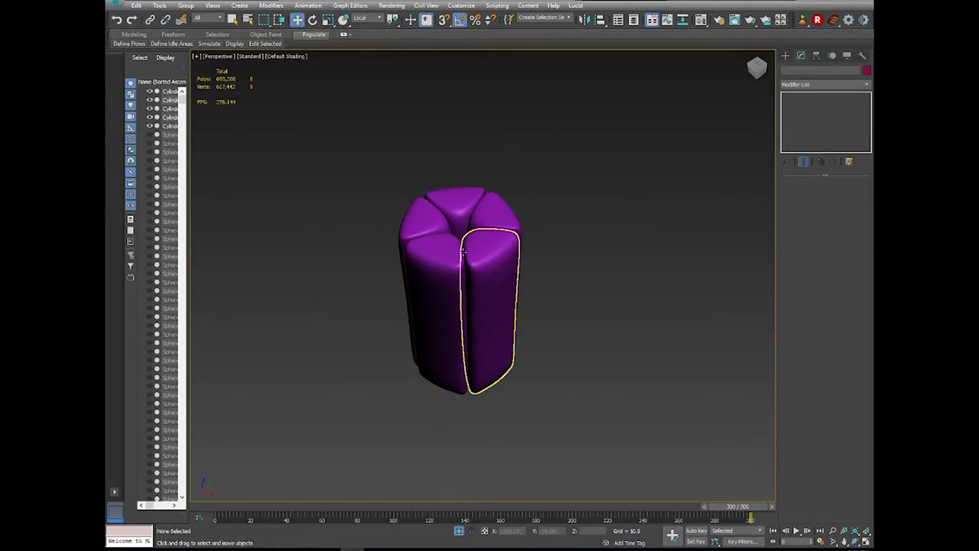
click(482, 295)
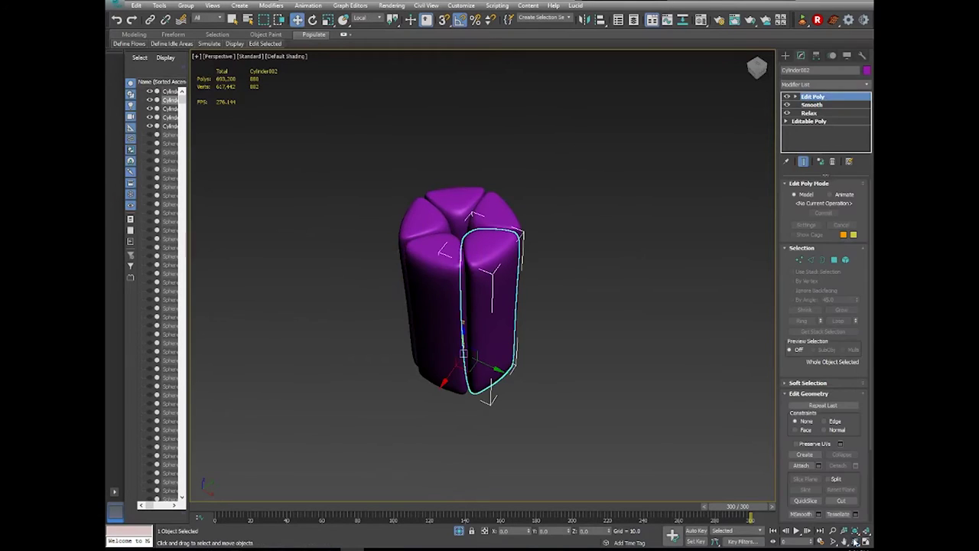
alt+middle_drag(460, 321, 495, 306)
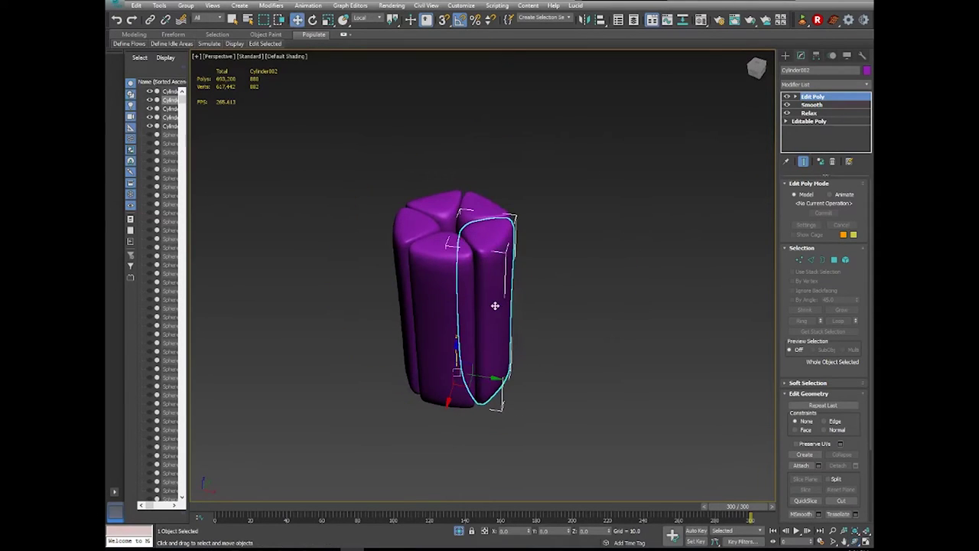
End the isolation to bring back the lipid bilayer, and view the channel from above.
right_click(495, 305)
click(531, 235)
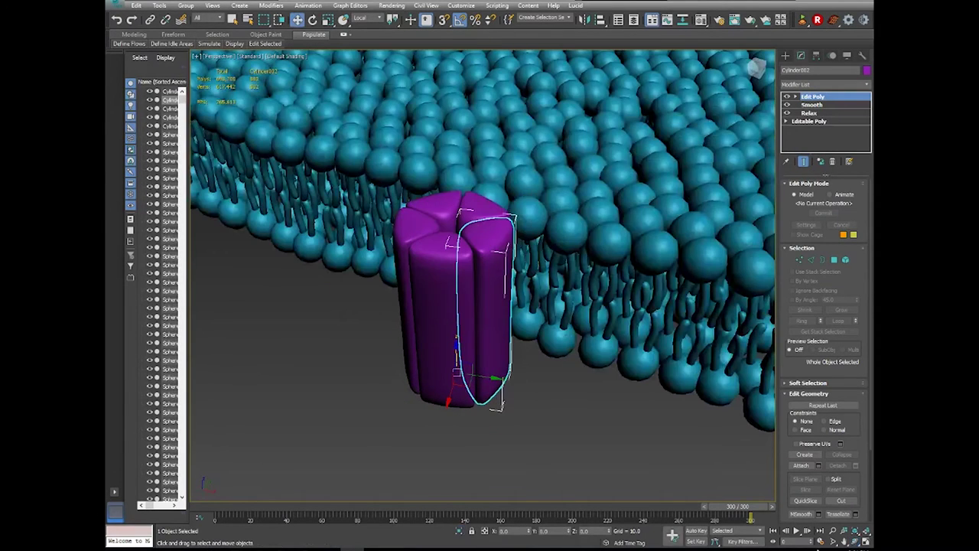
click(855, 541)
drag(413, 168, 404, 295)
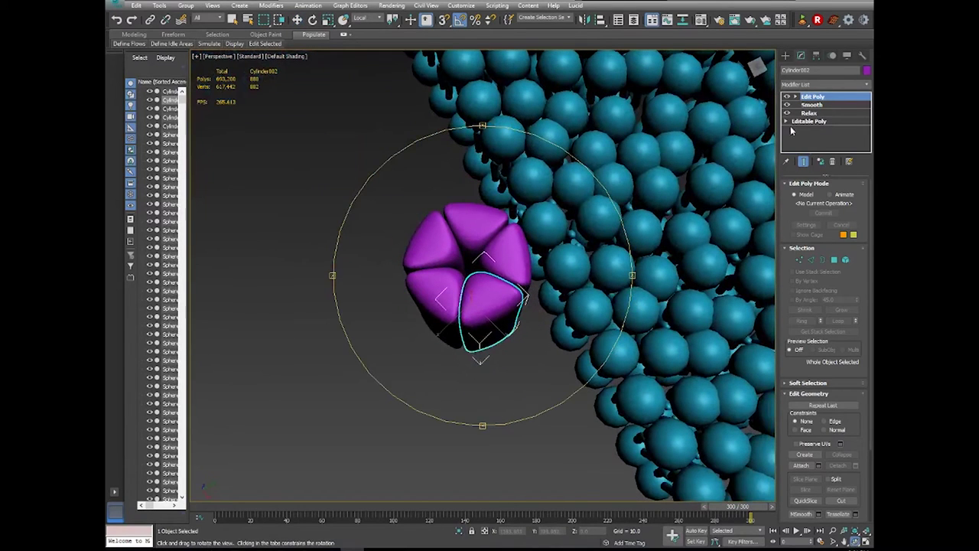
Convert the selected wedge with its Relax, Smooth and Edit Poly modifiers to an Editable Poly.
right_click(489, 291)
right_click(489, 292)
mouse_move(535, 391)
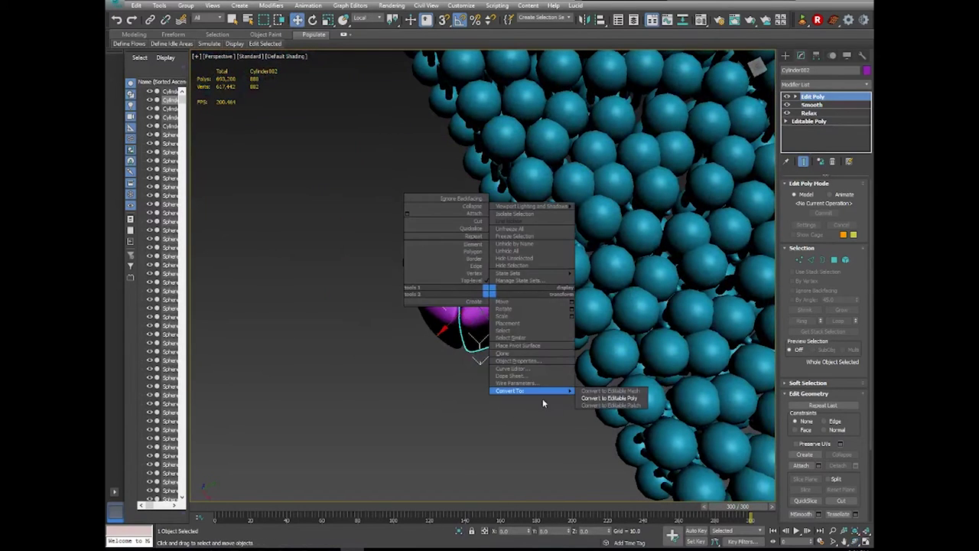
click(612, 398)
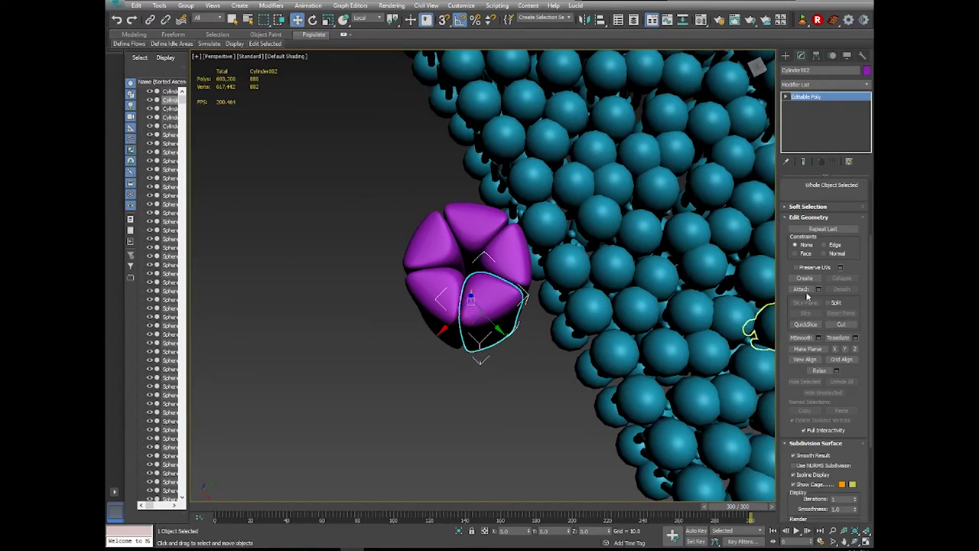
Attach the other four wedges to the selected one to make the channel a single object.
click(801, 290)
click(508, 264)
click(476, 226)
click(429, 249)
click(442, 281)
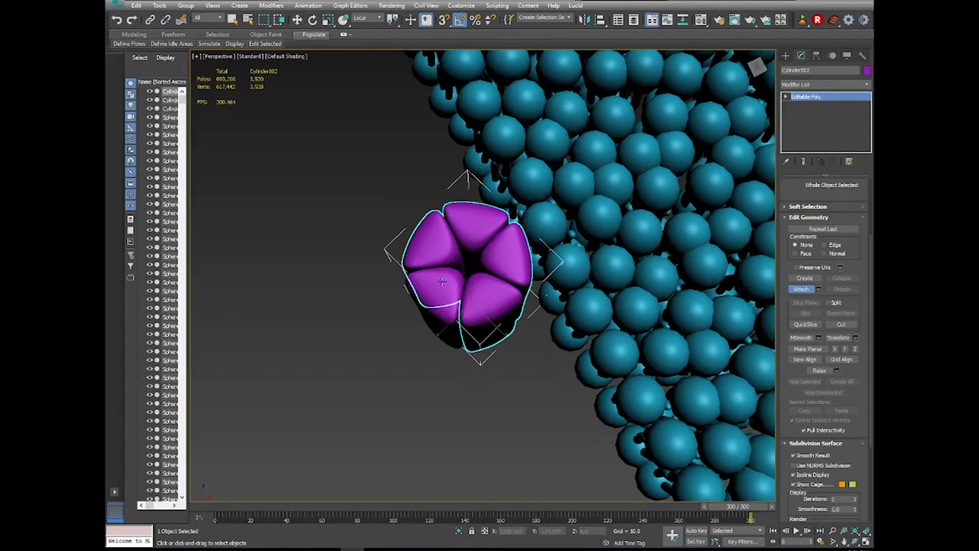
click(802, 290)
key(w)
scroll(535, 371, down, 5)
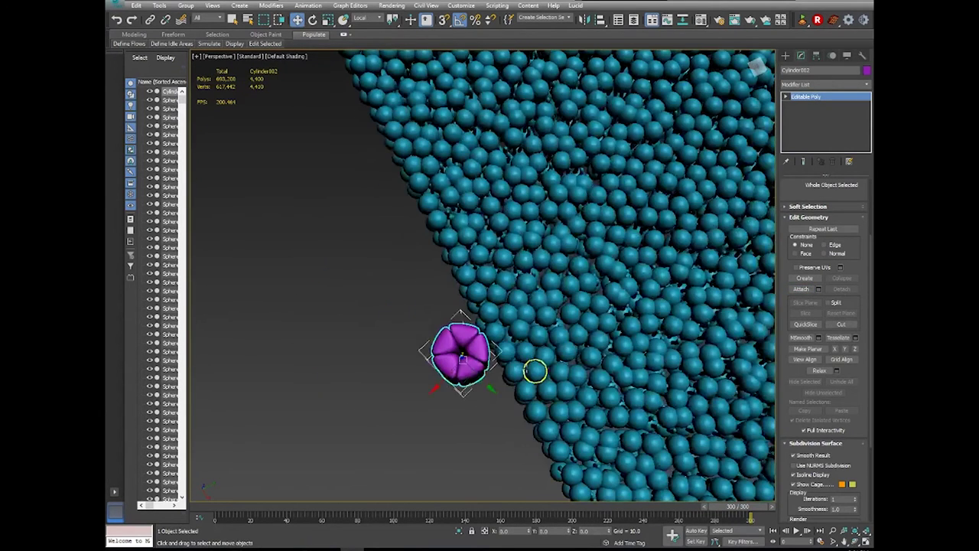
Move the channel into the lipid bilayer and place two instanced copies of it at other spots in the membrane.
drag(459, 386, 591, 247)
click(855, 541)
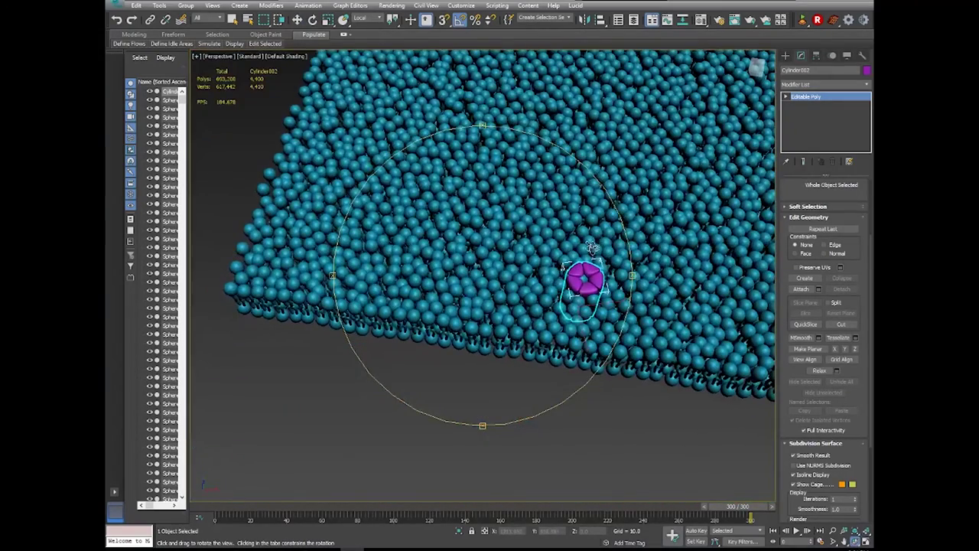
click(297, 20)
mouse_move(586, 304)
shift+mouse_down()
mouse_move(404, 242)
mouse_move(509, 135)
shift+mouse_up()
click(488, 316)
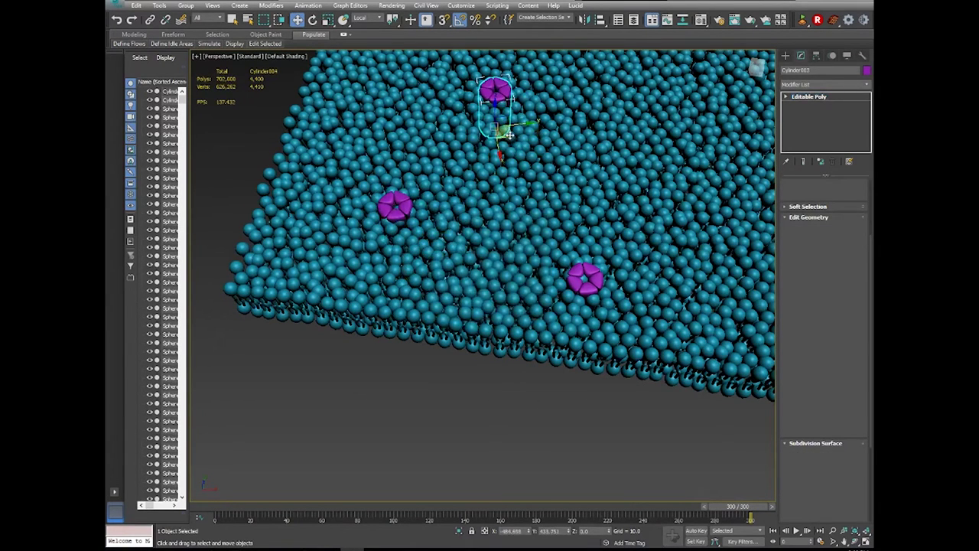
shift+click(509, 134)
click(488, 315)
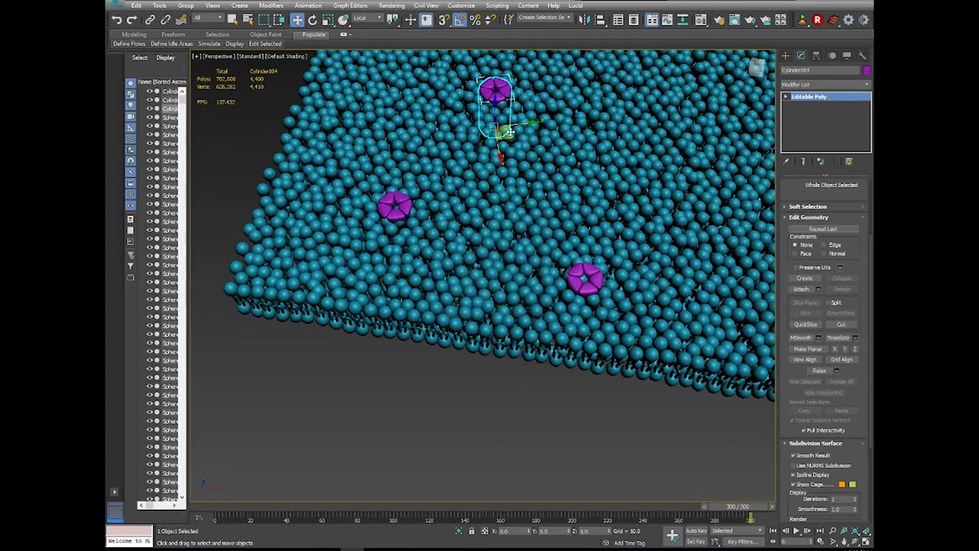
Place three more instanced copies of the channel across the membrane, with one near its far corner.
mouse_move(508, 133)
shift+mouse_down()
mouse_move(689, 124)
mouse_move(768, 281)
mouse_move(759, 274)
shift+mouse_up()
click(491, 315)
click(491, 315)
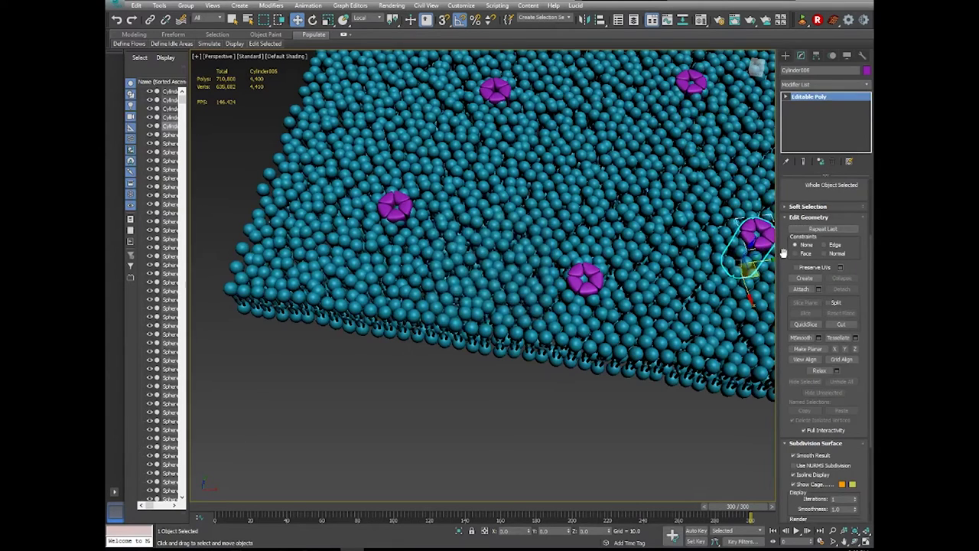
middle_drag(724, 253, 663, 269)
scroll(662, 269, down, 3)
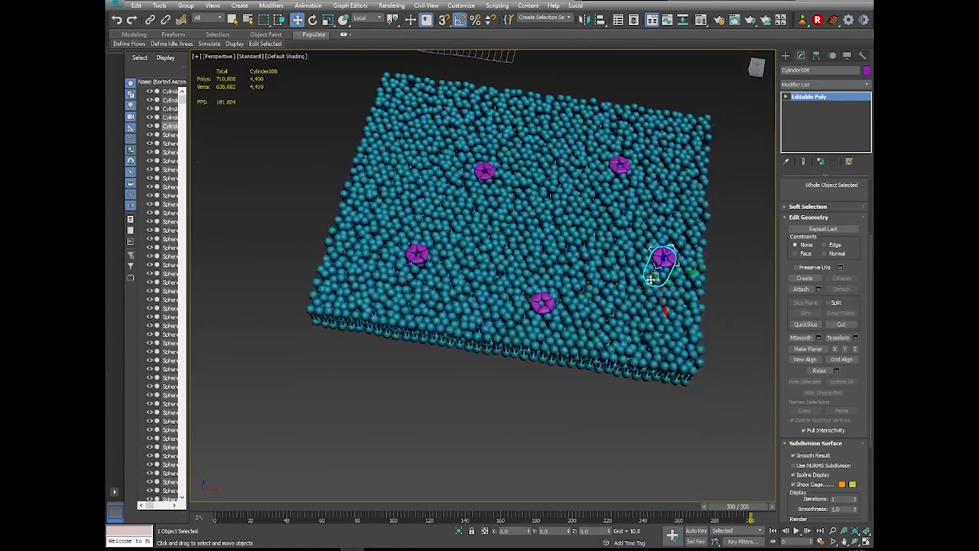
click(486, 172)
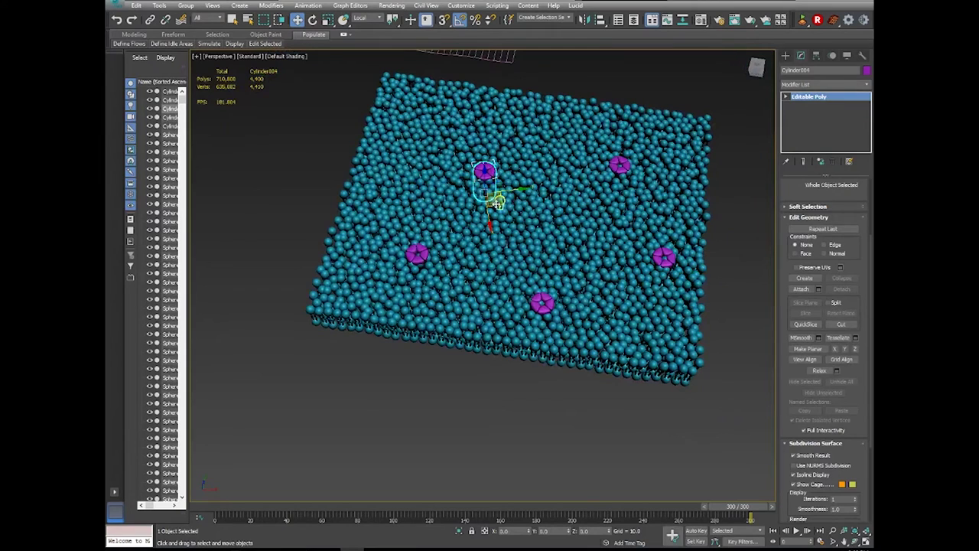
shift+drag(496, 200, 430, 132)
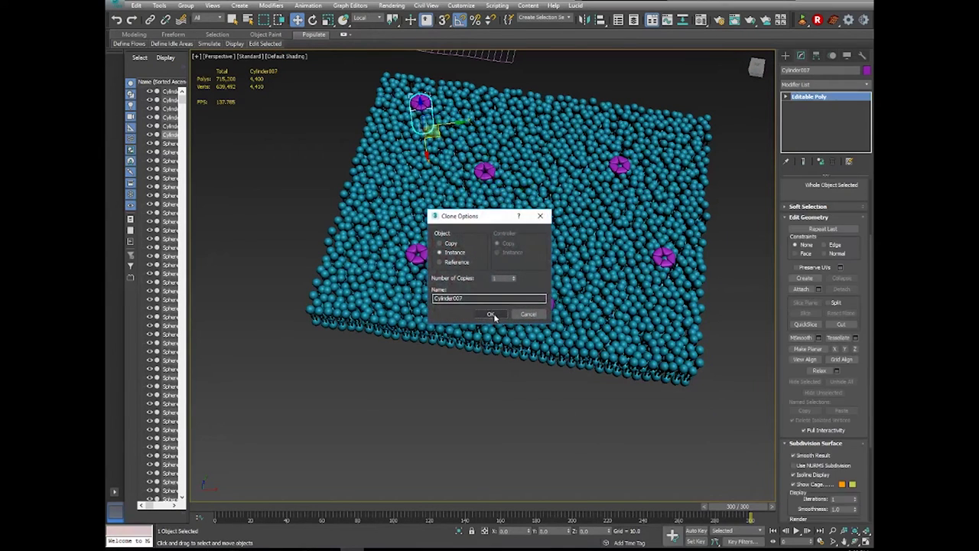
click(493, 313)
Select all six channels and bind them to the Wave space warp behind the membrane.
click(417, 257)
ctrl+click(485, 172)
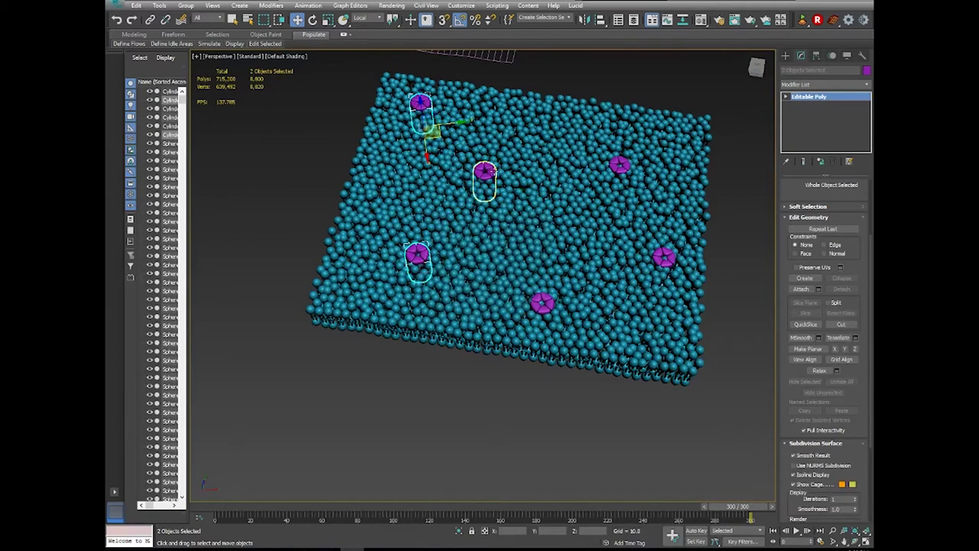
ctrl+click(620, 167)
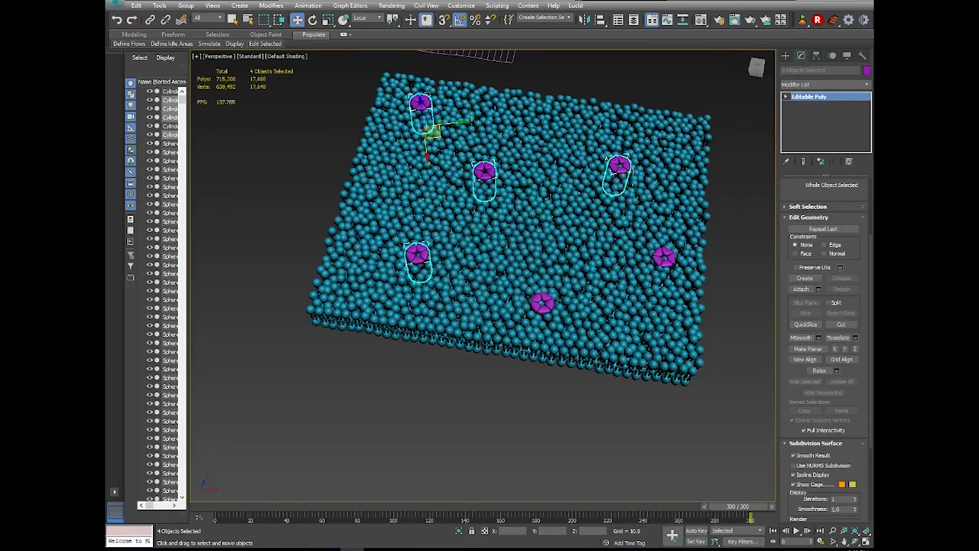
ctrl+click(661, 261)
ctrl+click(661, 262)
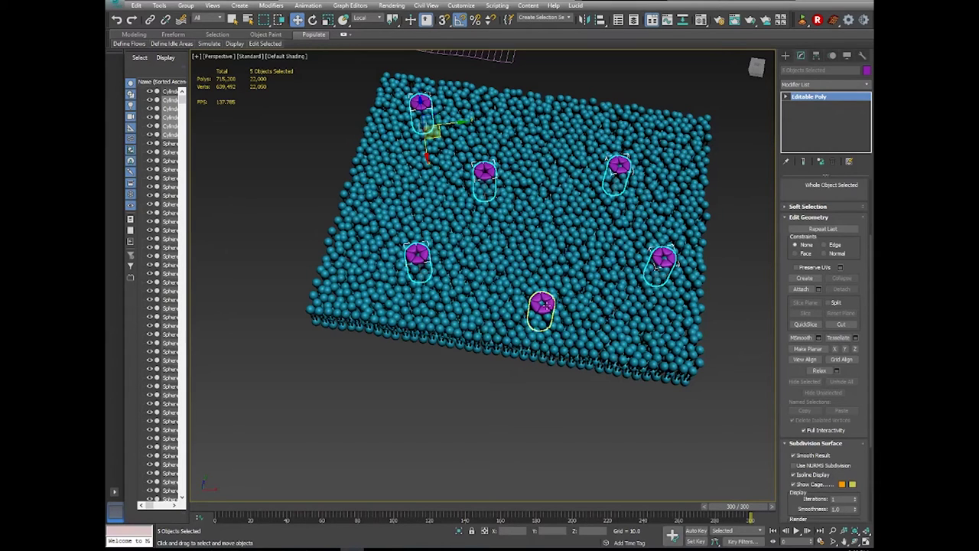
ctrl+click(542, 305)
middle_drag(456, 257, 433, 325)
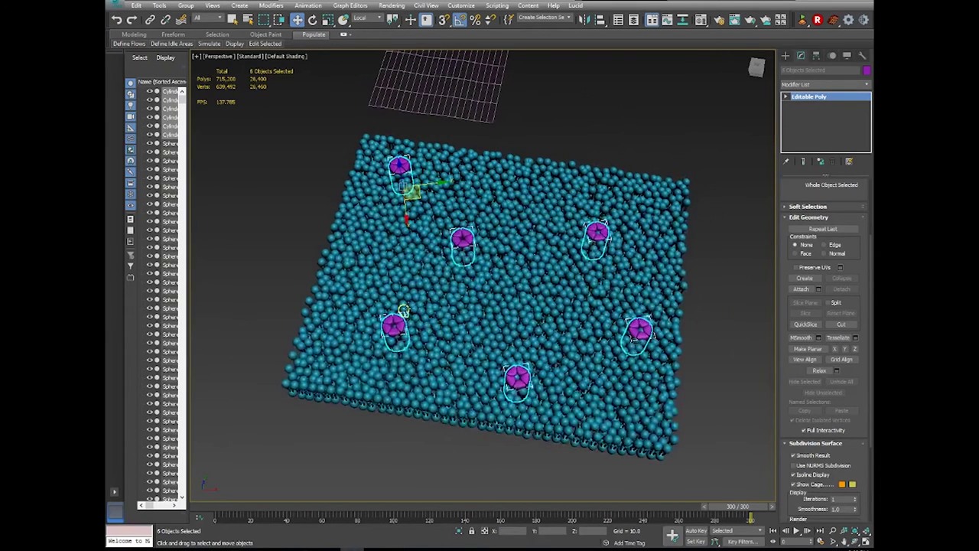
click(181, 20)
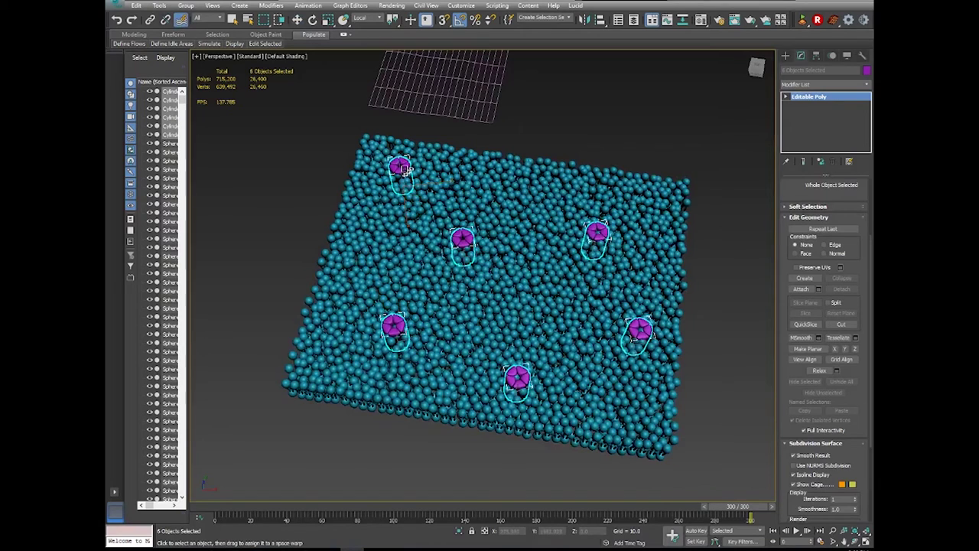
drag(403, 167, 432, 113)
click(298, 20)
click(321, 123)
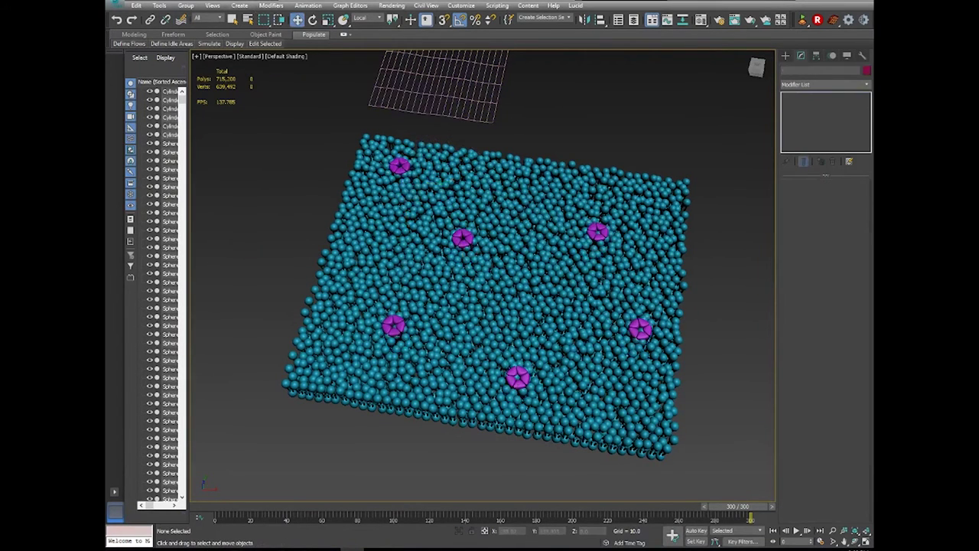
View the membrane from a low angle and scrub the animation from frame 0 to check the channels' wave motion.
scroll(398, 383, up, 4)
click(855, 541)
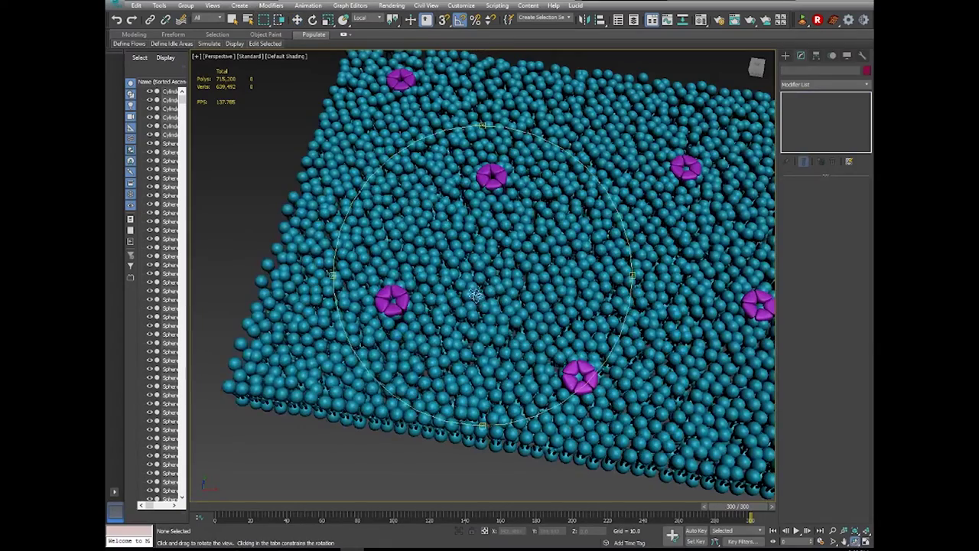
drag(474, 168, 401, 303)
click(223, 514)
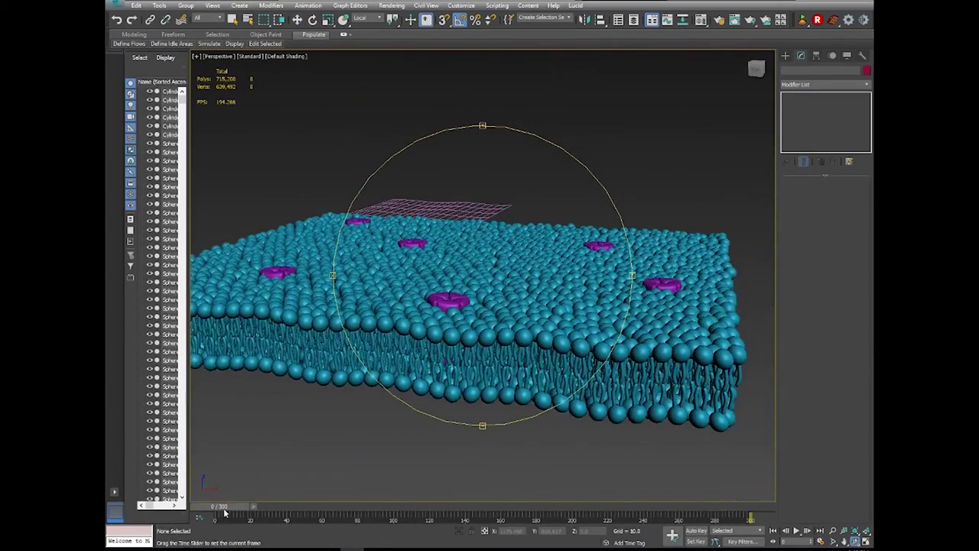
drag(237, 515, 511, 501)
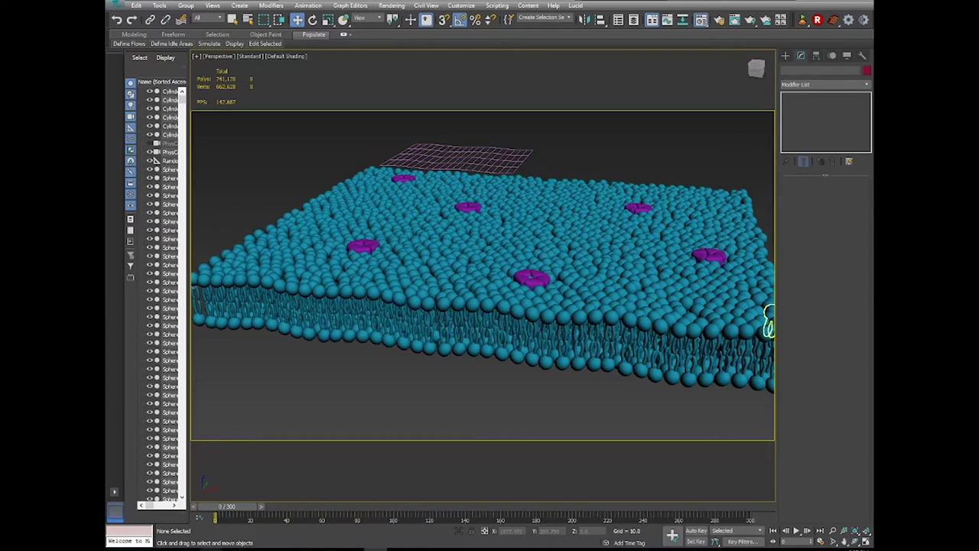
Select a lipid on the membrane's front edge and pick its spherical head at the Element level of its Editable Poly.
click(486, 310)
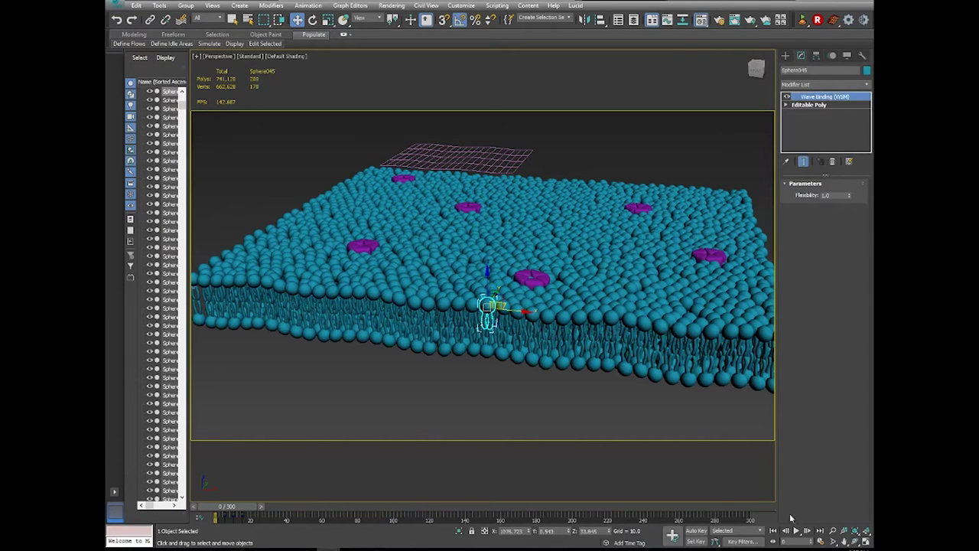
key(z)
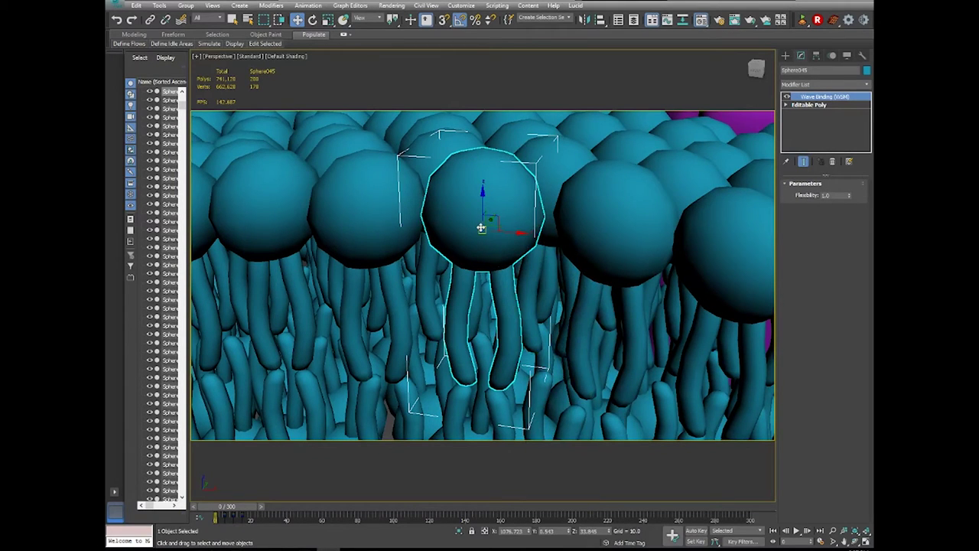
scroll(486, 225, down, 3)
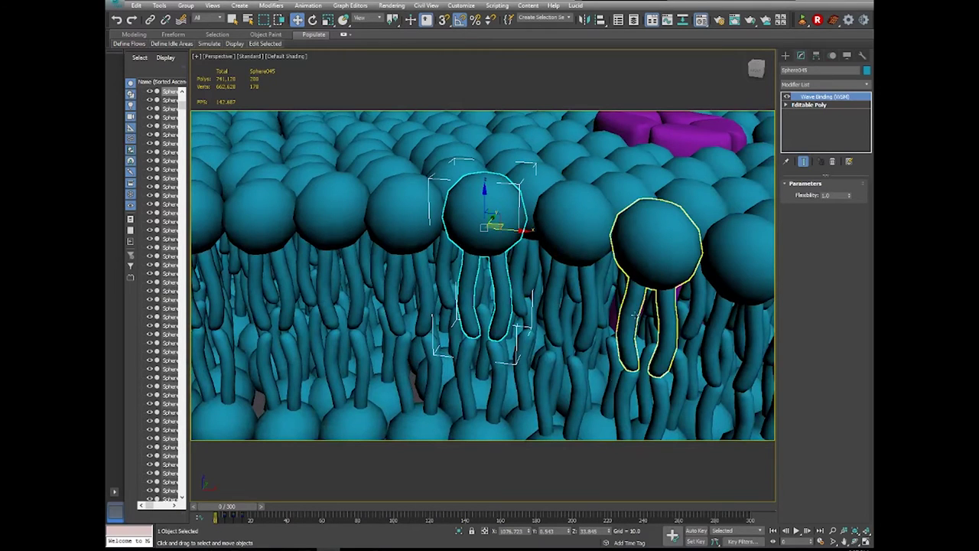
click(855, 541)
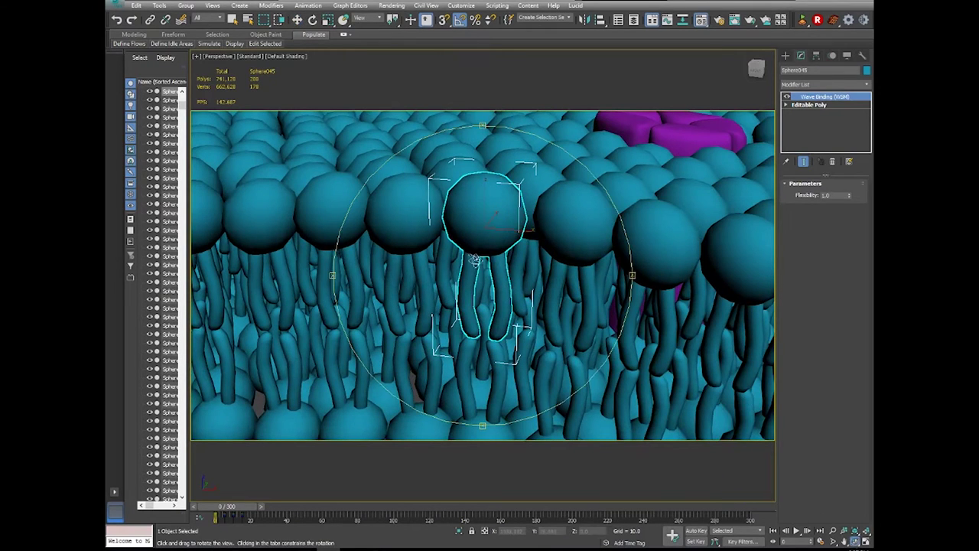
drag(475, 260, 474, 250)
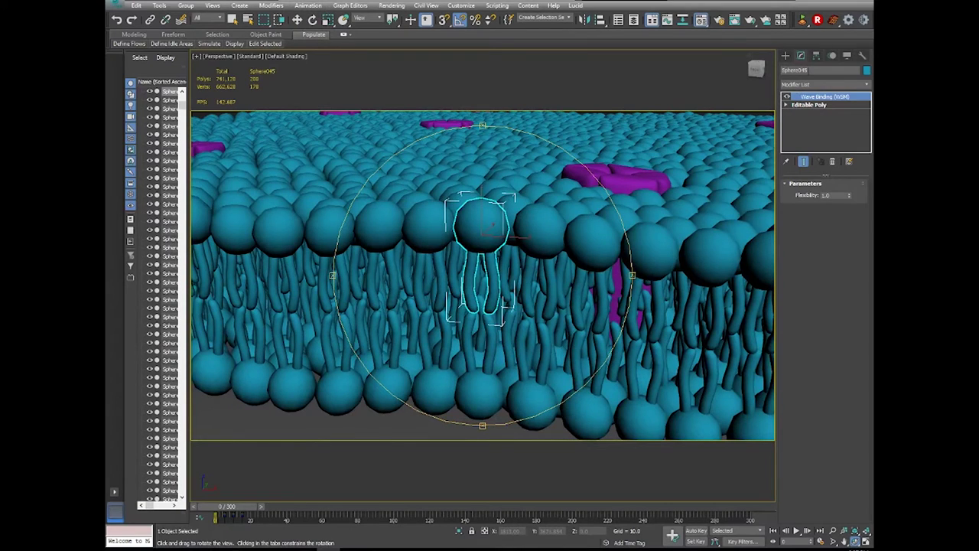
click(788, 106)
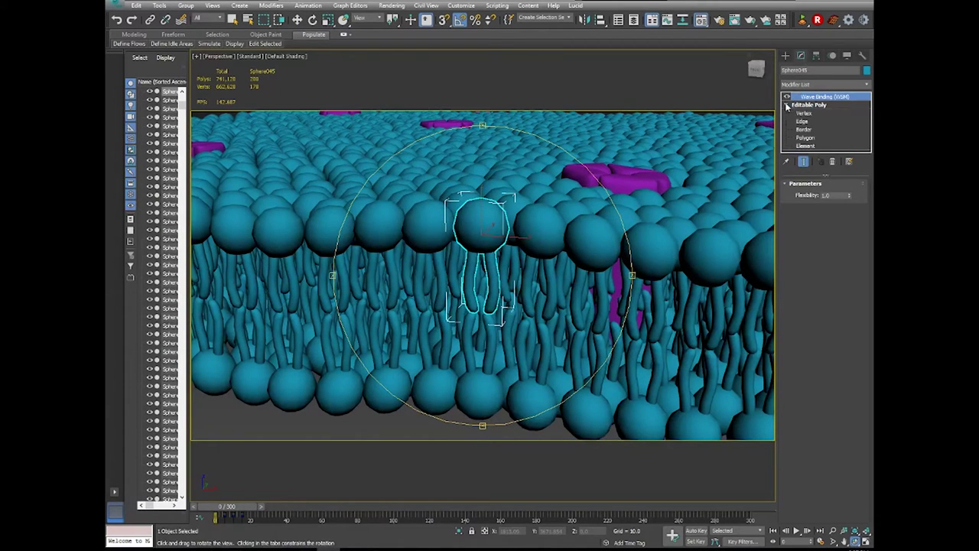
click(804, 107)
click(806, 146)
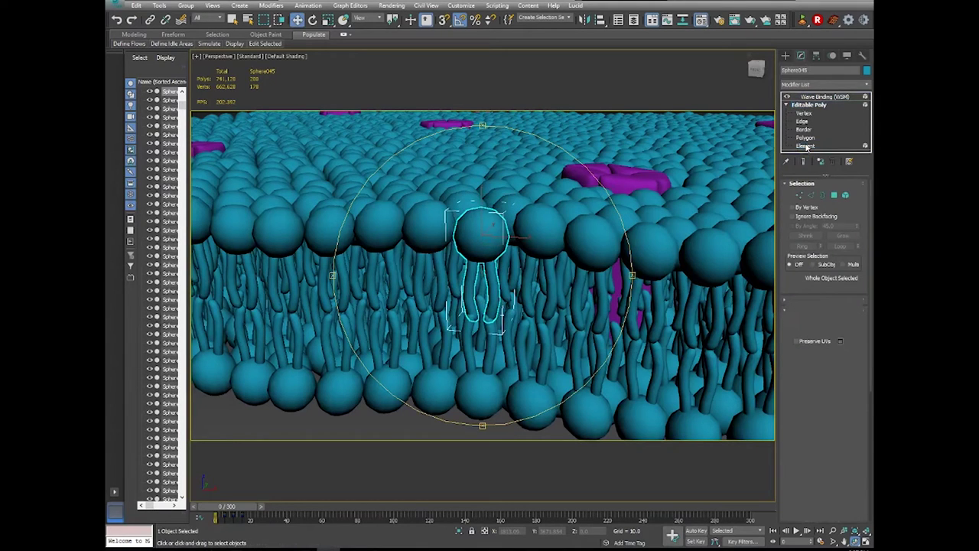
click(805, 146)
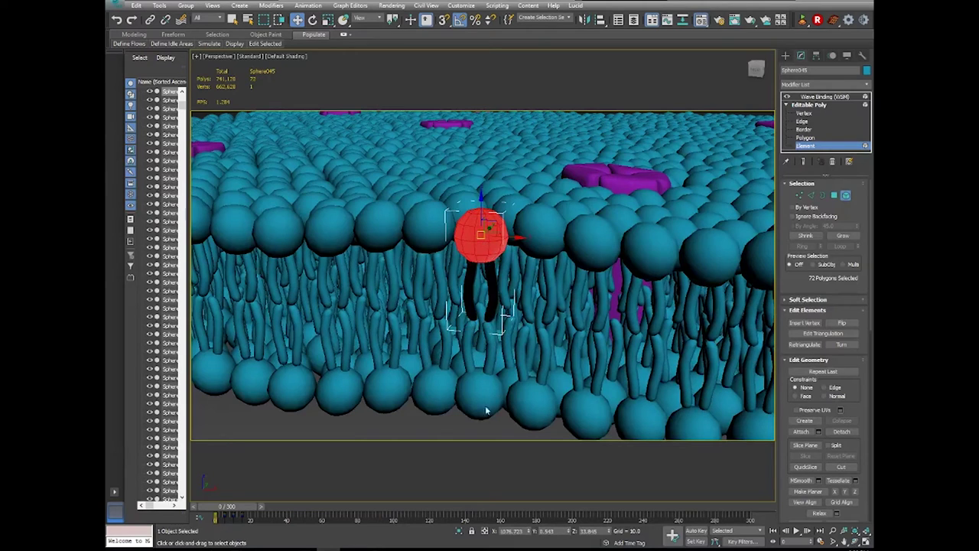
Assign material ID 2 to the lipid's two tail elements and leave Element editing.
scroll(857, 214, down, 5)
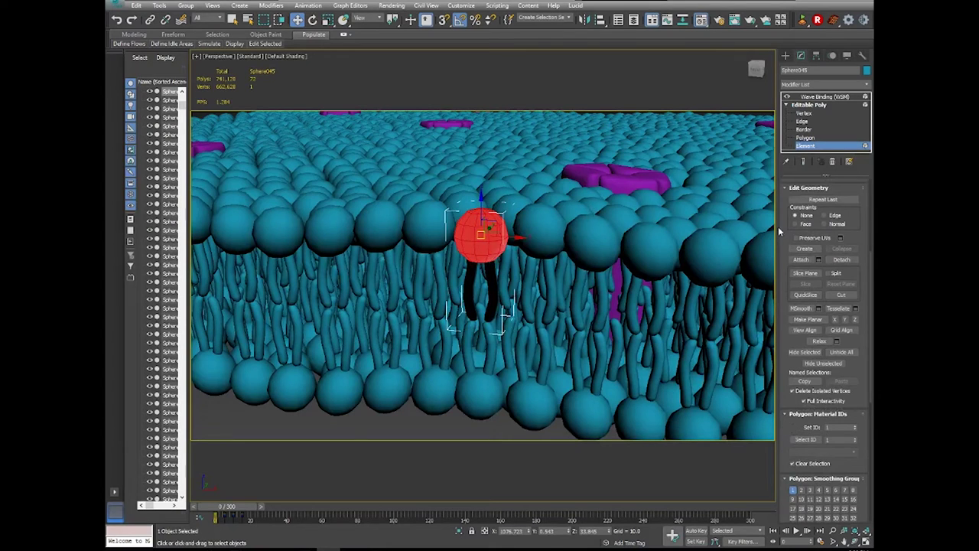
scroll(781, 220, up, 4)
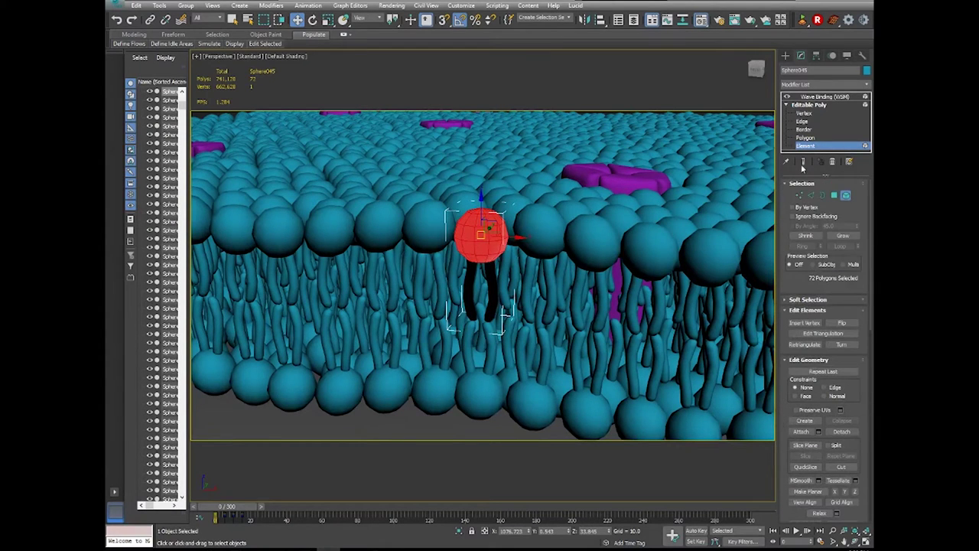
scroll(784, 291, down, 5)
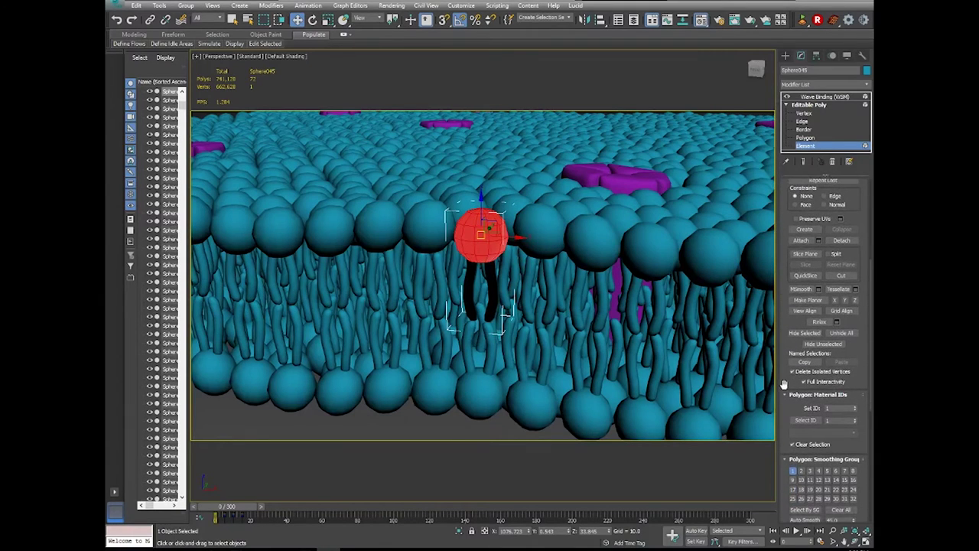
scroll(788, 368, down, 3)
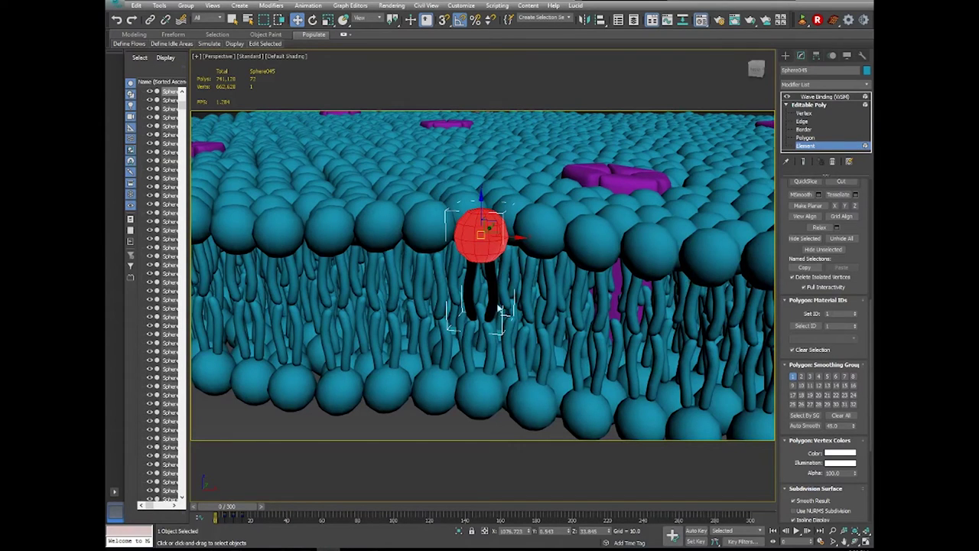
click(499, 328)
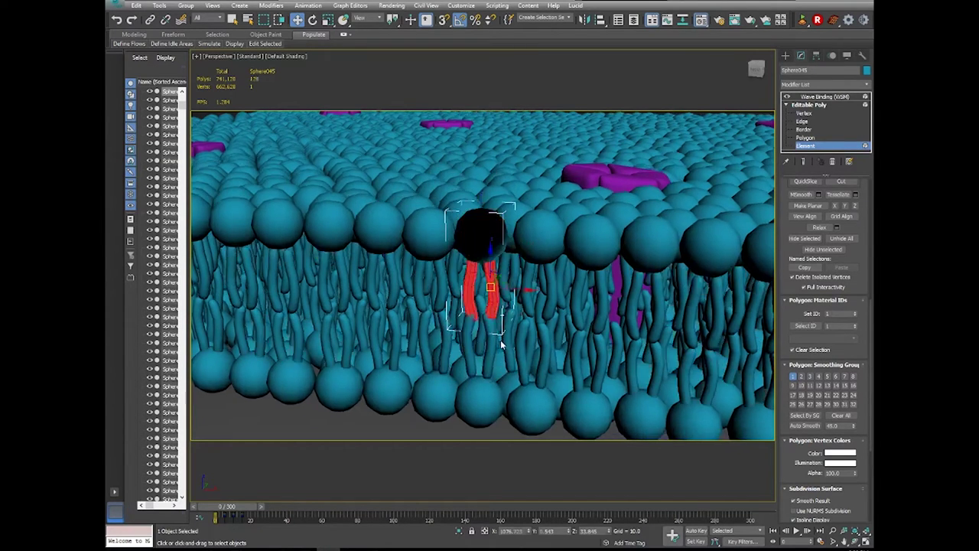
click(828, 314)
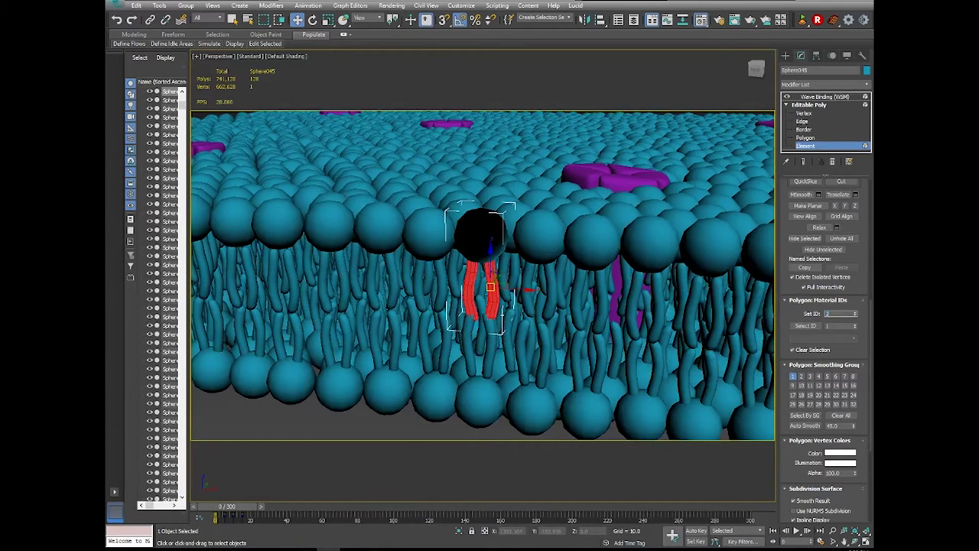
text(2)
key(Return)
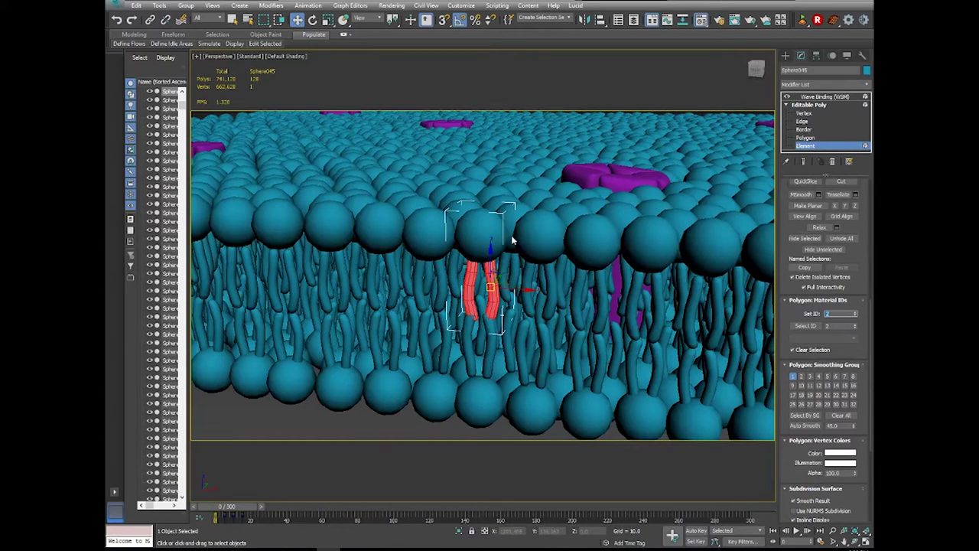
click(833, 147)
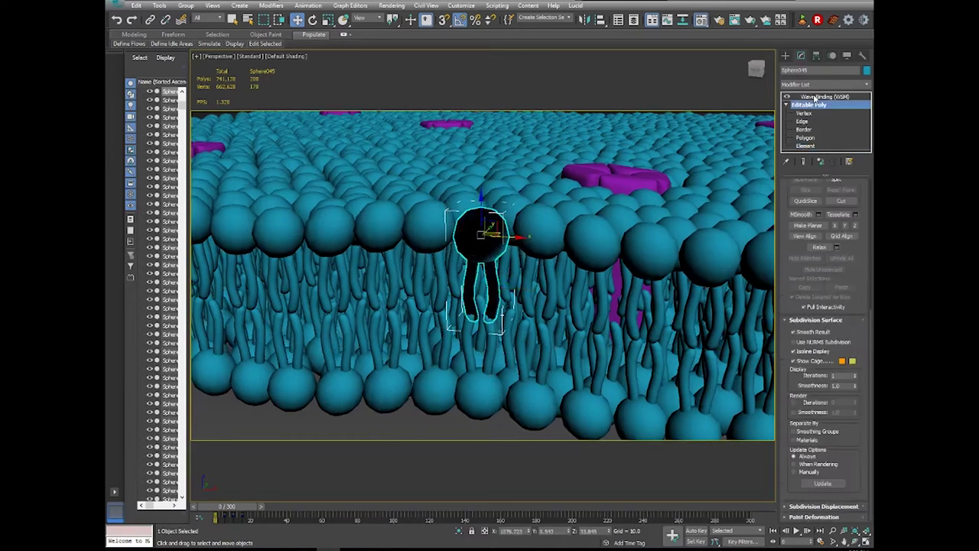
click(787, 106)
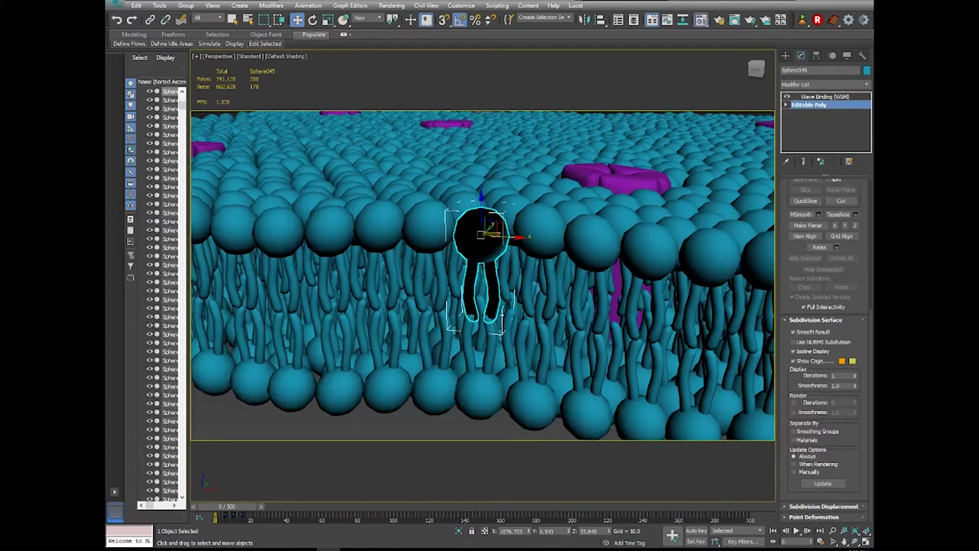
Open the Material Editor and name the first sample material Lipid_MultiSub.
key(m)
drag(762, 161, 681, 44)
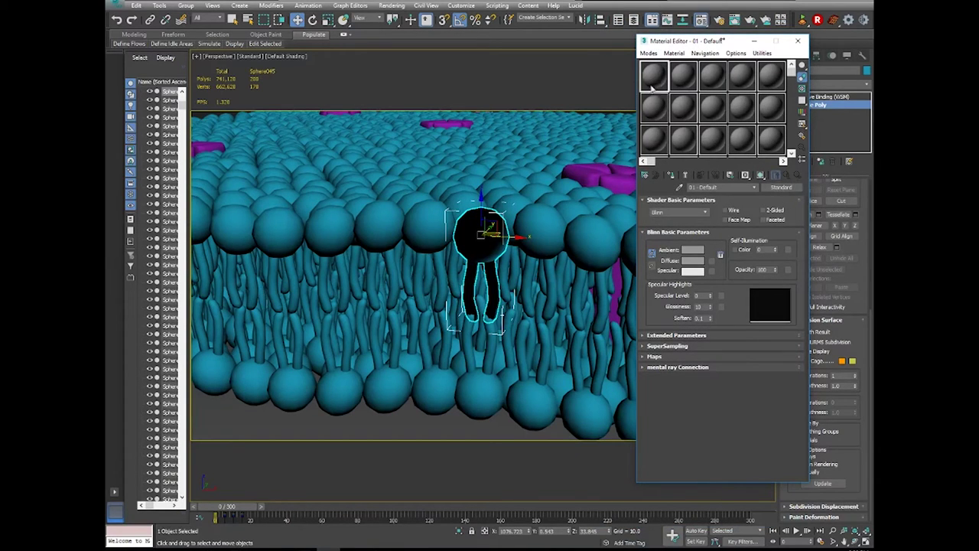
click(720, 187)
text(Lipid_MultiSub)
Change the Lipid_MultiSub material's type to Multi/Sub-Object, discarding the old material.
click(781, 187)
scroll(425, 381, down, 4)
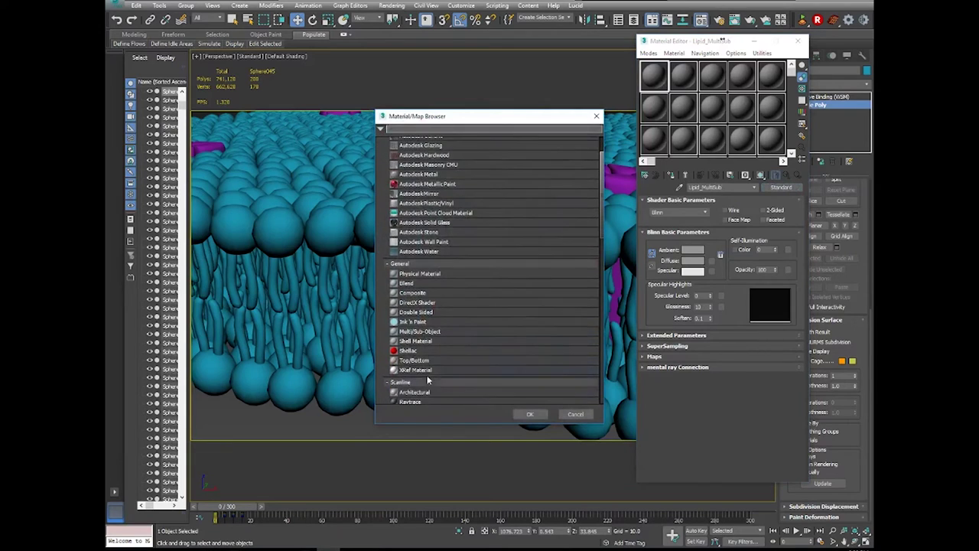
scroll(431, 368, down, 3)
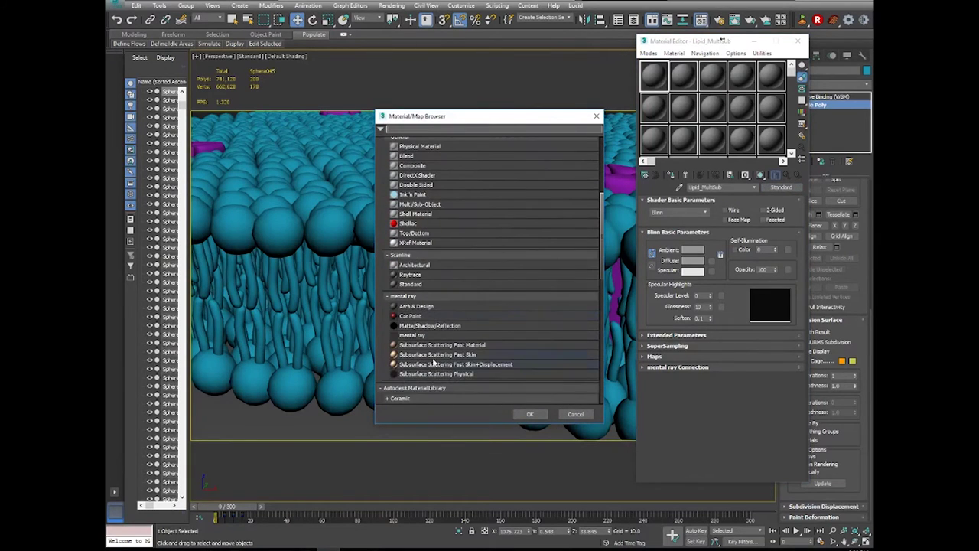
scroll(433, 363, down, 2)
scroll(433, 352, up, 3)
scroll(424, 216, up, 2)
double_click(417, 250)
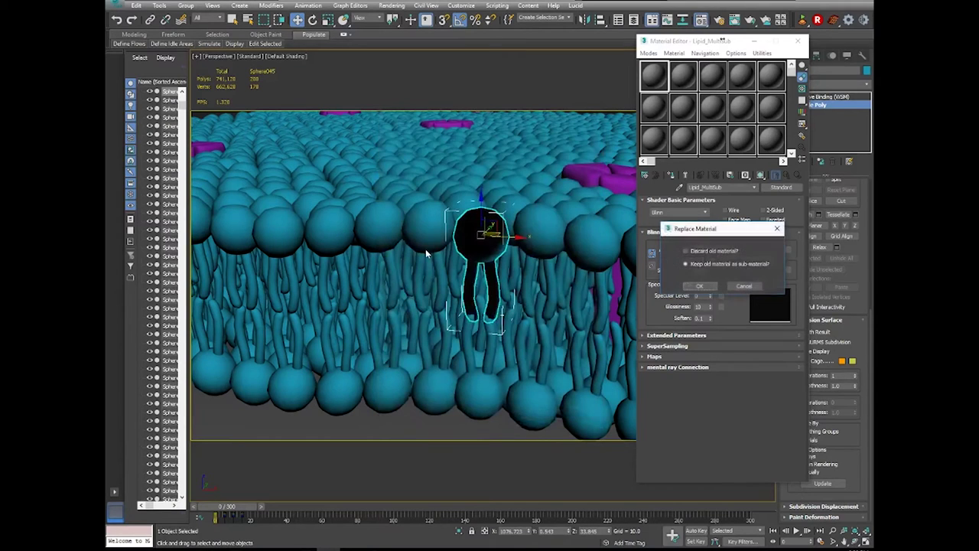
click(700, 286)
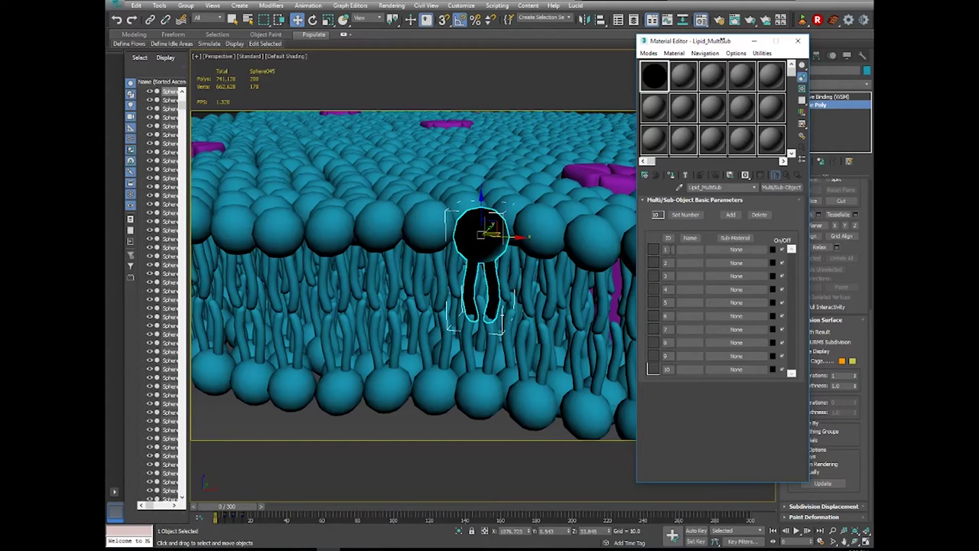
Assign a Standard material to the ID 1 sub-material slot of Lipid_MultiSub.
click(735, 250)
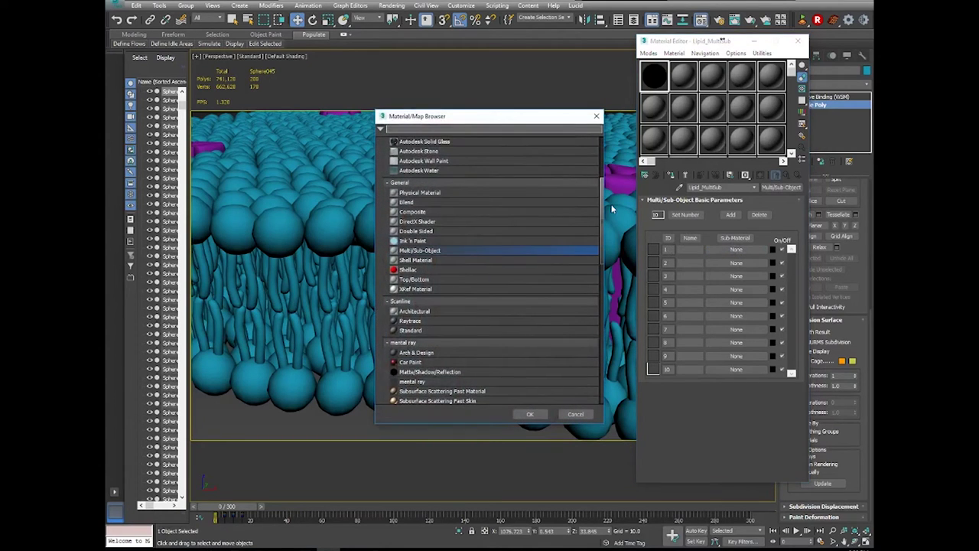
scroll(457, 246, up, 3)
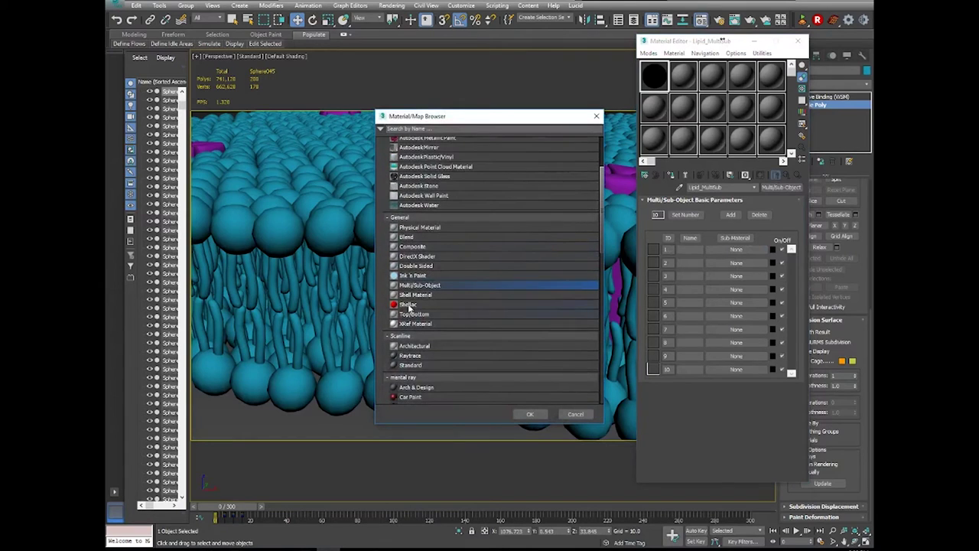
scroll(424, 295, up, 1)
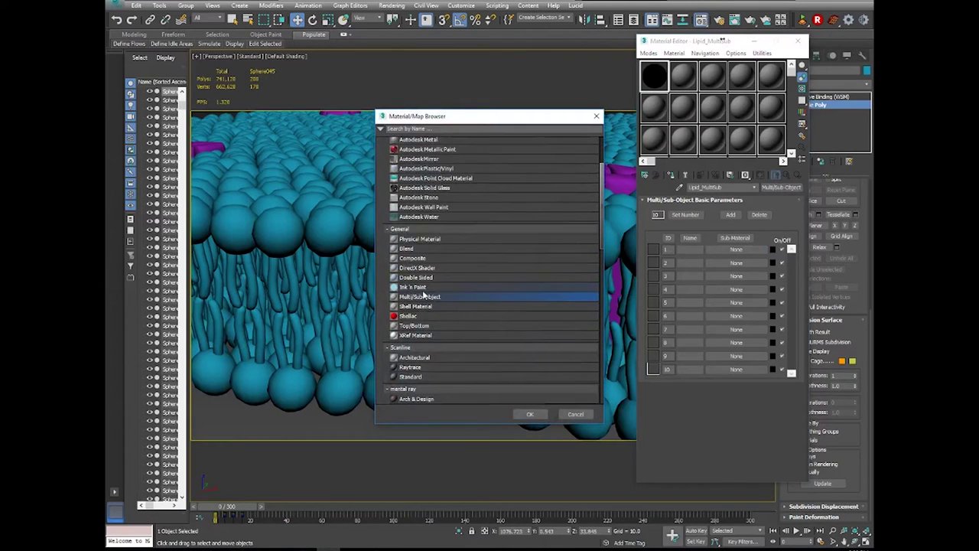
scroll(425, 296, down, 4)
double_click(418, 329)
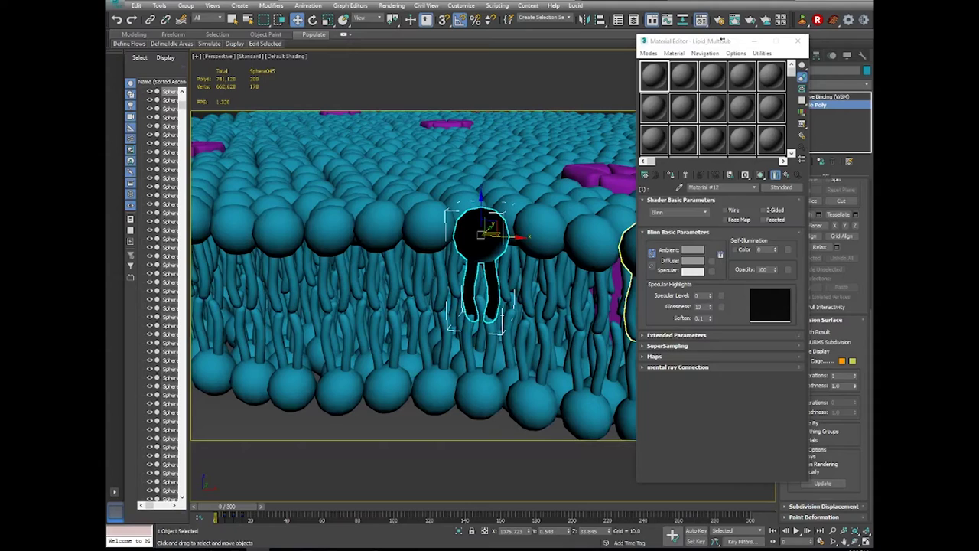
Switch to the browser's SEM cell image results, examine the surface and edge shading in several reference images, and return to the Material Editor.
key(alt+Tab)
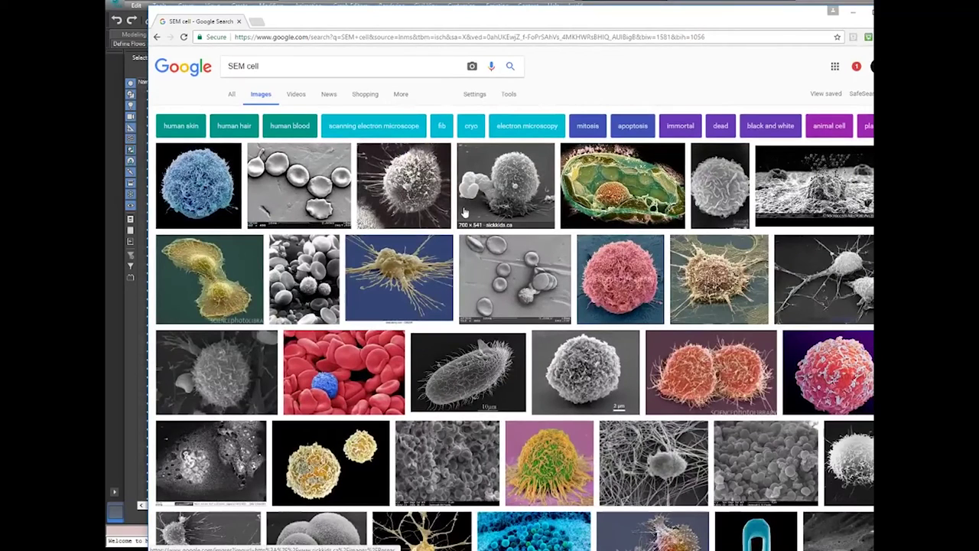
click(318, 184)
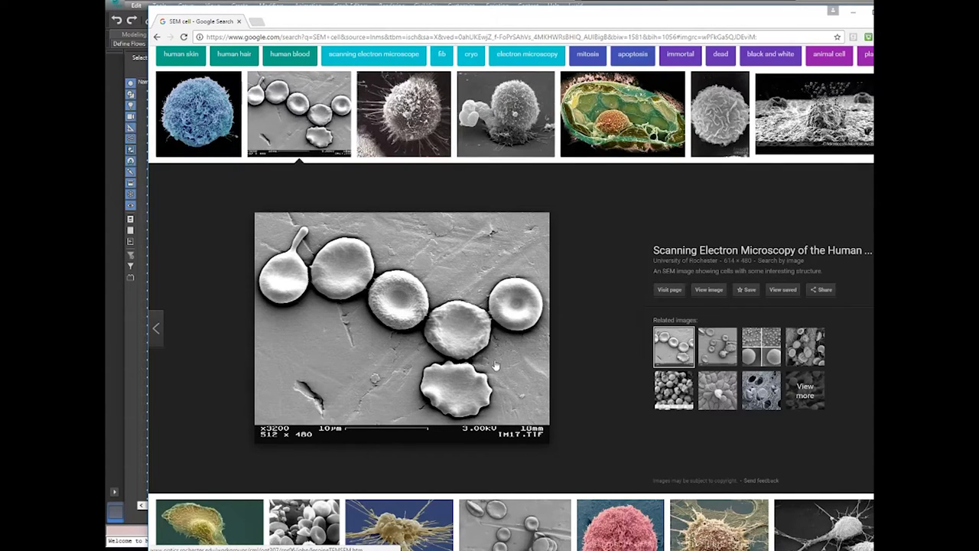
scroll(495, 366, down, 3)
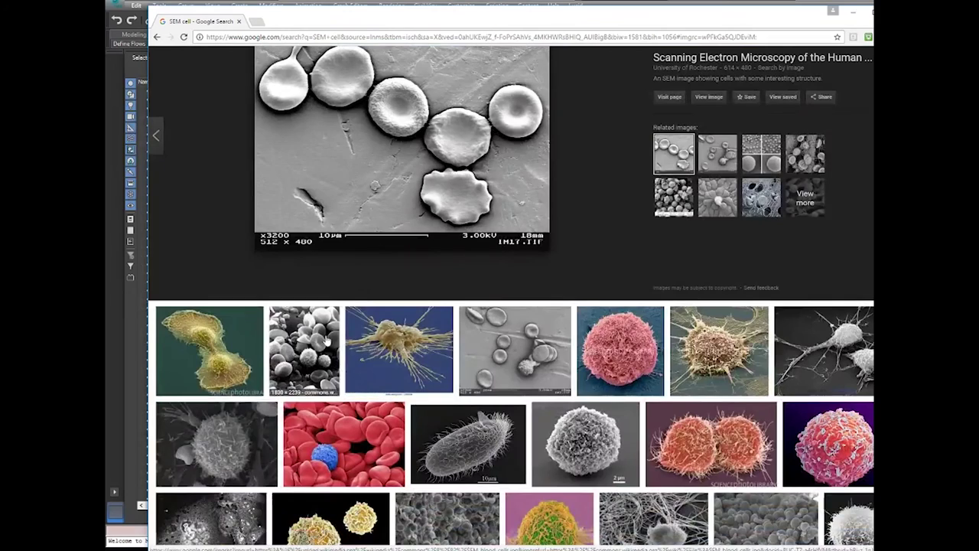
click(326, 342)
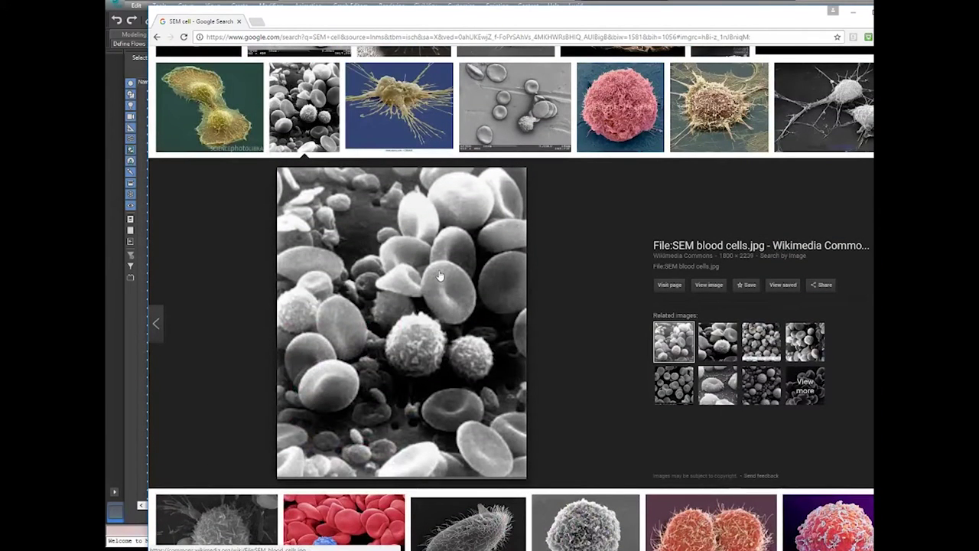
scroll(465, 360, down, 3)
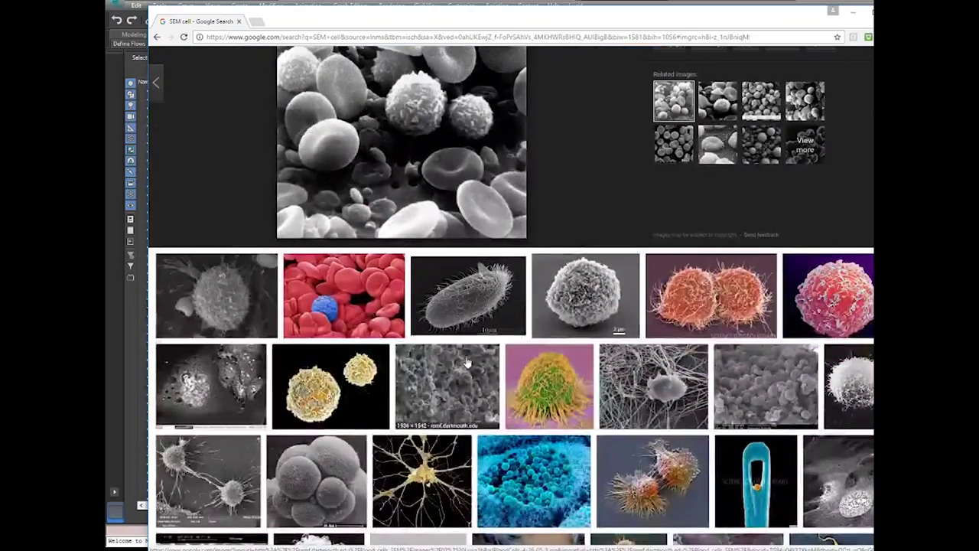
click(318, 469)
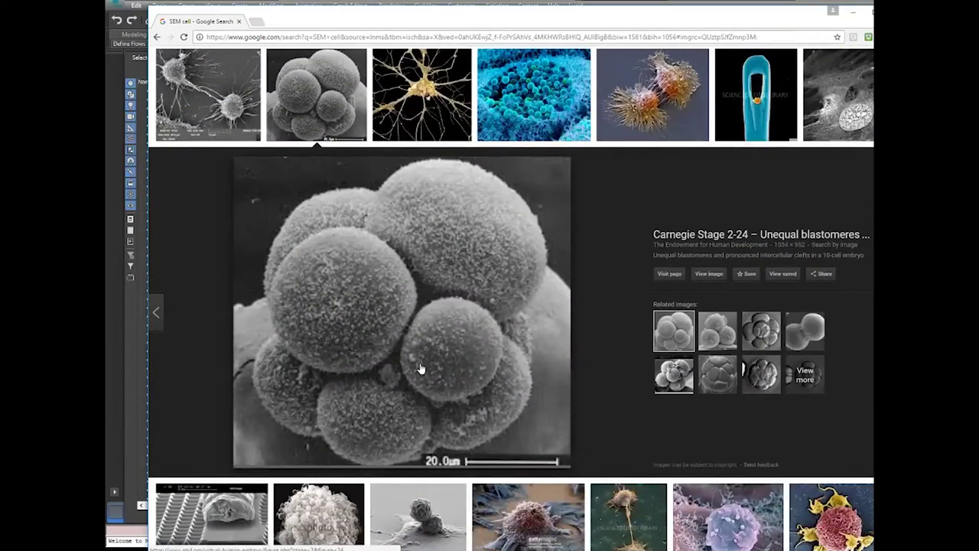
scroll(442, 375, up, 3)
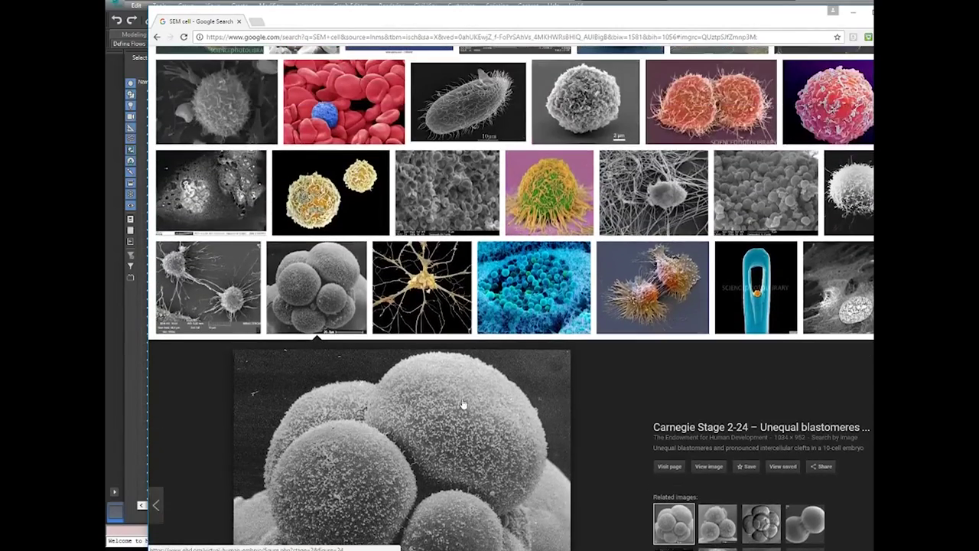
scroll(437, 371, up, 2)
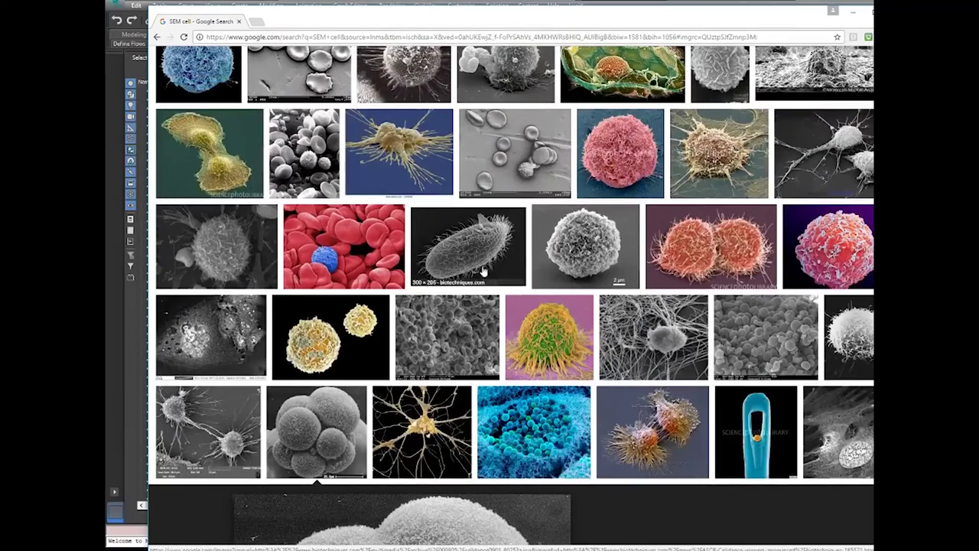
drag(430, 25, 579, 69)
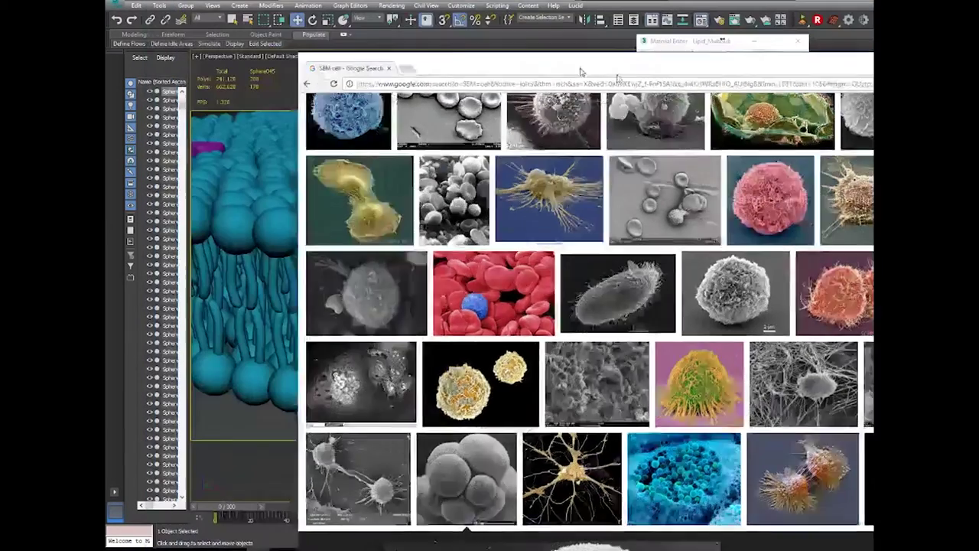
click(723, 39)
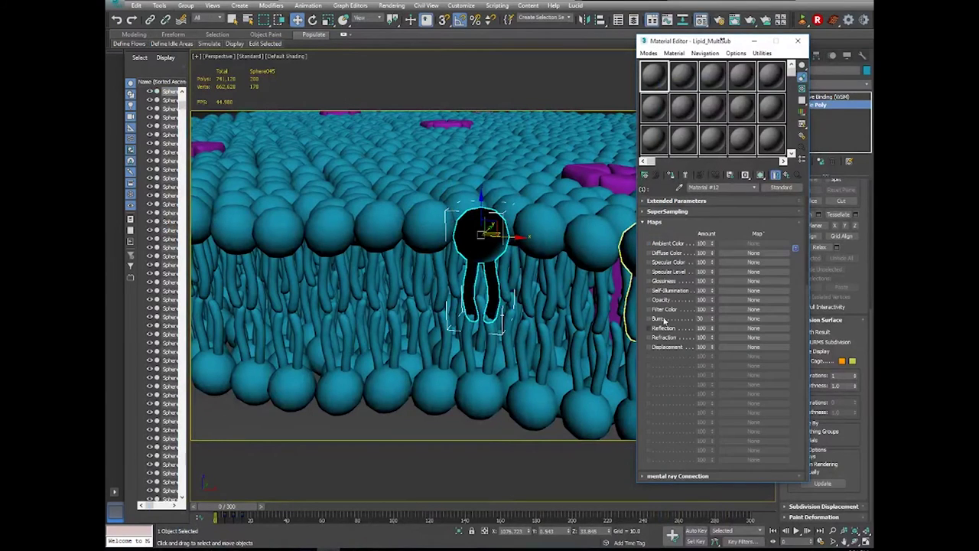
Enable the Diffuse Color map of the ID 1 sub-material and assign a Falloff map to it.
drag(678, 228, 683, 348)
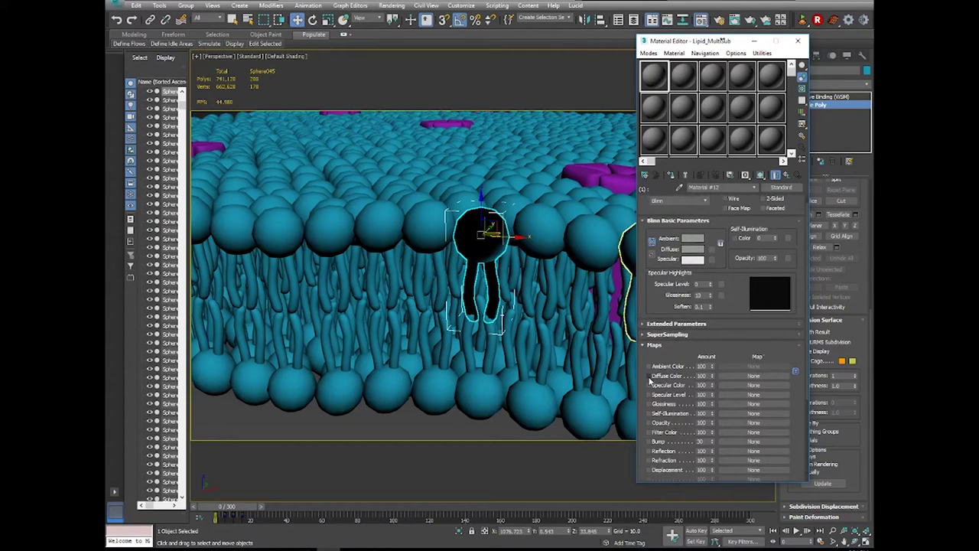
click(650, 377)
click(732, 377)
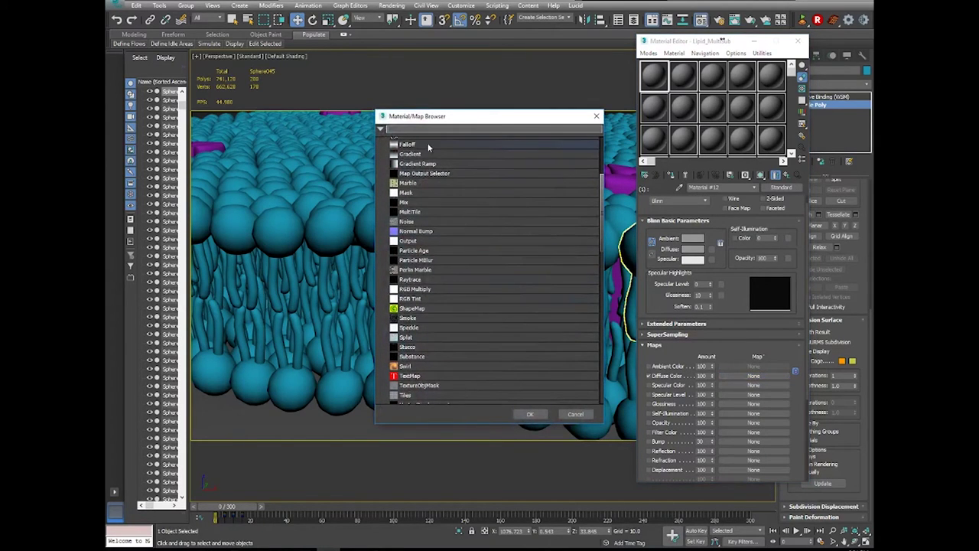
scroll(429, 145, up, 1)
click(427, 180)
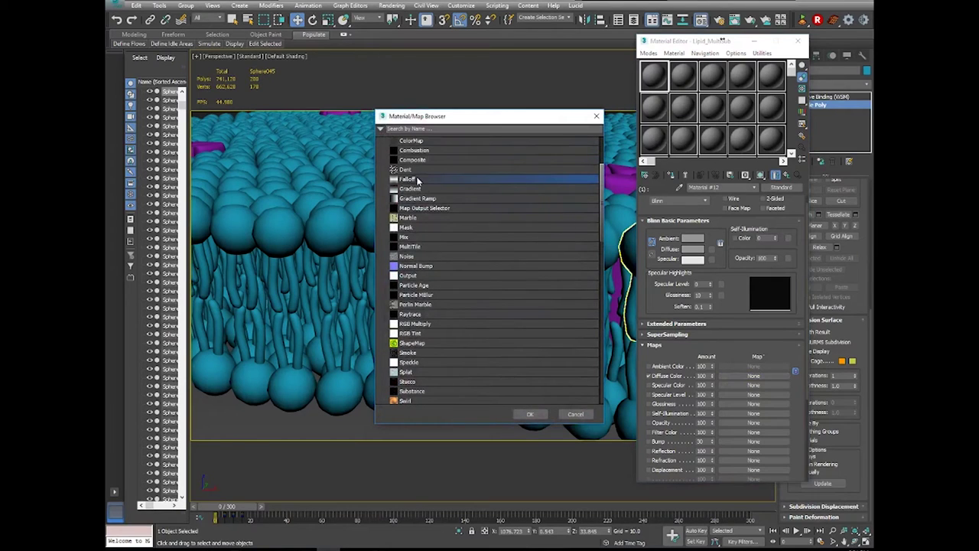
double_click(427, 181)
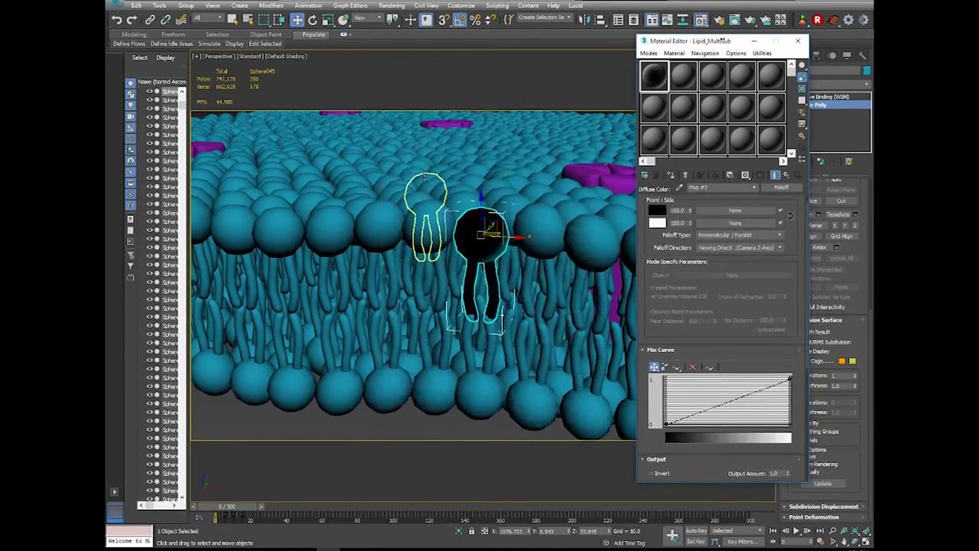
scroll(646, 237, up, 1)
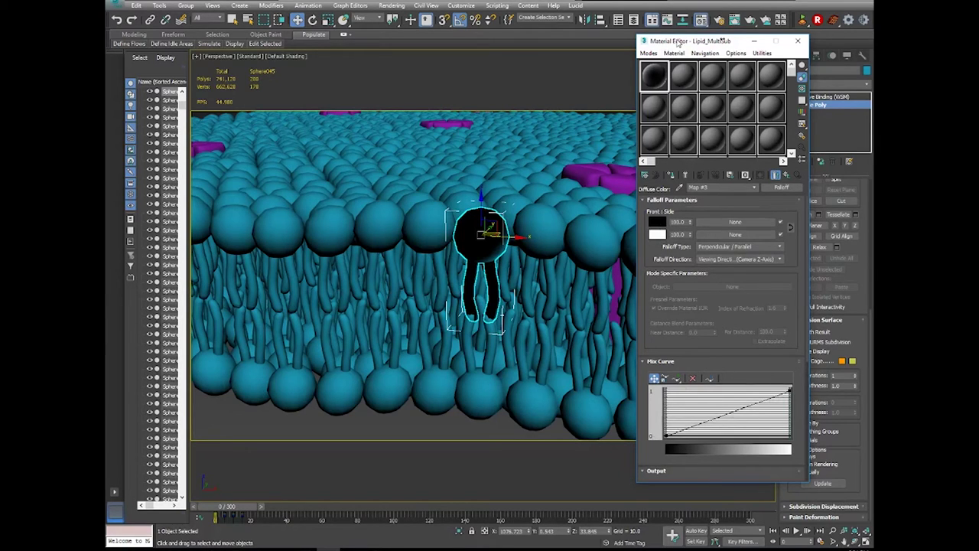
Inspect the Falloff map's edge shading in an enlarged sample preview, and close the preview.
drag(679, 42, 651, 229)
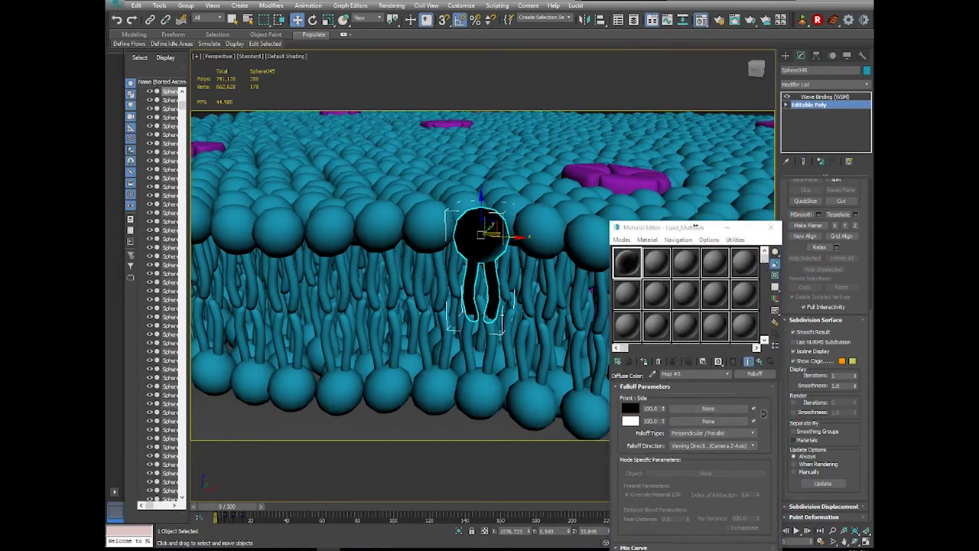
double_click(626, 263)
drag(639, 82, 498, 80)
drag(459, 154, 256, 391)
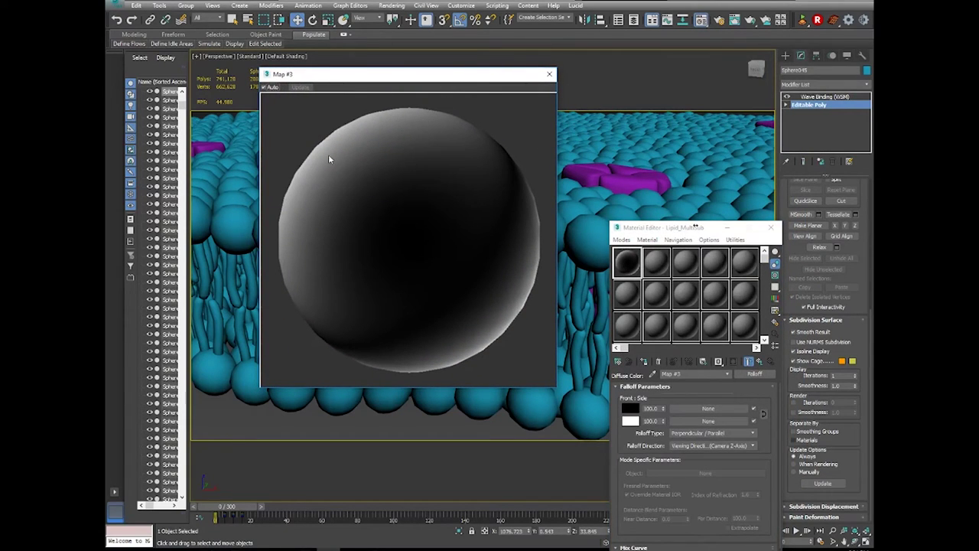
click(550, 73)
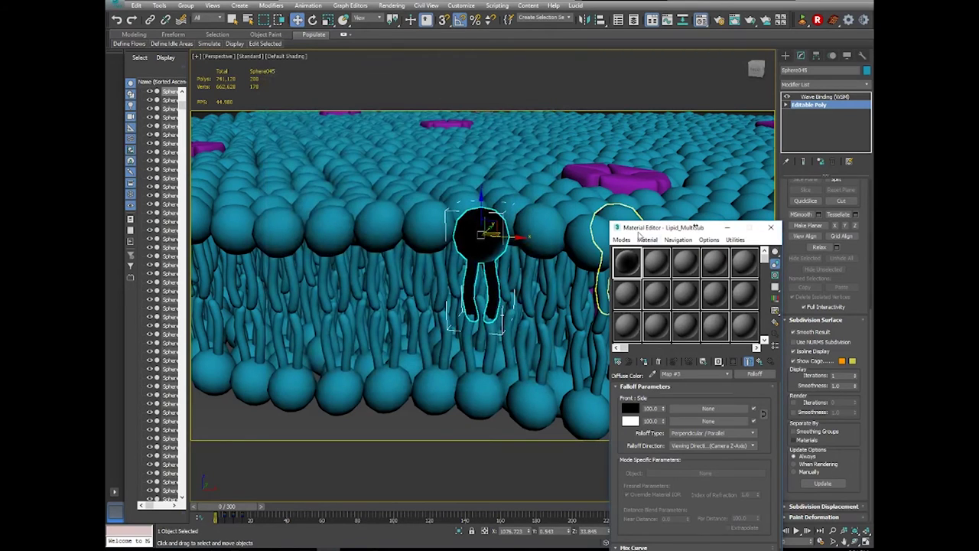
drag(637, 231, 613, 31)
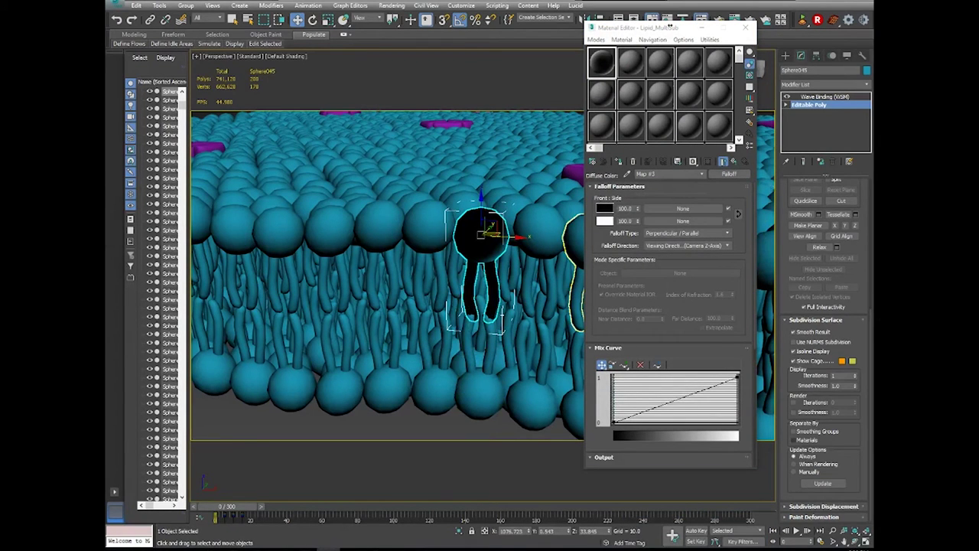
Set the Falloff map's front color to red 150, green 170, blue 255.
click(604, 208)
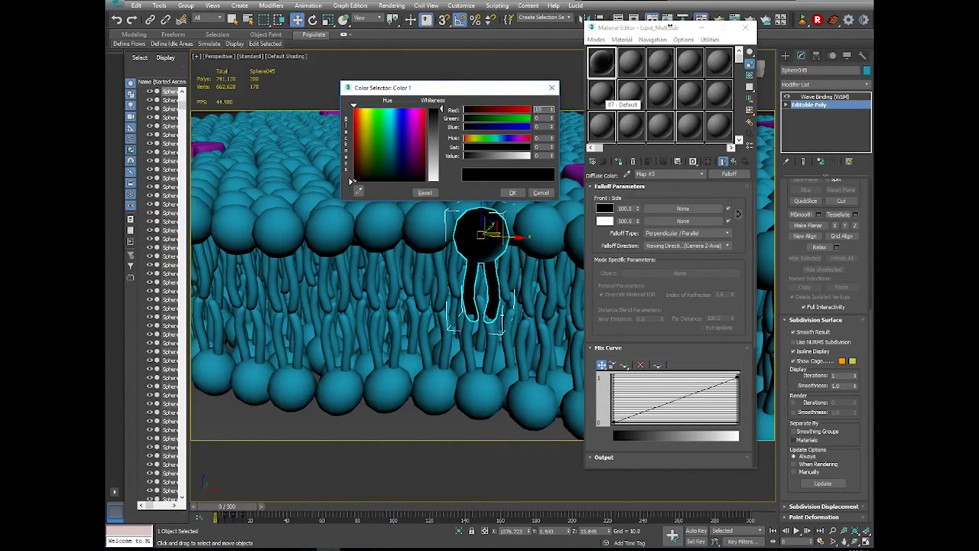
key(Tab)
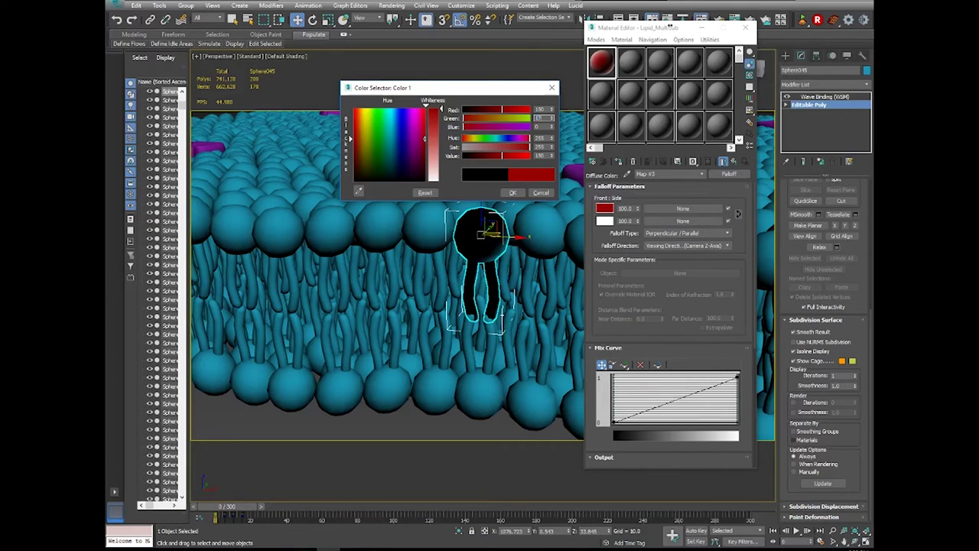
key(Tab)
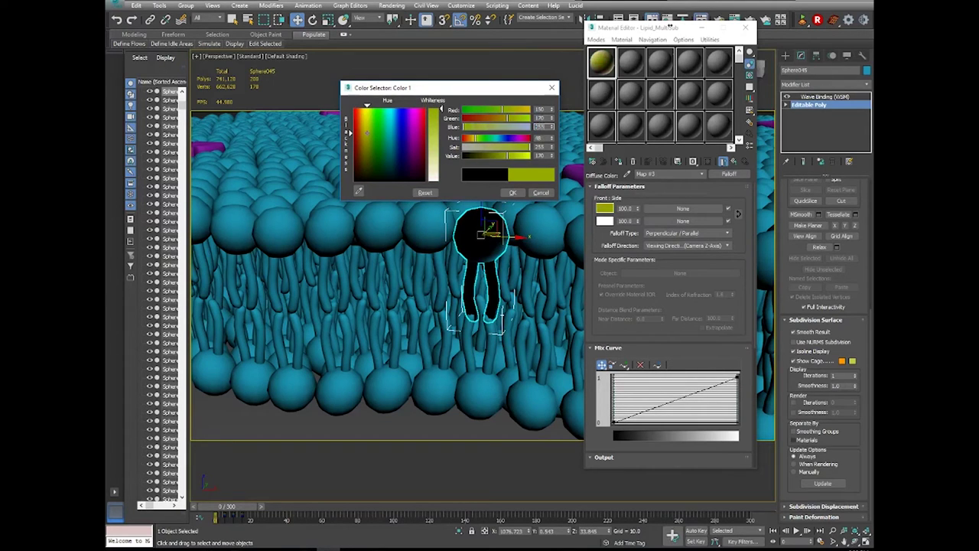
text(255)
key(Return)
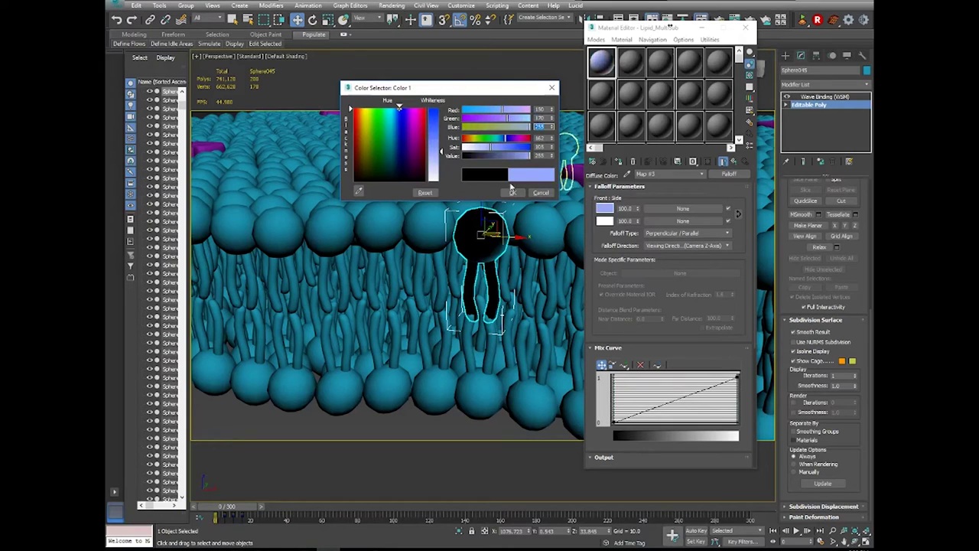
click(511, 192)
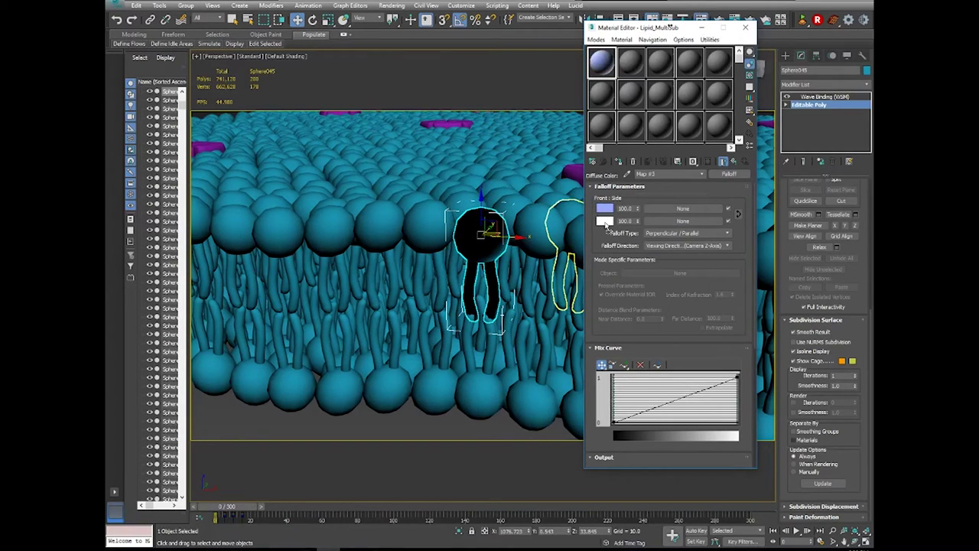
Copy the Falloff map's front color to its side color, and lighten the side color to red 181, green 195, blue 255.
drag(604, 222, 605, 222)
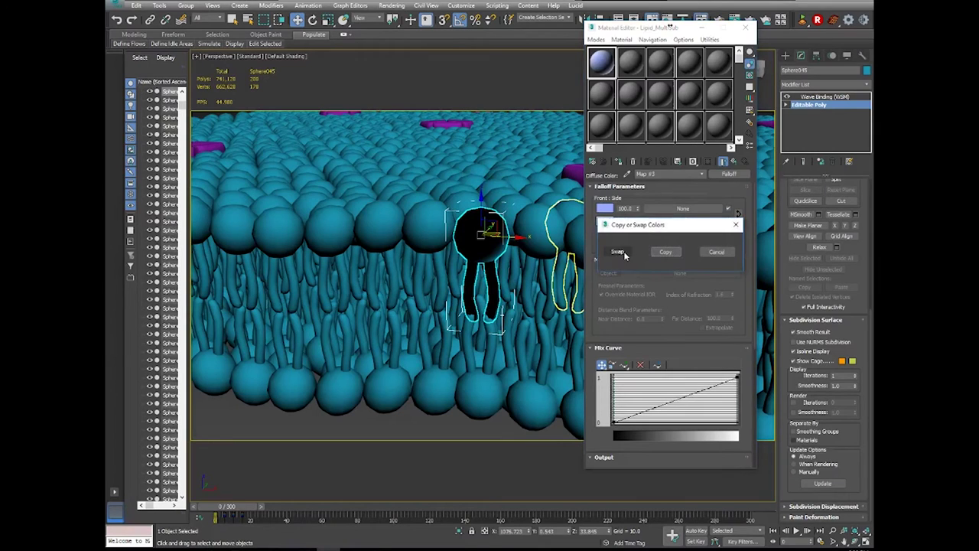
click(624, 251)
click(605, 222)
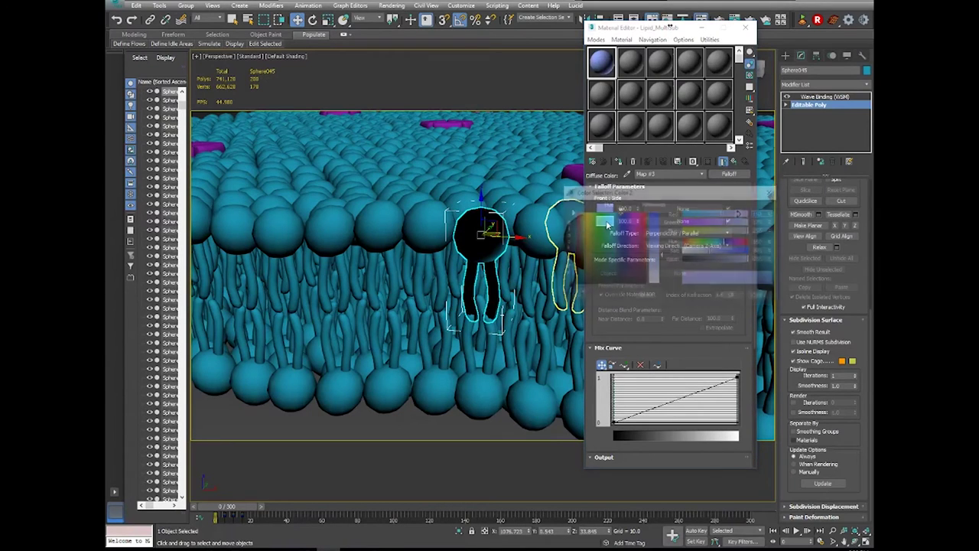
drag(639, 194, 439, 108)
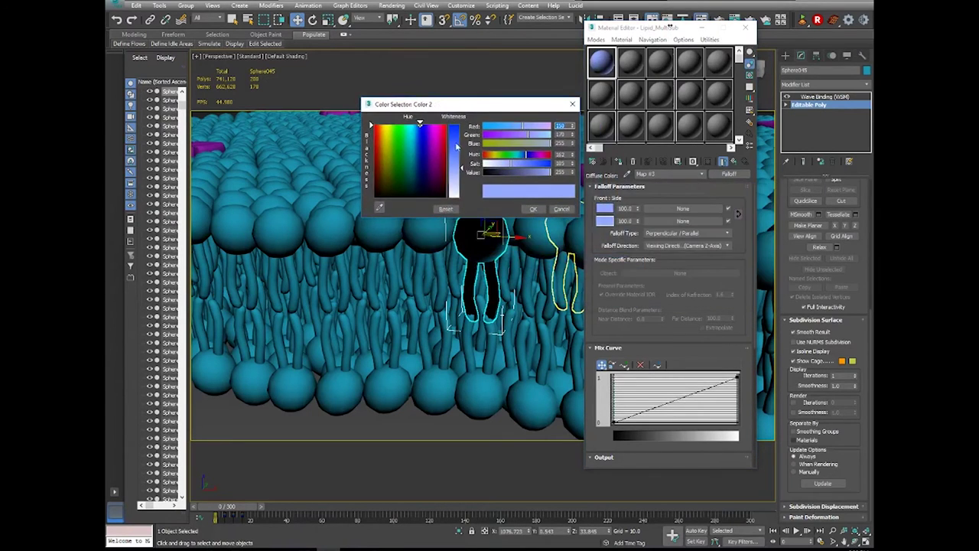
drag(462, 166, 463, 178)
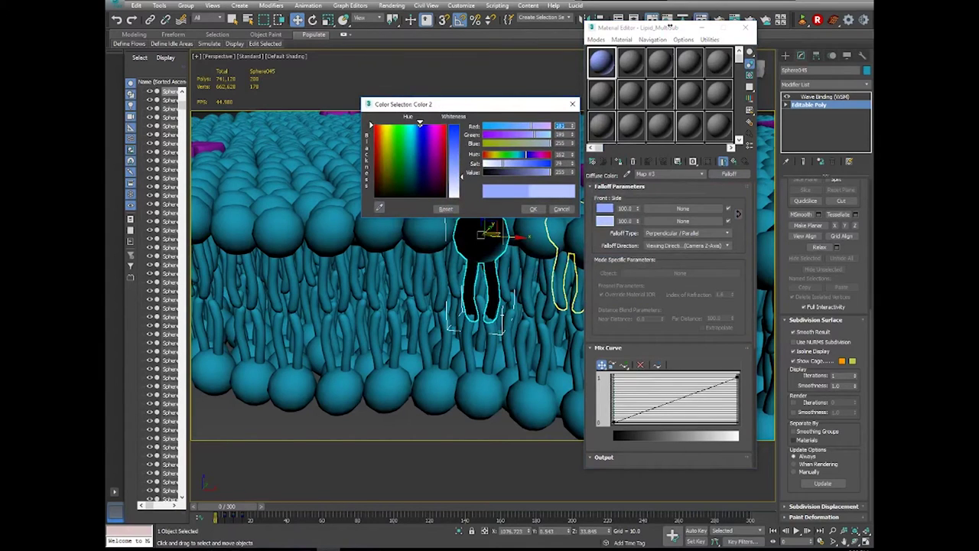
click(533, 209)
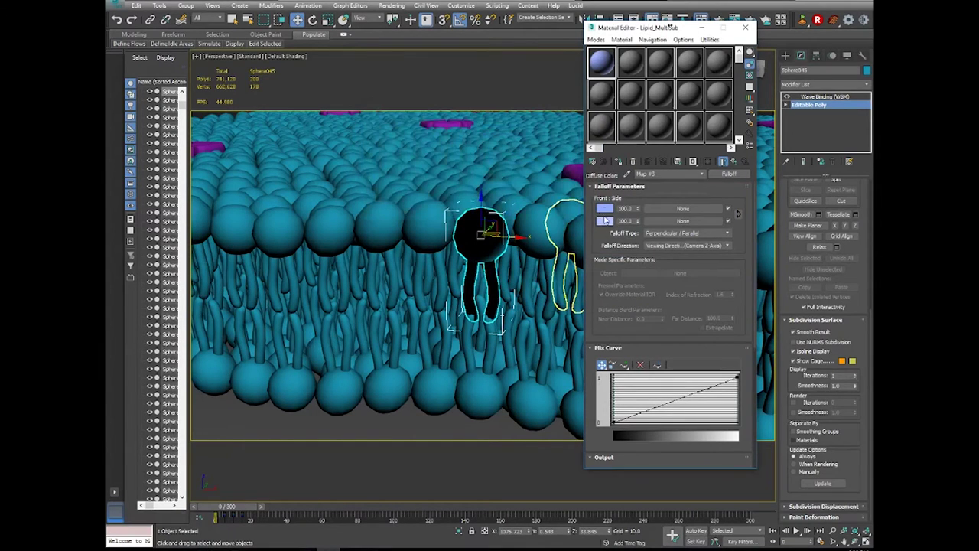
Deepen the Falloff map's front color by raising its saturation to 124.
click(605, 209)
drag(663, 260, 663, 255)
click(732, 297)
Show the Falloff map in an enlarged sample preview and add a point at the middle of its Mix Curve.
scroll(595, 252, down, 1)
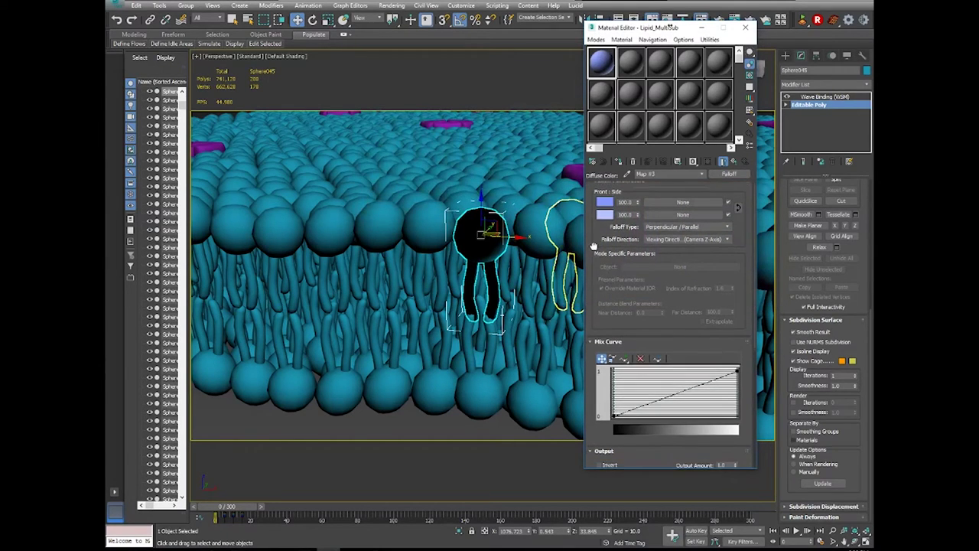
scroll(594, 257, down, 3)
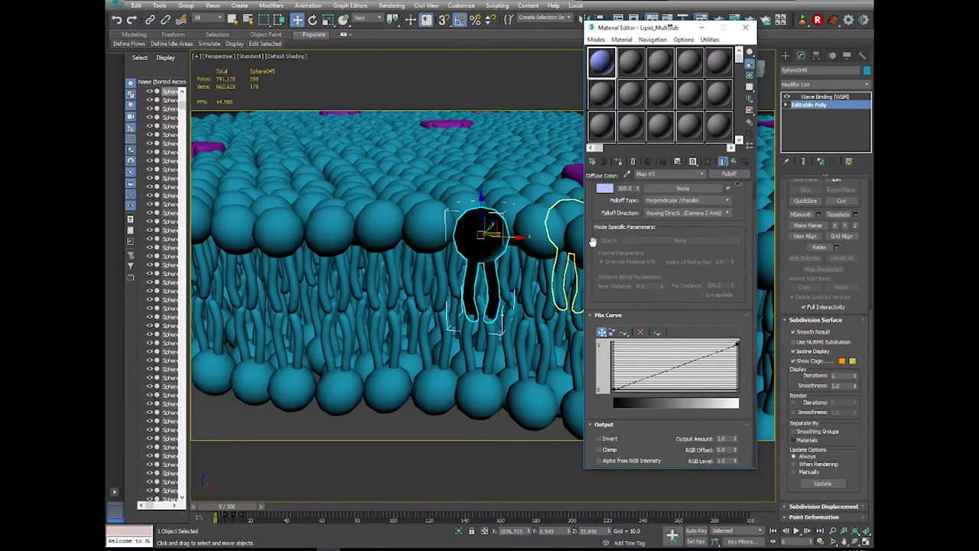
scroll(595, 222, up, 4)
double_click(602, 73)
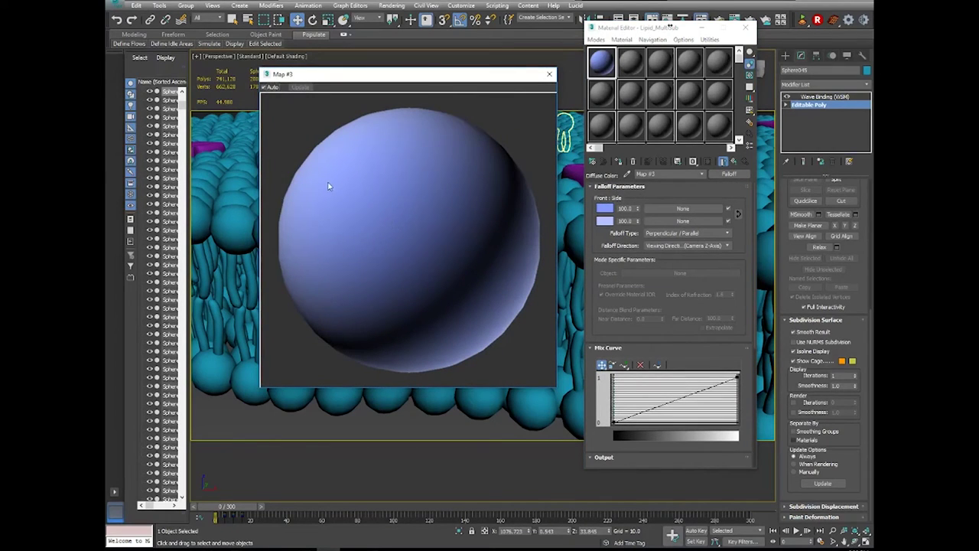
click(622, 334)
scroll(621, 334, down, 4)
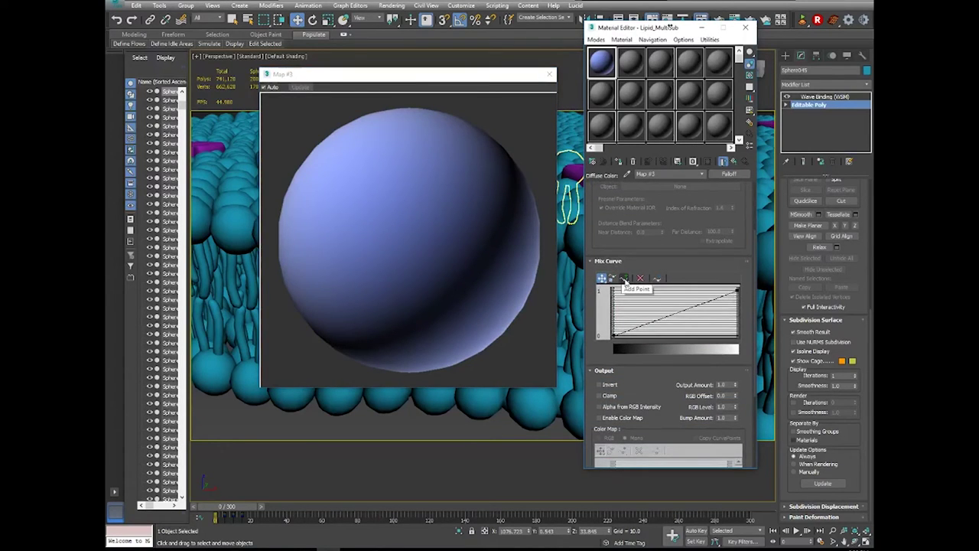
click(625, 280)
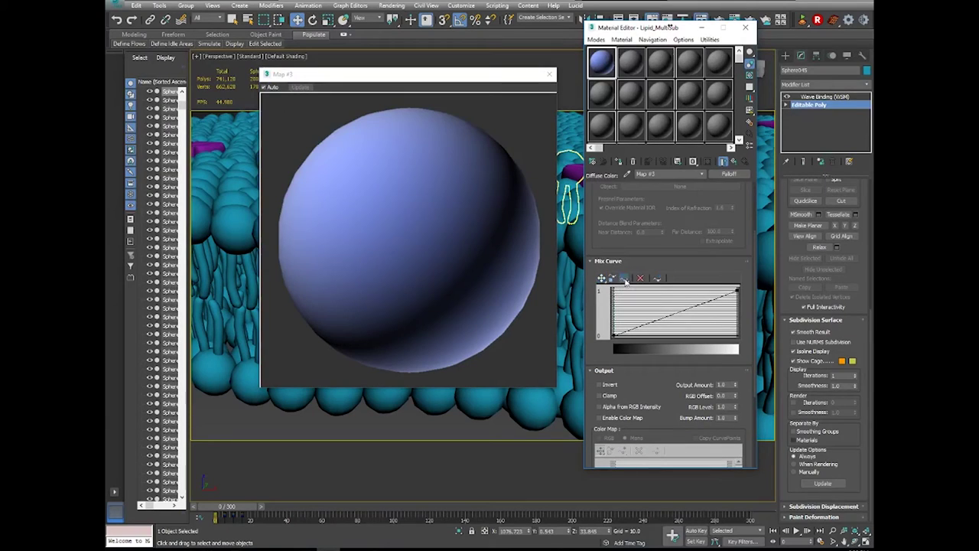
click(674, 313)
Convert the middle Mix Curve point to Bezier-Smooth, shape the curve into a steep S left of center, and close the preview.
click(602, 278)
mouse_move(674, 313)
mouse_down()
mouse_move(661, 302)
mouse_move(681, 319)
mouse_move(646, 307)
mouse_move(674, 314)
mouse_up()
drag(678, 312, 676, 312)
right_click(675, 312)
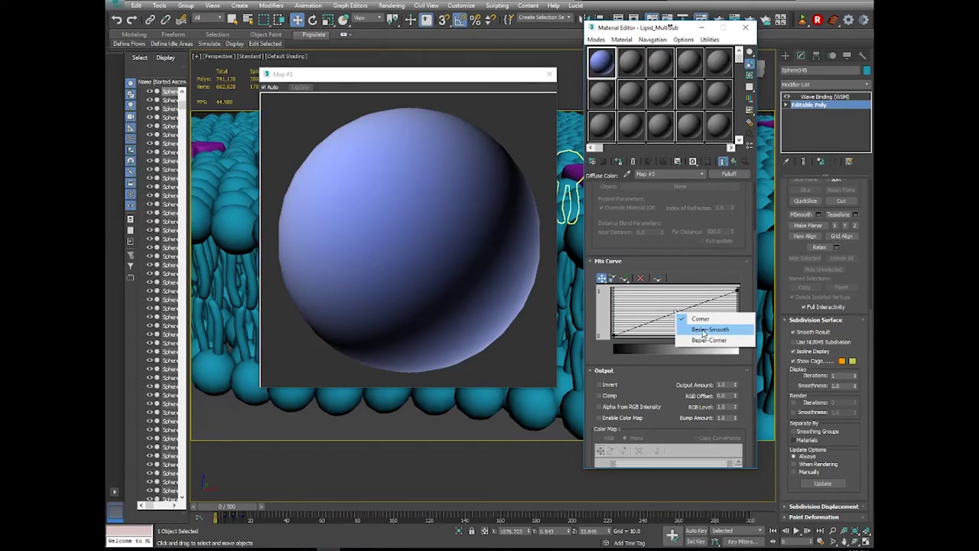
click(703, 330)
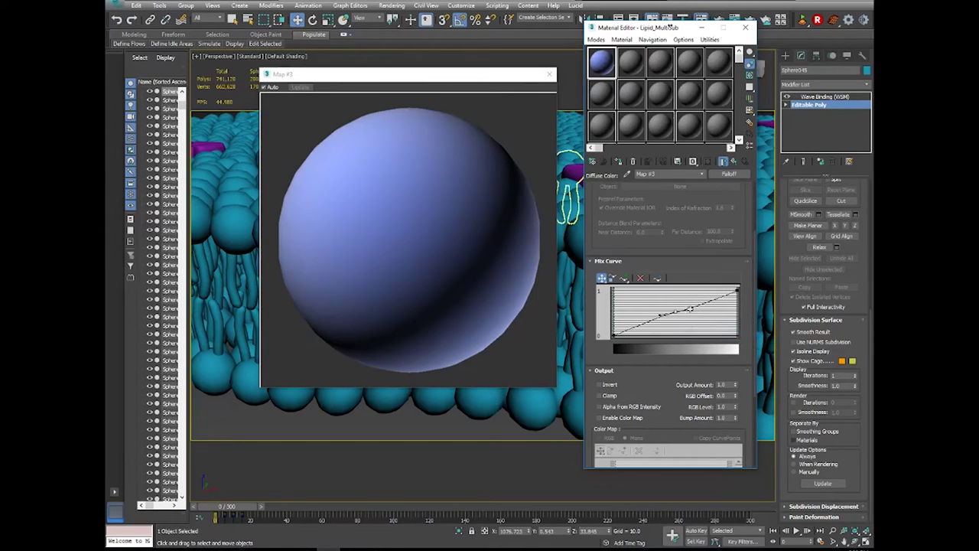
mouse_move(691, 310)
mouse_down()
mouse_move(684, 291)
mouse_move(688, 306)
mouse_move(658, 314)
mouse_up()
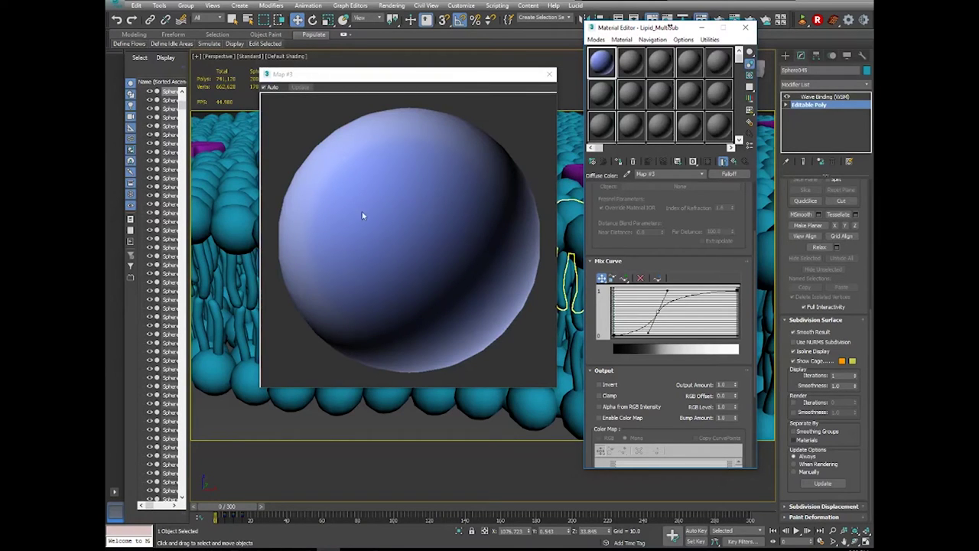
click(551, 74)
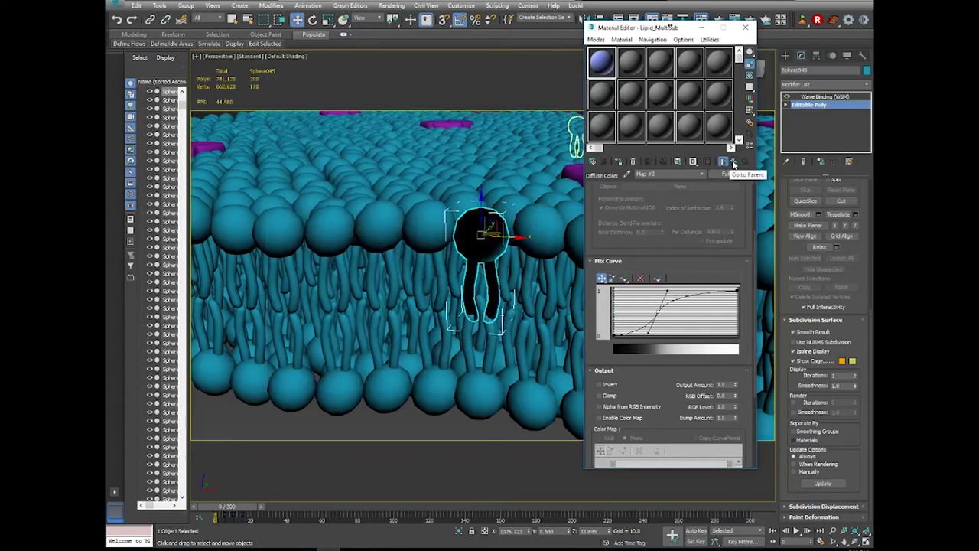
Copy the Diffuse Color Falloff map into the Self-Illumination map slot of the ID 1 sub-material as an independent copy.
click(733, 163)
drag(690, 285, 694, 201)
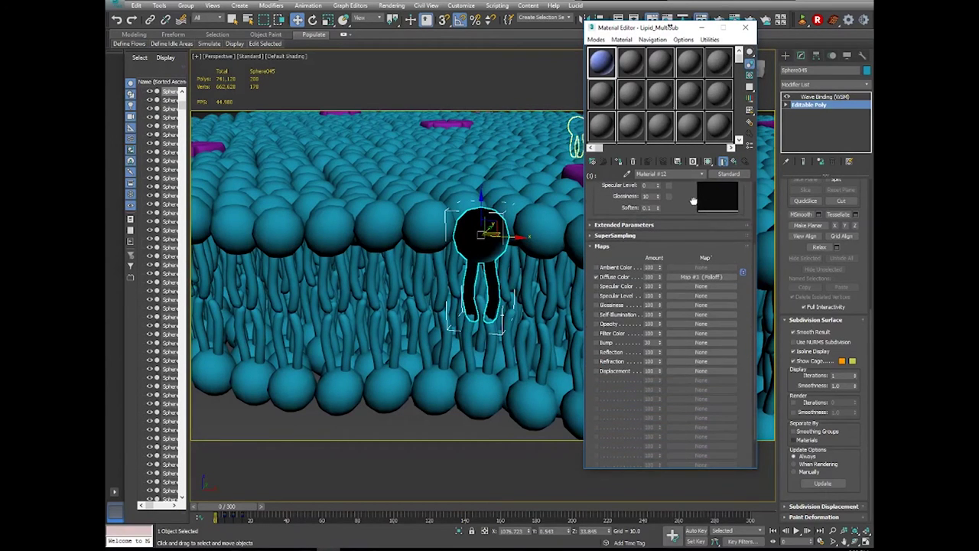
scroll(625, 272, down, 1)
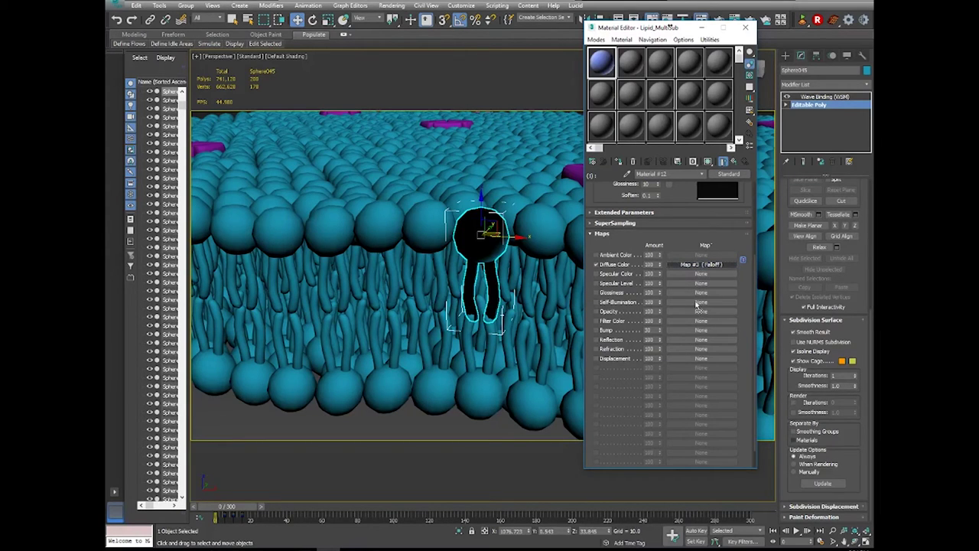
drag(696, 304, 696, 304)
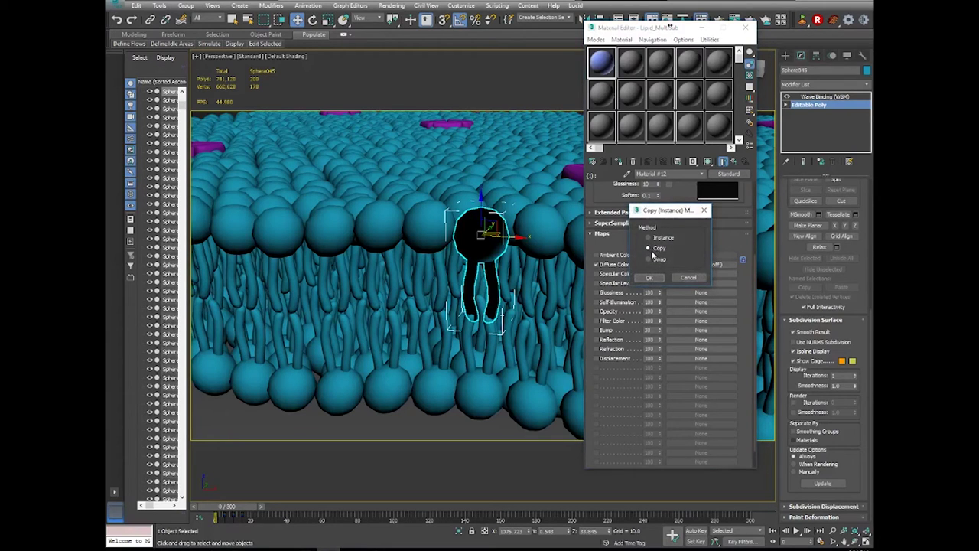
click(649, 277)
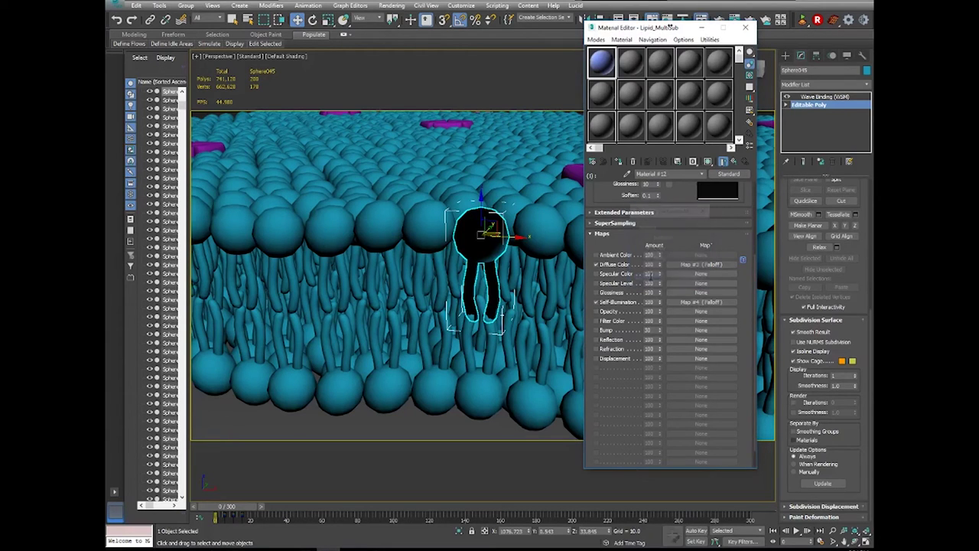
With an enlarged preview open, set the self-illumination Falloff map's side color to white and front color to black.
click(677, 306)
double_click(605, 67)
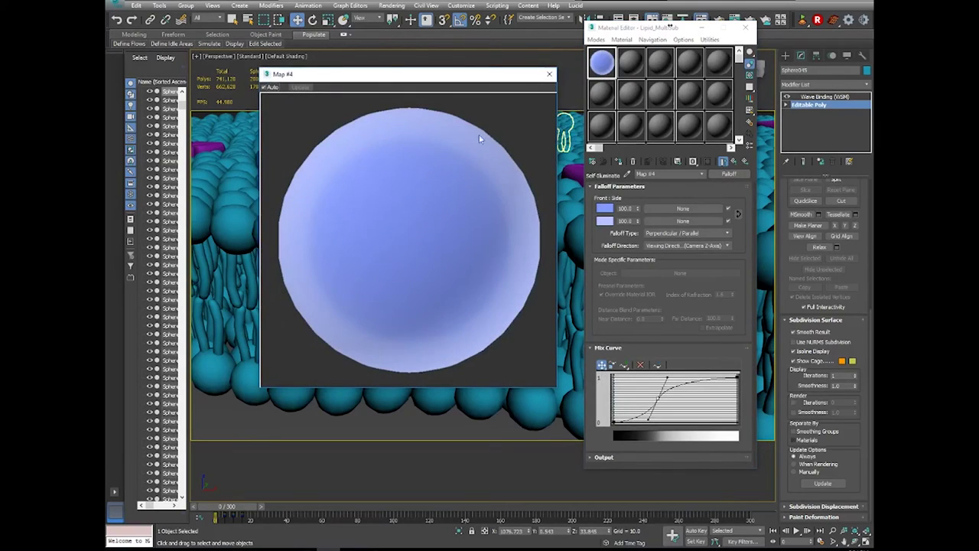
drag(469, 80, 414, 67)
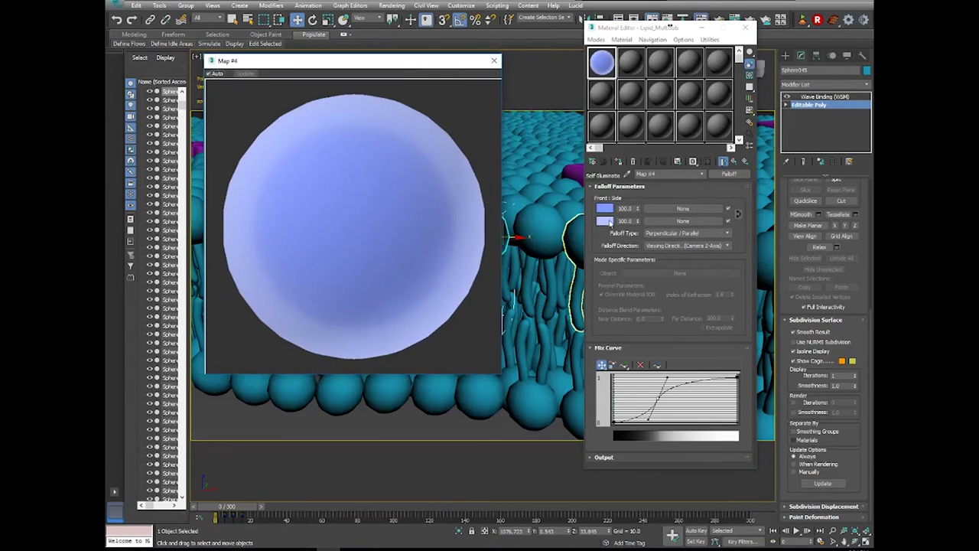
click(604, 221)
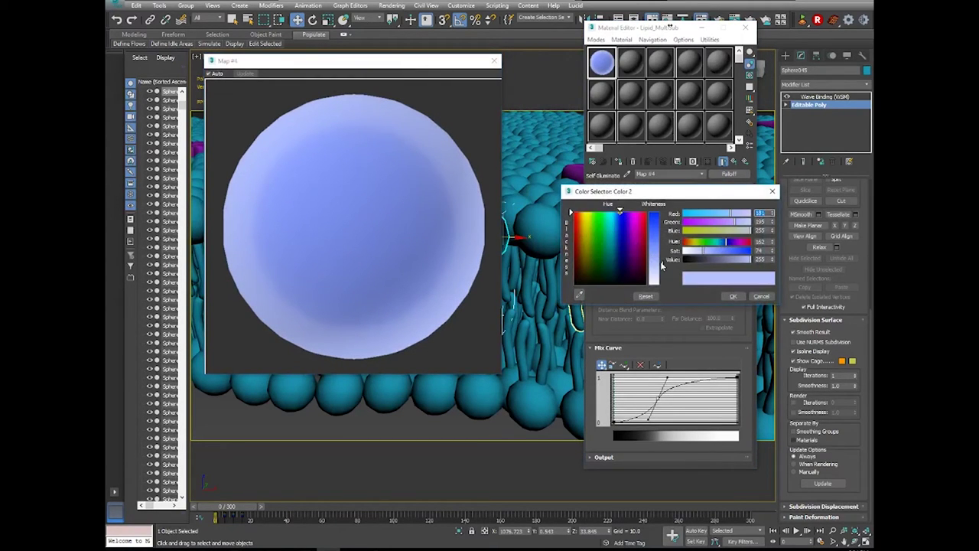
click(733, 296)
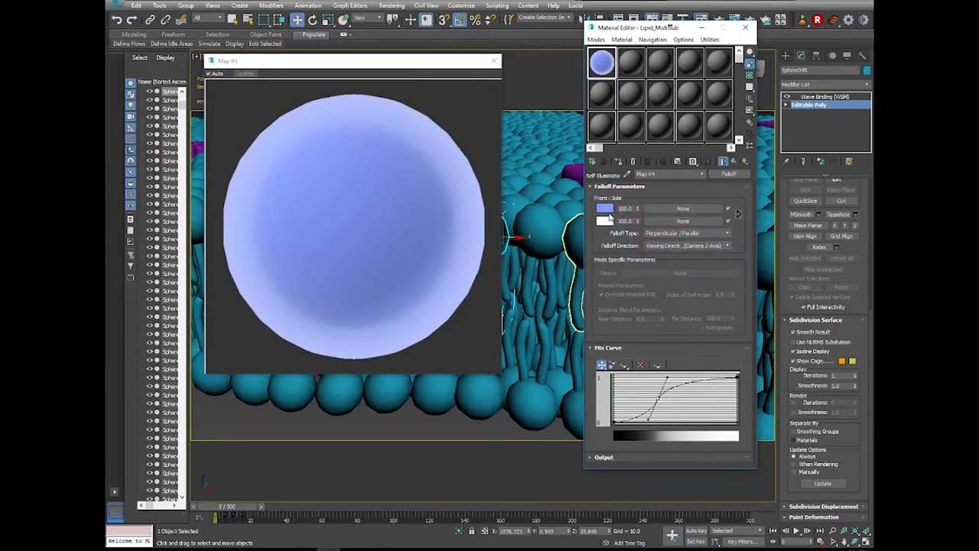
click(610, 215)
drag(694, 260, 674, 262)
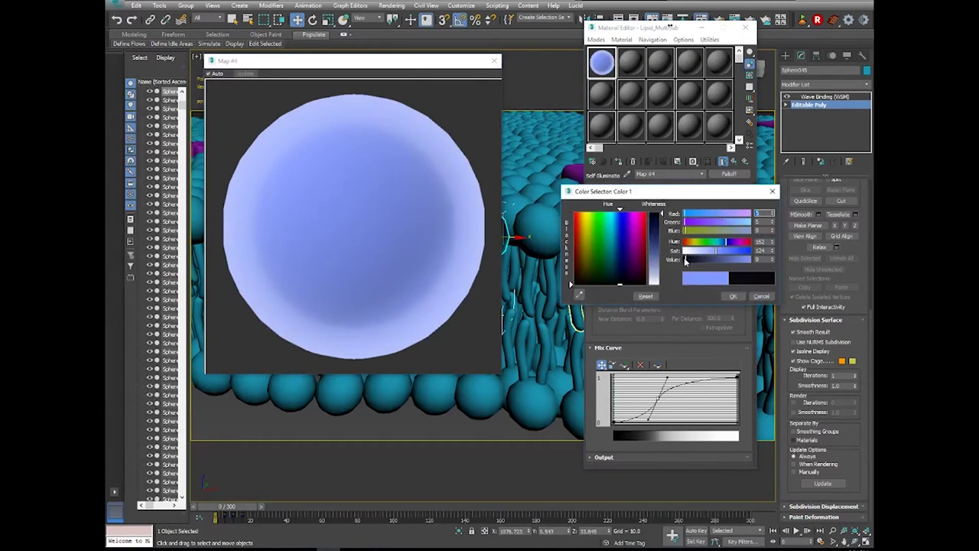
click(733, 296)
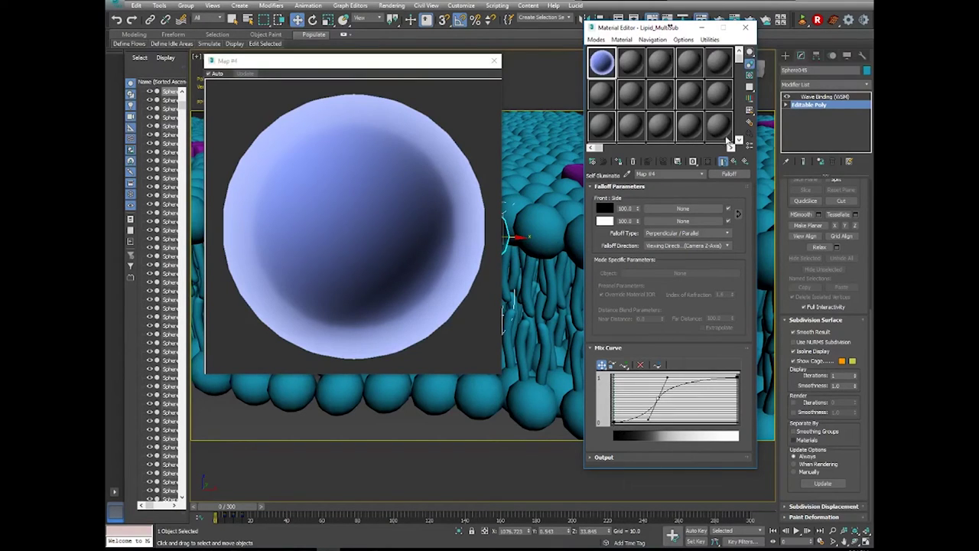
Return to the ID 1 sub-material and set its Self-Illumination map amount to 50.
click(733, 161)
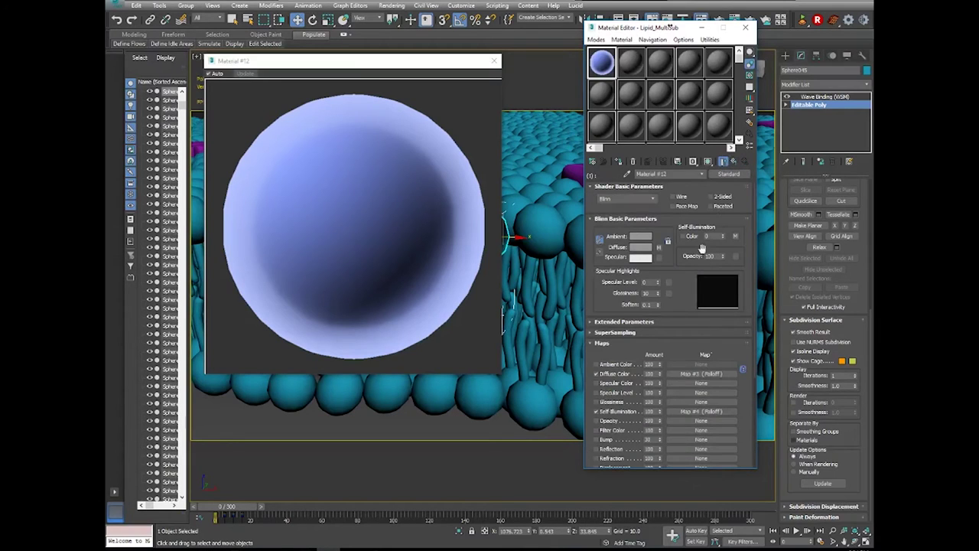
scroll(687, 304, down, 3)
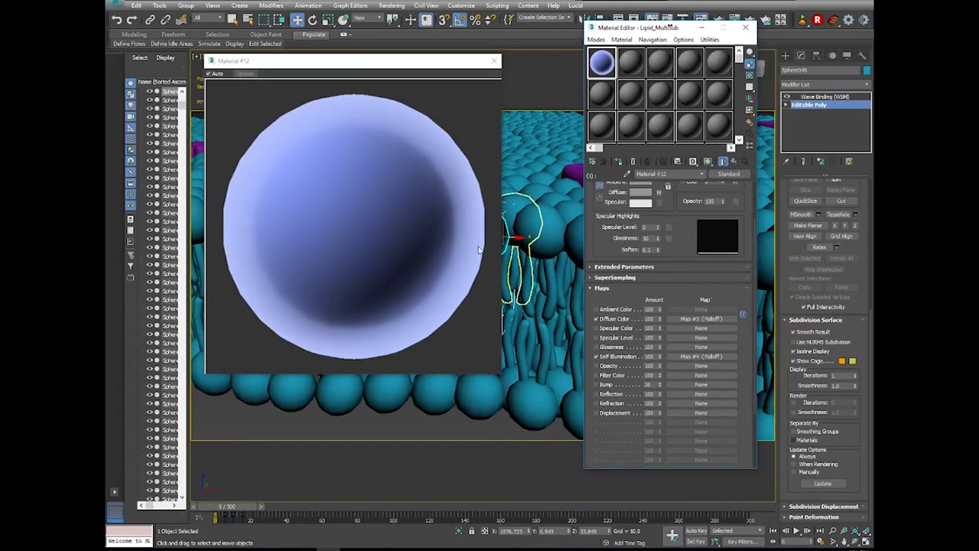
double_click(649, 356)
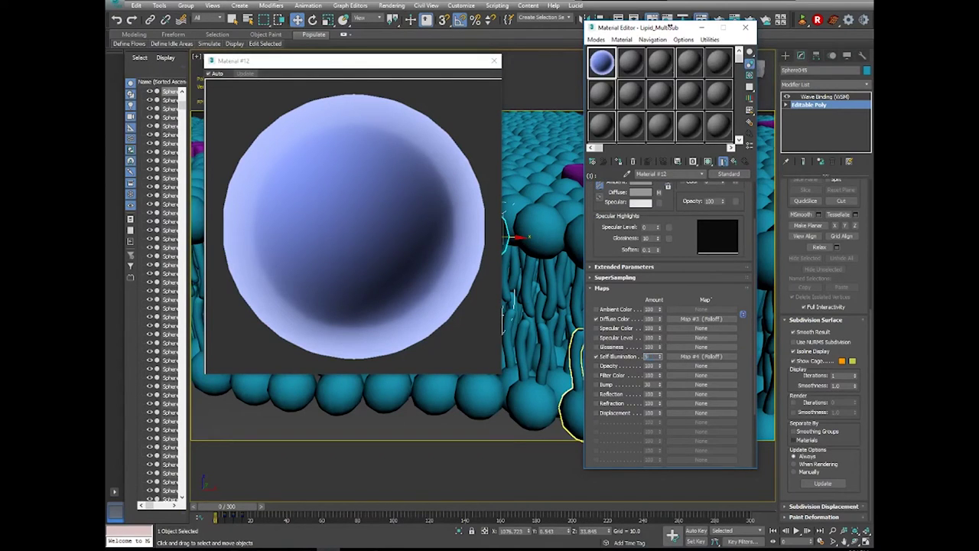
key(Return)
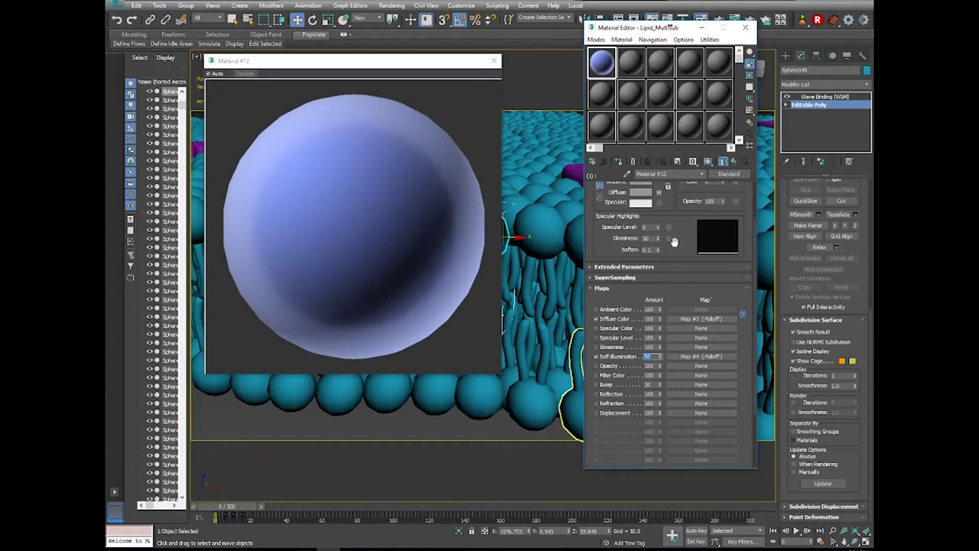
Return to the Multi/Sub-Object material and duplicate the ID 1 sub-material into ID 2 using the Copy method.
click(735, 161)
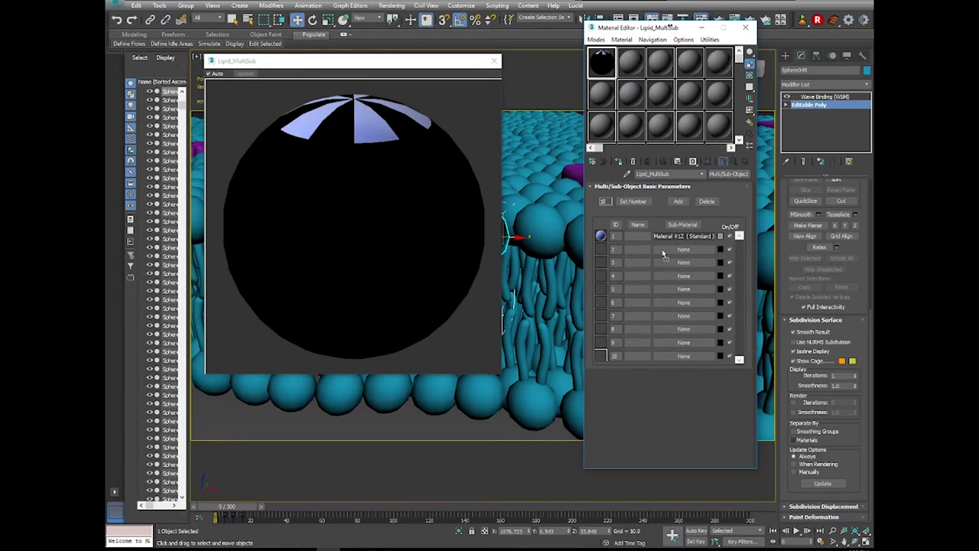
drag(664, 254, 663, 254)
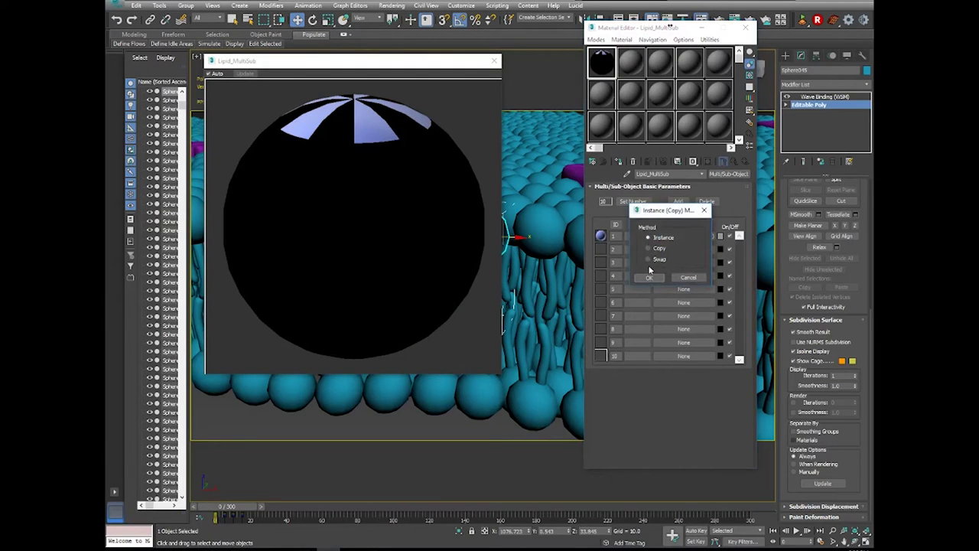
click(649, 249)
click(648, 279)
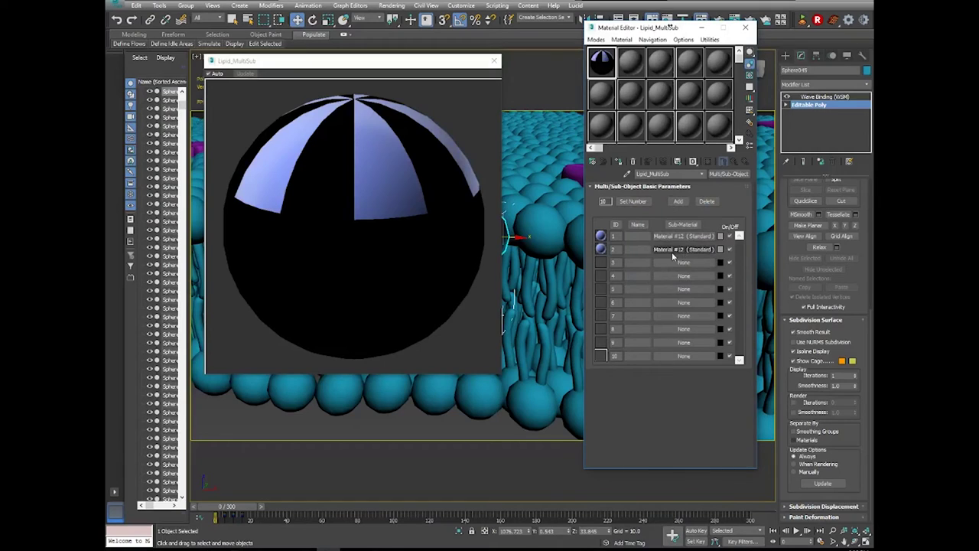
Rename the ID 2 sub-material as TanFalloff and return to the Multi/Sub-Object level.
click(671, 248)
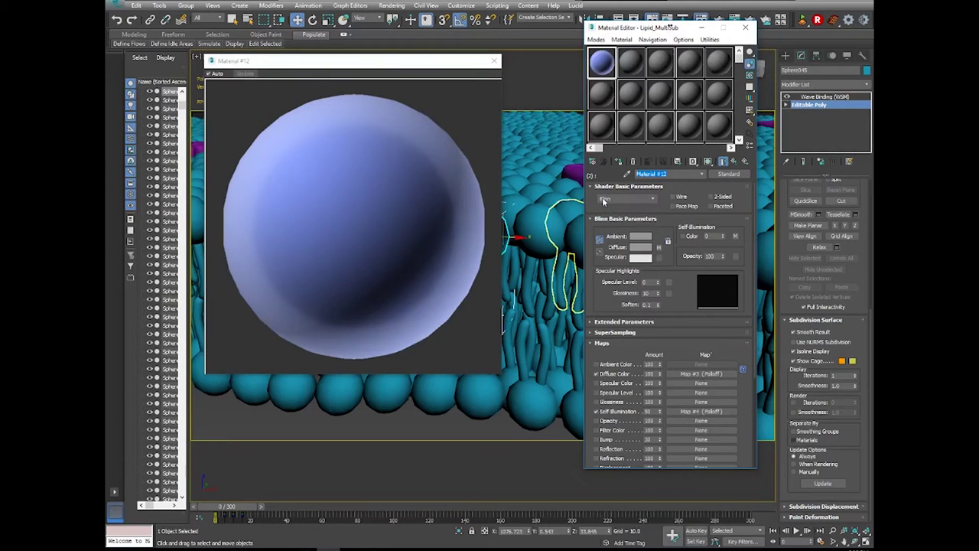
text(TanFalloff)
click(734, 161)
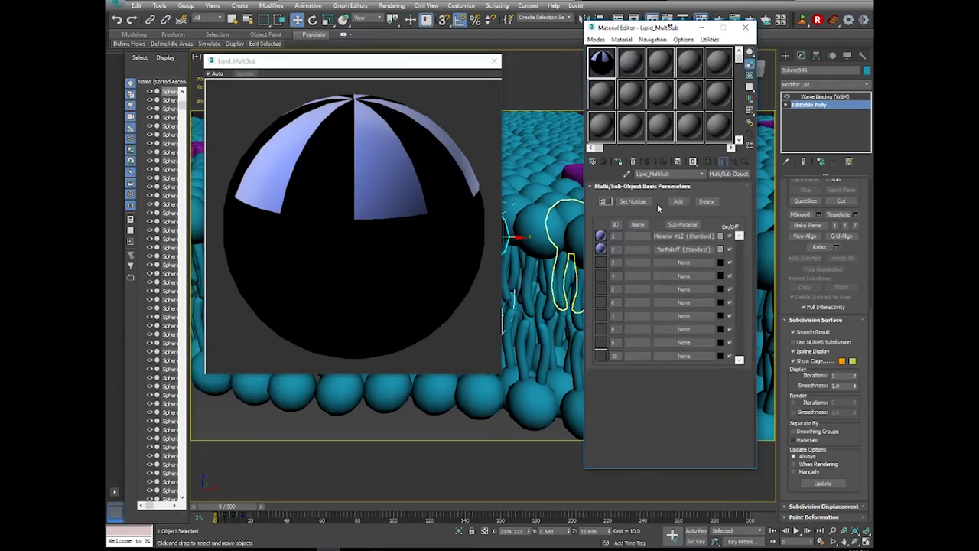
Rename the first sub-material of Lipid_MultiSub to Blue Falloff.
click(685, 237)
text(Blue Falloff)
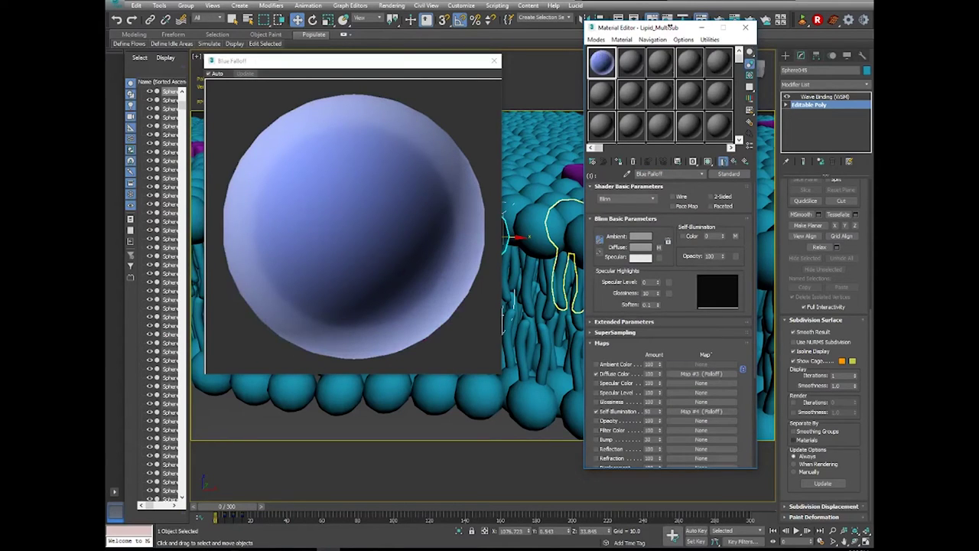
click(733, 161)
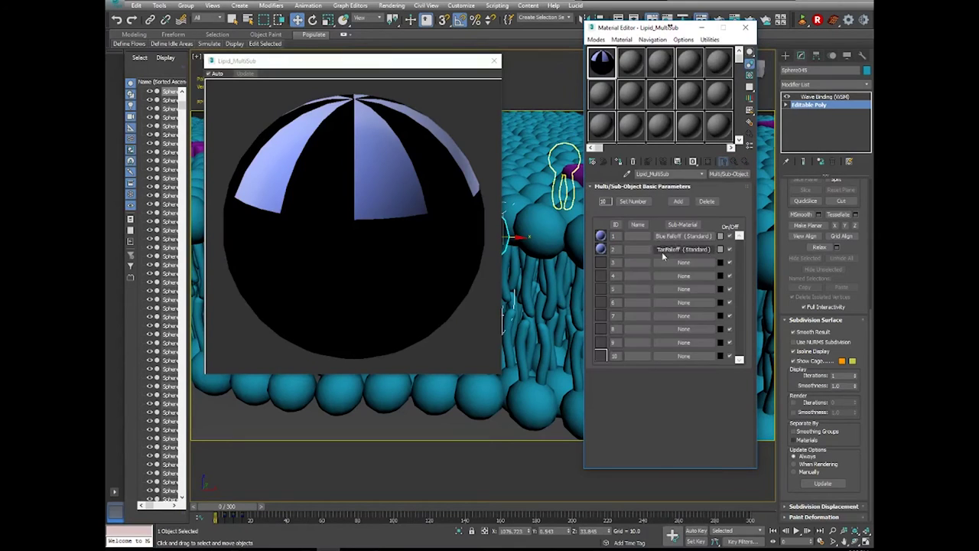
Set the front colour of the TanFalloff sub-material's diffuse falloff map to RGB 190, 150, 115.
click(665, 250)
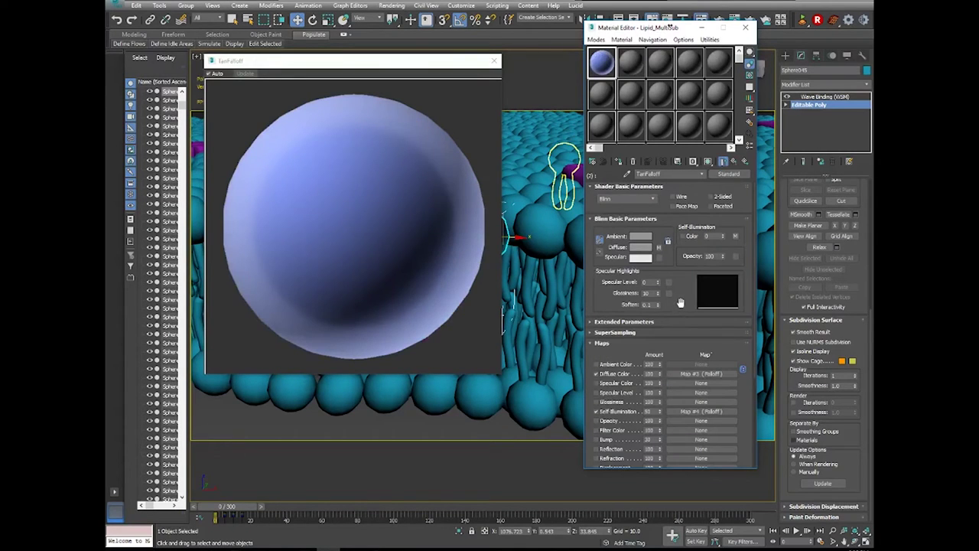
drag(680, 301, 681, 274)
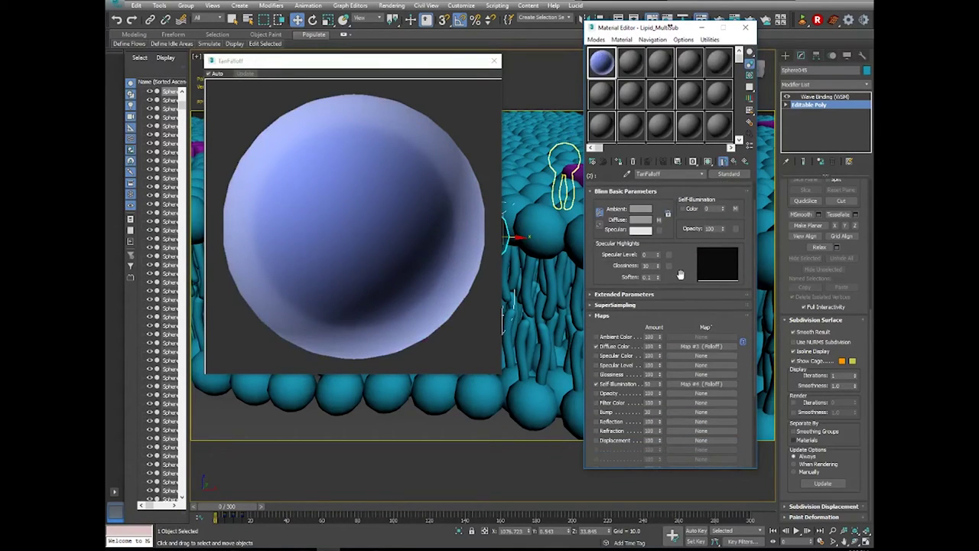
click(701, 346)
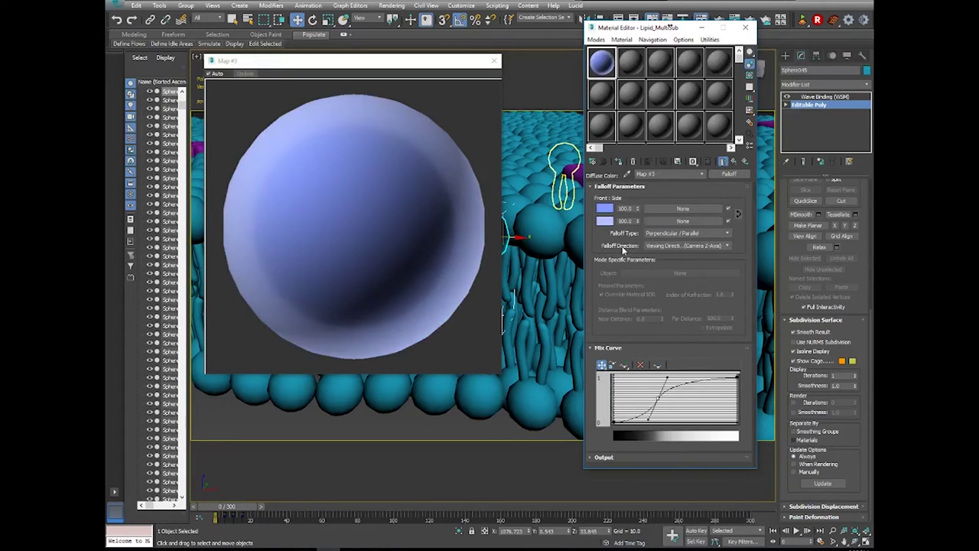
click(604, 208)
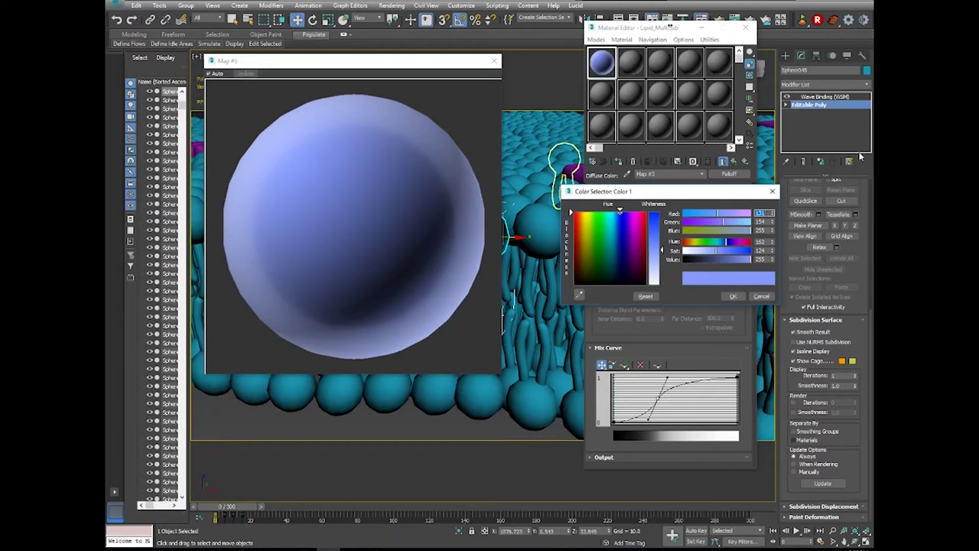
text(154)
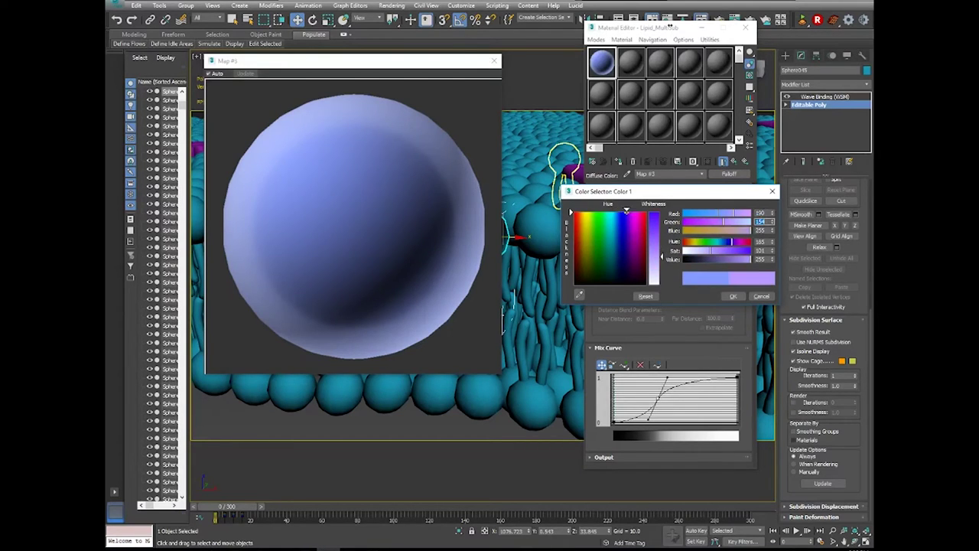
key(Tab)
key(Tab)
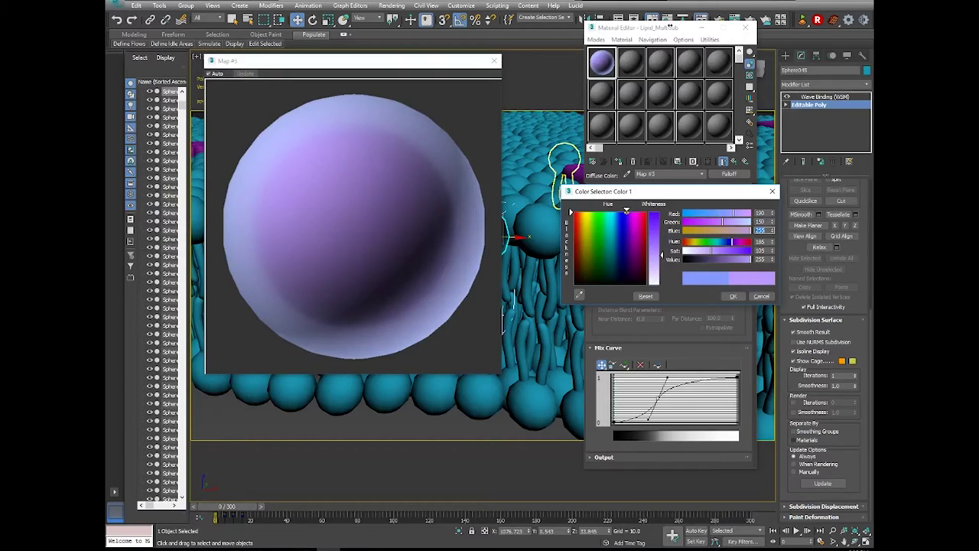
text(115)
key(Return)
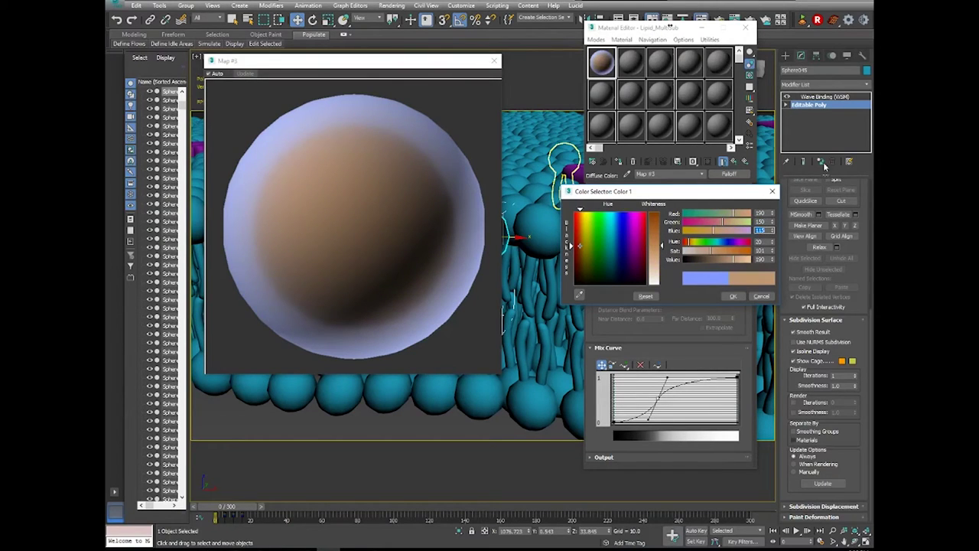
click(731, 297)
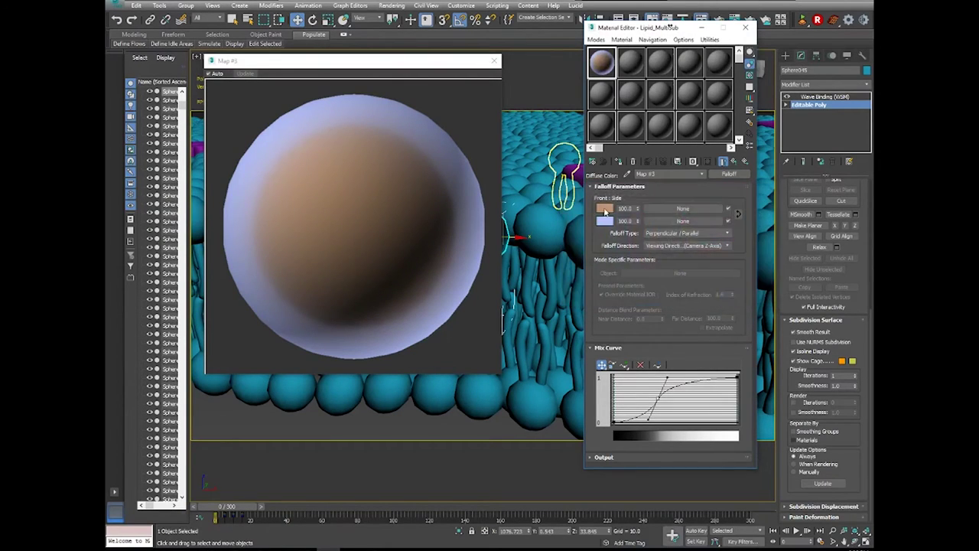
Copy the front tan onto the falloff's side colour, lighten it to RGB 230, 214, 200, and return to Lipid_MultiSub.
drag(603, 223, 672, 270)
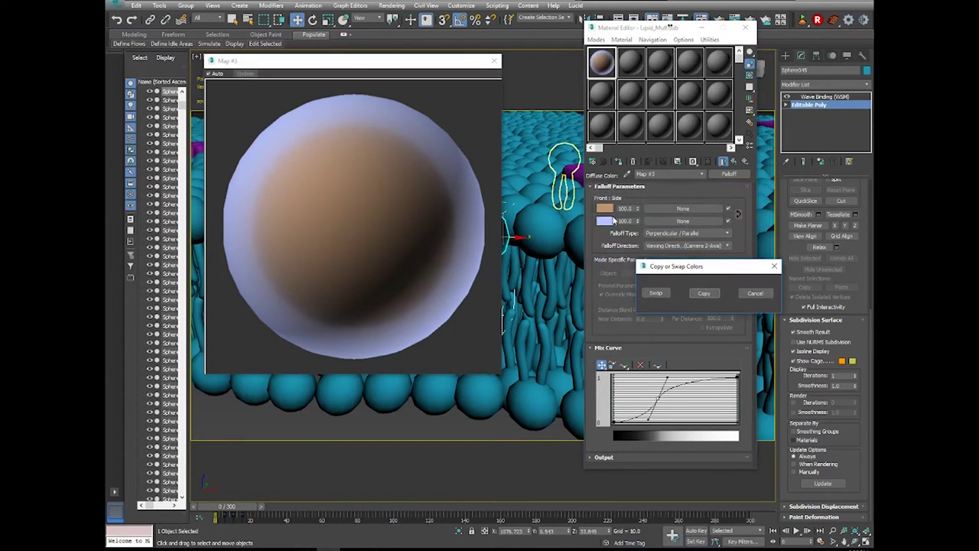
click(701, 293)
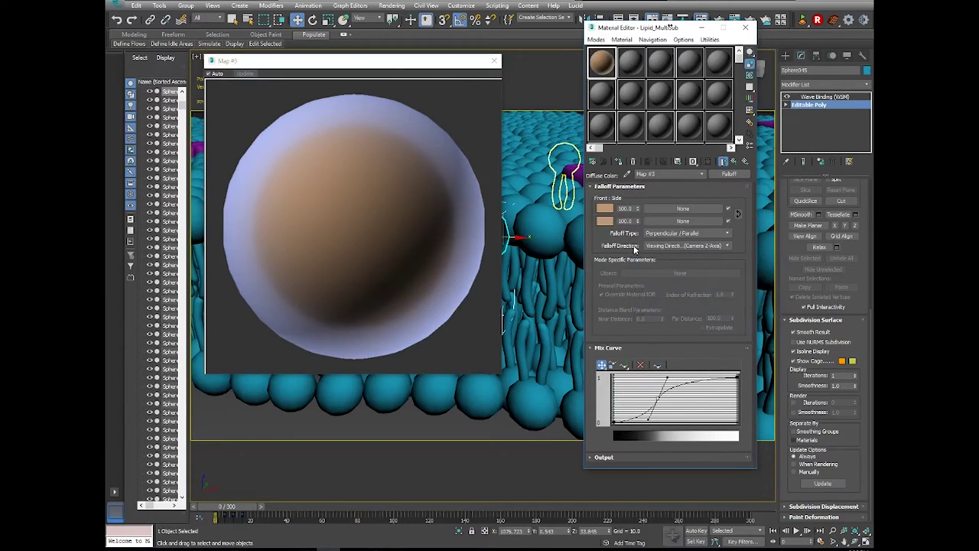
click(606, 222)
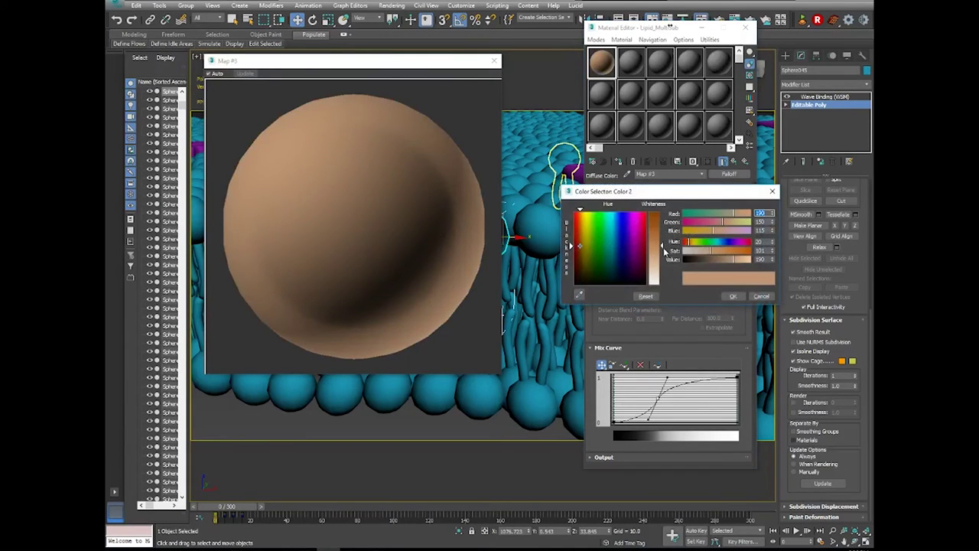
drag(665, 250, 663, 273)
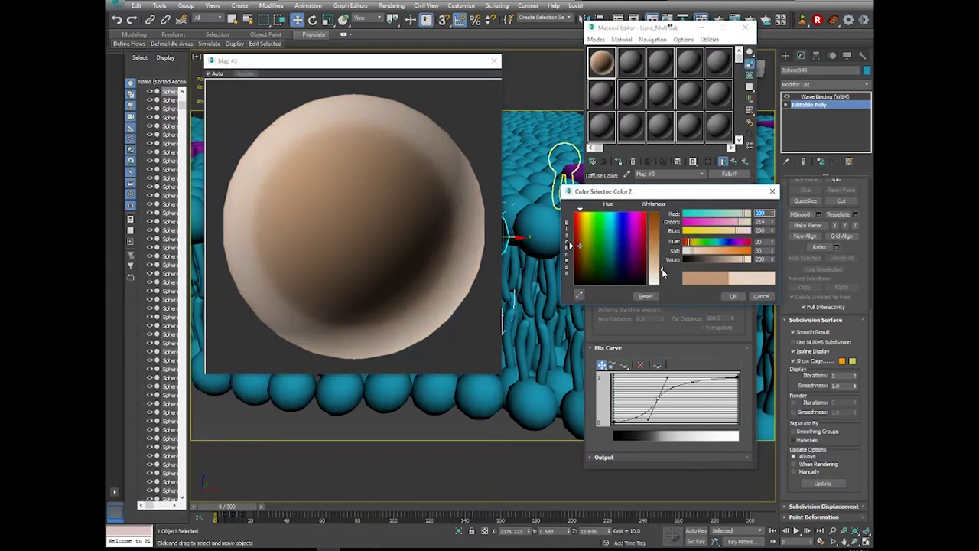
click(733, 296)
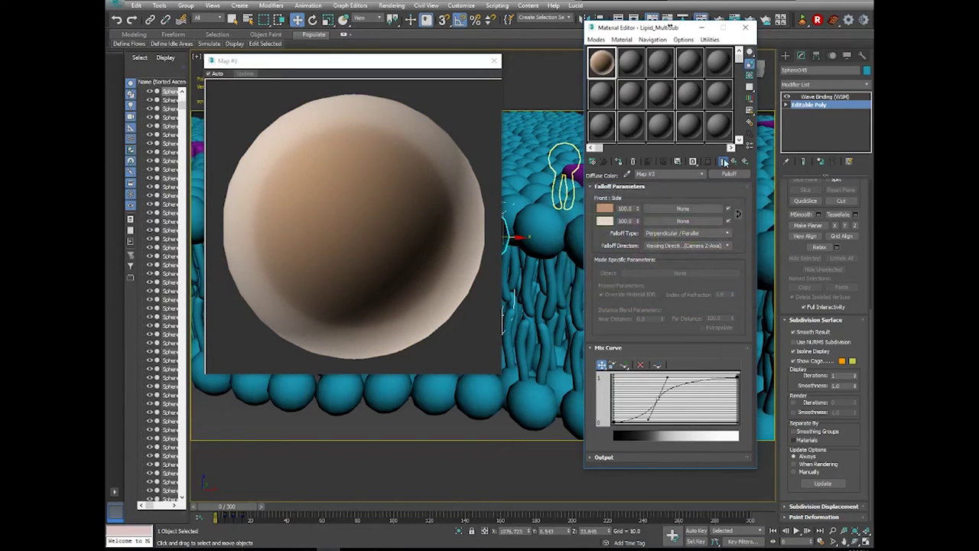
click(735, 161)
click(734, 162)
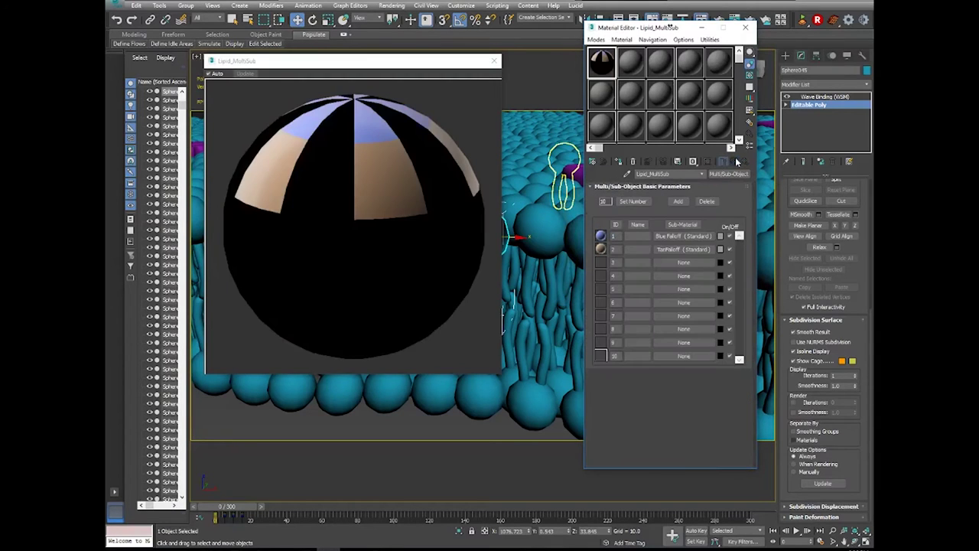
Close the Material Editor and the enlarged material preview to clear the view of the lipid membrane.
drag(635, 32, 684, 40)
key(m)
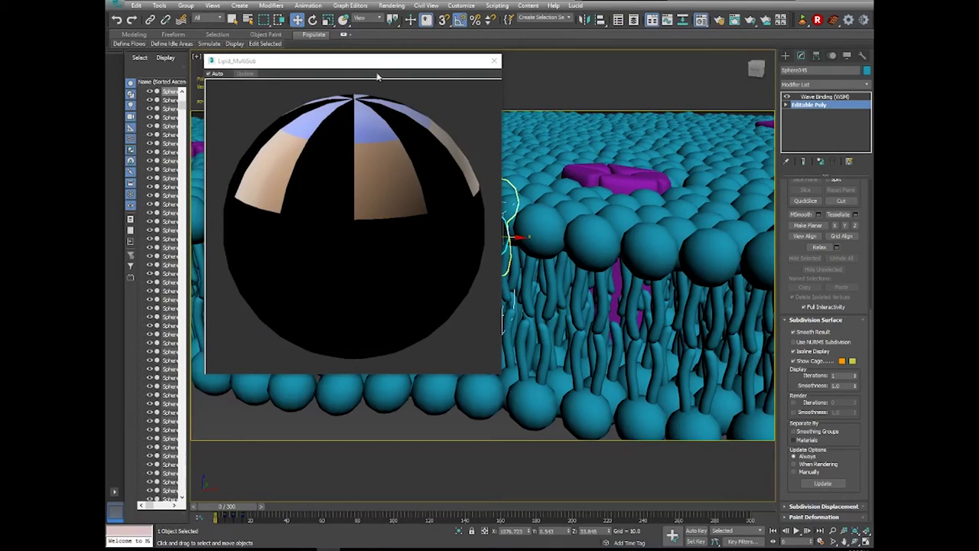
drag(377, 65, 402, 81)
click(520, 78)
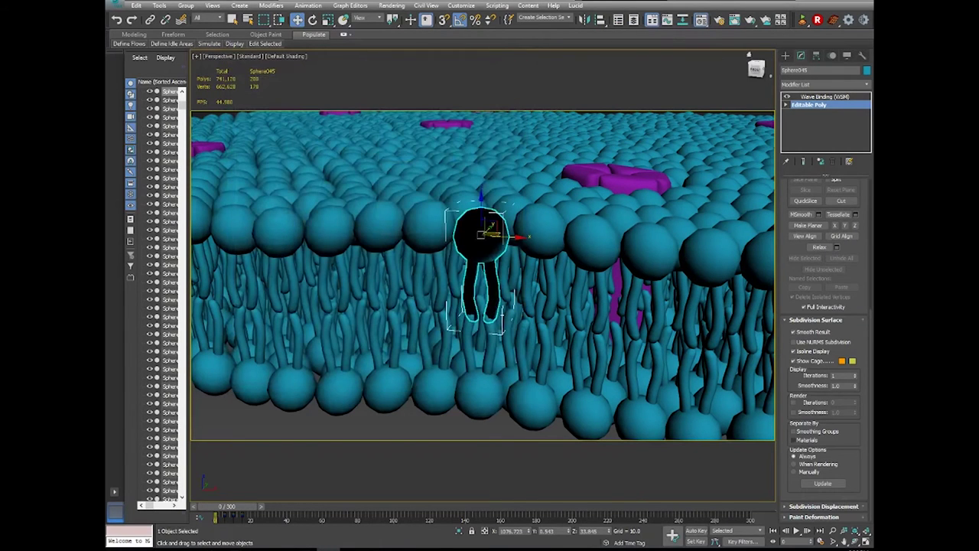
Reopen the Material Editor and assign Lipid_MultiSub to the selected lipid.
key(m)
drag(611, 154, 695, 103)
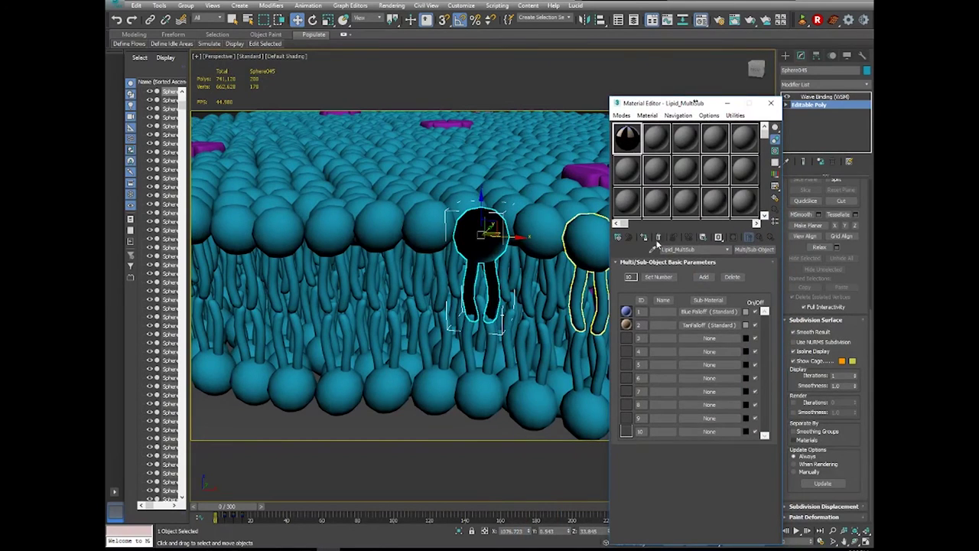
click(643, 238)
Isolate the selected lipid and switch the perspective viewport to High Quality display.
right_click(501, 242)
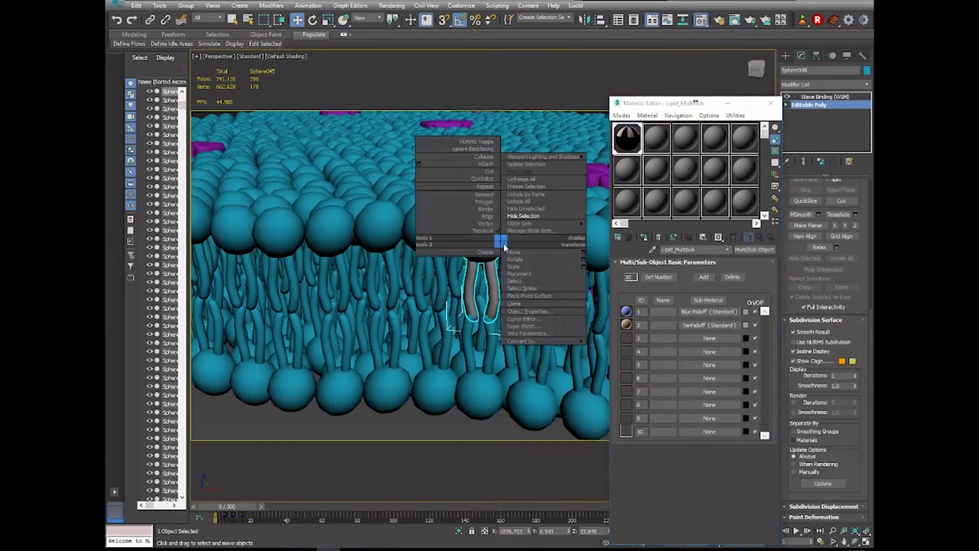
click(527, 165)
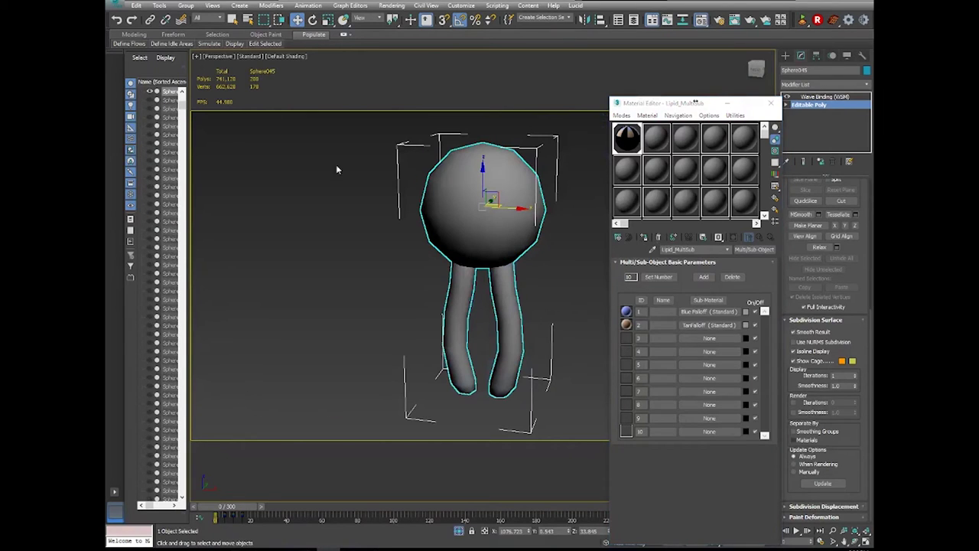
click(256, 57)
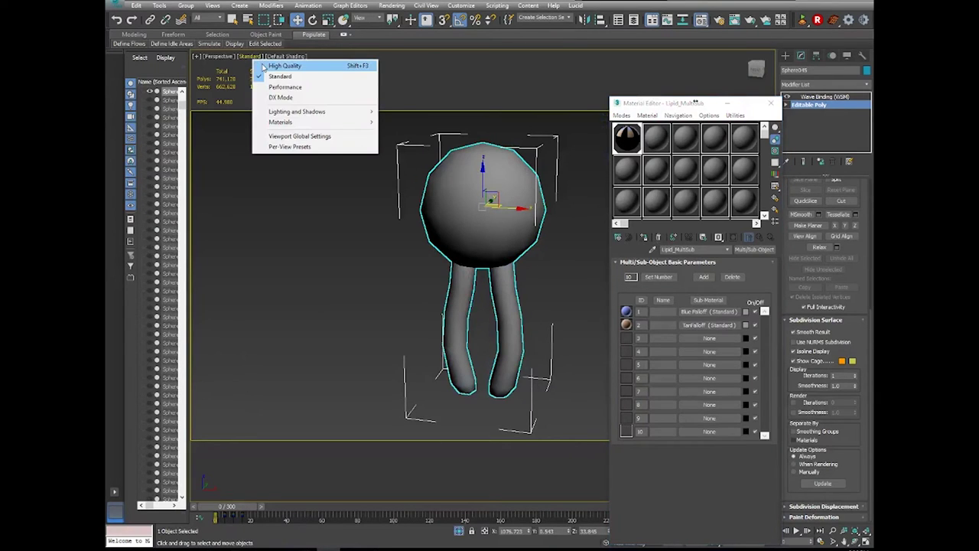
click(270, 67)
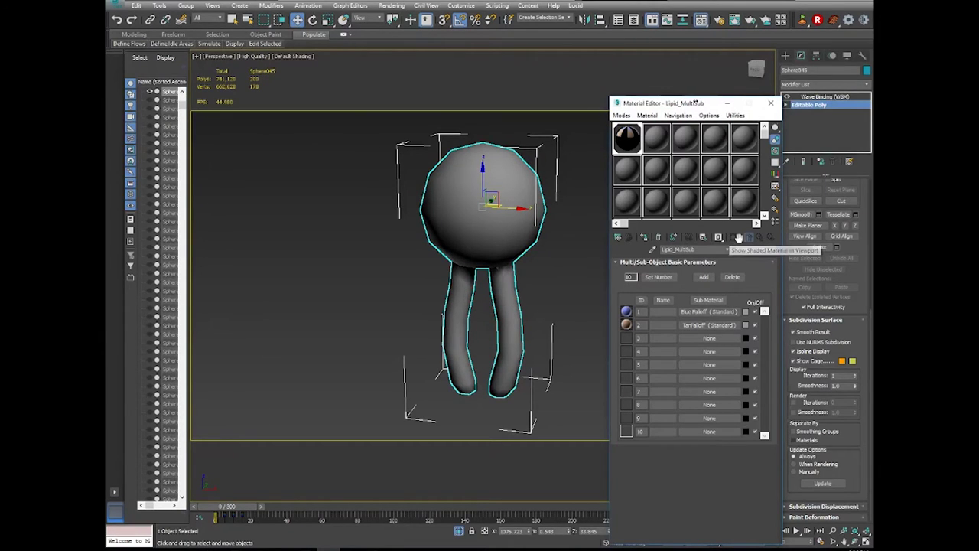
Turn on shaded material display in the viewport for the Blue Falloff and TanFalloff sub-materials.
click(688, 312)
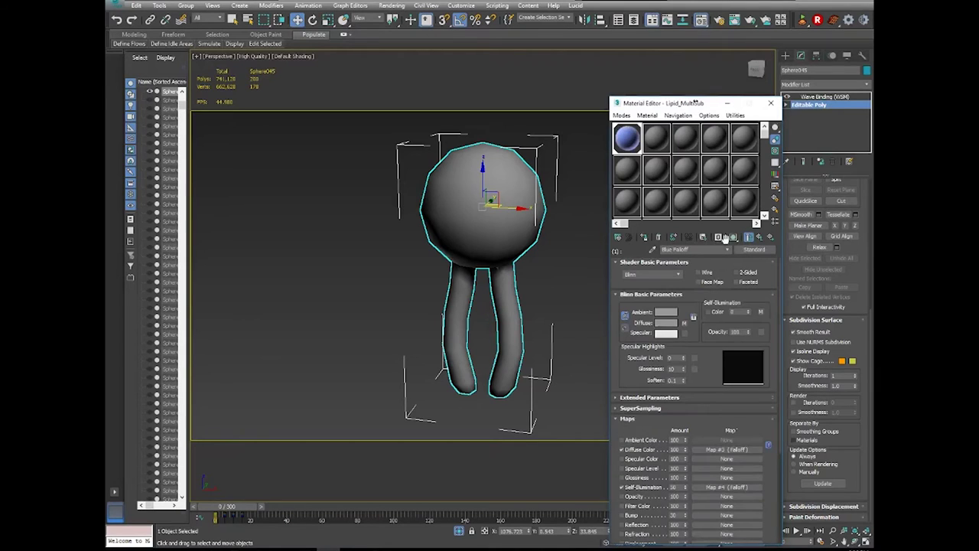
click(733, 237)
click(757, 238)
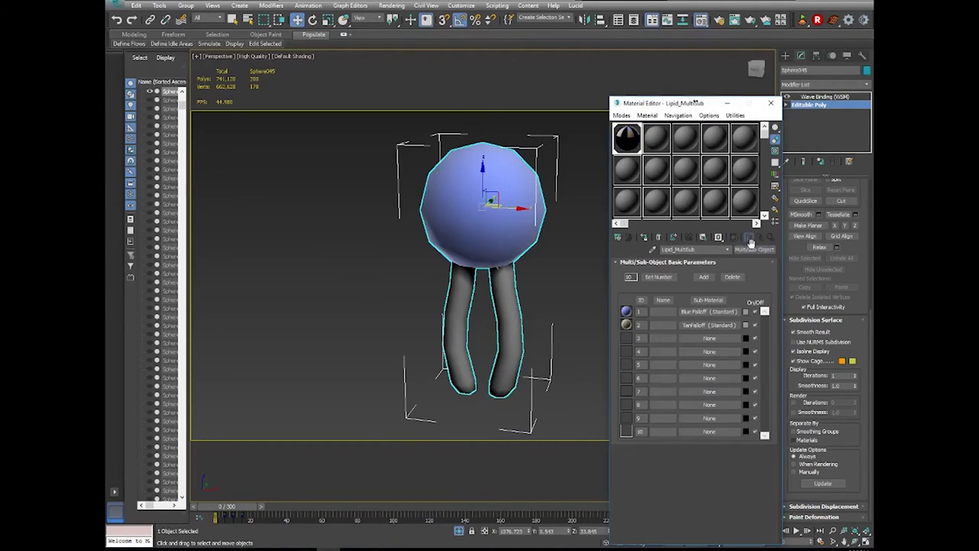
click(684, 326)
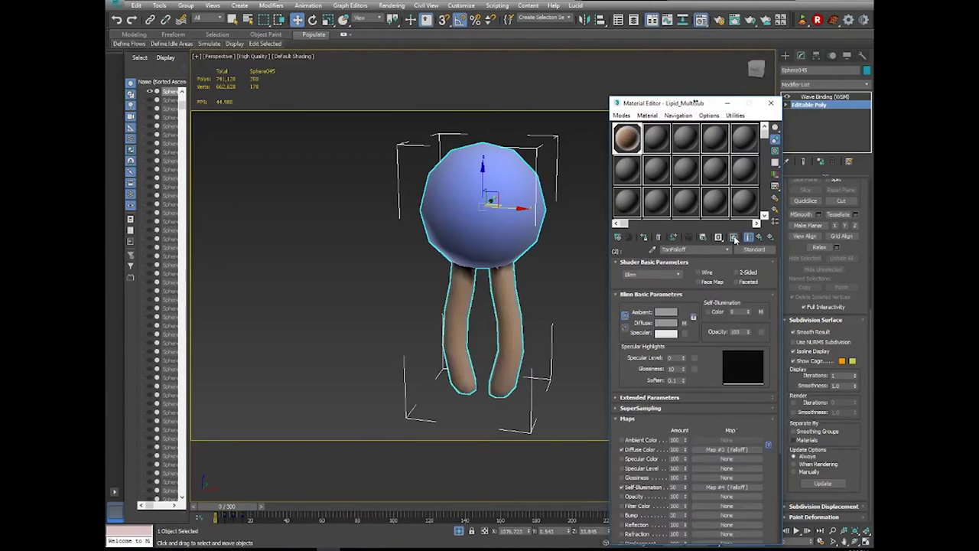
click(758, 239)
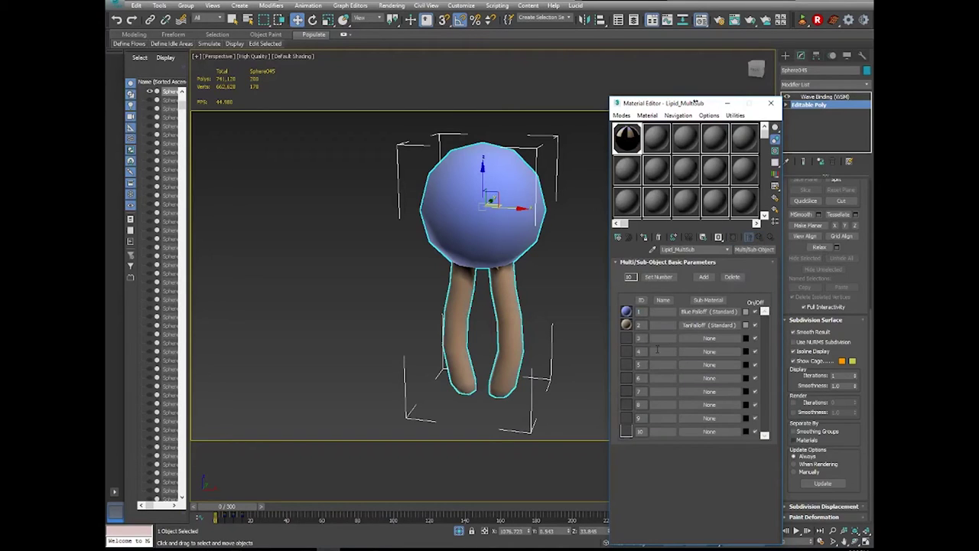
Check the viewport display setting of the Blue Falloff and TanFalloff sub-materials, returning to Lipid_MultiSub.
click(698, 311)
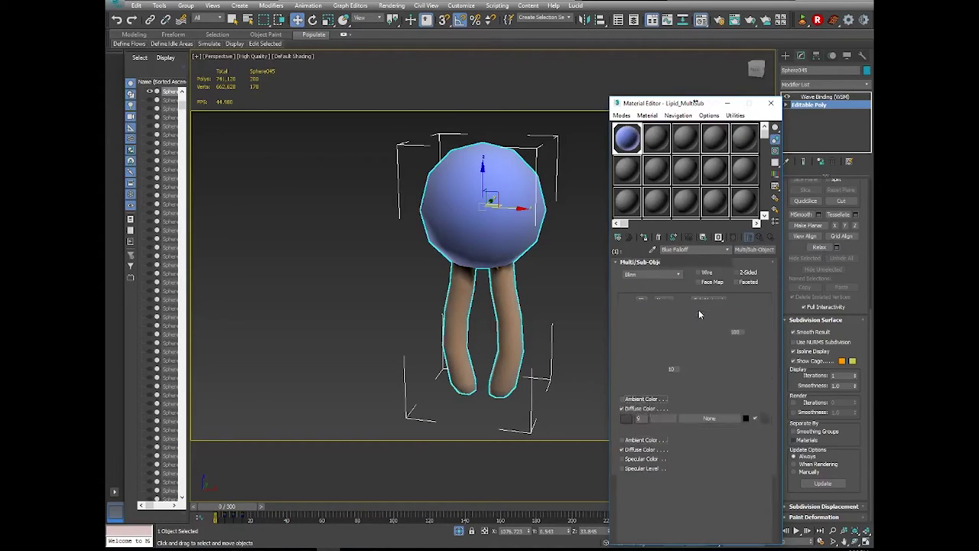
click(733, 238)
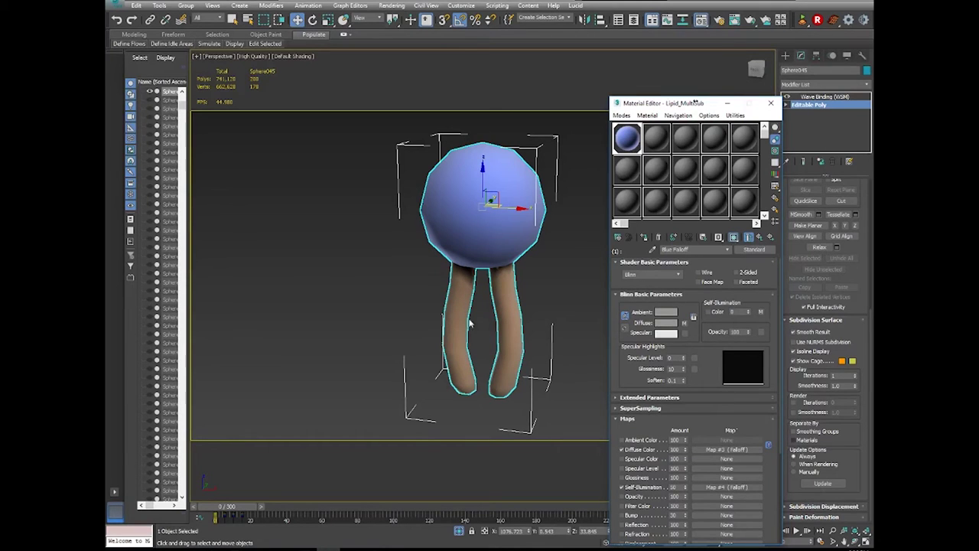
click(760, 237)
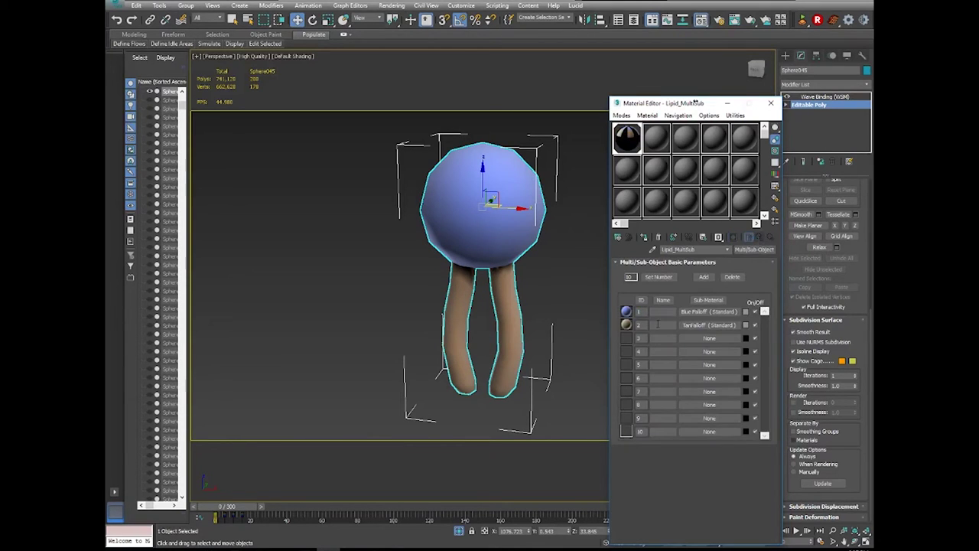
click(698, 326)
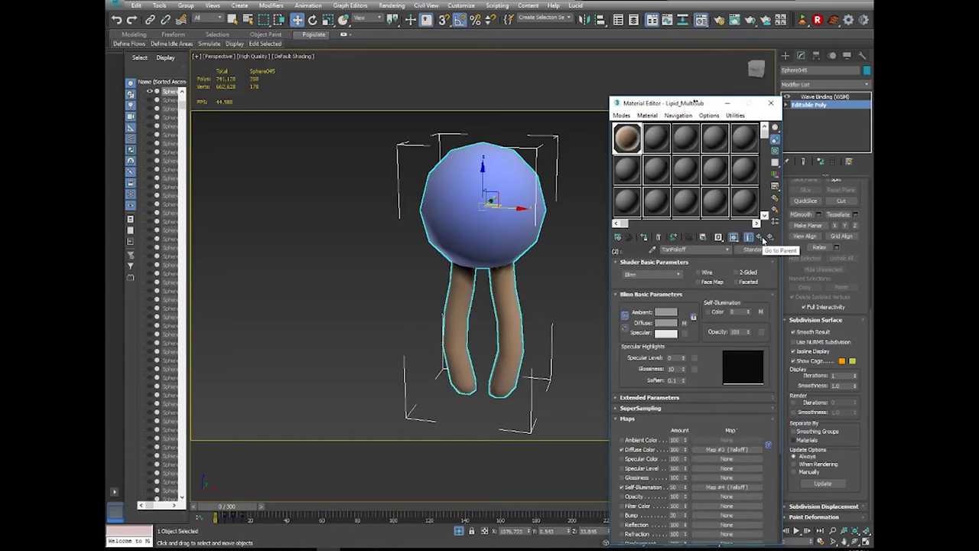
click(761, 238)
drag(661, 103, 661, 84)
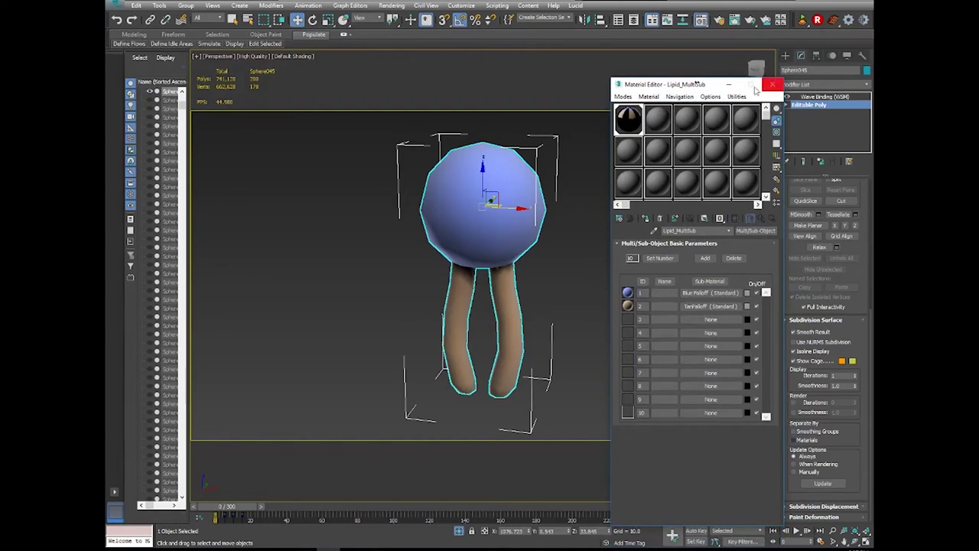
End the isolation of the lipid and bring the rest of the membrane scene back into view.
right_click(519, 283)
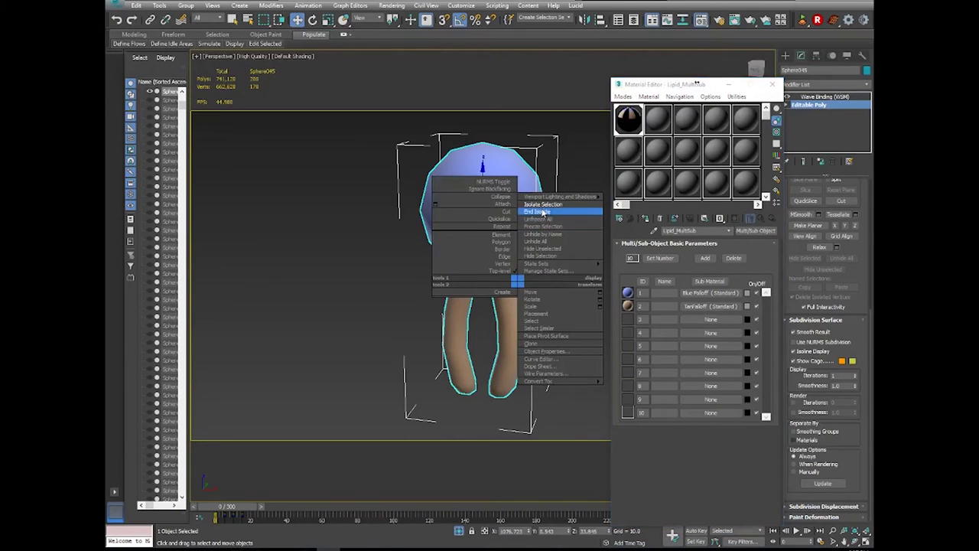
click(542, 227)
scroll(536, 226, down, 5)
scroll(527, 231, down, 6)
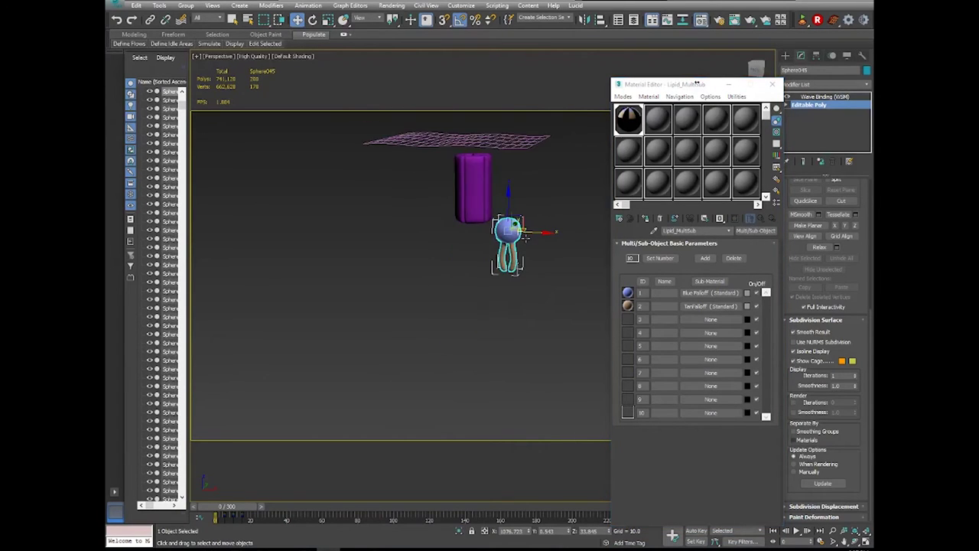
scroll(522, 239, up, 6)
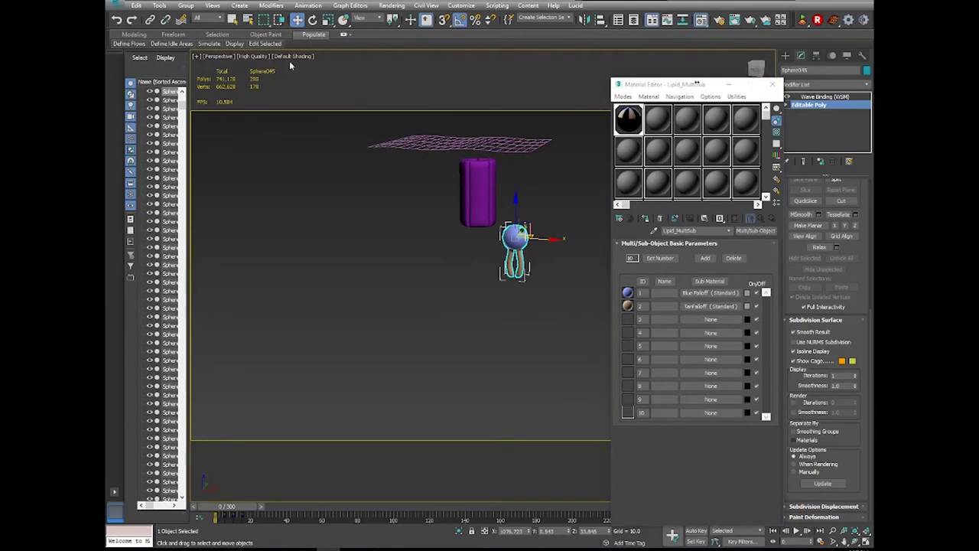
Select all the lipid objects in the scene by filtering object names with "spher".
click(773, 84)
key(m)
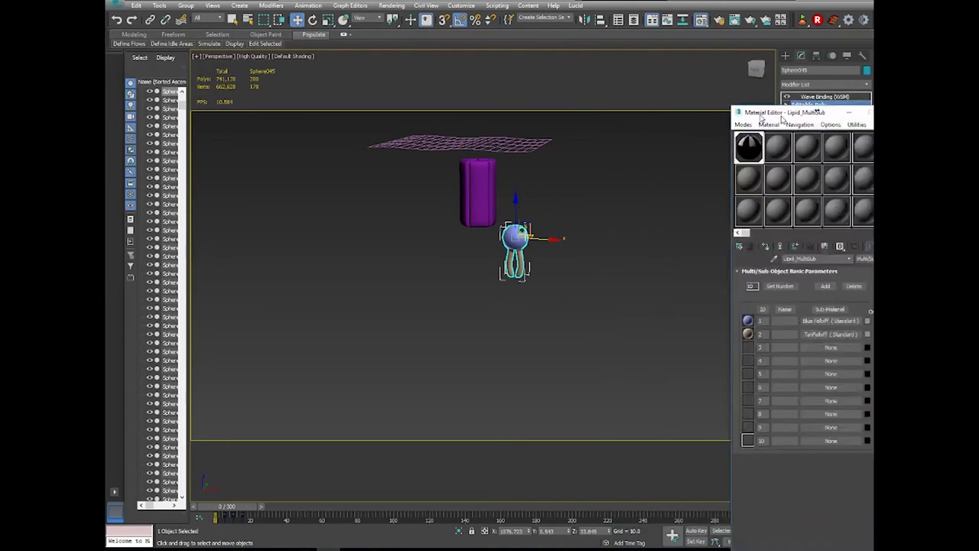
drag(765, 115, 166, 60)
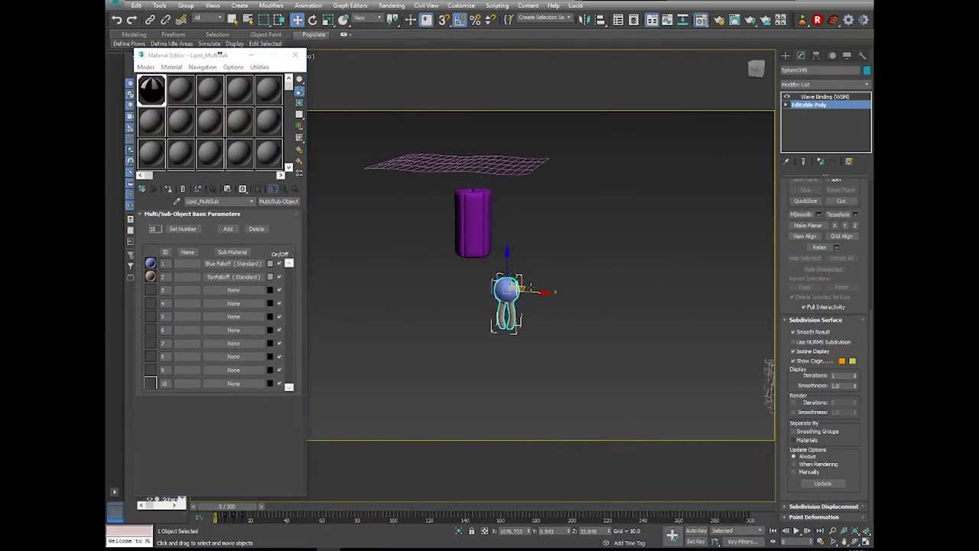
scroll(538, 285, down, 3)
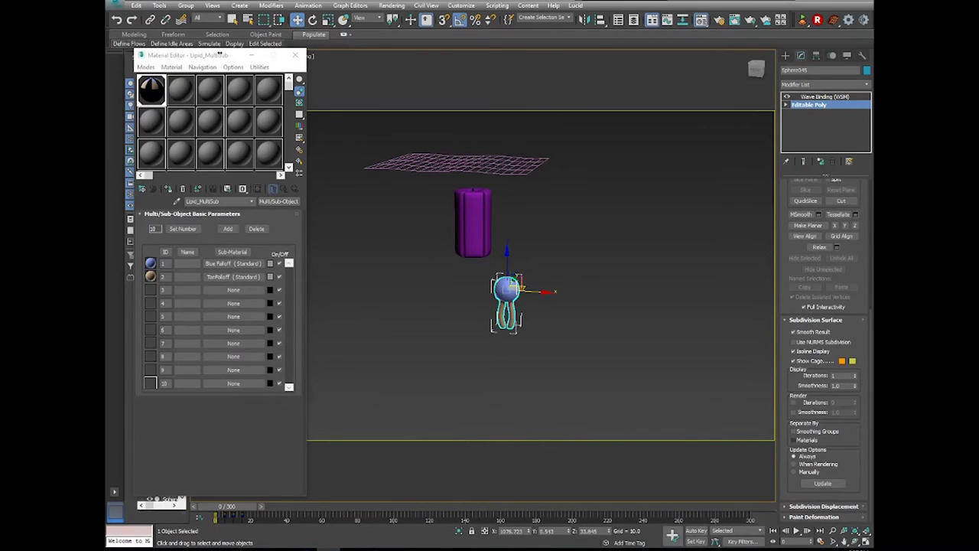
key(h)
drag(691, 99, 654, 96)
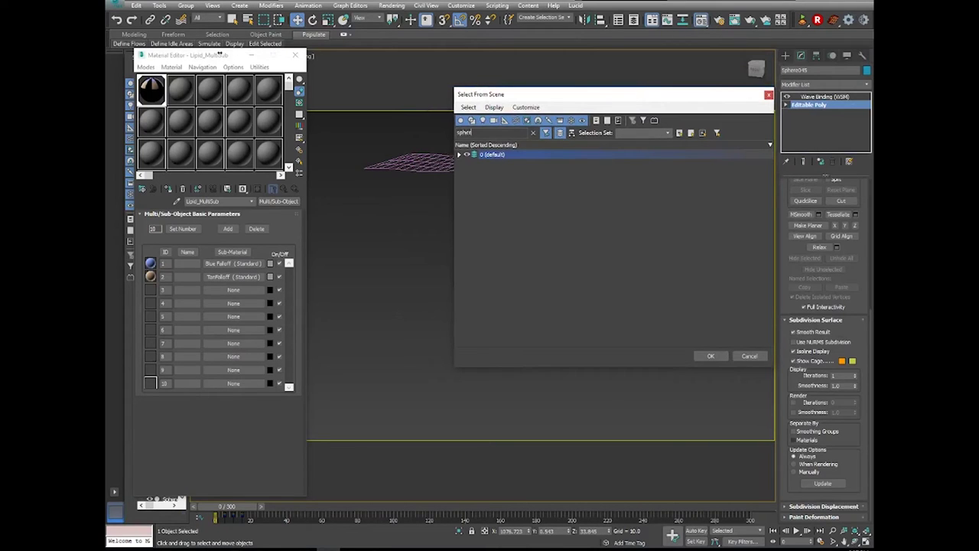
key(Return)
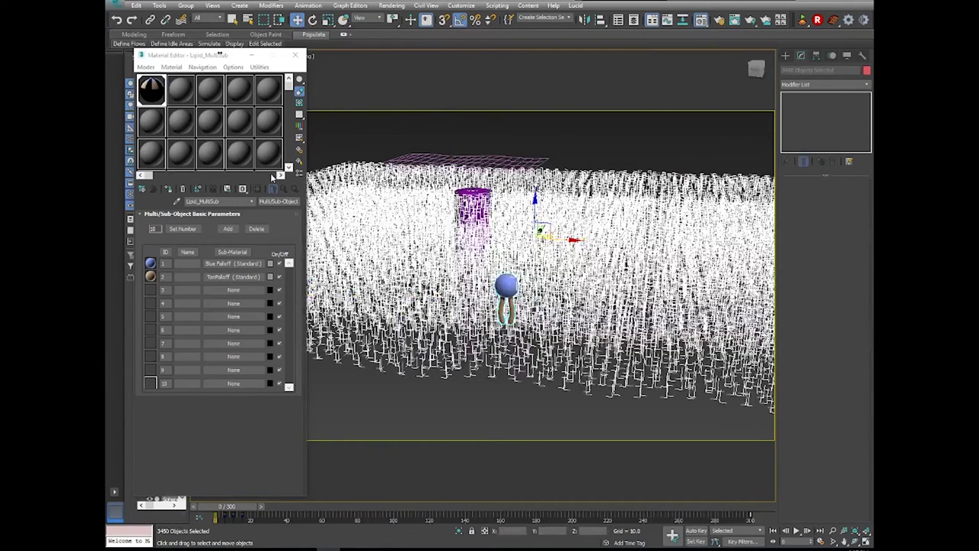
Assign the Lipid_MultiSub material to all the selected lipids.
click(153, 89)
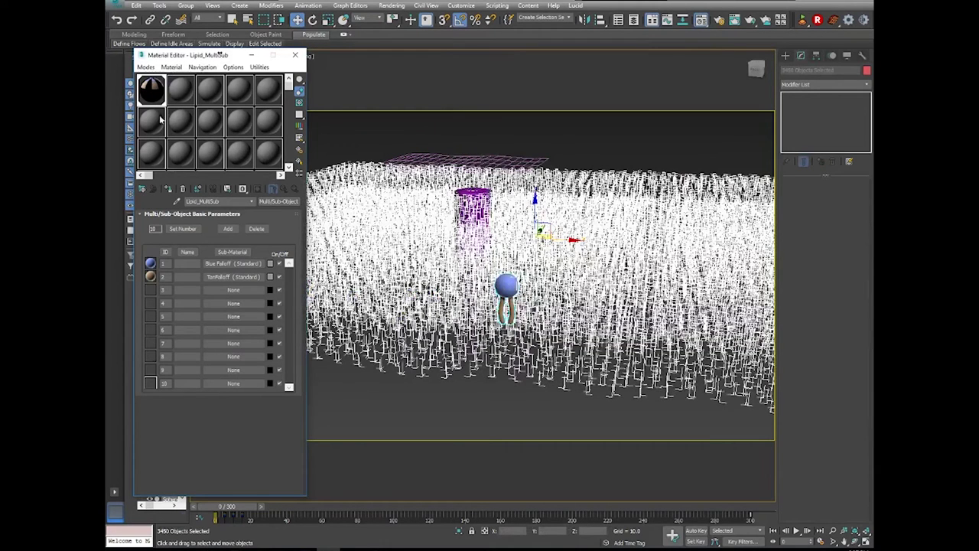
click(166, 191)
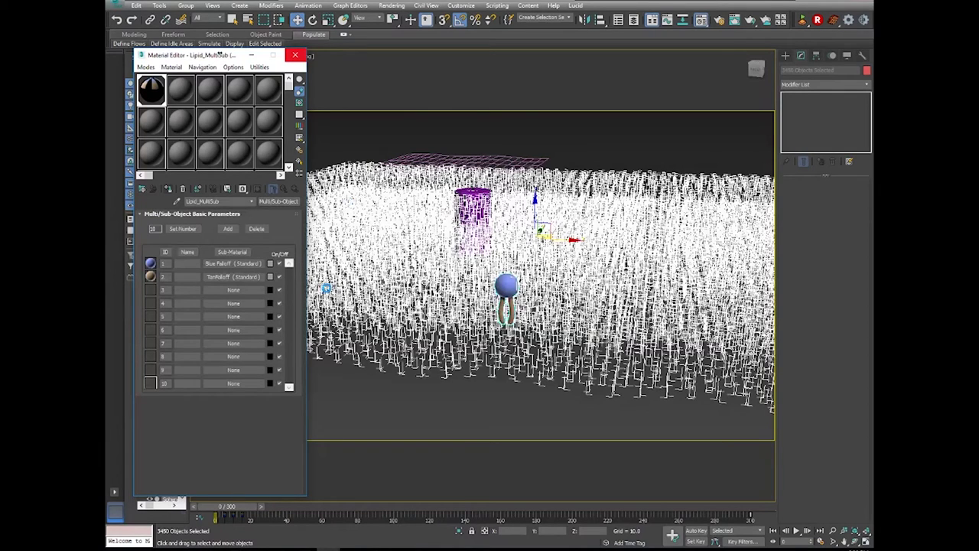
drag(327, 288, 507, 303)
mouse_move(205, 61)
mouse_down()
mouse_move(206, 153)
mouse_move(199, 73)
mouse_up()
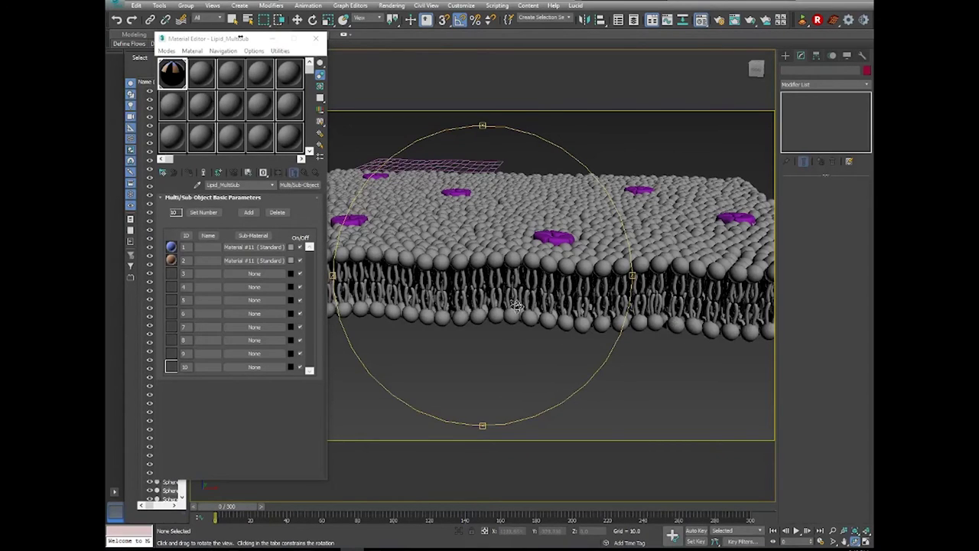
drag(575, 240, 585, 307)
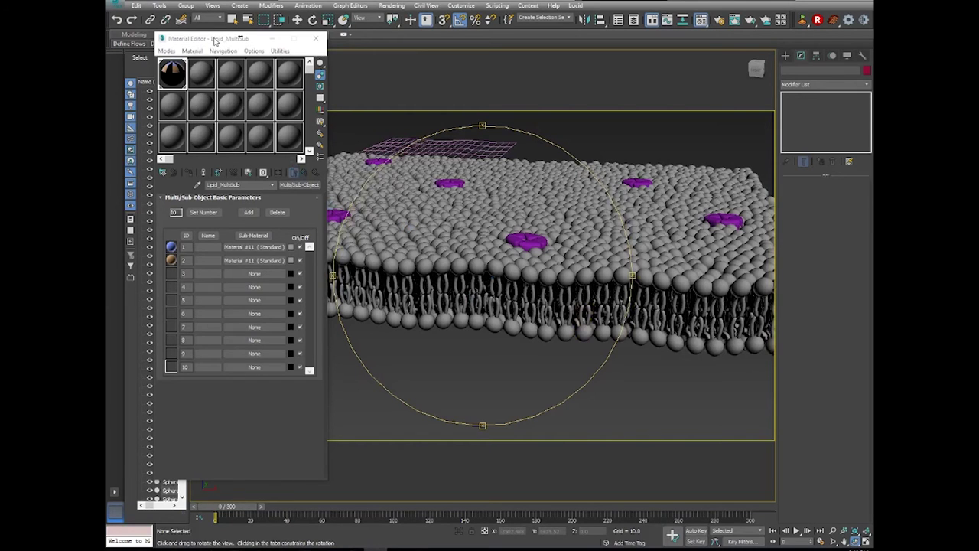
Review the perspective viewport's display mode and shading options, keeping DX Mode and Default Shading.
drag(217, 41, 293, 88)
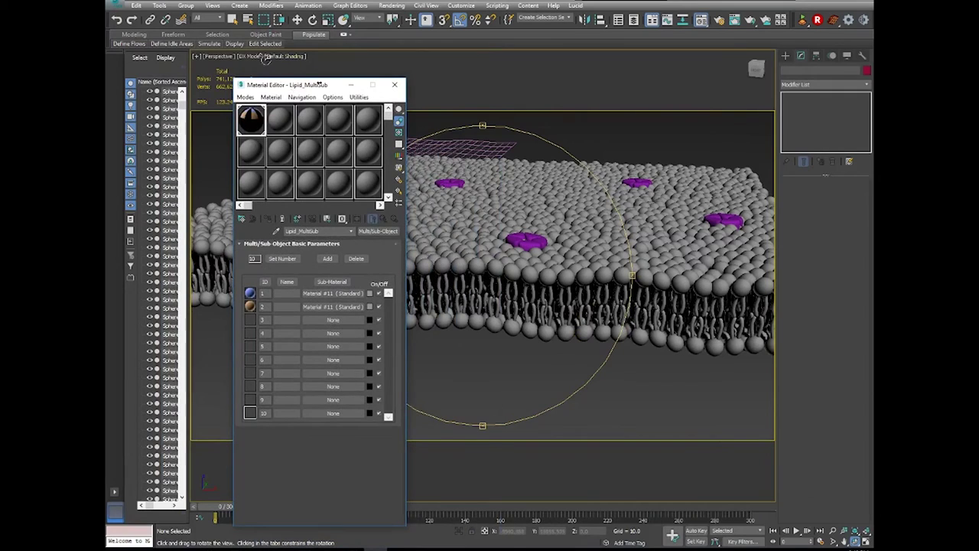
click(256, 58)
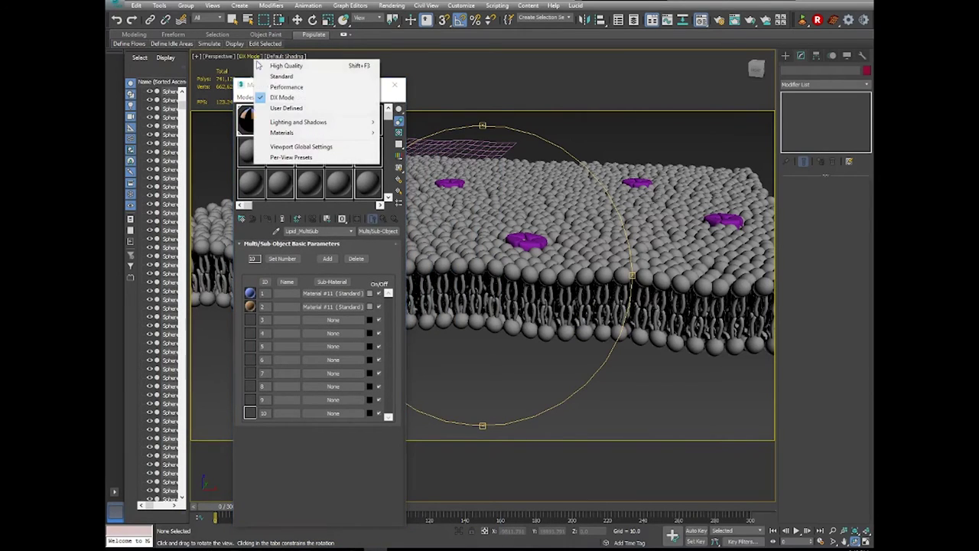
click(294, 100)
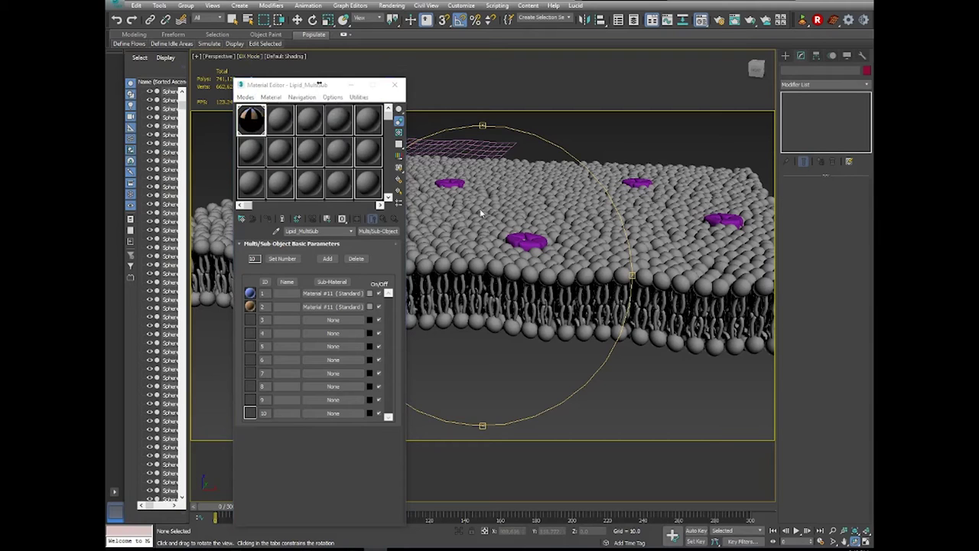
click(285, 57)
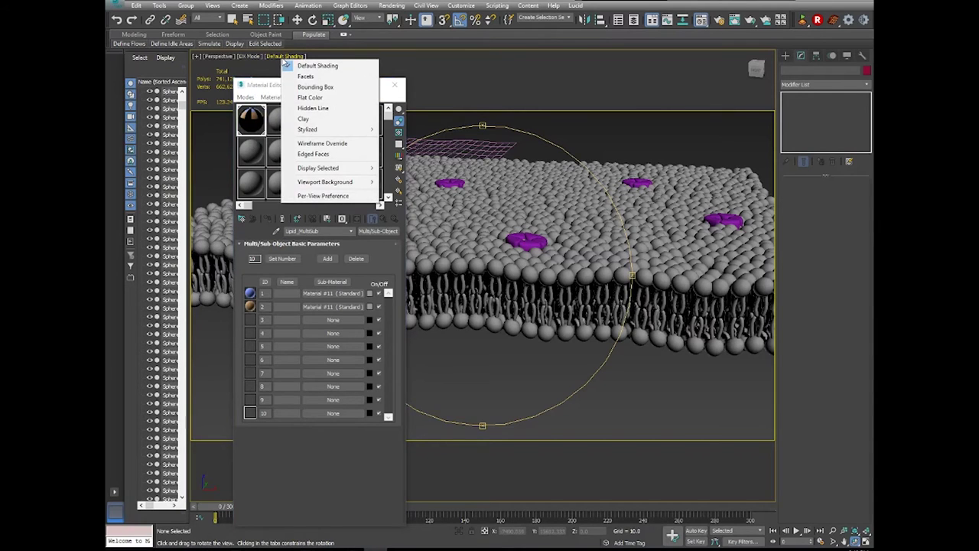
click(447, 155)
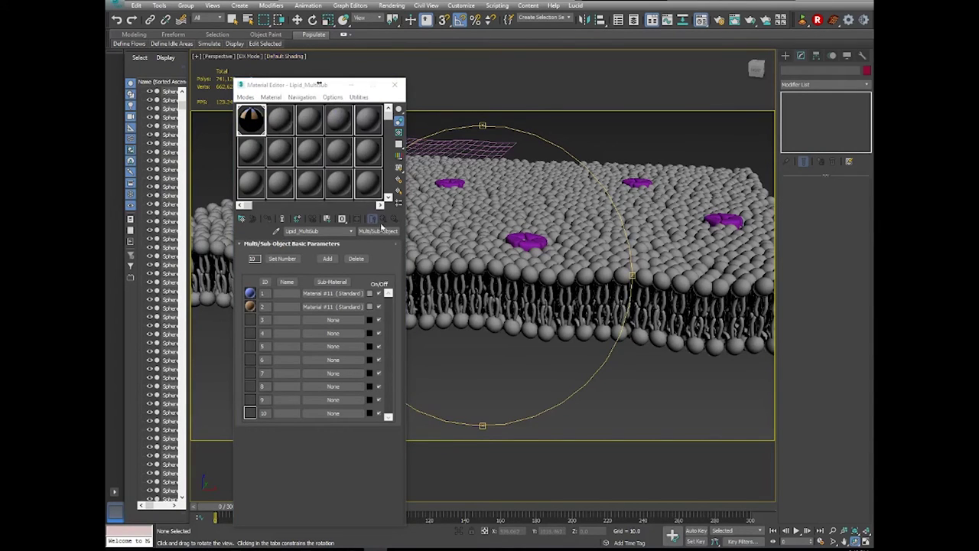
Inspect the settings of the first and second sub-materials of Lipid_MultiSub, returning to the parent material.
click(336, 293)
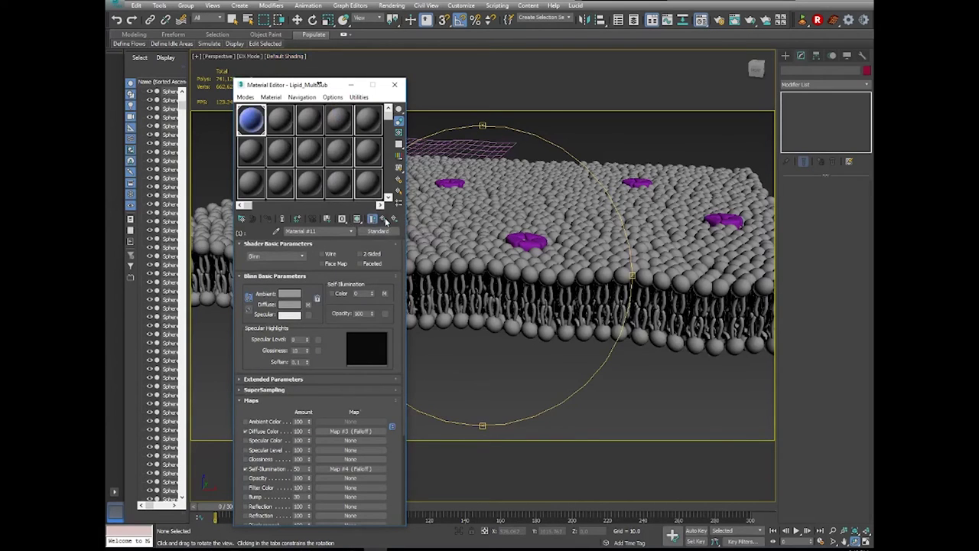
click(383, 219)
click(333, 308)
click(383, 218)
Render the perspective view of the membrane to check the lipid material.
drag(291, 80, 212, 399)
key(shift+q)
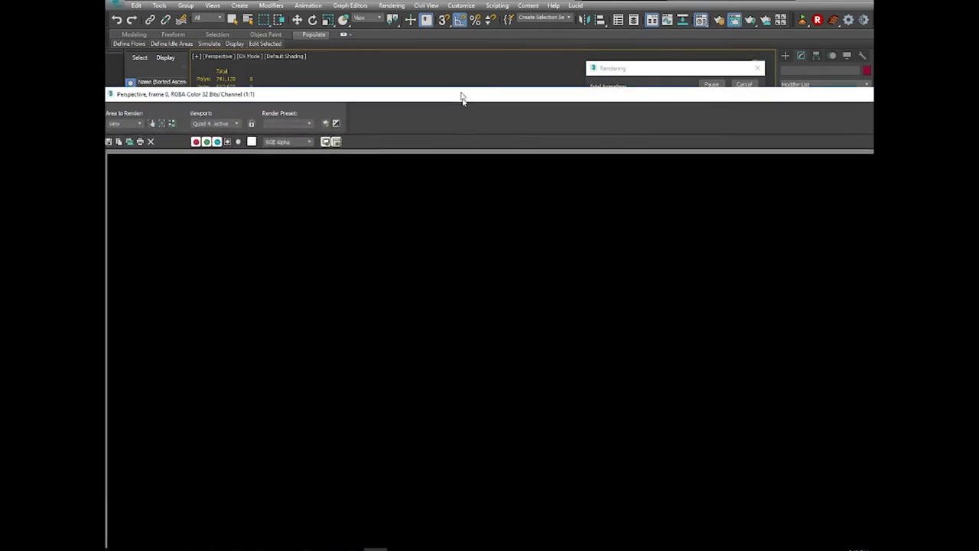
drag(461, 97, 442, 30)
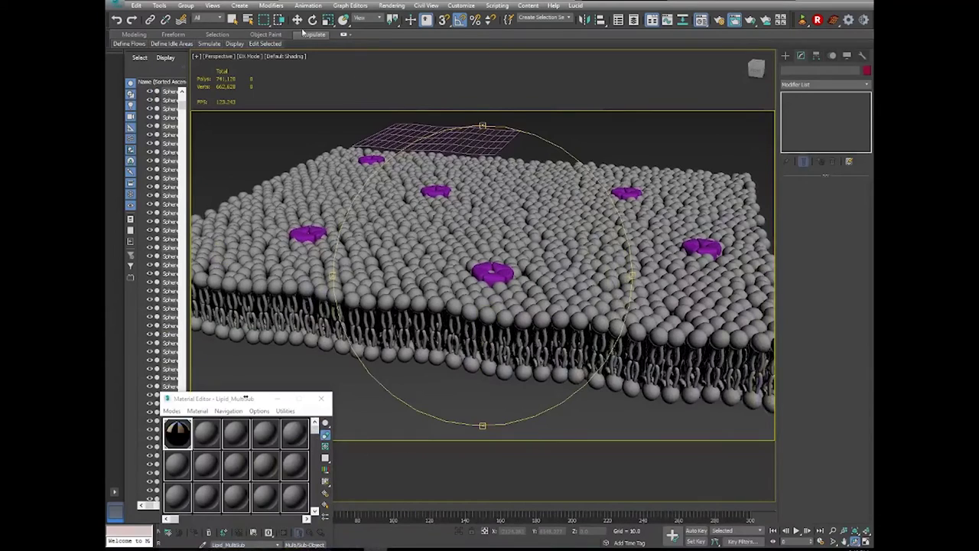
Select the purple protein cylinder nearest the membrane's front edge and keep the material slots at hand.
click(505, 303)
click(499, 274)
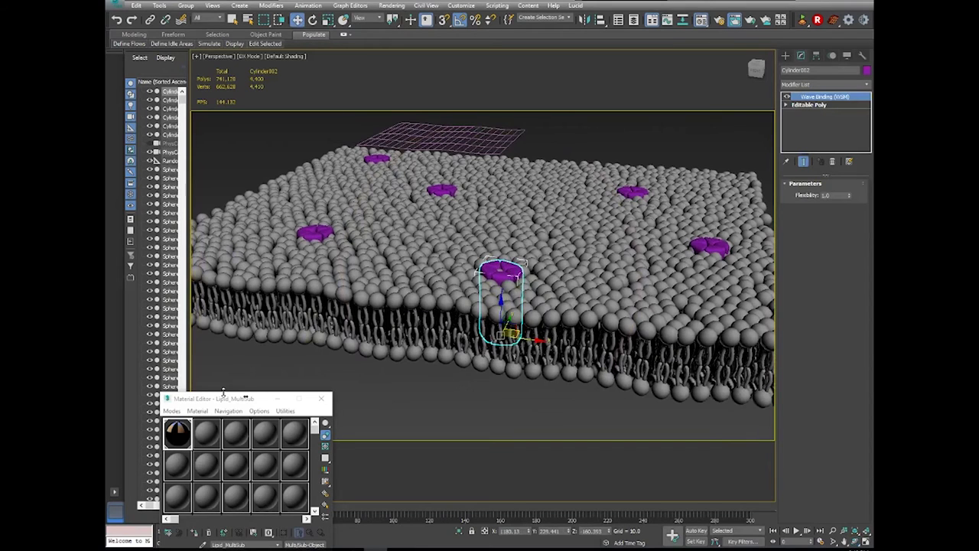
click(224, 404)
drag(225, 401, 621, 105)
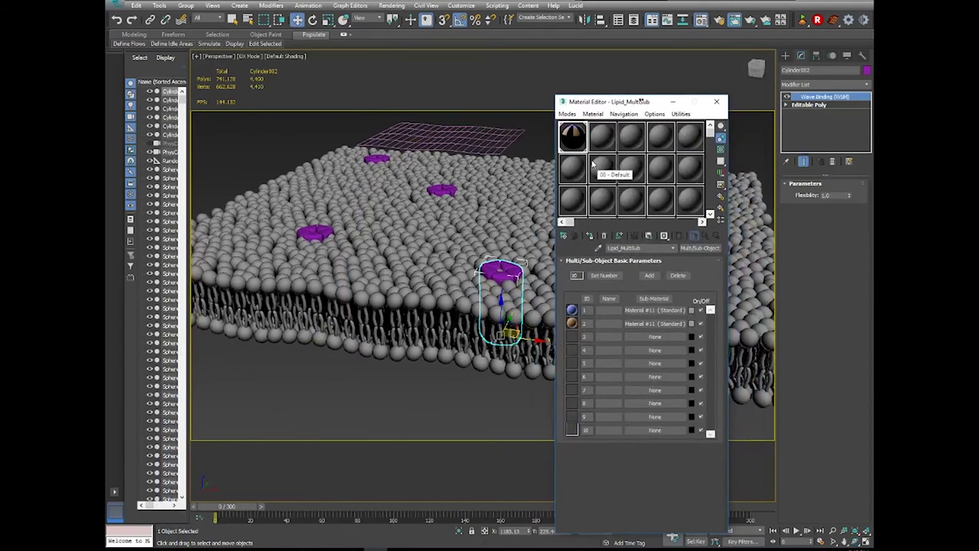
Copy the blue sub-material of Lipid_MultiSub and paste it as a copy into the 02 - Default material slot.
right_click(641, 316)
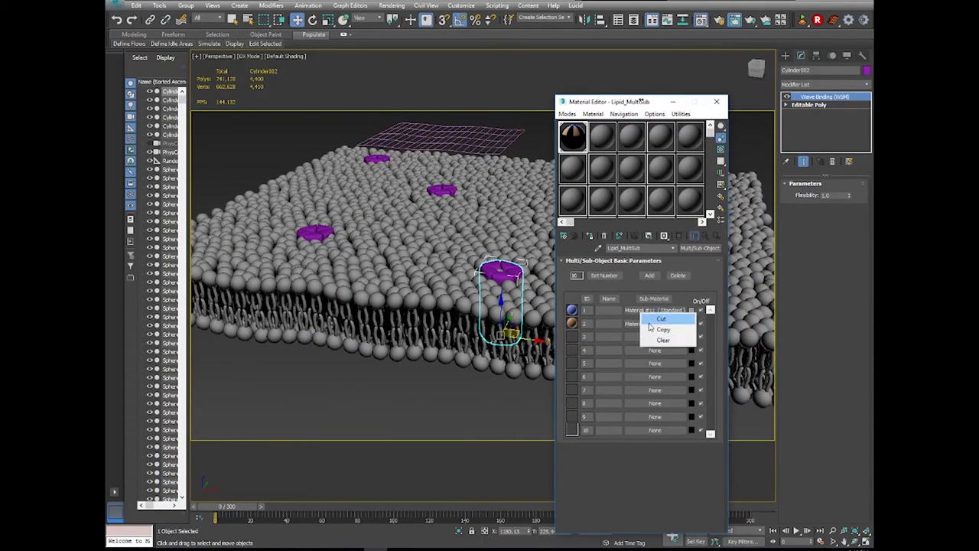
click(650, 320)
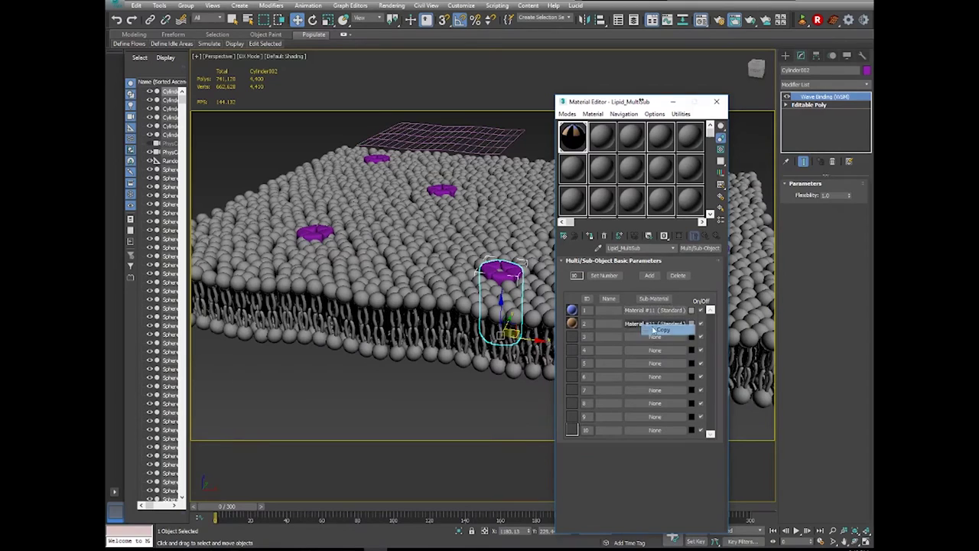
click(606, 139)
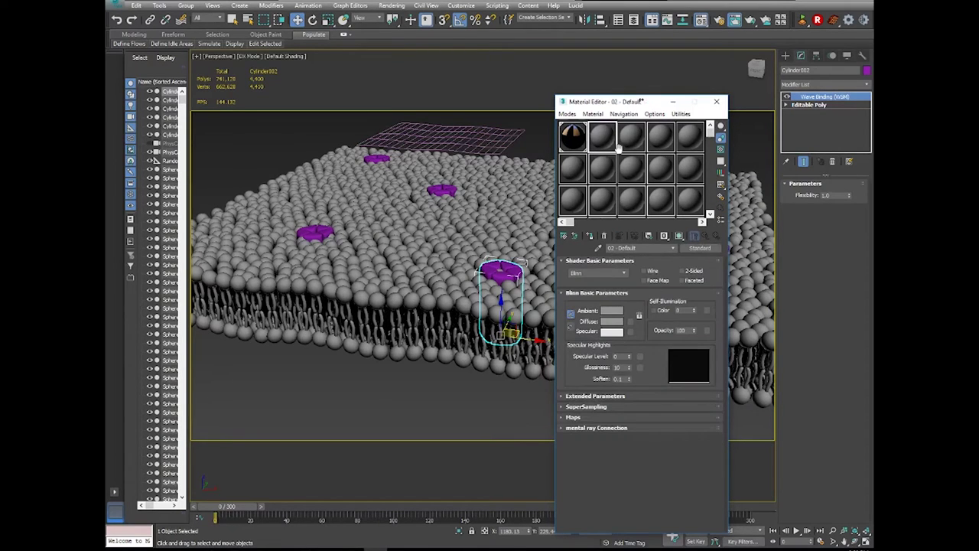
right_click(685, 253)
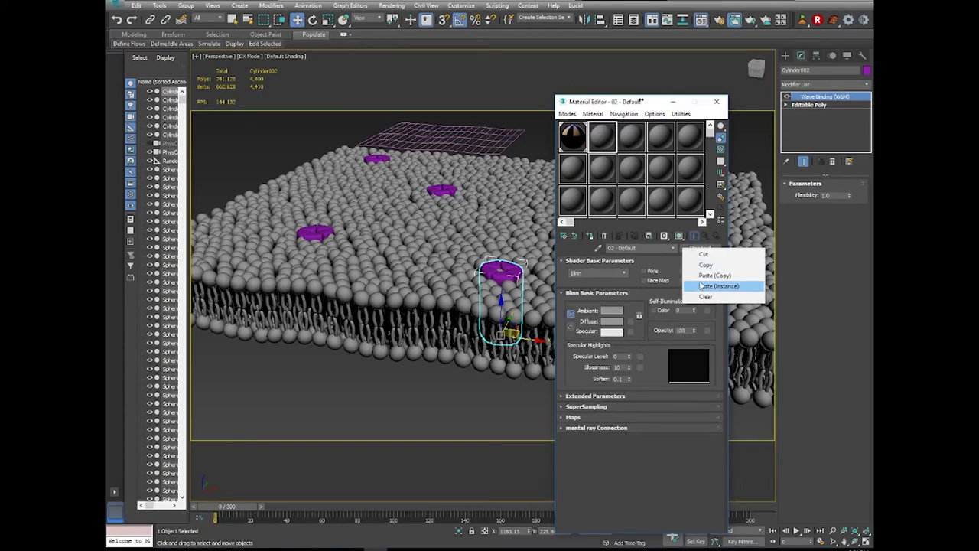
click(732, 273)
scroll(642, 402, down, 2)
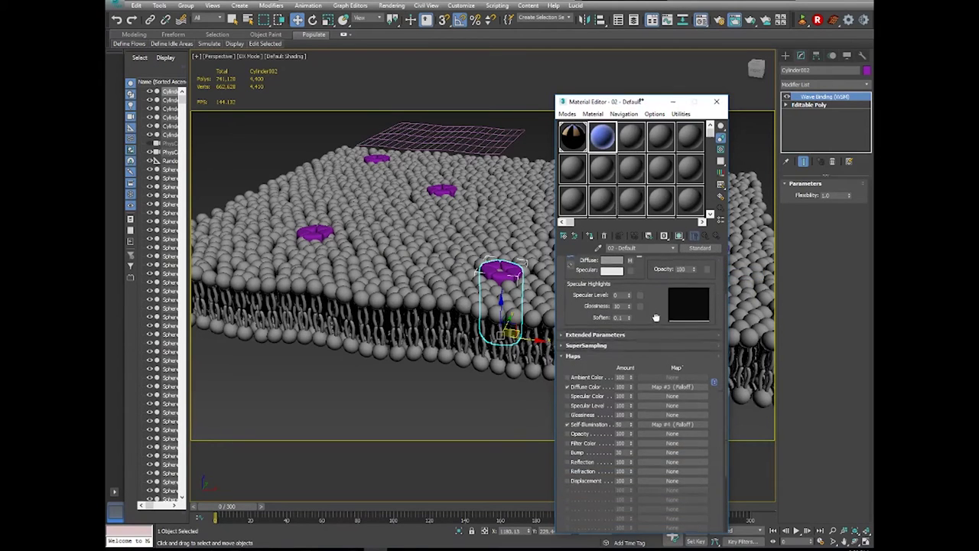
Set the front colour of the 02 - Default material's diffuse falloff map to pinkish red (255, 40, 90).
click(672, 387)
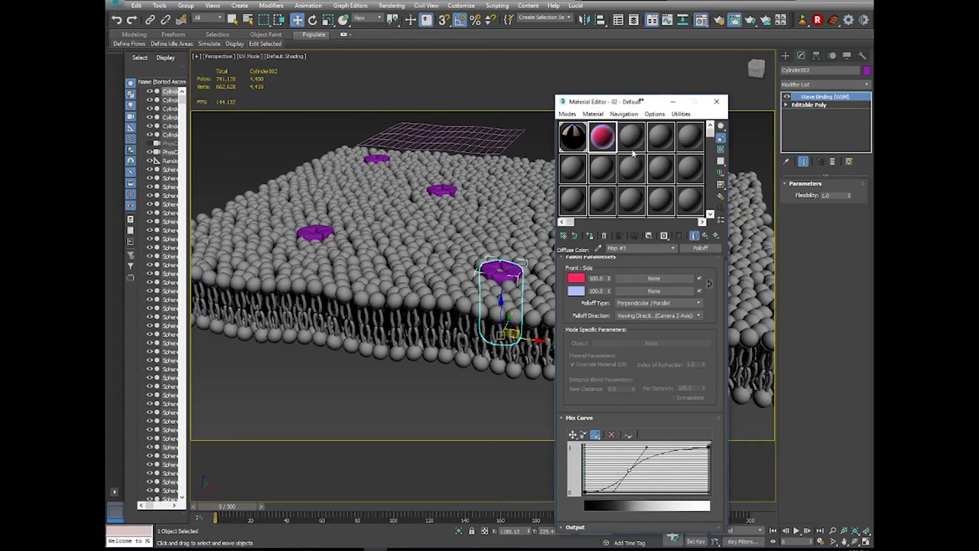
drag(623, 107, 645, 43)
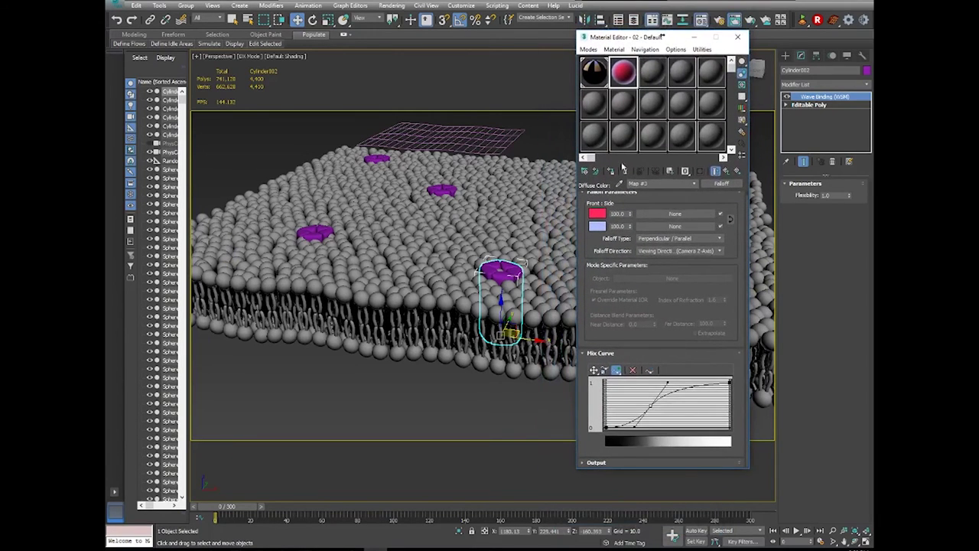
click(597, 214)
drag(540, 103, 438, 32)
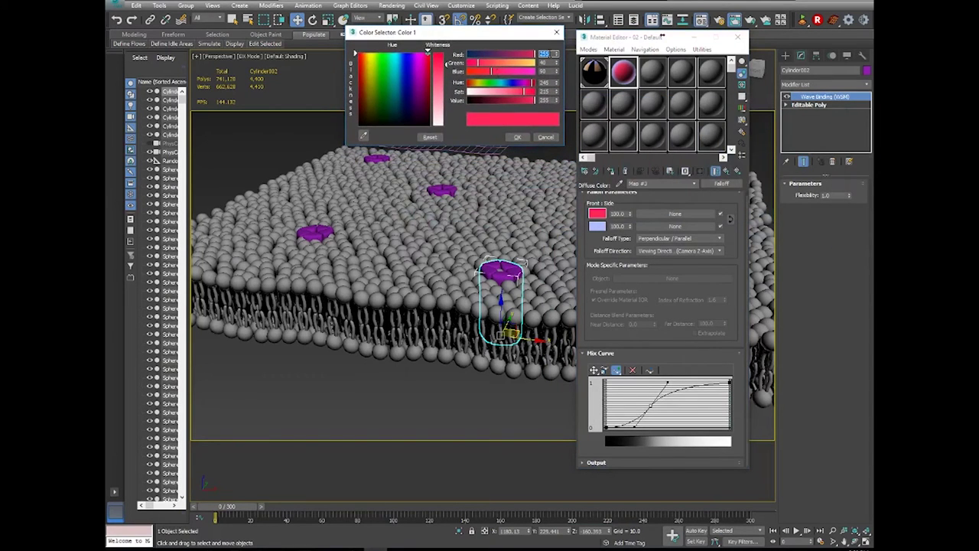
double_click(544, 54)
click(524, 139)
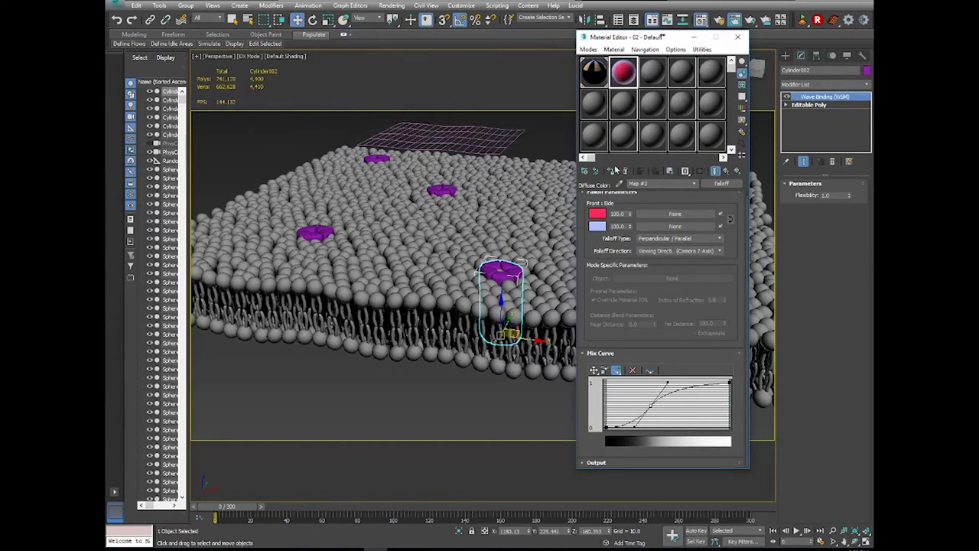
Copy the falloff's front colour to its side colour, lighten the side colour to pink (255, 146, 172), and return to the parent material.
drag(601, 228, 597, 214)
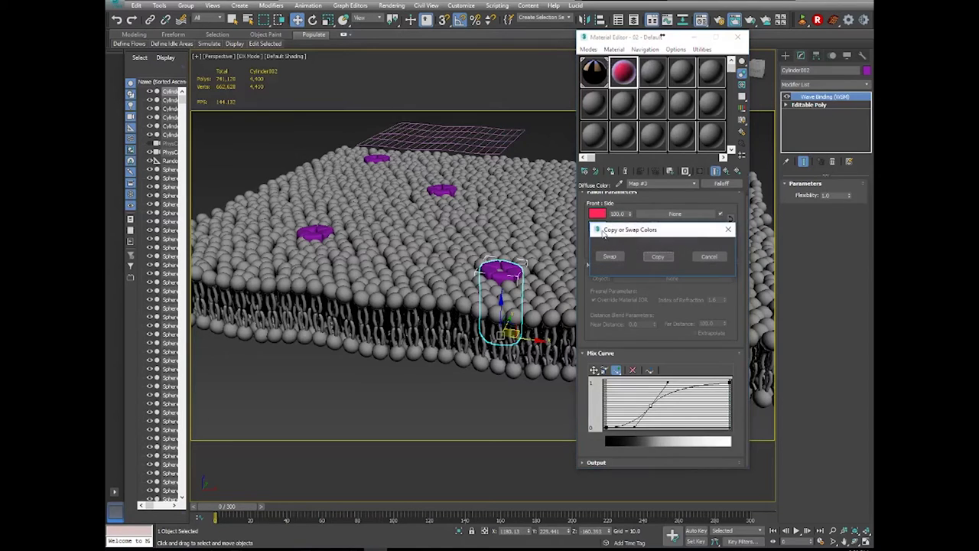
click(659, 257)
click(601, 228)
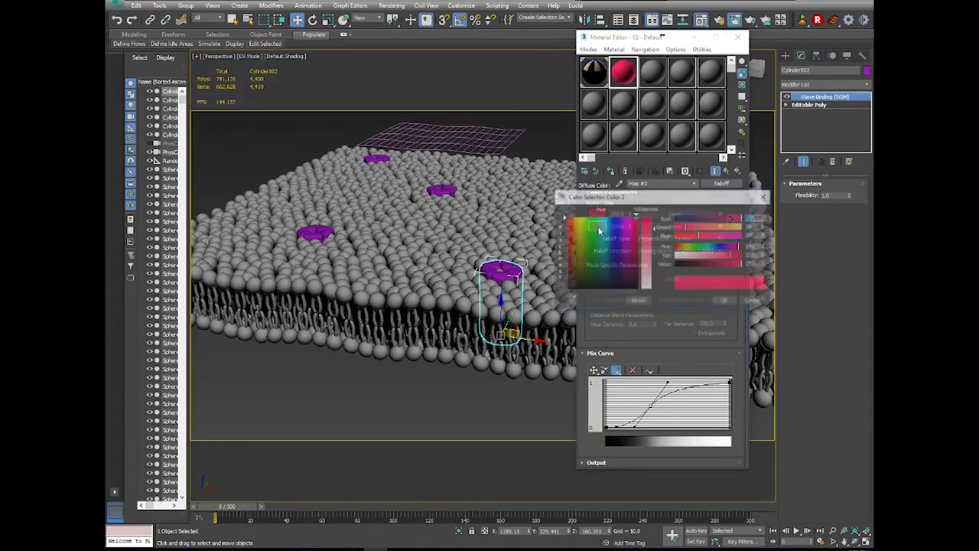
click(646, 256)
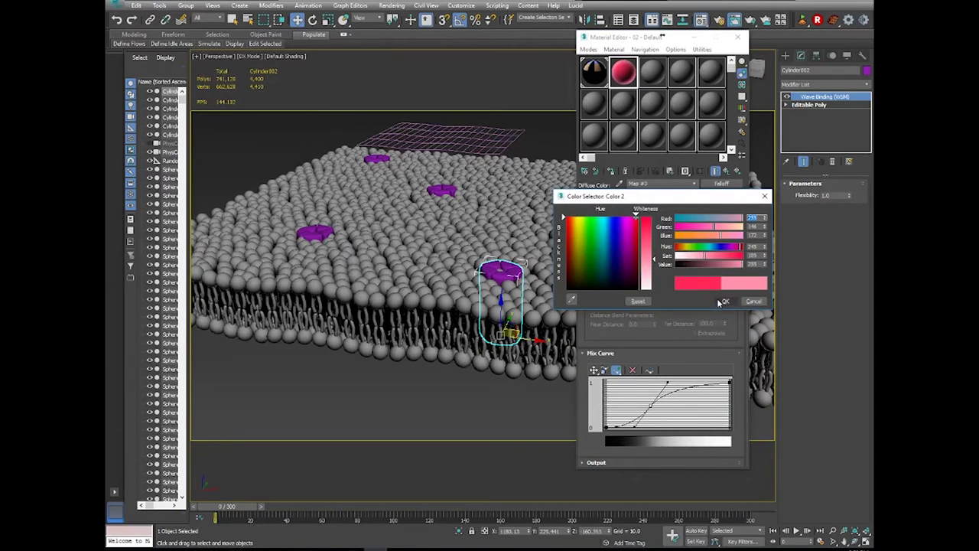
click(720, 302)
click(727, 172)
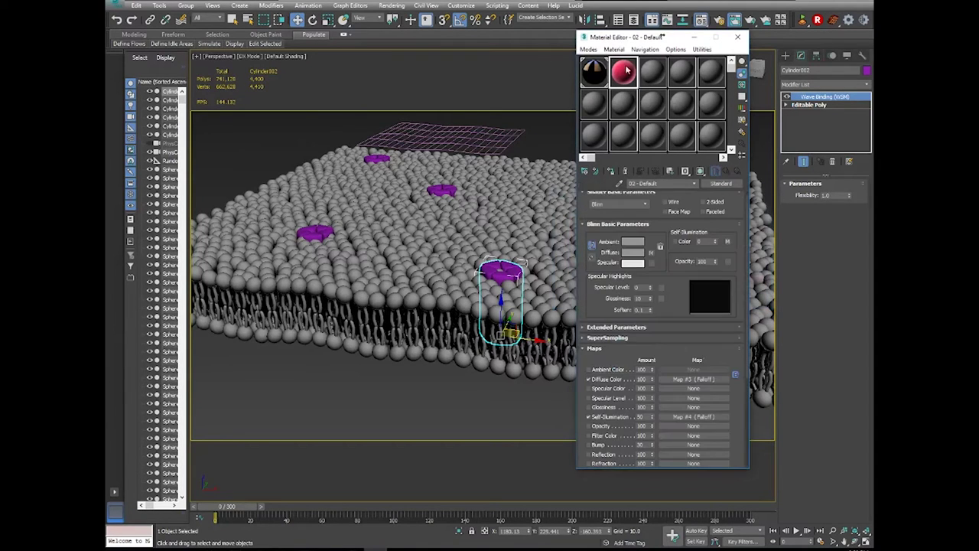
Assign the pinkish-red material to all six protein cylinders, rename it "Protein Channel", and close the Material Editor.
drag(618, 36, 159, 134)
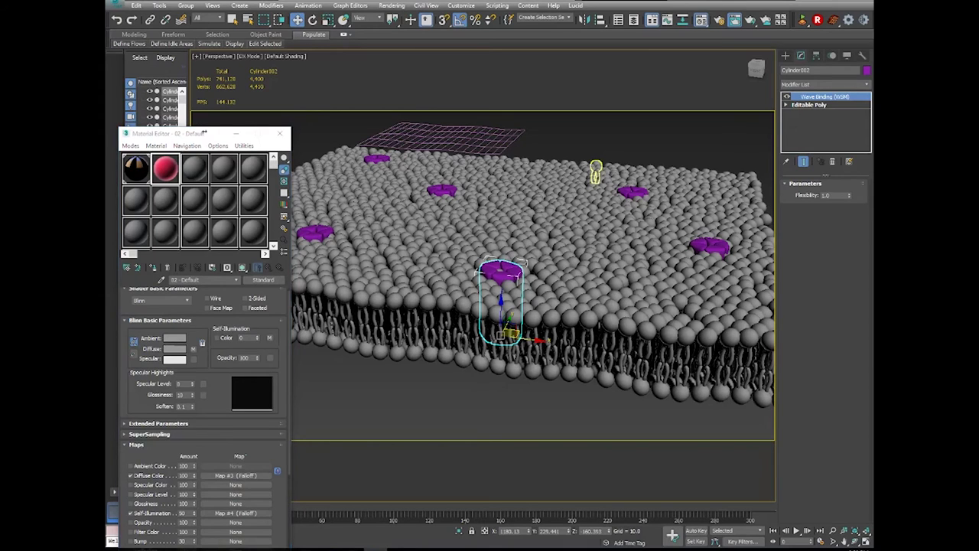
key(h)
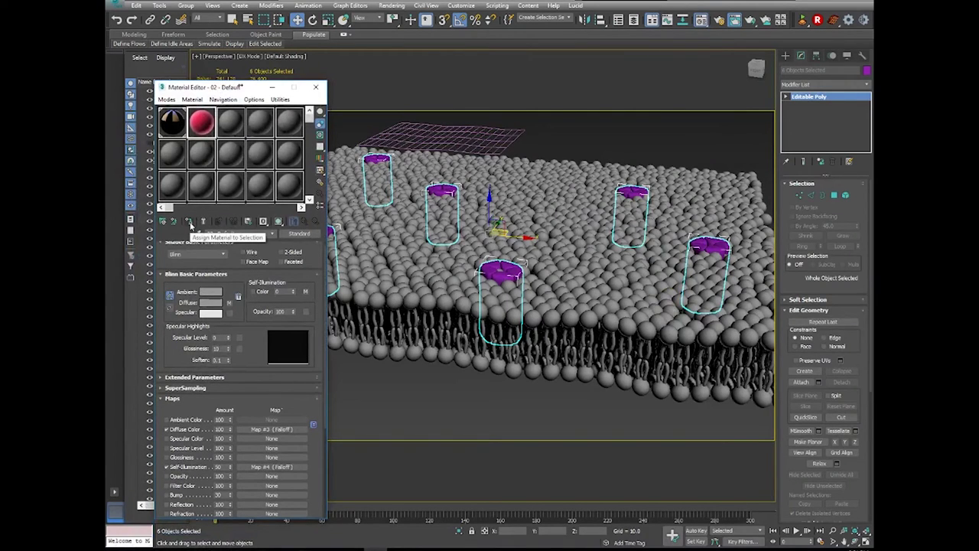
click(191, 223)
click(433, 267)
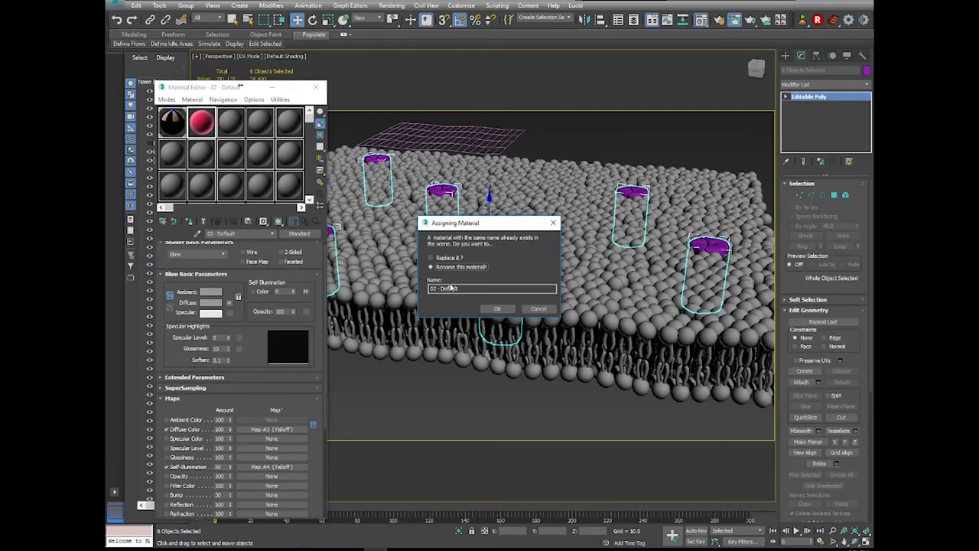
key(Tab)
text(P)
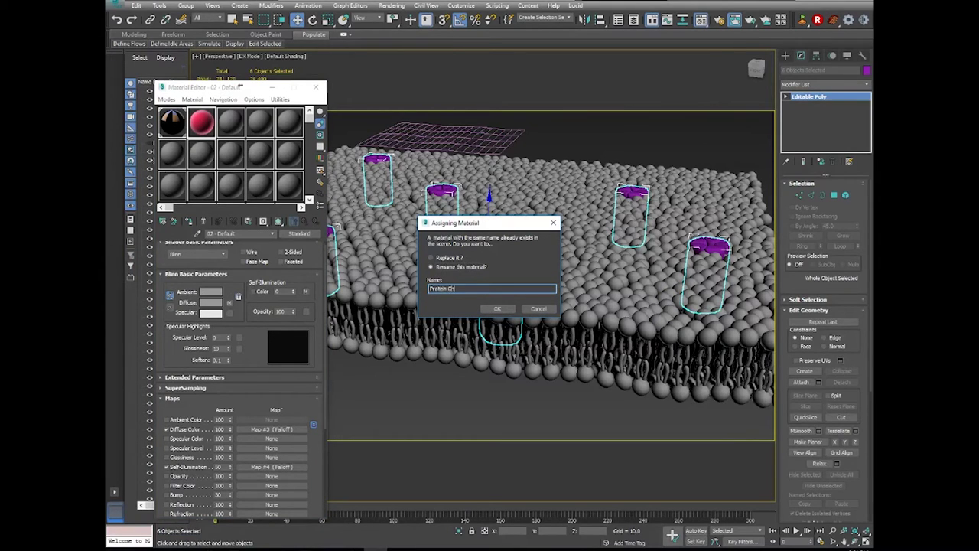
text(rotein Channel)
key(Return)
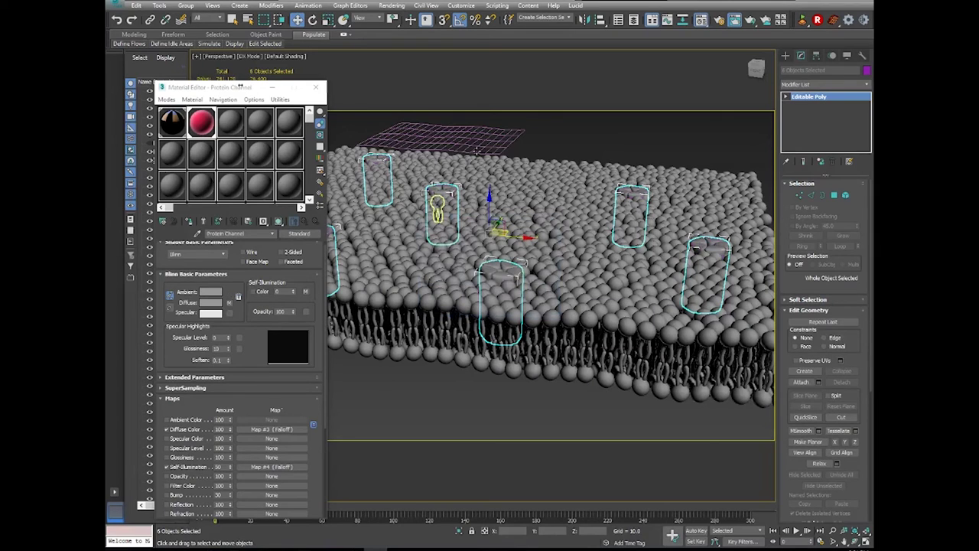
click(544, 133)
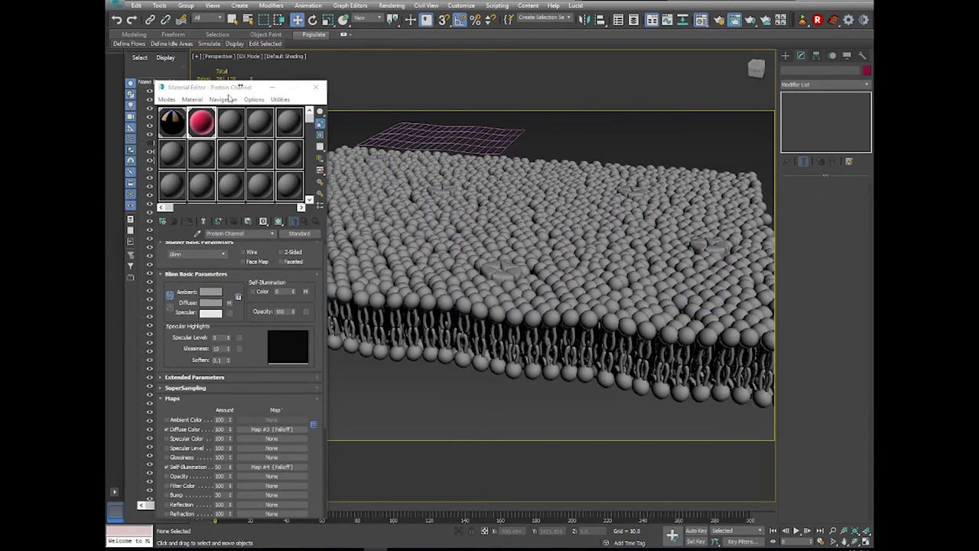
drag(222, 87, 171, 203)
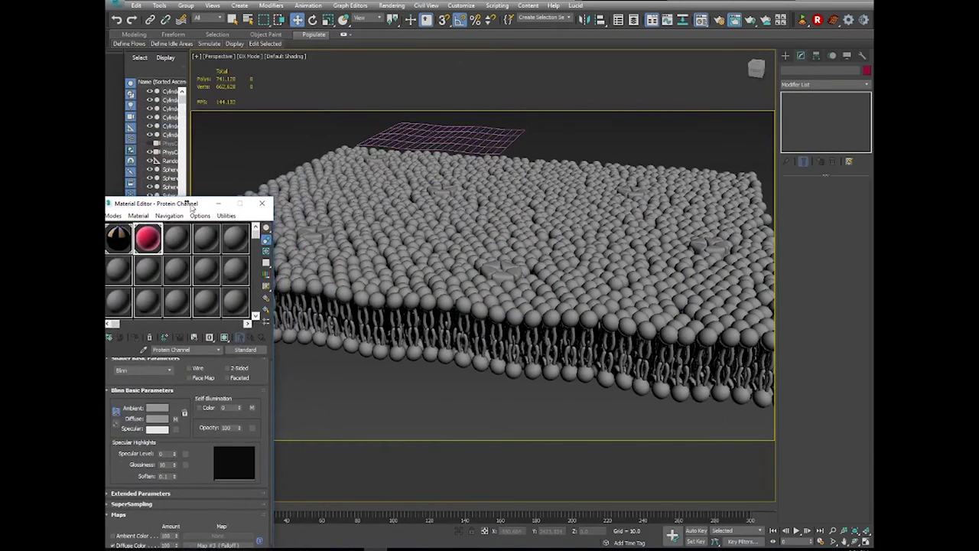
click(263, 204)
Reduce the render output size to 640 × 480 and test-render the Perspective view.
key(shift+q)
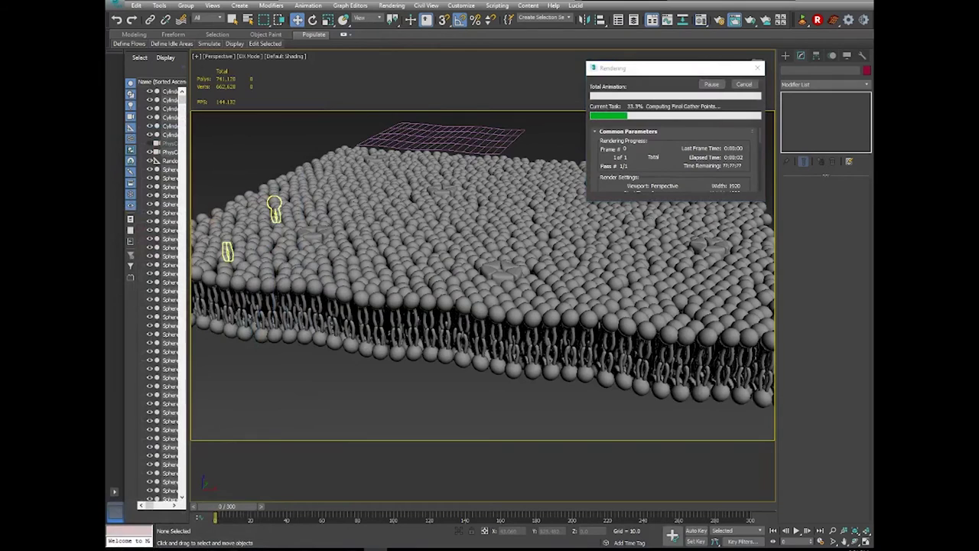
click(743, 85)
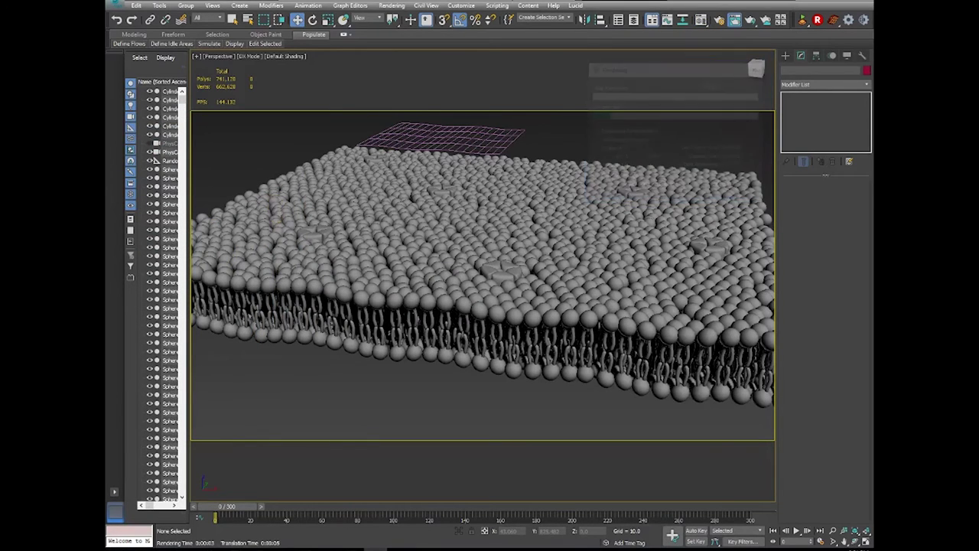
click(391, 6)
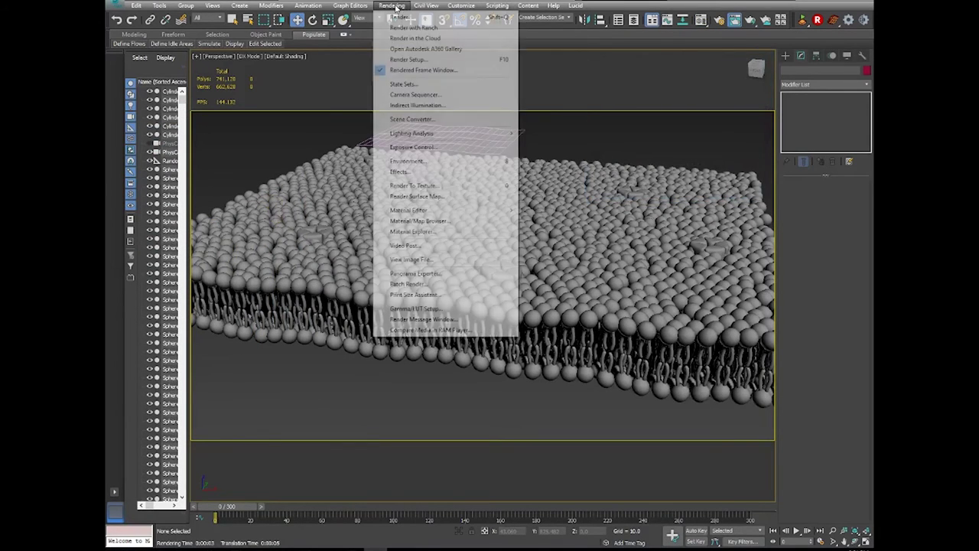
click(407, 59)
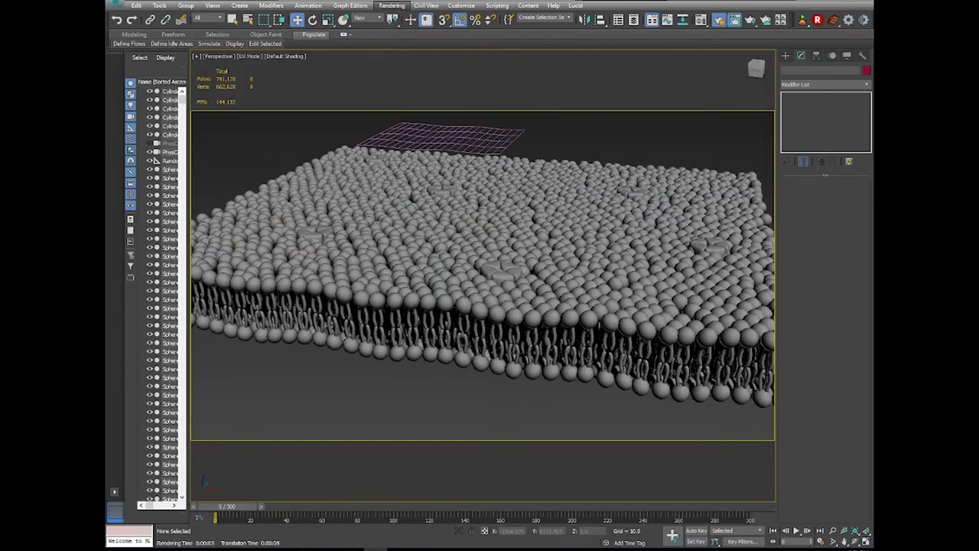
drag(681, 62, 547, 82)
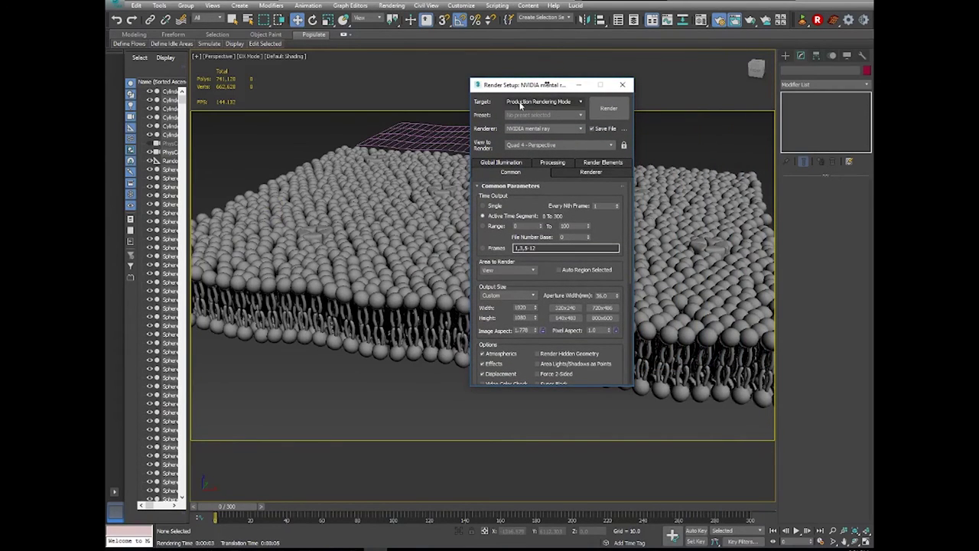
click(594, 319)
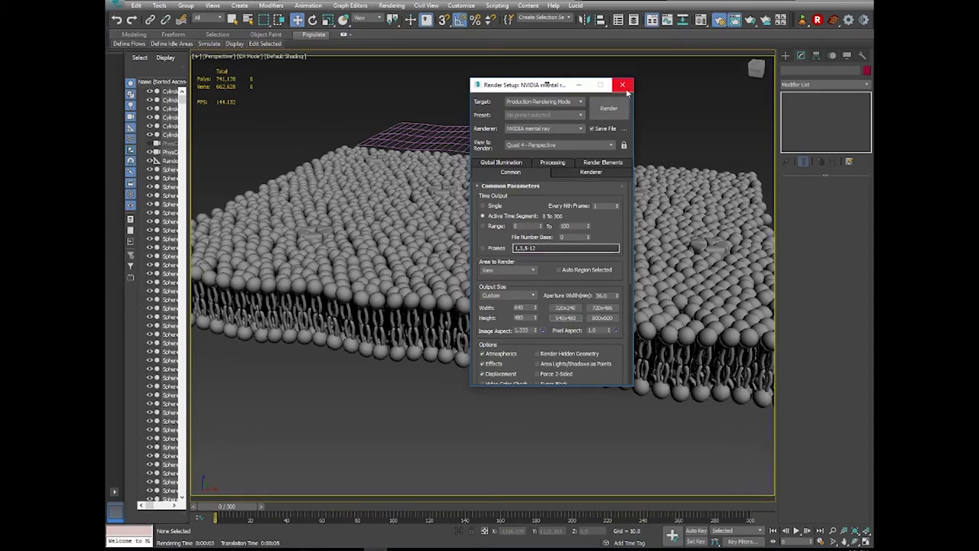
click(622, 84)
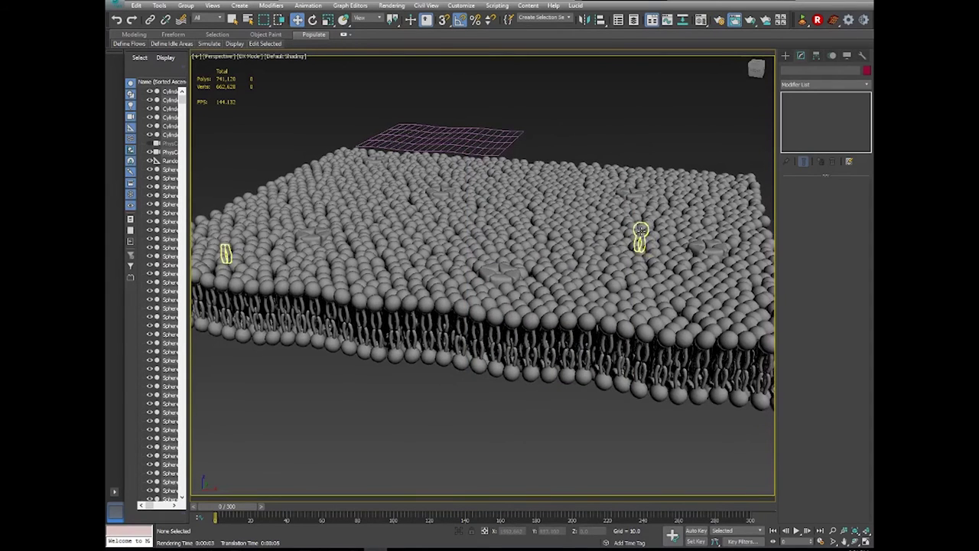
key(shift+q)
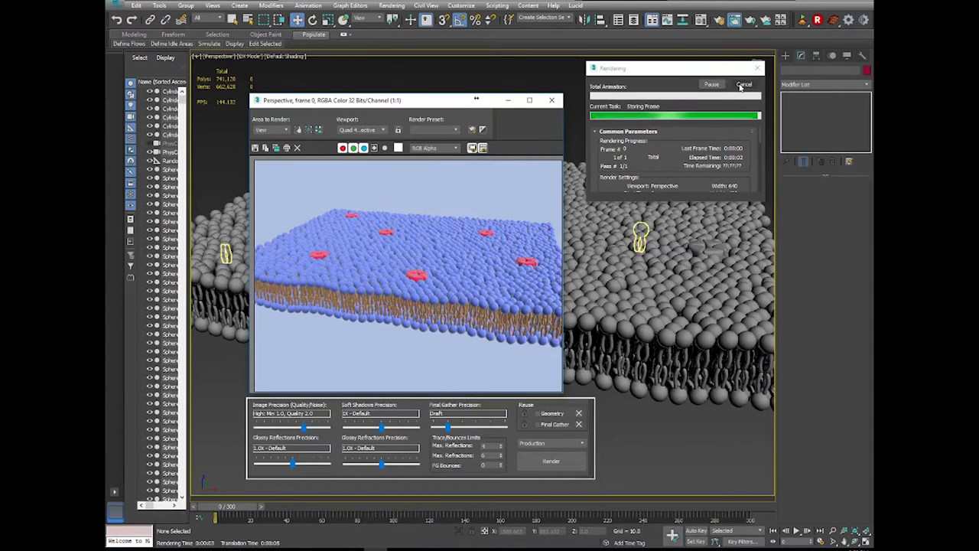
click(551, 100)
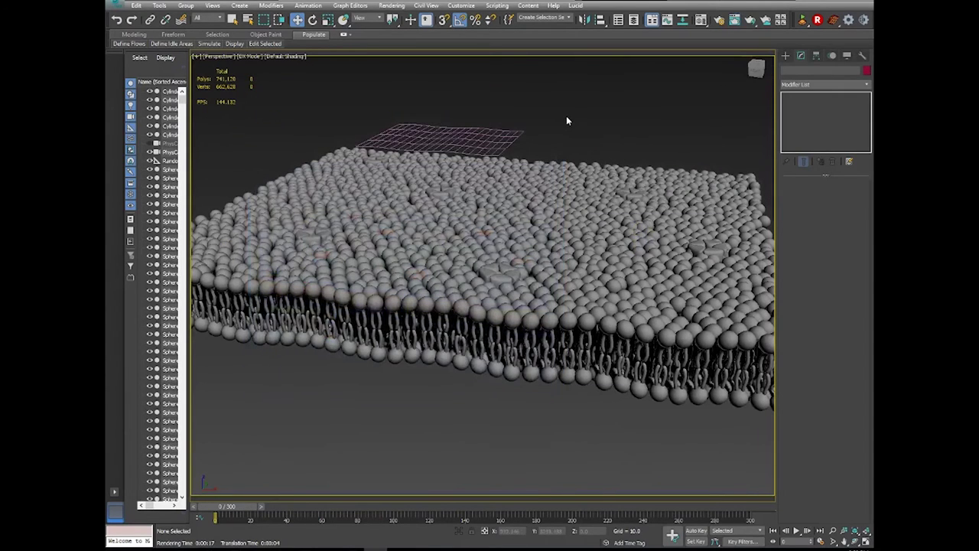
Create a sphere several lipid heads wide on the membrane's upper surface near its far-left corner, with AutoGrid on.
click(587, 246)
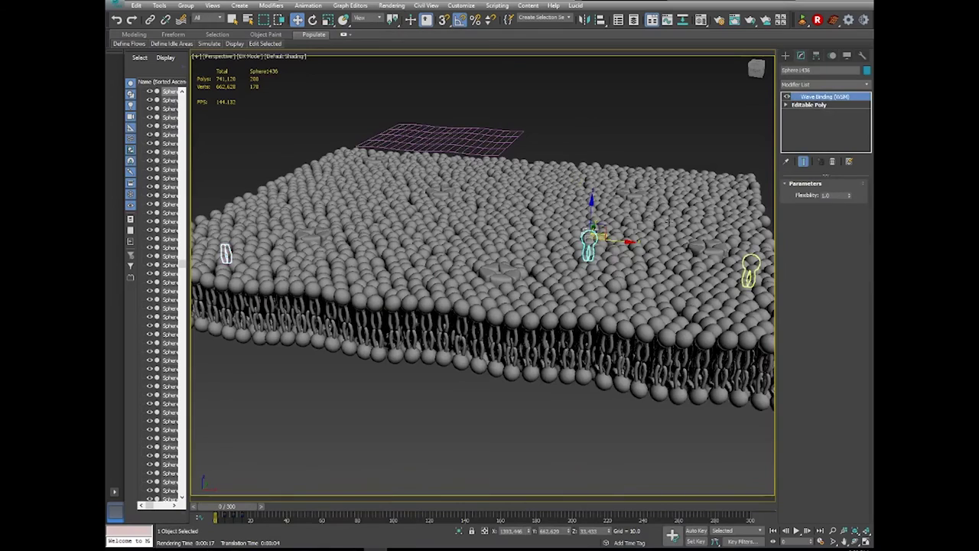
scroll(638, 280, up, 2)
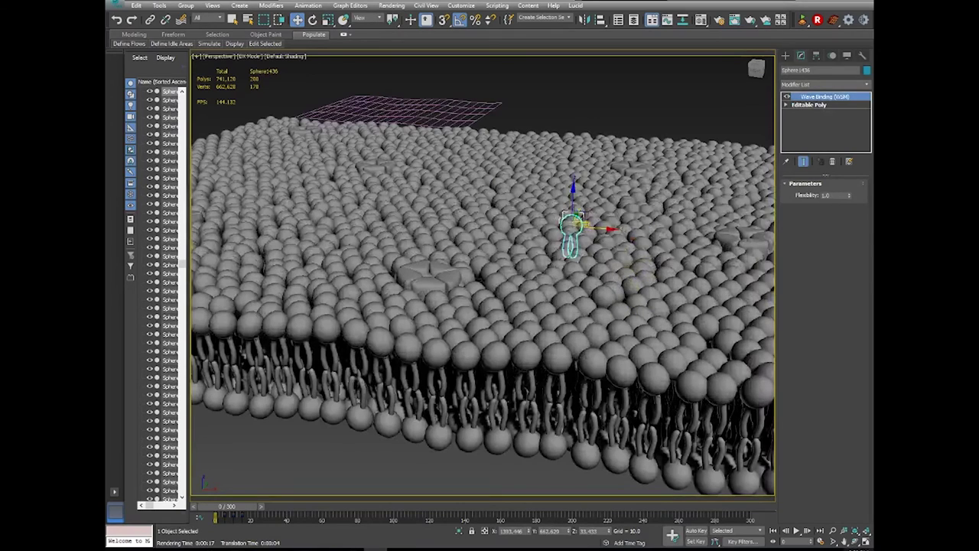
click(855, 541)
scroll(711, 196, down, 5)
drag(711, 196, 199, 237)
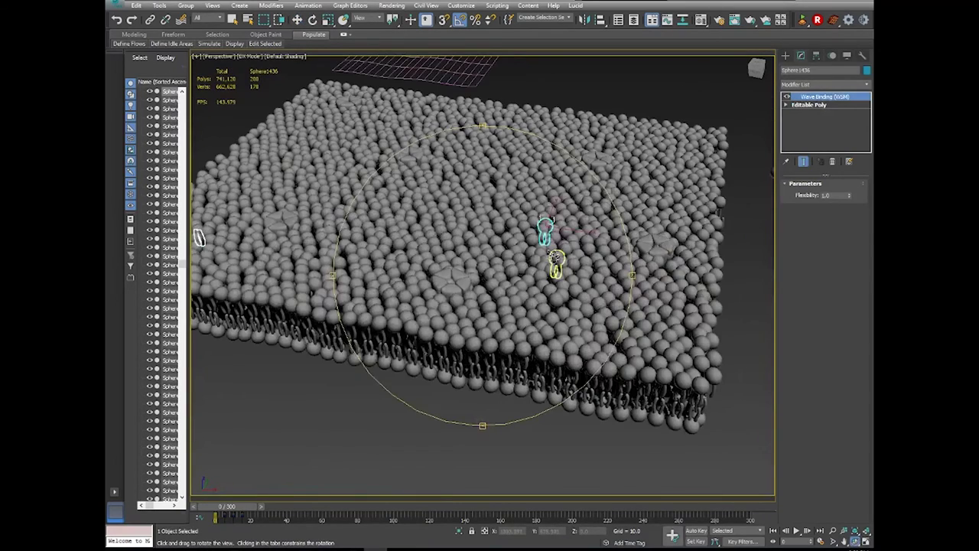
click(786, 56)
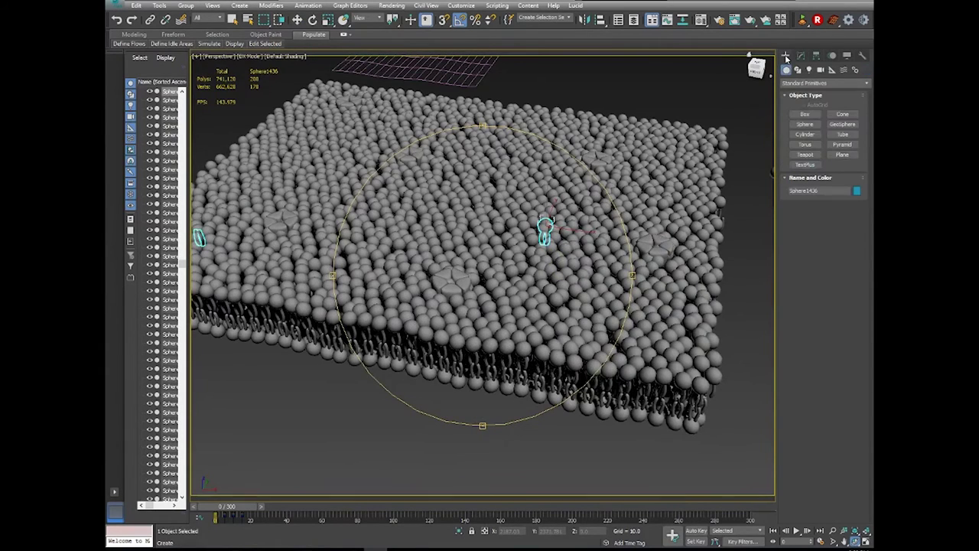
click(811, 125)
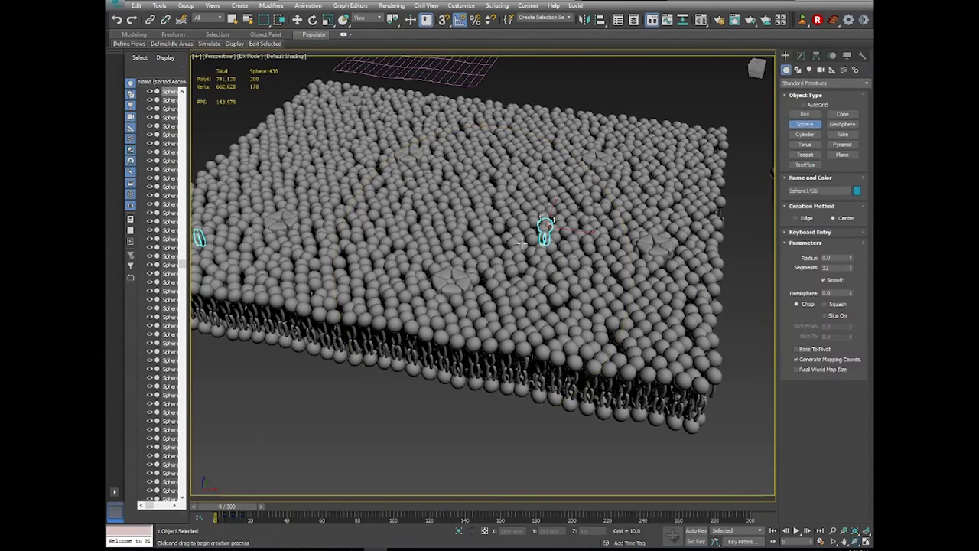
click(804, 105)
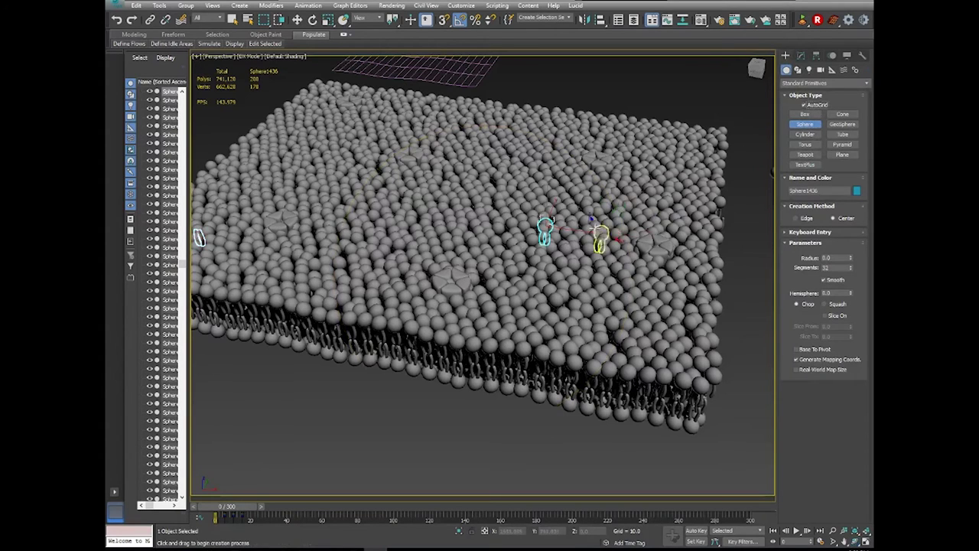
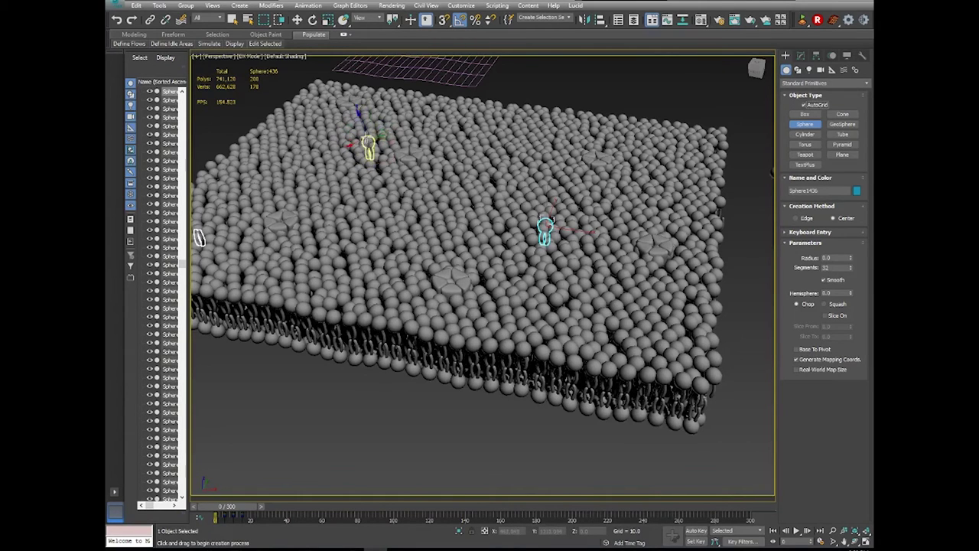
drag(365, 144, 364, 116)
Clone the sphere twice across the membrane surface, one copy near the back edge and one toward the front-right corner.
key(w)
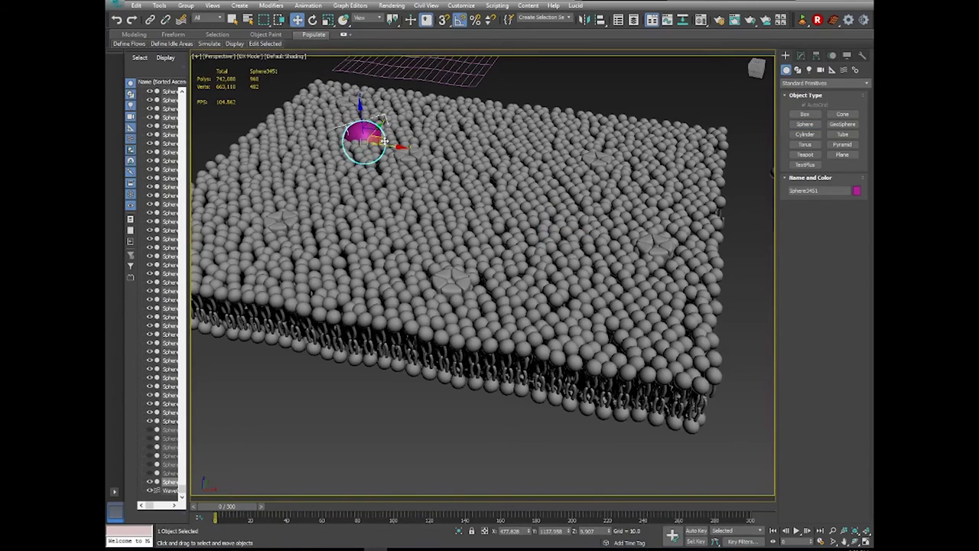
mouse_move(382, 141)
mouse_down()
mouse_move(467, 148)
mouse_move(375, 138)
mouse_move(490, 136)
mouse_move(631, 157)
mouse_move(554, 153)
mouse_up()
click(496, 313)
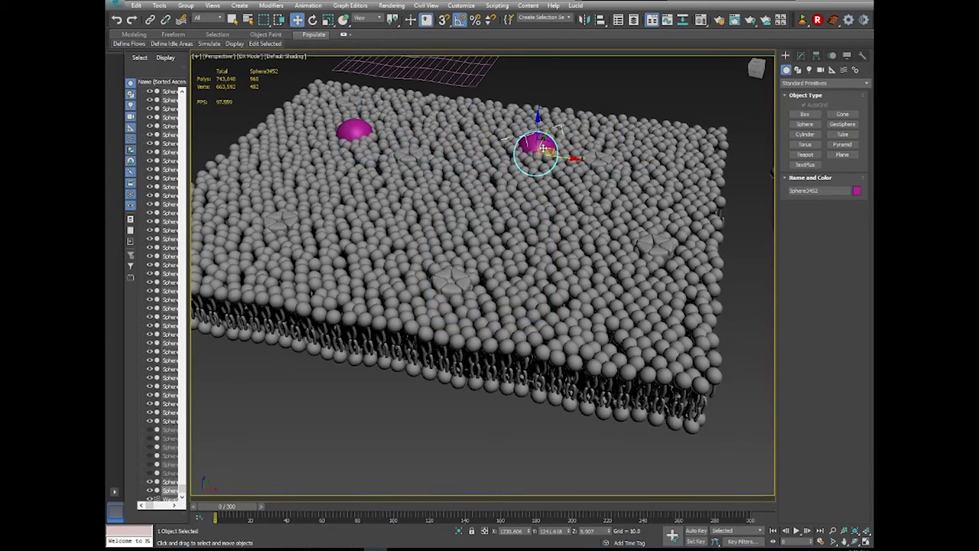
shift+drag(547, 149, 602, 283)
click(501, 313)
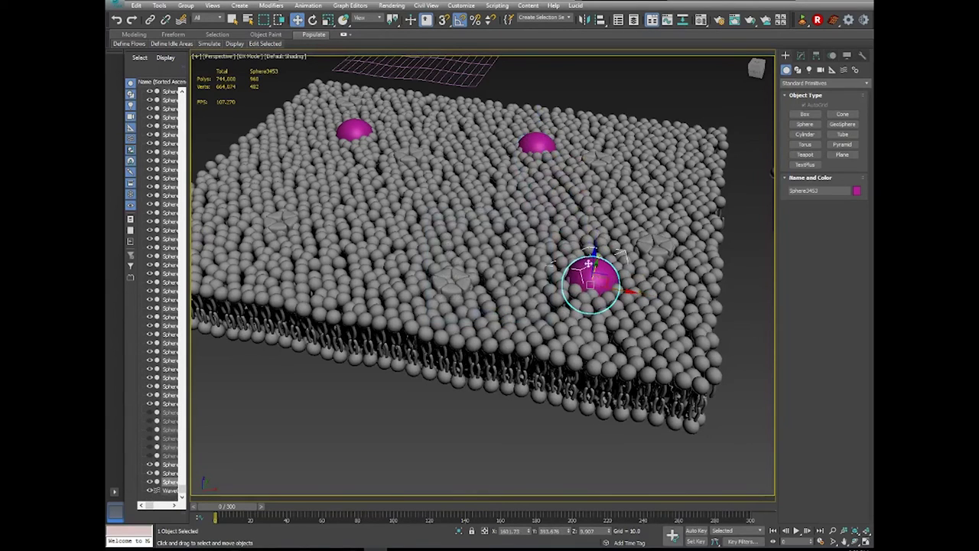
Isolate the large sphere near the membrane's back edge and show it in the Front view with free space above it.
click(357, 124)
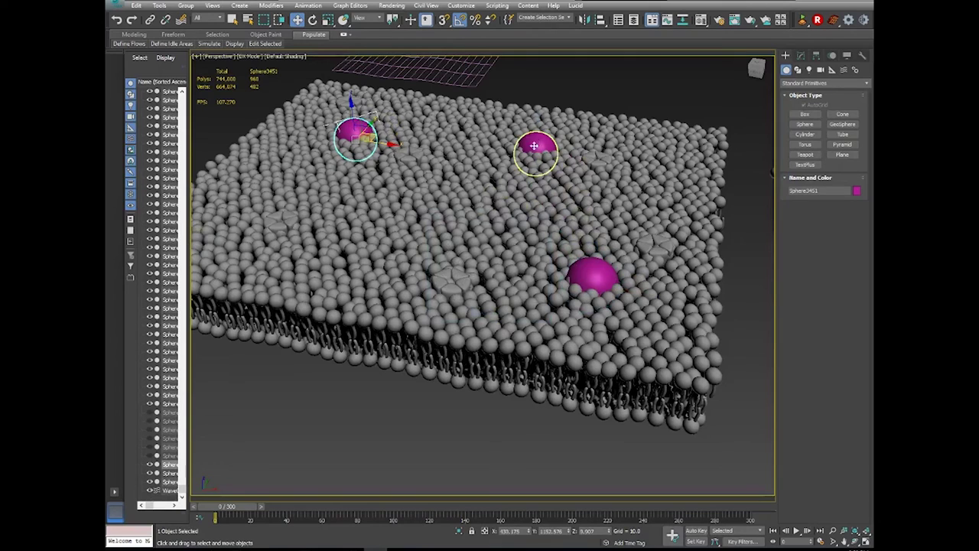
click(535, 149)
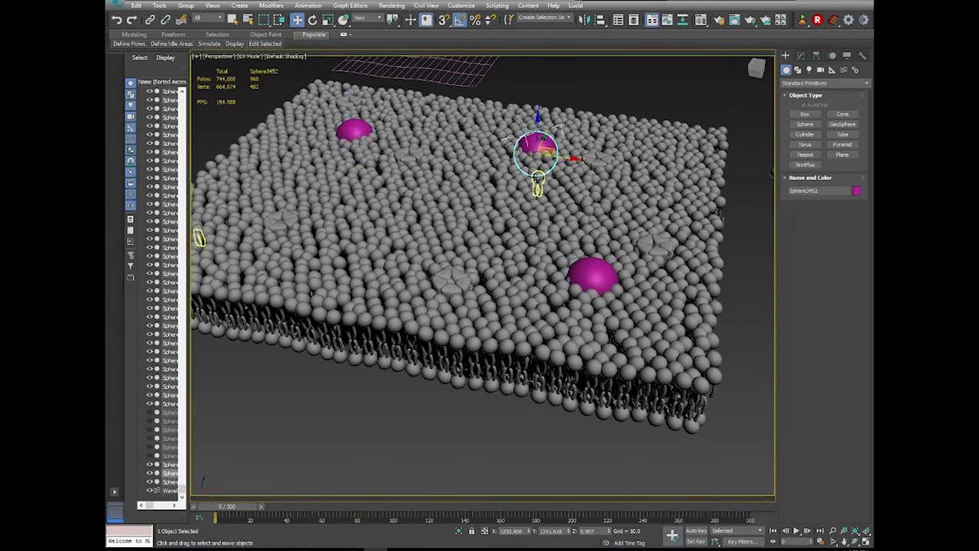
right_click(552, 157)
click(579, 81)
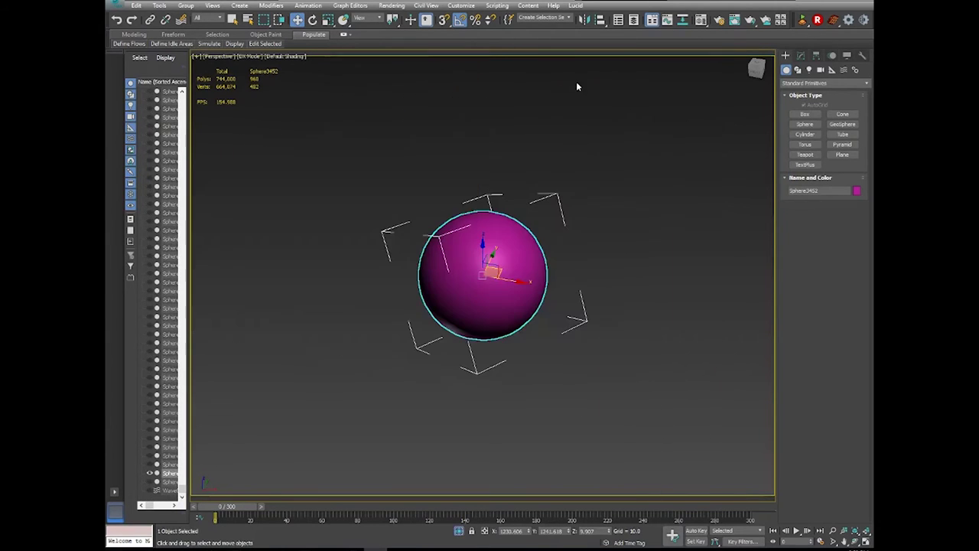
click(584, 236)
key(f)
scroll(555, 247, down, 5)
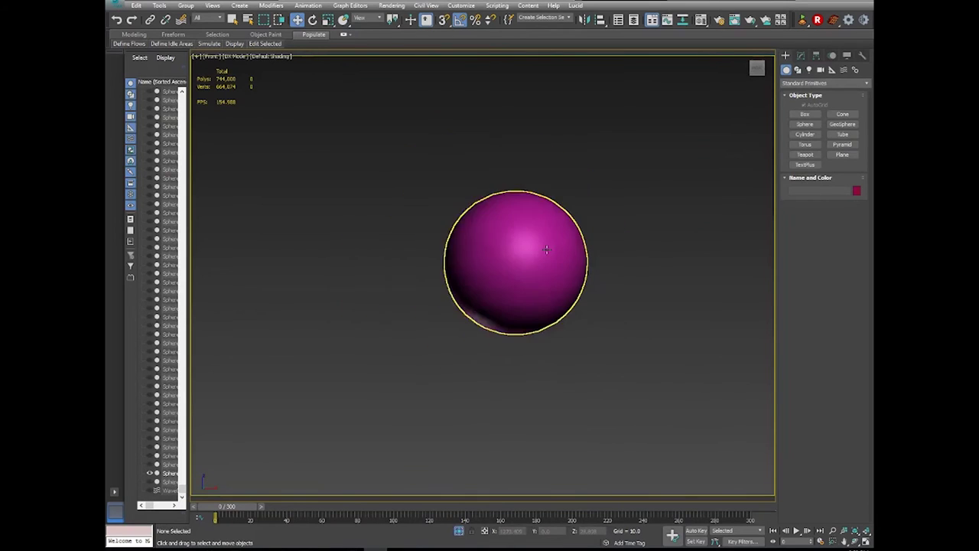
middle_drag(544, 257, 499, 396)
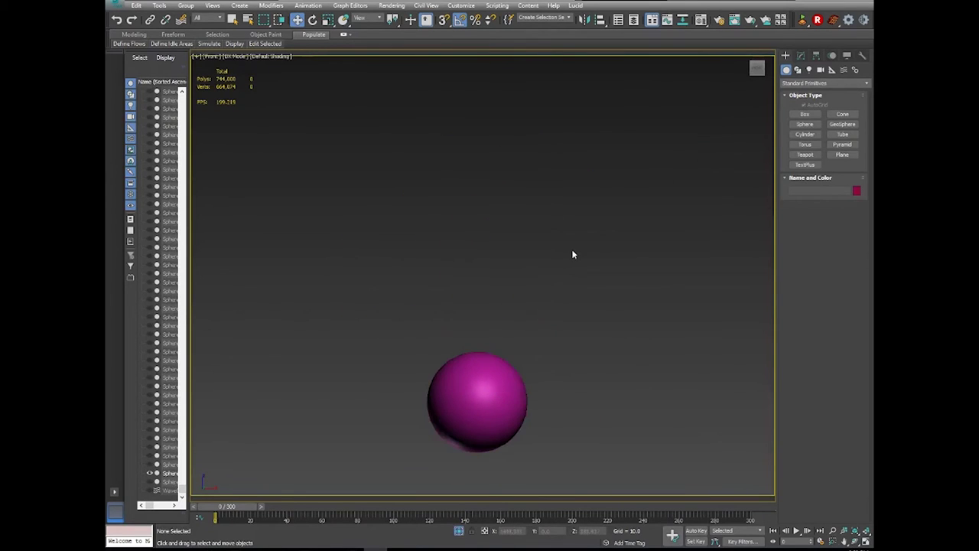
Create a small sphere about a quarter of the large sphere's diameter and position it centred on top of the large one.
click(482, 396)
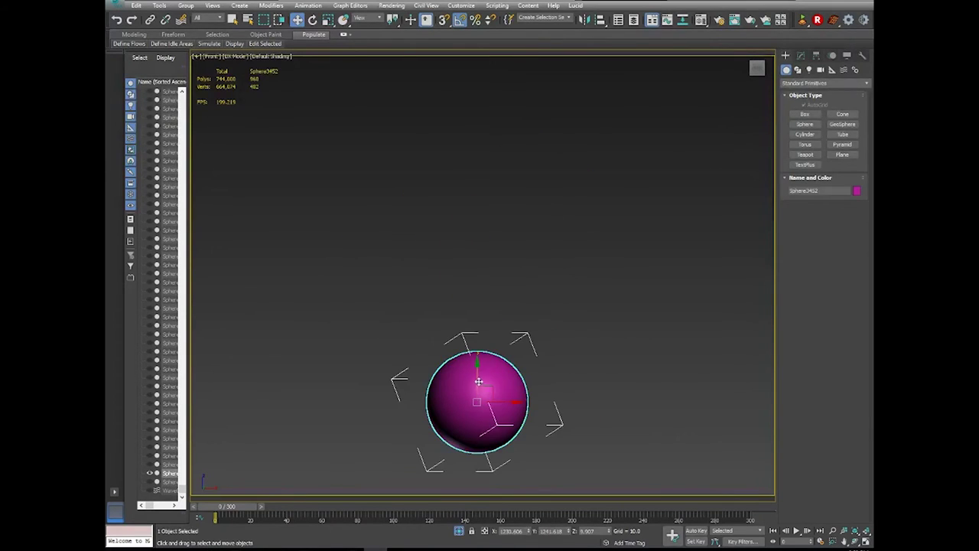
click(800, 125)
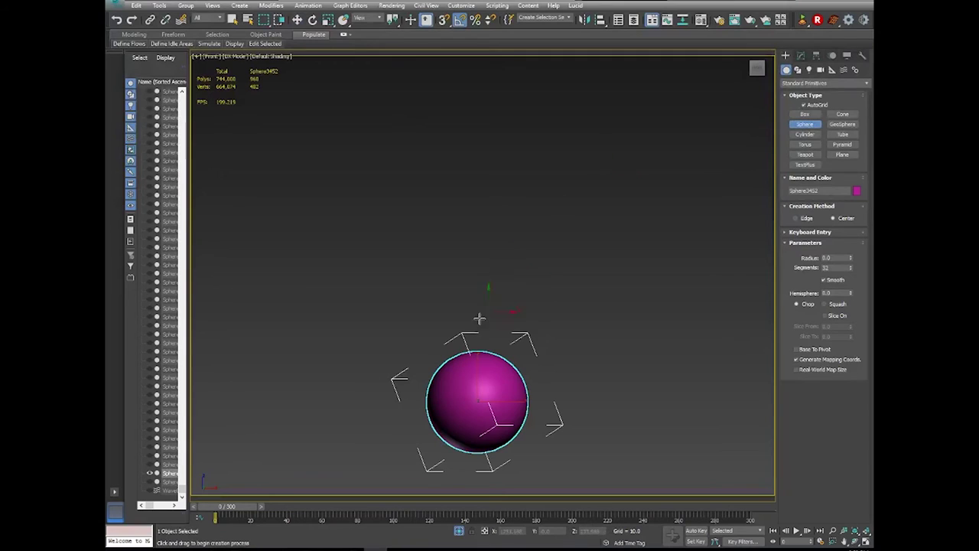
drag(476, 334, 487, 345)
click(298, 19)
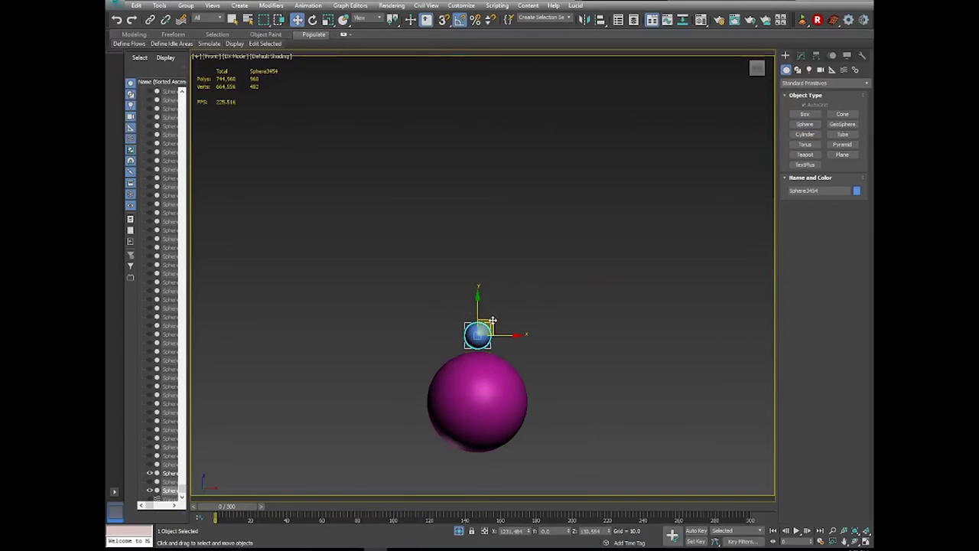
drag(490, 317, 491, 318)
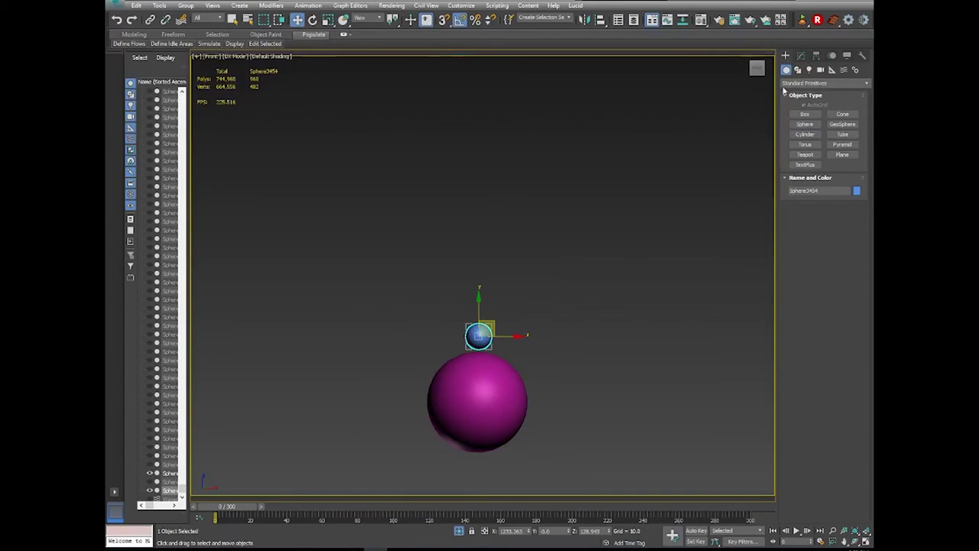
Set the small sphere's radius to 20 and clone it upward as eight copies, forming a straight vertical chain of touching spheres.
click(801, 55)
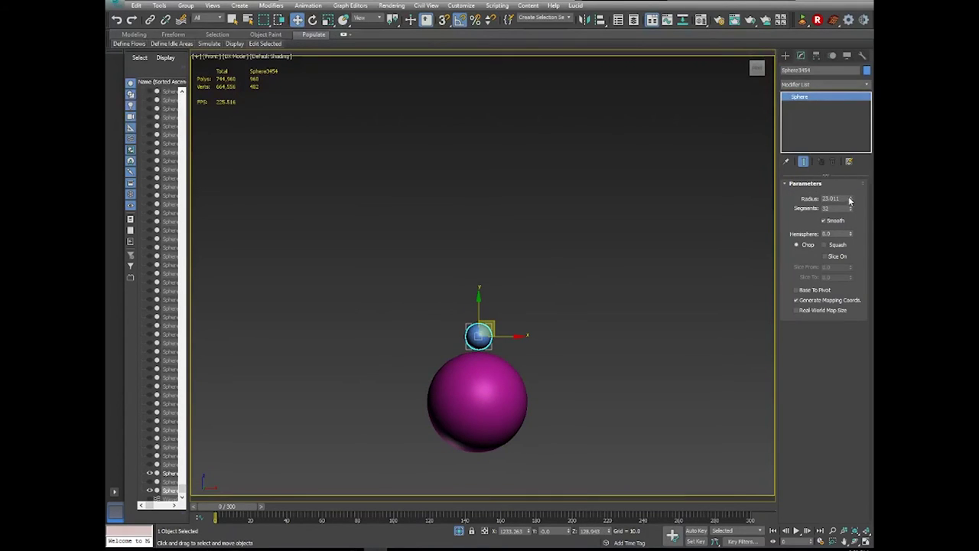
text(20)
key(Return)
drag(497, 323, 479, 298)
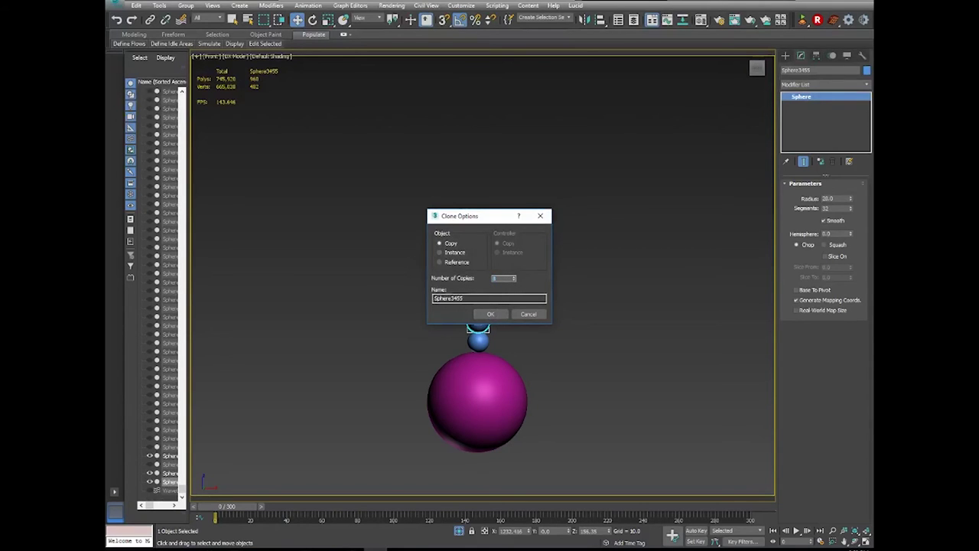
click(505, 314)
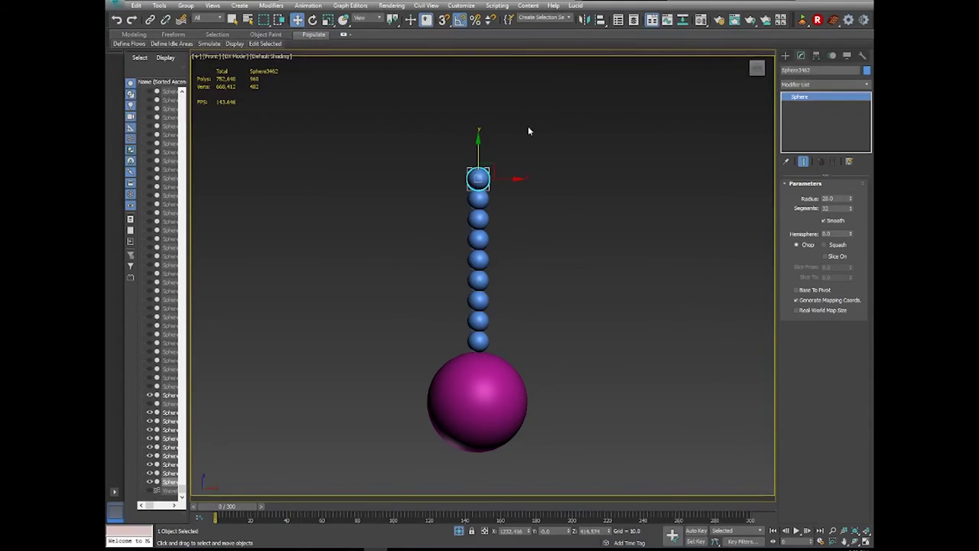
Shift the individual chain spheres slightly sideways in the Front view so the chain becomes an irregular wavy line.
middle_drag(471, 265, 470, 251)
click(477, 304)
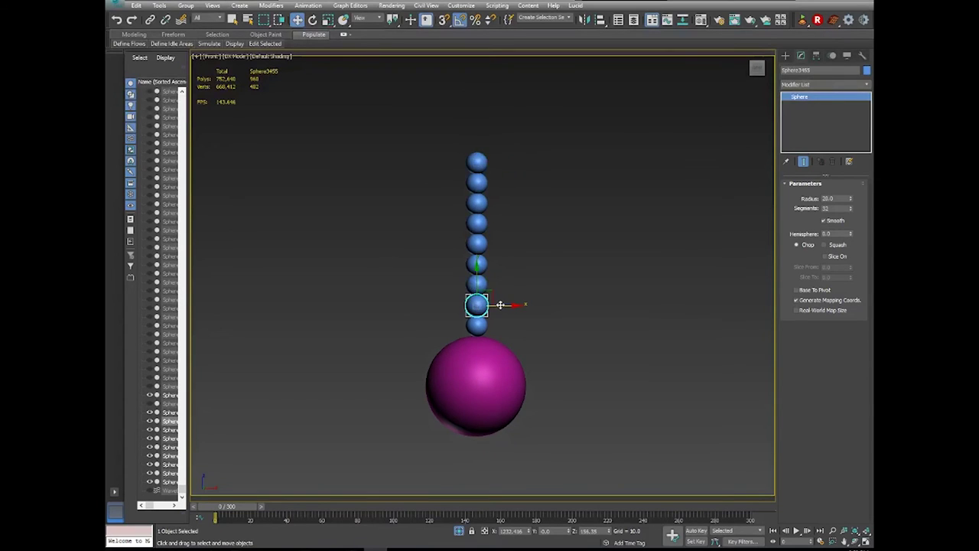
drag(500, 304, 483, 160)
click(467, 284)
click(480, 223)
click(477, 201)
click(476, 161)
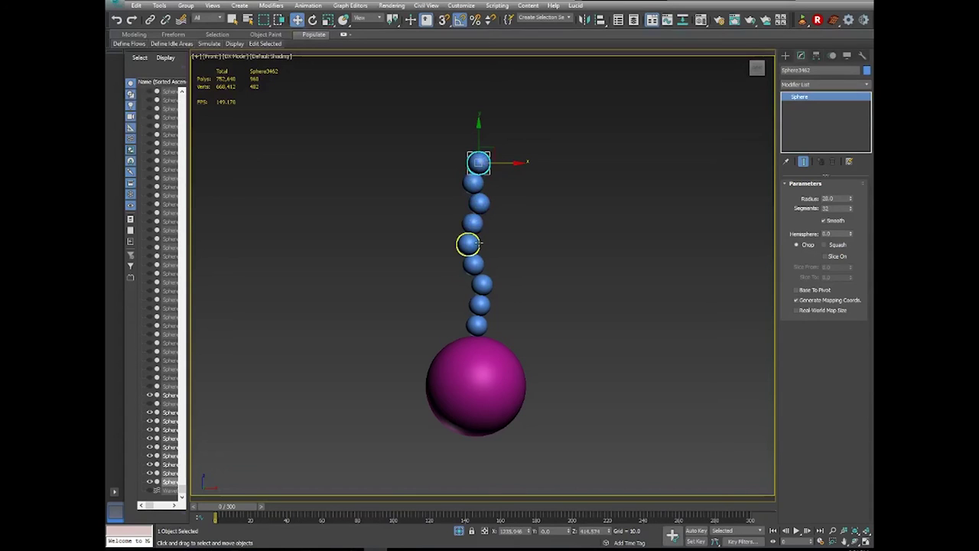
click(468, 243)
Stagger the chain spheres sideways in the Left view as well, giving the chain an irregular bend in depth.
middle_drag(518, 299, 462, 313)
key(l)
scroll(462, 313, down, 2)
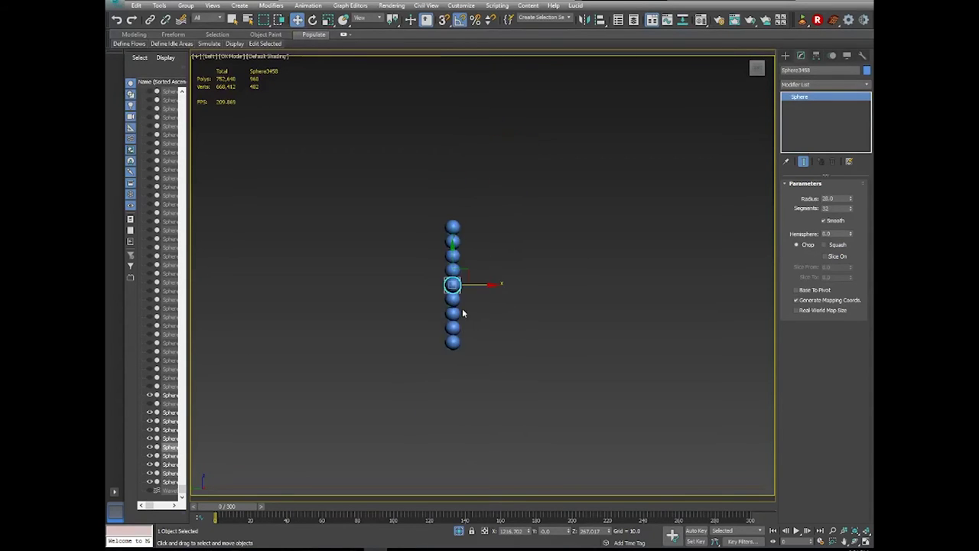
scroll(463, 313, up, 3)
click(465, 352)
drag(467, 352, 458, 150)
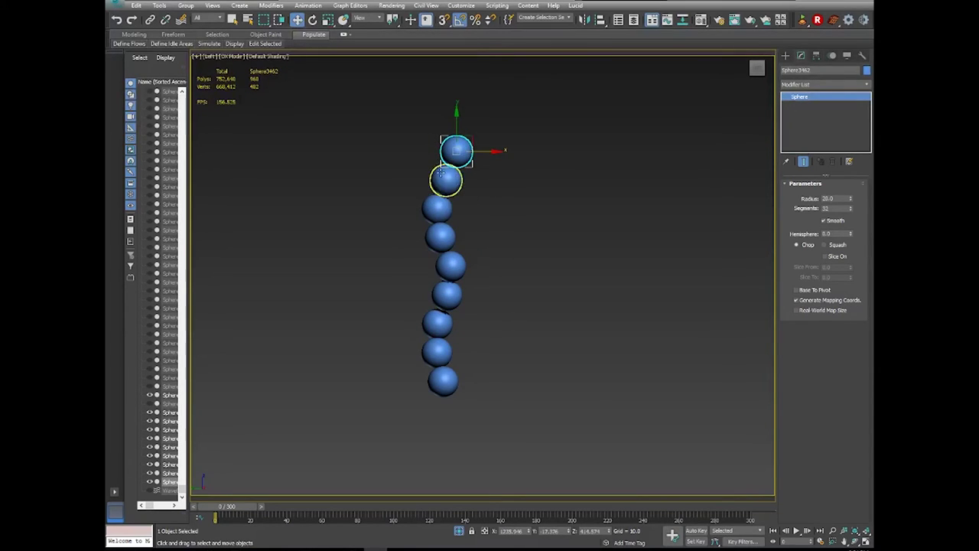
Clone the fifth sphere from the bottom outward, reduce the copy's radius to 16, and clone it twice more into a three-sphere rising branch.
middle_drag(479, 378, 456, 387)
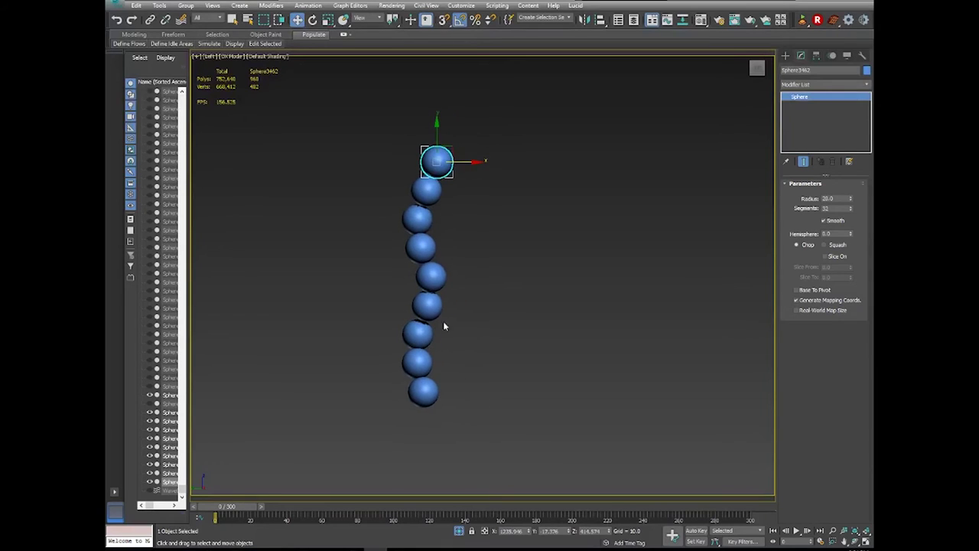
click(449, 286)
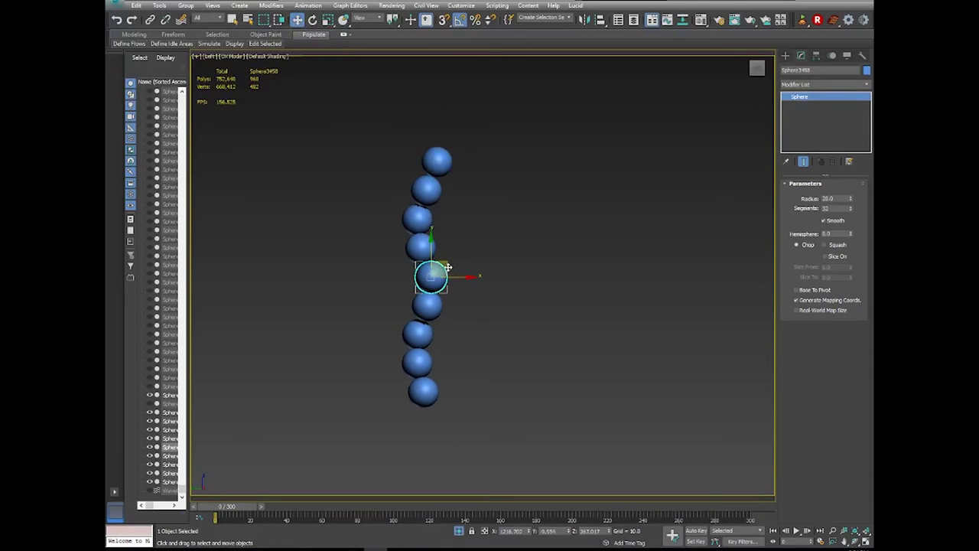
shift+drag(448, 267, 475, 257)
click(500, 314)
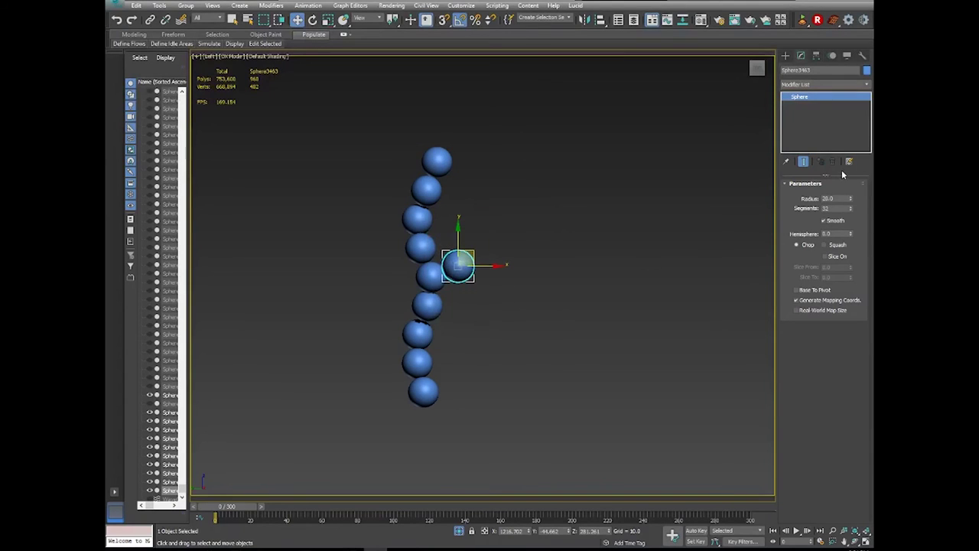
drag(850, 199, 852, 207)
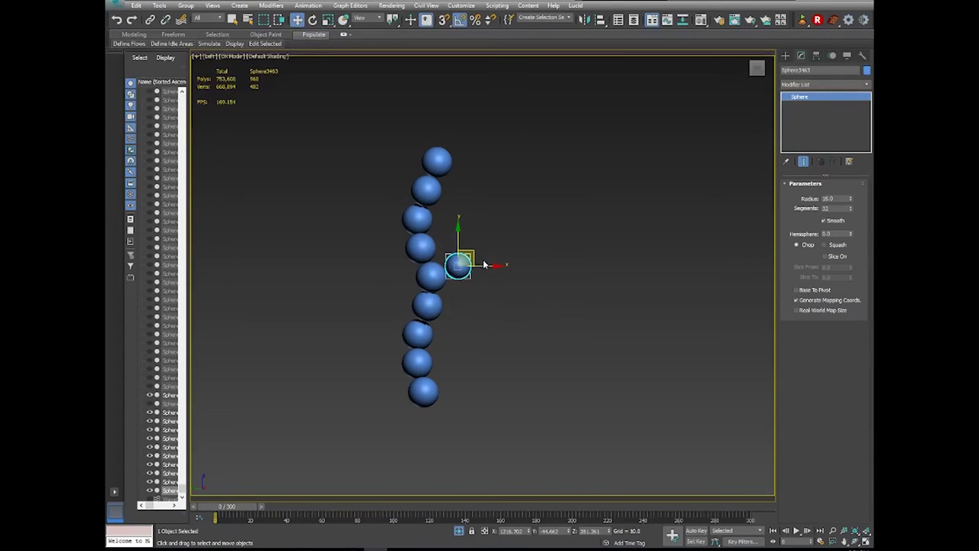
mouse_move(475, 257)
shift+mouse_down()
mouse_move(506, 225)
mouse_move(505, 235)
shift+mouse_up()
click(495, 314)
click(491, 314)
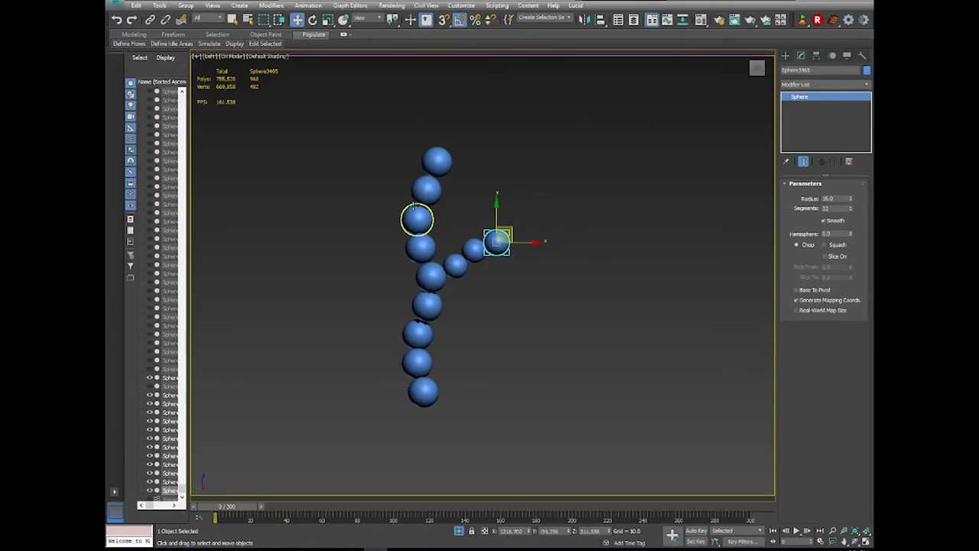
Clone the seventh sphere from the bottom toward the opposite side, reduce its radius to 16.8, and clone it again into a two-sphere branch.
click(422, 213)
click(427, 197)
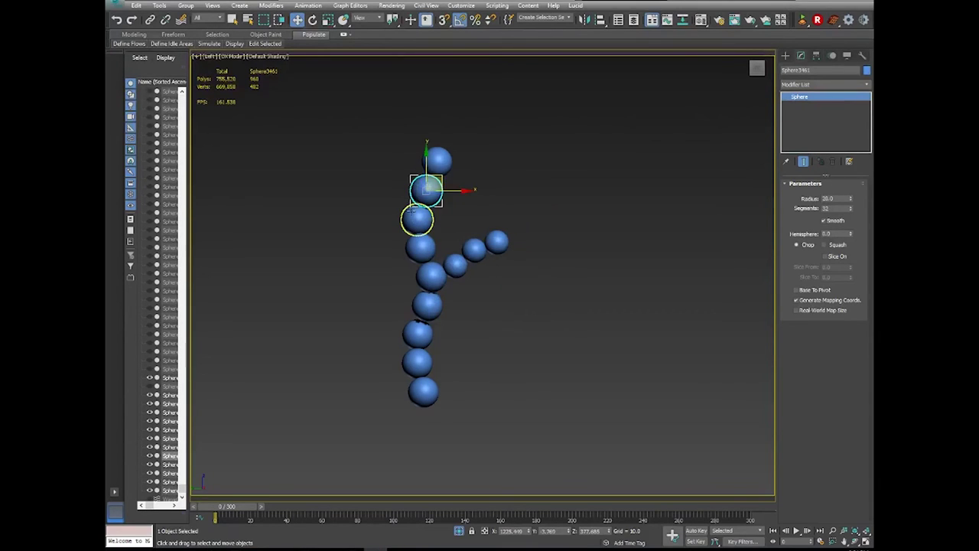
click(425, 209)
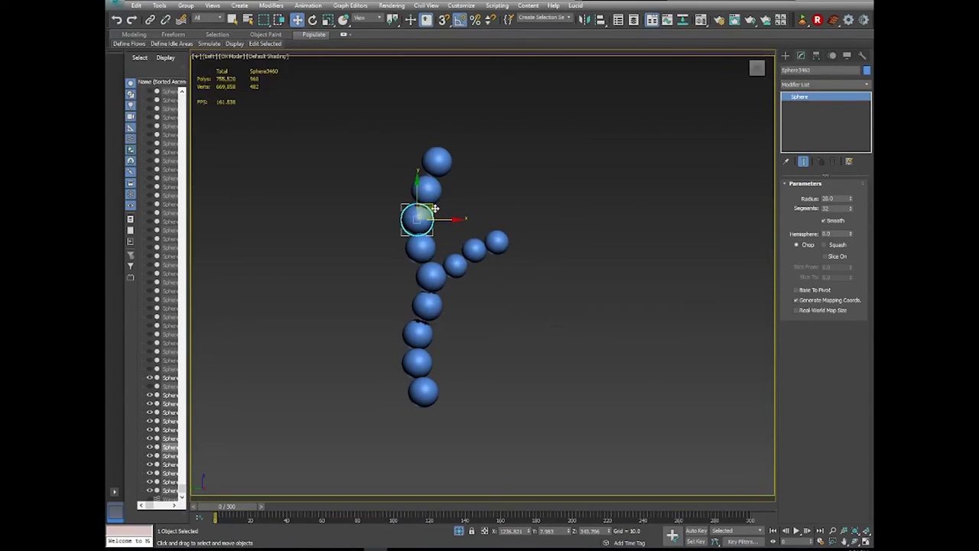
shift+drag(436, 208, 410, 193)
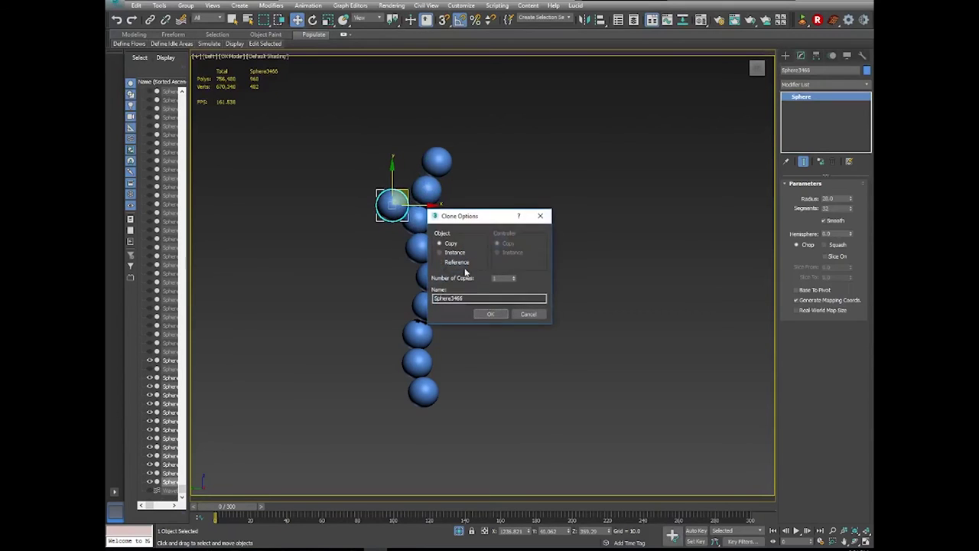
click(491, 314)
drag(850, 199, 850, 217)
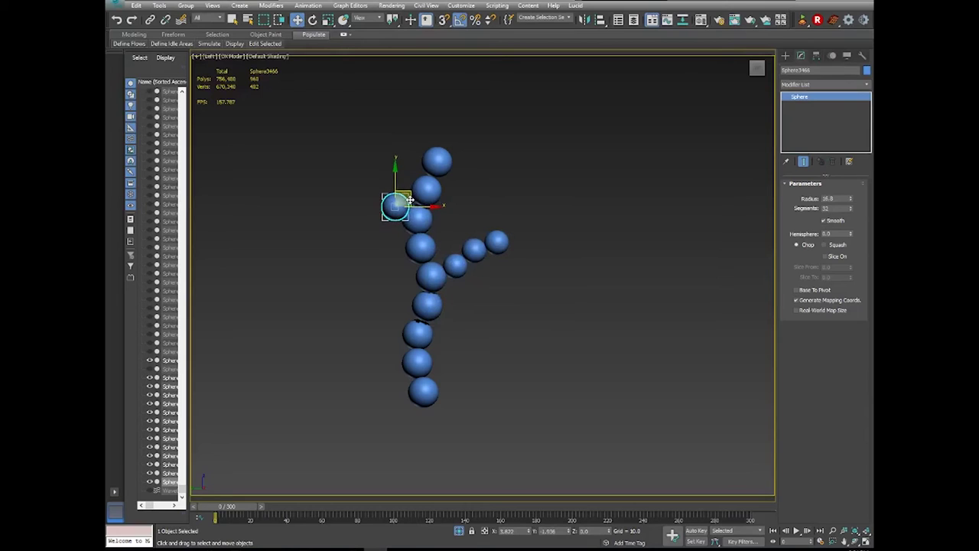
shift+drag(410, 199, 390, 184)
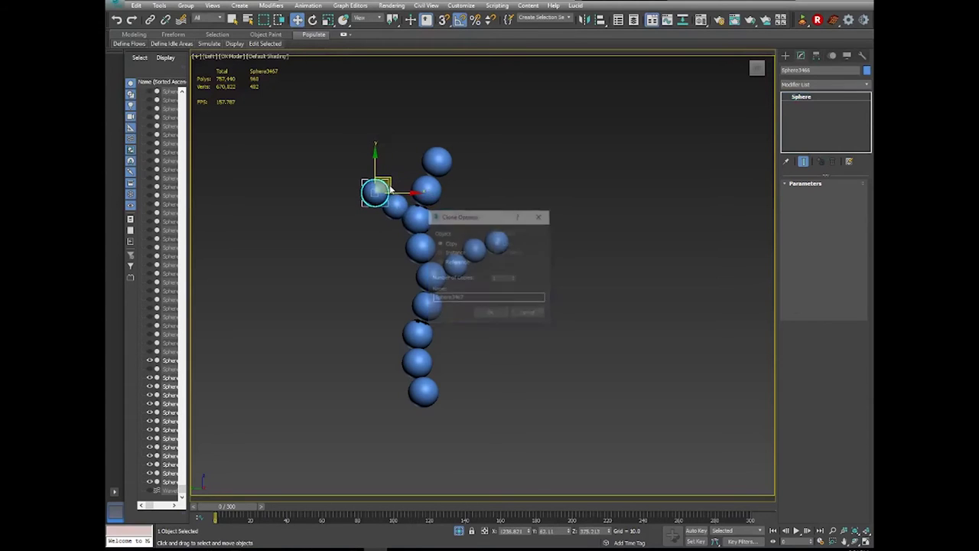
click(491, 315)
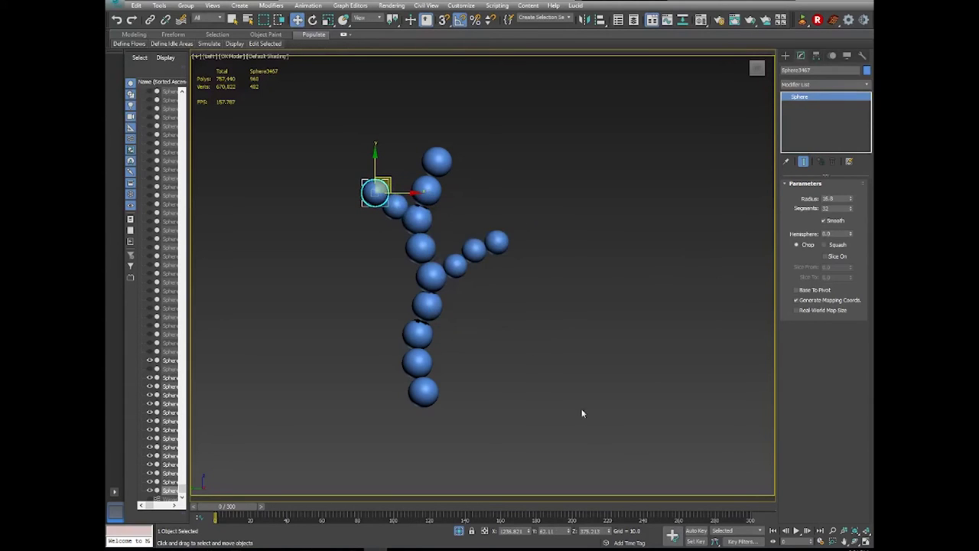
View the chain from above and offset the outer spheres of both side branches so the branches bend in depth.
click(856, 541)
drag(390, 222, 371, 231)
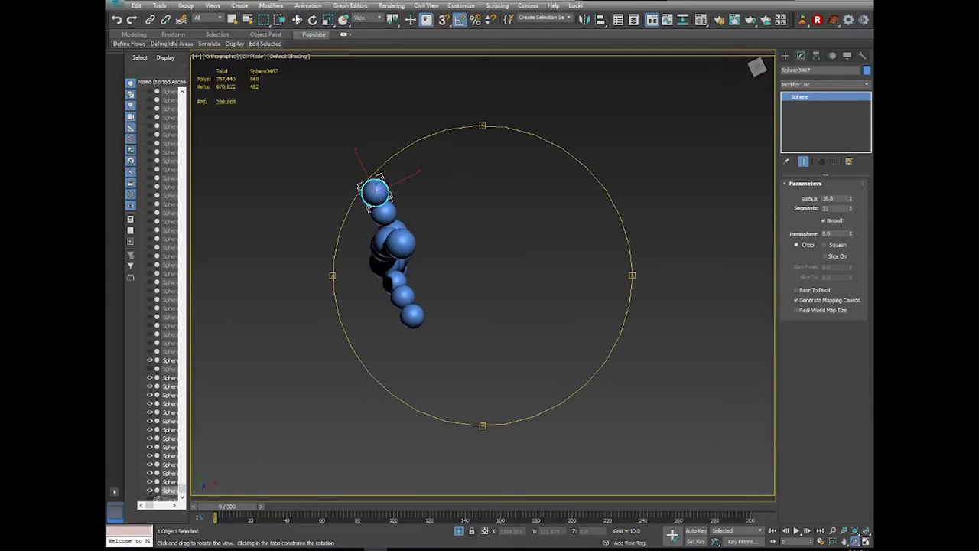
key(w)
drag(406, 184, 413, 179)
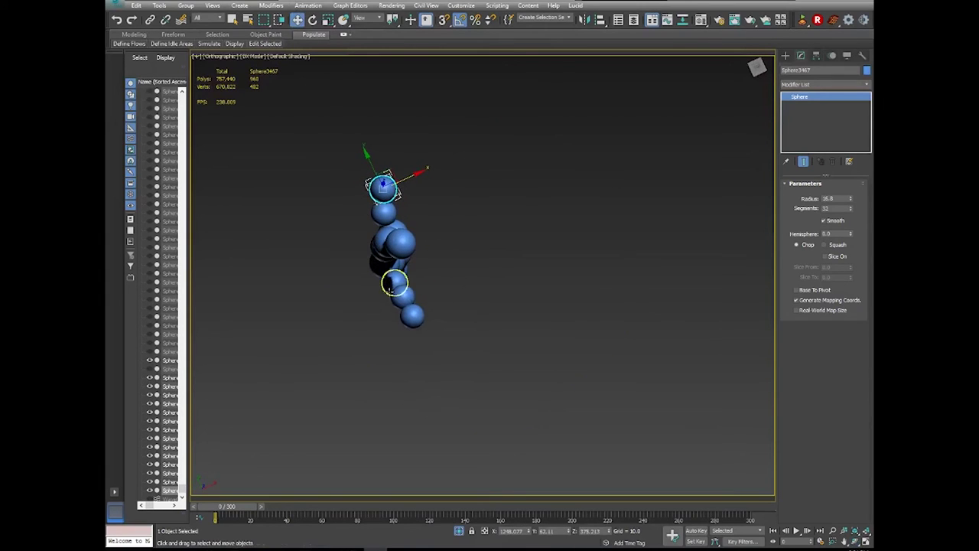
click(394, 291)
click(412, 315)
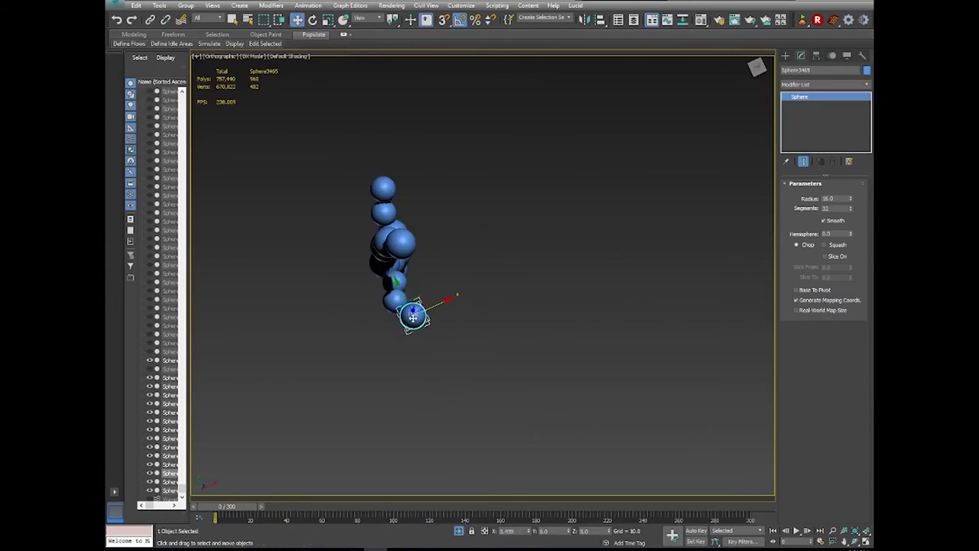
drag(412, 316, 414, 316)
Show the whole branched chain from the side and convert its lowest sphere to an Editable Poly.
click(854, 541)
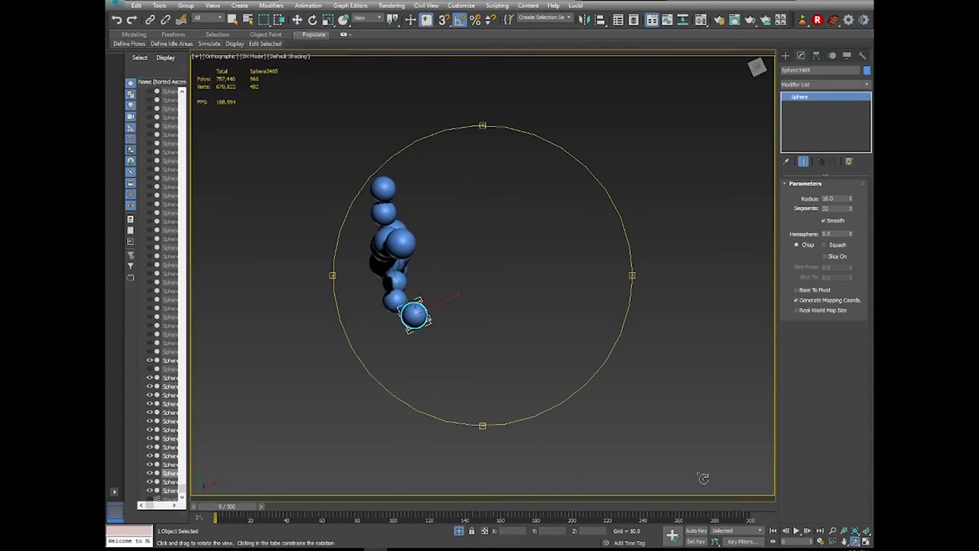
drag(700, 477, 434, 208)
key(w)
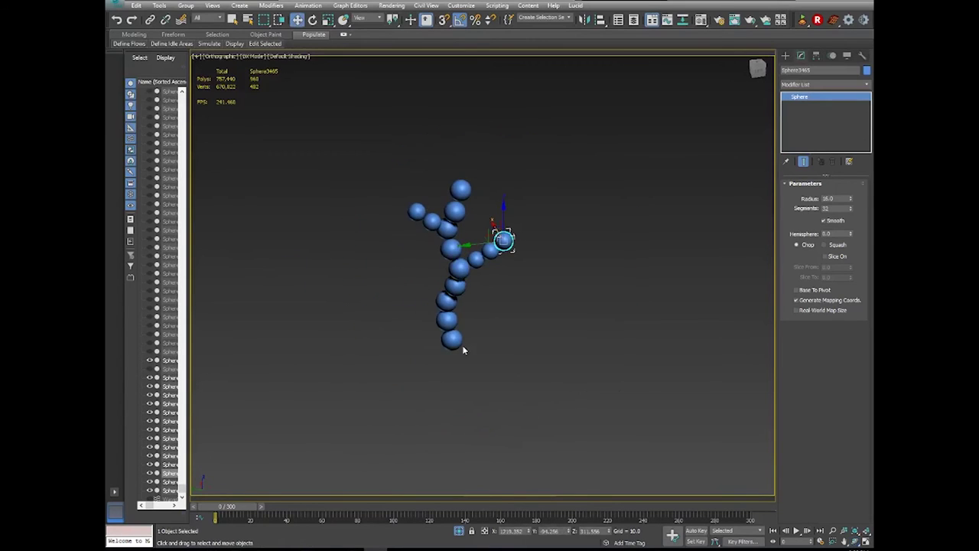
click(453, 341)
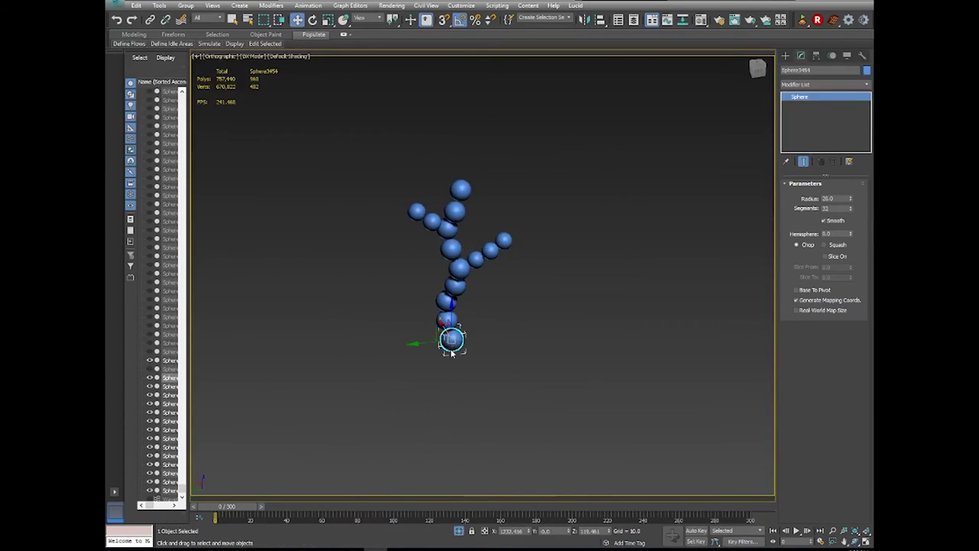
right_click(449, 341)
mouse_move(475, 449)
click(578, 455)
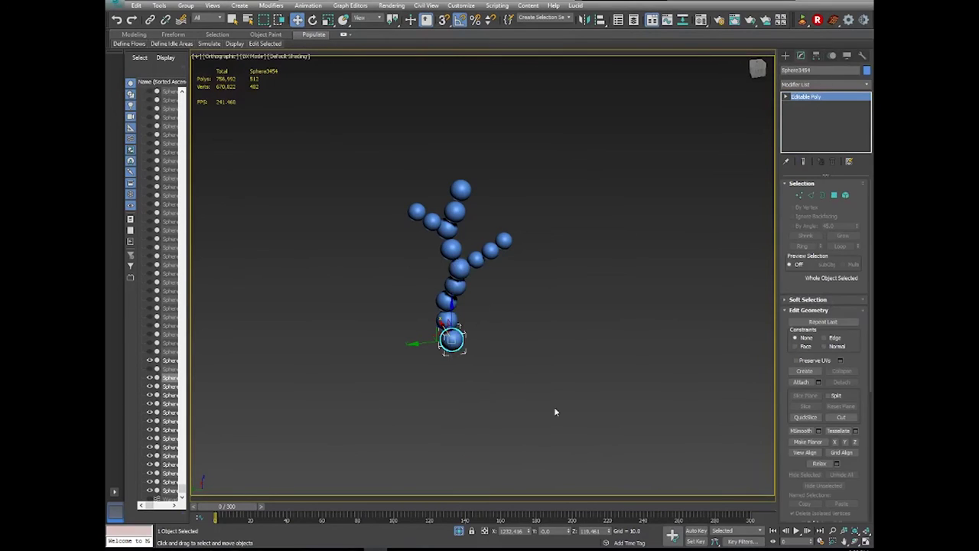
Attach all other spheres of the chain and both side branches to the lowest sphere, making one object.
click(802, 382)
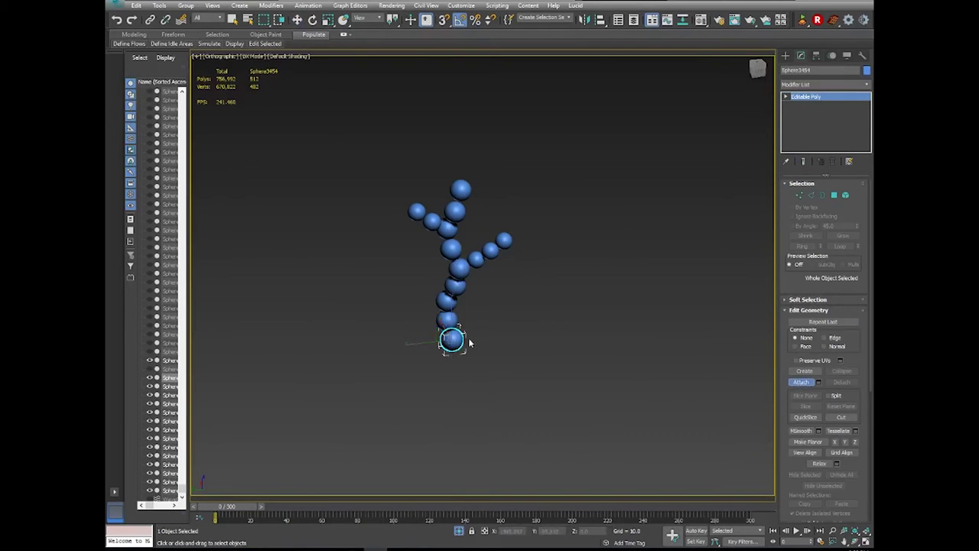
click(447, 319)
click(446, 301)
click(456, 285)
click(459, 267)
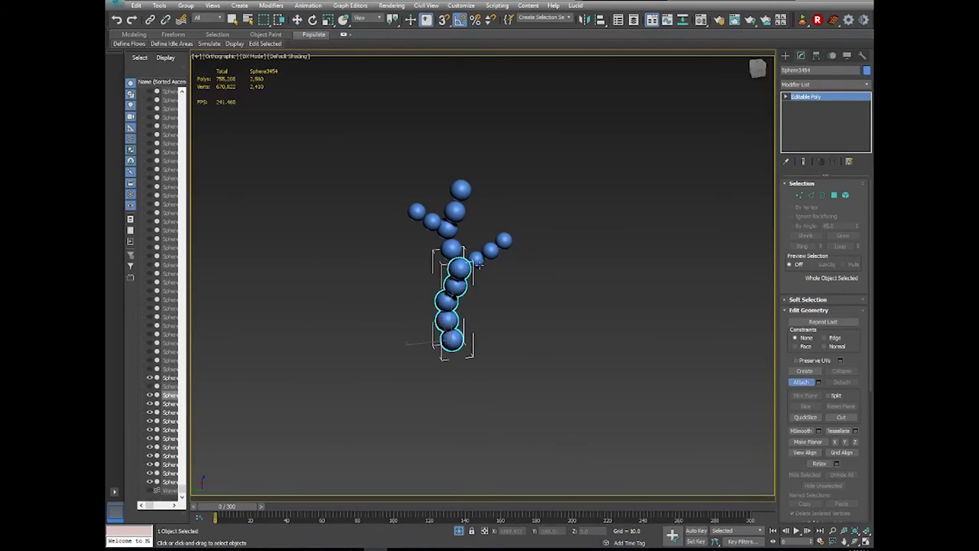
click(476, 259)
click(490, 250)
click(504, 241)
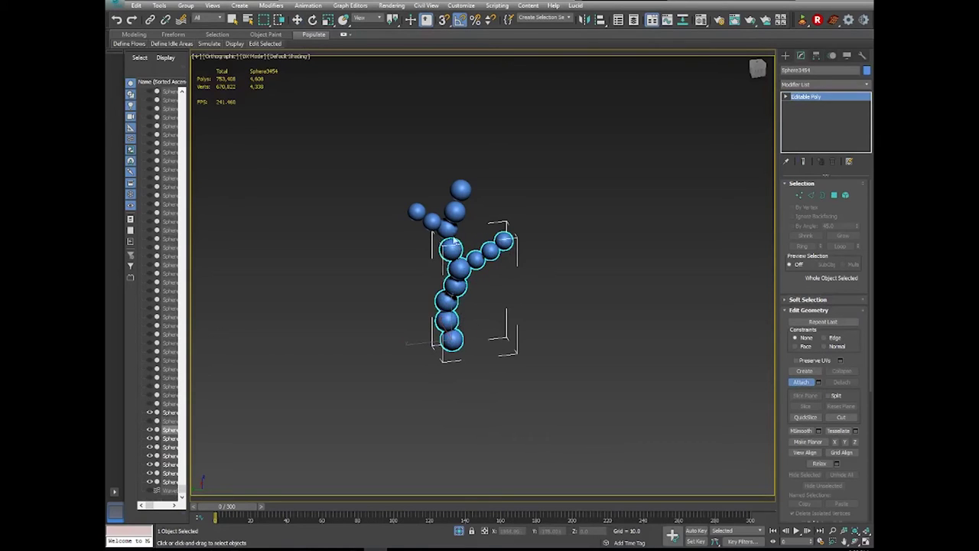
click(449, 231)
click(456, 212)
click(461, 191)
click(427, 218)
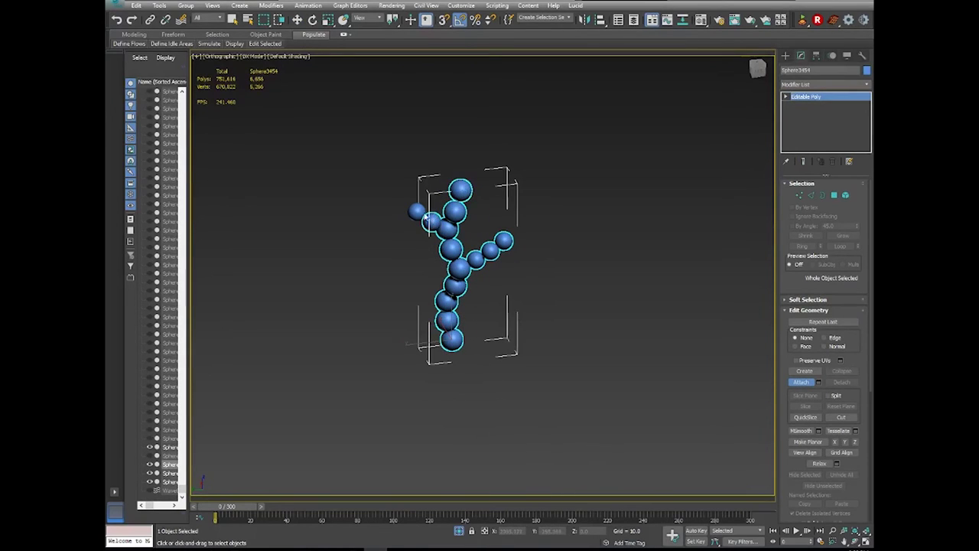
click(420, 212)
click(802, 382)
key(w)
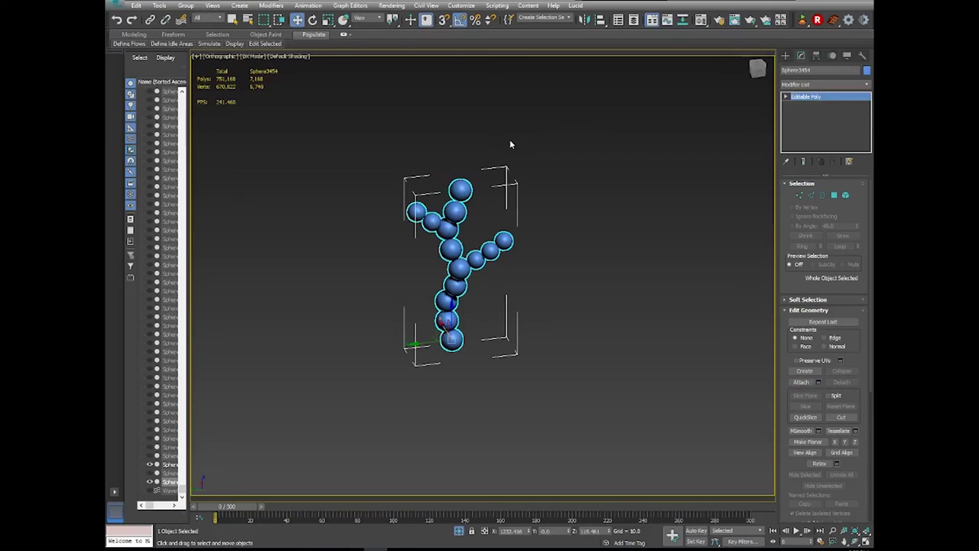
End the isolation, move the branched chain onto the magenta sphere near the membrane's back edge, and check its seating up close.
scroll(508, 143, down, 4)
right_click(497, 257)
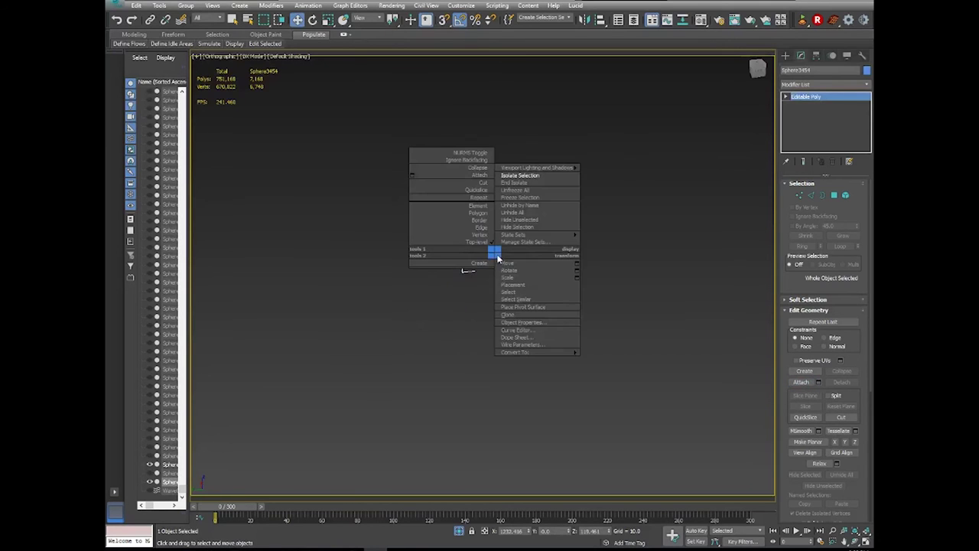
click(528, 184)
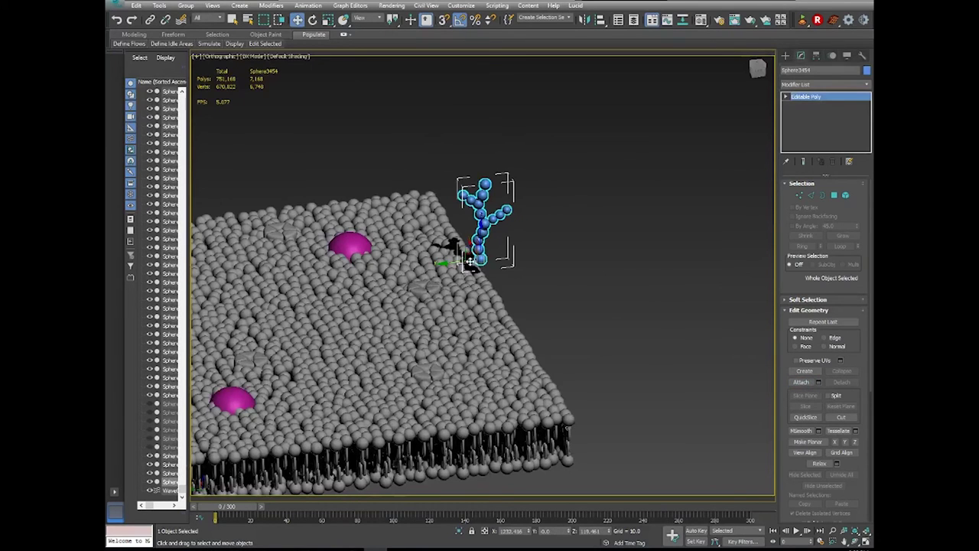
drag(464, 255, 336, 228)
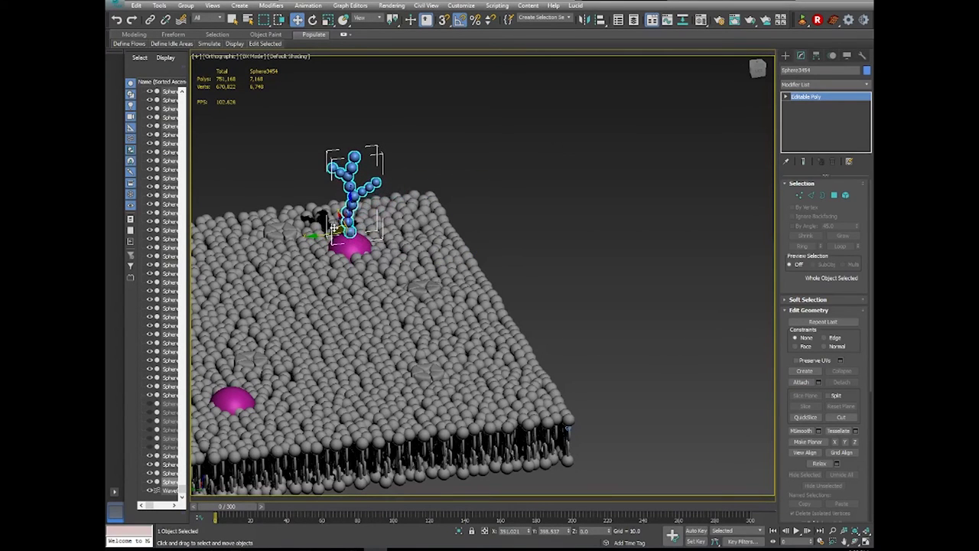
middle_drag(514, 345, 592, 377)
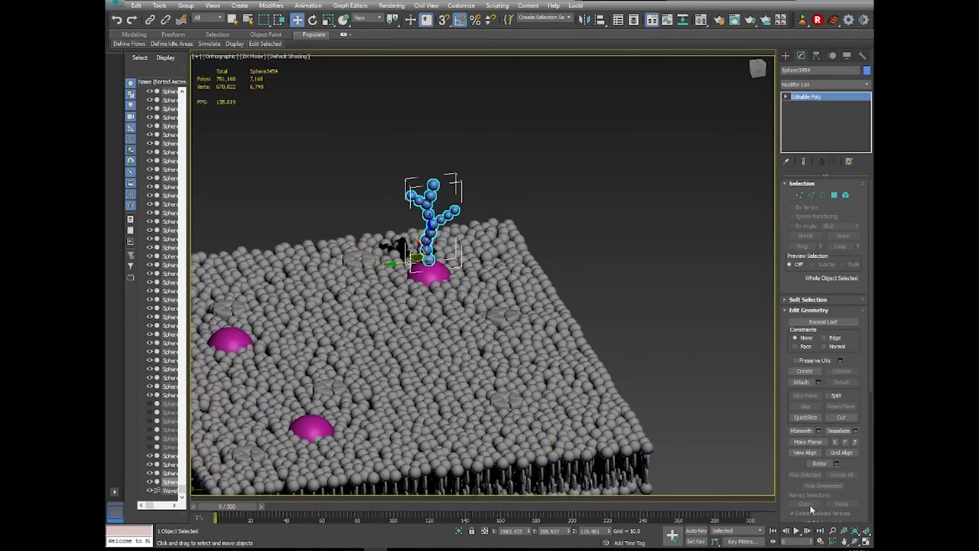
click(855, 542)
drag(428, 321, 438, 275)
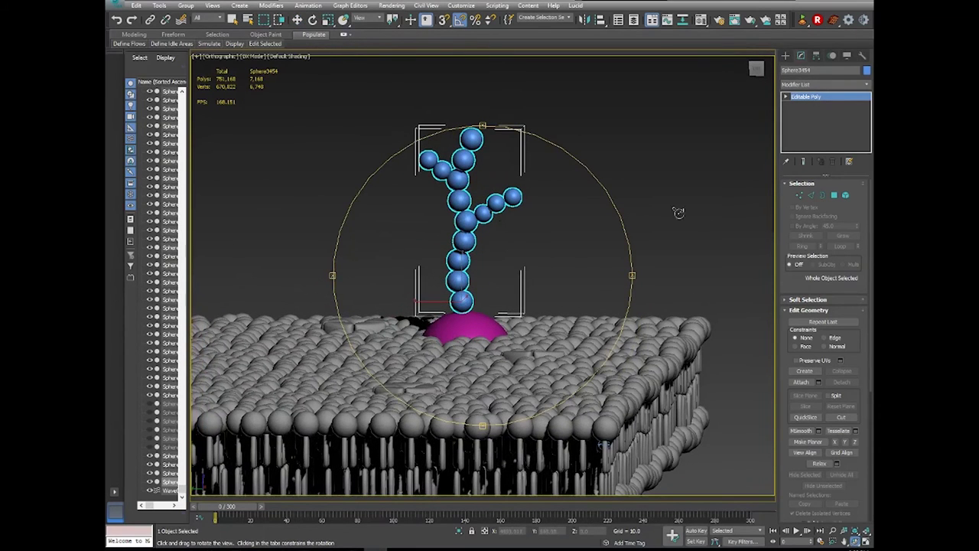
click(328, 20)
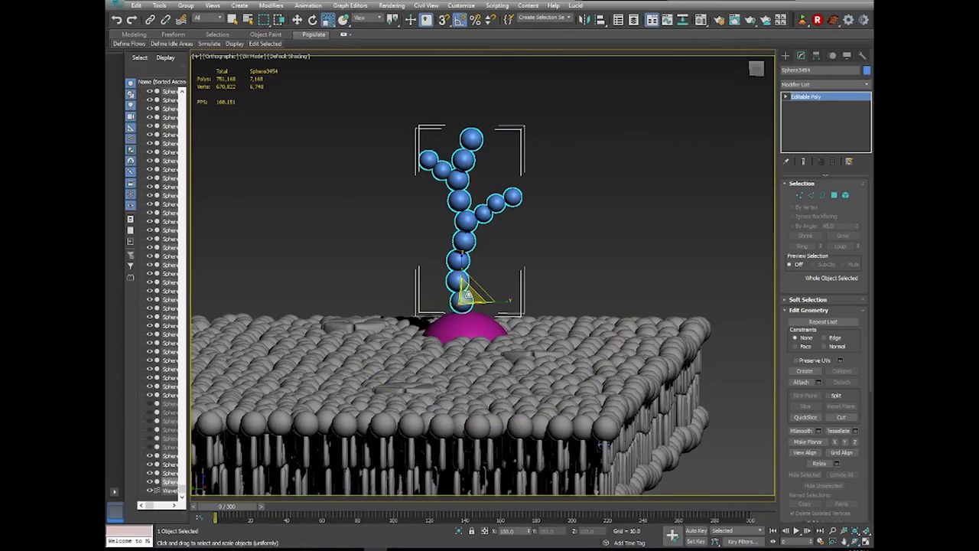
drag(468, 297, 469, 340)
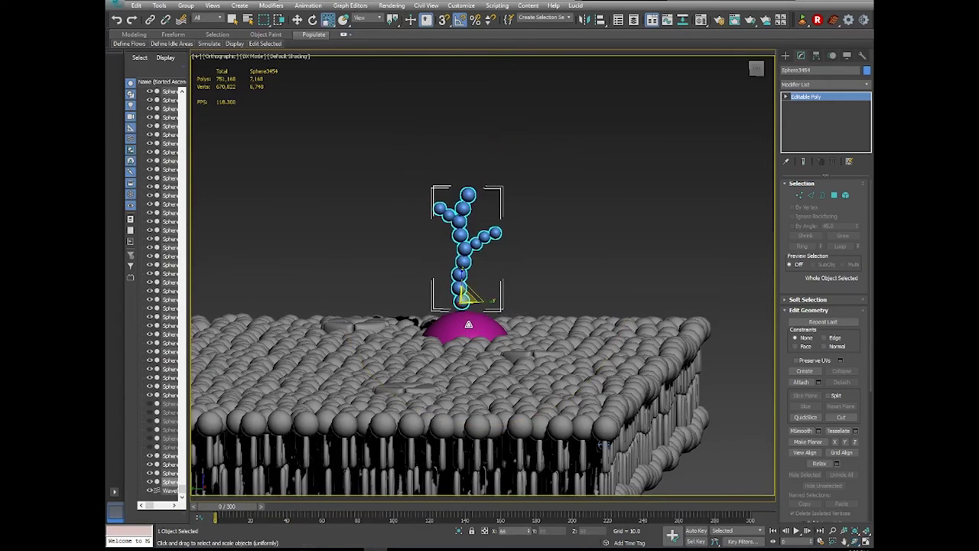
click(297, 20)
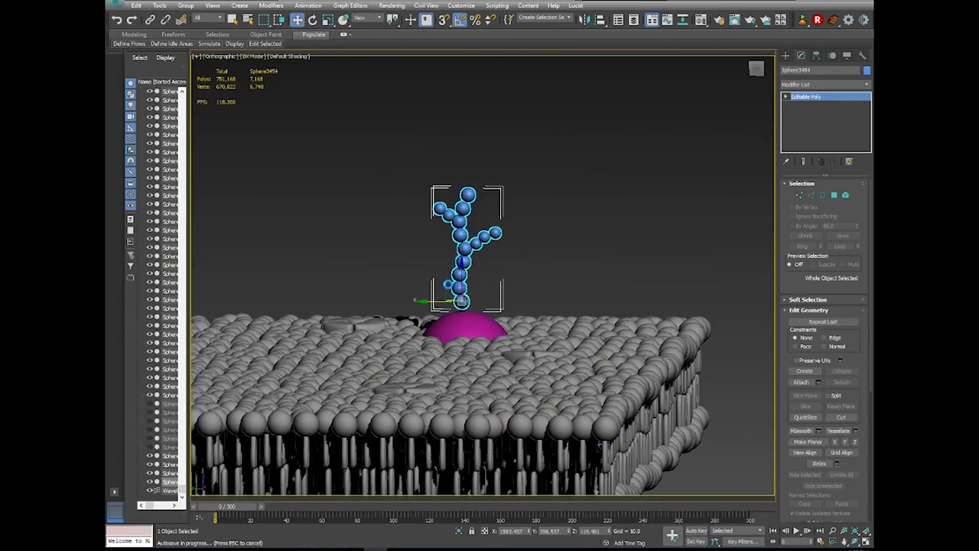
key(ctrl+z)
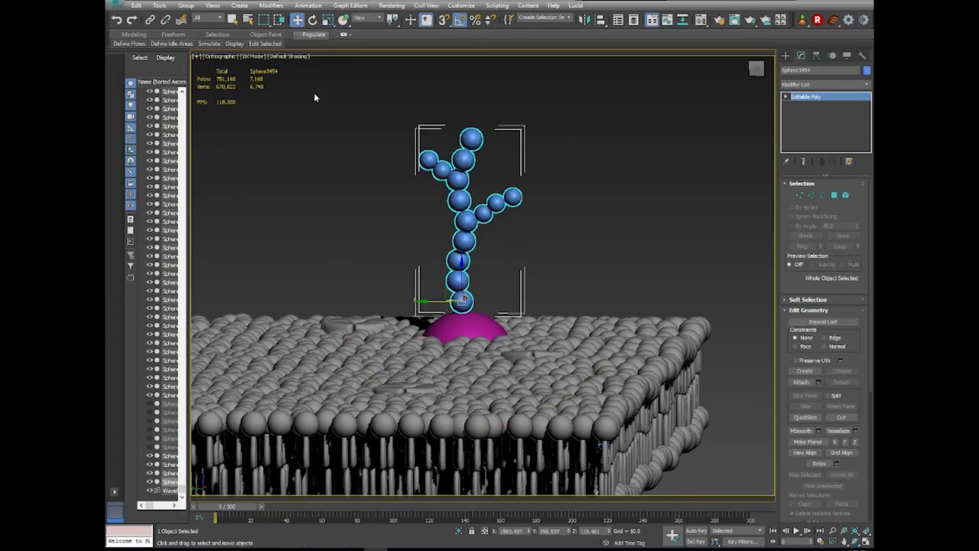
Scale the branched chain uniformly to about 64%, seat it on the magenta sphere, and show the whole membrane from above.
click(327, 20)
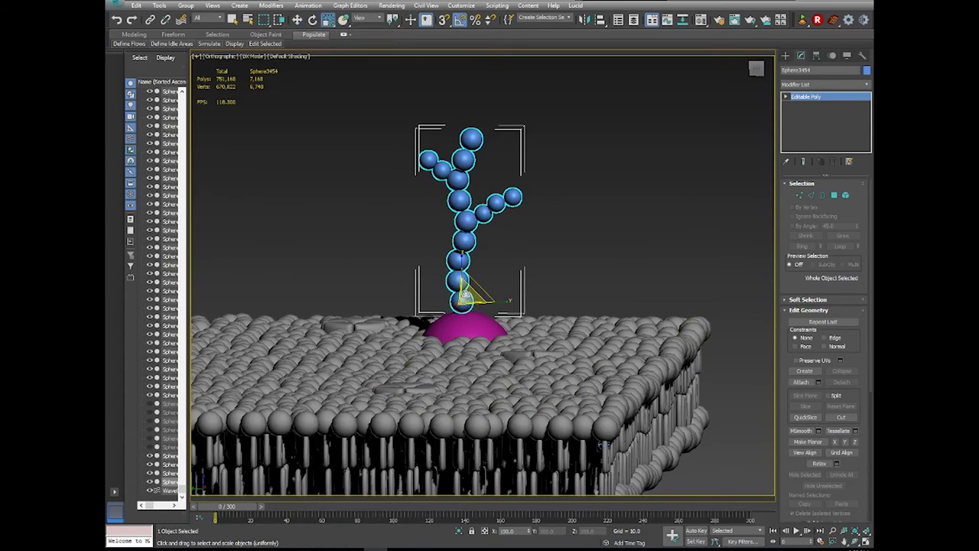
drag(462, 300, 461, 321)
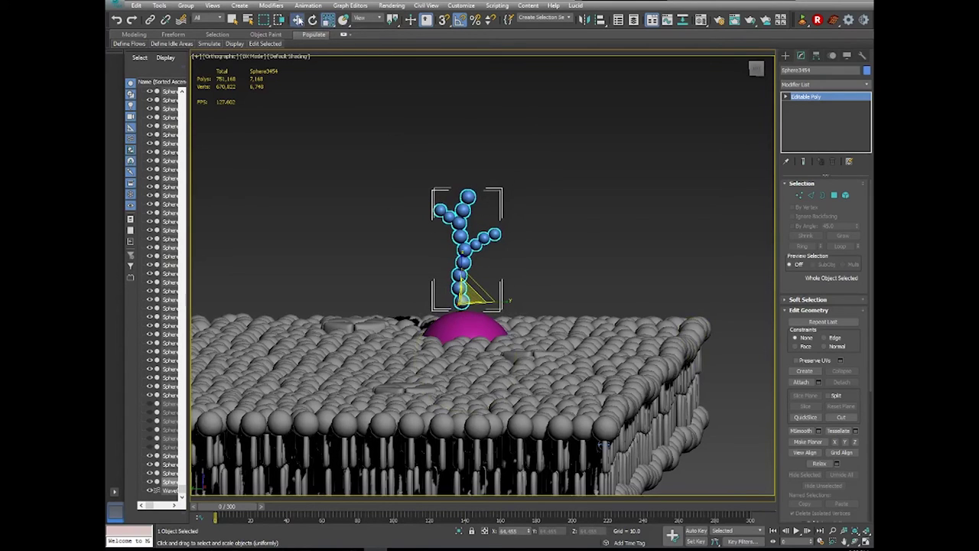
key(w)
drag(455, 286, 458, 295)
scroll(458, 303, down, 3)
middle_drag(457, 303, 618, 307)
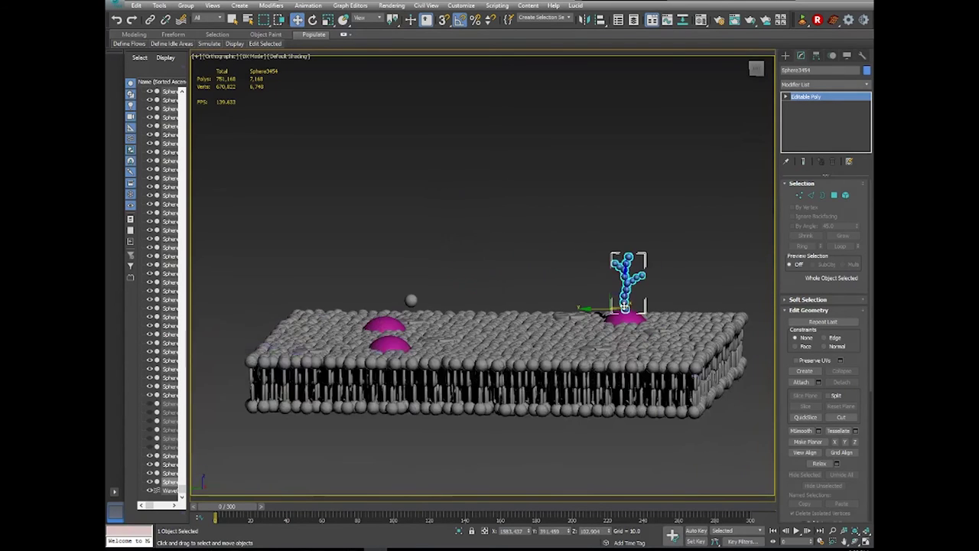
key(t)
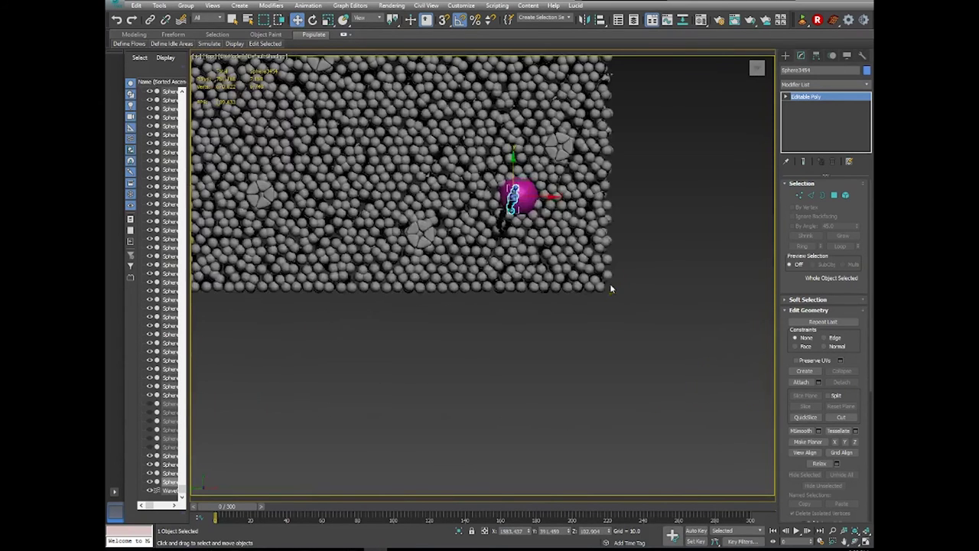
key(z)
scroll(497, 272, down, 8)
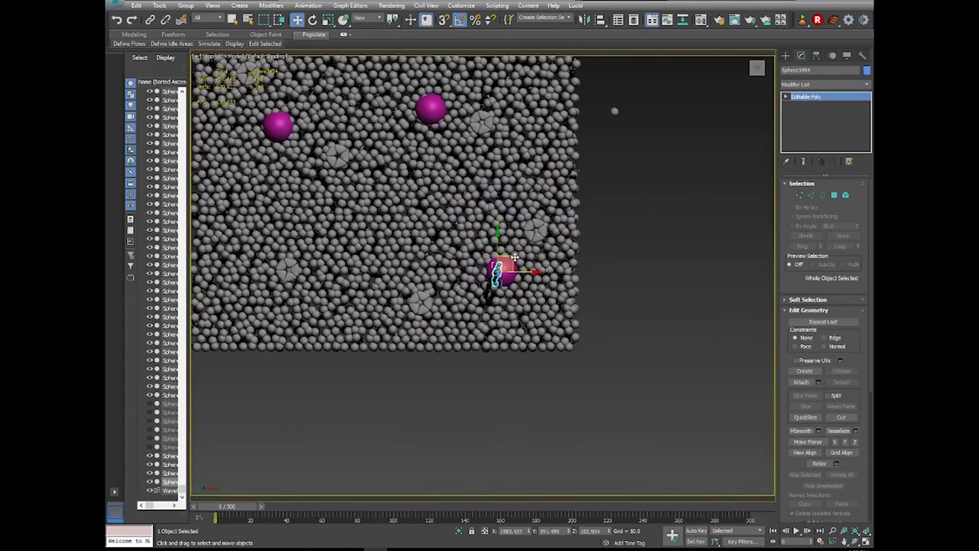
middle_drag(503, 273, 560, 343)
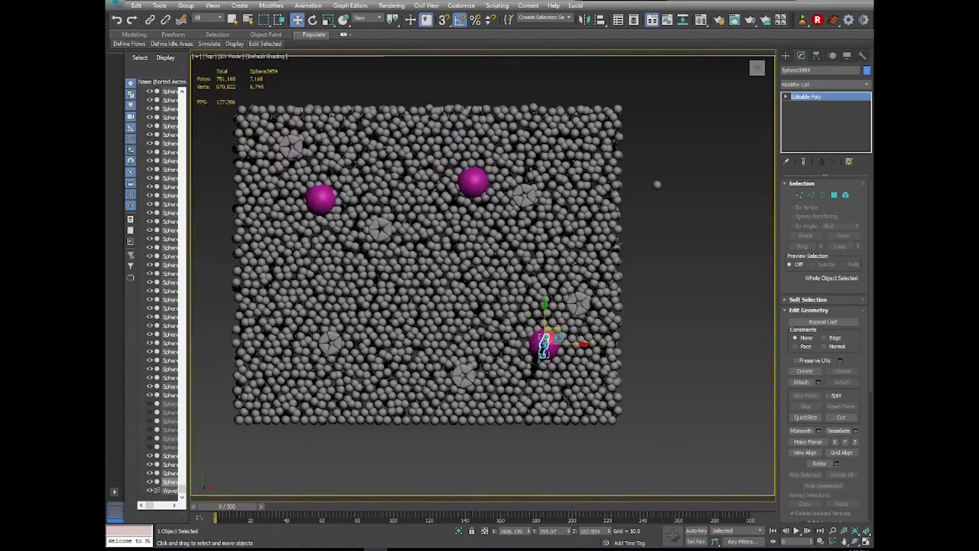
Copy the branched chain onto the other two magenta spheres.
mouse_move(559, 338)
shift+mouse_down()
mouse_move(491, 176)
mouse_move(384, 159)
mouse_move(335, 190)
shift+mouse_up()
click(491, 314)
click(490, 314)
scroll(329, 180, up, 5)
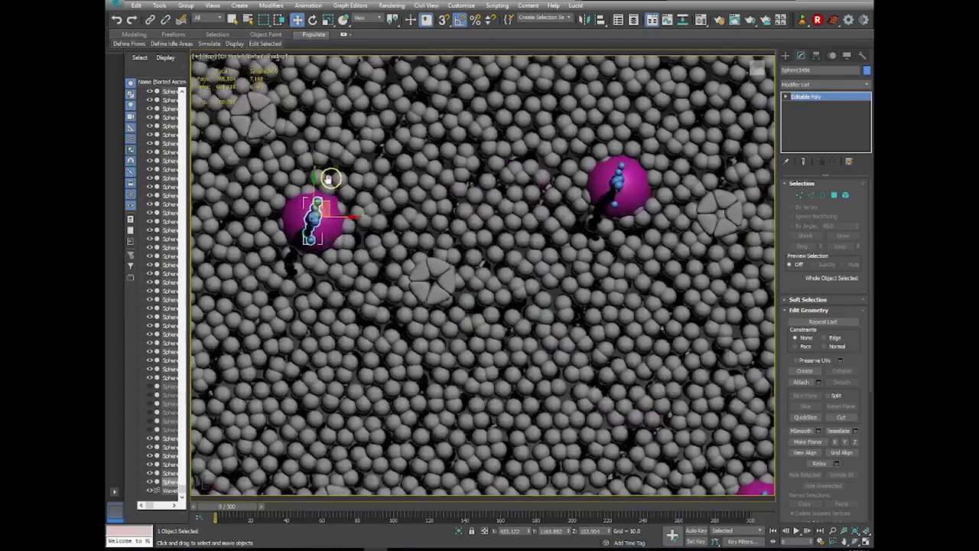
Rotate the two copied chains about the vertical axis so each faces a different direction.
middle_drag(329, 188, 338, 175)
scroll(345, 168, down, 2)
click(313, 21)
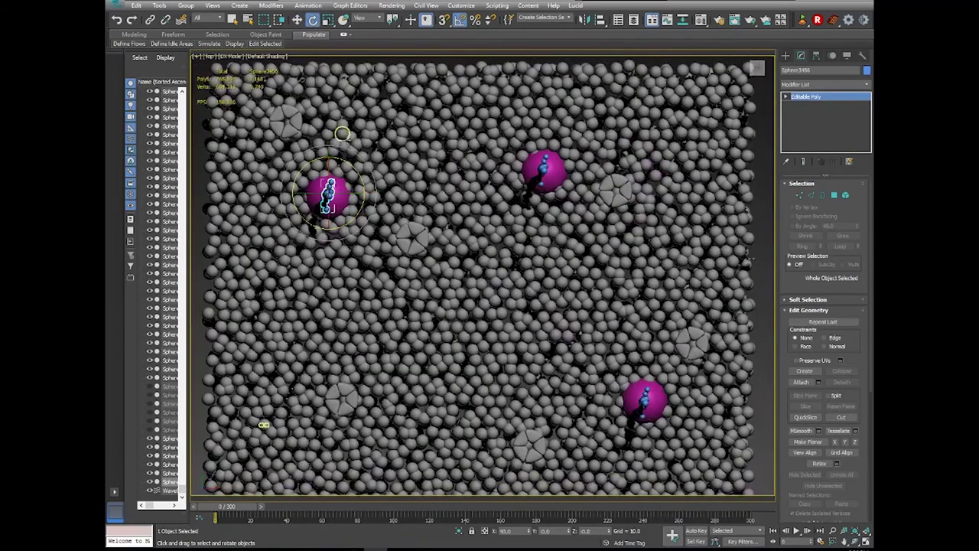
drag(360, 176, 364, 225)
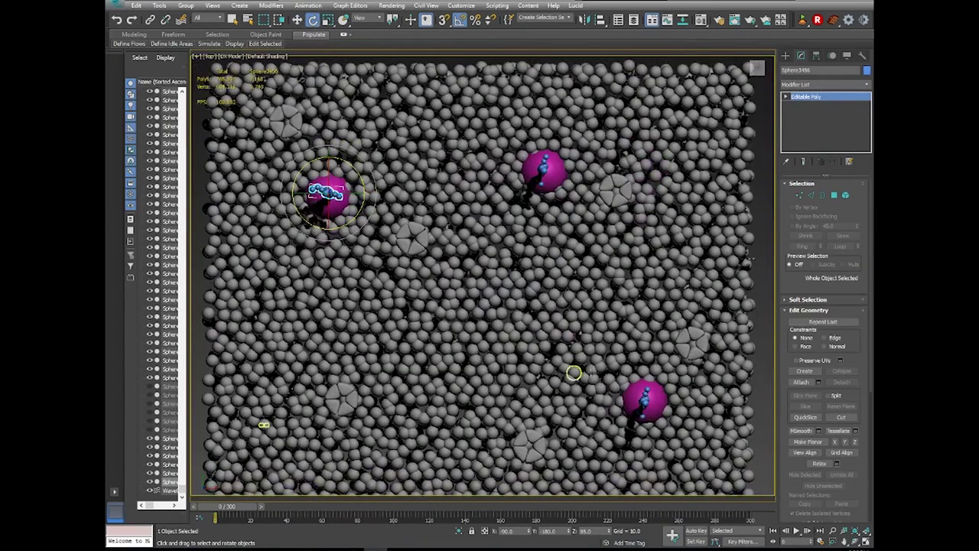
click(544, 169)
drag(570, 191, 578, 265)
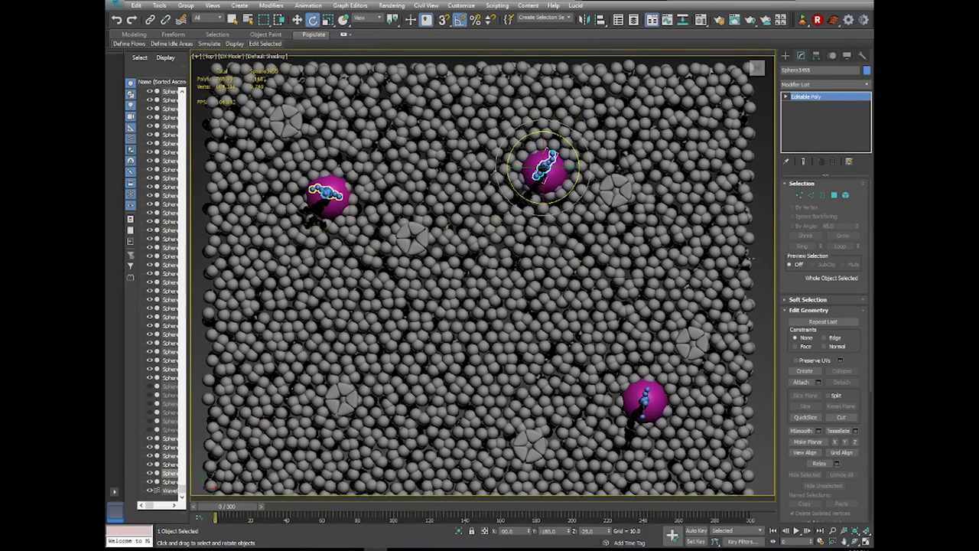
Delete the two copied chains, keeping only the original branched chain.
click(328, 193)
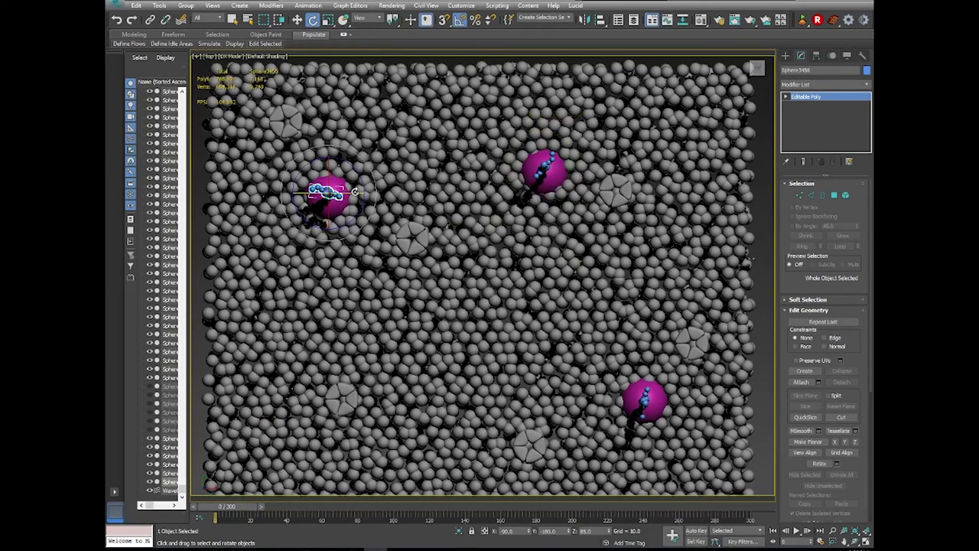
key(Delete)
click(544, 170)
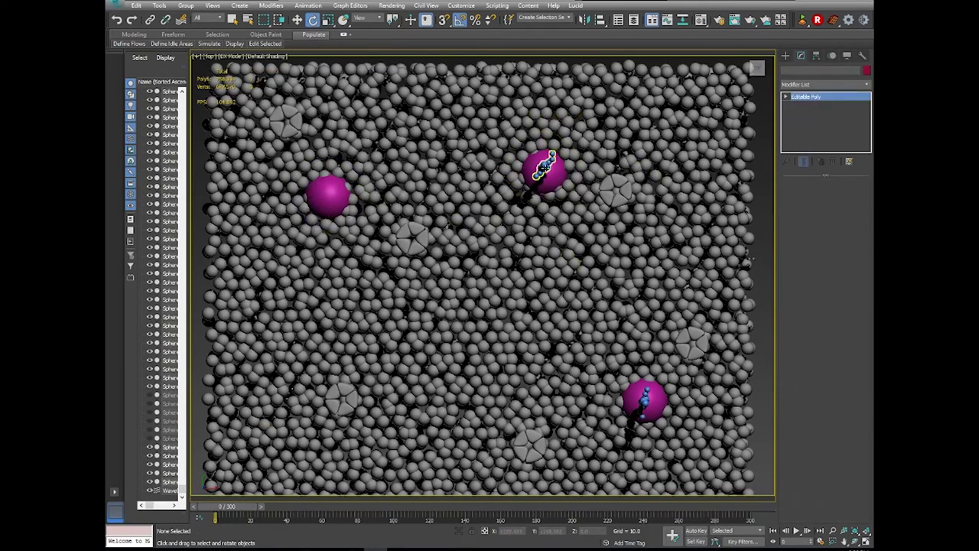
key(Delete)
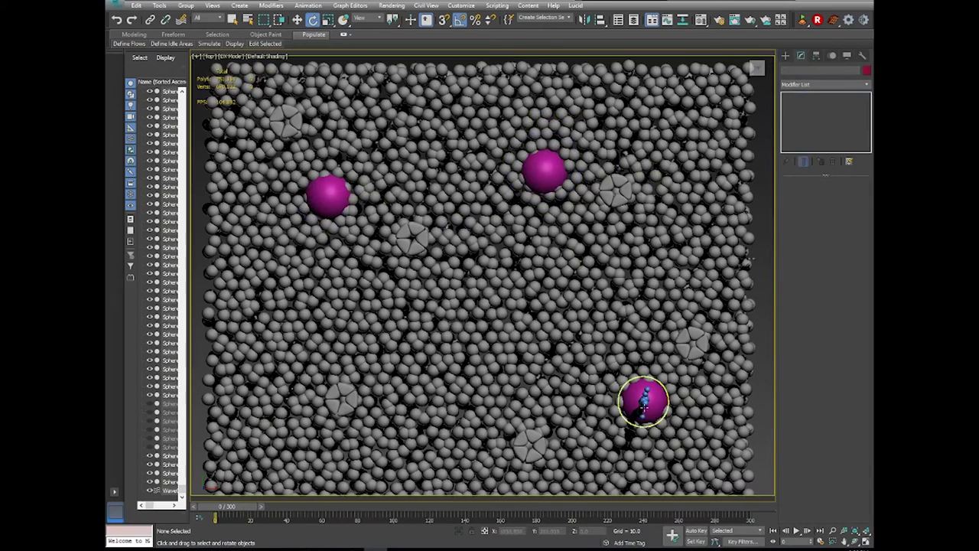
Clone the original branched chain as instances onto the other two magenta spheres.
click(644, 400)
click(296, 20)
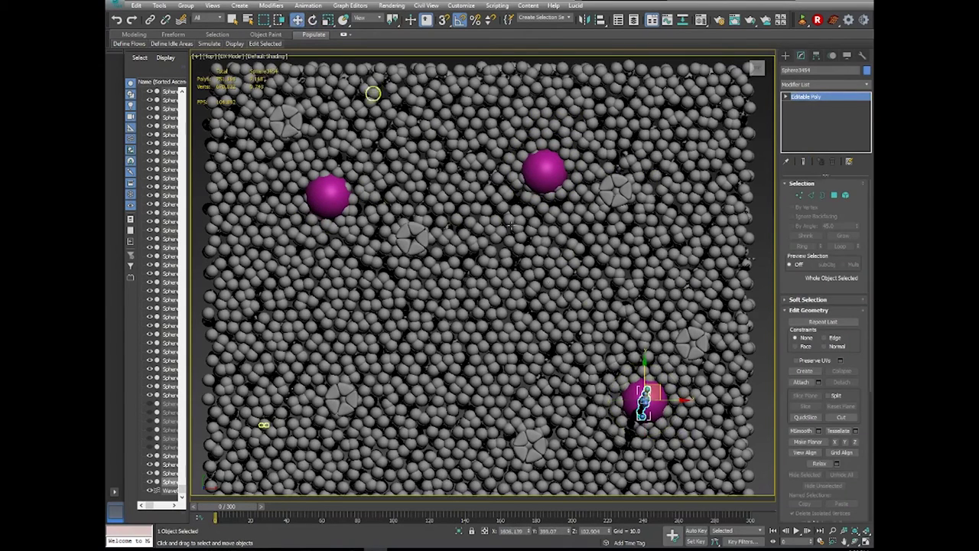
shift+drag(654, 378, 552, 144)
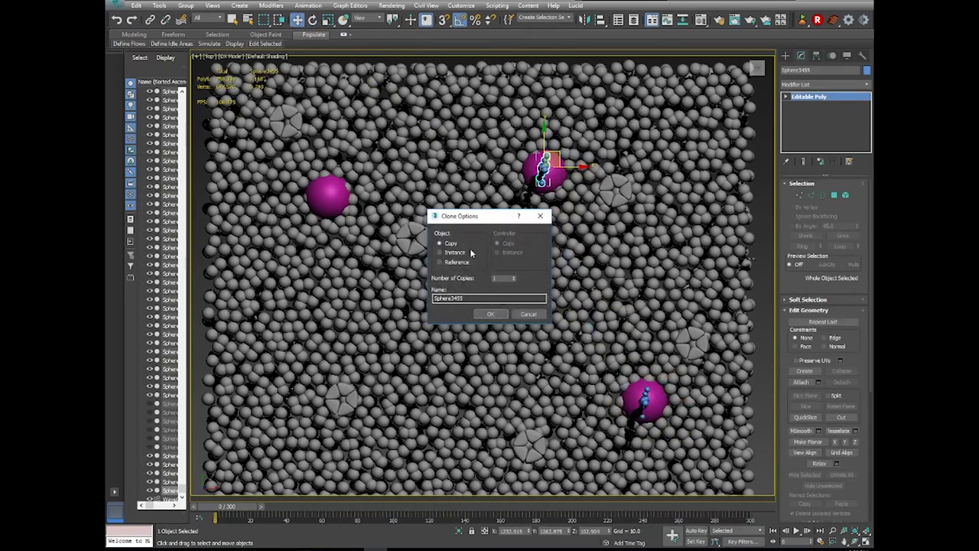
click(491, 314)
mouse_move(541, 155)
mouse_down()
mouse_move(477, 153)
mouse_move(343, 177)
mouse_up()
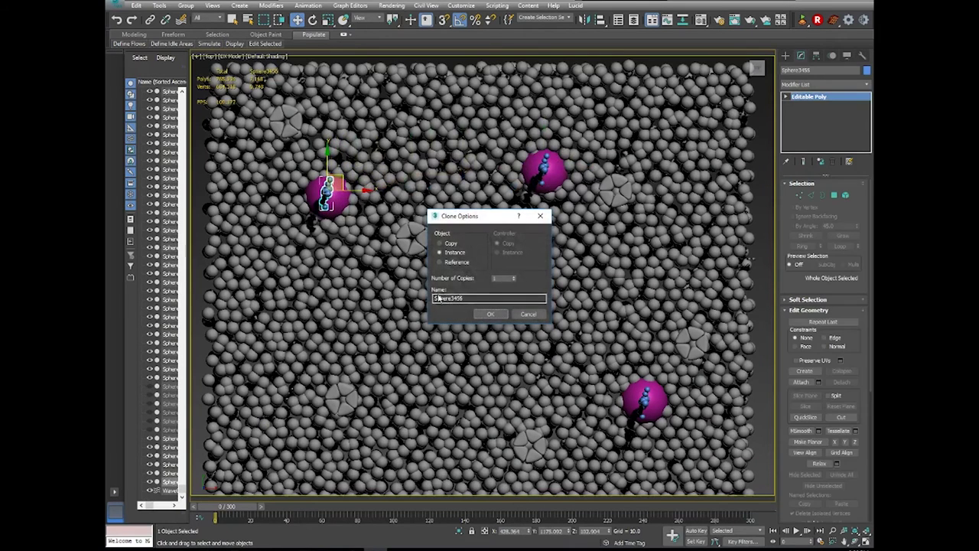
click(491, 314)
Rotate the two instanced chains about the vertical axis by different angles to vary their orientation.
key(e)
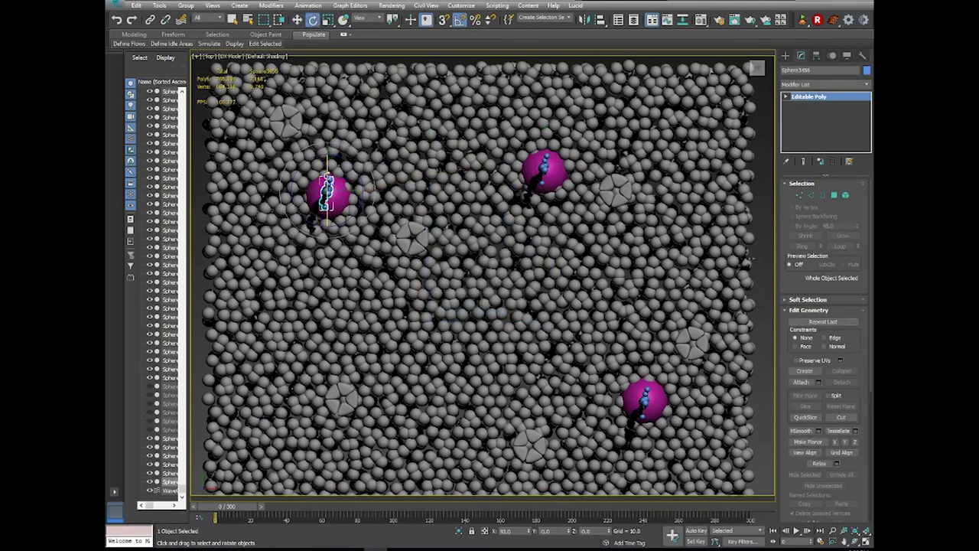
drag(354, 219, 375, 245)
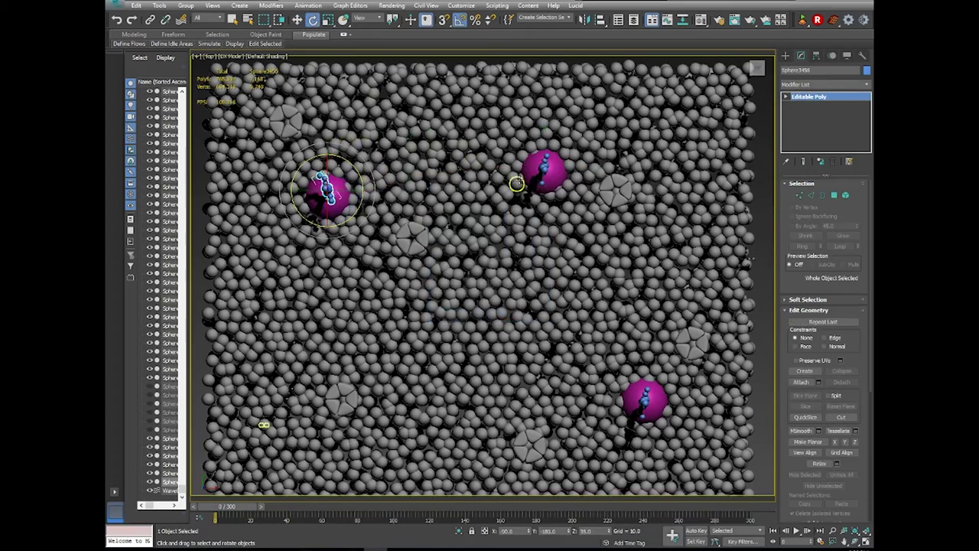
click(543, 167)
drag(576, 150, 545, 114)
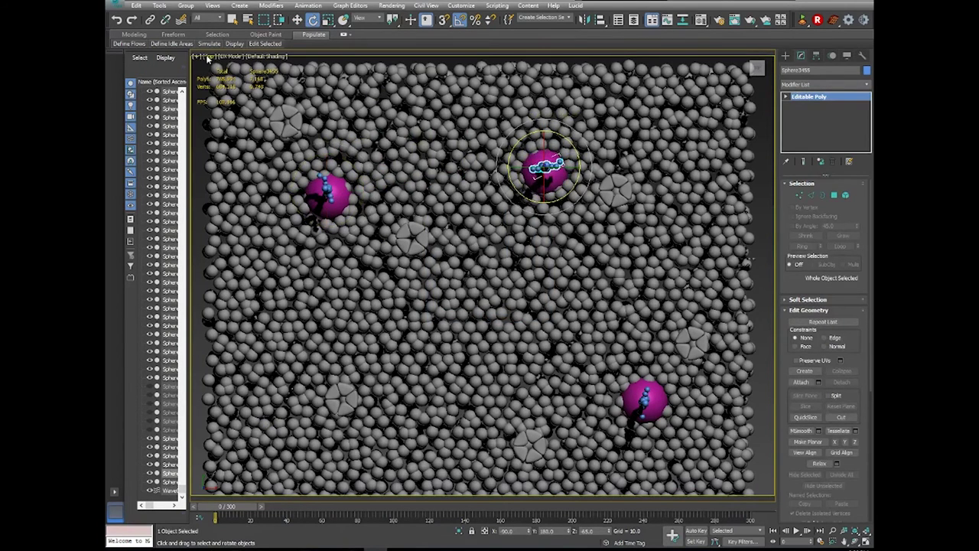
View the membrane through PhysCamera001 and check how the three chains are oriented.
click(206, 58)
mouse_move(222, 66)
click(169, 66)
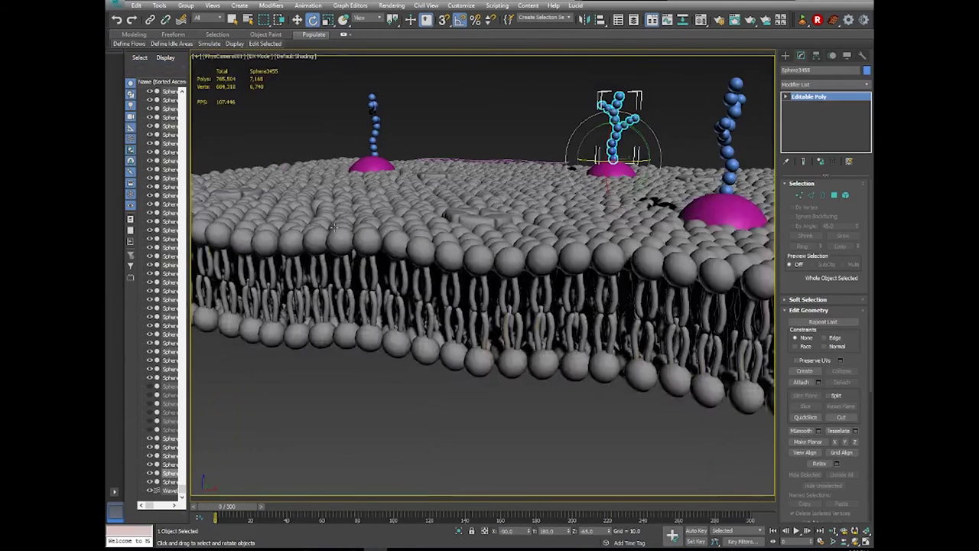
click(369, 428)
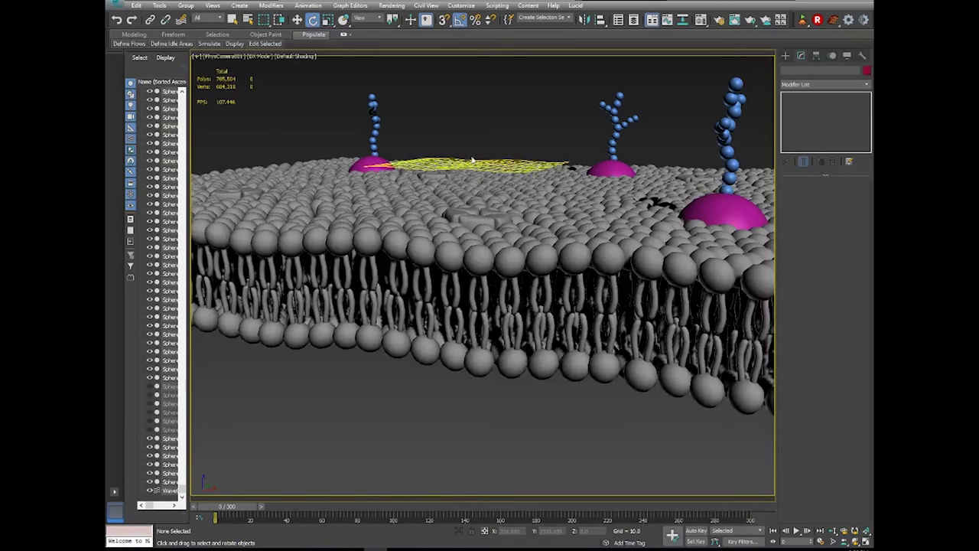
click(375, 147)
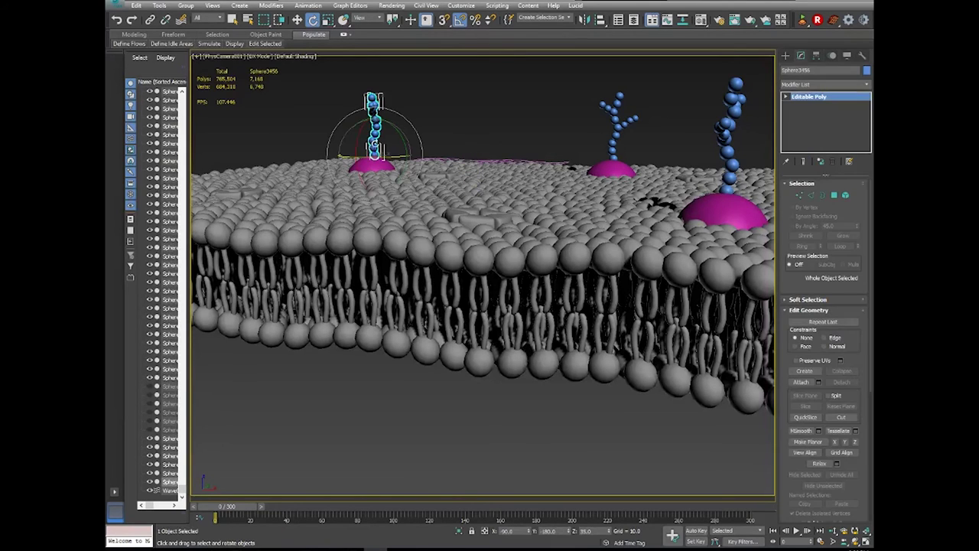
Isolate the instanced chain on the middle magenta sphere and frame it in the perspective view.
click(621, 124)
right_click(623, 126)
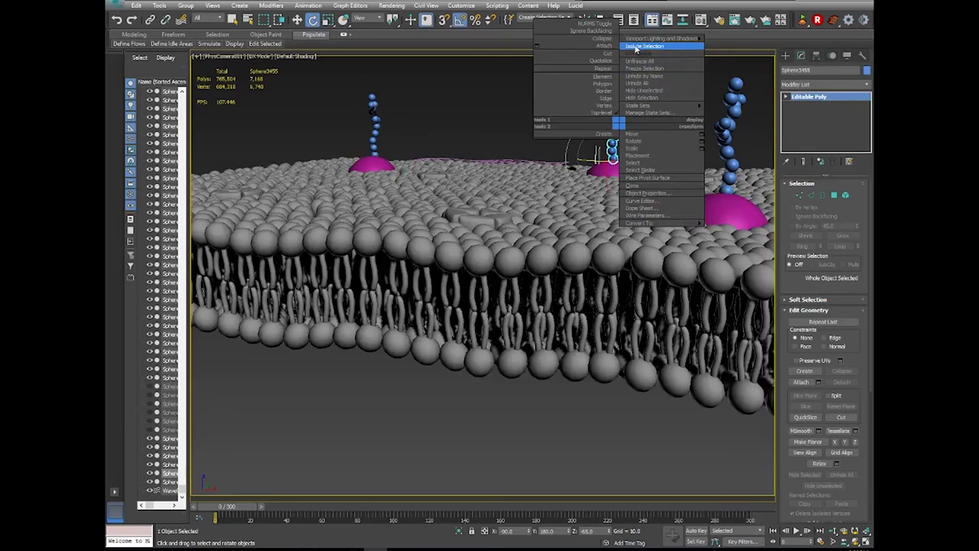
click(662, 47)
key(p)
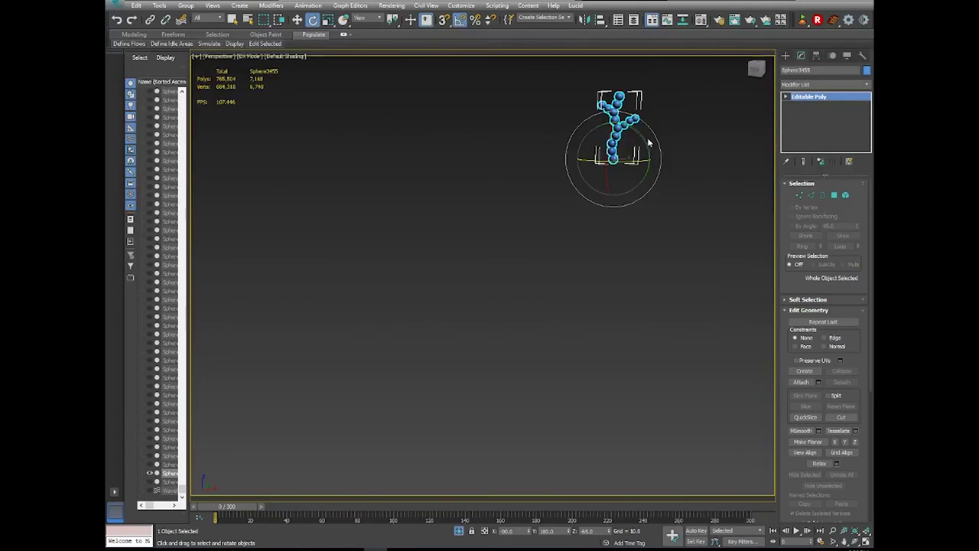
key(z)
click(547, 323)
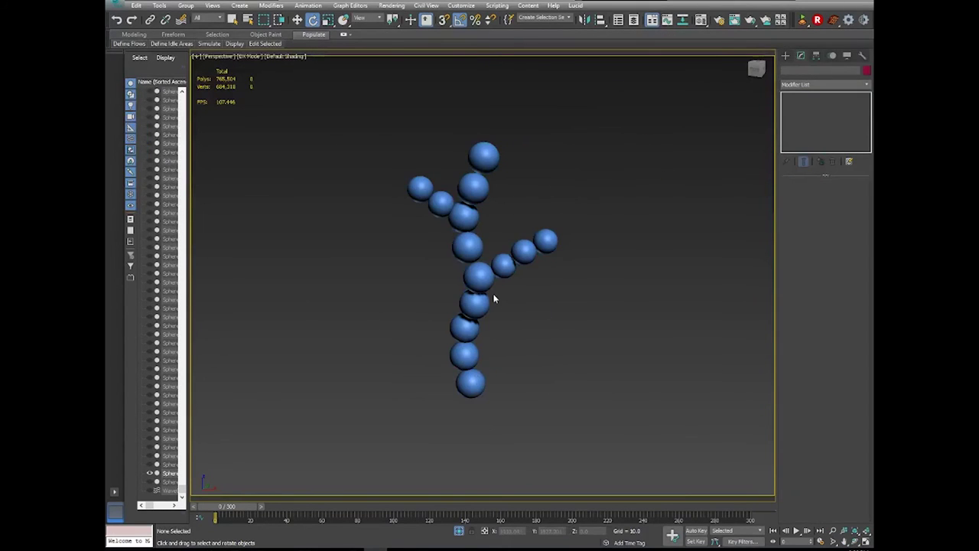
Add a Noise modifier to the isolated branched chain.
click(493, 293)
click(869, 86)
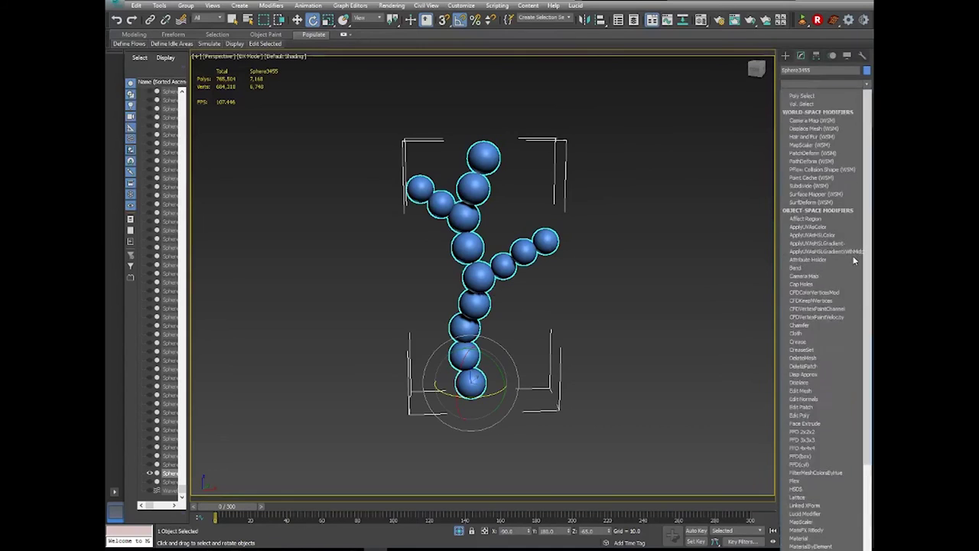
text(me)
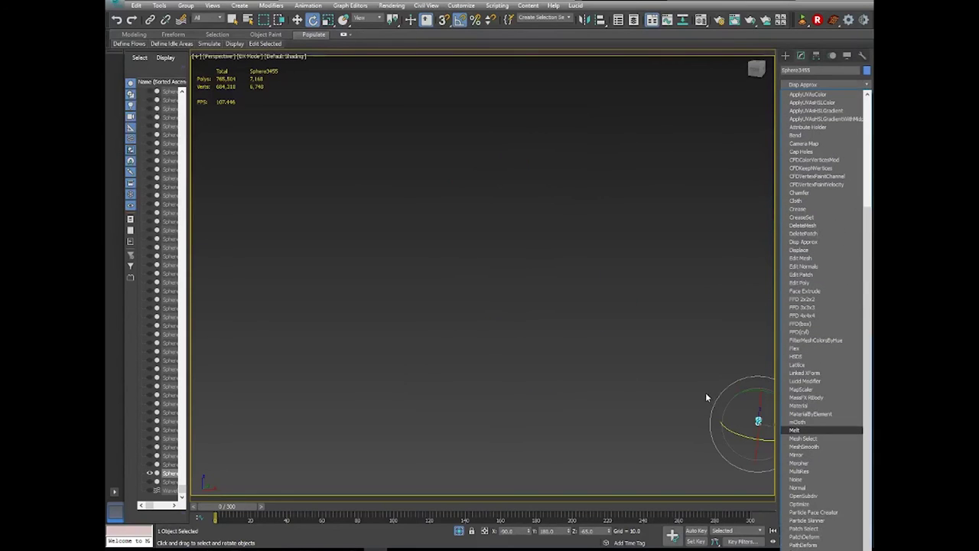
key(Escape)
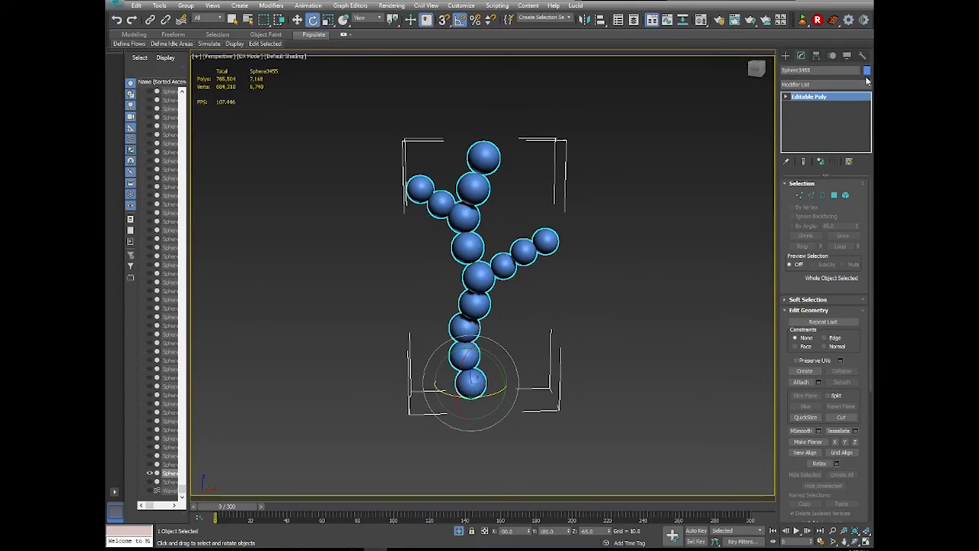
scroll(813, 173, down, 2)
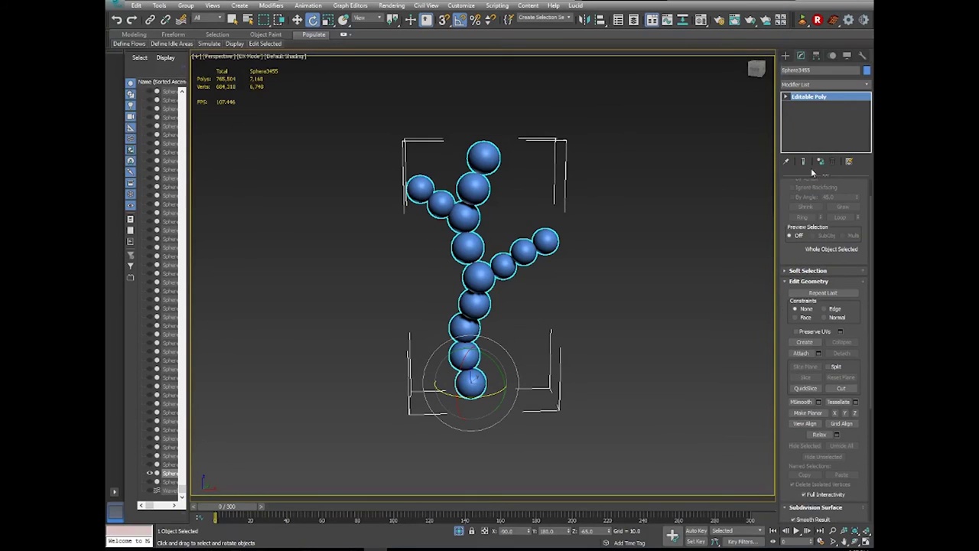
click(868, 87)
scroll(815, 307, down, 3)
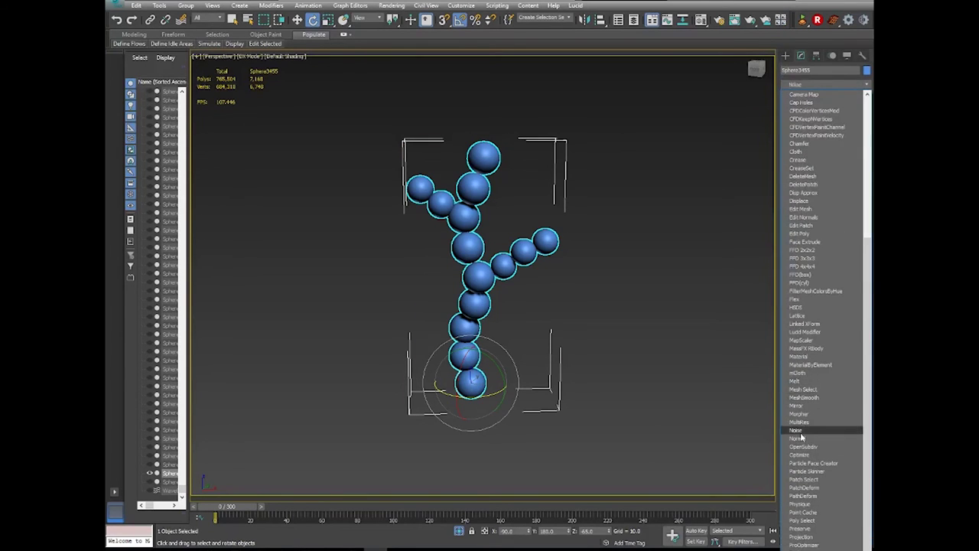
click(797, 431)
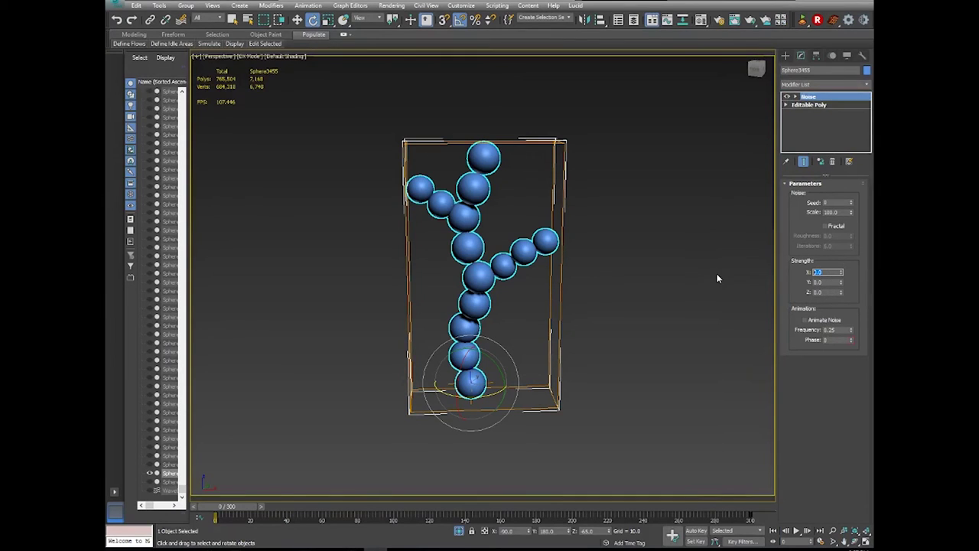
Set the Noise strength to 2 on X, Y and Z, enable Animate Noise and scrub through the timeline to preview it.
key(Tab)
text(2)
key(Return)
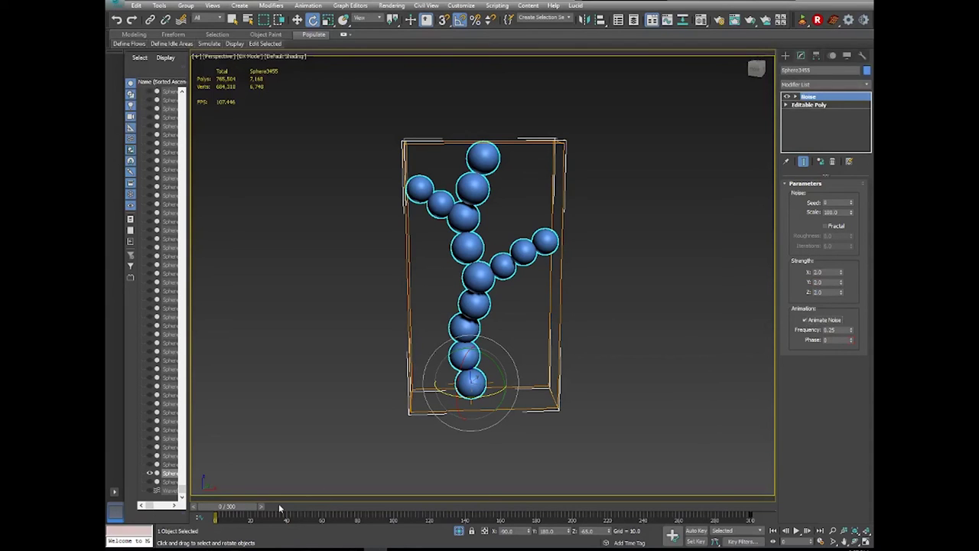
drag(229, 507, 464, 474)
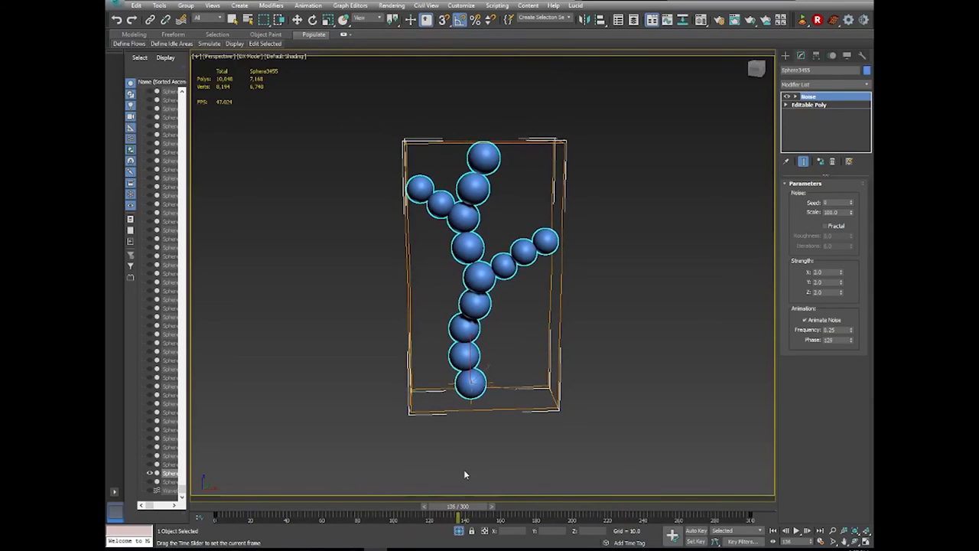
key(e)
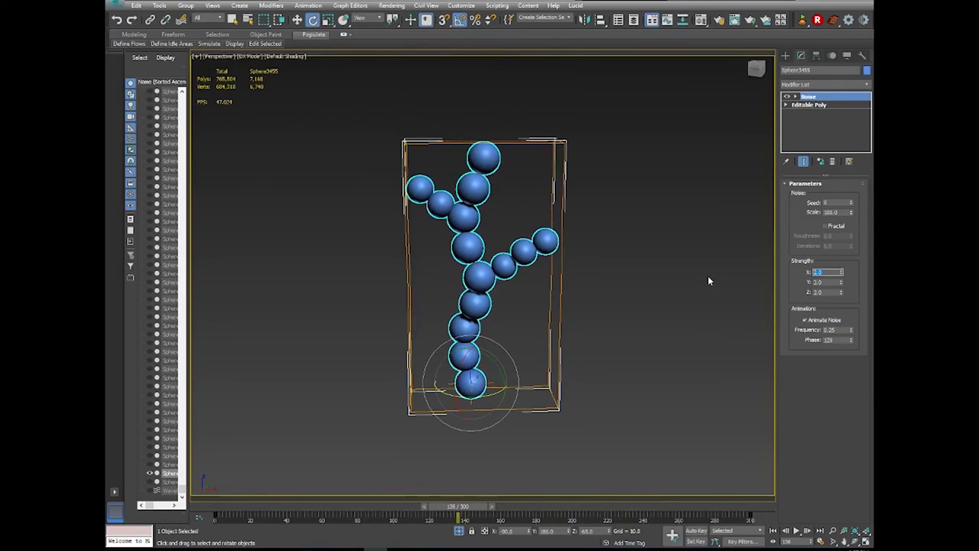
Set the Noise strength to 4 on X, Y and Z and play the animation to judge the movement.
text(4)
key(Tab)
text(4)
key(Tab)
text(4)
key(Return)
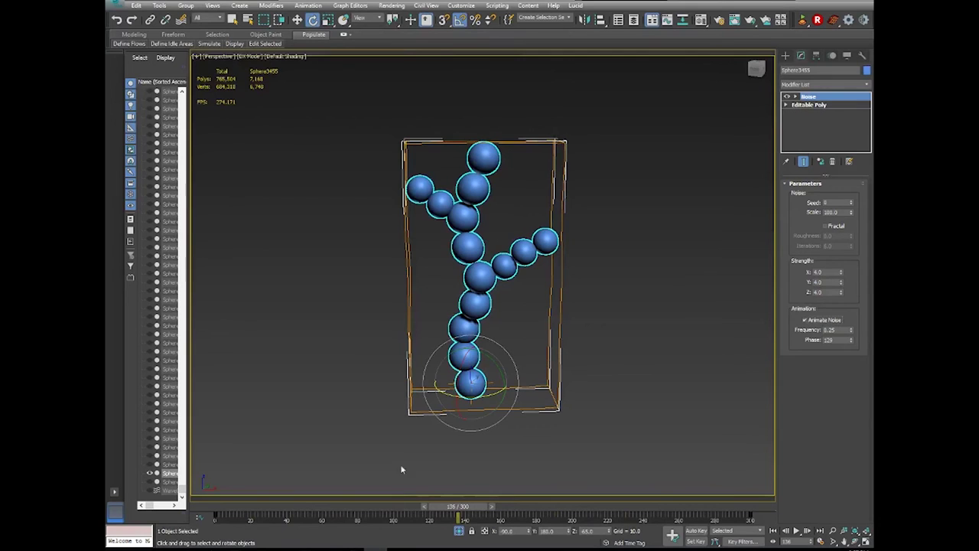
drag(453, 495, 230, 493)
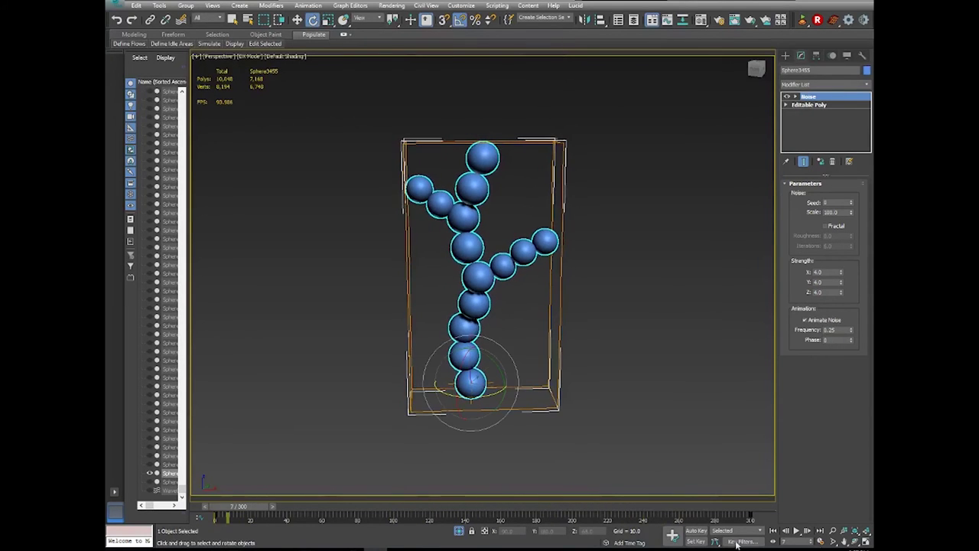
click(798, 531)
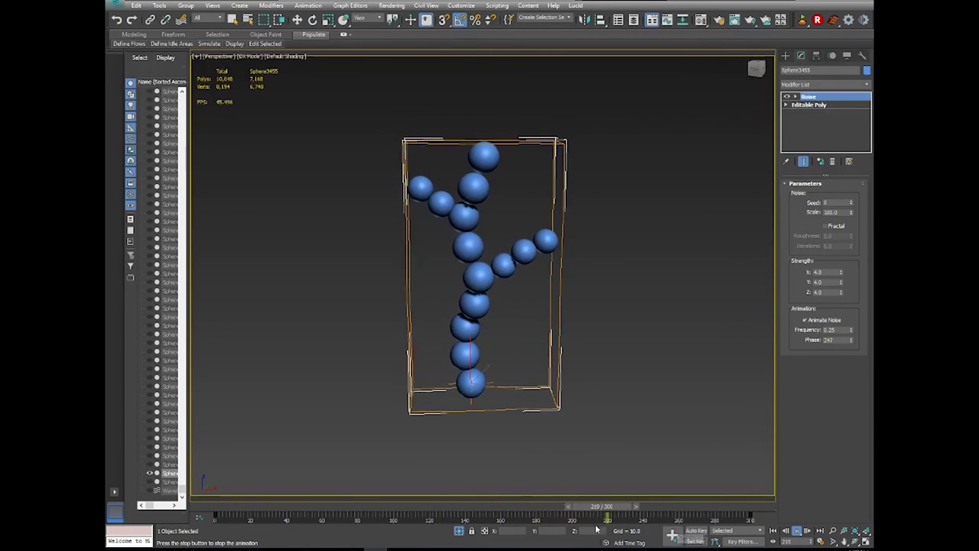
key(Home)
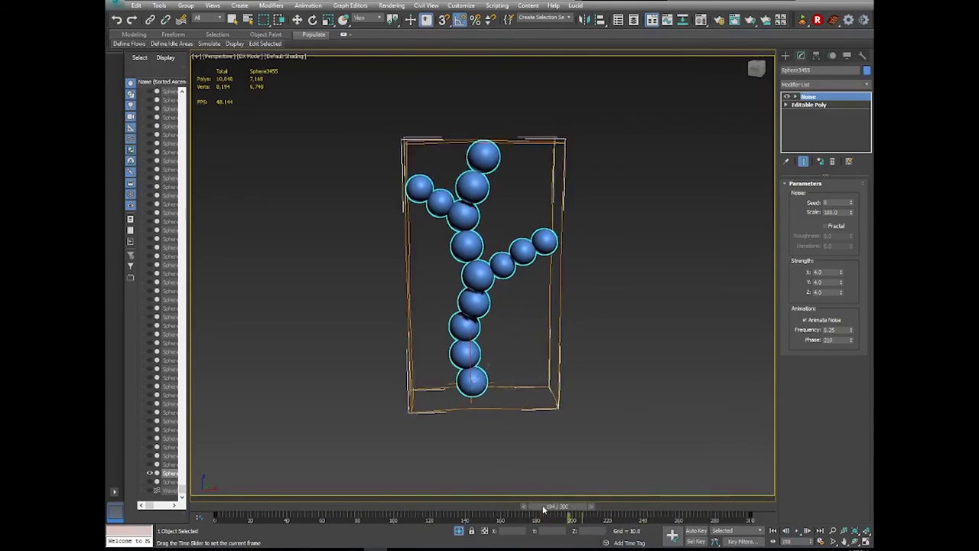
key(e)
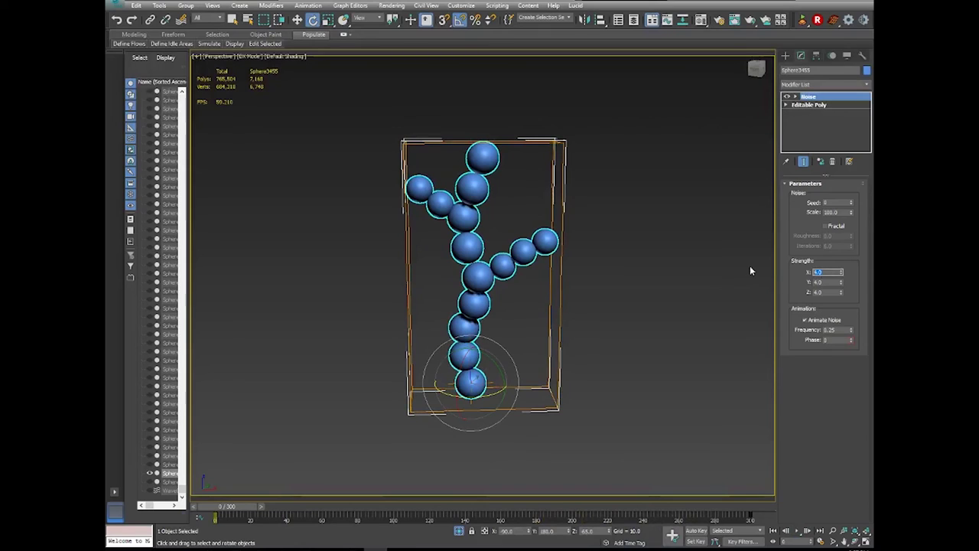
Set the Noise strength to 6 on X, 6 on Y and 3 on Z, and play the animation to check the movement.
text(6)
key(Tab)
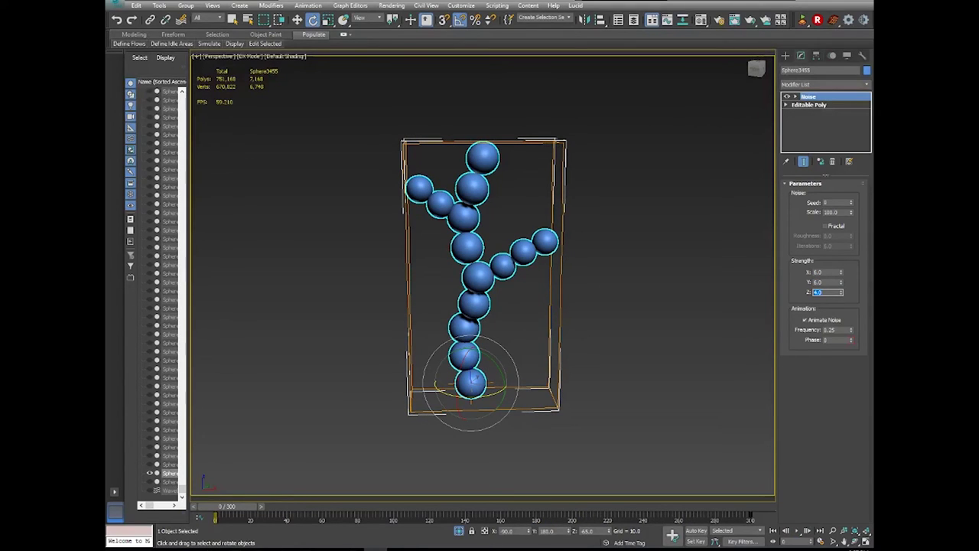
text(6)
key(Return)
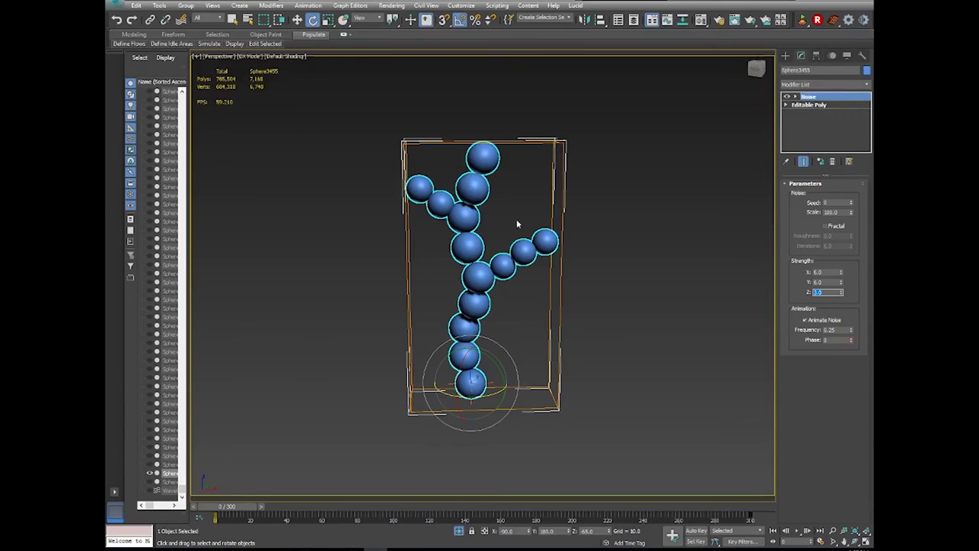
click(799, 532)
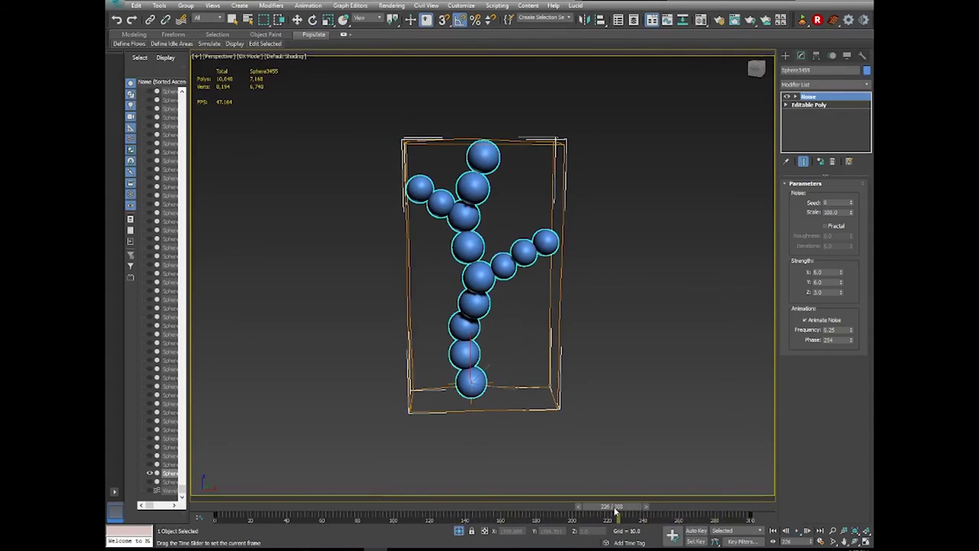
key(e)
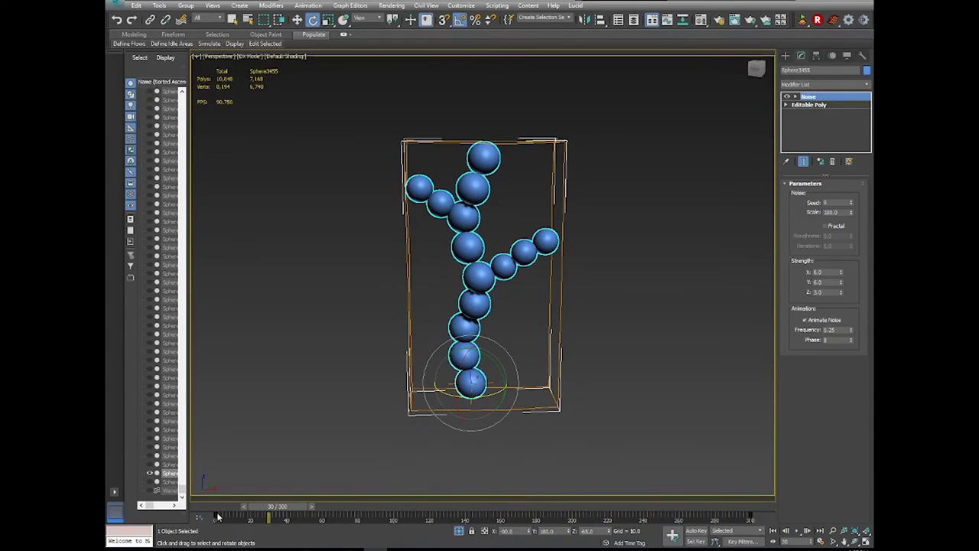
Change the incoming and outgoing tangents of the Noise Phase key at frame 0 to linear.
right_click(217, 516)
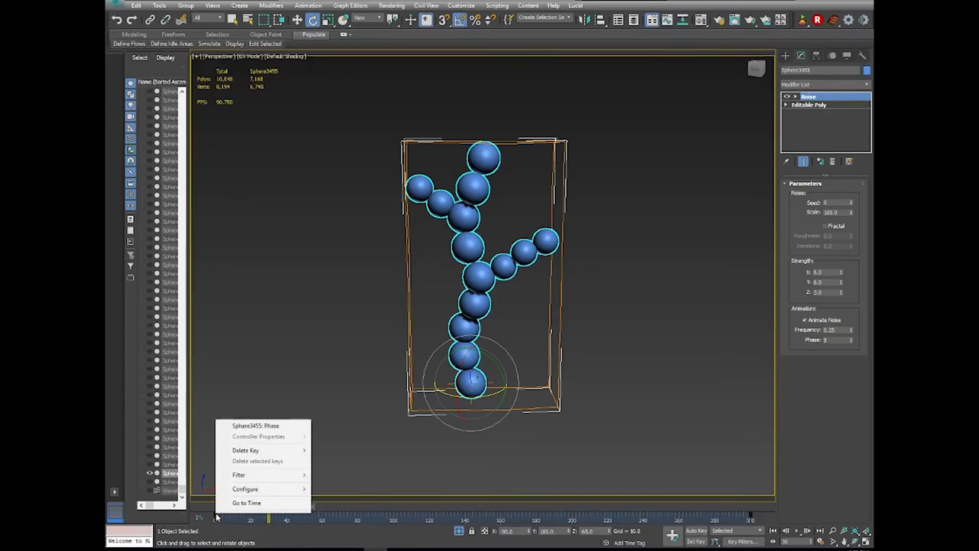
click(250, 426)
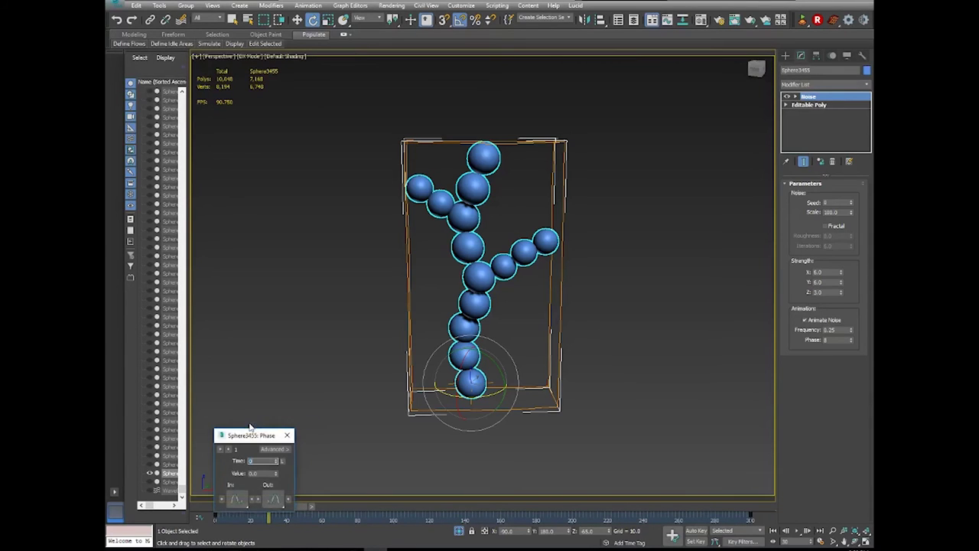
drag(237, 499, 243, 414)
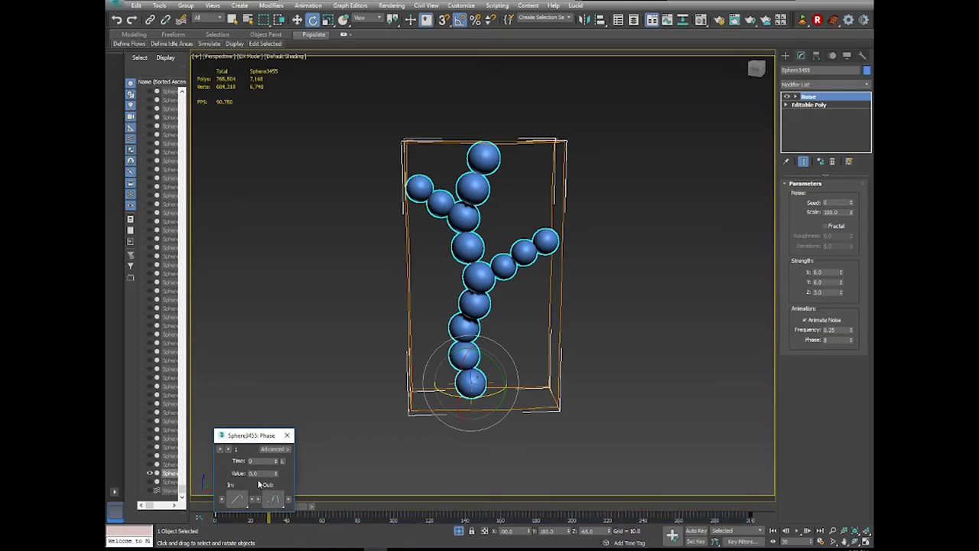
drag(273, 499, 273, 405)
click(286, 436)
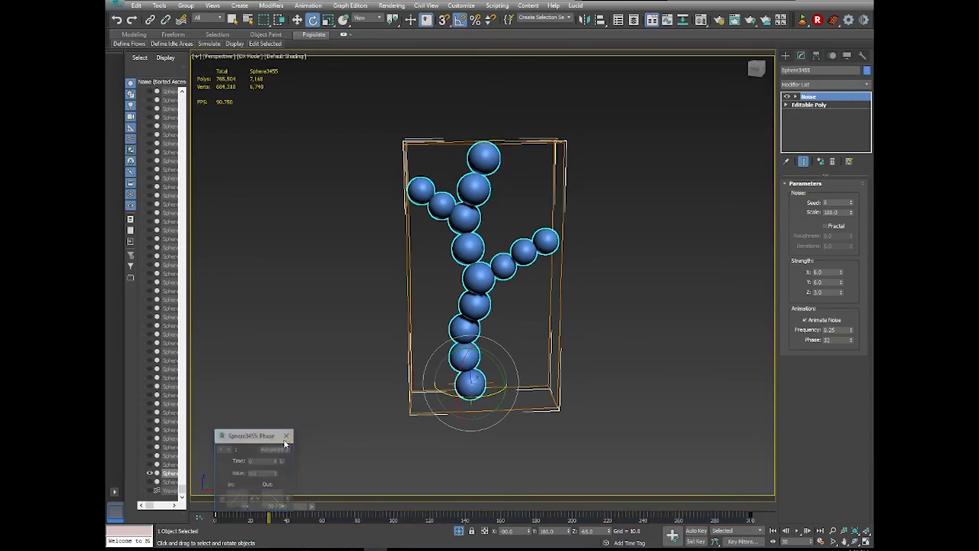
Change the incoming and outgoing tangents of the Noise Phase key at frame 300 to linear.
right_click(750, 516)
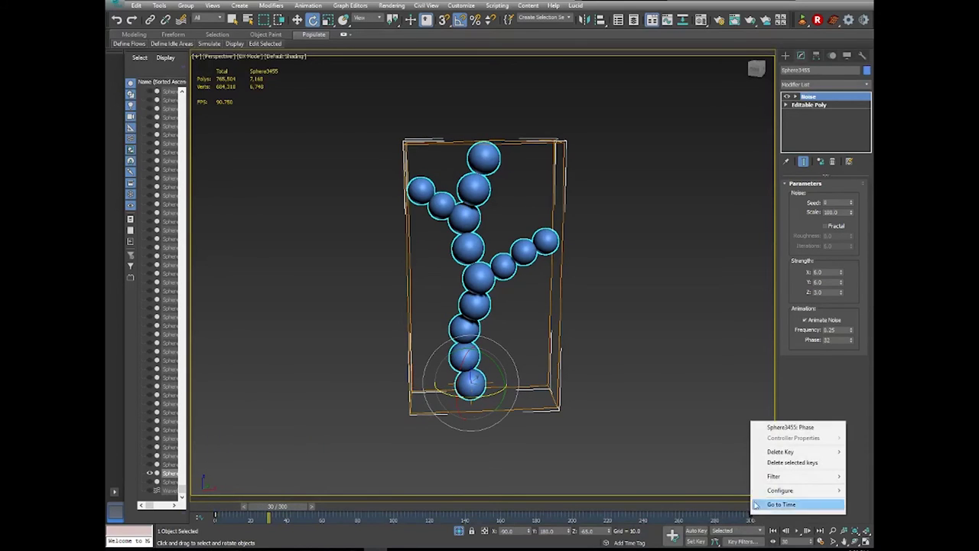
click(770, 428)
drag(756, 503, 756, 411)
drag(793, 501, 793, 406)
click(805, 438)
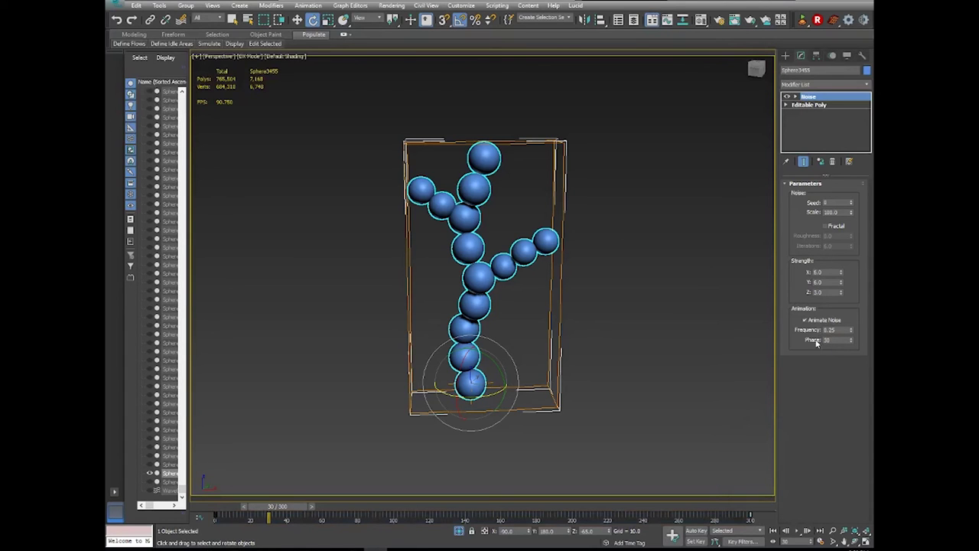
Recheck the tangents of the Phase key at frame 300, deselect the chain and play the animation to review its motion.
key(/)
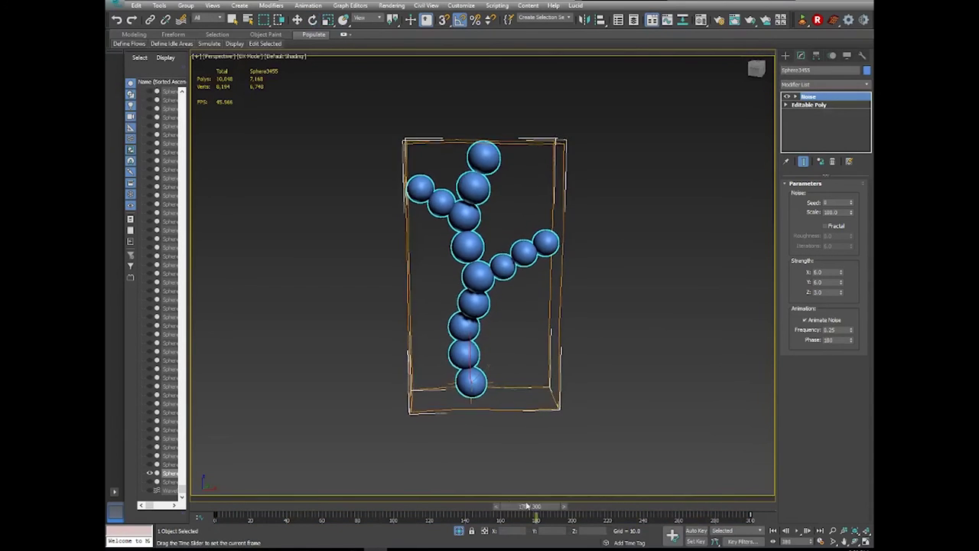
drag(296, 520, 226, 507)
right_click(754, 519)
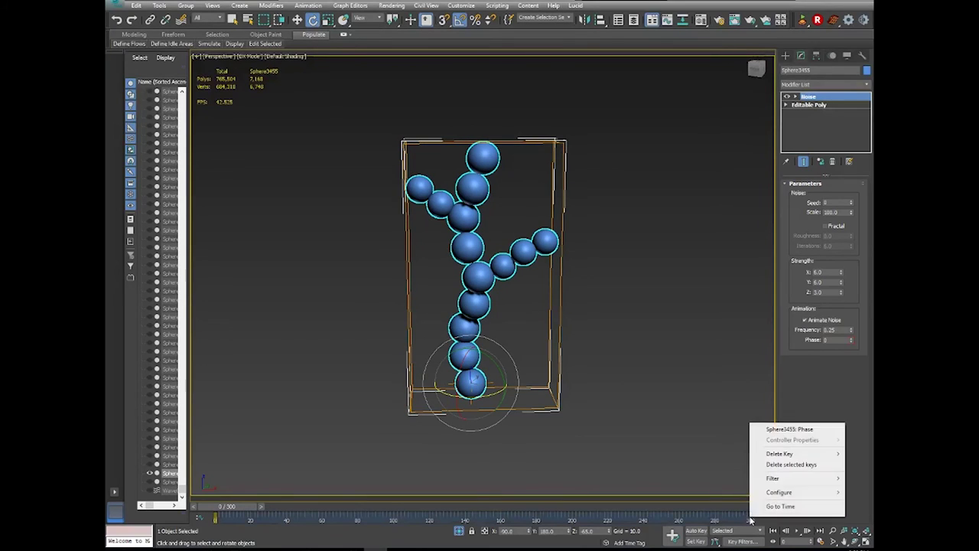
click(781, 430)
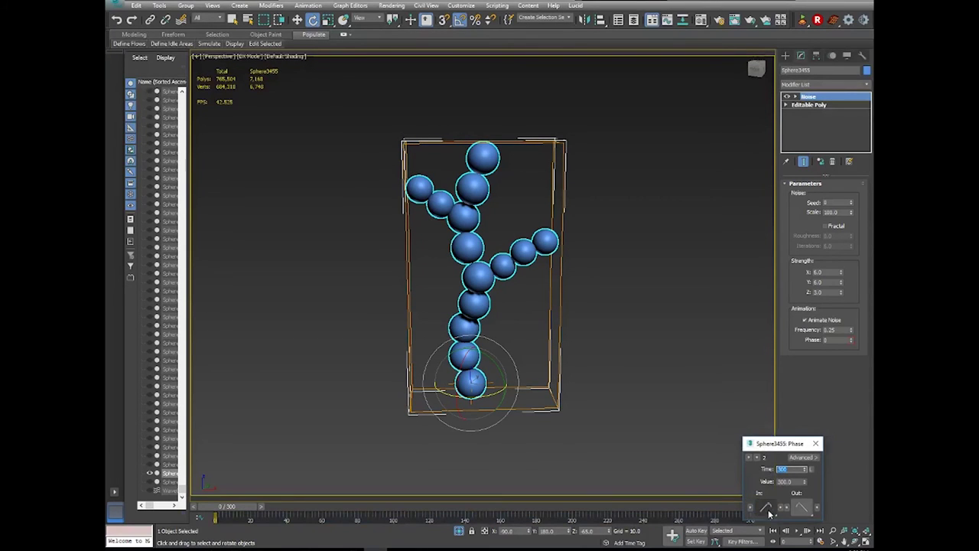
click(816, 443)
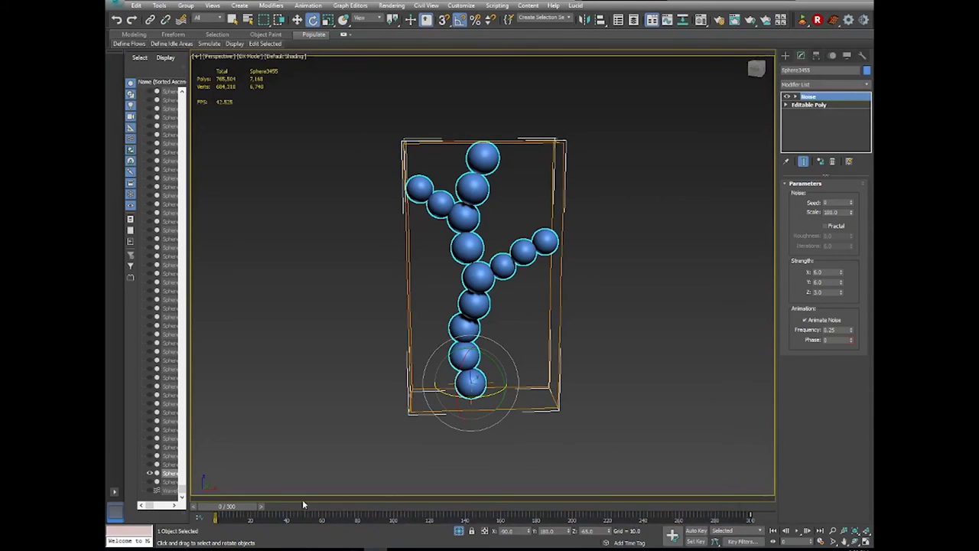
click(315, 457)
click(797, 532)
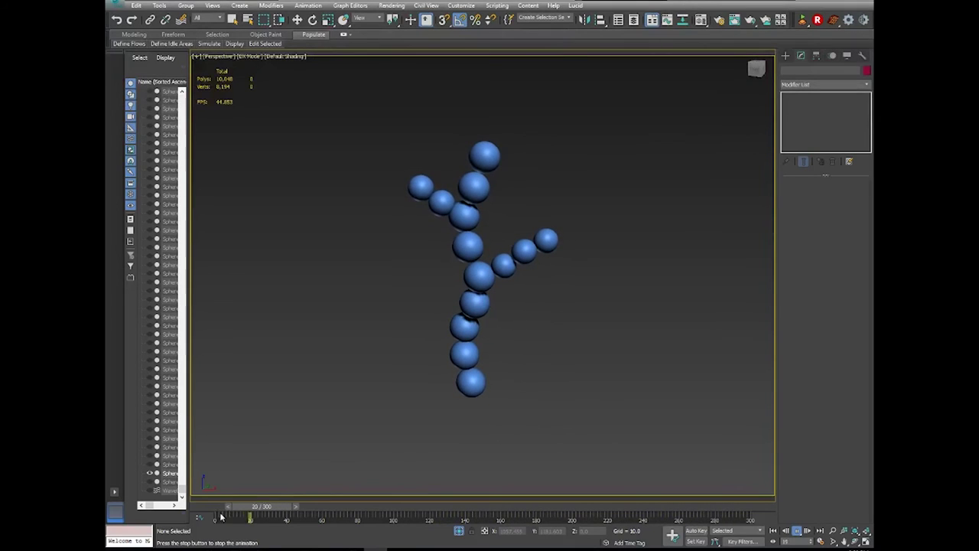
click(222, 506)
key(e)
End the chain's isolation, check that the front chain also carries the Noise modifier, and view the membrane through PhysCamera001.
right_click(542, 369)
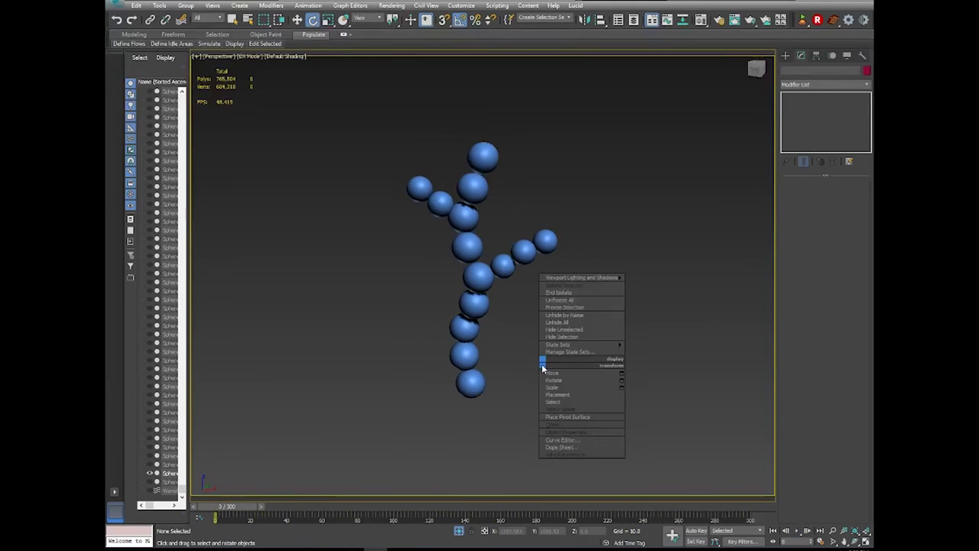
click(569, 293)
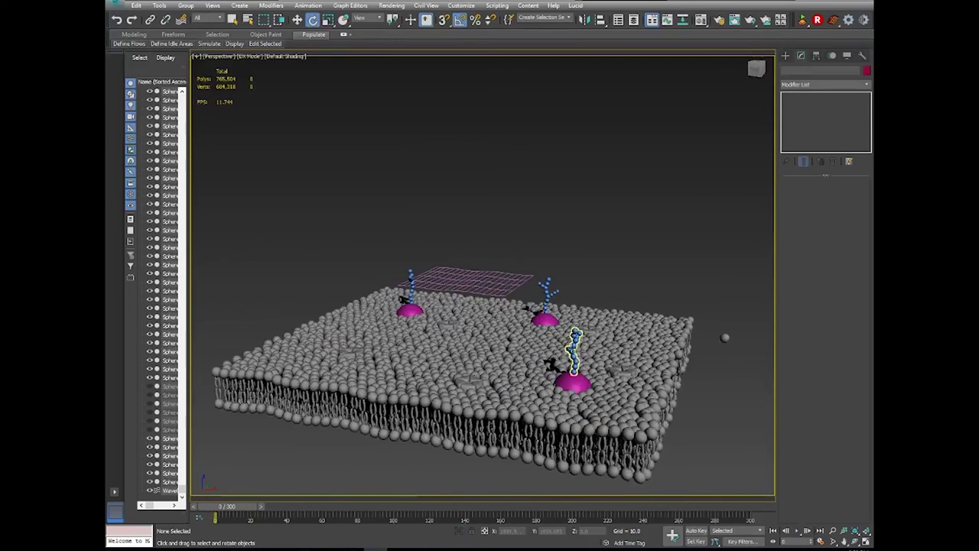
click(573, 349)
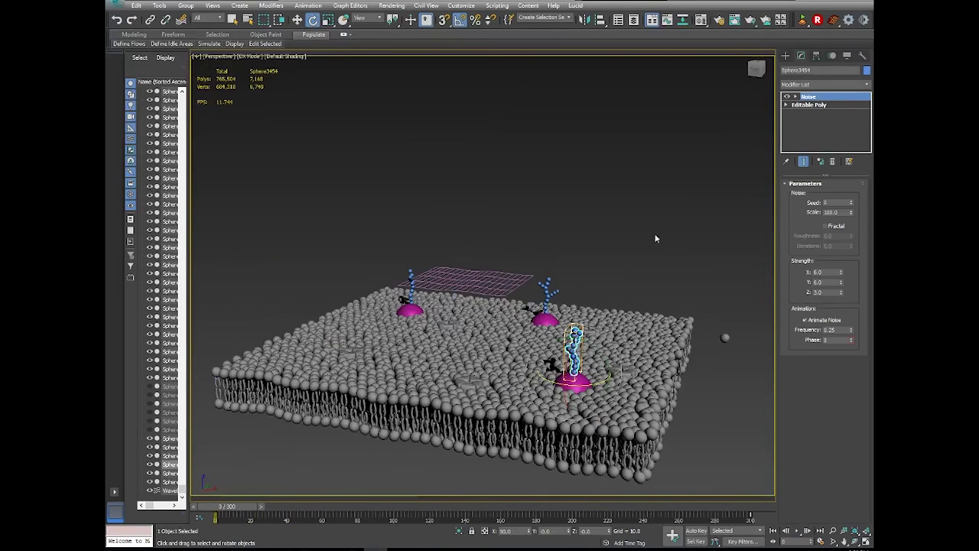
scroll(554, 340, up, 3)
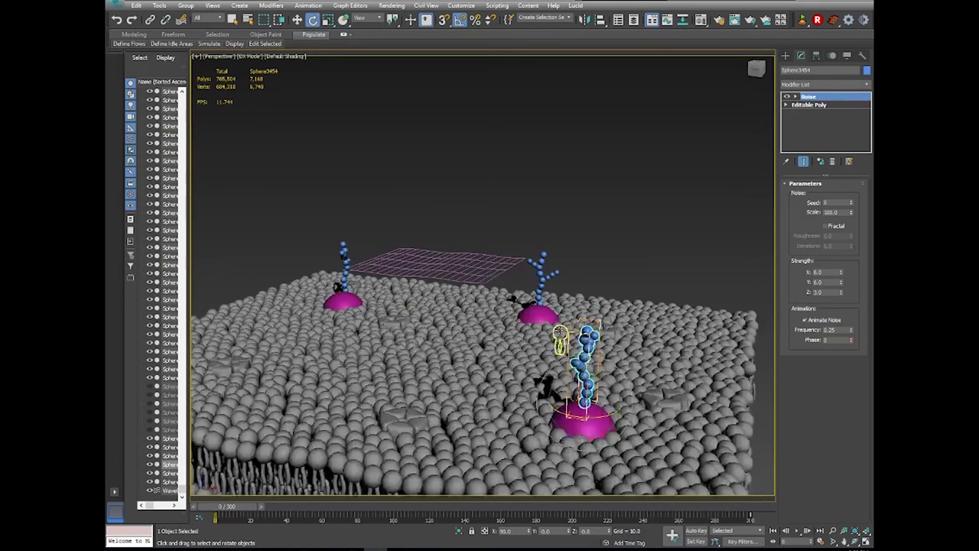
click(217, 57)
mouse_move(227, 63)
click(183, 66)
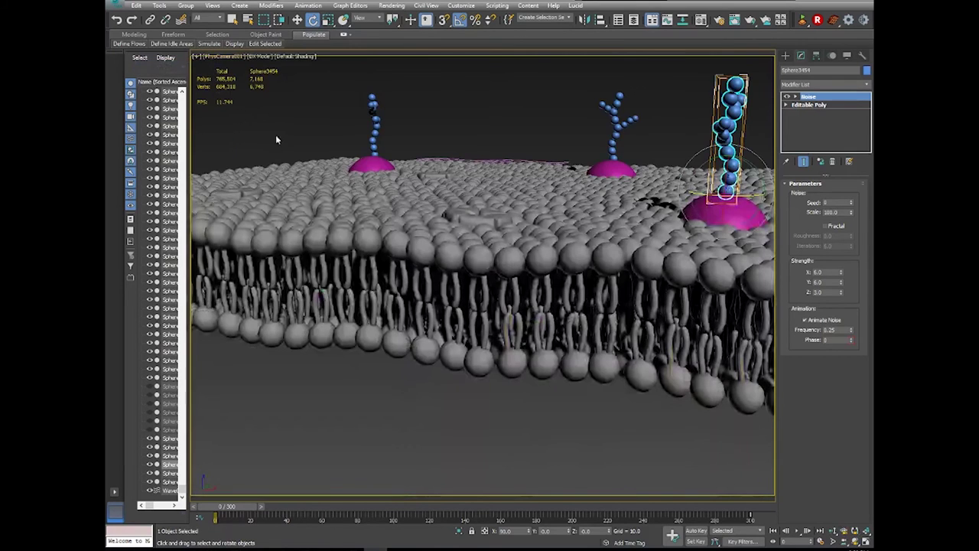
Select the three magenta spheres together with their three blue chains and switch back to the perspective view for orbiting.
click(421, 124)
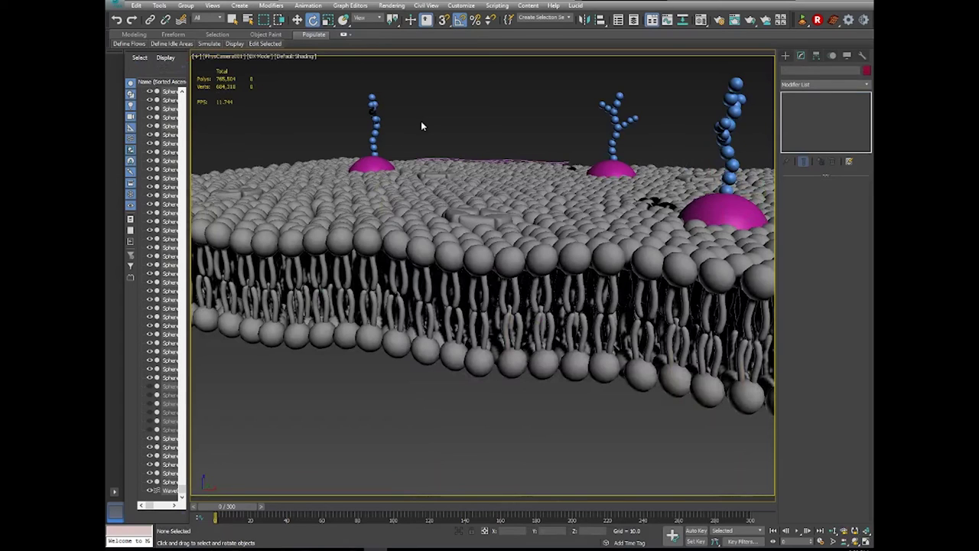
click(372, 173)
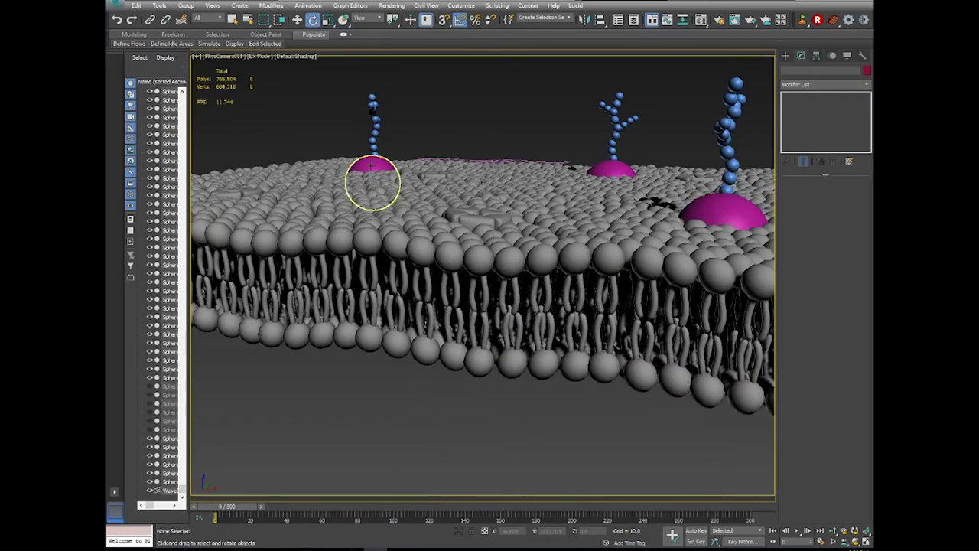
click(613, 167)
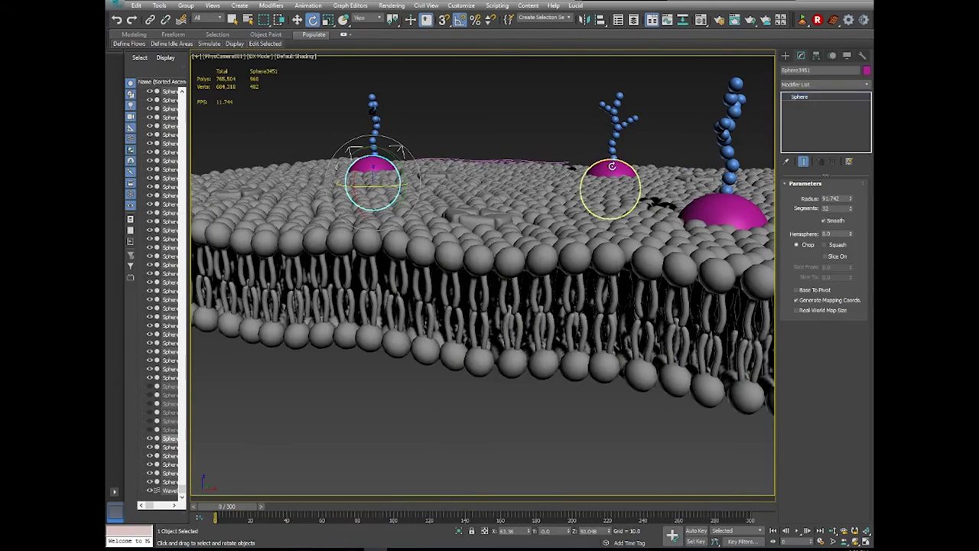
ctrl+click(735, 211)
ctrl+click(363, 162)
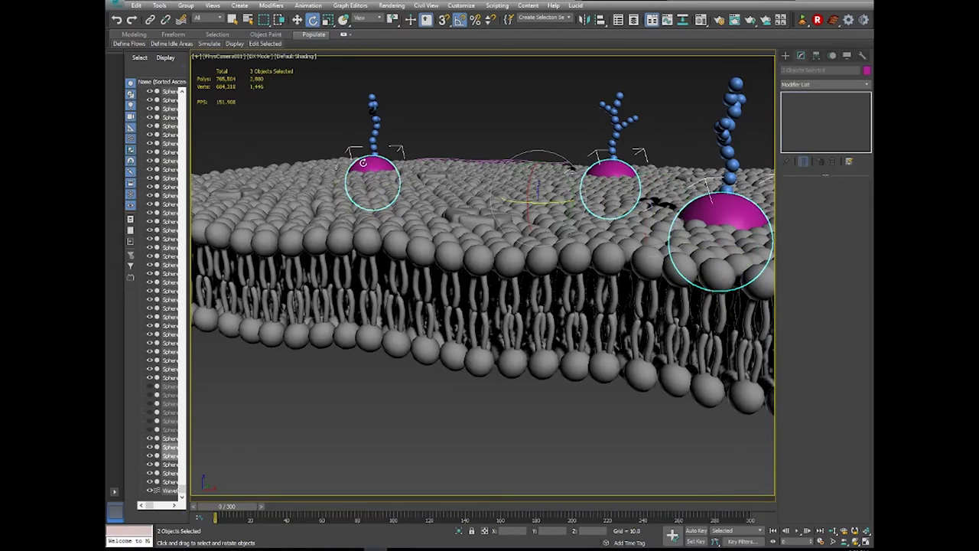
ctrl+click(373, 126)
ctrl+click(612, 121)
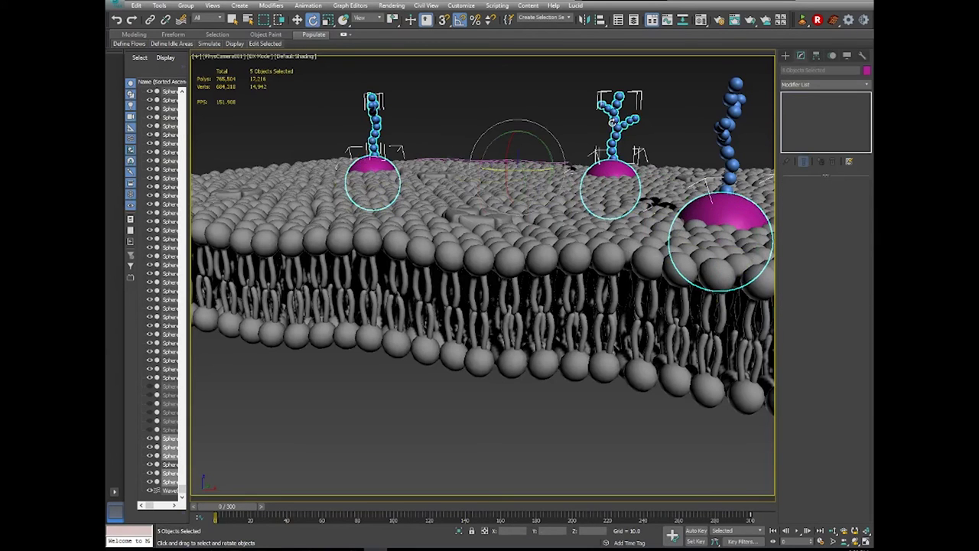
ctrl+click(719, 135)
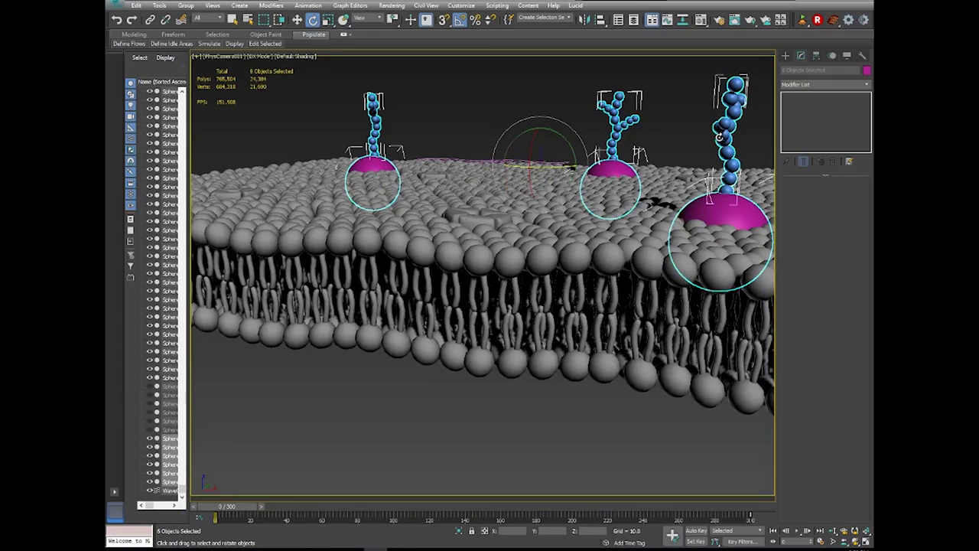
key(p)
click(865, 541)
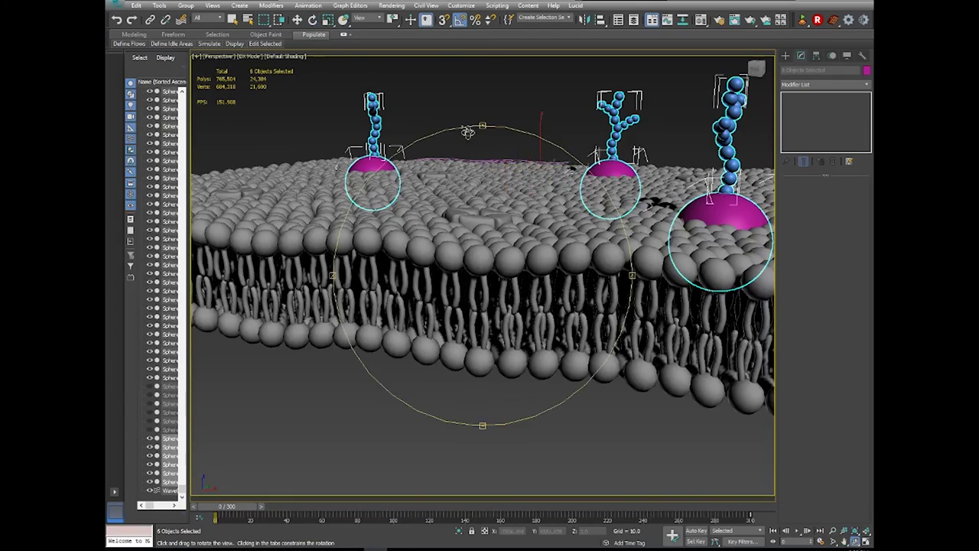
Bind the three magenta spheres and their three blue chains to the wave space warp above the membrane, and deselect everything.
drag(469, 132, 505, 260)
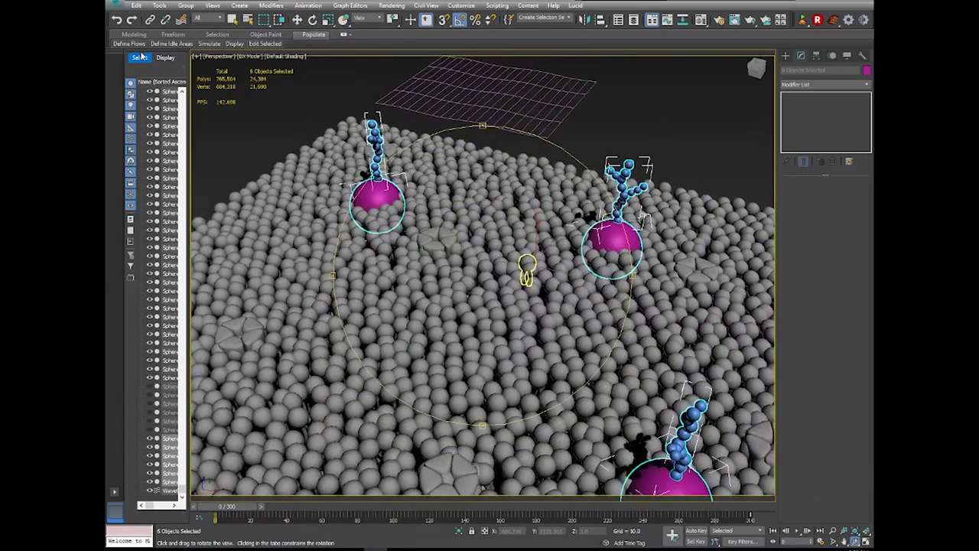
click(182, 19)
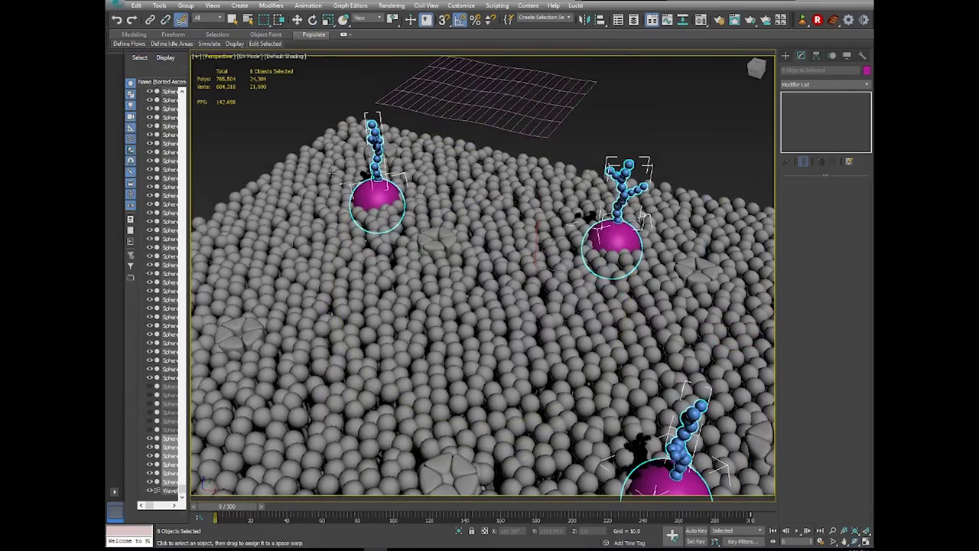
drag(382, 201, 461, 123)
click(297, 19)
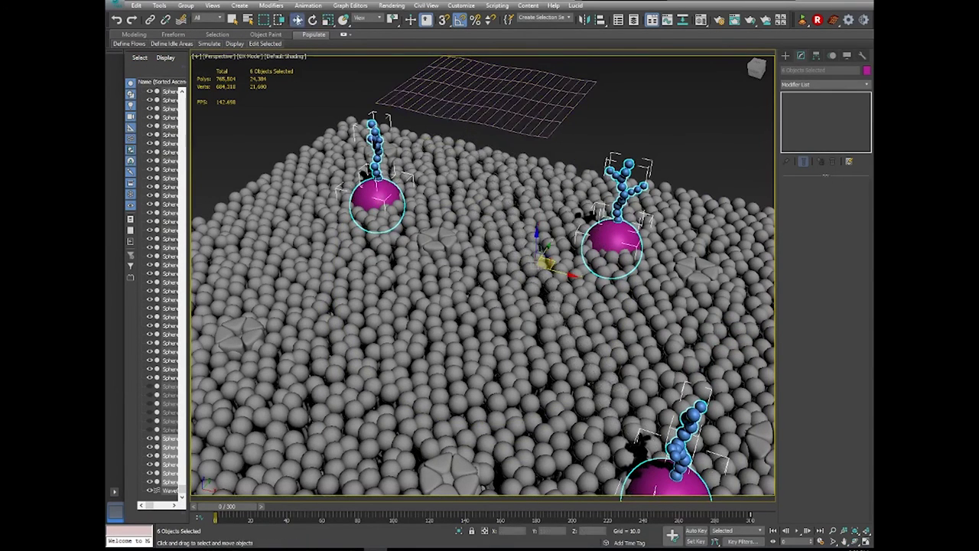
click(282, 107)
View the membrane through PhysCamera001, scrub the timeline to about frame 128 to check the proteins' wave motion, and return to frame 0.
mouse_move(234, 46)
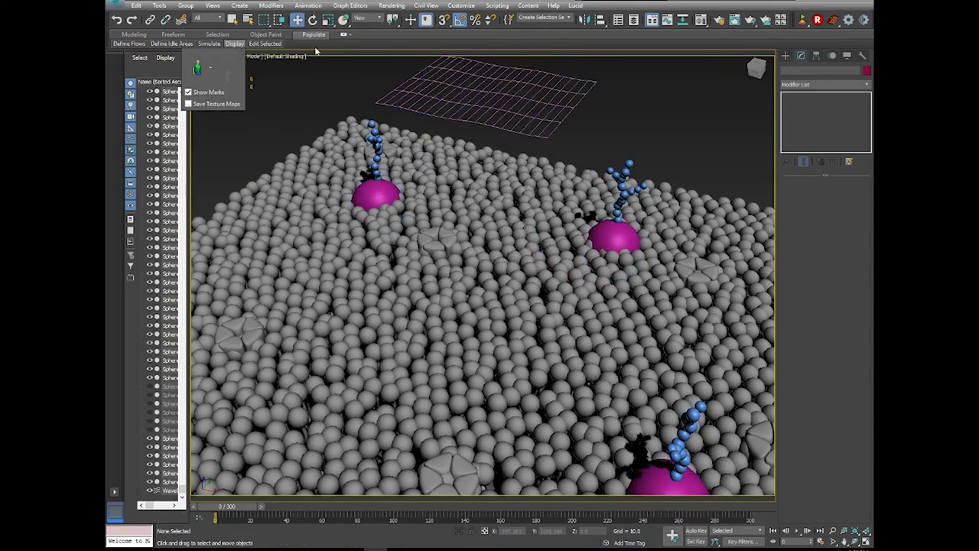
click(228, 58)
mouse_move(241, 66)
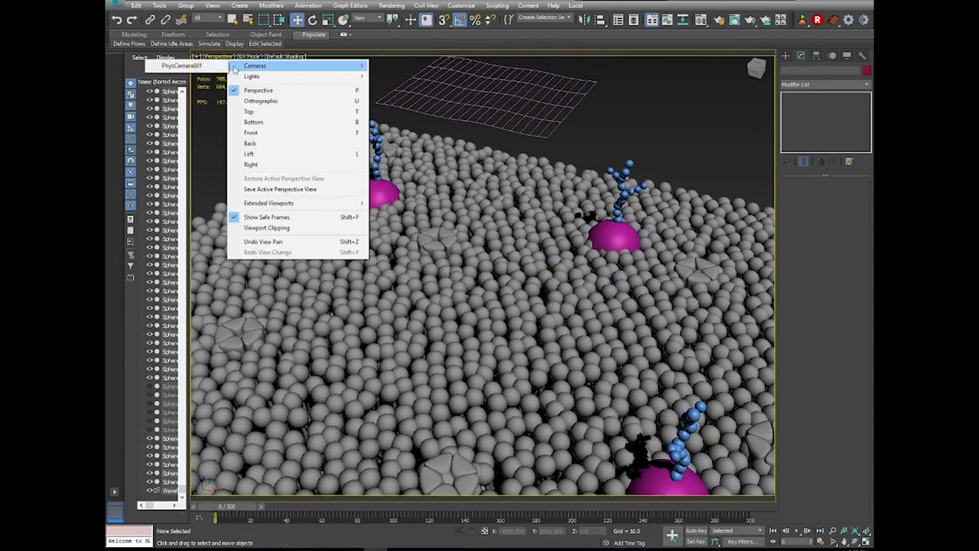
click(203, 67)
click(261, 506)
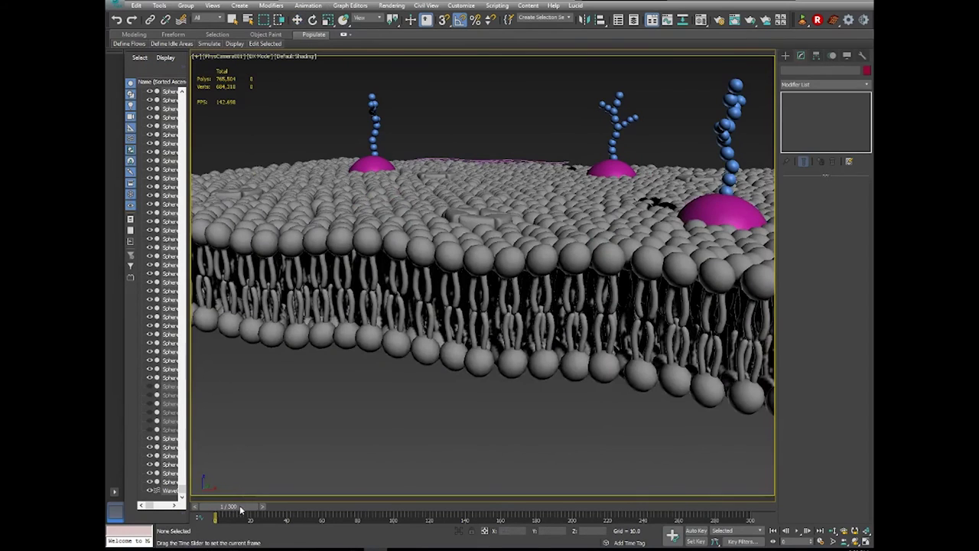
click(297, 502)
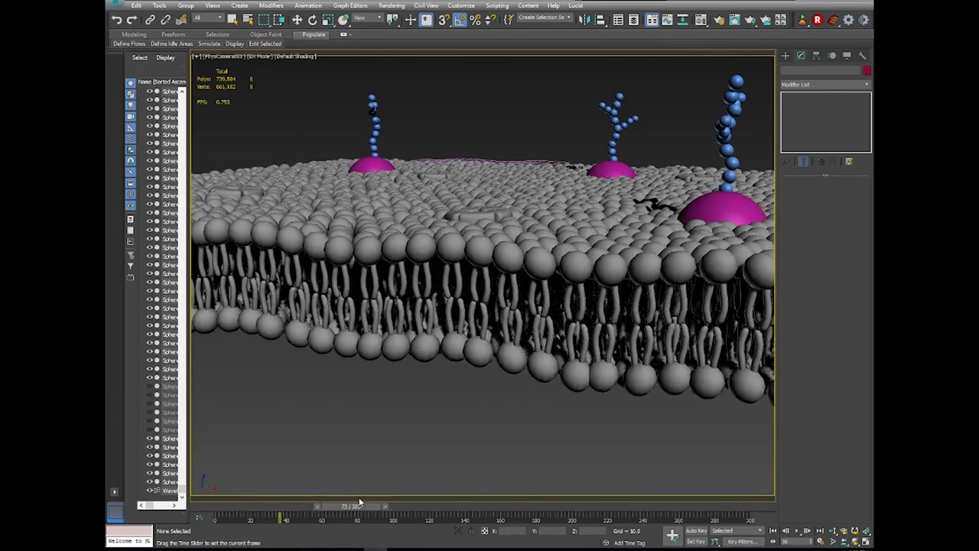
click(378, 501)
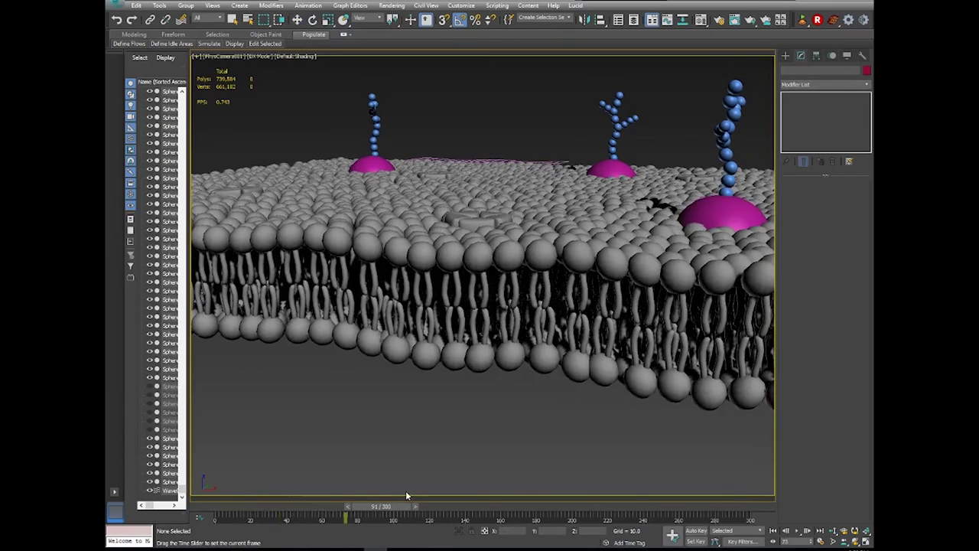
click(433, 495)
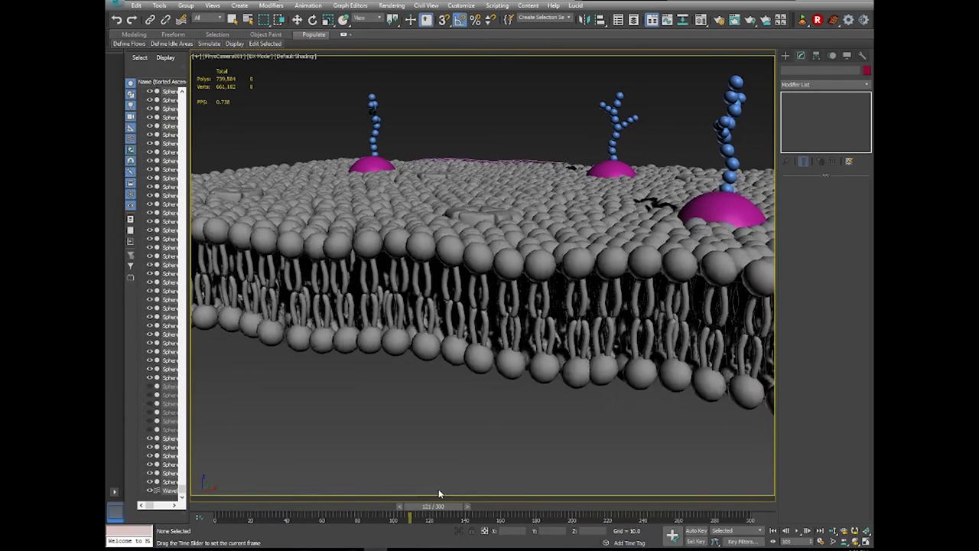
click(447, 491)
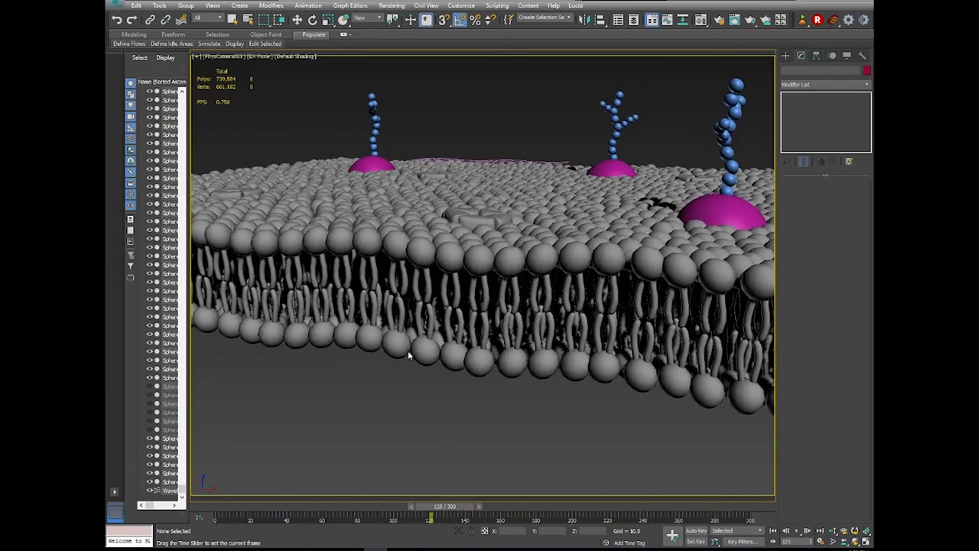
click(217, 511)
Select the three magenta spheres and open the Material Editor for them.
click(375, 166)
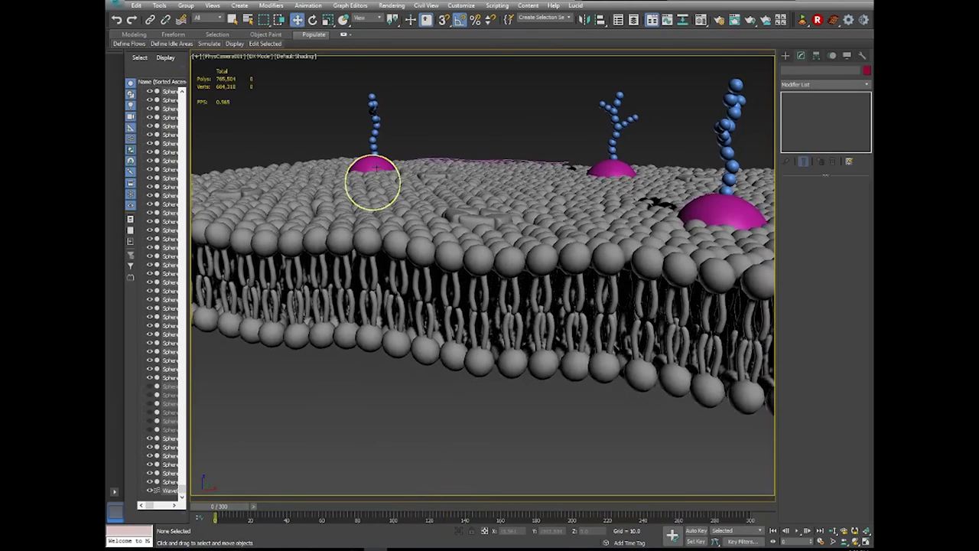
ctrl+click(612, 173)
ctrl+click(711, 205)
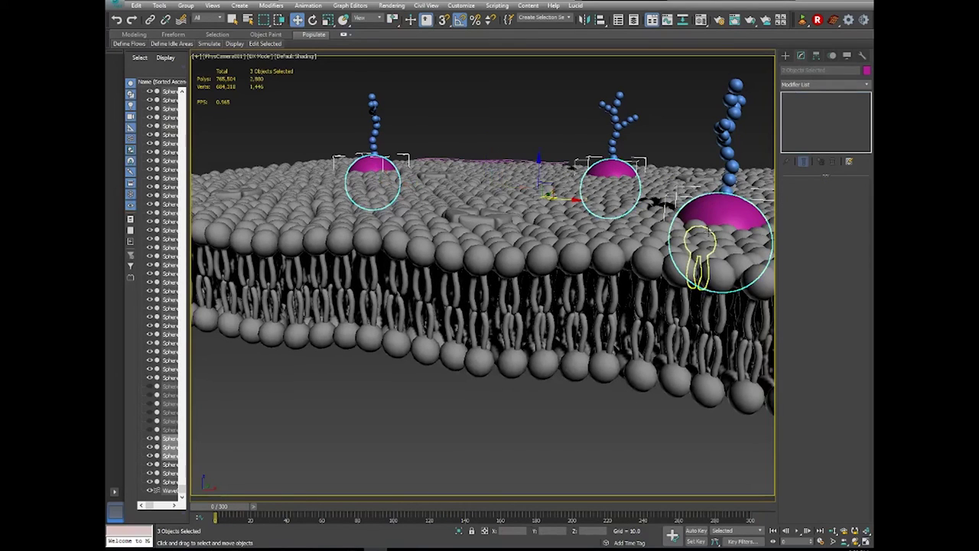
key(m)
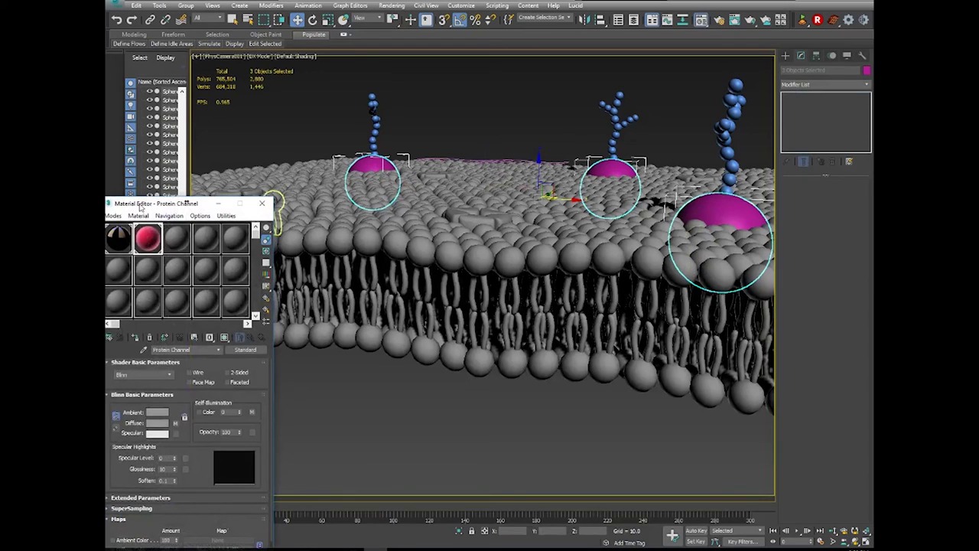
drag(186, 203, 307, 80)
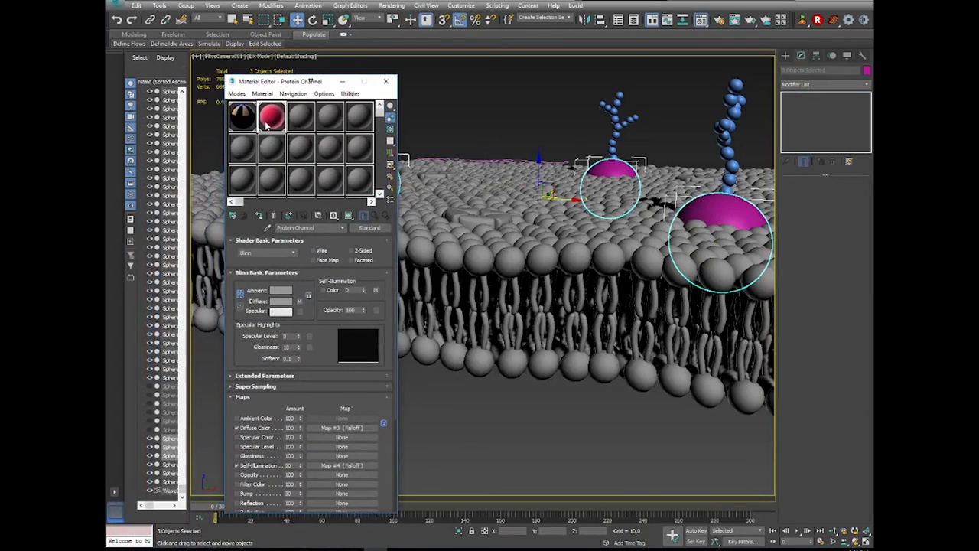
Paste a copy of the Protein Channel material into the third material slot, 03 - Default.
right_click(368, 232)
click(388, 242)
click(348, 189)
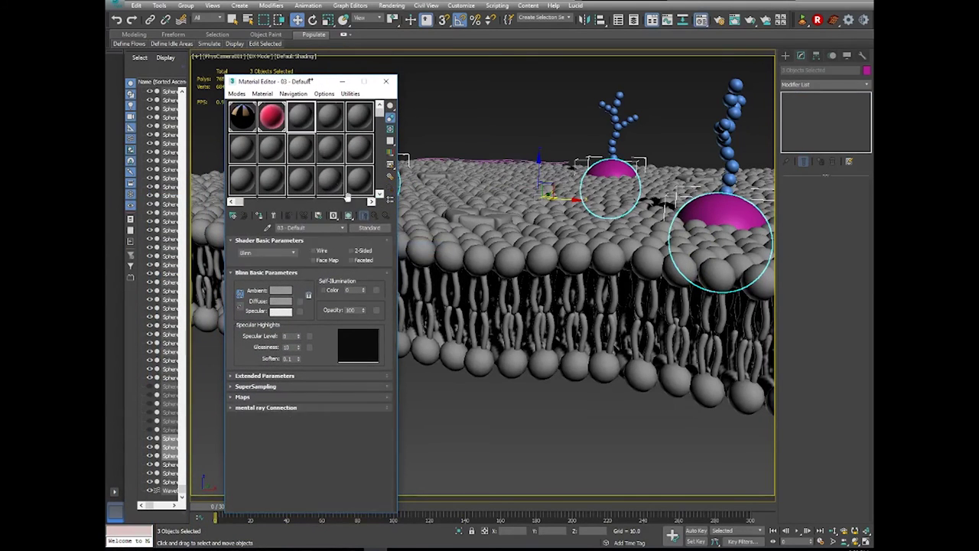
right_click(357, 231)
click(372, 257)
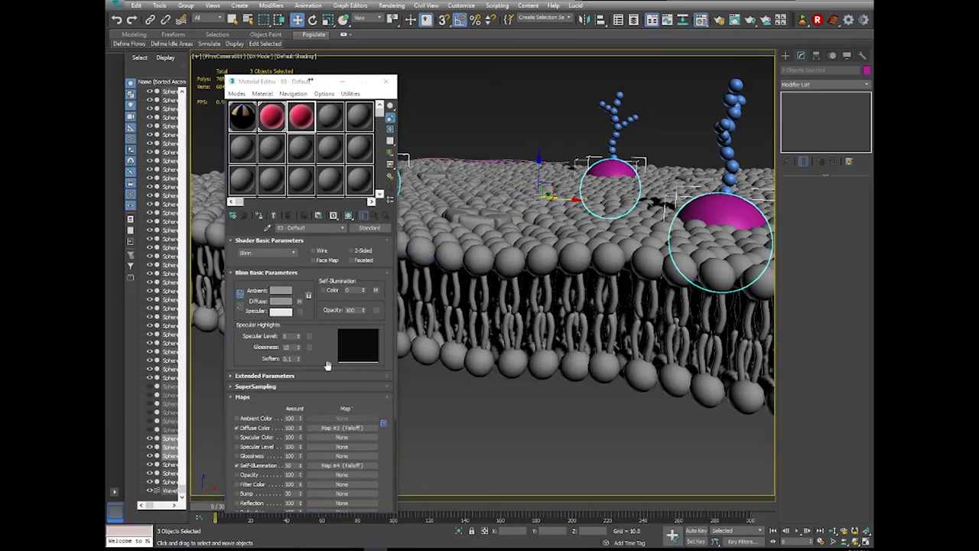
Set the front colour of the 03 - Default diffuse Falloff map to pink with green 30 and blue 145.
click(329, 427)
click(249, 264)
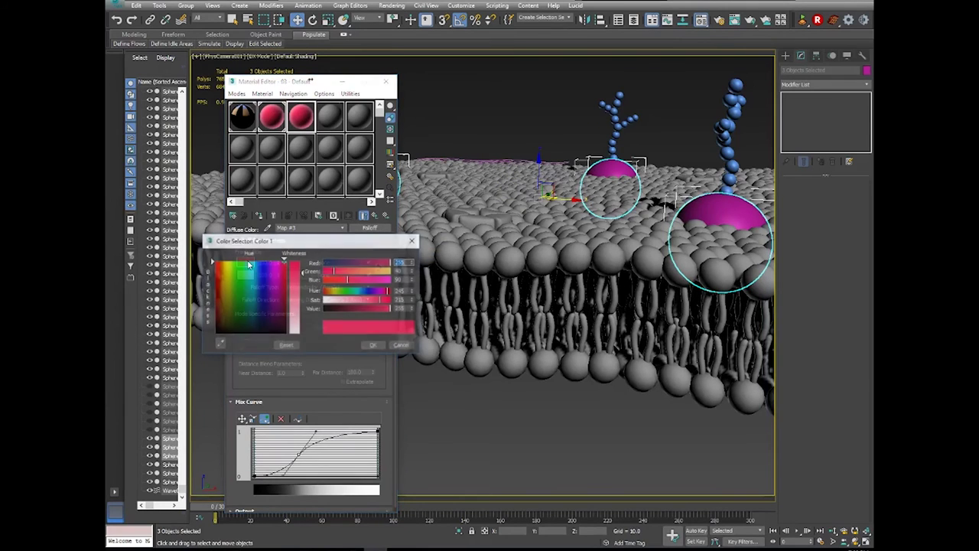
drag(279, 238, 498, 202)
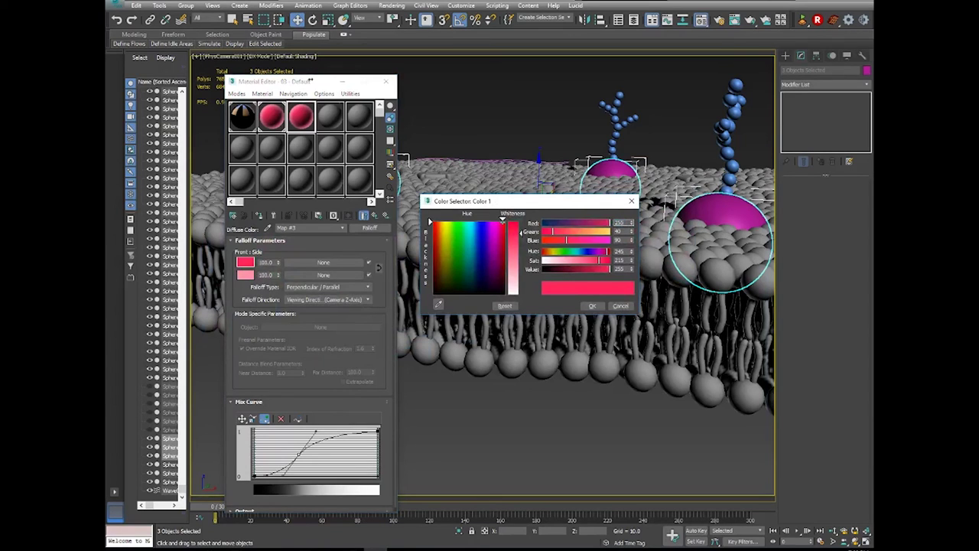
click(619, 231)
text(30)
key(Tab)
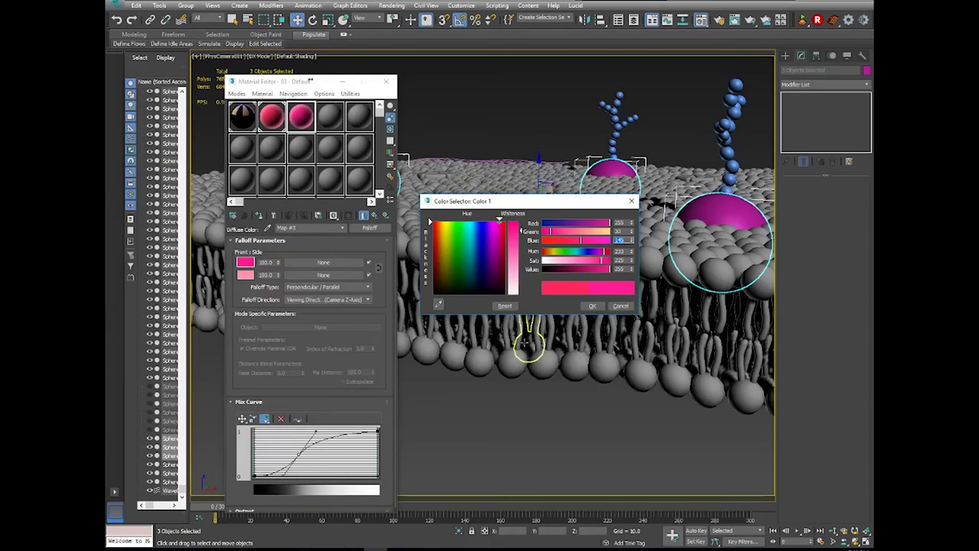
click(592, 306)
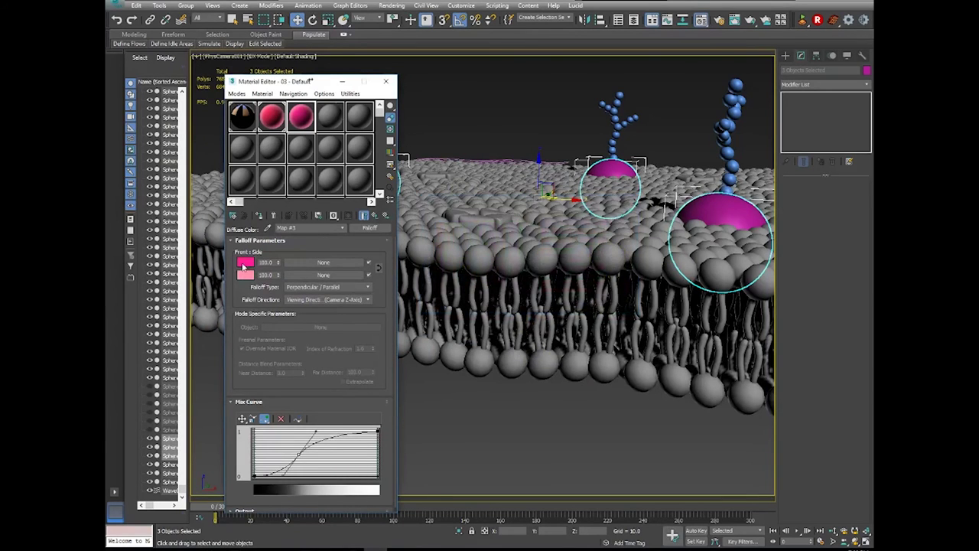
Copy the Falloff's front pink to its side colour, lighten it to pale pink, and assign the material to the three spheres.
drag(248, 265, 303, 318)
click(307, 302)
click(251, 279)
click(372, 345)
click(374, 215)
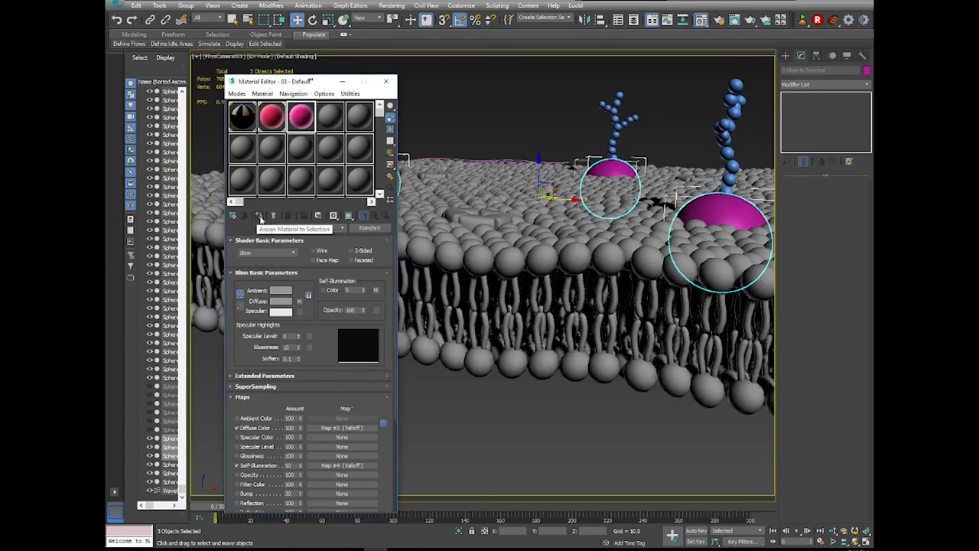
click(259, 216)
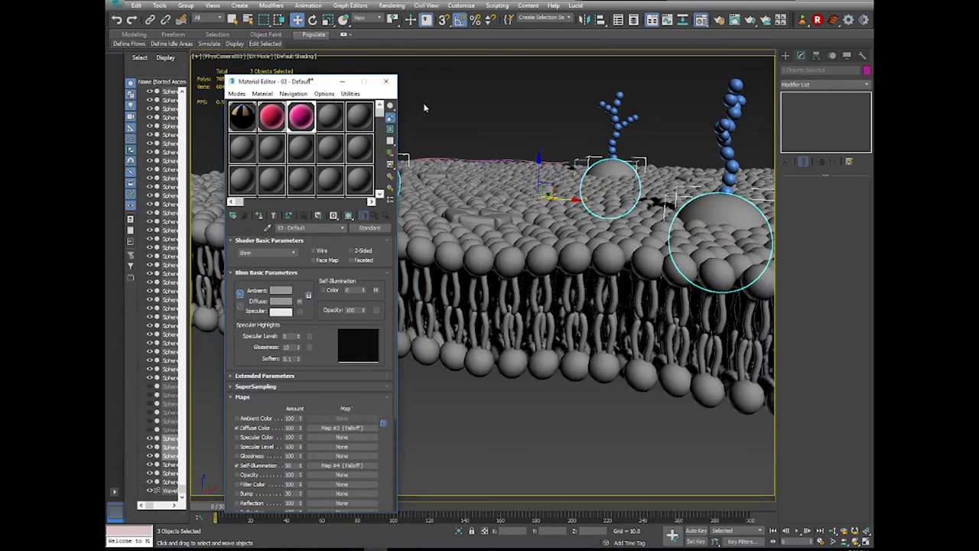
Select the rear unbranched blue chain and paste a copy of the 03 - Default material into the fourth slot, 04 - Default.
drag(287, 87, 224, 121)
click(374, 136)
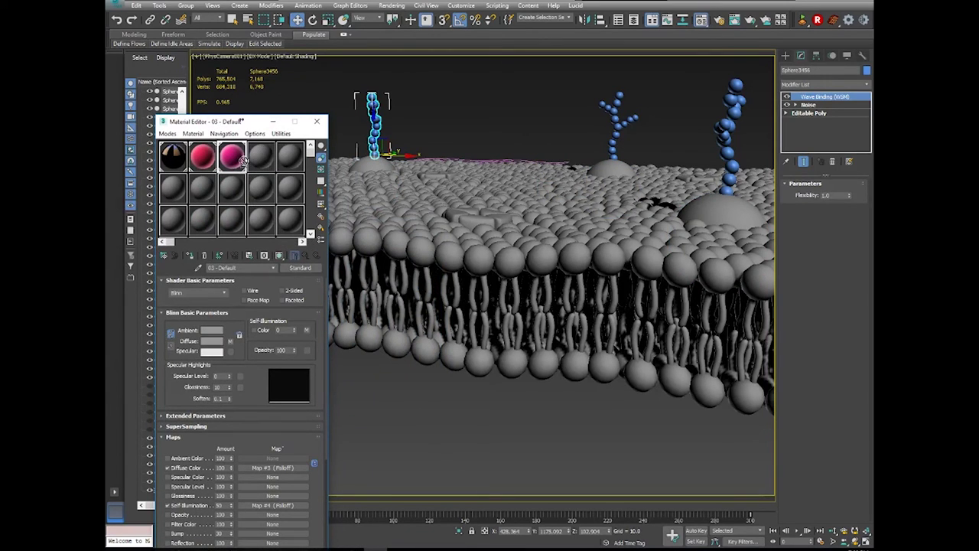
right_click(289, 257)
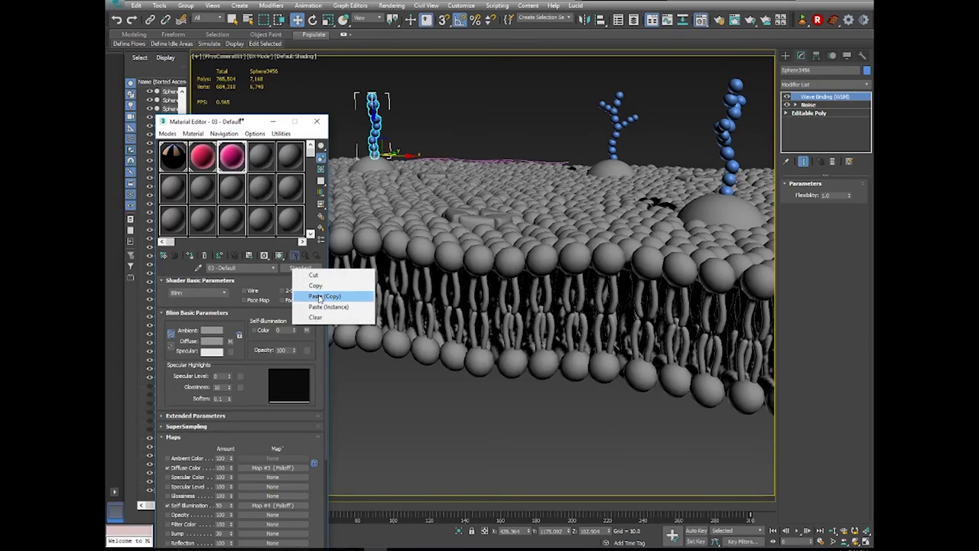
click(329, 284)
click(262, 162)
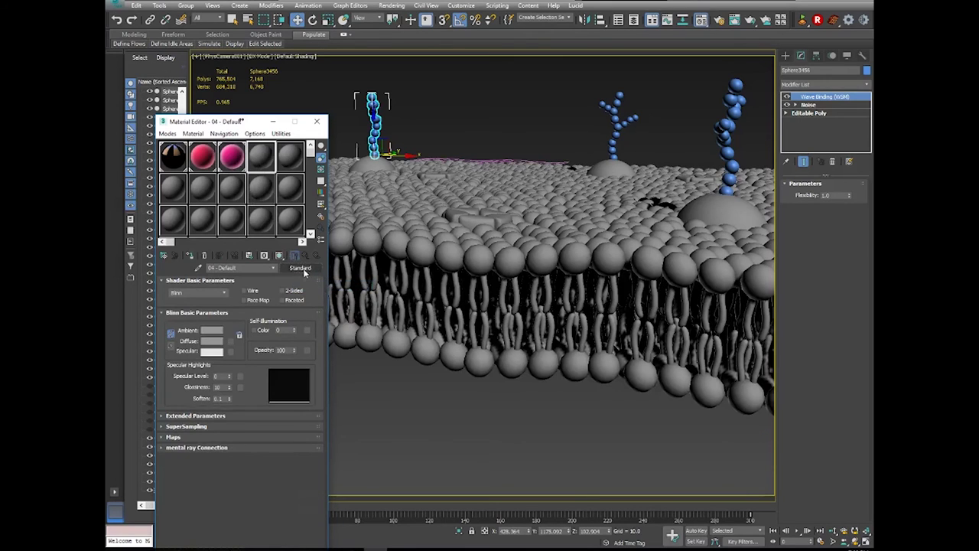
right_click(304, 274)
click(337, 295)
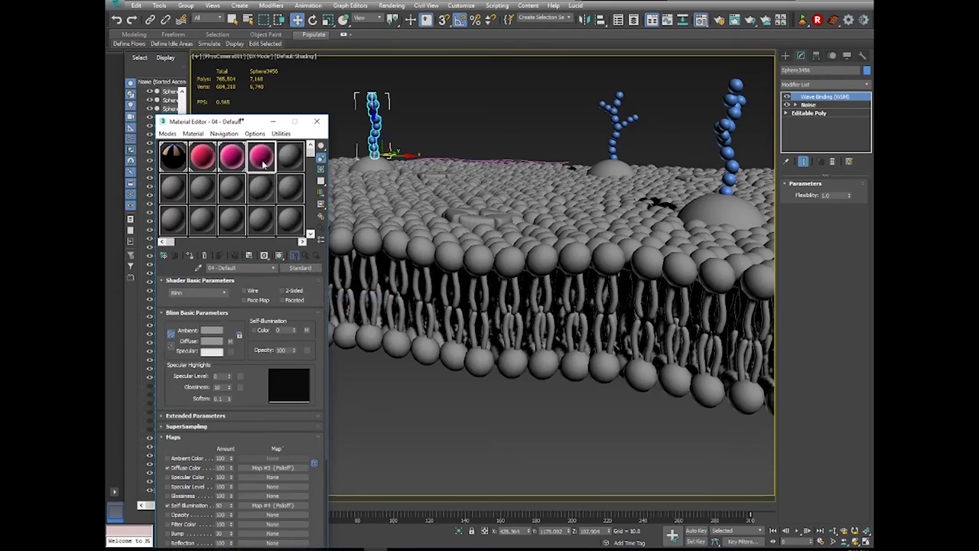
drag(214, 127, 210, 40)
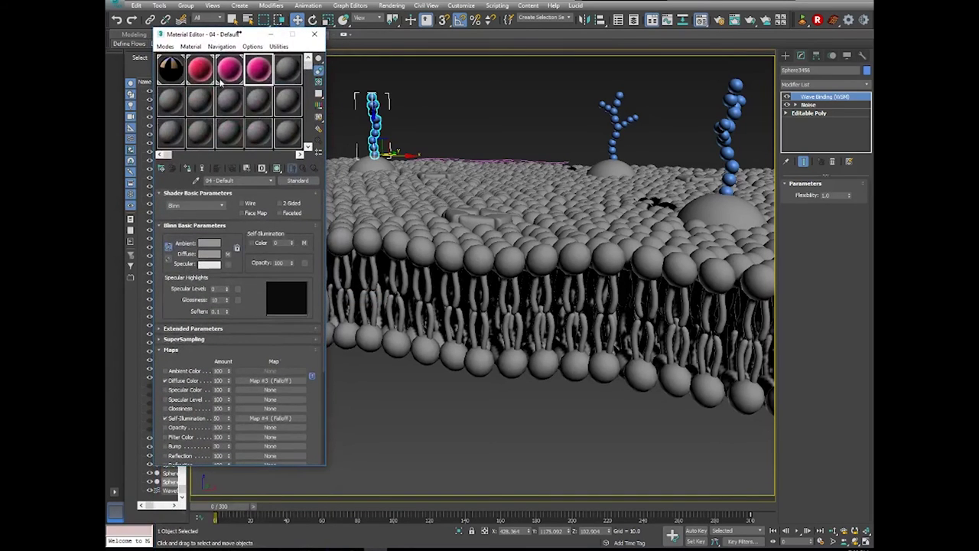
Change the front colour of the 04 - Default diffuse Falloff map to a bright teal green.
click(264, 380)
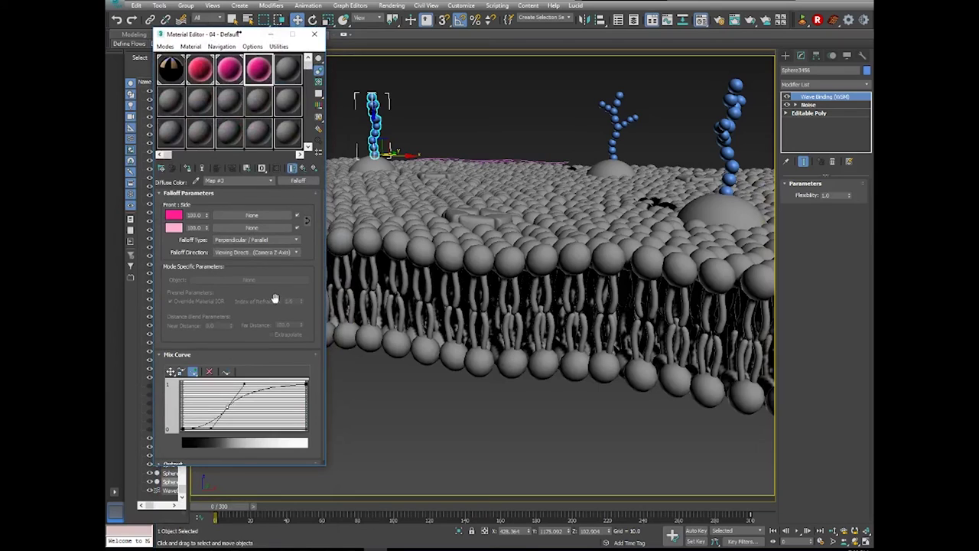
click(179, 215)
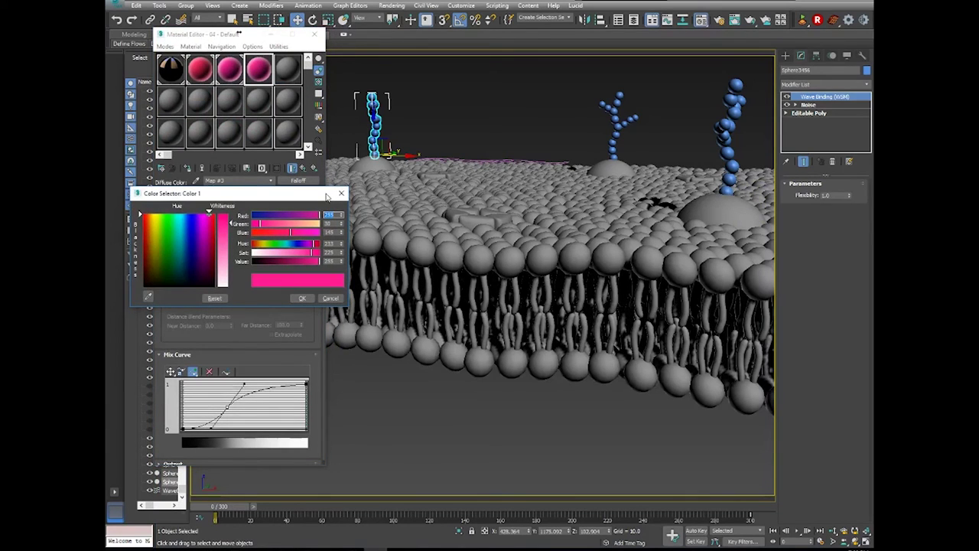
click(191, 250)
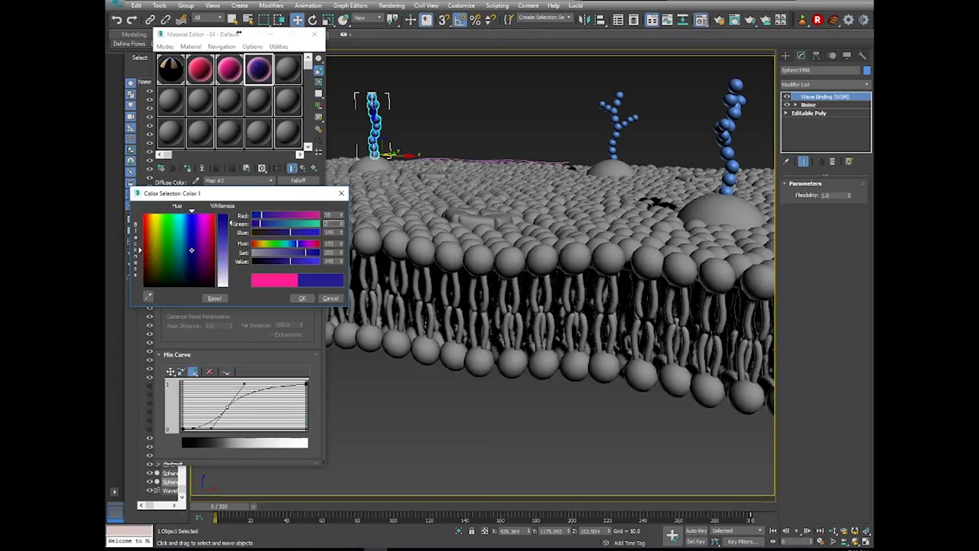
click(174, 222)
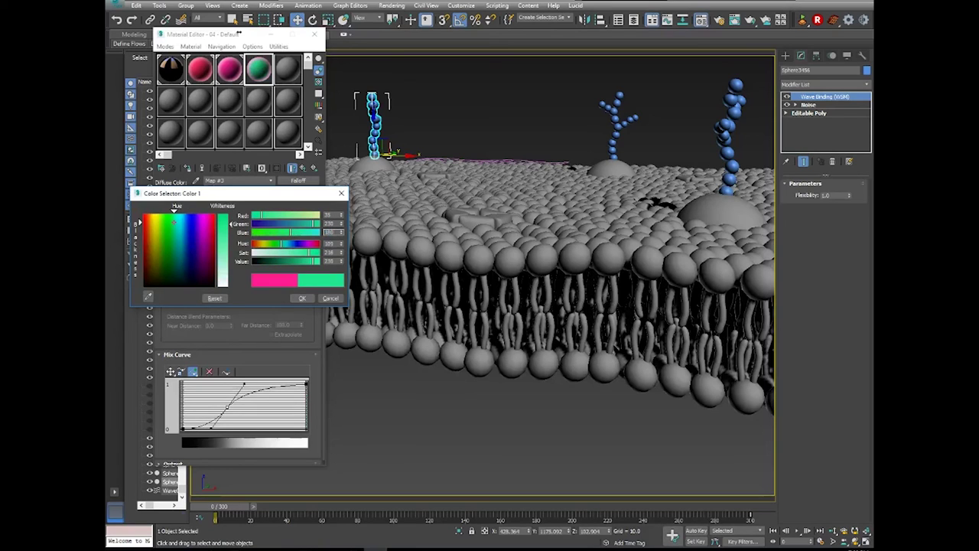
click(302, 297)
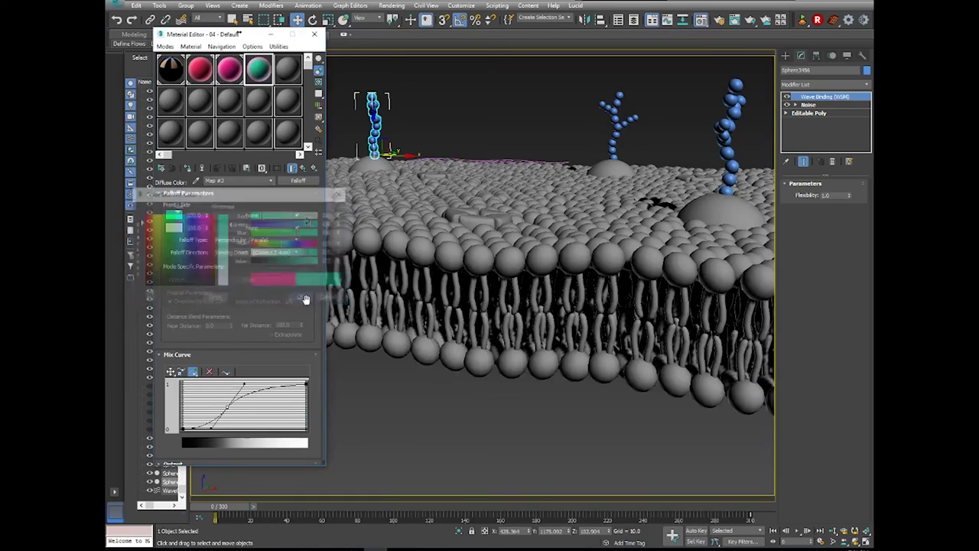
Copy the Falloff's front teal to its side colour and lighten the side colour to pale teal.
drag(174, 216, 173, 227)
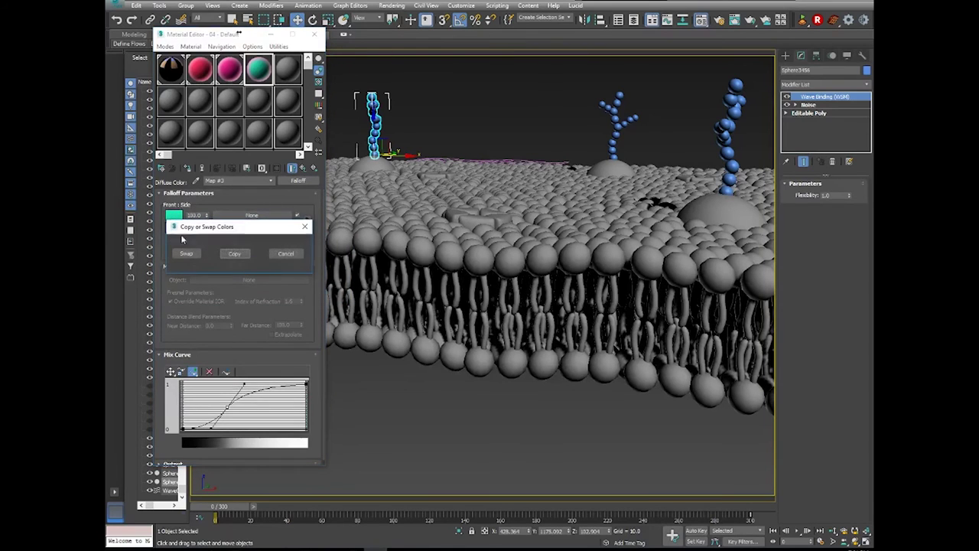
click(234, 253)
click(173, 228)
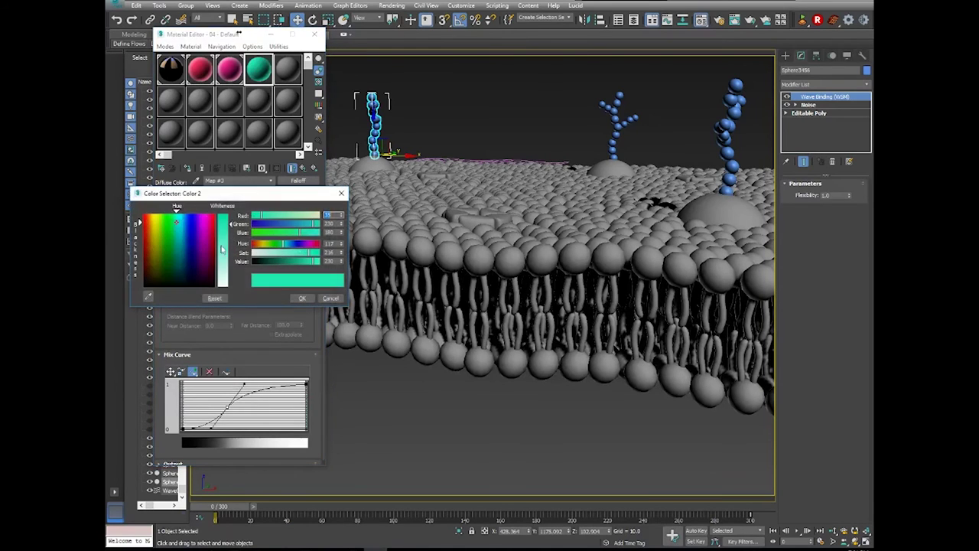
drag(224, 251, 228, 264)
click(303, 297)
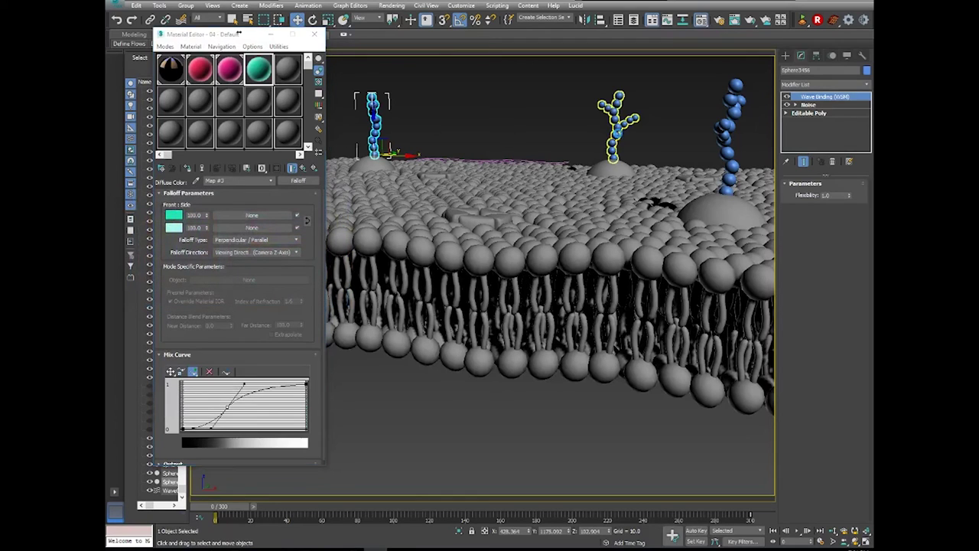
Assign the teal 04 - Default material to all three chains standing on the membrane's surface spheres.
click(612, 129)
click(731, 137)
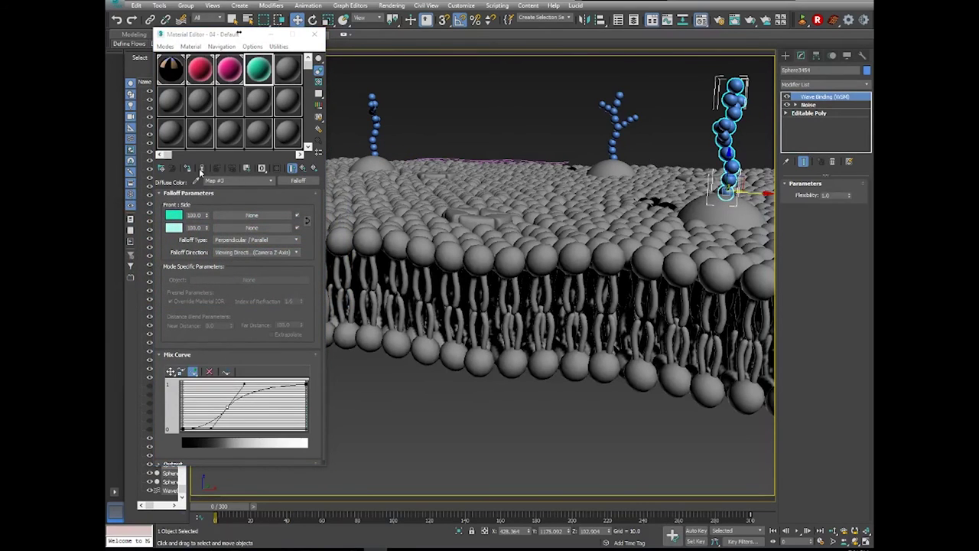
click(305, 169)
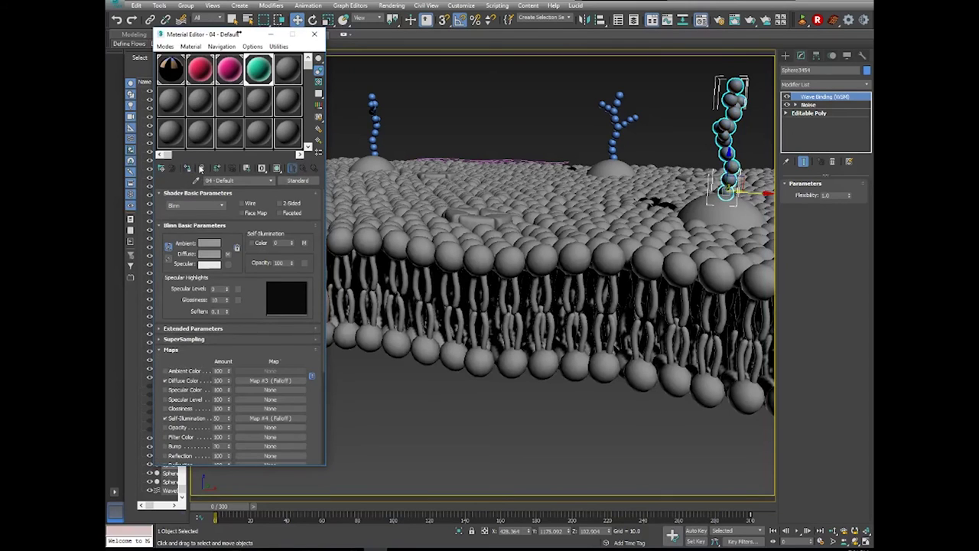
click(614, 122)
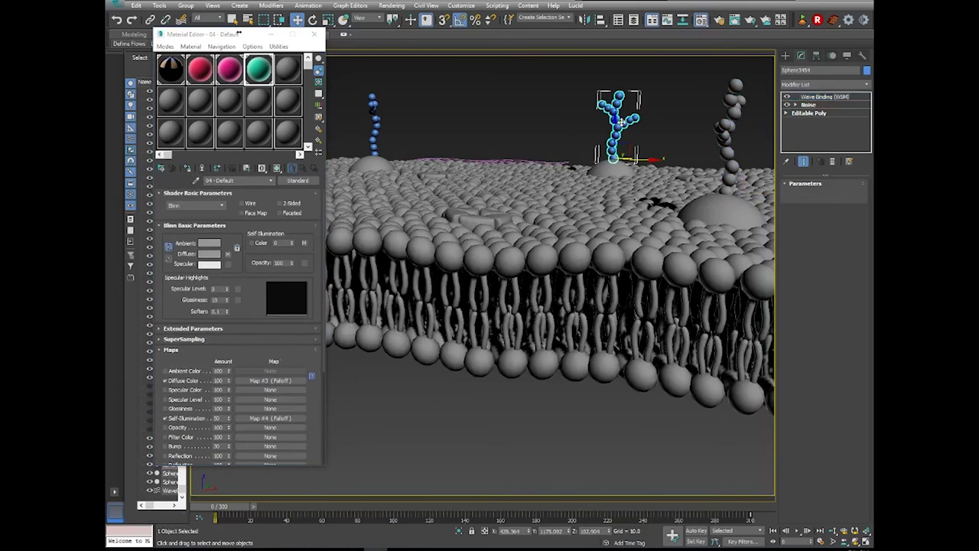
click(373, 124)
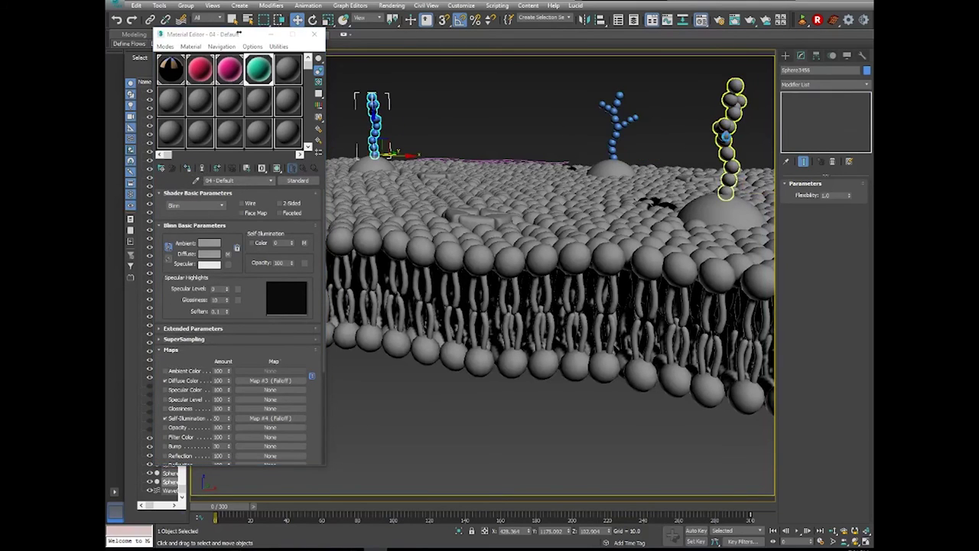
click(731, 138)
click(374, 142)
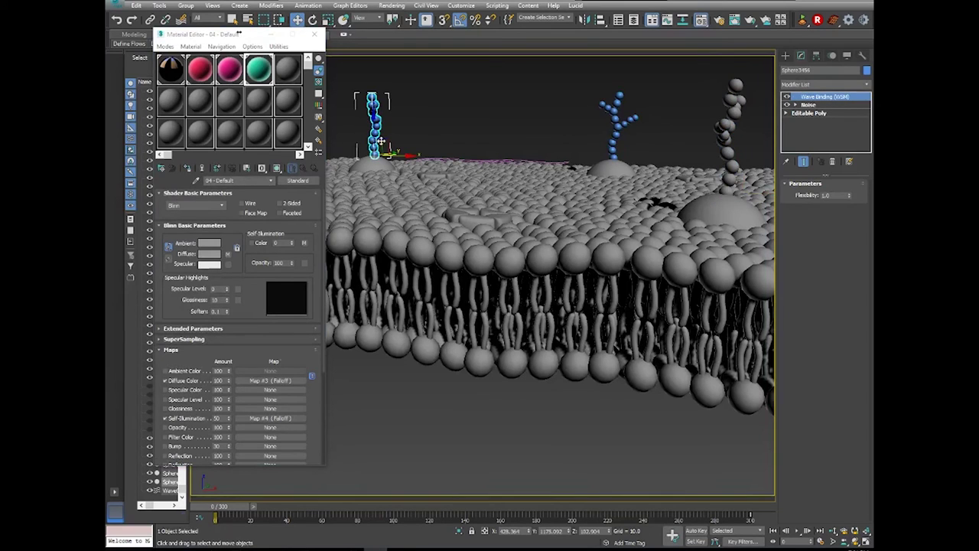
ctrl+click(614, 127)
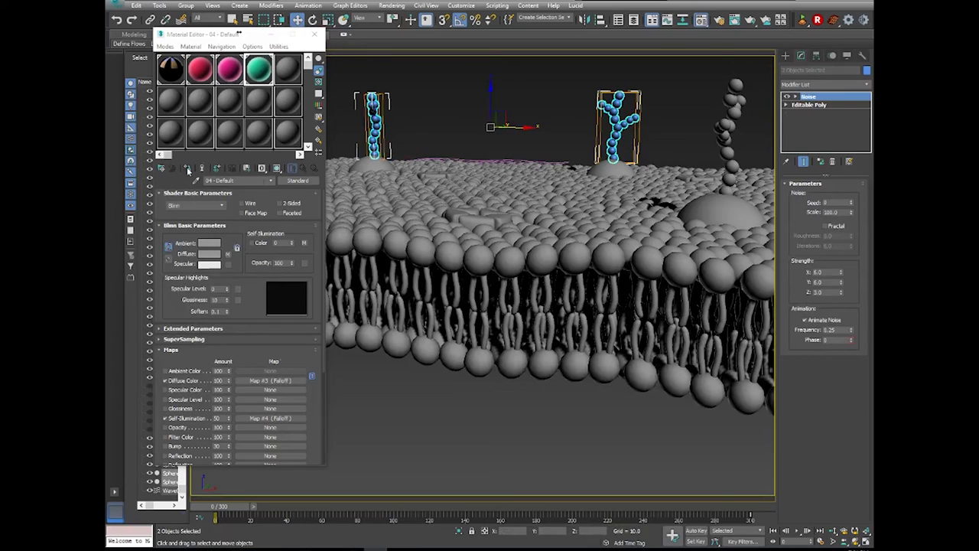
Clear the selection and render the PhysCamera001 view to check the pink and teal materials.
click(468, 121)
click(314, 34)
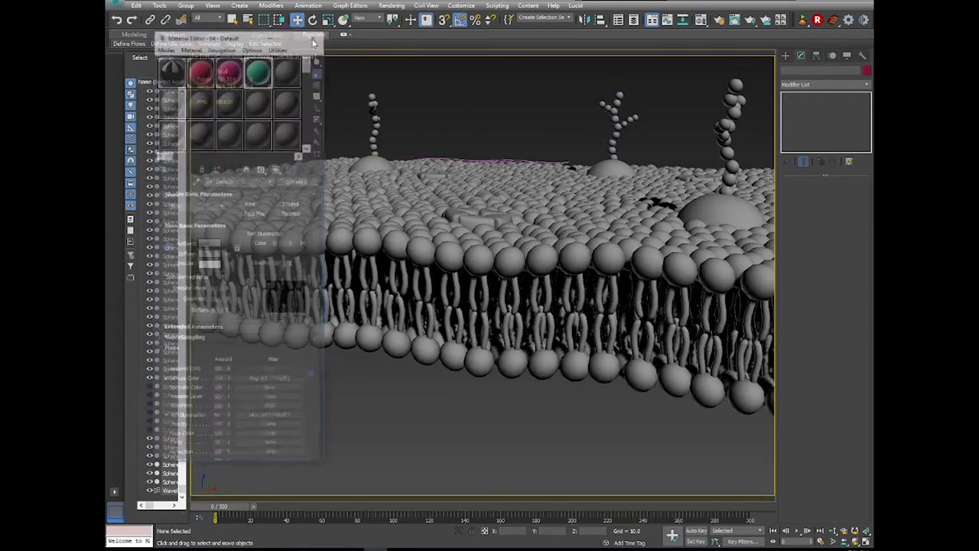
key(shift+q)
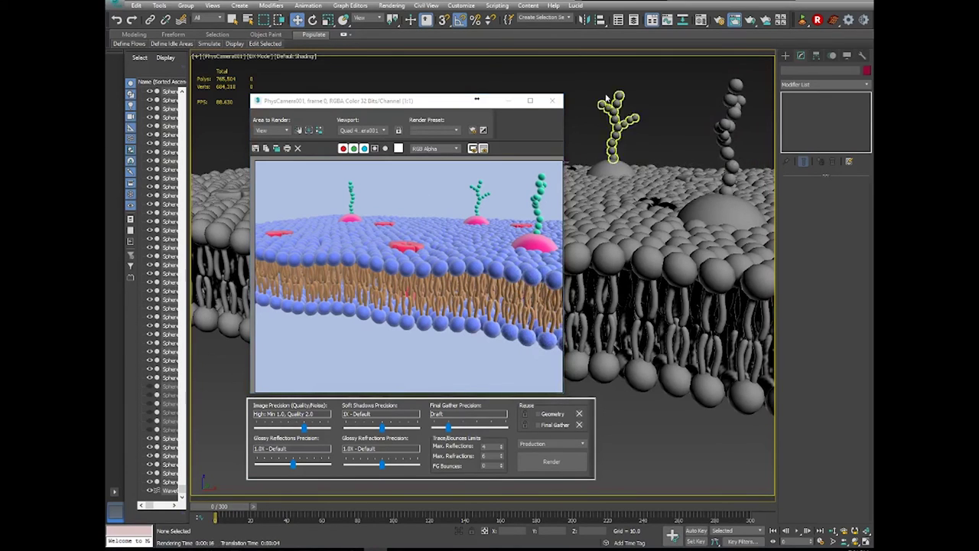
click(552, 100)
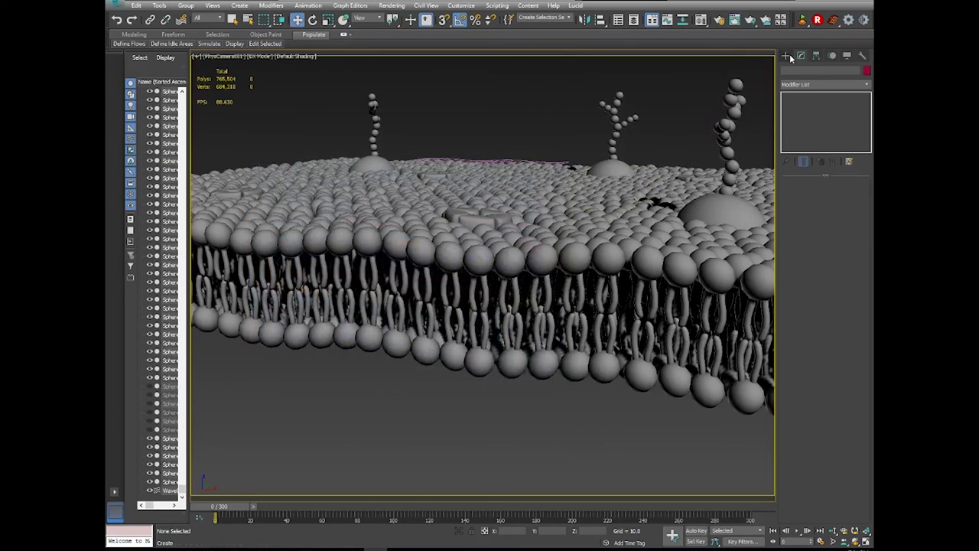
Create a standard Skylight in the Top view, in the empty area just beyond the membrane's rear edge.
click(786, 56)
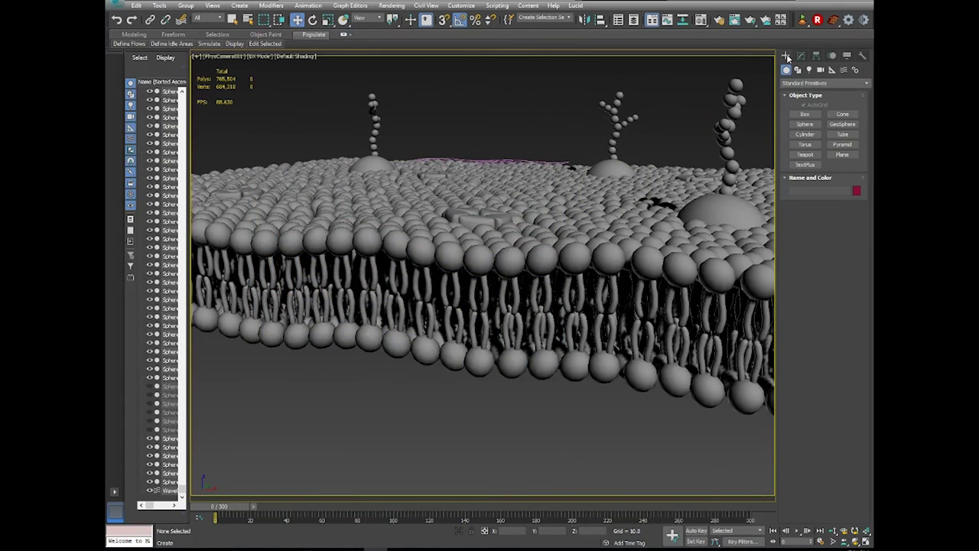
key(t)
key(z)
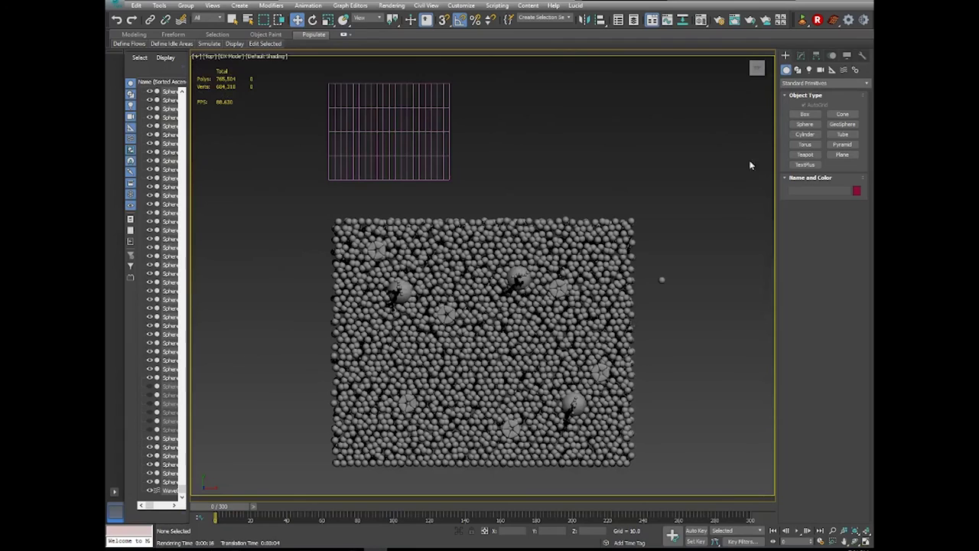
click(810, 70)
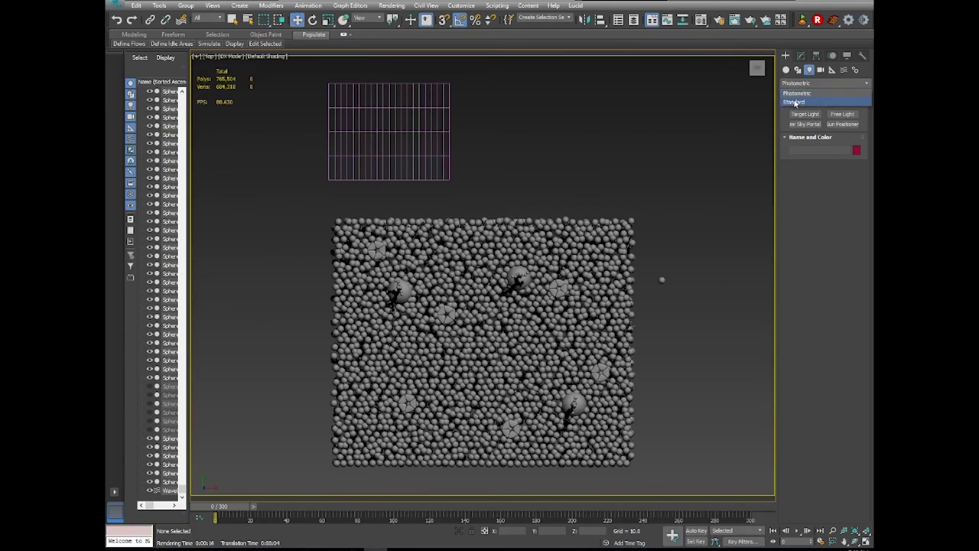
click(796, 102)
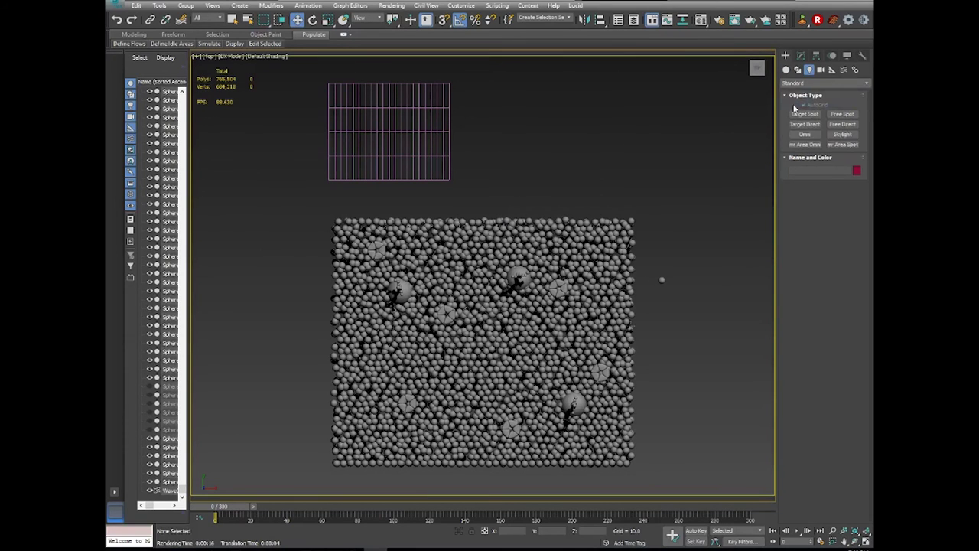
click(843, 134)
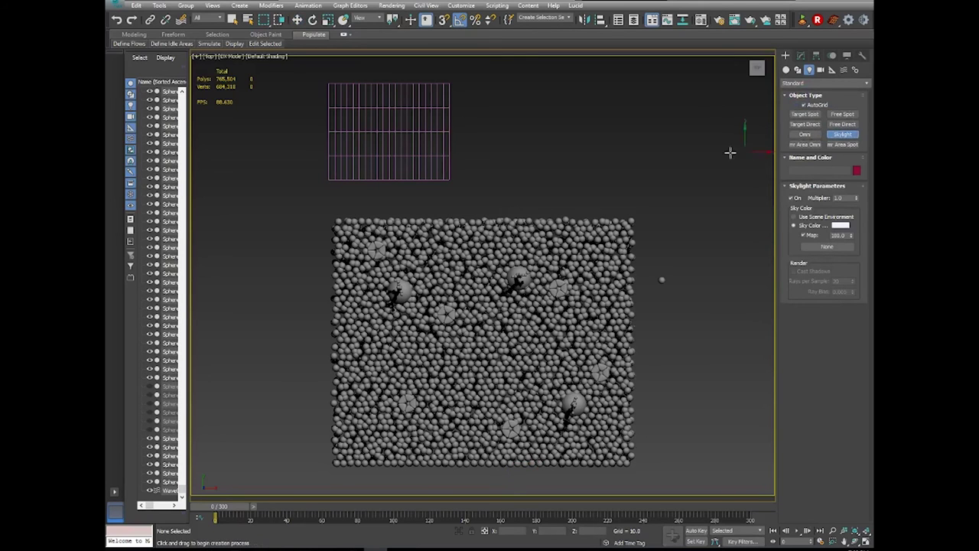
mouse_move(662, 144)
mouse_down()
mouse_move(649, 158)
mouse_move(618, 153)
mouse_up()
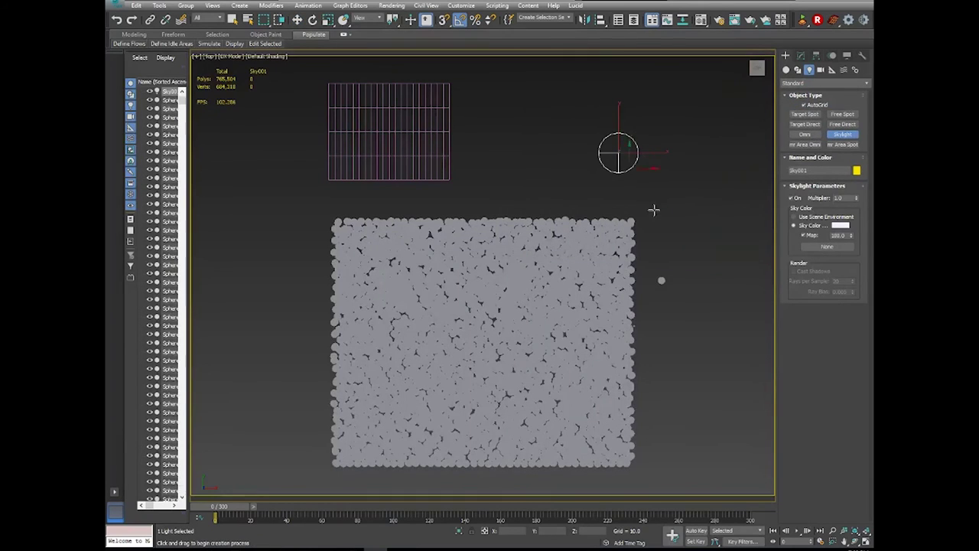
Raise the skylight along Z in a perspective view so it sits above the membrane.
click(856, 541)
drag(511, 291, 545, 325)
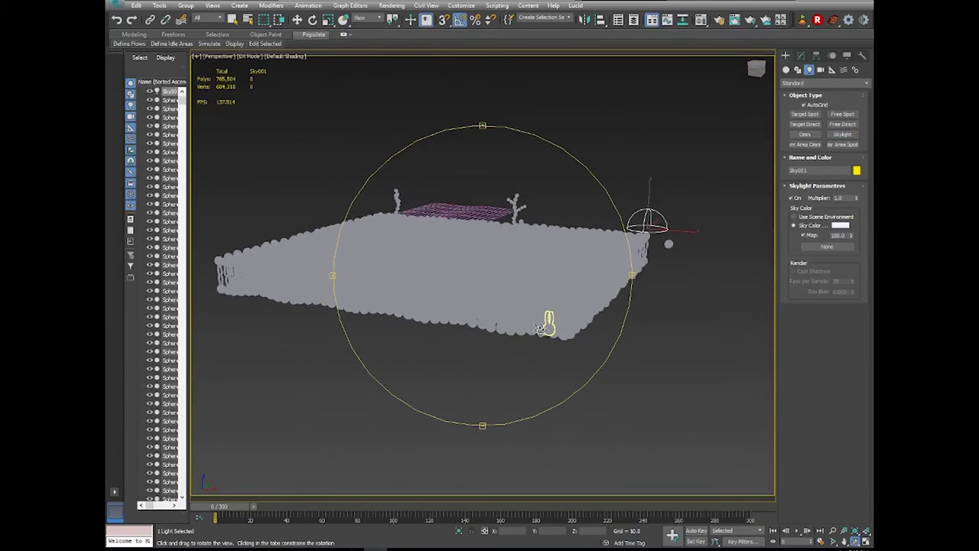
click(297, 19)
drag(649, 214, 648, 188)
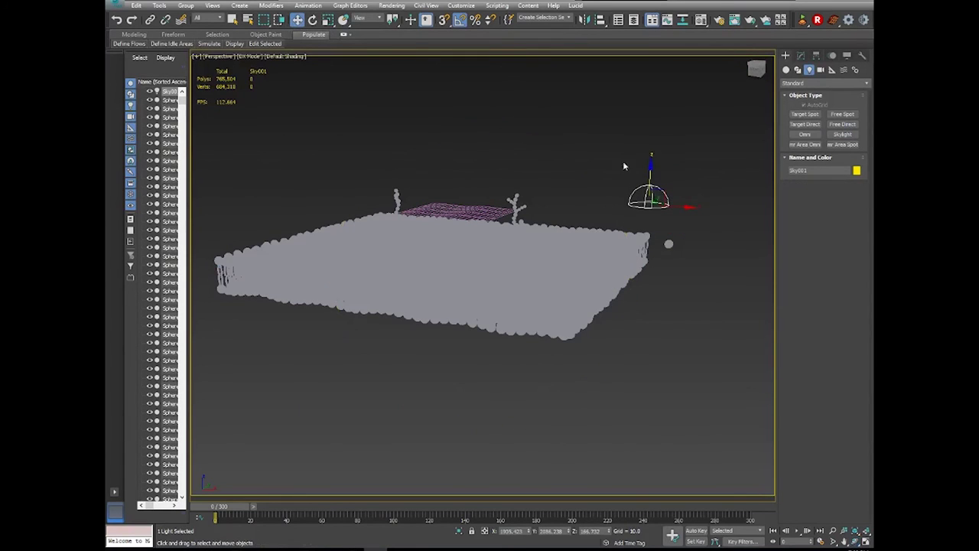
Examine the ScifiTunnel_Blurred_Thumbnail.jpg panorama in the Photos viewer as a lighting image.
click(312, 20)
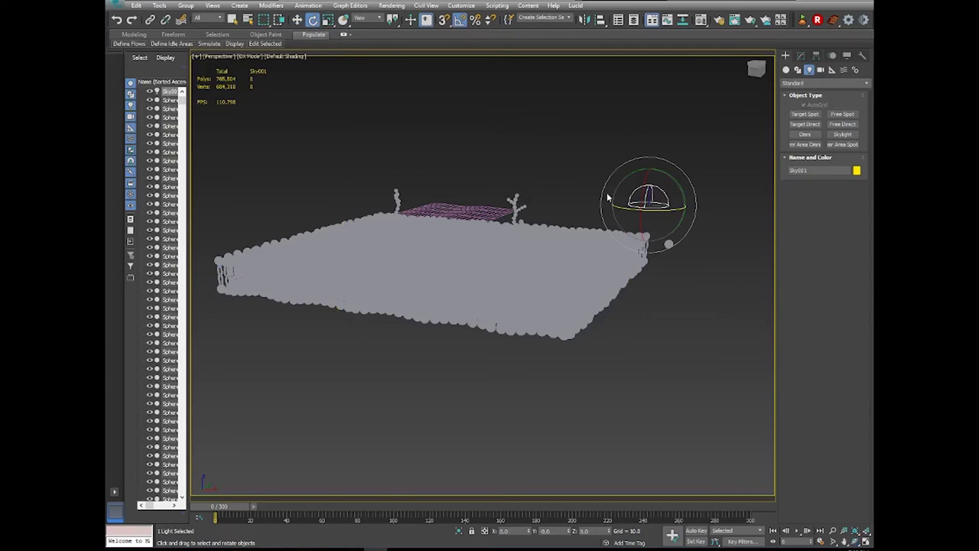
middle_drag(548, 234, 571, 268)
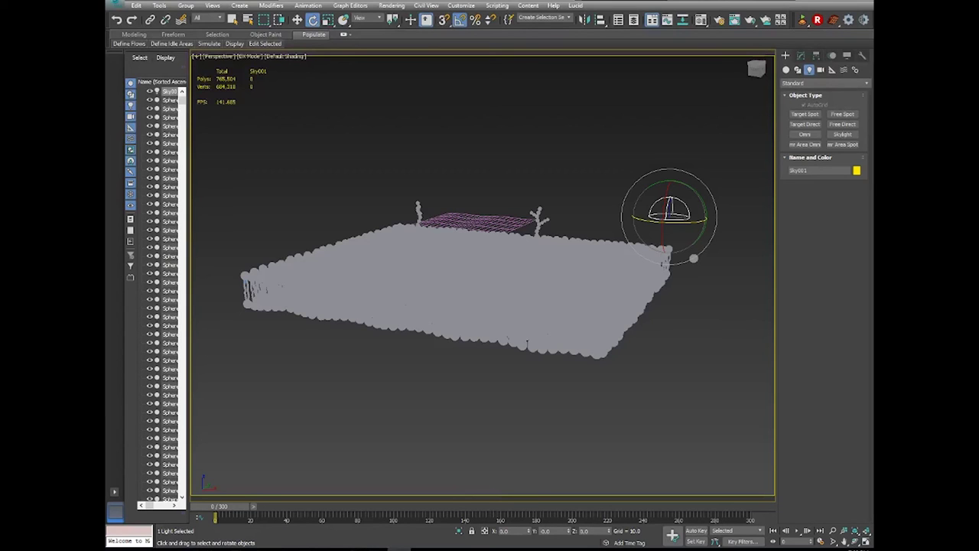
drag(875, 225, 464, 96)
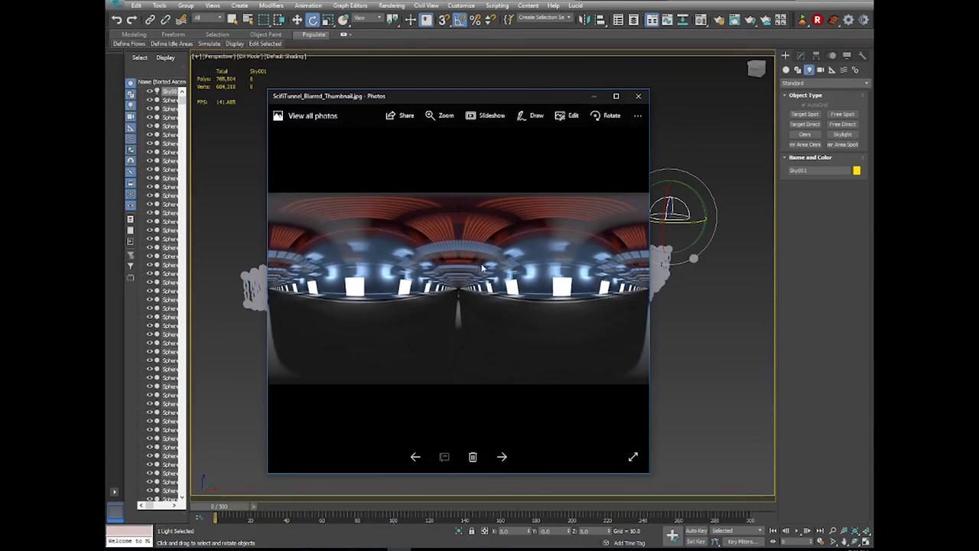
click(637, 97)
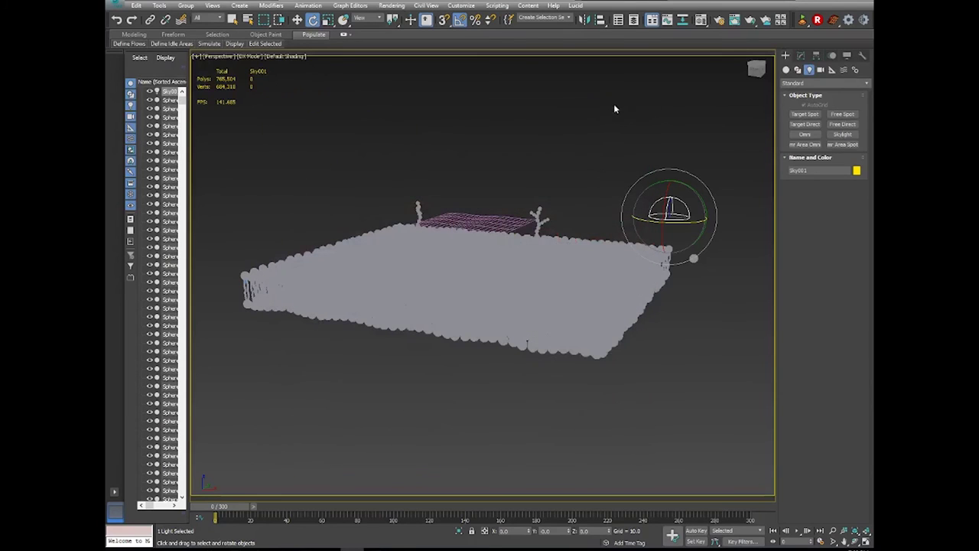
Load ScifiTunnel_Blurred_Thumbnail.jpg from the Desktop as a Bitmap map for the skylight's sky colour.
click(801, 60)
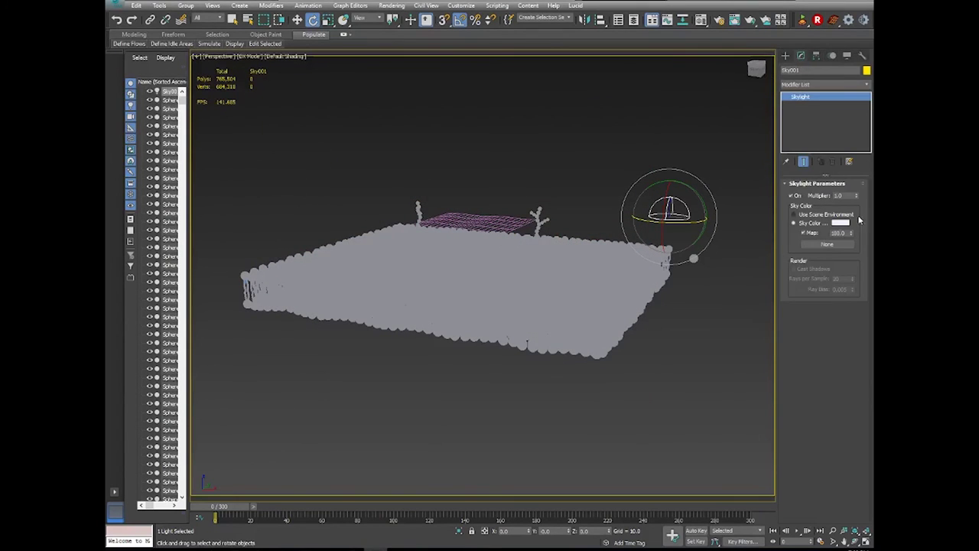
click(811, 244)
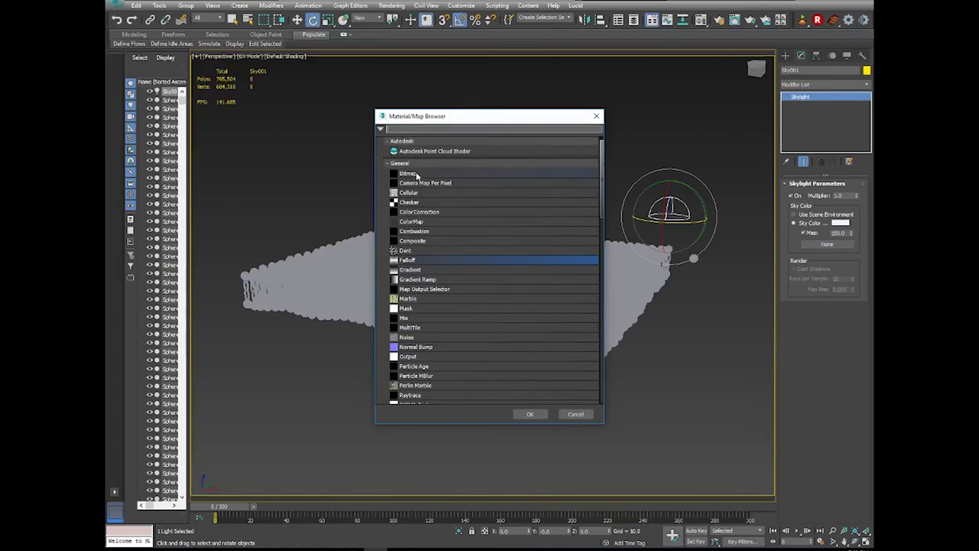
click(415, 174)
double_click(416, 174)
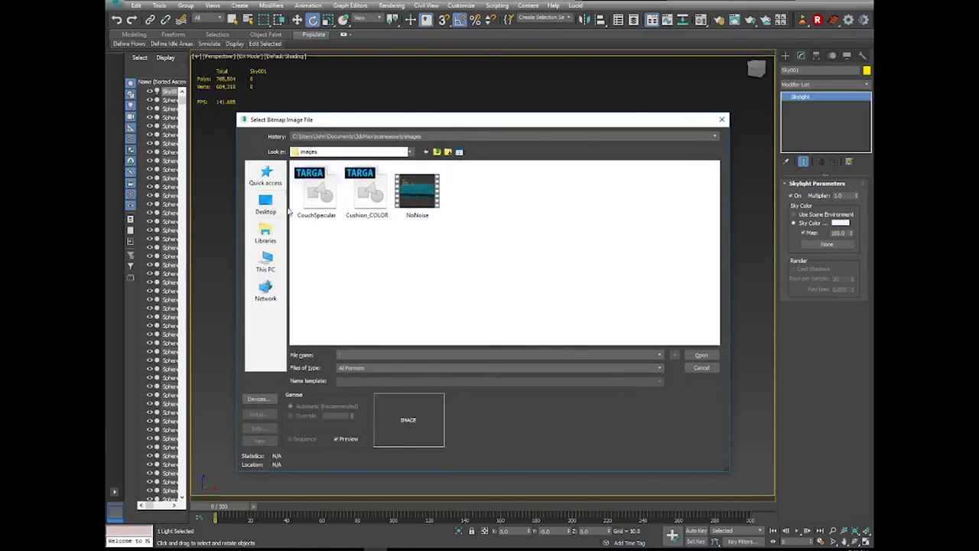
click(272, 204)
scroll(359, 298, down, 5)
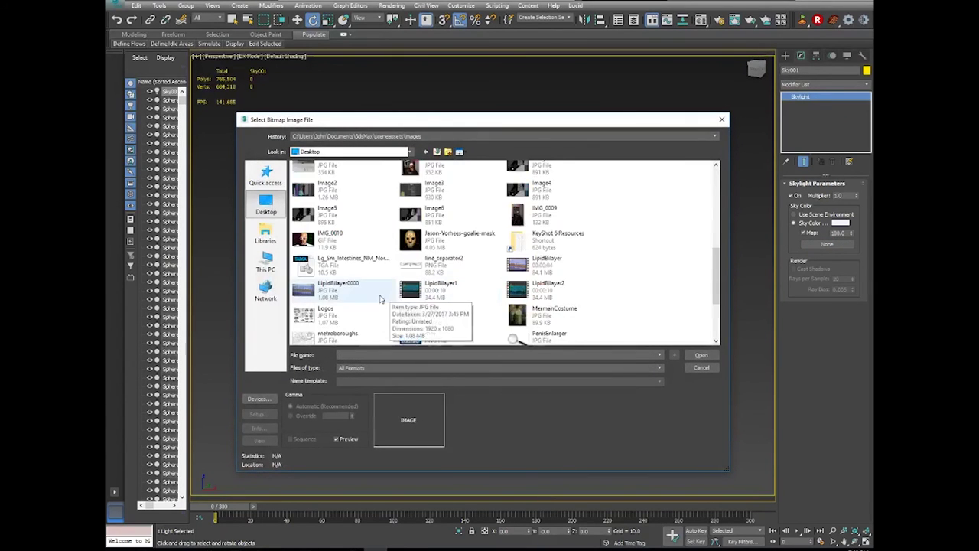
scroll(366, 309, down, 3)
double_click(567, 277)
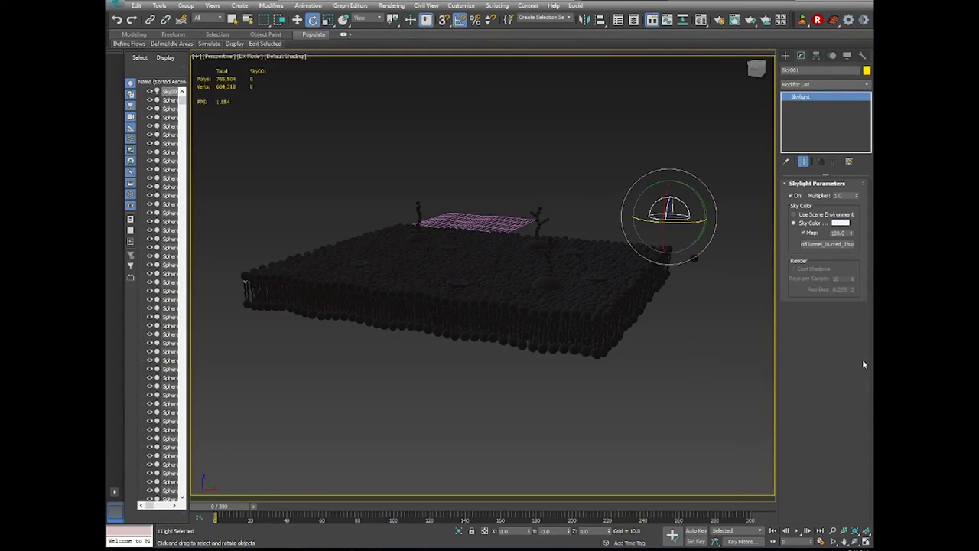
click(676, 385)
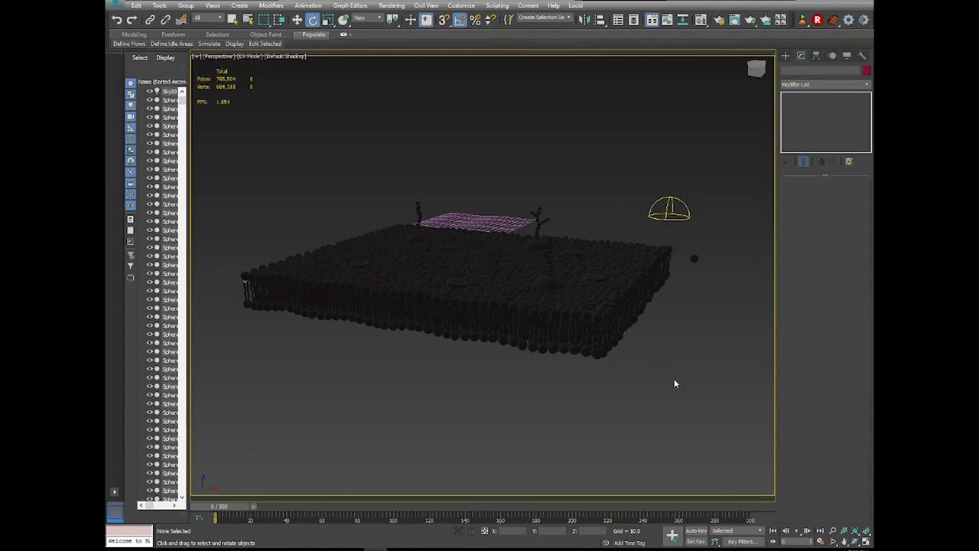
Bring the skylight's bitmap map into the last visible sample slot of the Material Editor.
key(m)
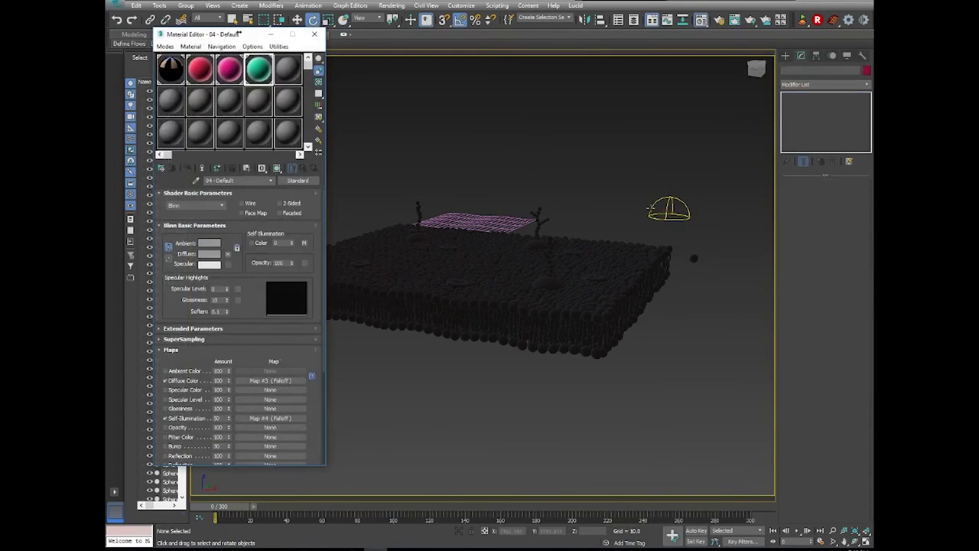
click(665, 207)
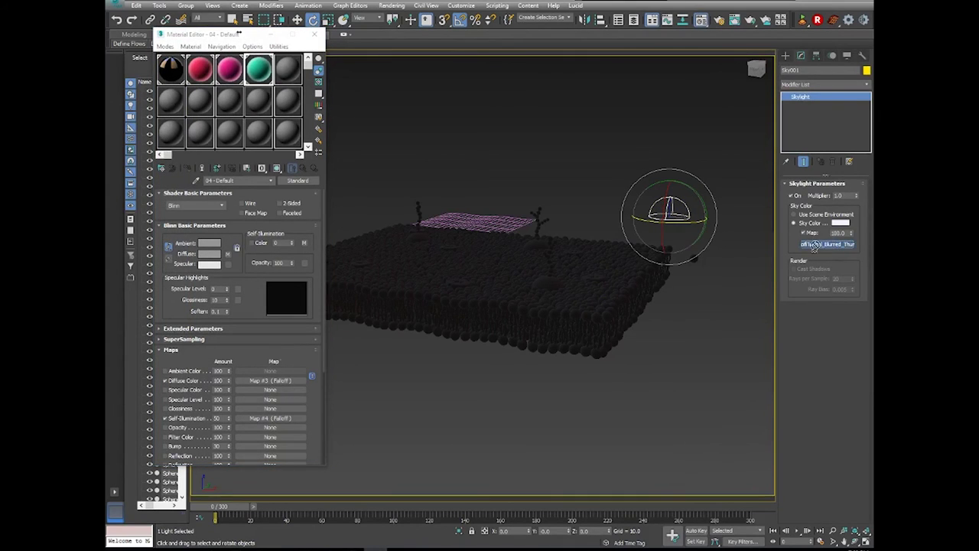
drag(287, 138, 290, 144)
click(218, 279)
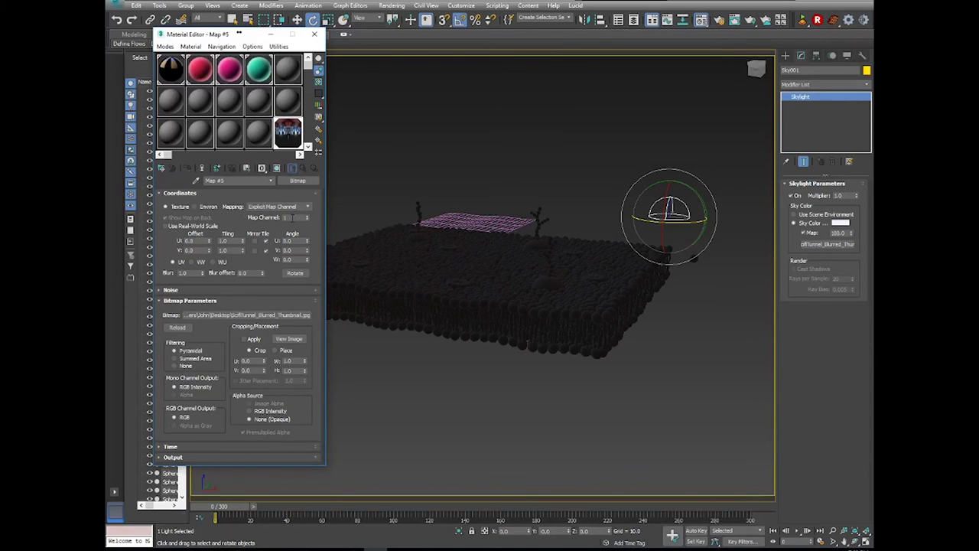
Set the skylight bitmap's coordinates to Environ with Spherical Environment mapping.
click(195, 207)
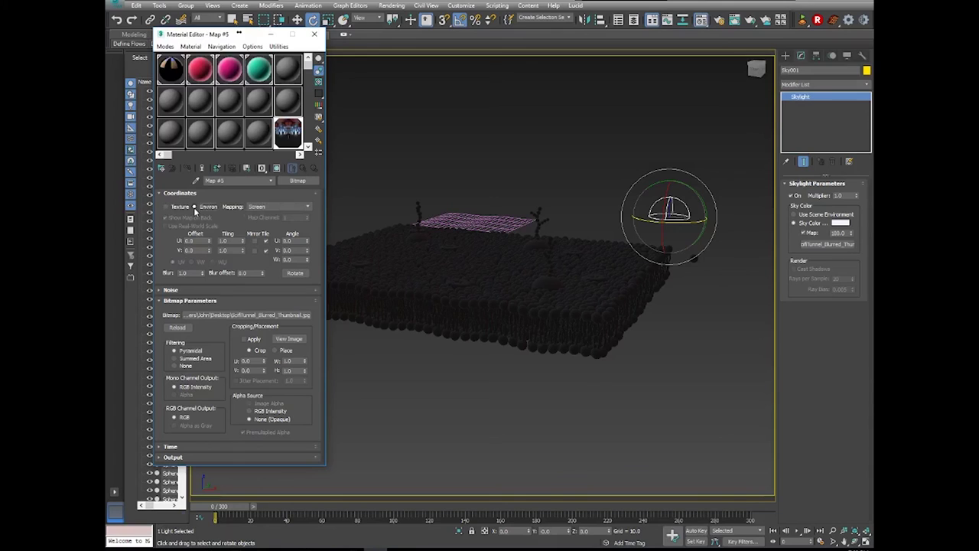
click(255, 207)
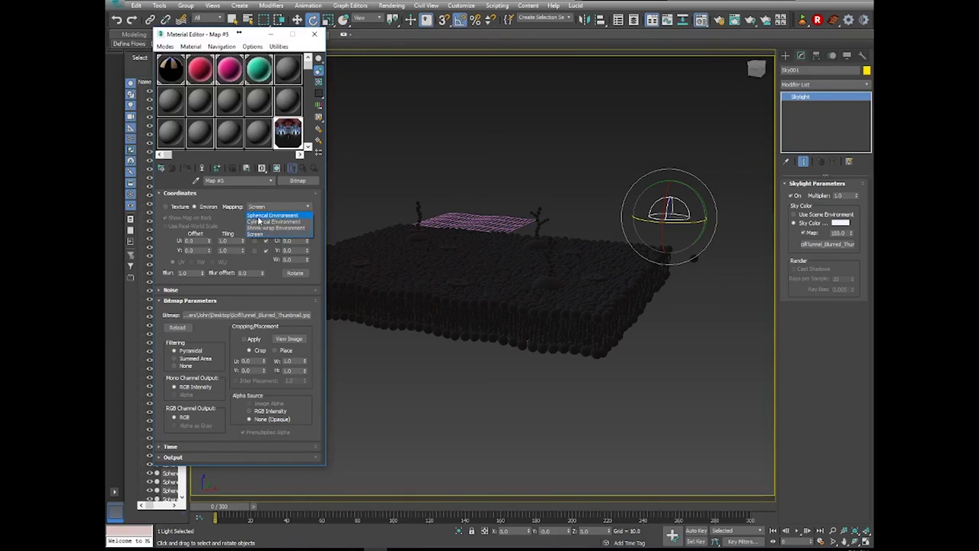
click(261, 216)
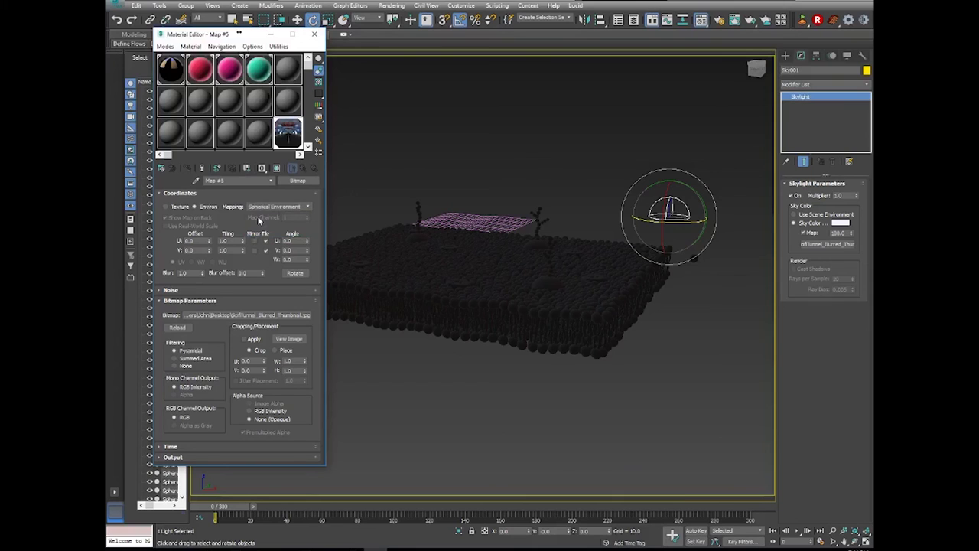
Render a closer perspective view of the membrane to check the skylight's image-based lighting.
click(319, 35)
alt+middle_drag(475, 233, 531, 216)
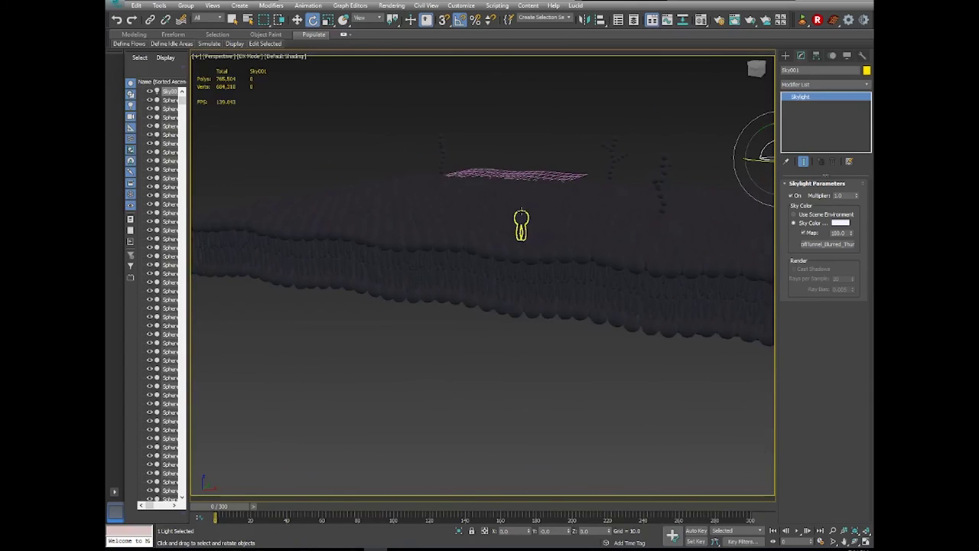
key(shift+q)
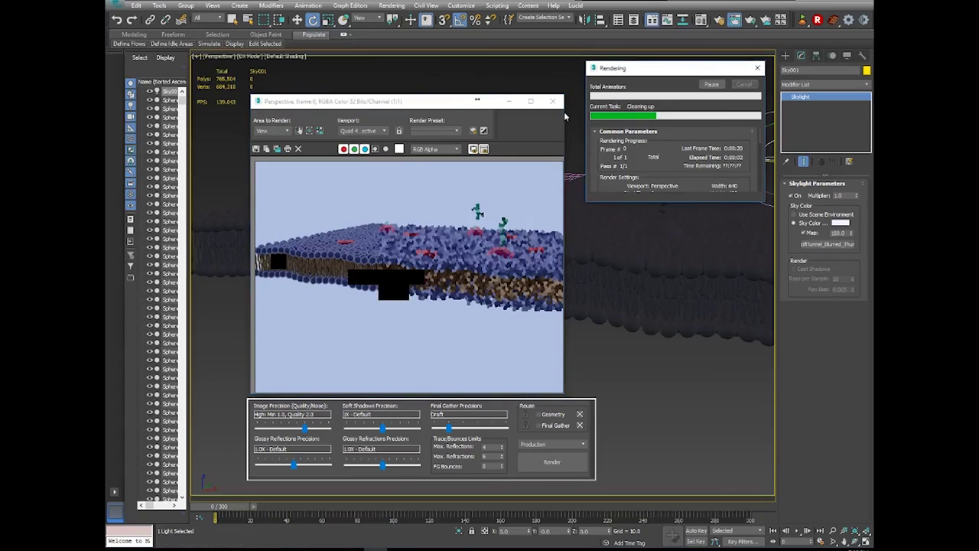
Create a Target Spot light in the top view, placed in front of the membrane and aimed at it.
click(545, 105)
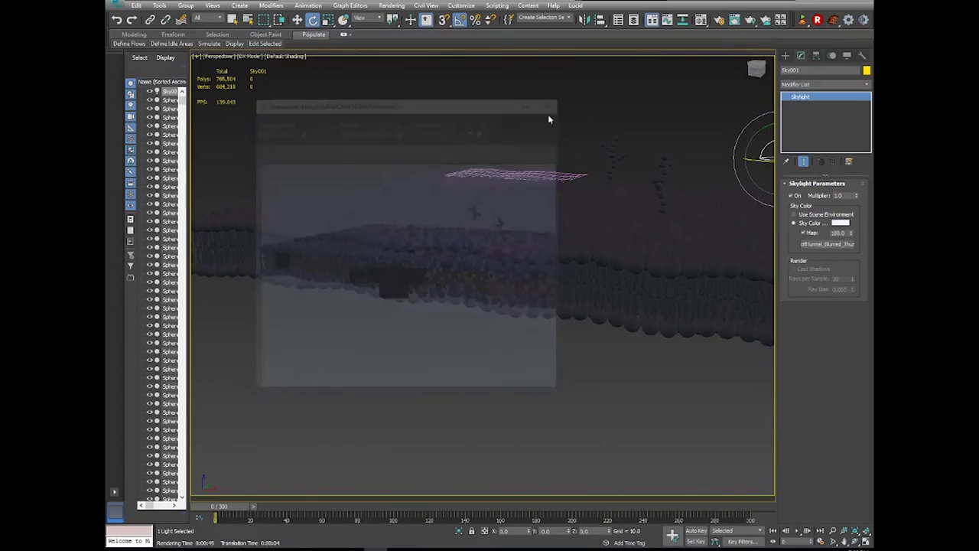
click(510, 335)
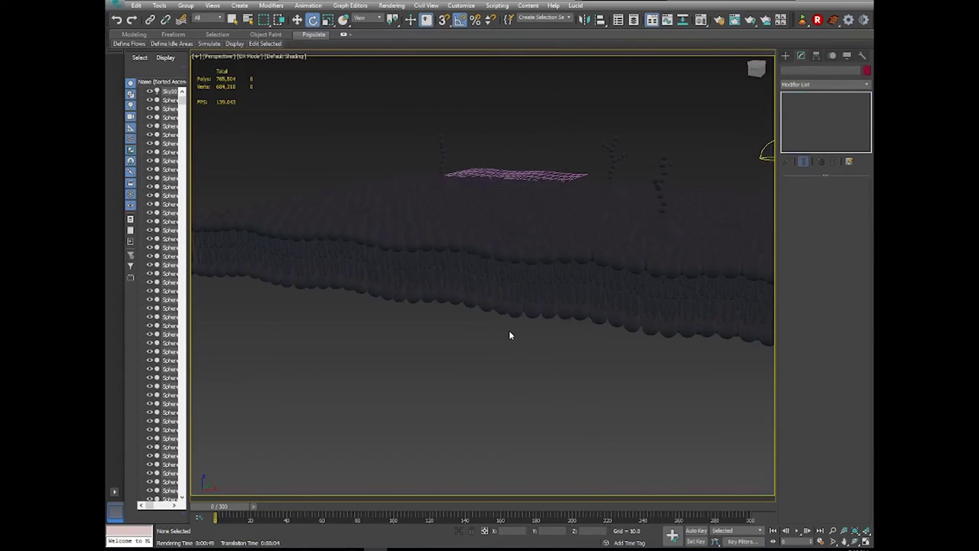
key(t)
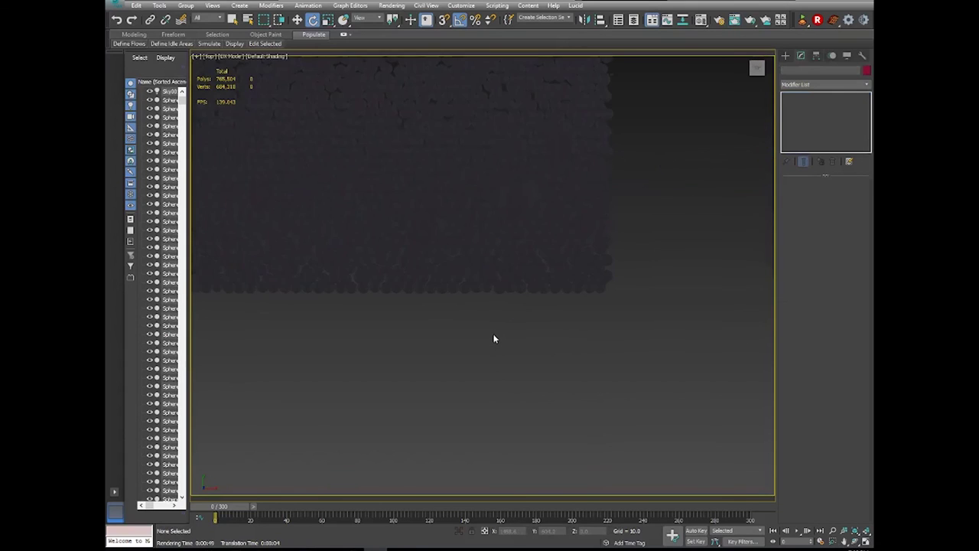
scroll(495, 338, down, 5)
middle_drag(500, 335, 489, 252)
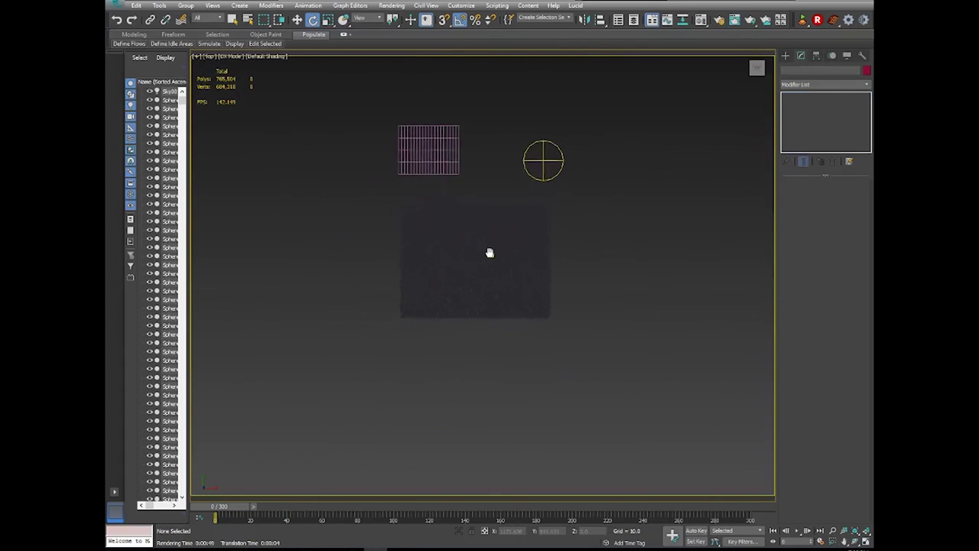
click(786, 56)
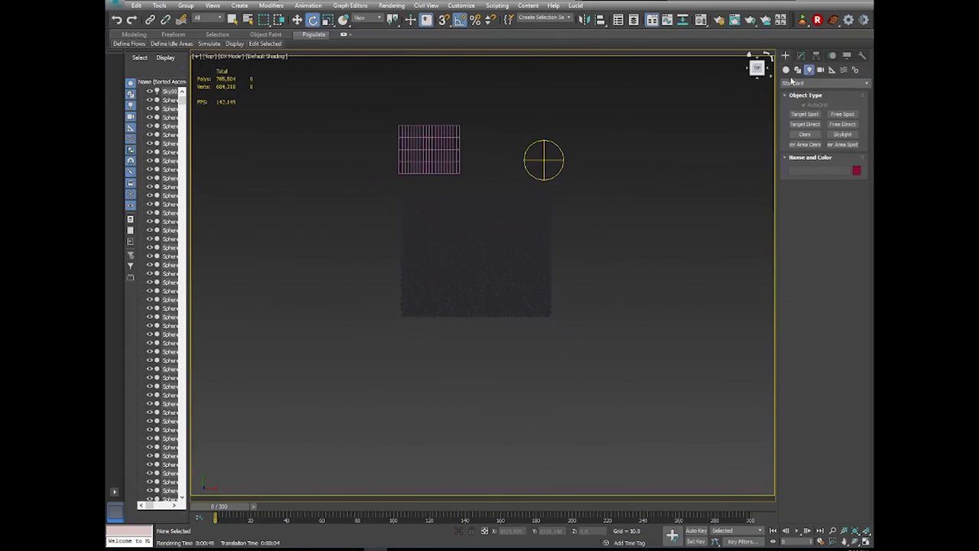
click(805, 114)
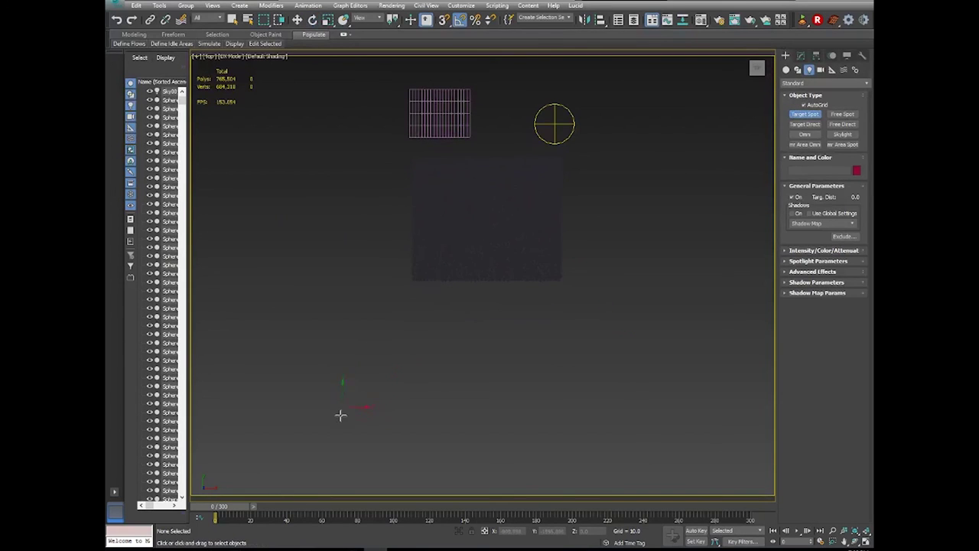
drag(340, 415, 332, 448)
Adjust the spotlight's height to a Z of about 2387 so it shines down on the membrane.
alt+middle_drag(333, 449, 302, 214)
key(w)
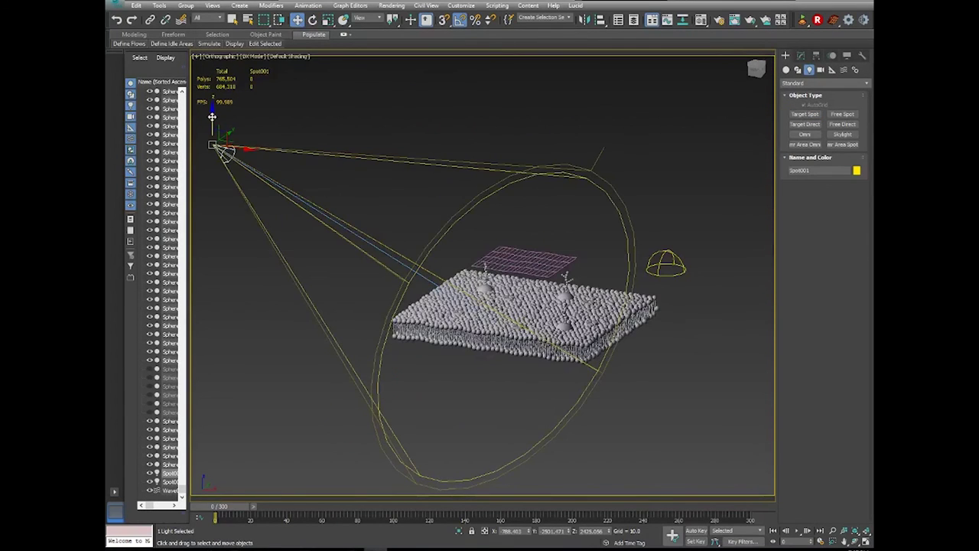
drag(212, 116, 211, 120)
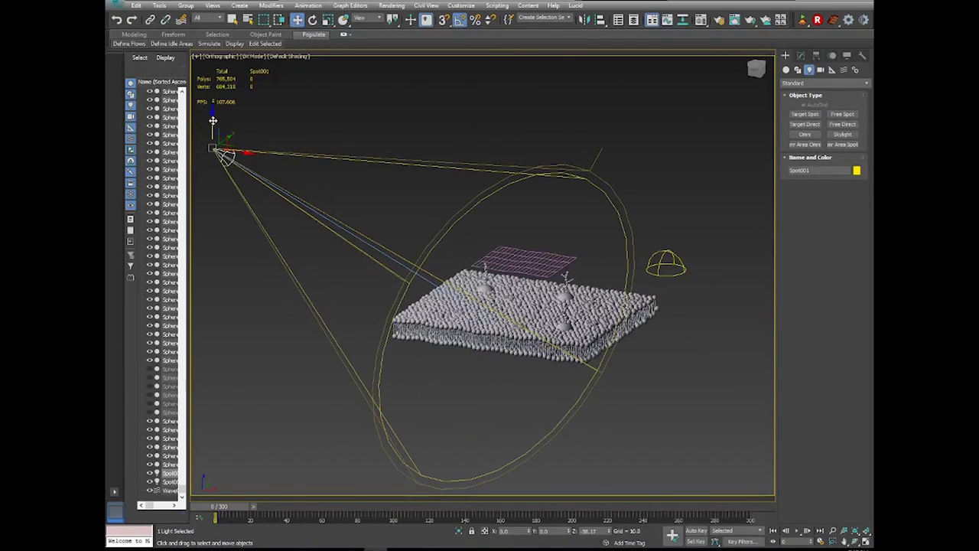
Turn on shadows for the spotlight and set their type to mental ray Shadow Map.
click(798, 59)
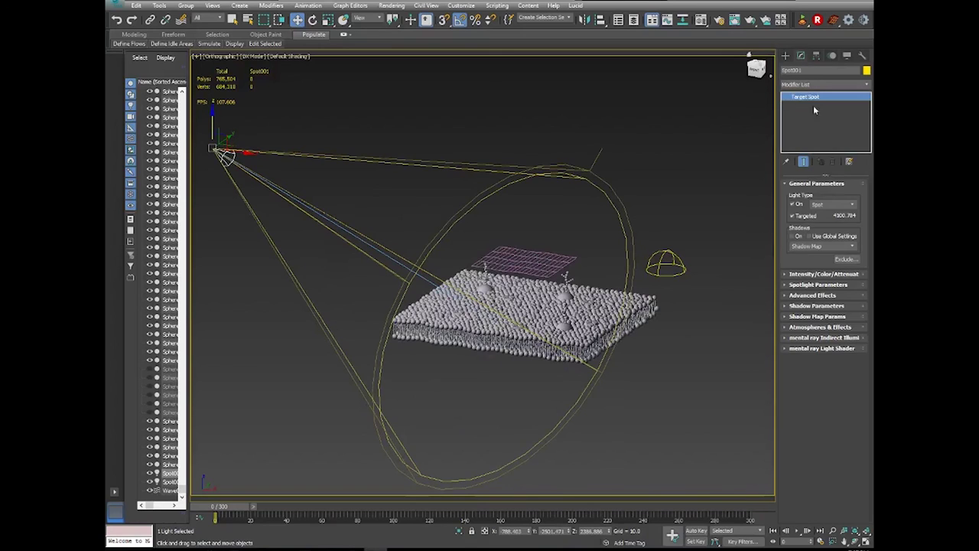
click(792, 236)
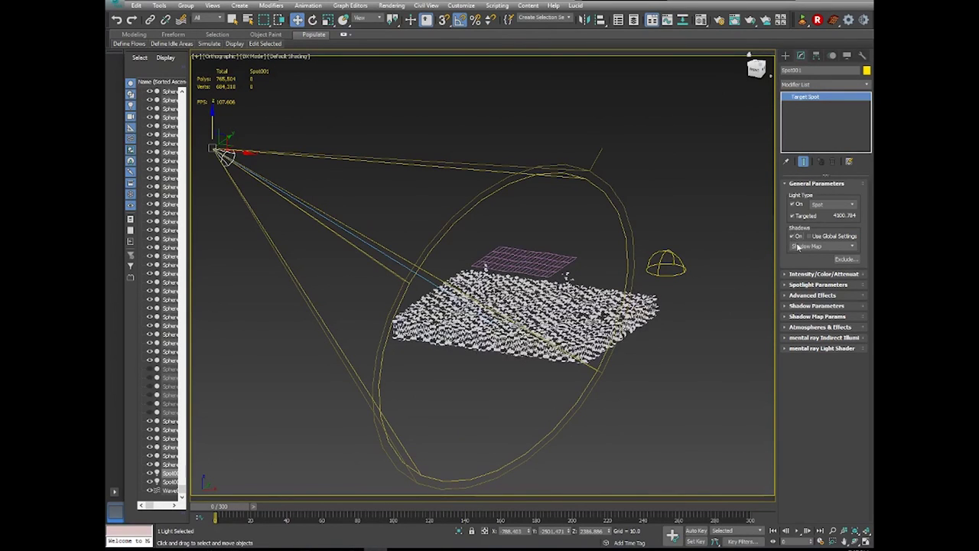
click(800, 246)
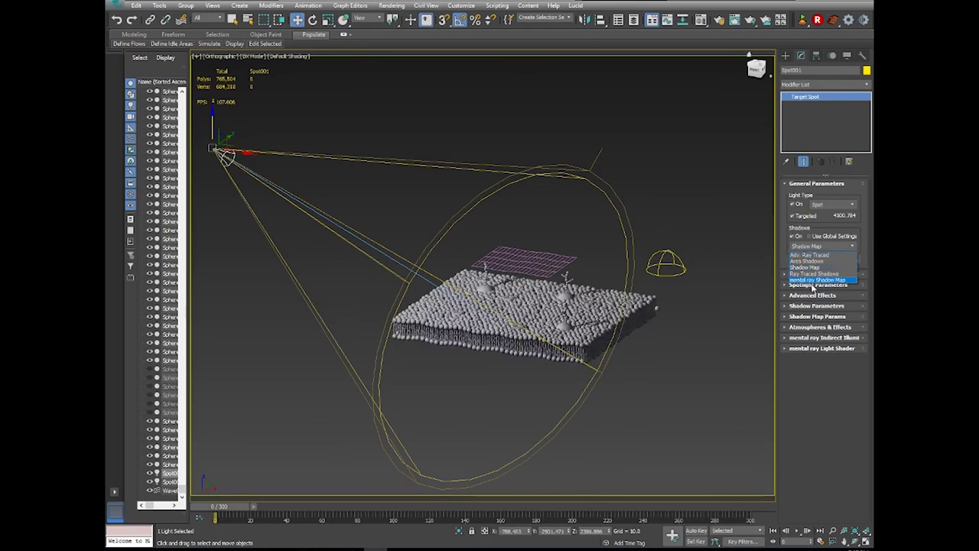
click(813, 280)
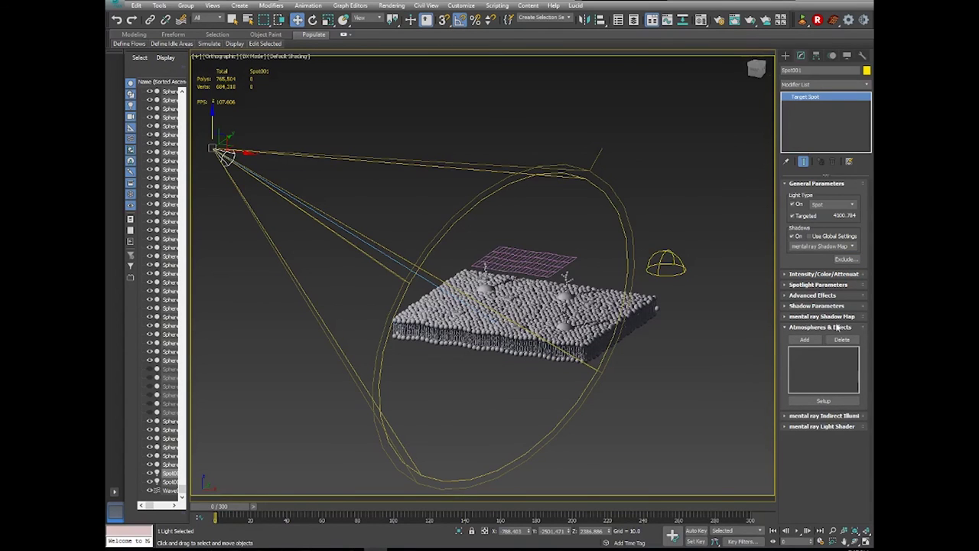
Set the spotlight's mental ray shadow map size to 2048 and its samples to 24.
click(794, 316)
click(832, 329)
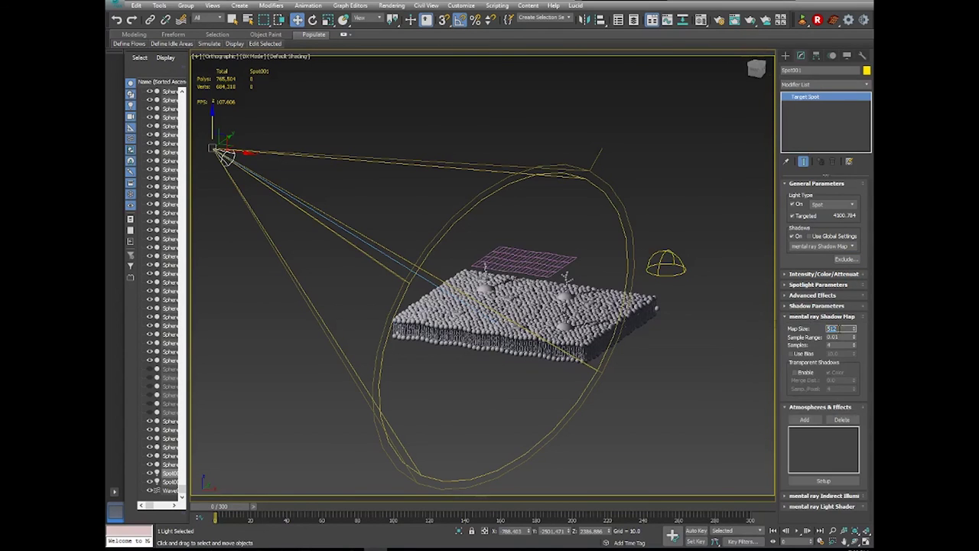
text(2048)
key(Tab)
key(Tab)
text(2)
Set the spotlight's object shadow density to 0.5 and keep the shadow colour black.
click(818, 306)
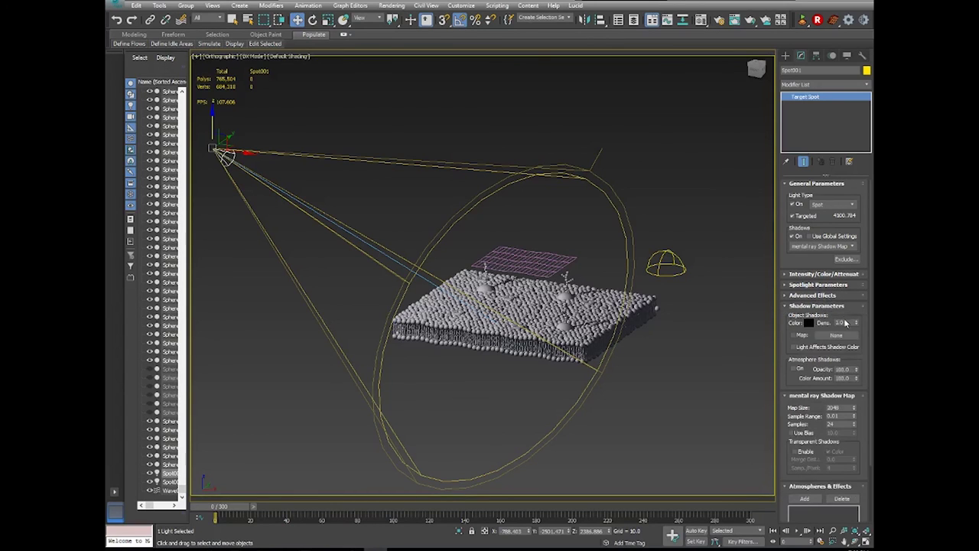
text(0.5)
key(Return)
click(809, 322)
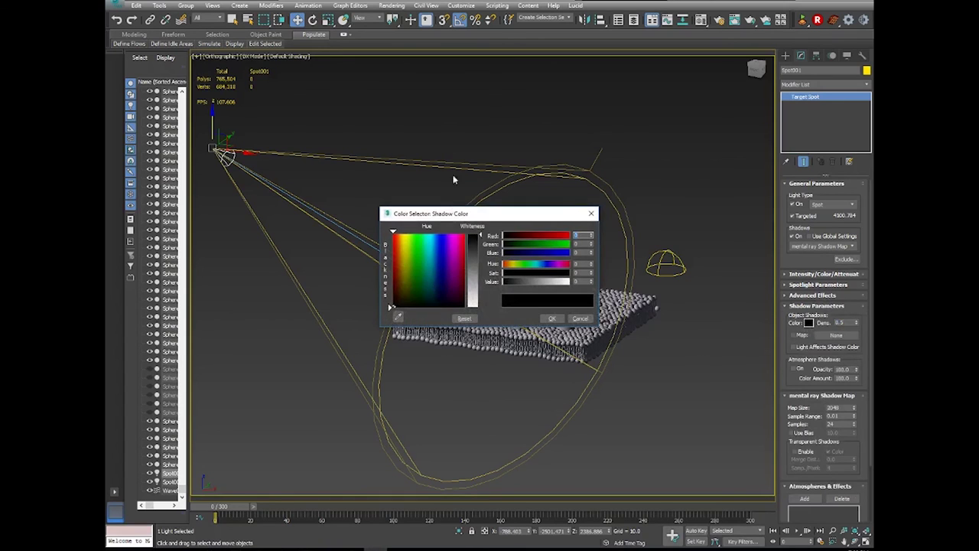
click(505, 254)
click(552, 318)
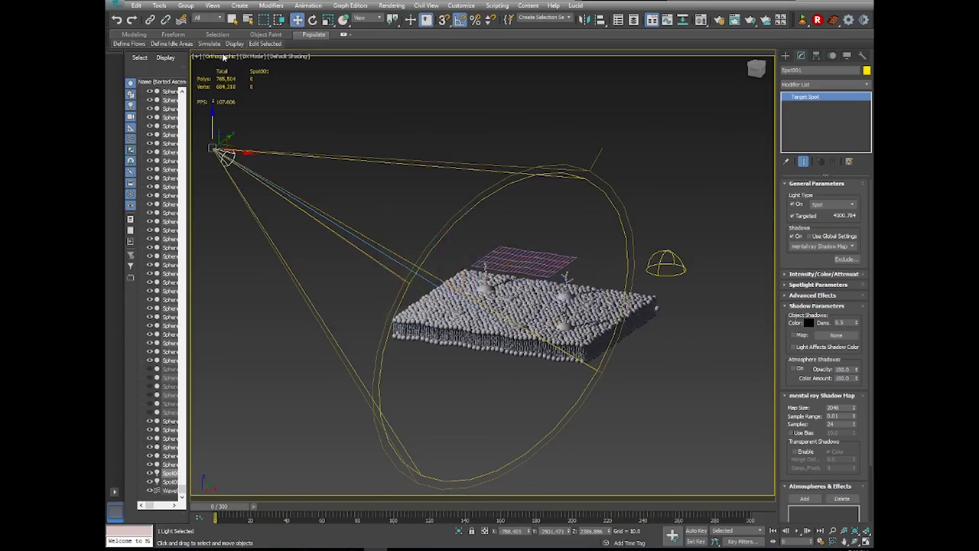
Review the render setup's time output, output size, render output file and assigned renderer.
click(391, 5)
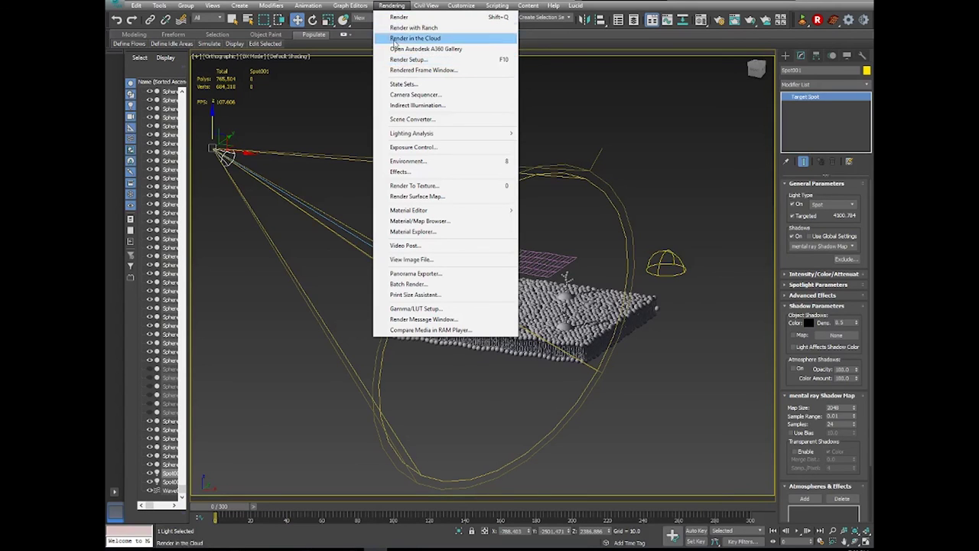
click(395, 64)
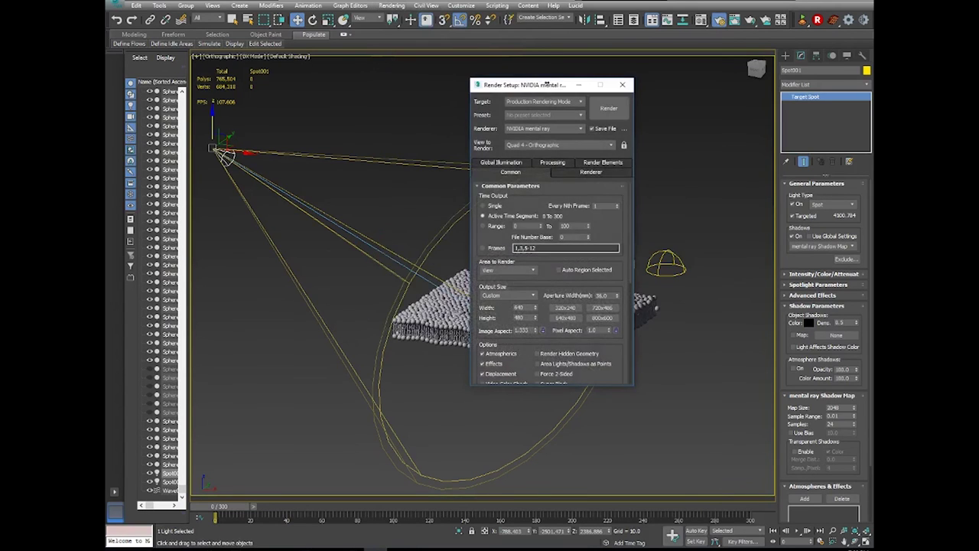
drag(518, 90, 473, 65)
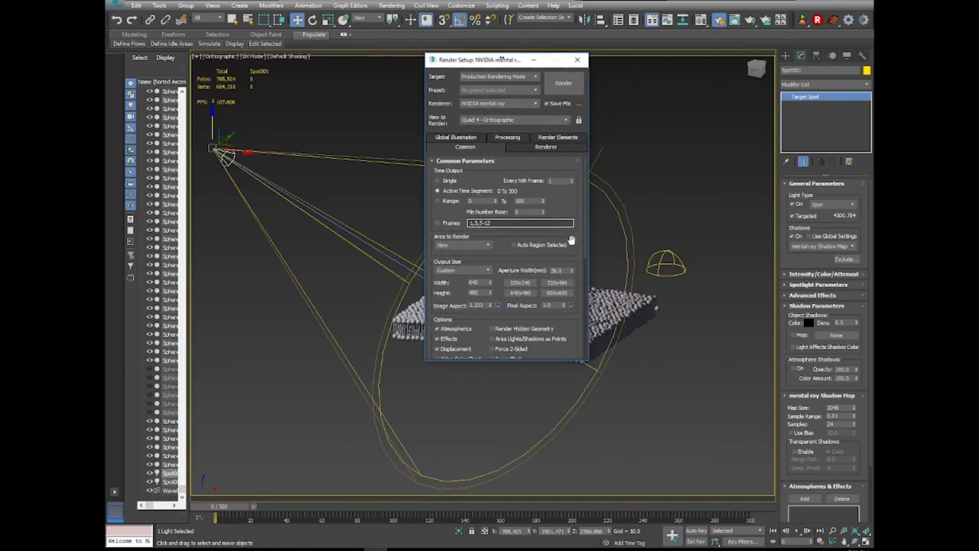
scroll(484, 321, down, 5)
click(487, 354)
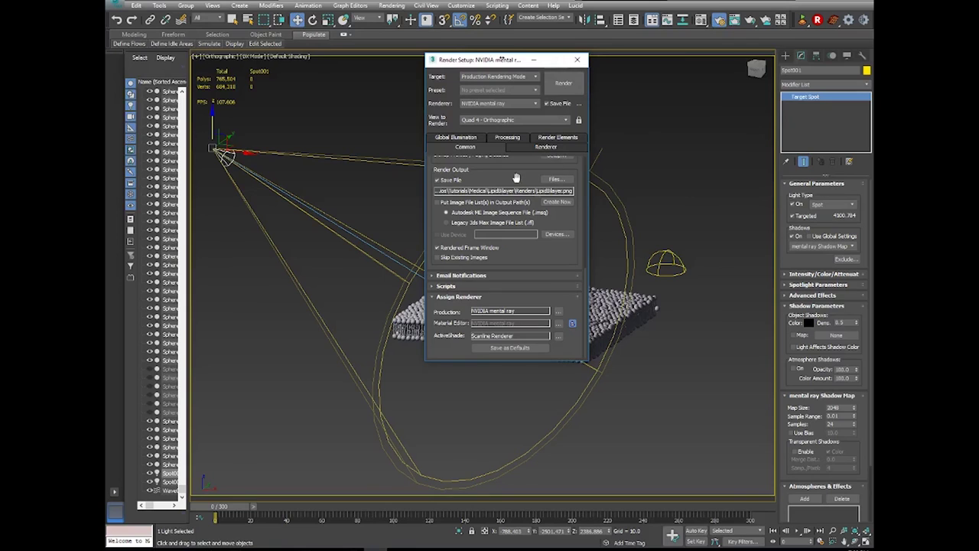
scroll(517, 177, up, 5)
scroll(528, 166, down, 5)
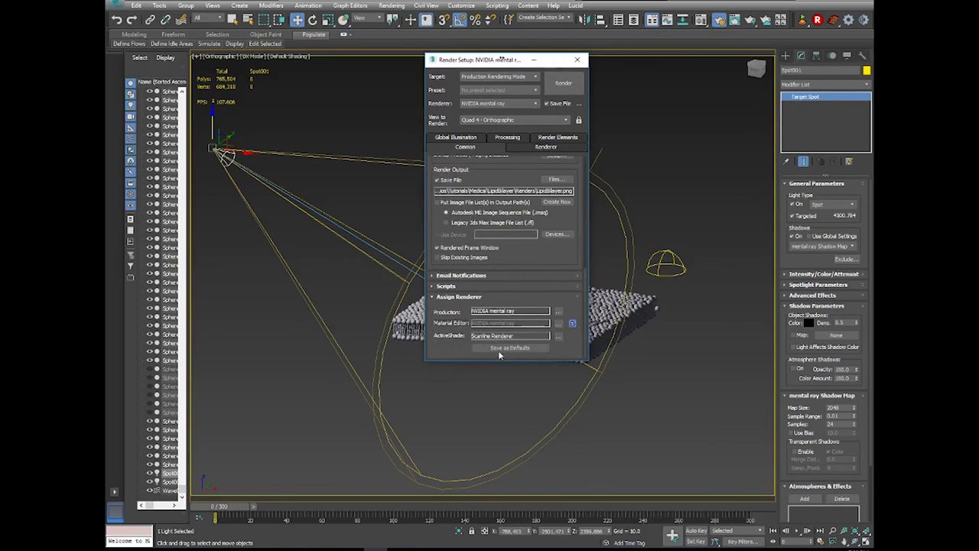
click(578, 59)
Switch the viewport to PhysCamera001 and render the membrane to check the spotlight and skylight together.
click(227, 64)
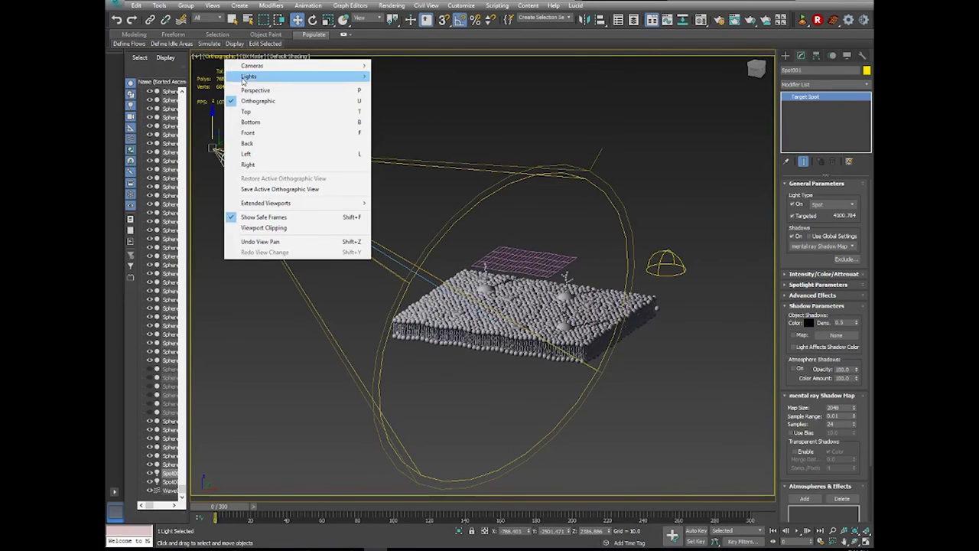
mouse_move(234, 65)
click(184, 66)
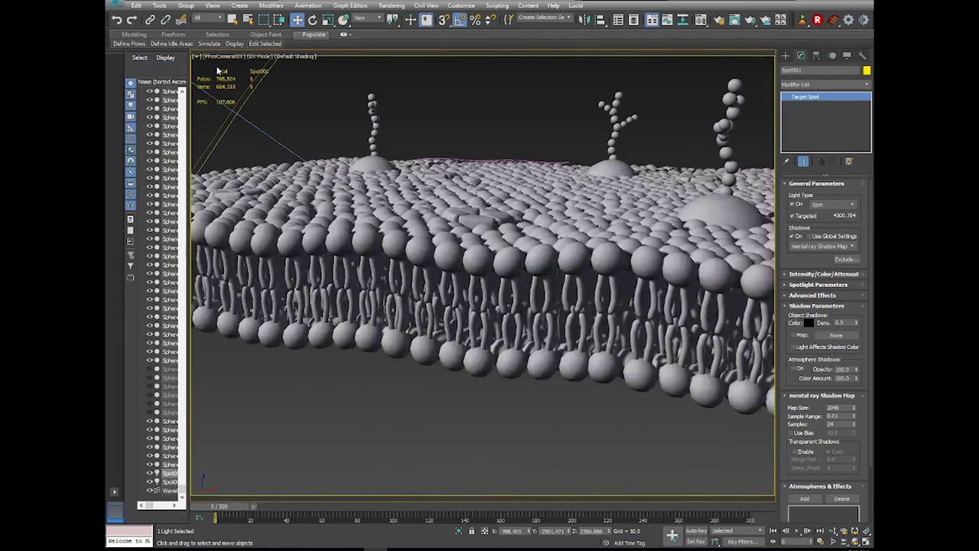
key(shift+q)
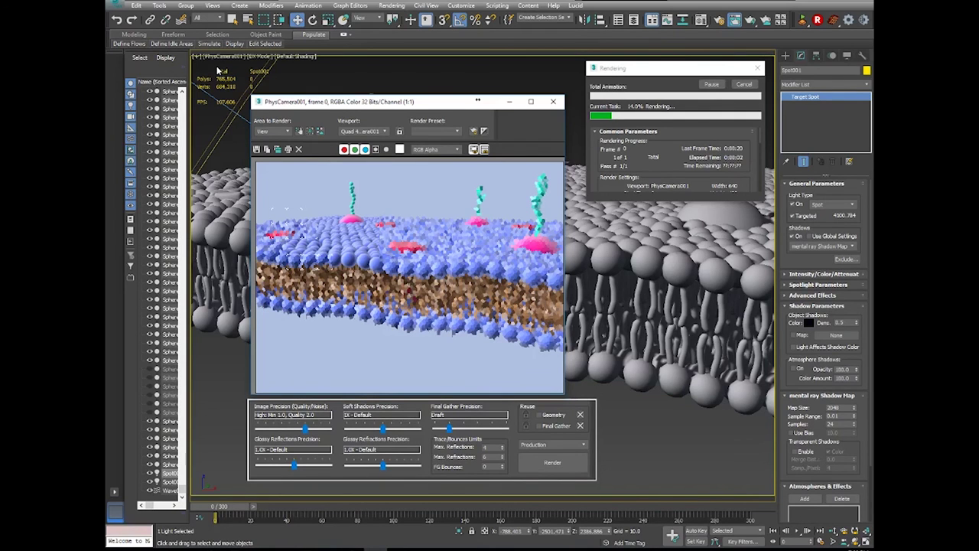
drag(478, 100, 426, 64)
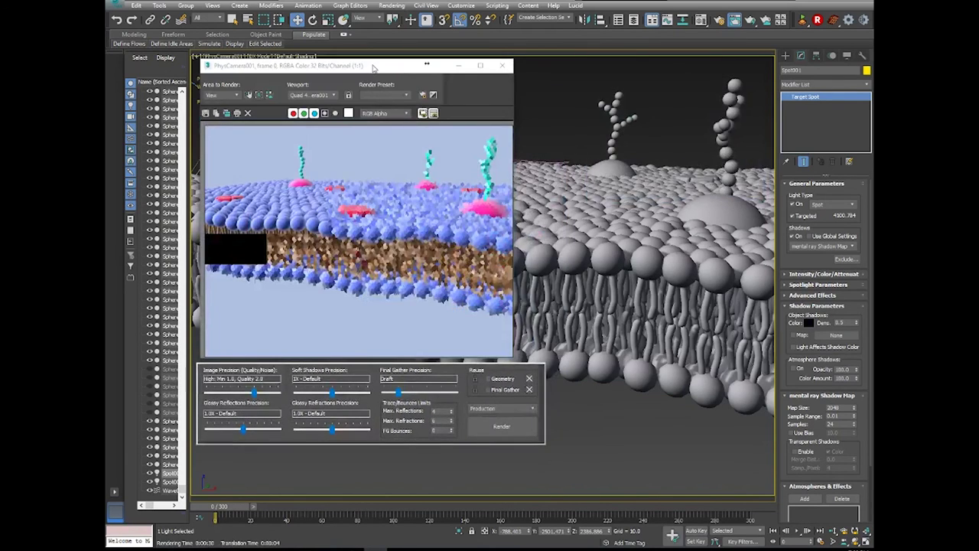
click(502, 65)
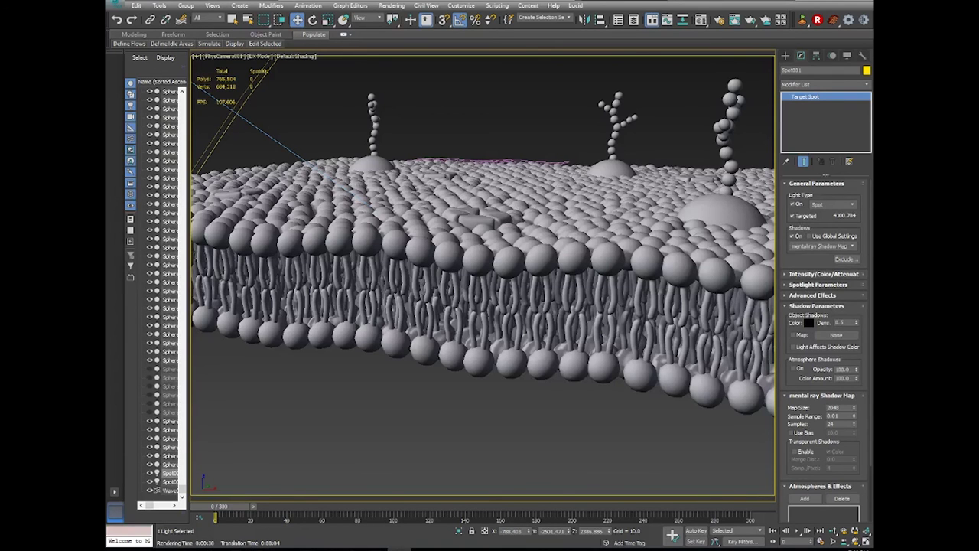
Switch to the video player and play the finished LipidBilayer animation several times to examine the final result.
drag(777, 164, 630, 72)
double_click(630, 72)
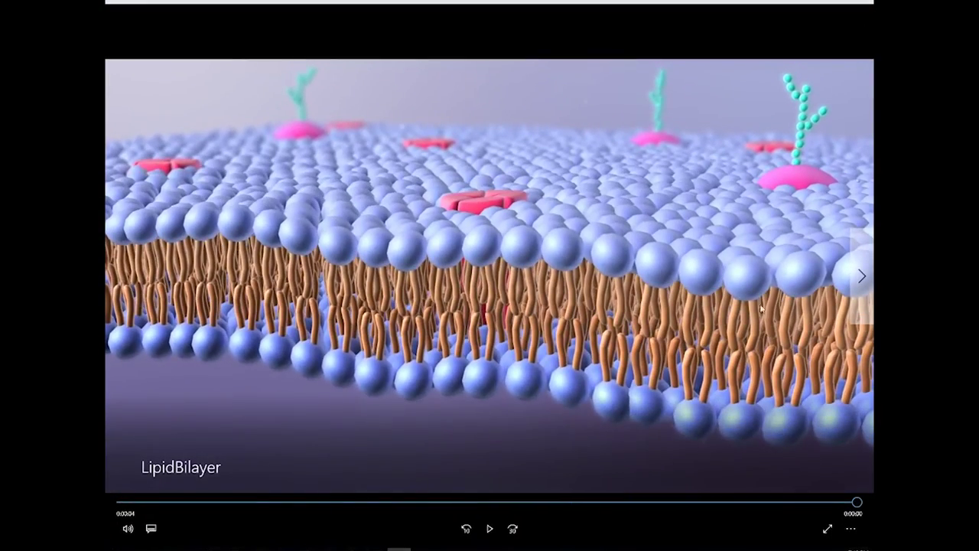
click(489, 530)
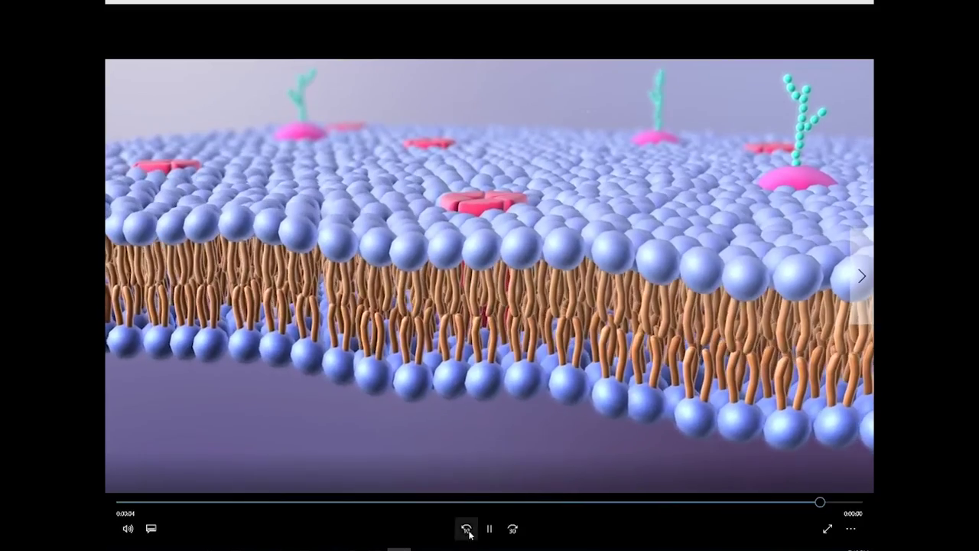
click(488, 530)
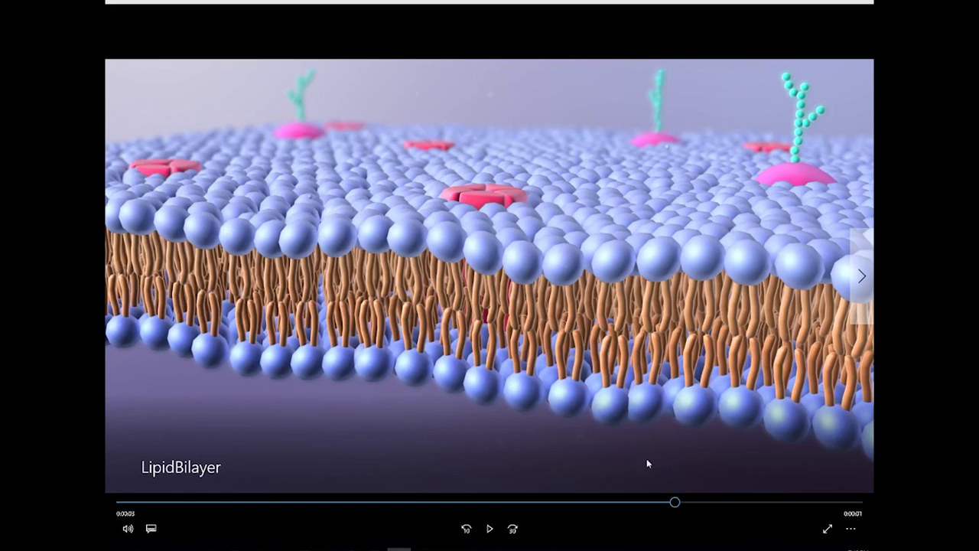
click(490, 528)
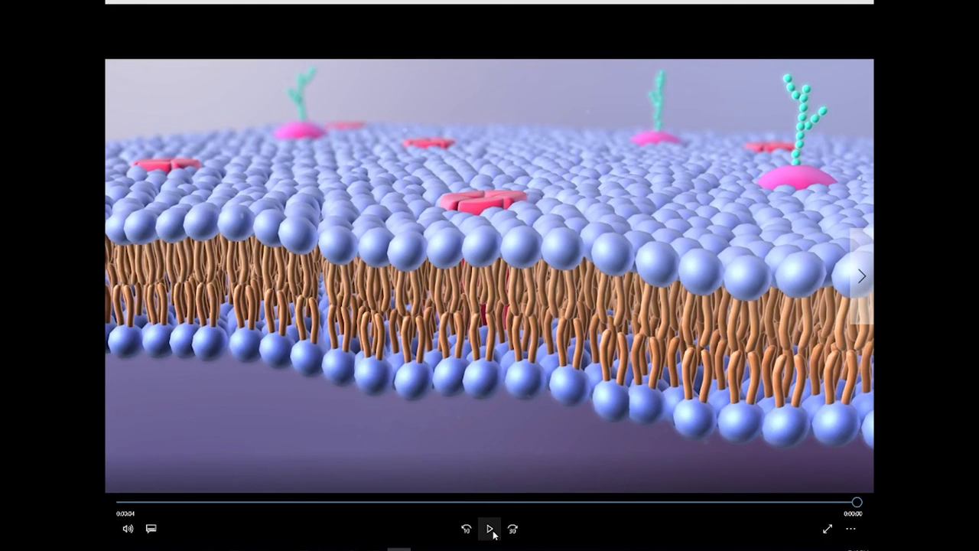
click(490, 529)
click(489, 529)
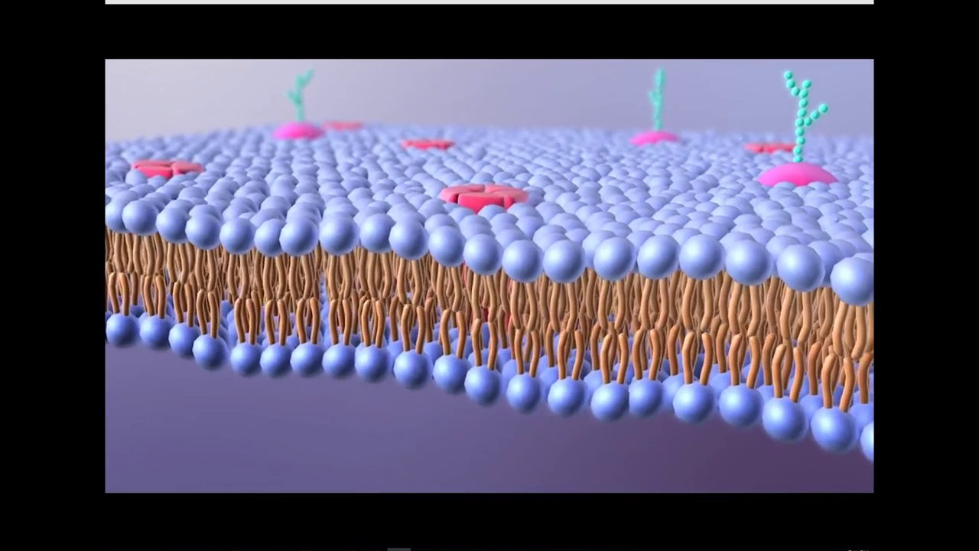